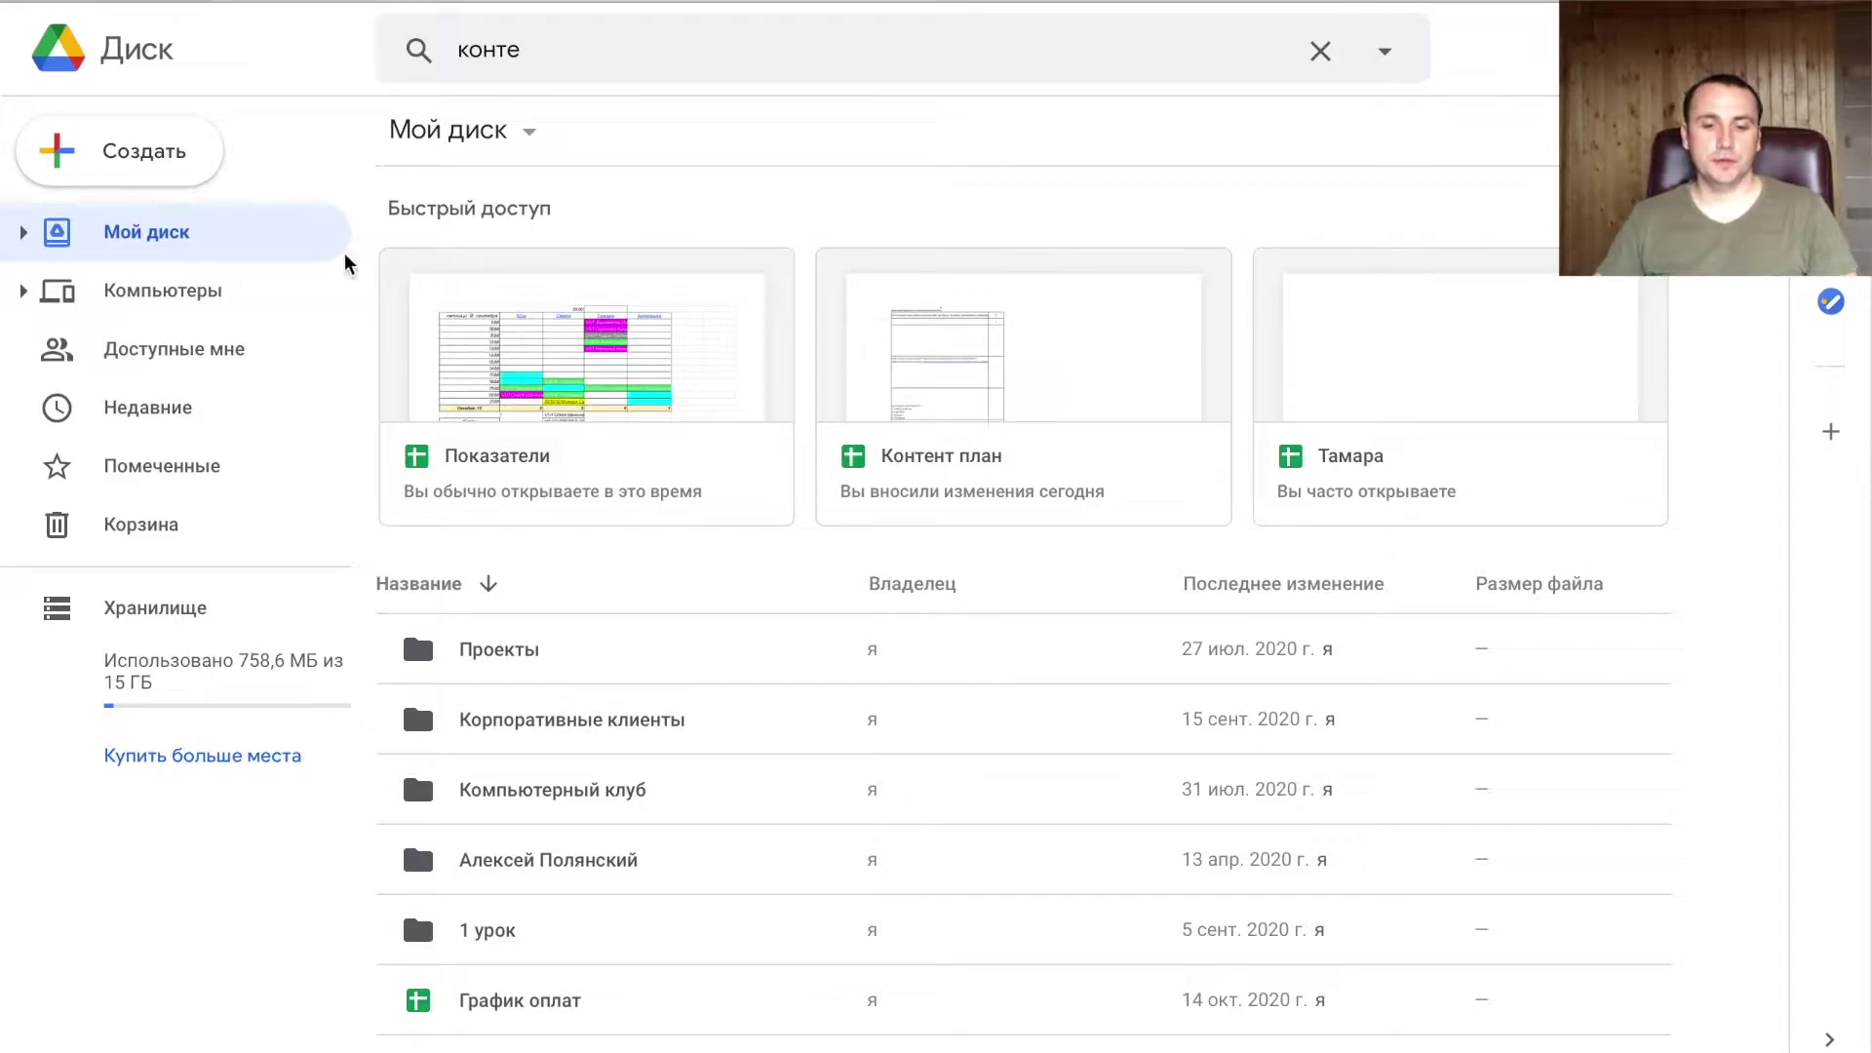
# - Create a blank Google Sheets spreadsheet from Google Drive's Создать menu
pyautogui.click(89, 172)
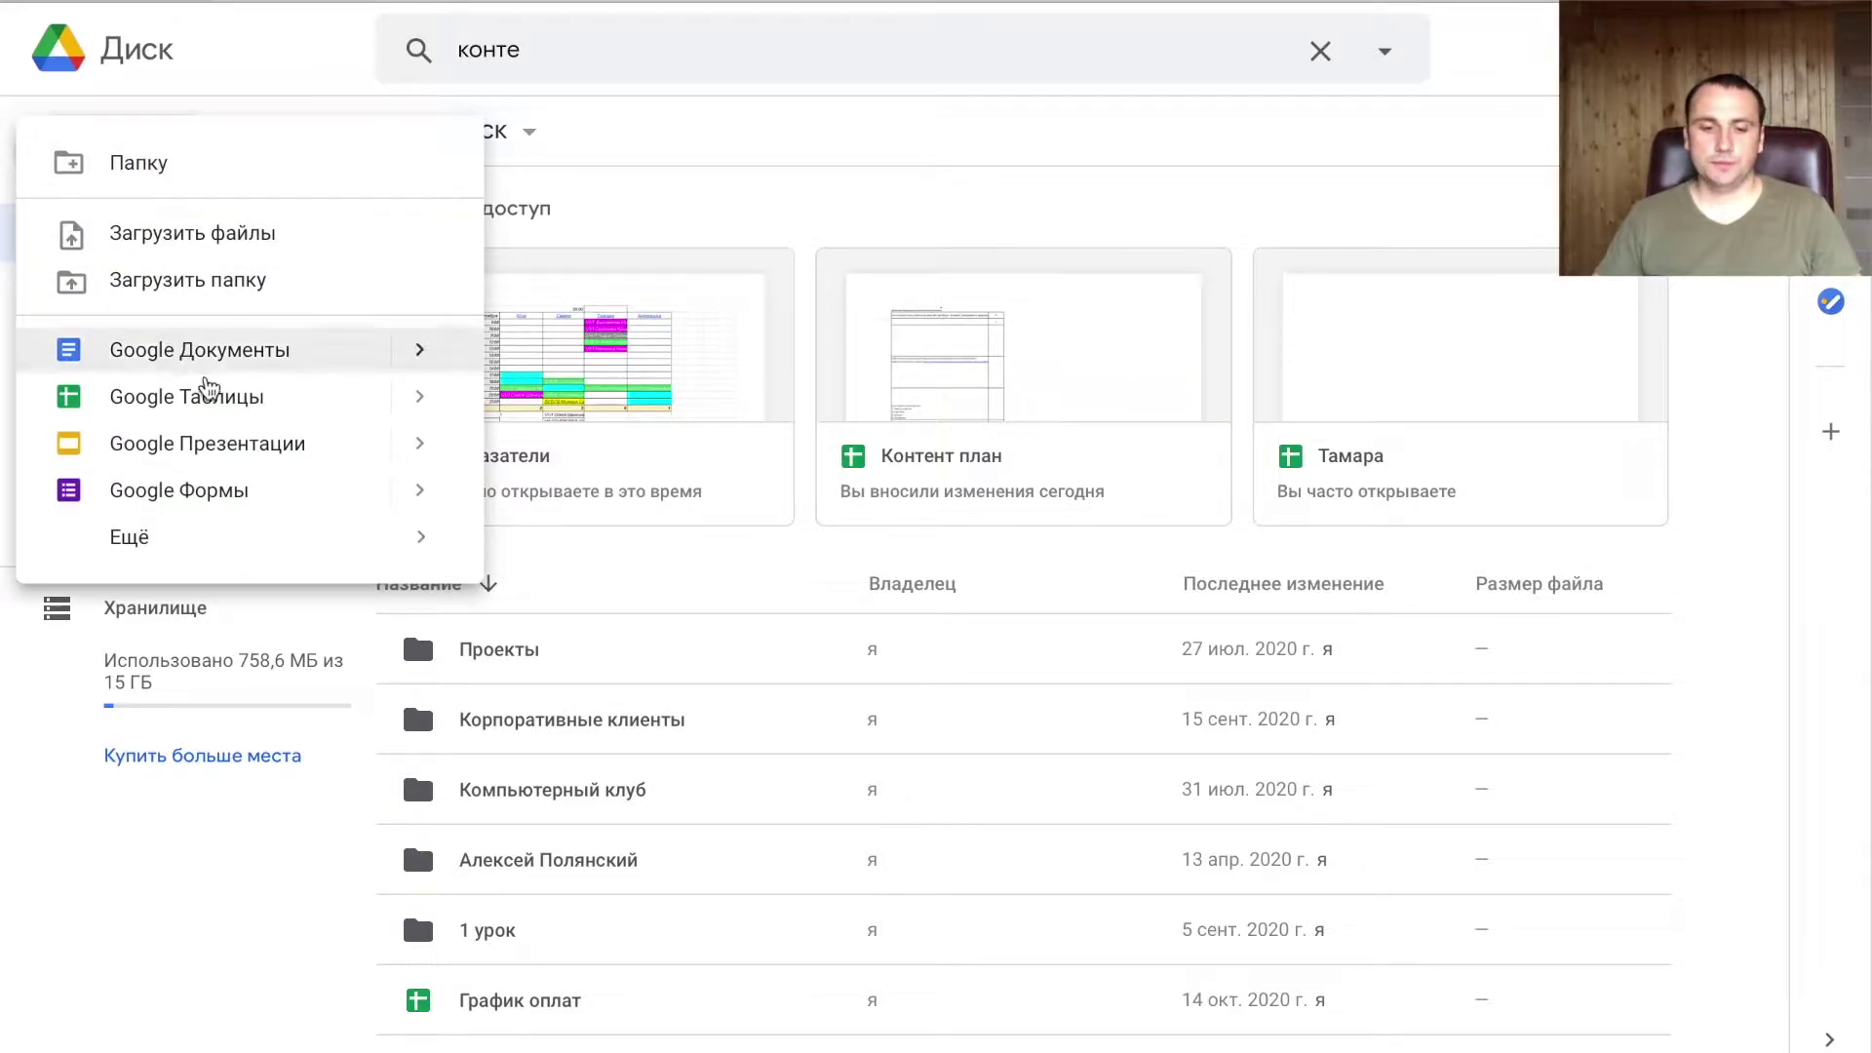
pyautogui.moveTo(187, 395)
pyautogui.click(633, 445)
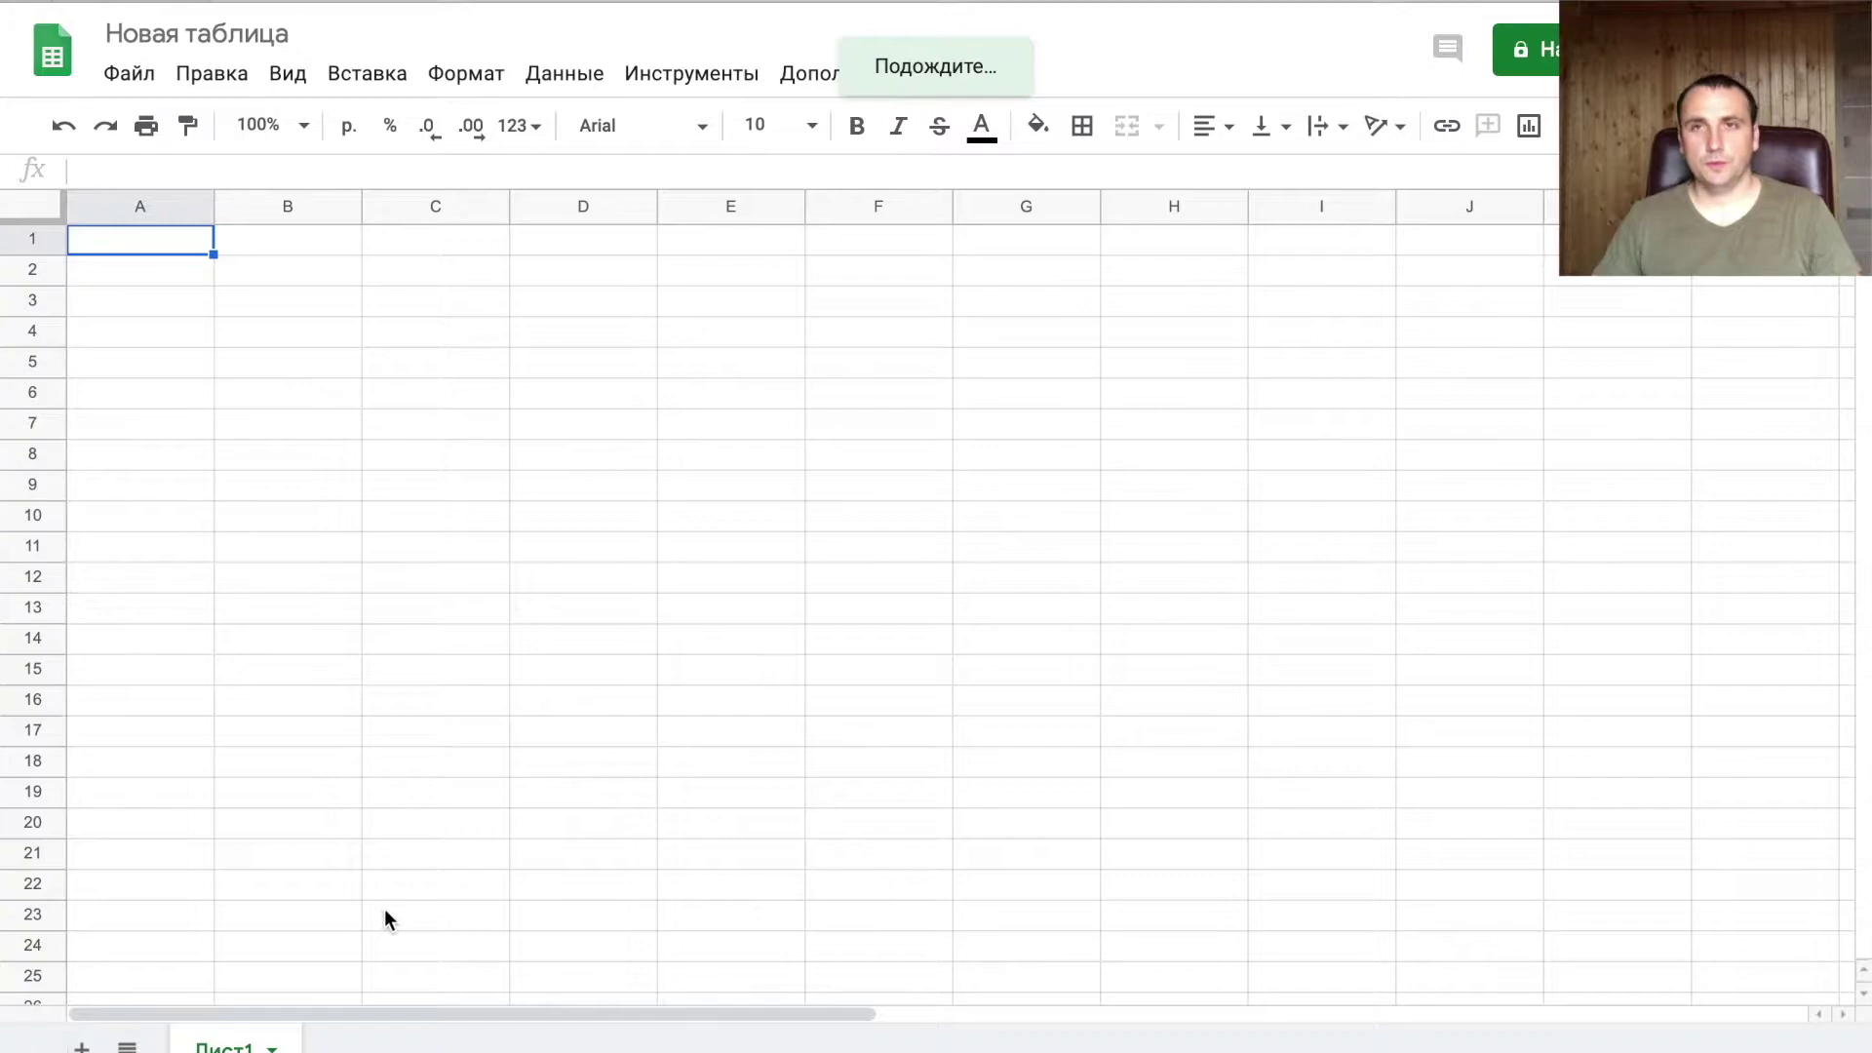
# - Title the spreadsheet 'Система учёта'
pyautogui.click(192, 34)
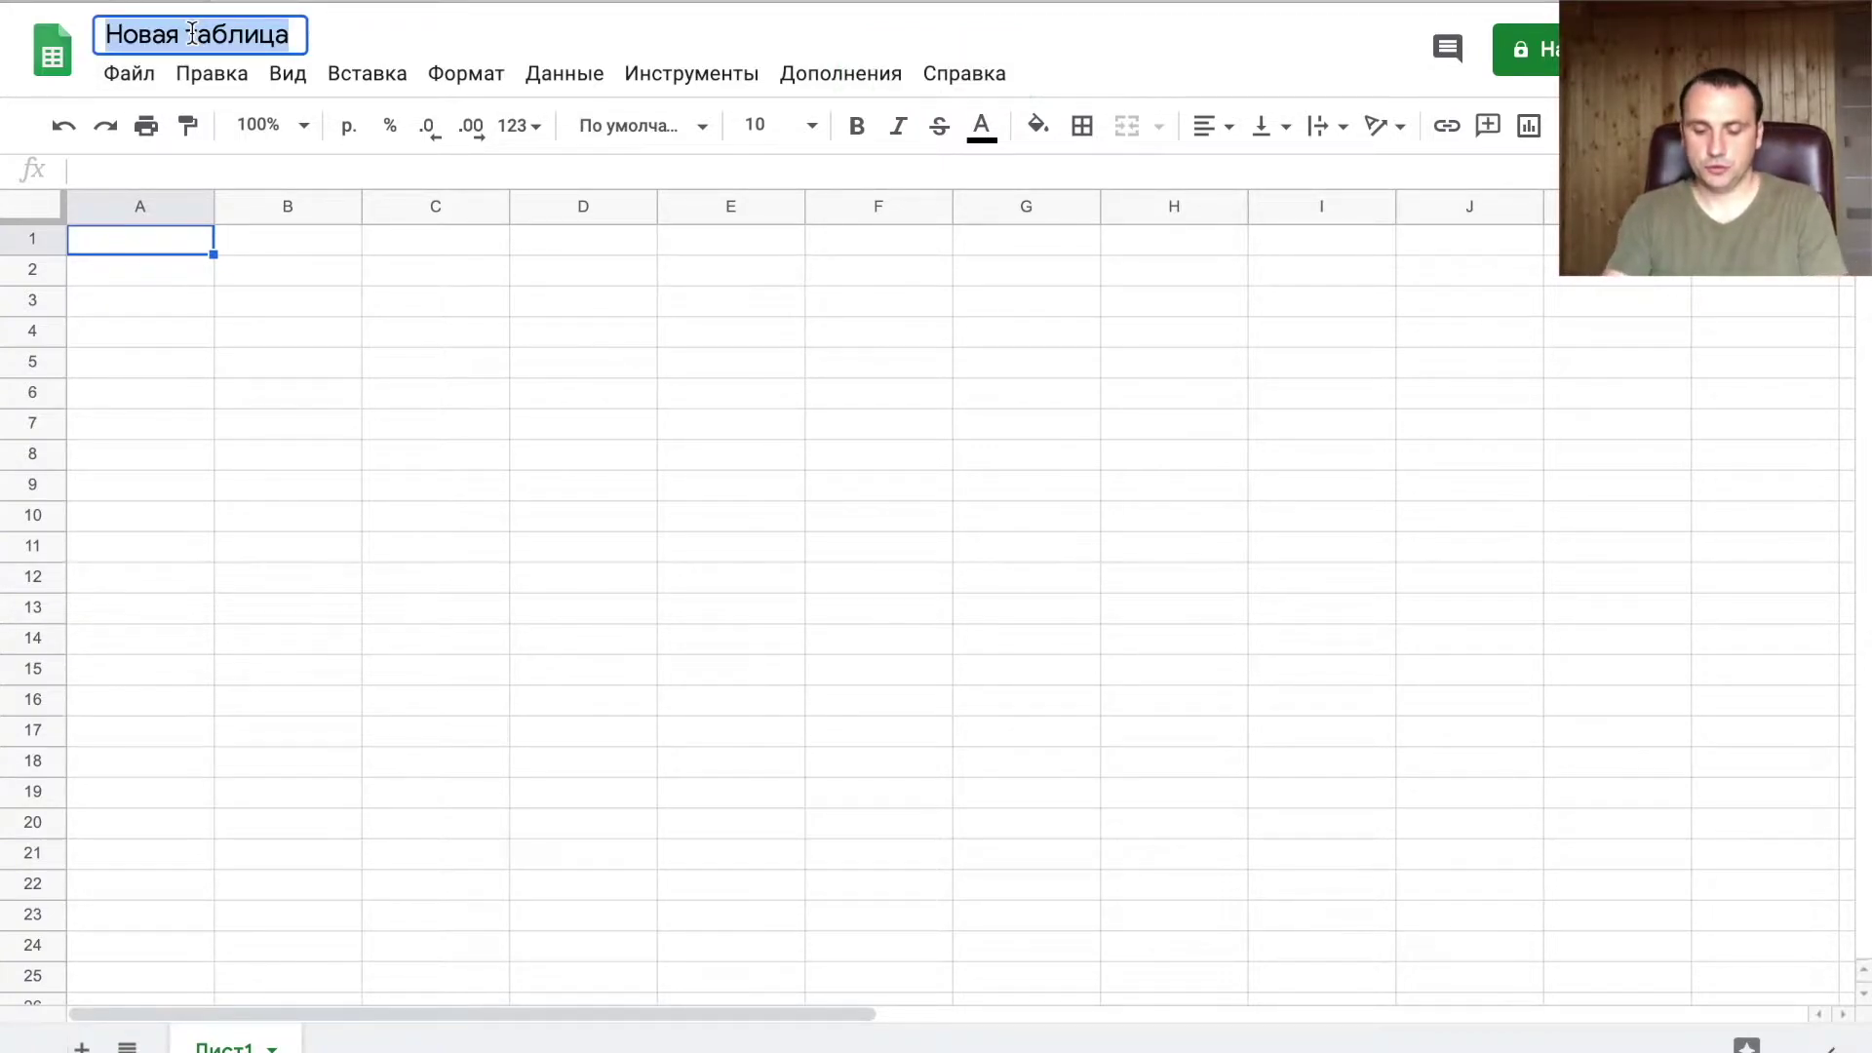
pyautogui.write('Система уч')
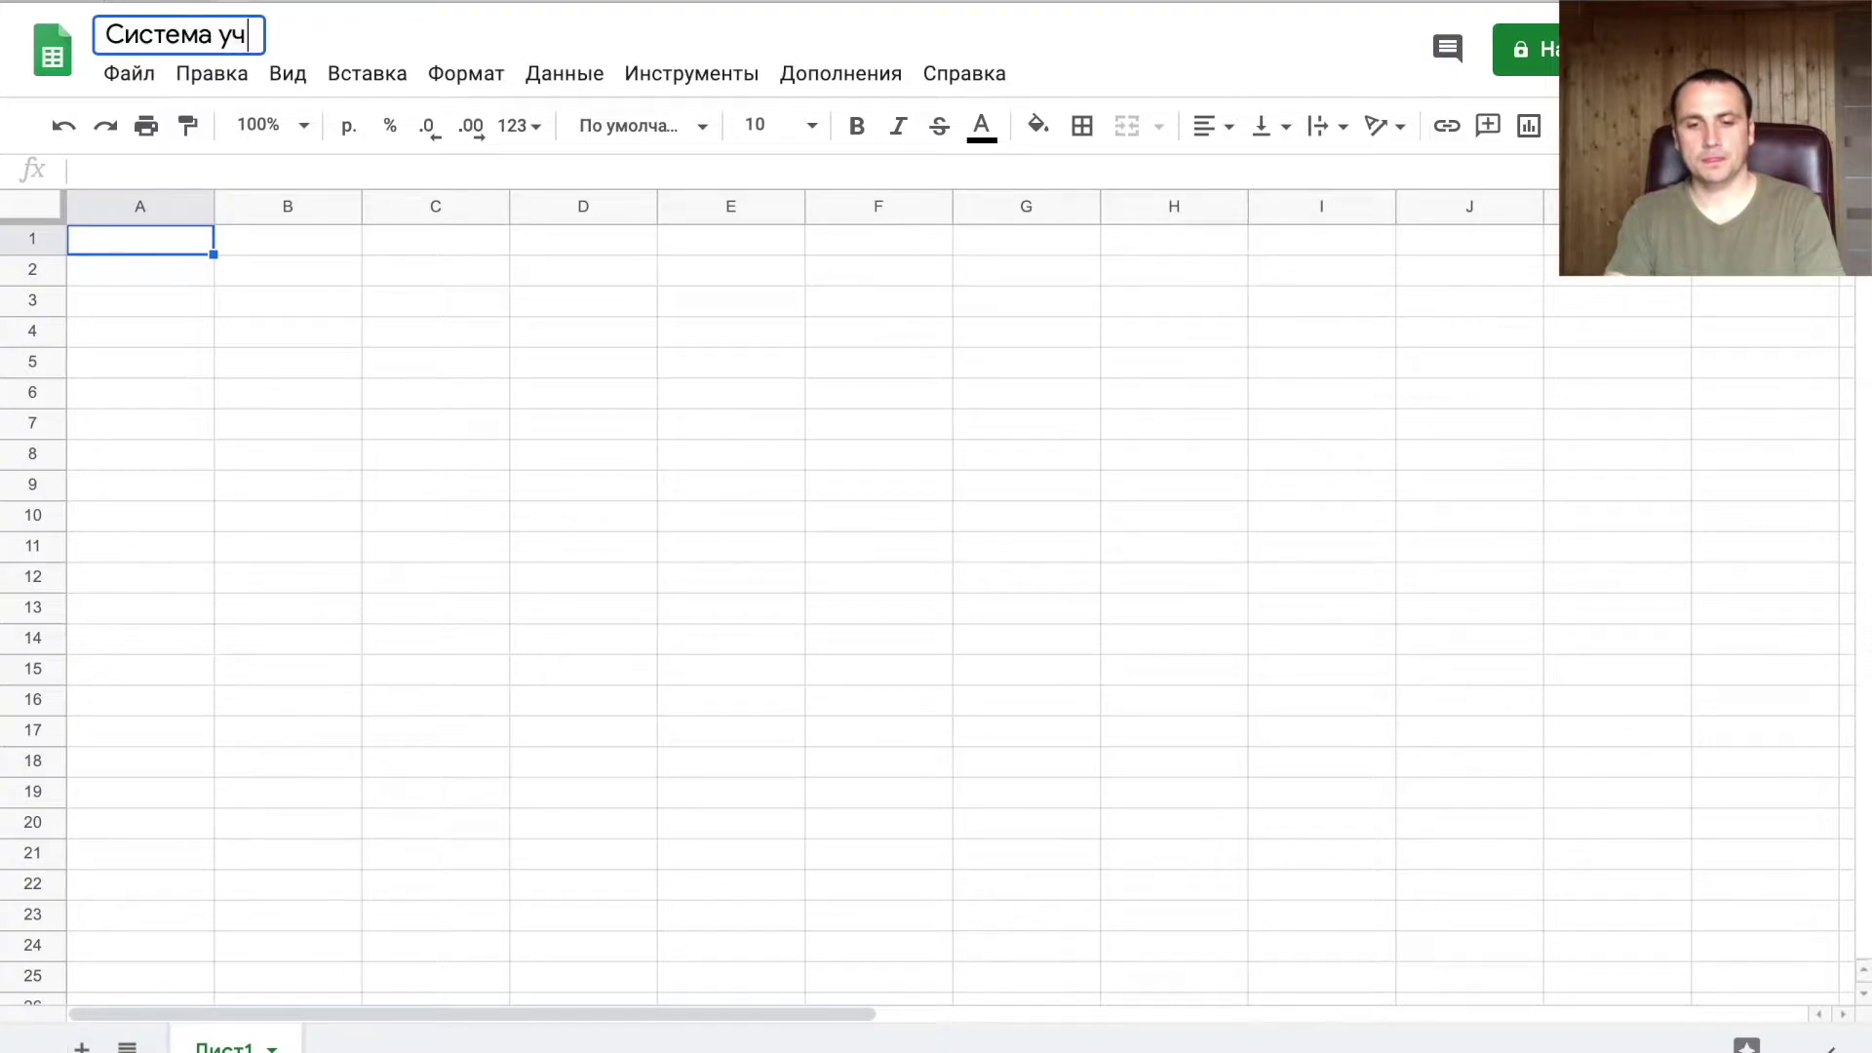
pyautogui.write('ёта')
pyautogui.press('Return')
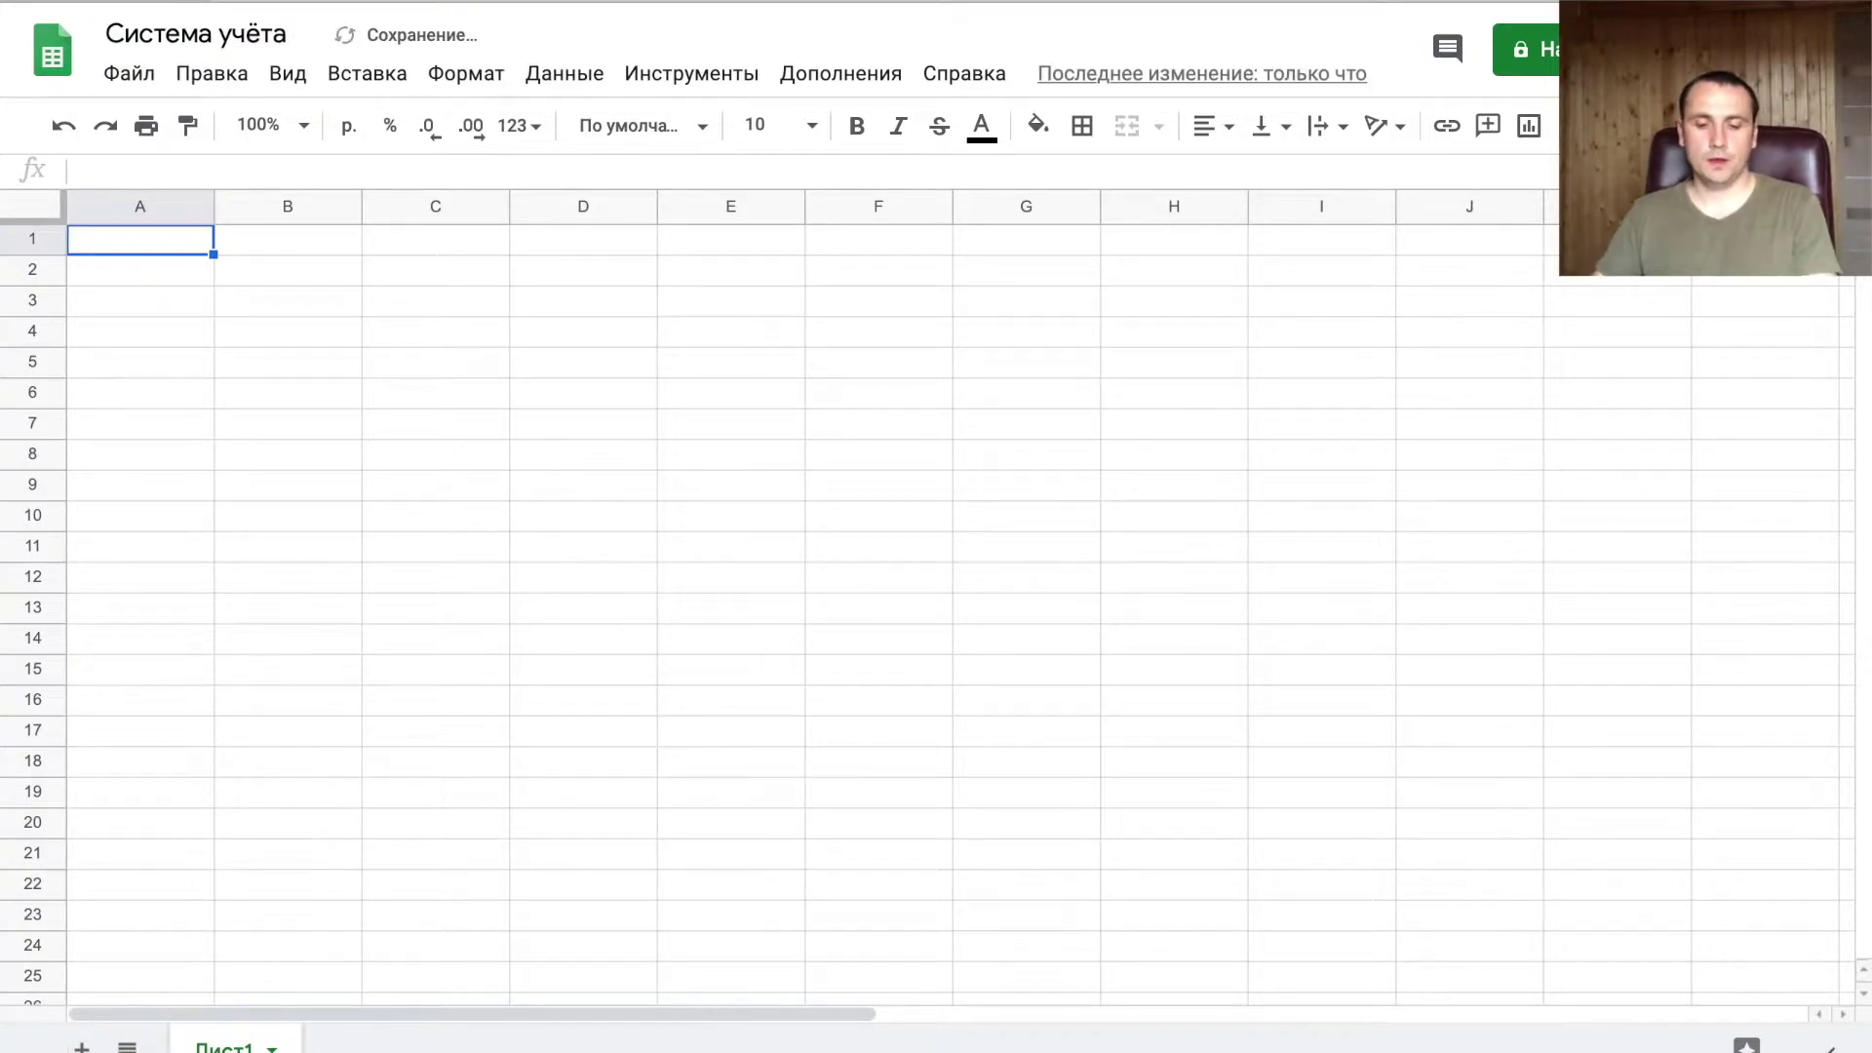
# - Rename the first sheet Лист1 to 'Расход'
pyautogui.click(272, 1048)
pyautogui.click(344, 692)
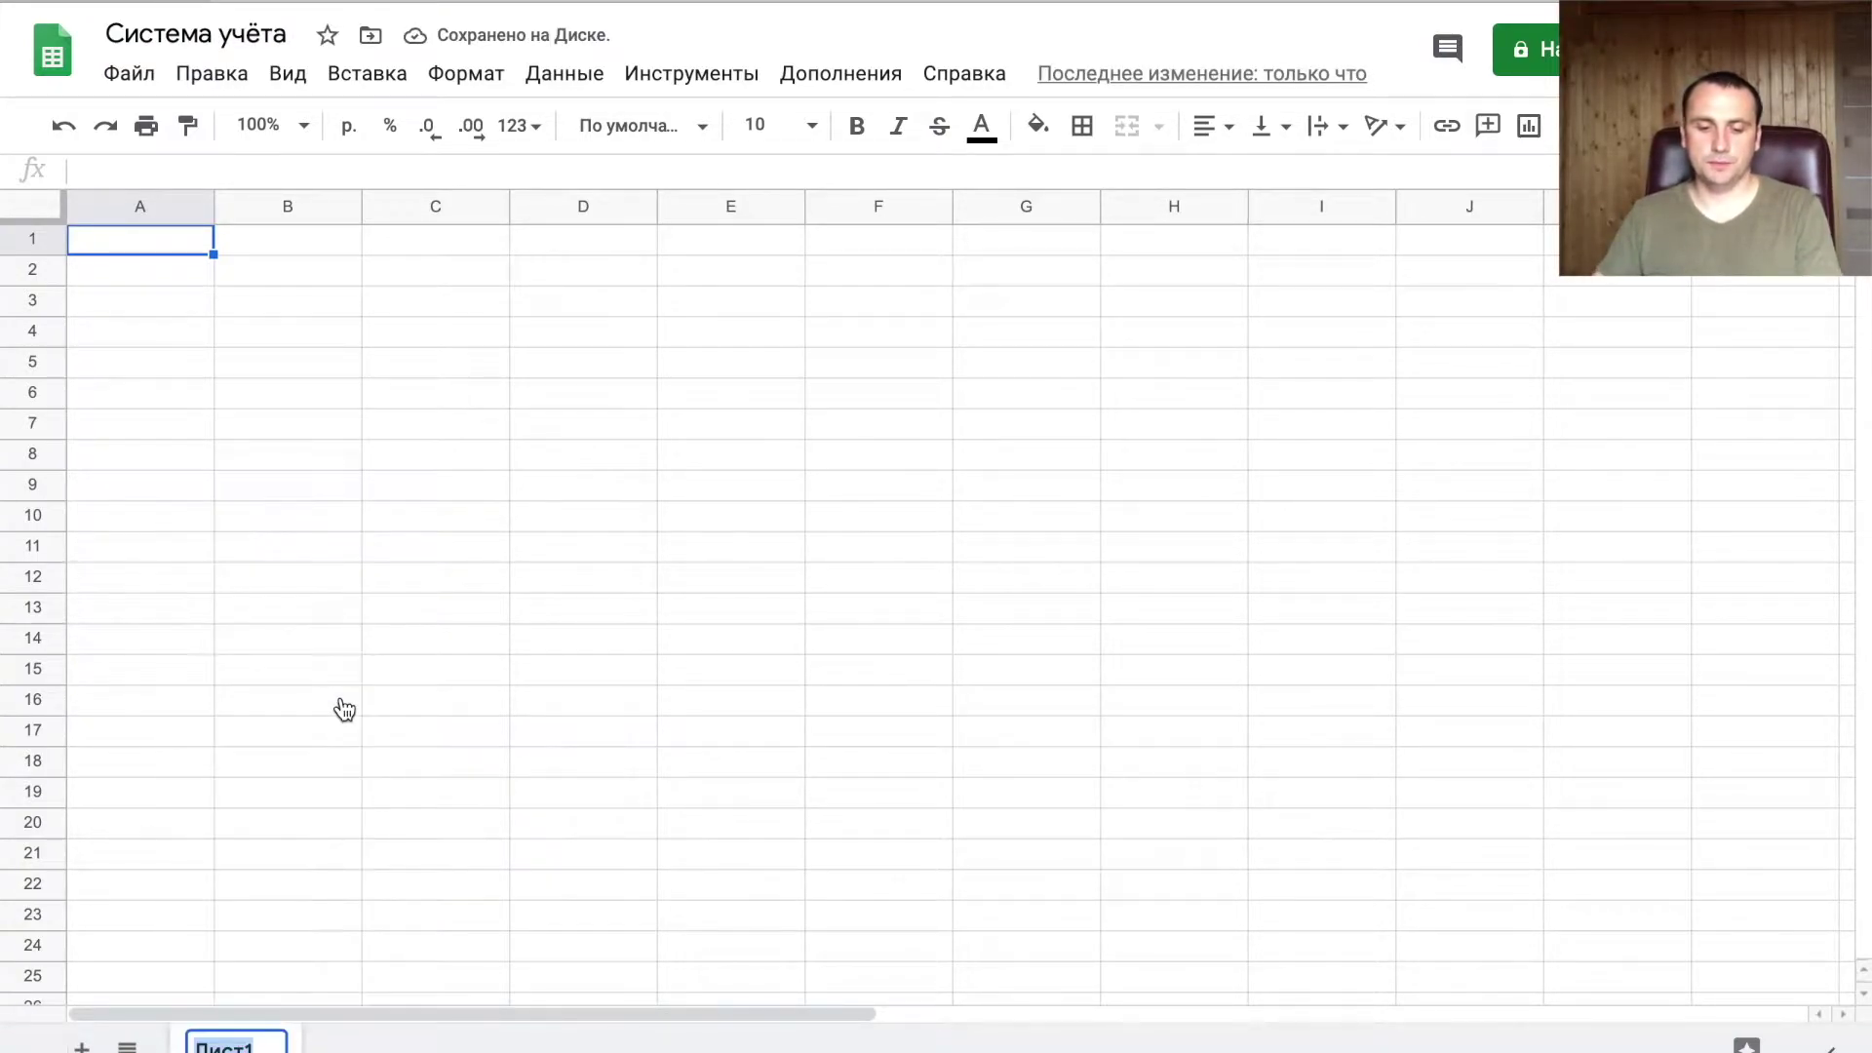
pyautogui.write('Расход')
pyautogui.press('Return')
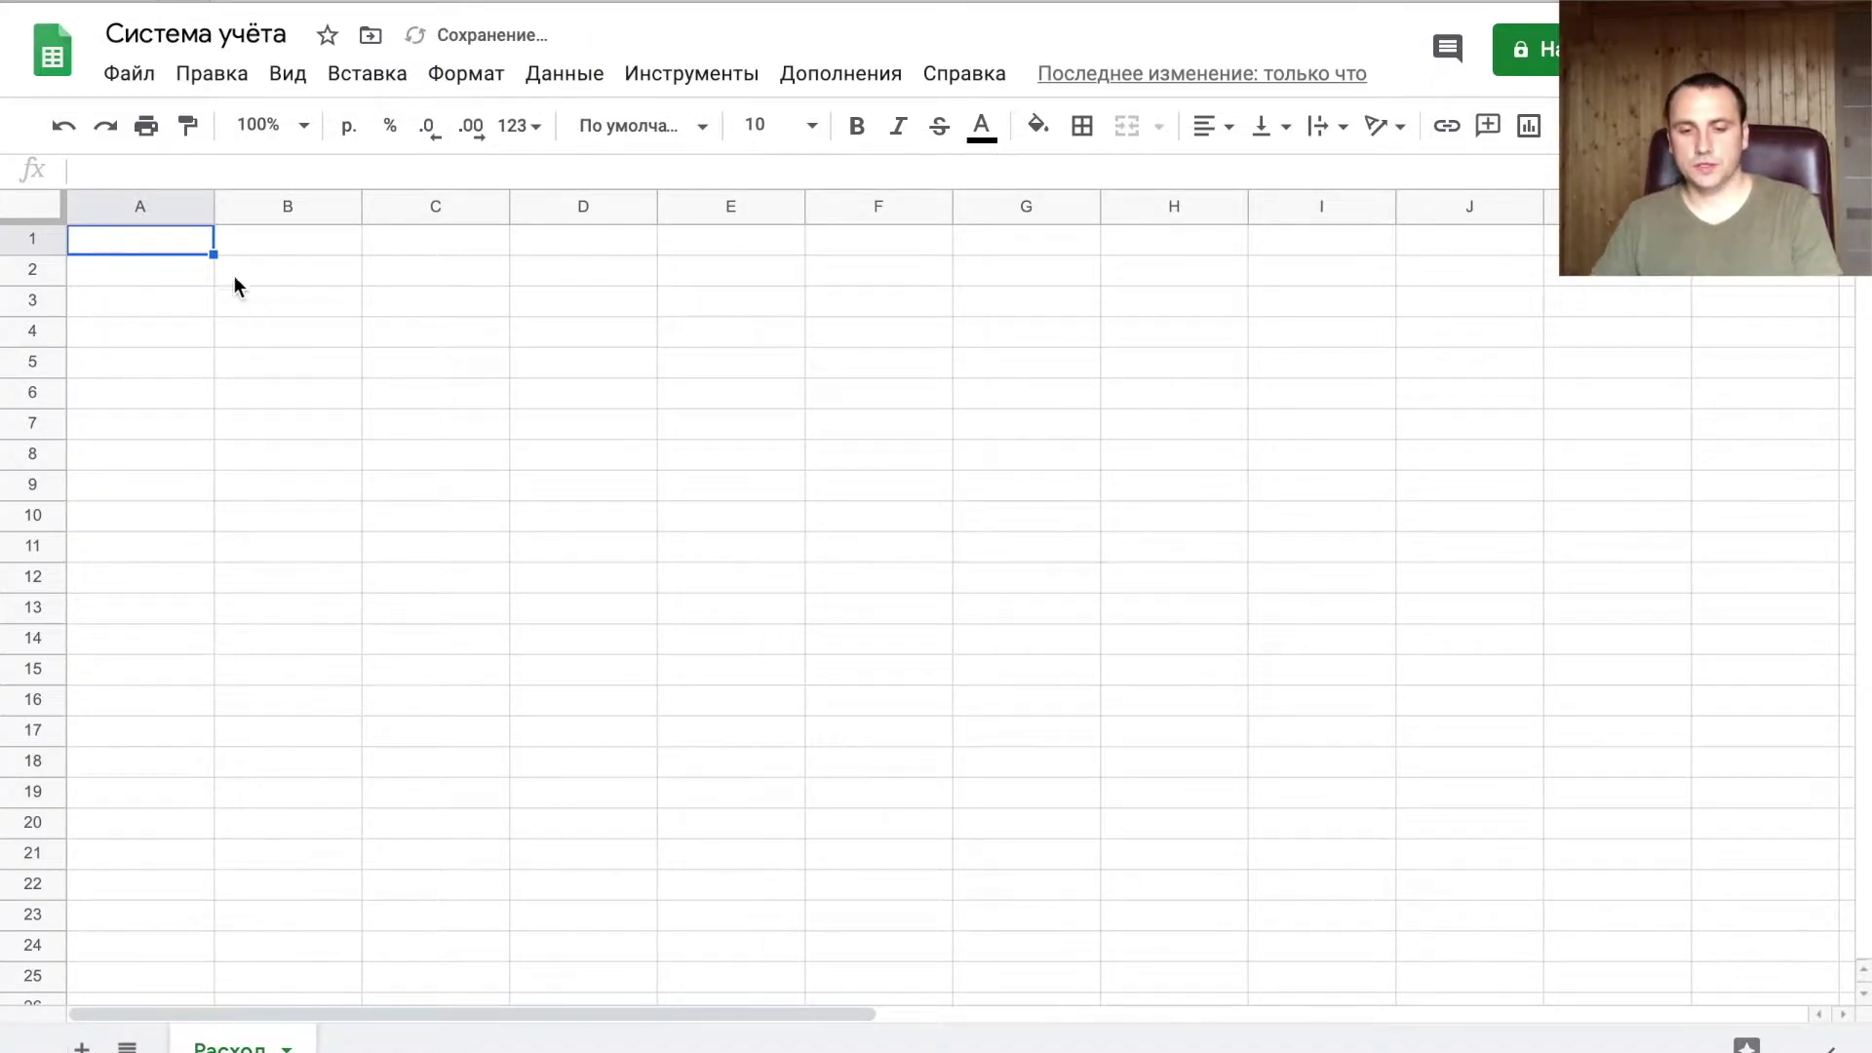
pyautogui.click(170, 276)
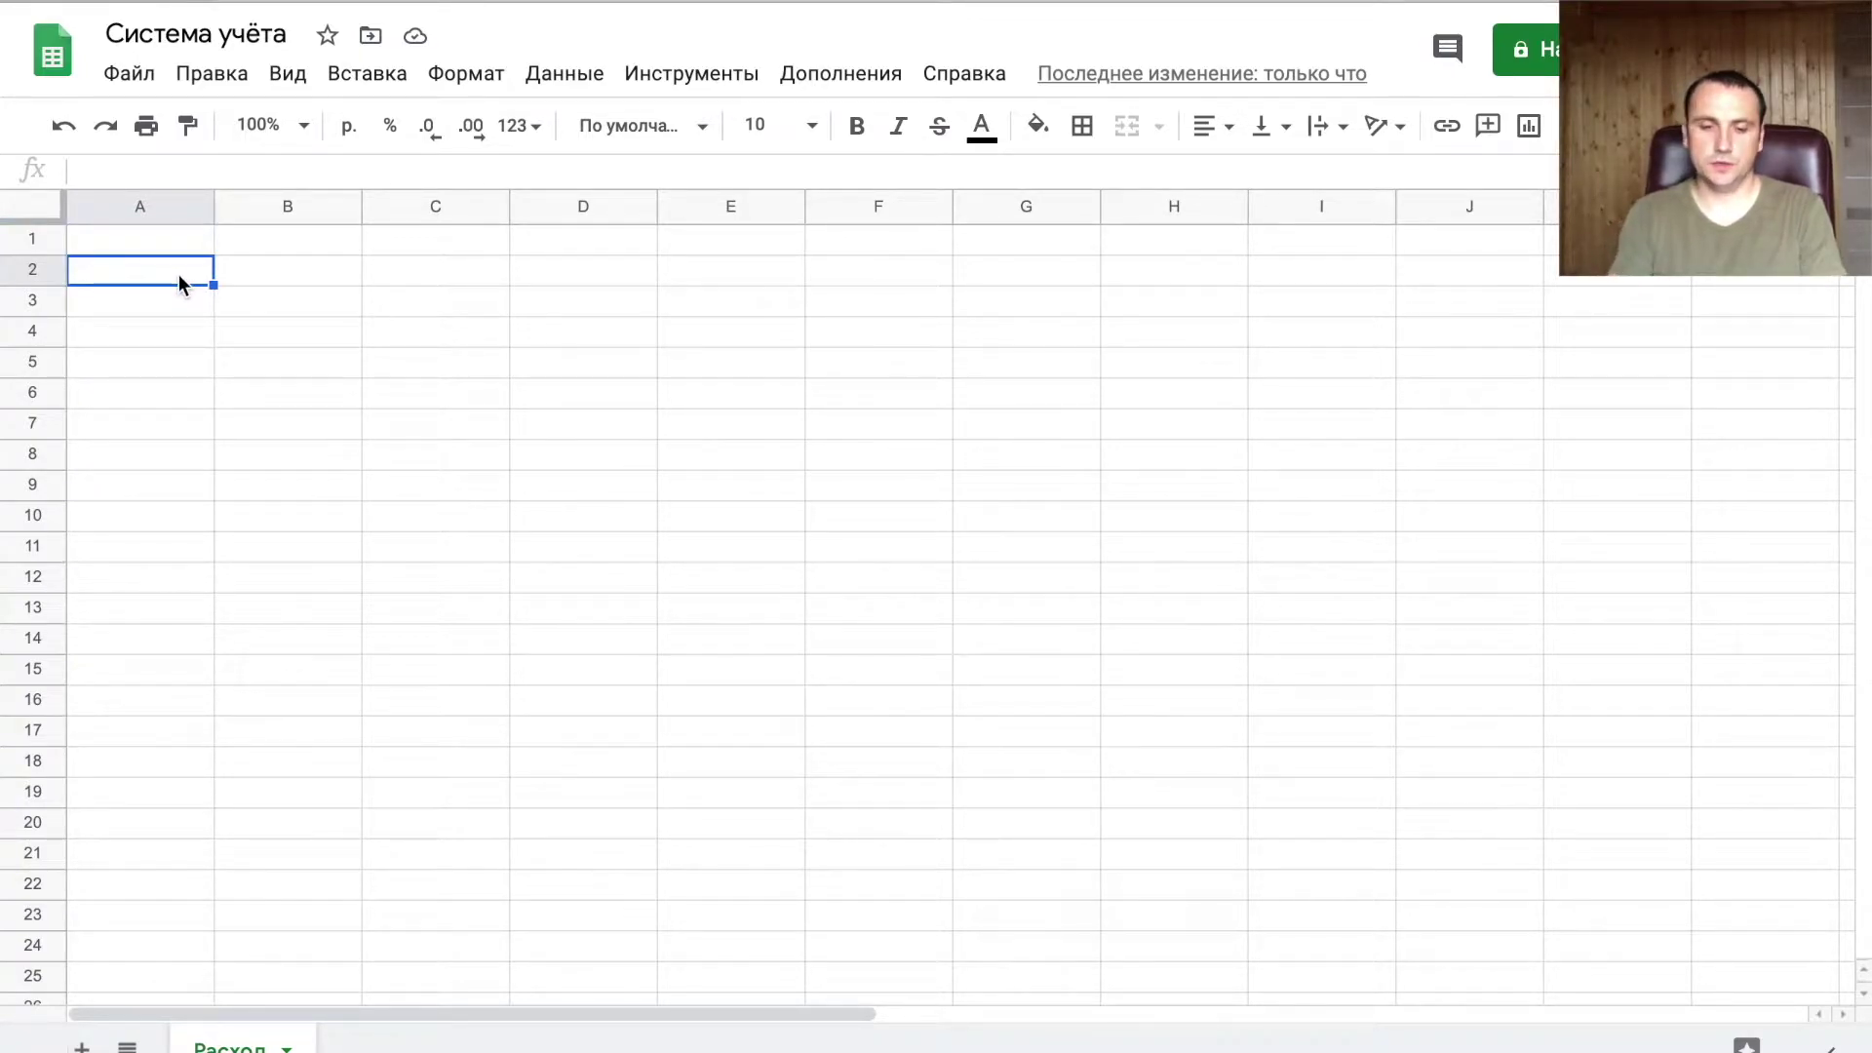
# - Enter the header 'Статья расходов' in A1 and widen column A to fit it
pyautogui.press('Up')
pyautogui.write('С')
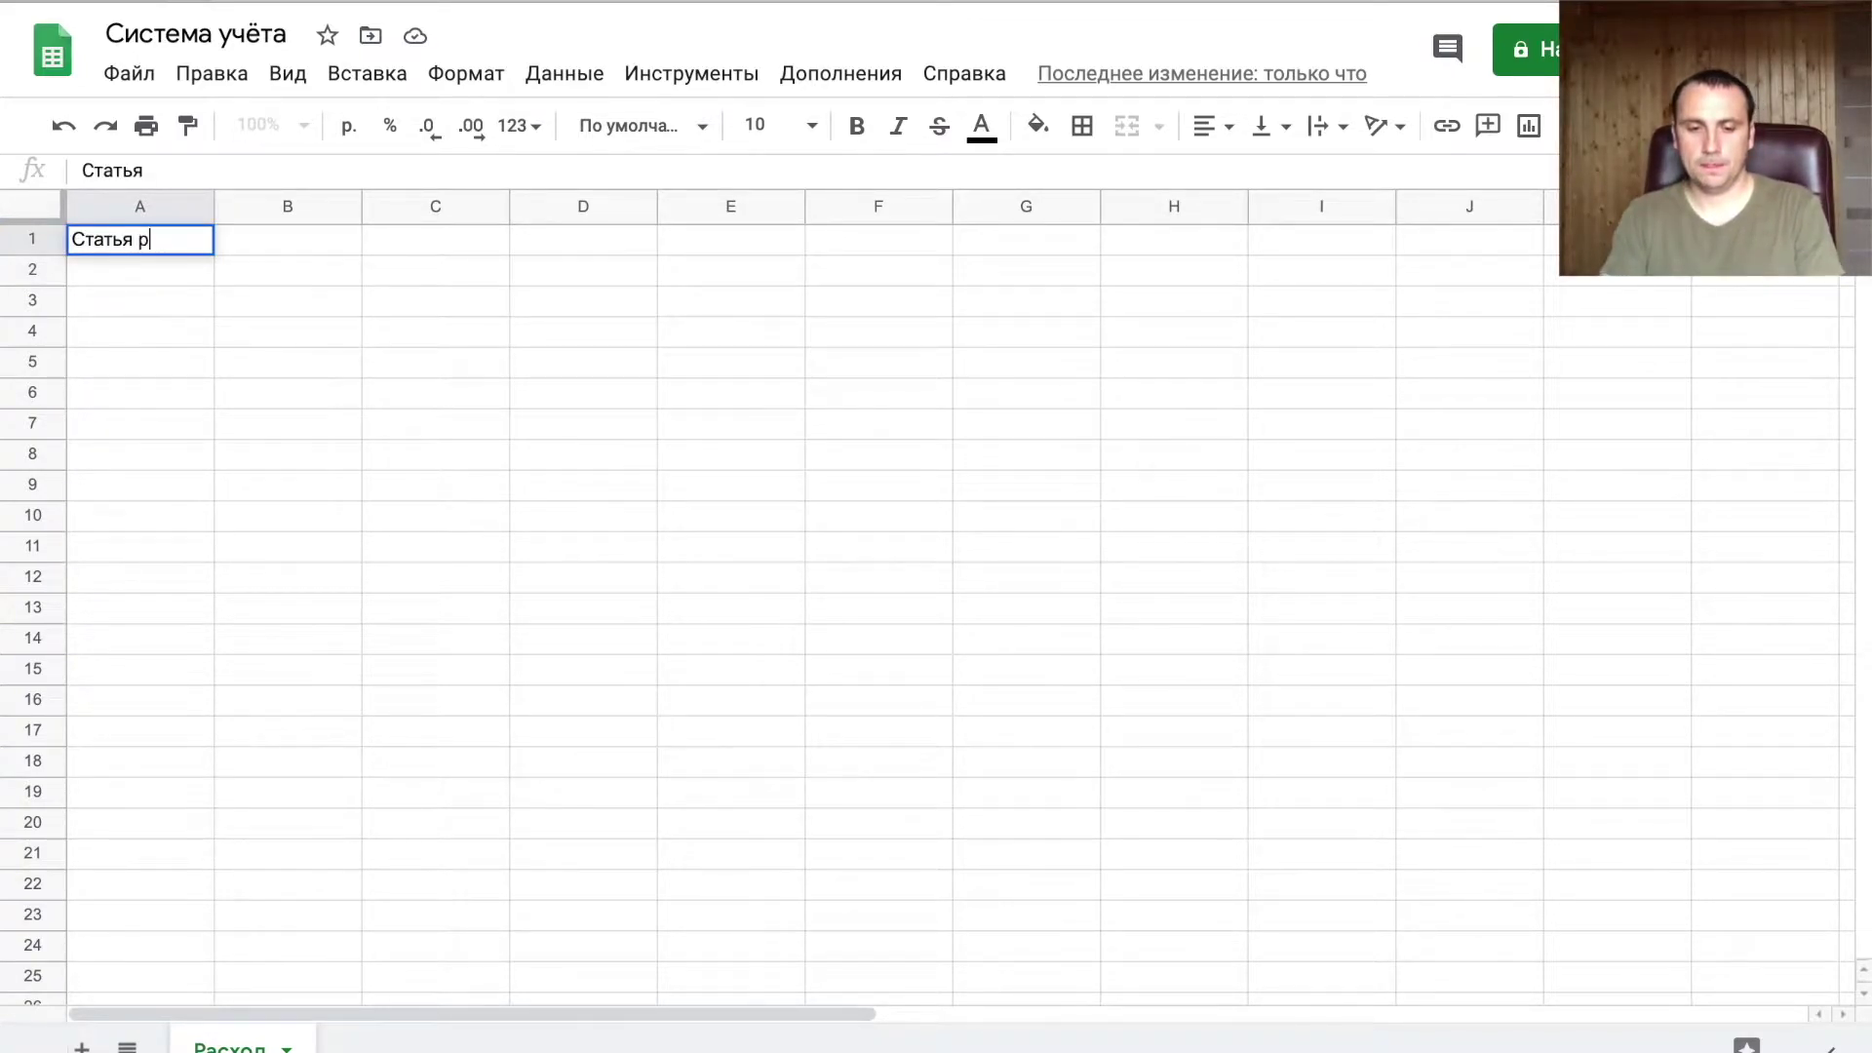
pyautogui.write('ов')
pyautogui.press('Return')
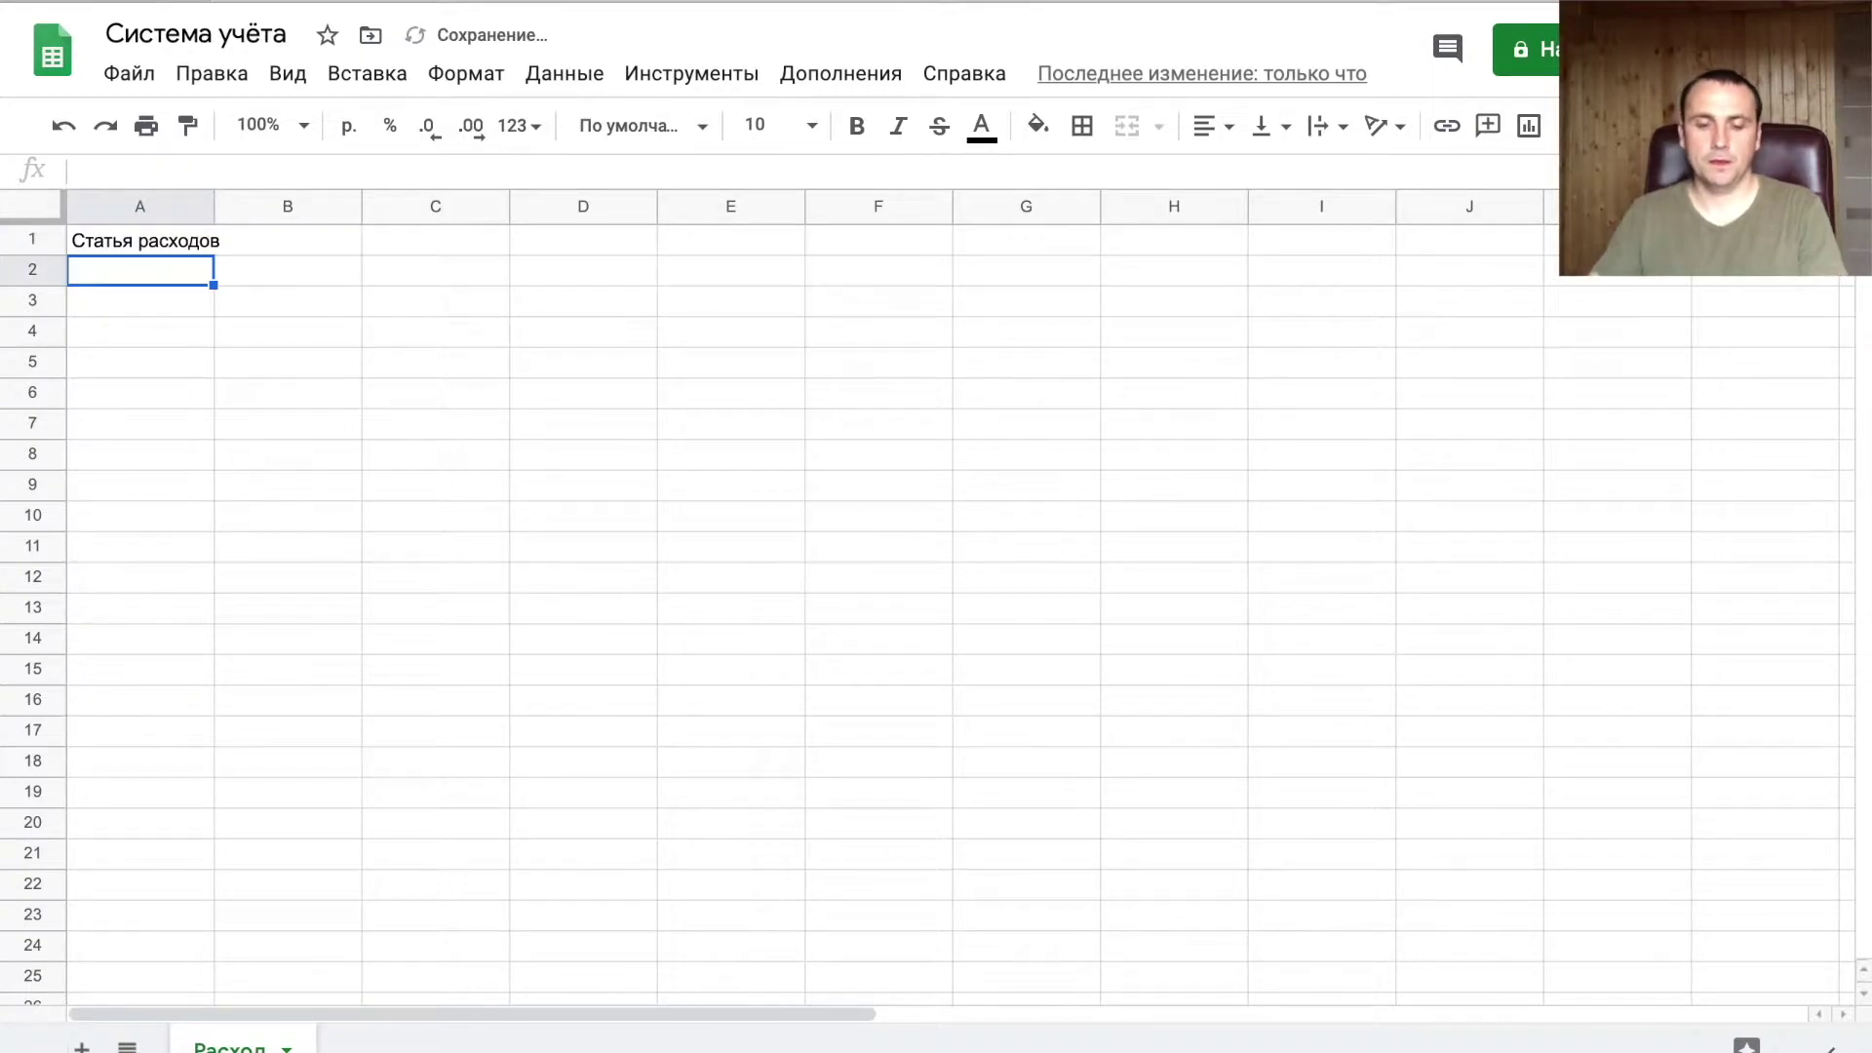
pyautogui.moveTo(216, 205); pyautogui.dragTo(515, 293)
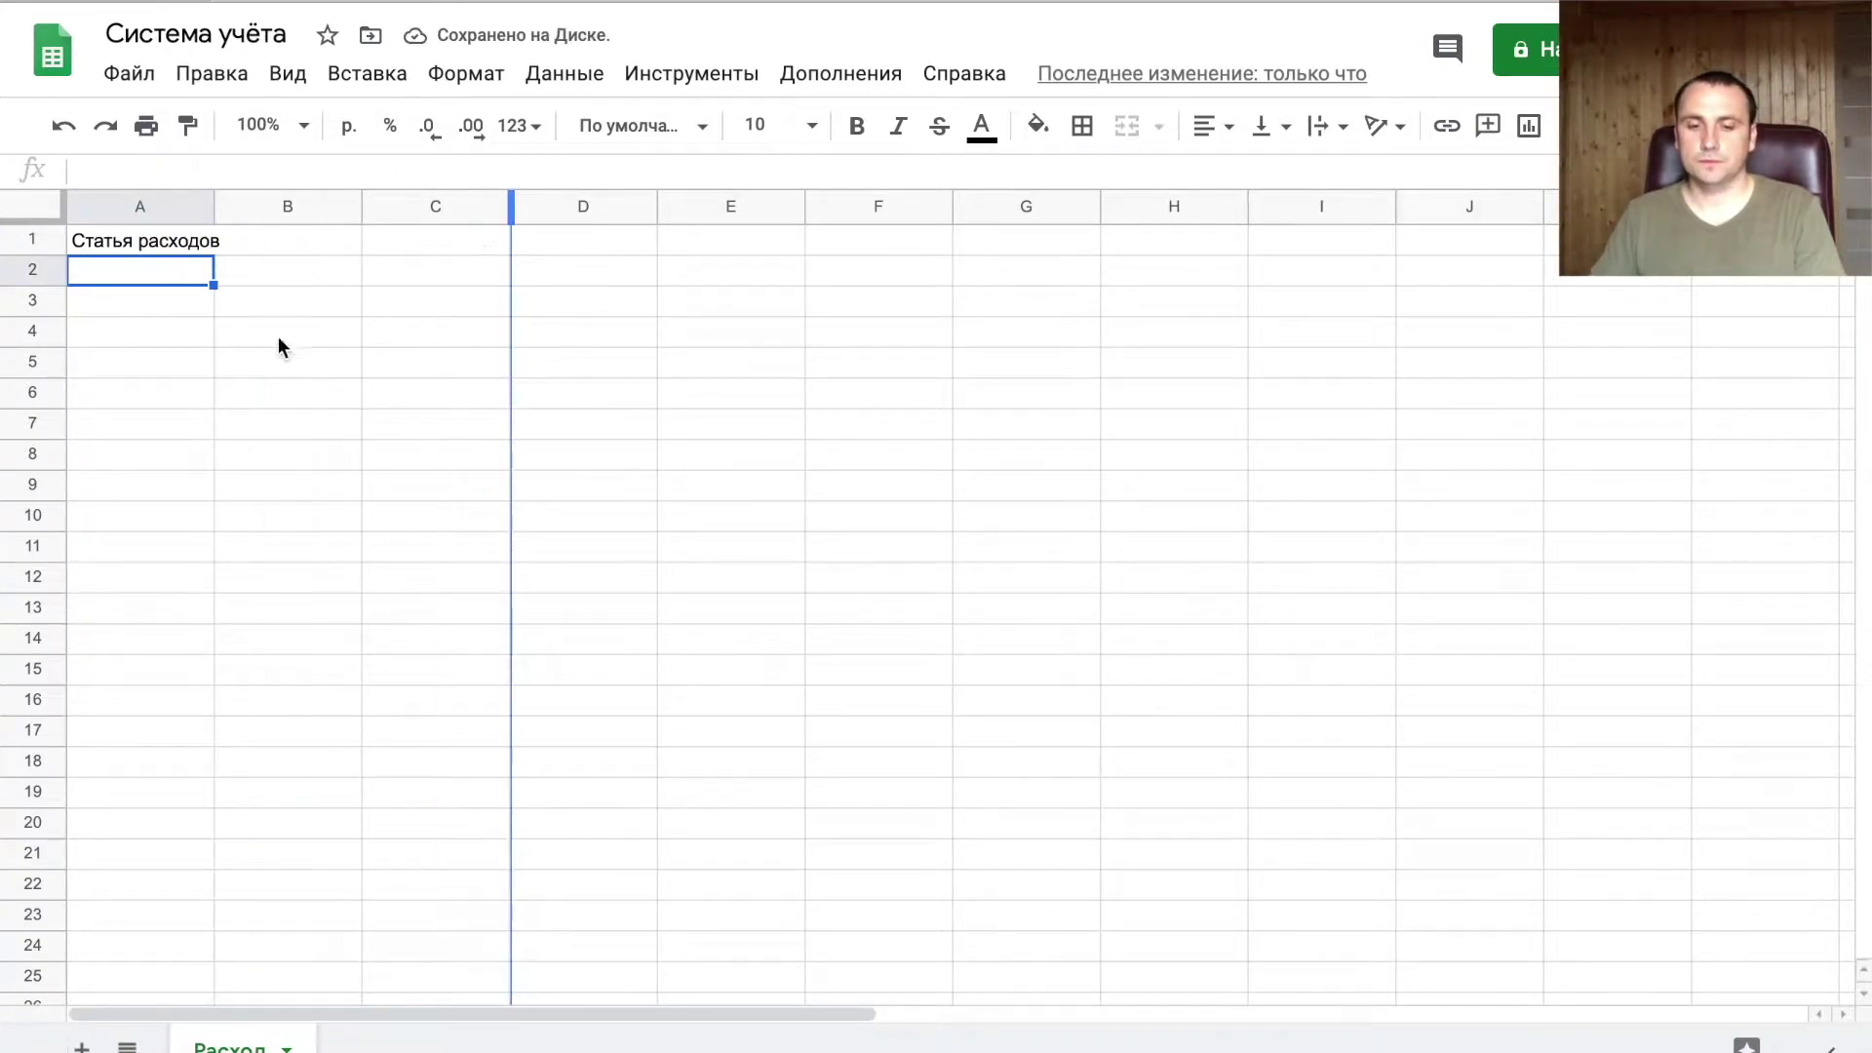
# - Enter 'Статья 1' in A2 and fill the numbered items down to 'Статья 30'
pyautogui.write('Ст')
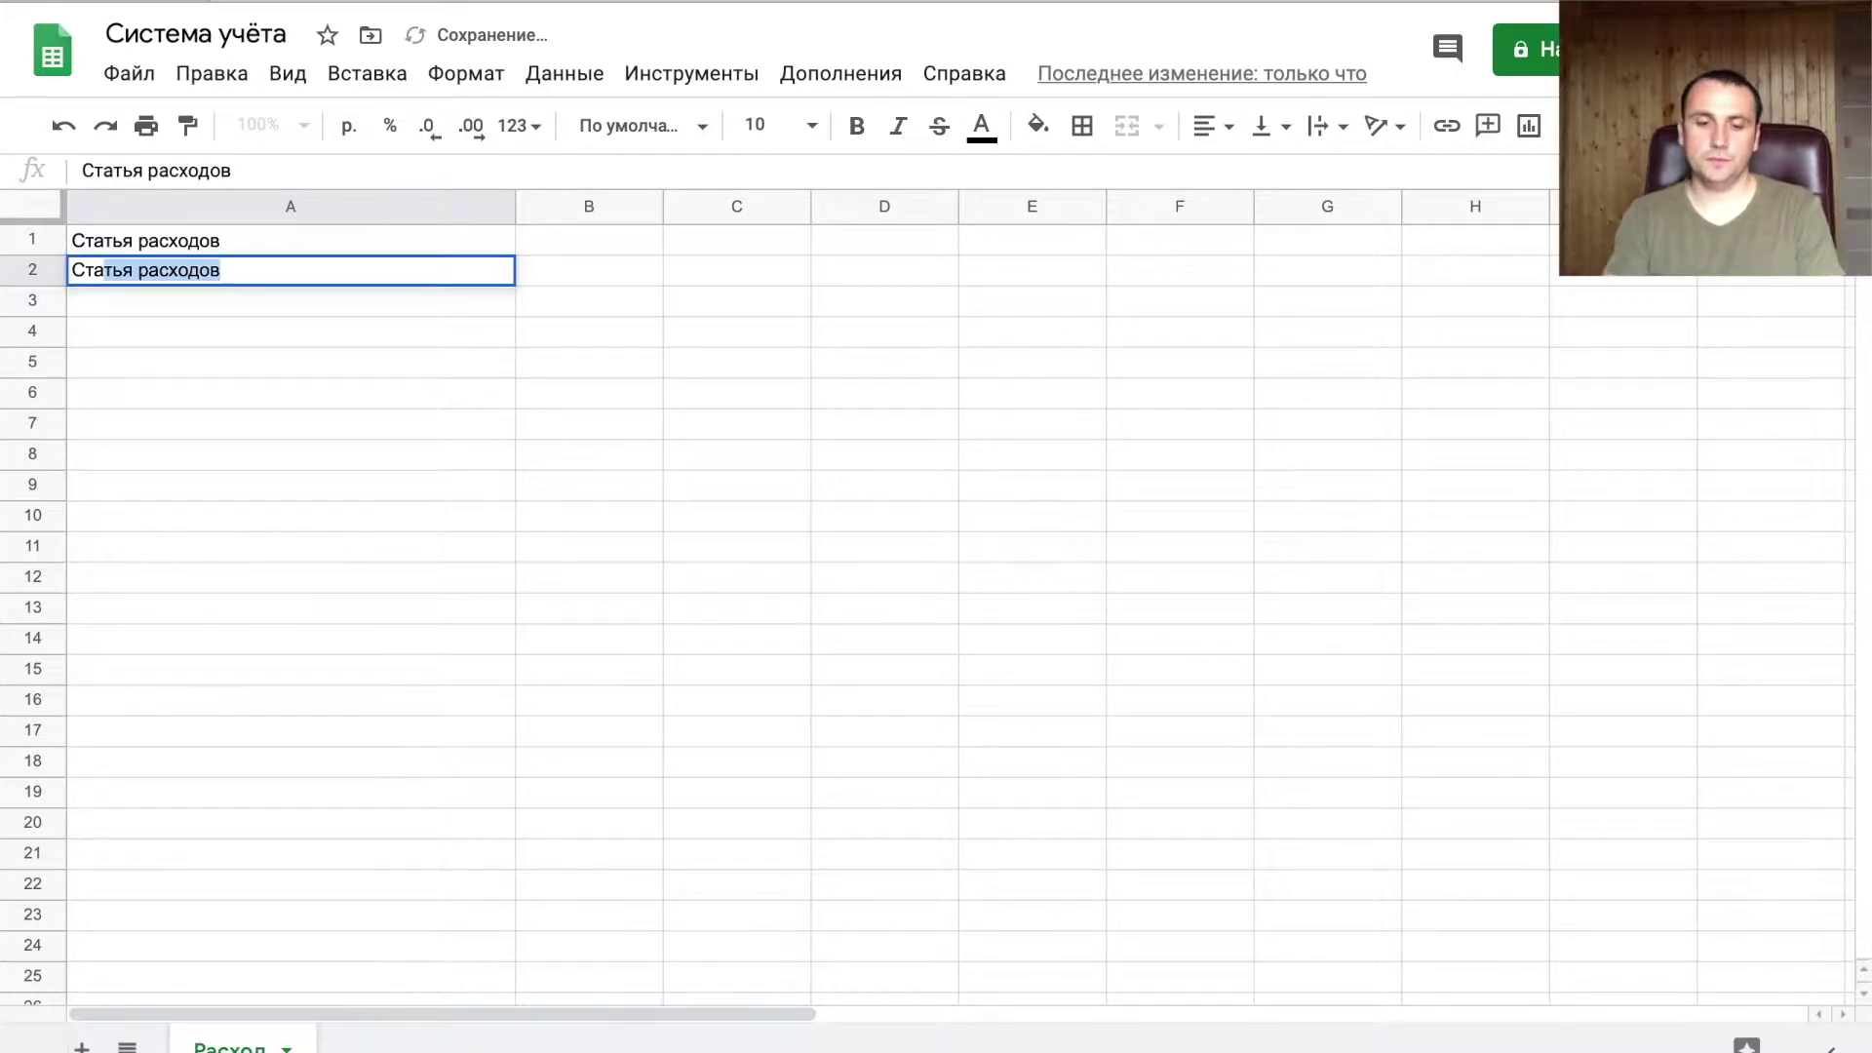
pyautogui.write('арья')
pyautogui.write('тья 1')
pyautogui.press('Return')
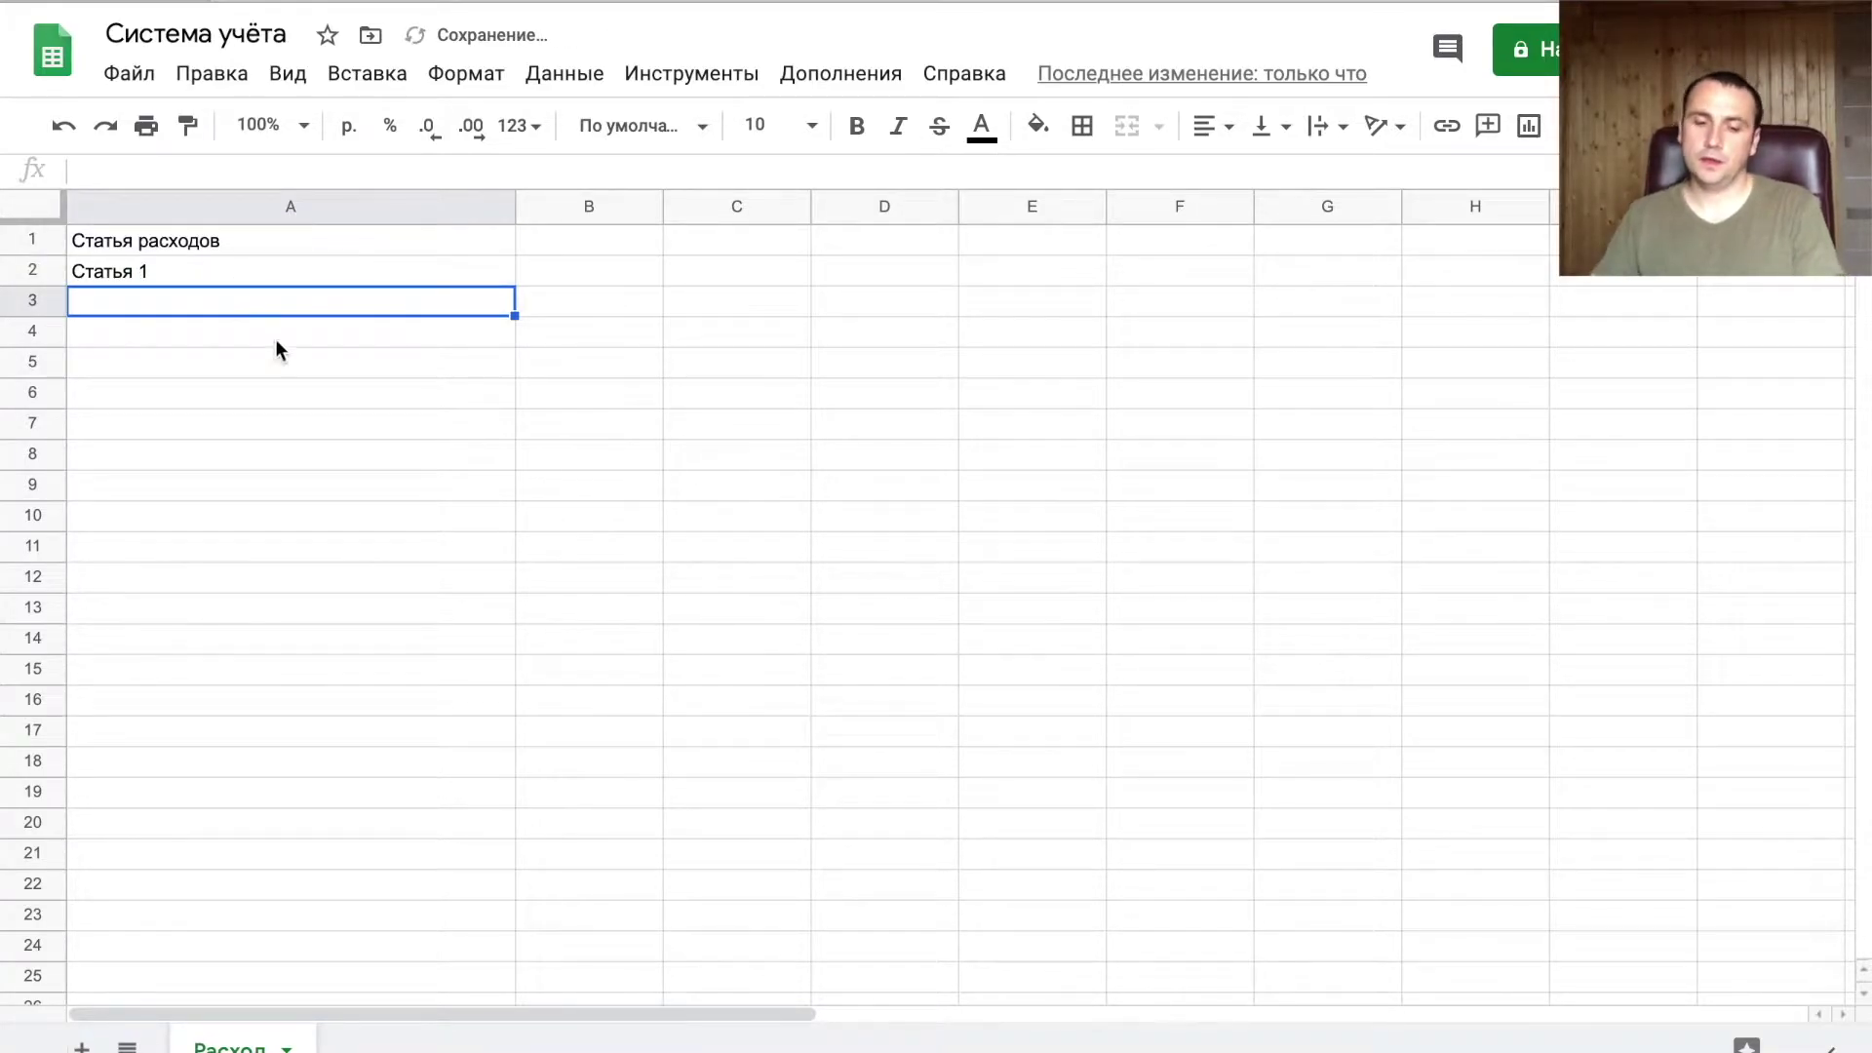
pyautogui.click(437, 278)
pyautogui.moveTo(515, 286); pyautogui.dragTo(422, 1018)
pyautogui.scroll(-4, 314, 609)
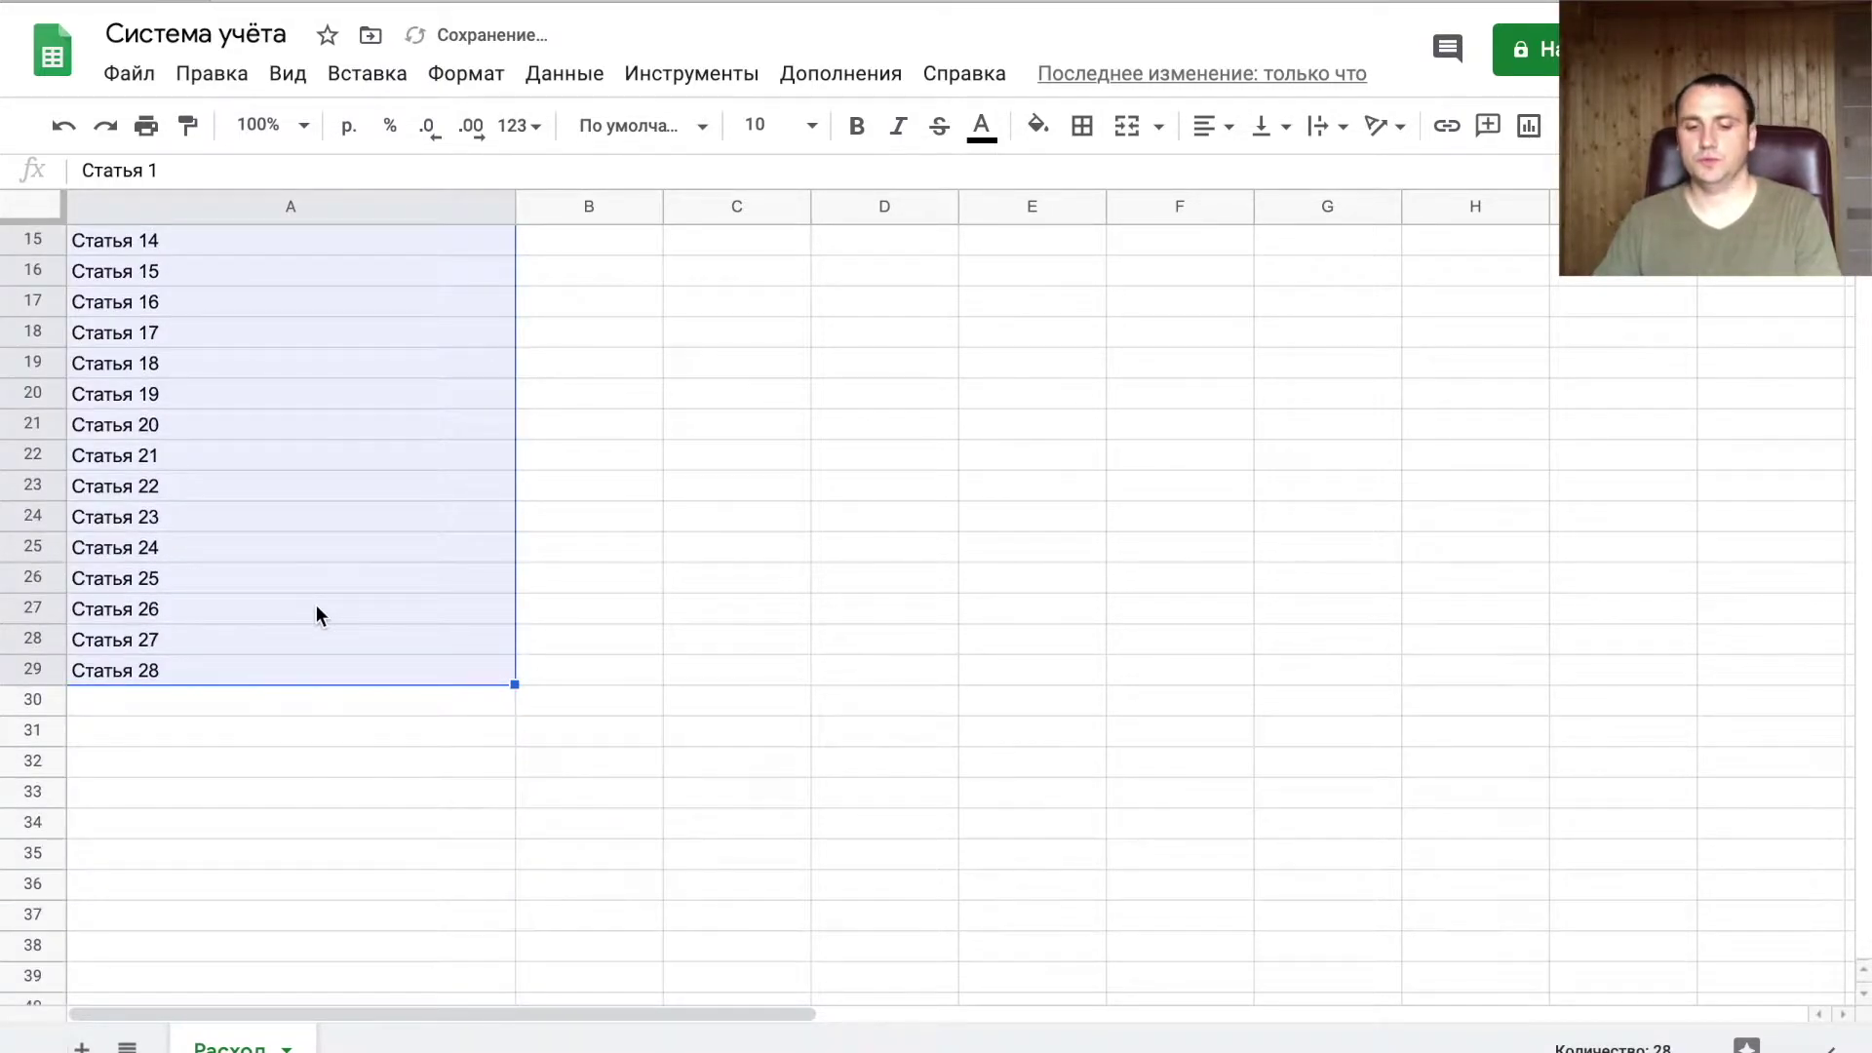
pyautogui.moveTo(514, 685); pyautogui.dragTo(516, 731)
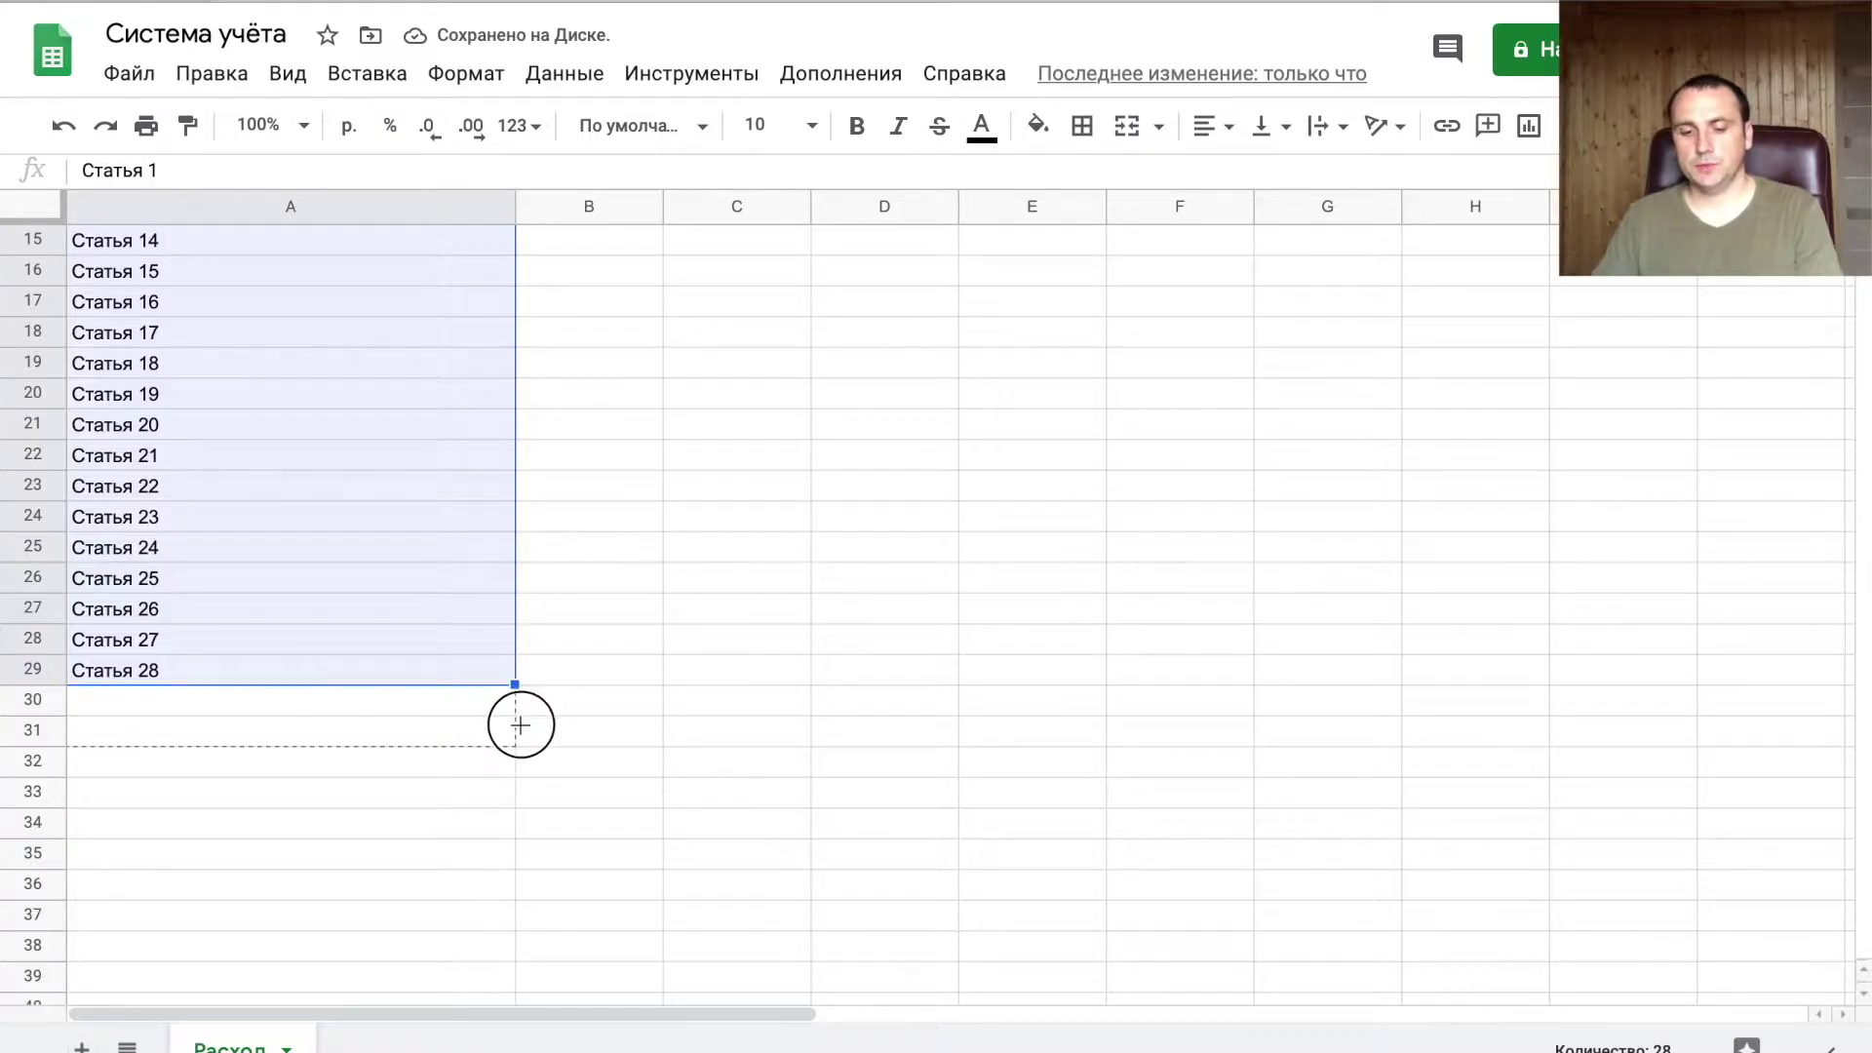
pyautogui.scroll(5, 269, 468)
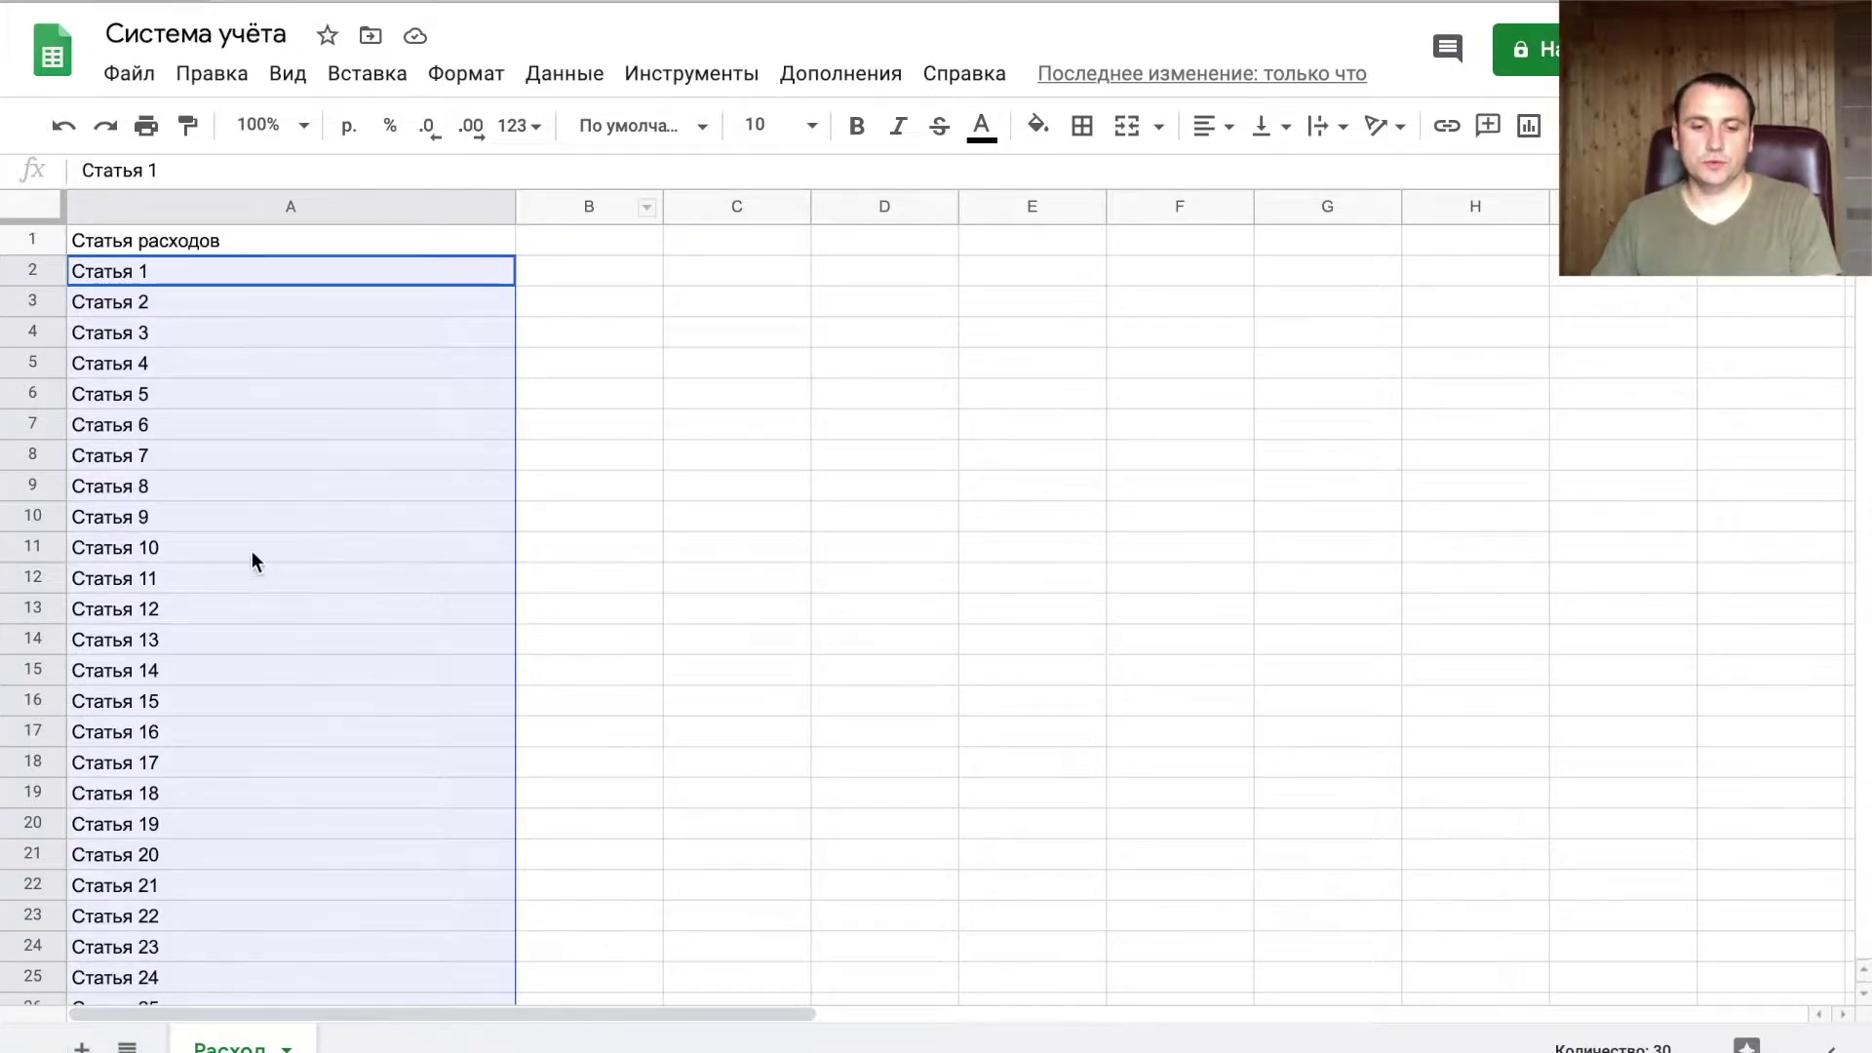
pyautogui.click(579, 244)
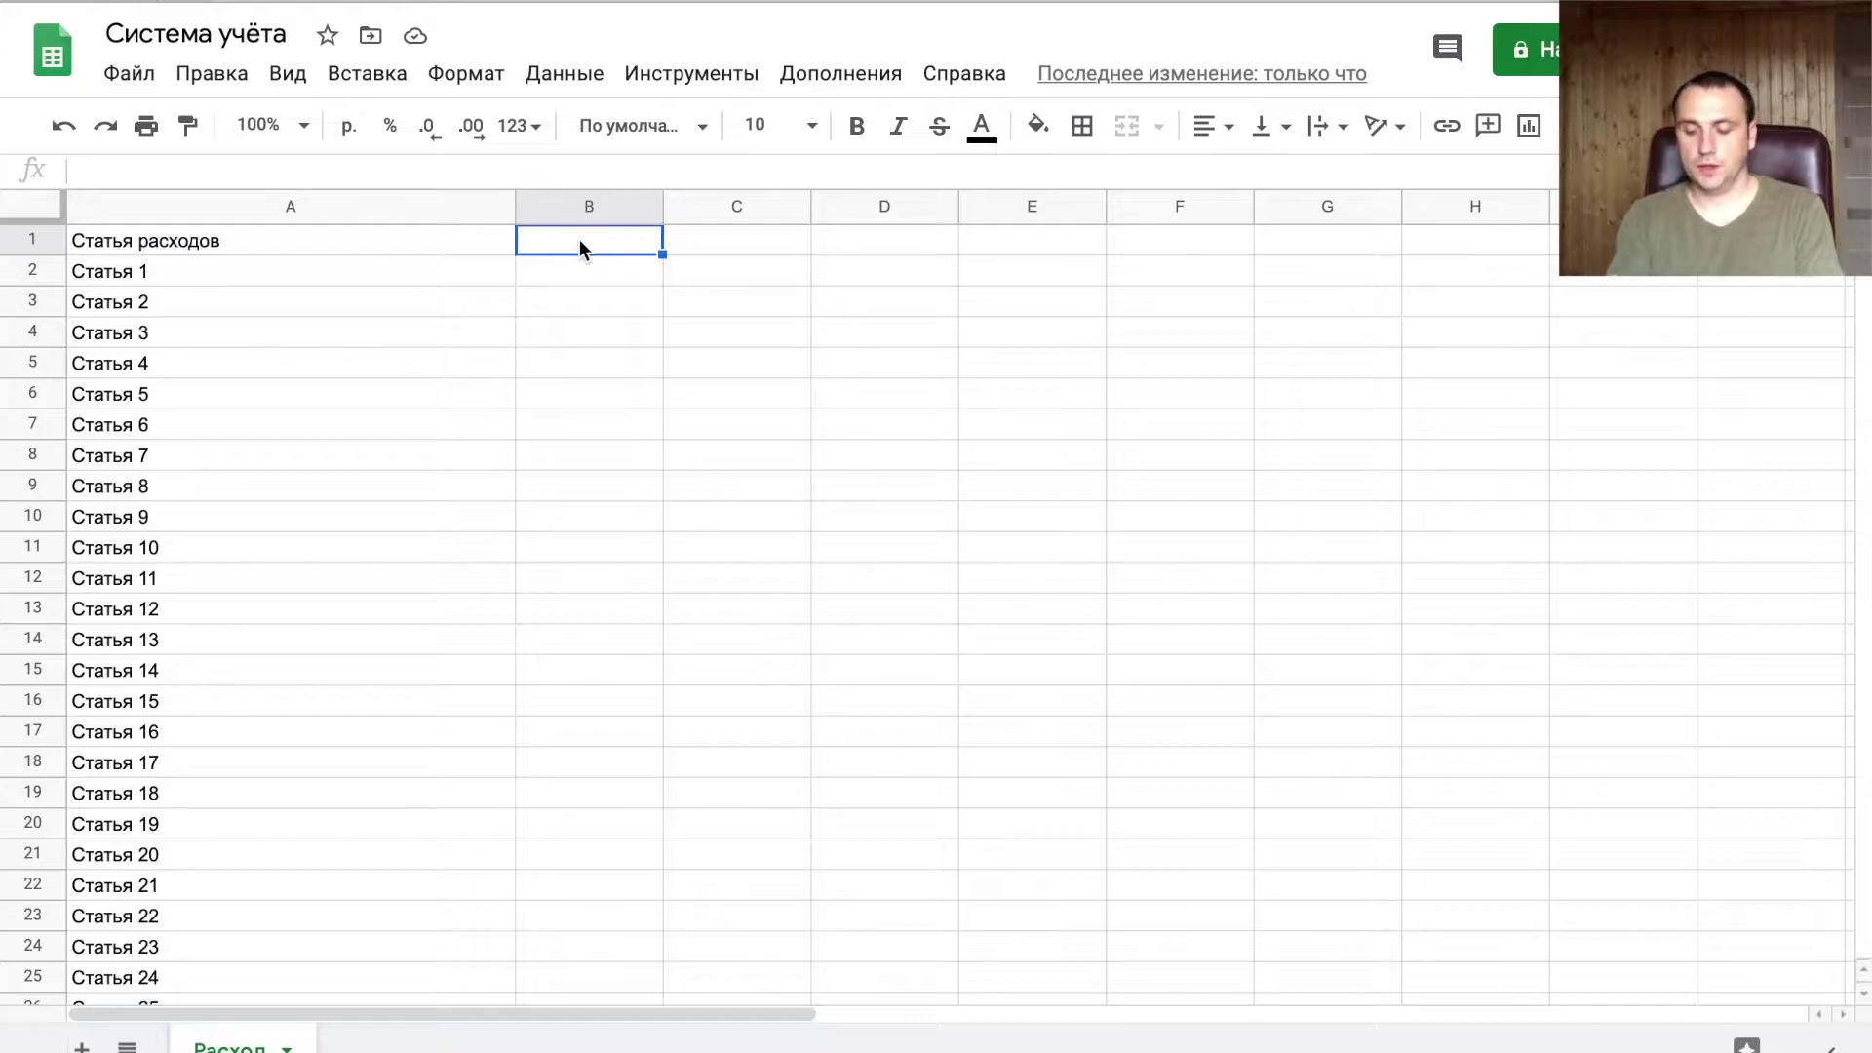
# - Enter the date 01.01.2020 in cell B1, clearing a stray letter from C1
pyautogui.write('31.')
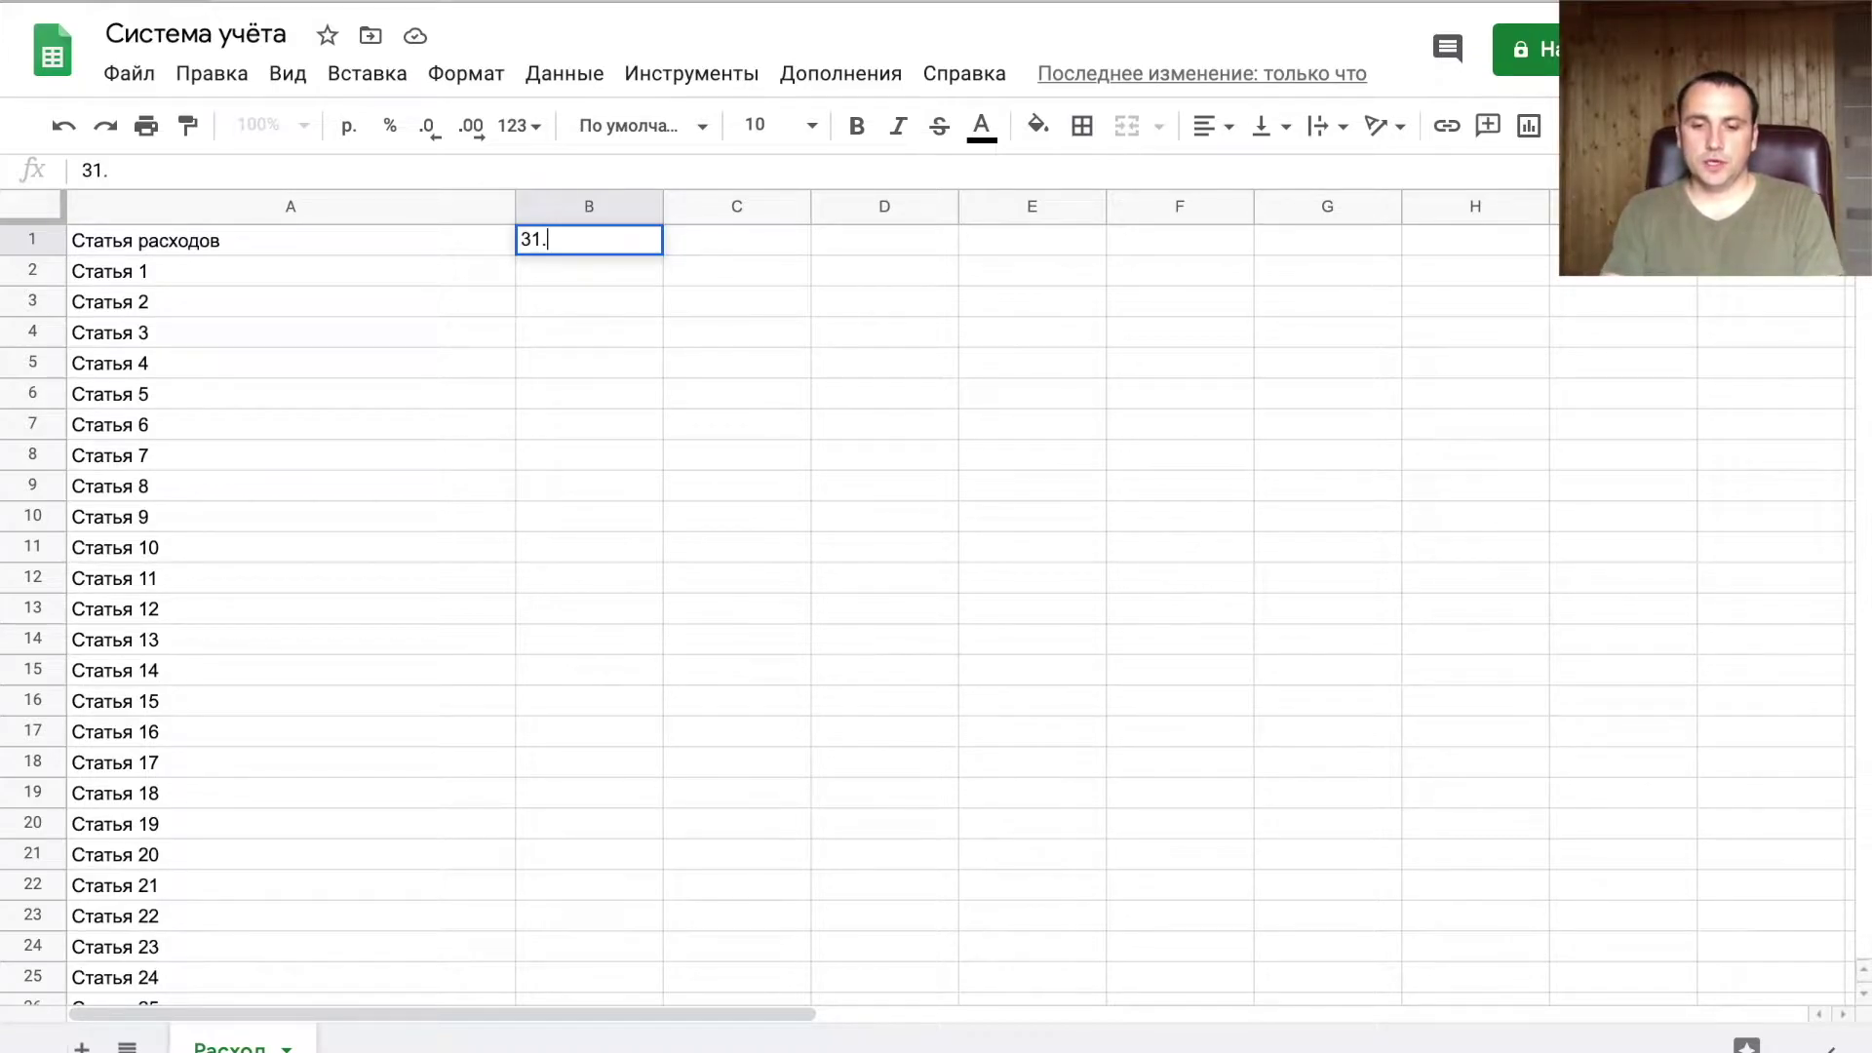
pyautogui.write('01.2020')
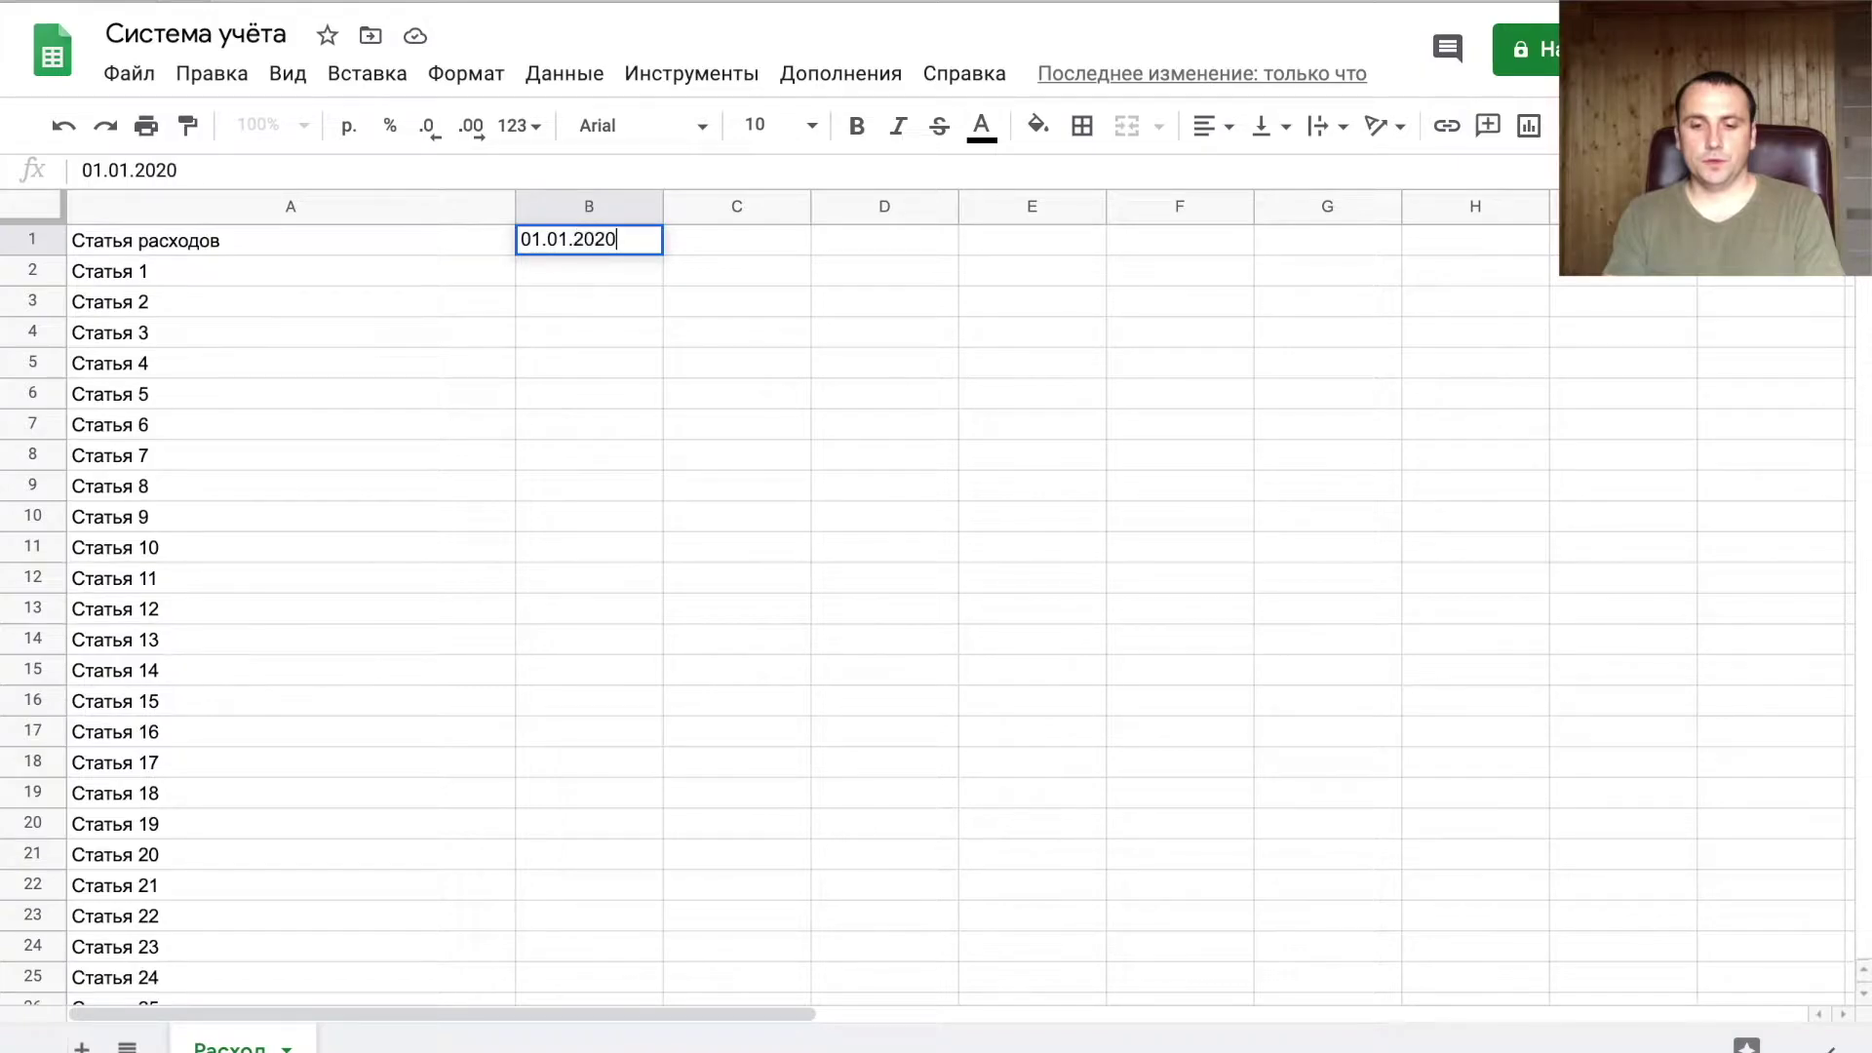
pyautogui.press('Return')
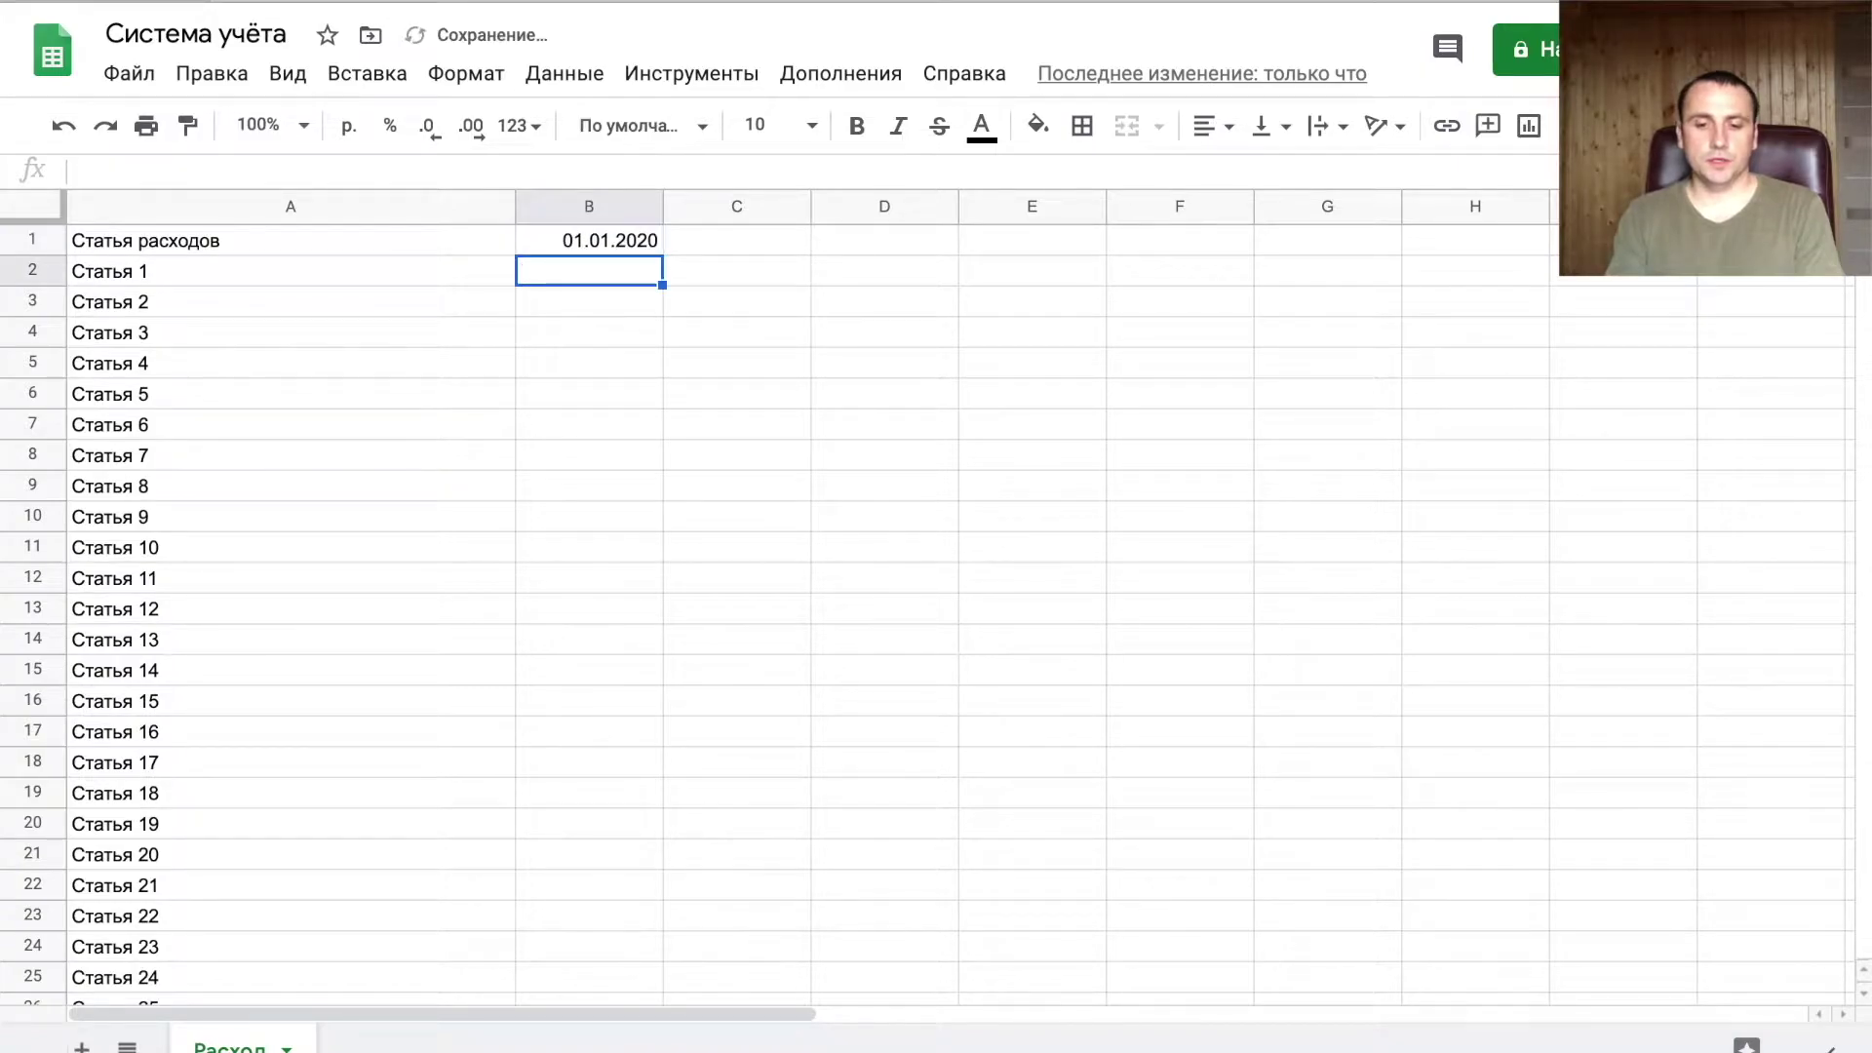
pyautogui.press('Up')
pyautogui.press('Right')
pyautogui.press('Left')
pyautogui.press('Right')
pyautogui.write('Ч')
pyautogui.press('BackSpace')
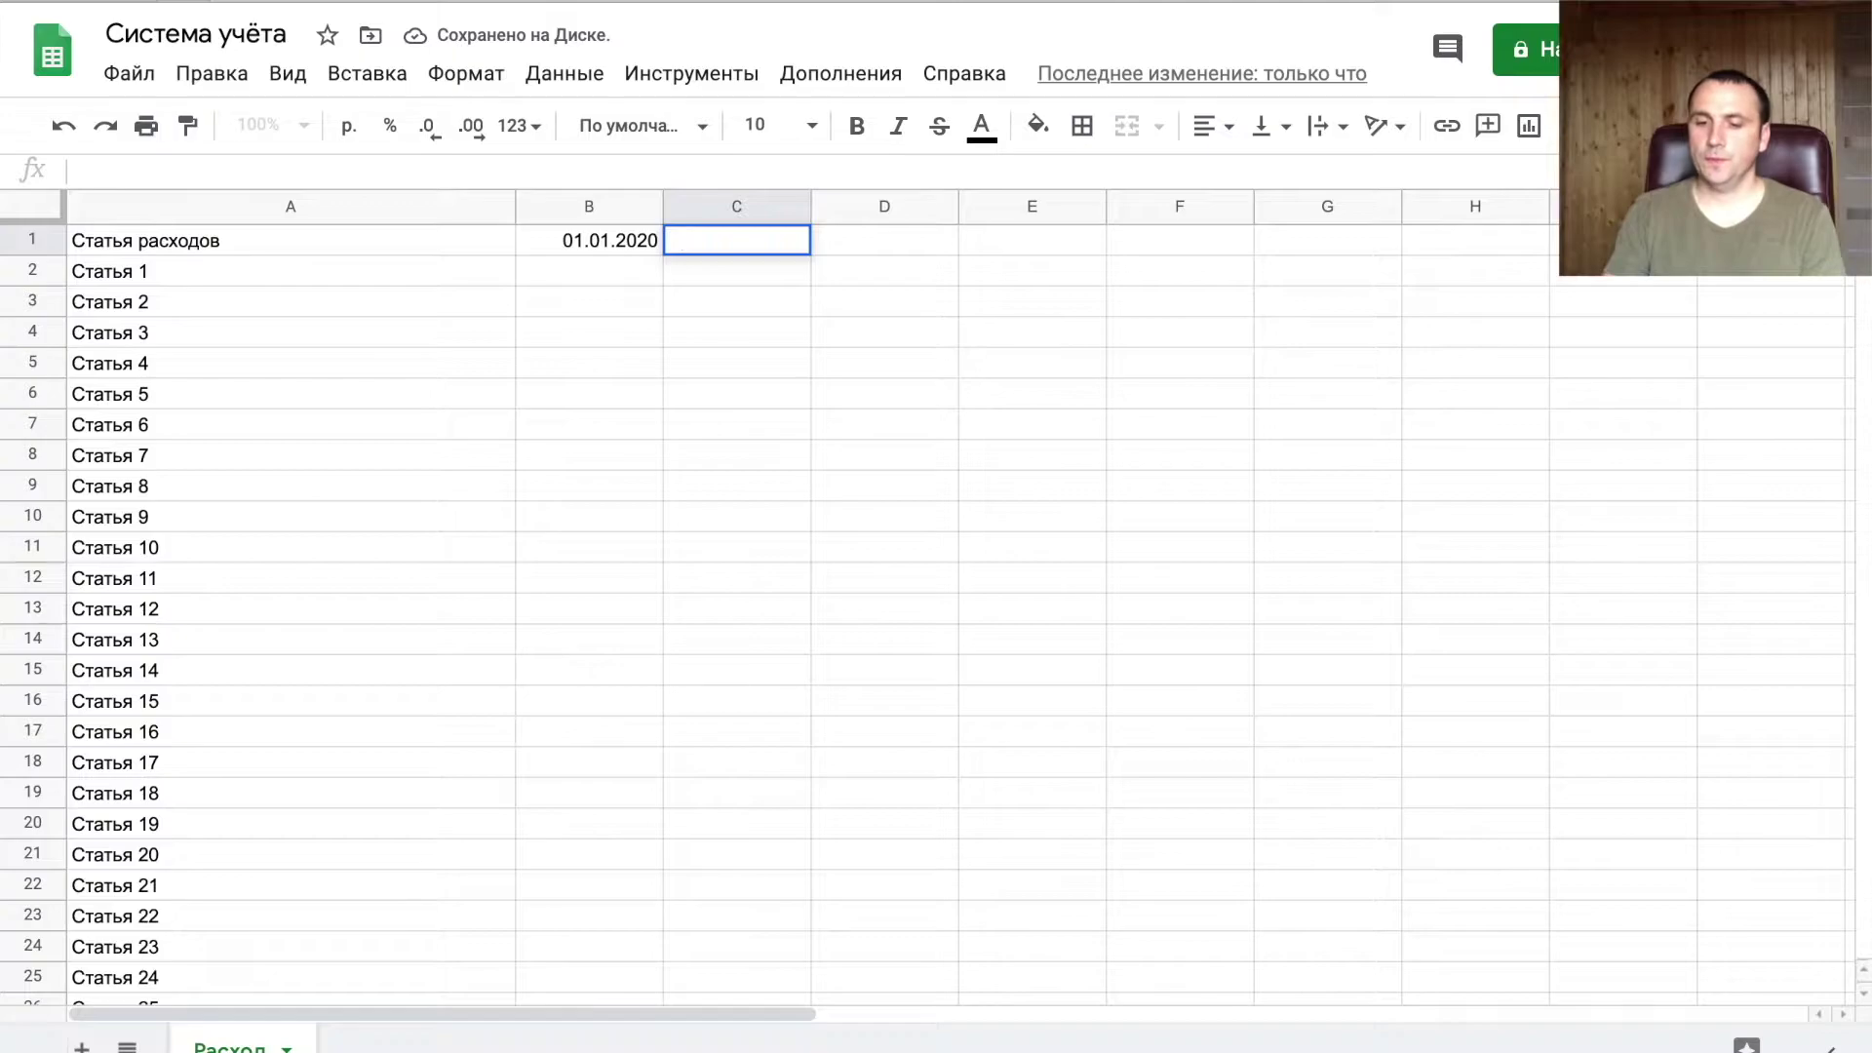
pyautogui.press('Down')
pyautogui.press('Down')
# - Insert 24 extra columns from column C onward
pyautogui.click(736, 239)
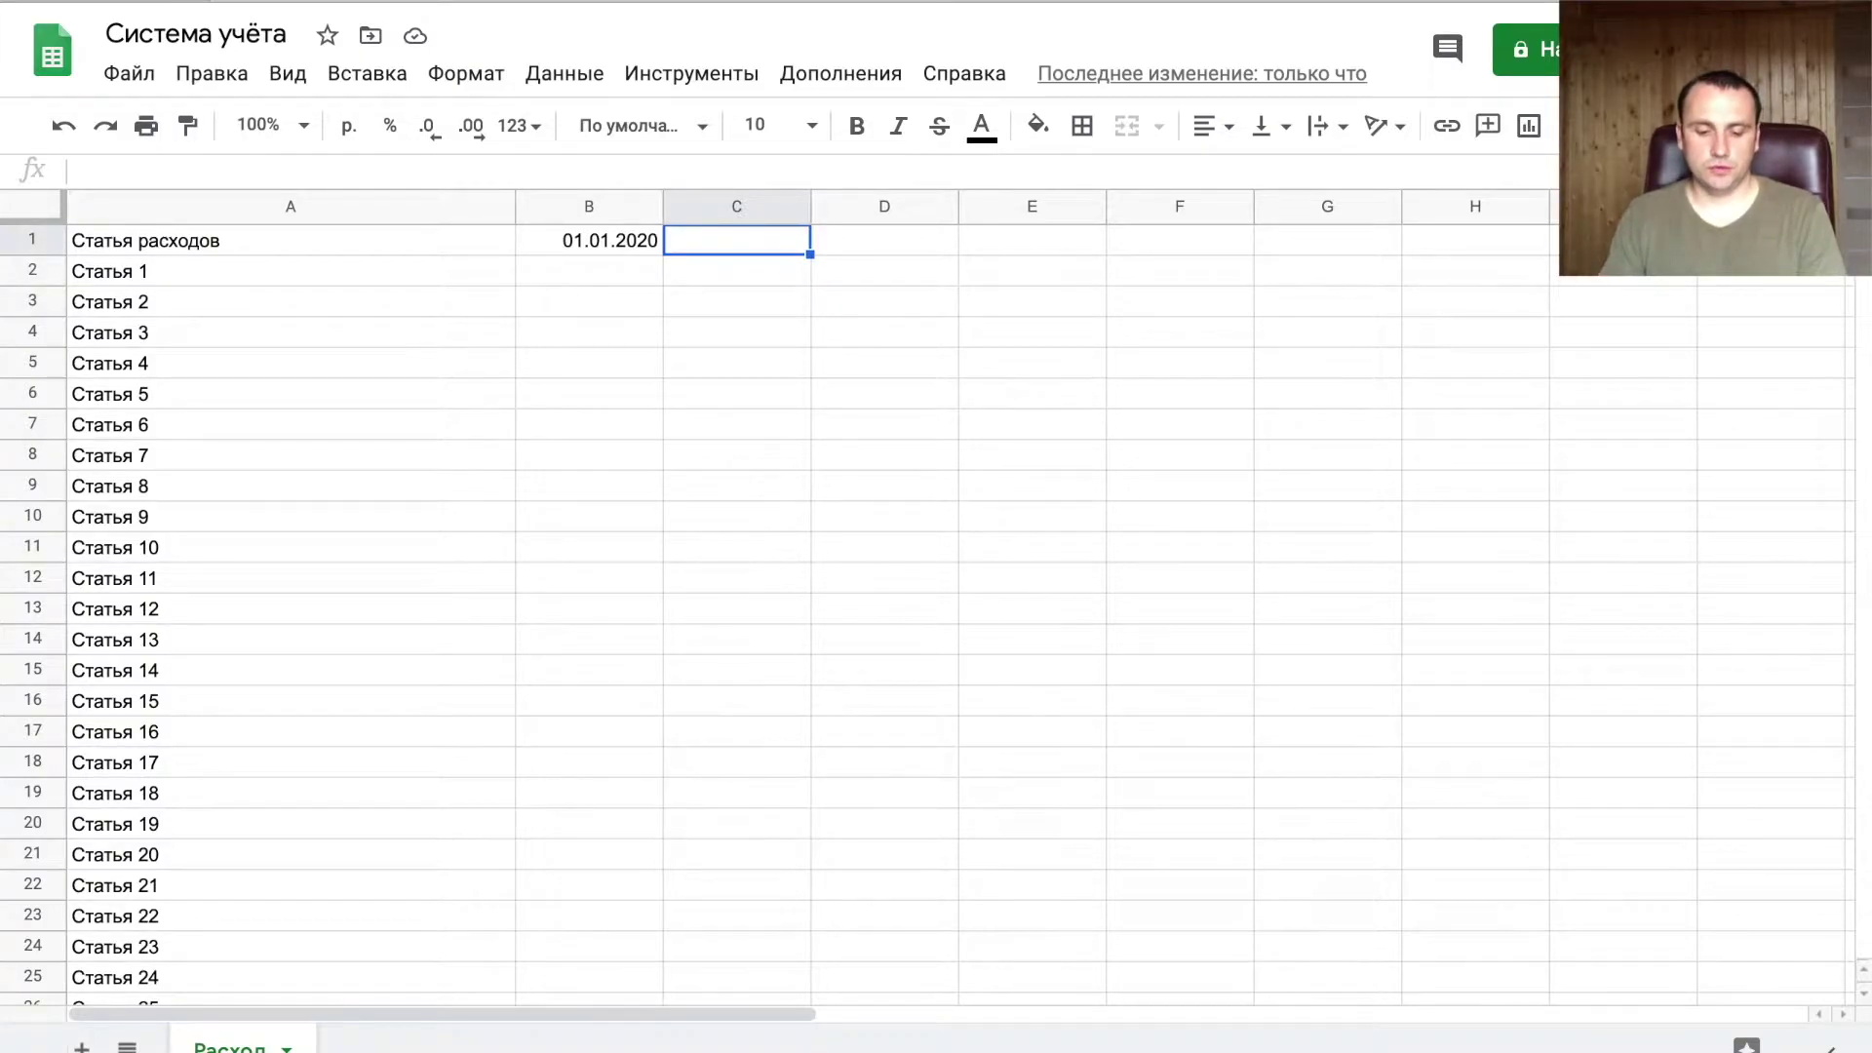
pyautogui.hotkey('ctrl', 'shift', 'Down')
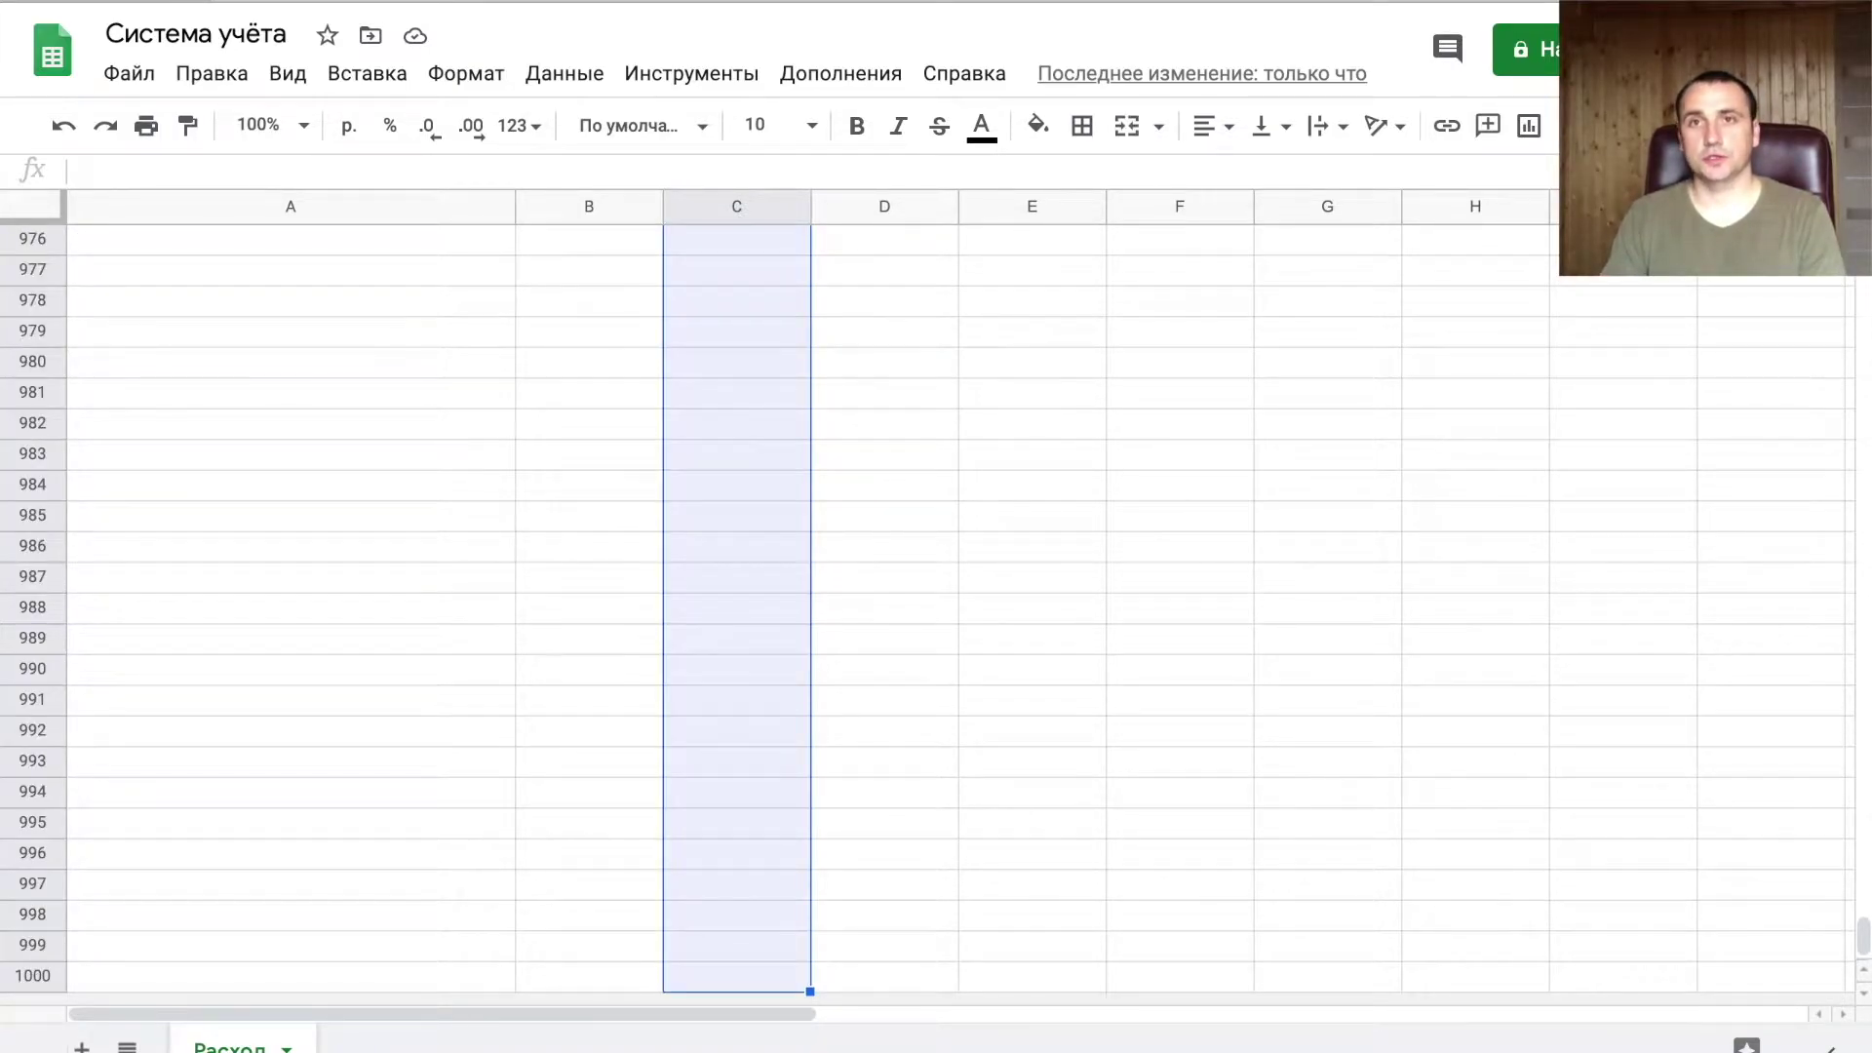
pyautogui.hotkey('ctrl', 'shift', 'Right')
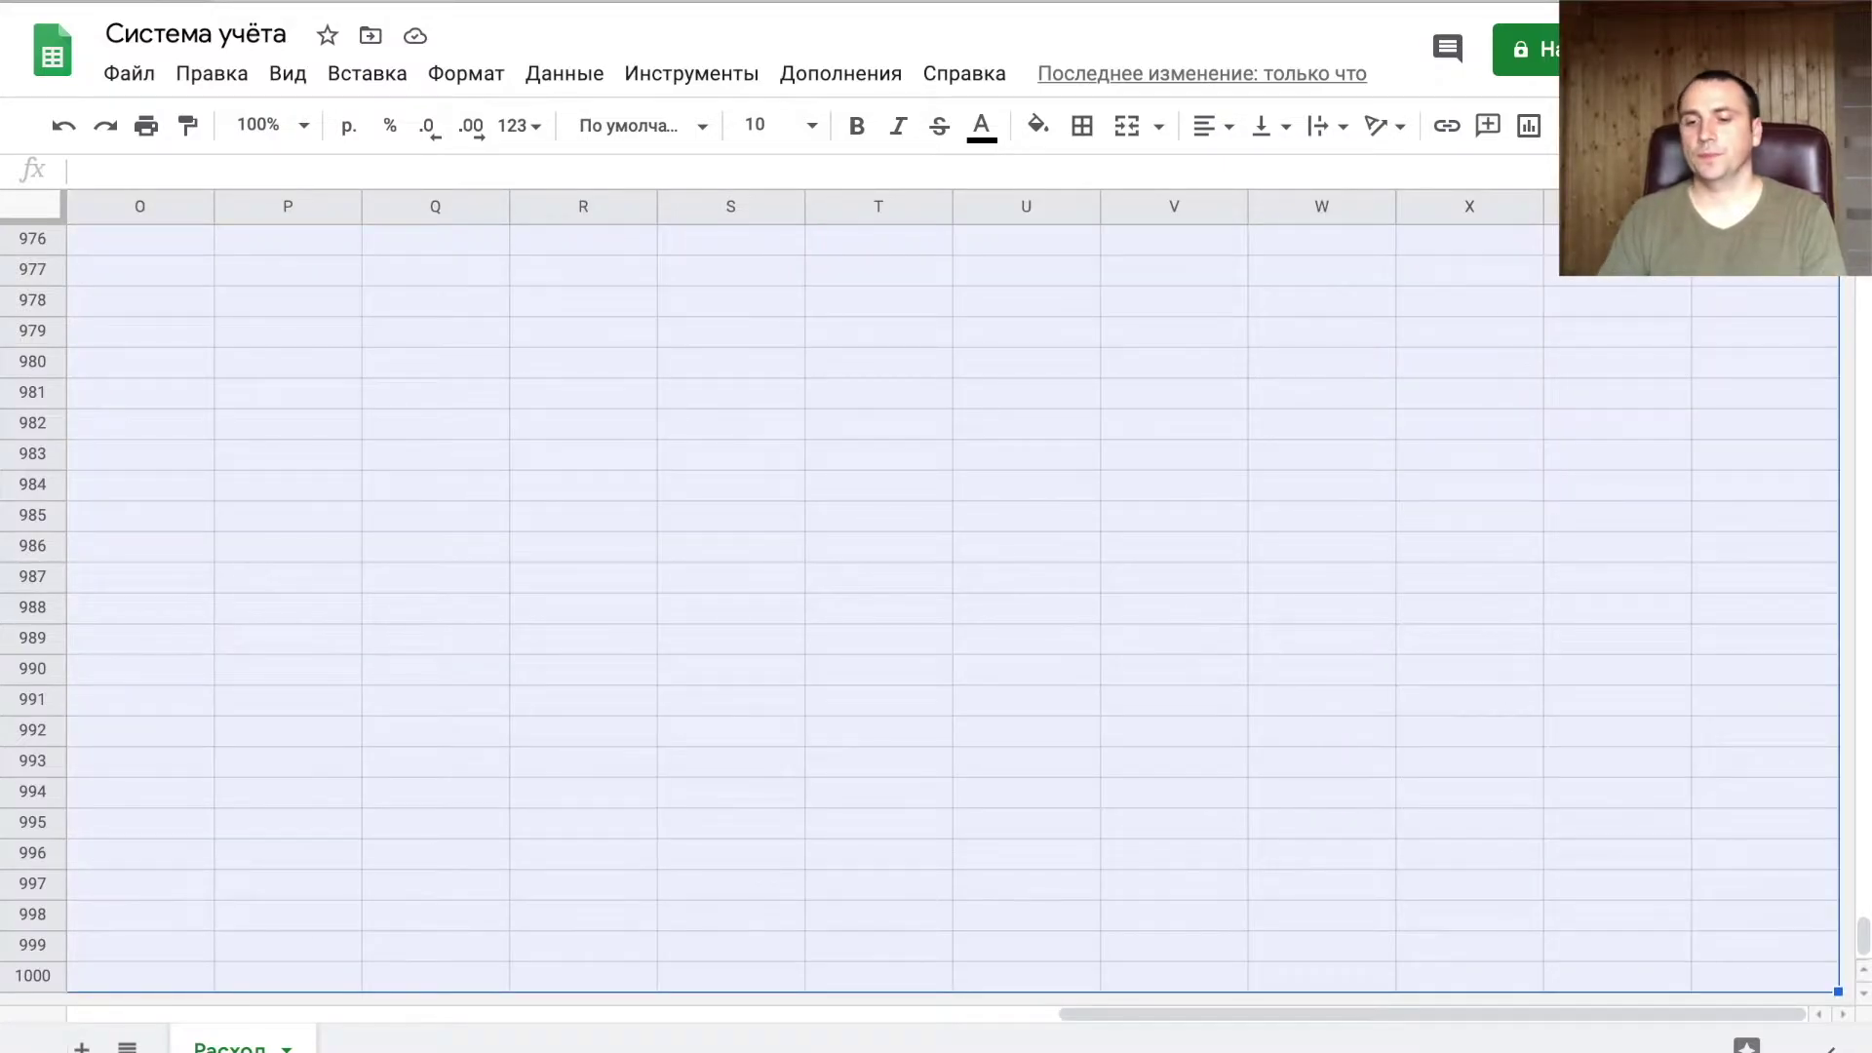
pyautogui.rightClick(903, 278)
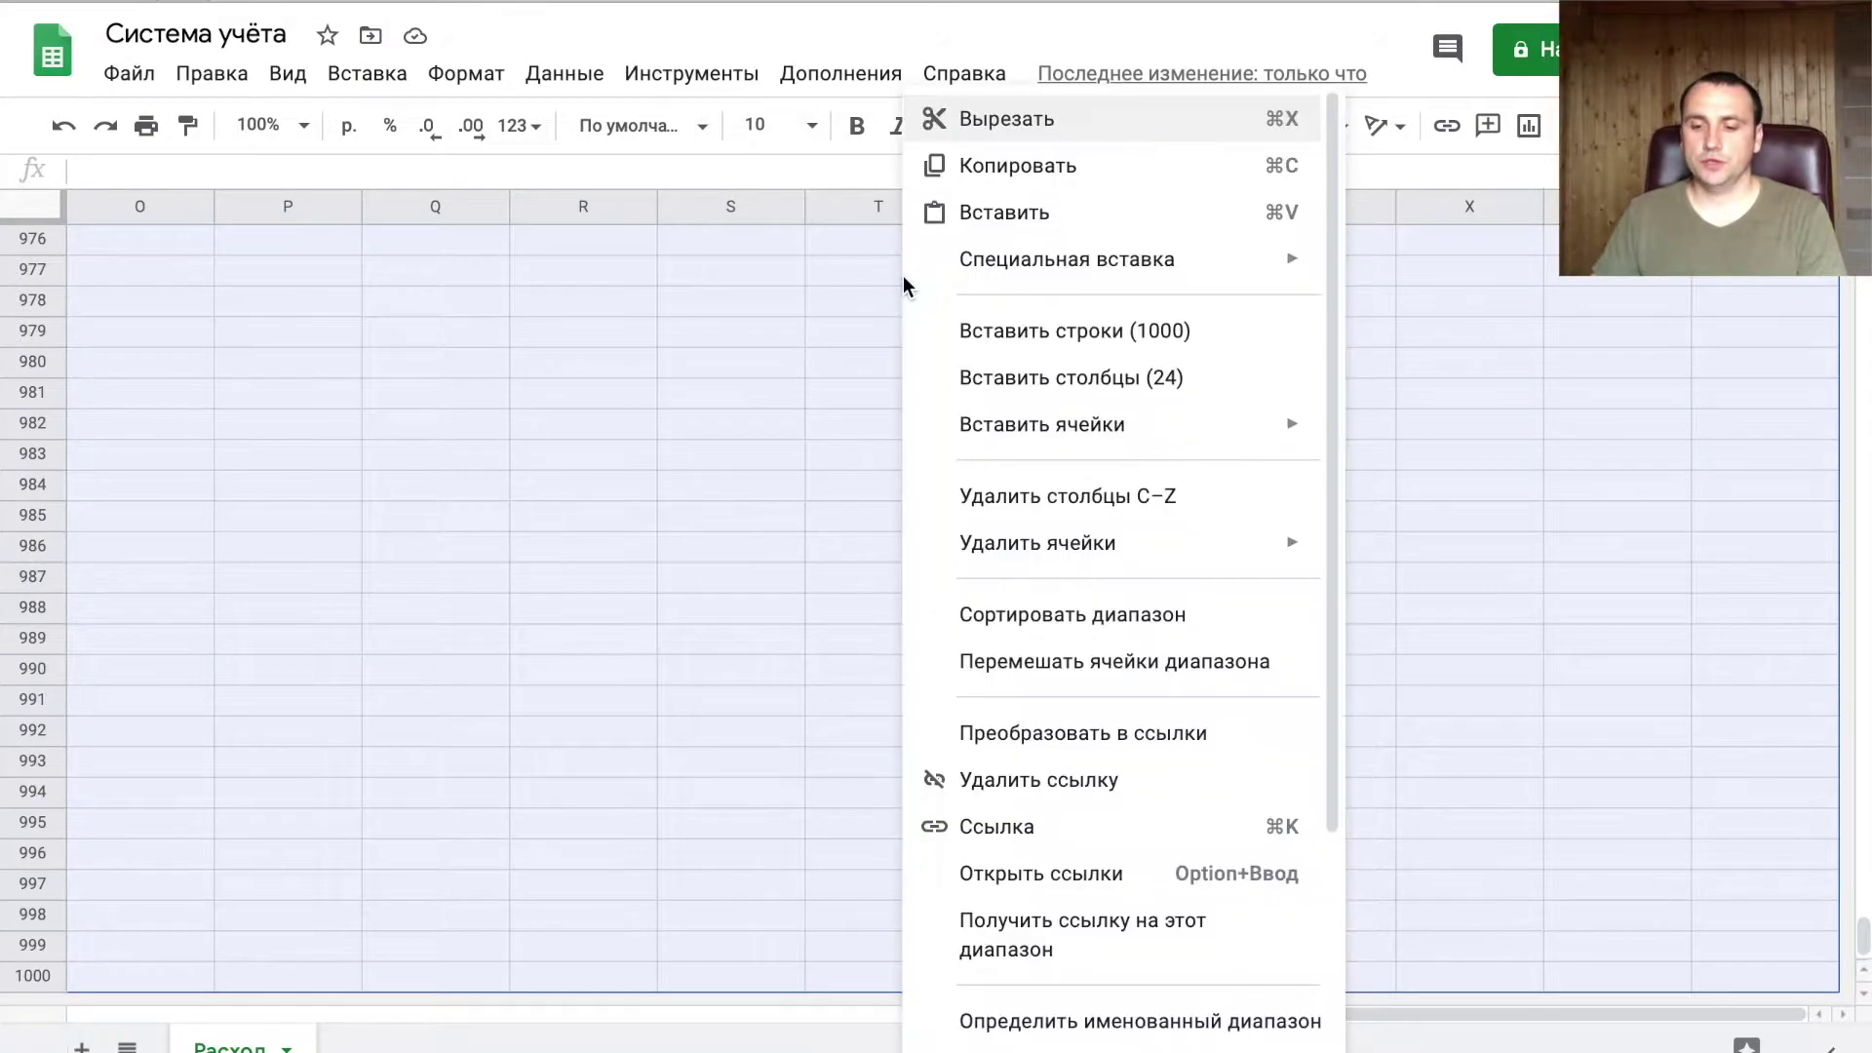
pyautogui.click(1073, 380)
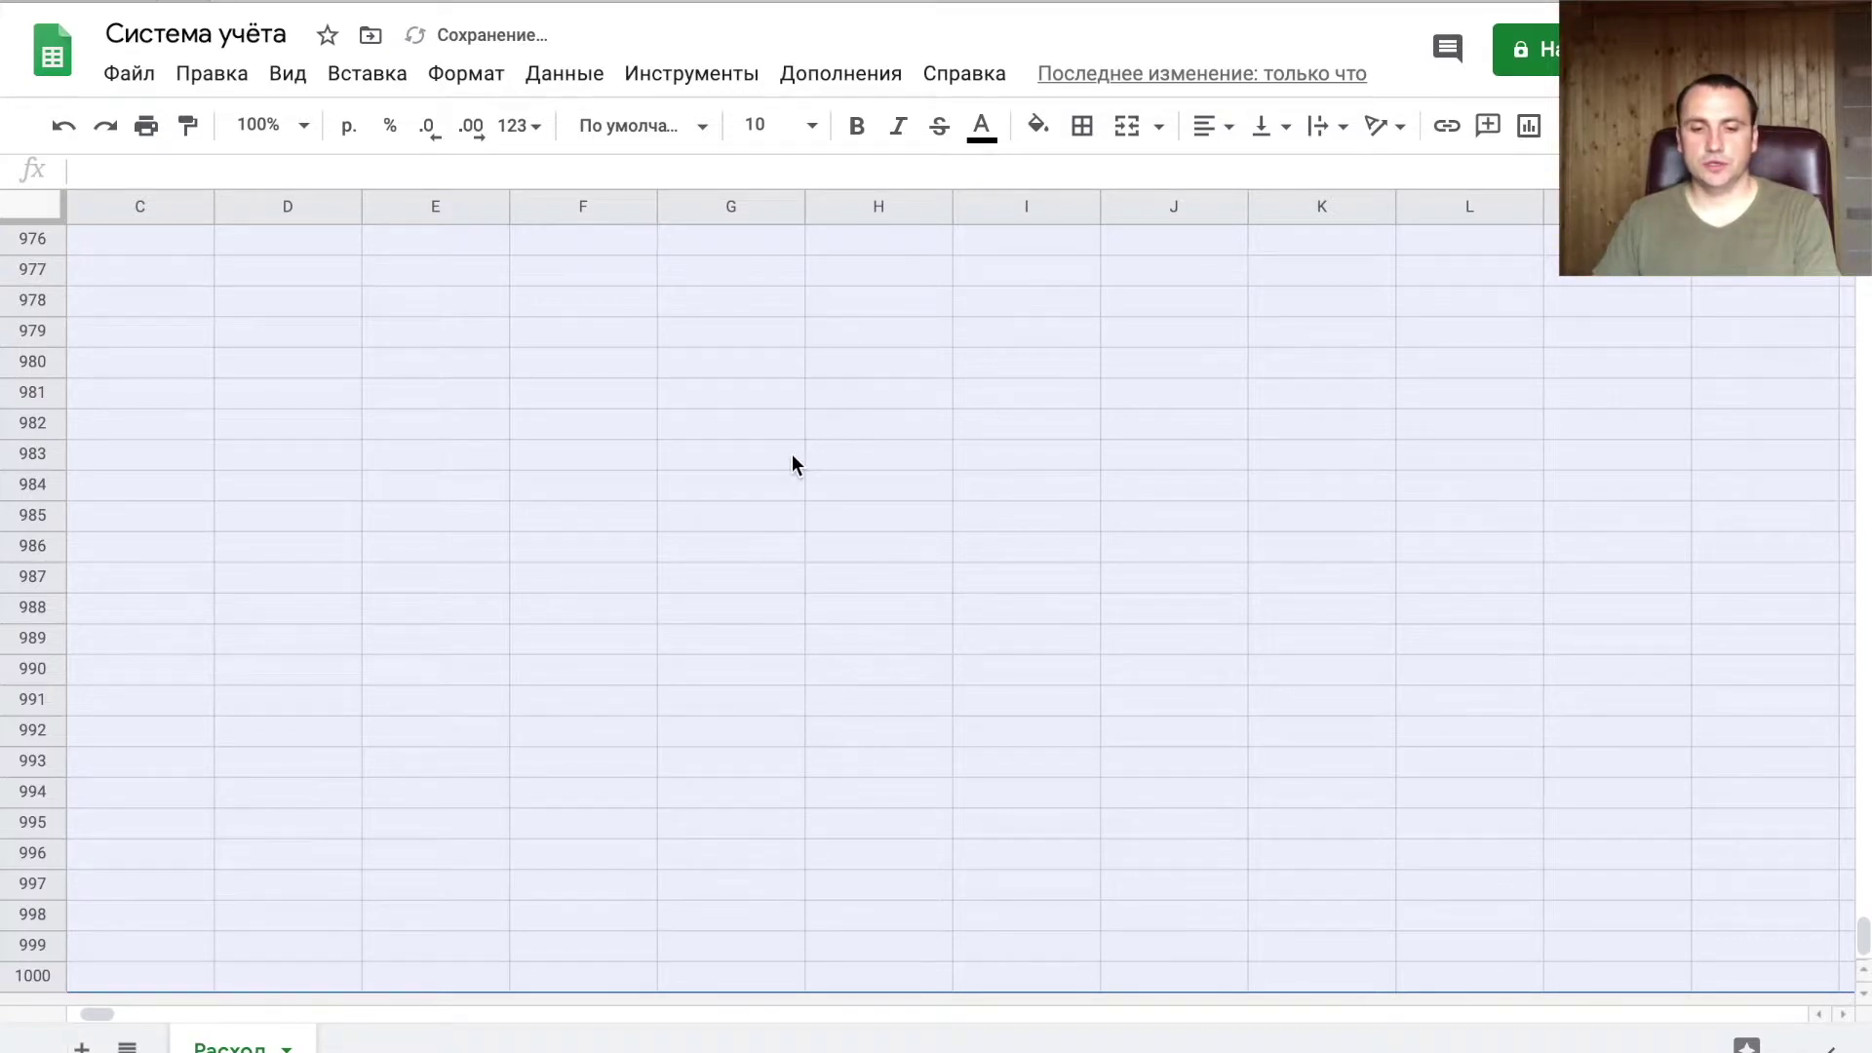
pyautogui.click(589, 510)
pyautogui.hotkey('ctrl', 'Left')
pyautogui.hotkey('ctrl', 'Up')
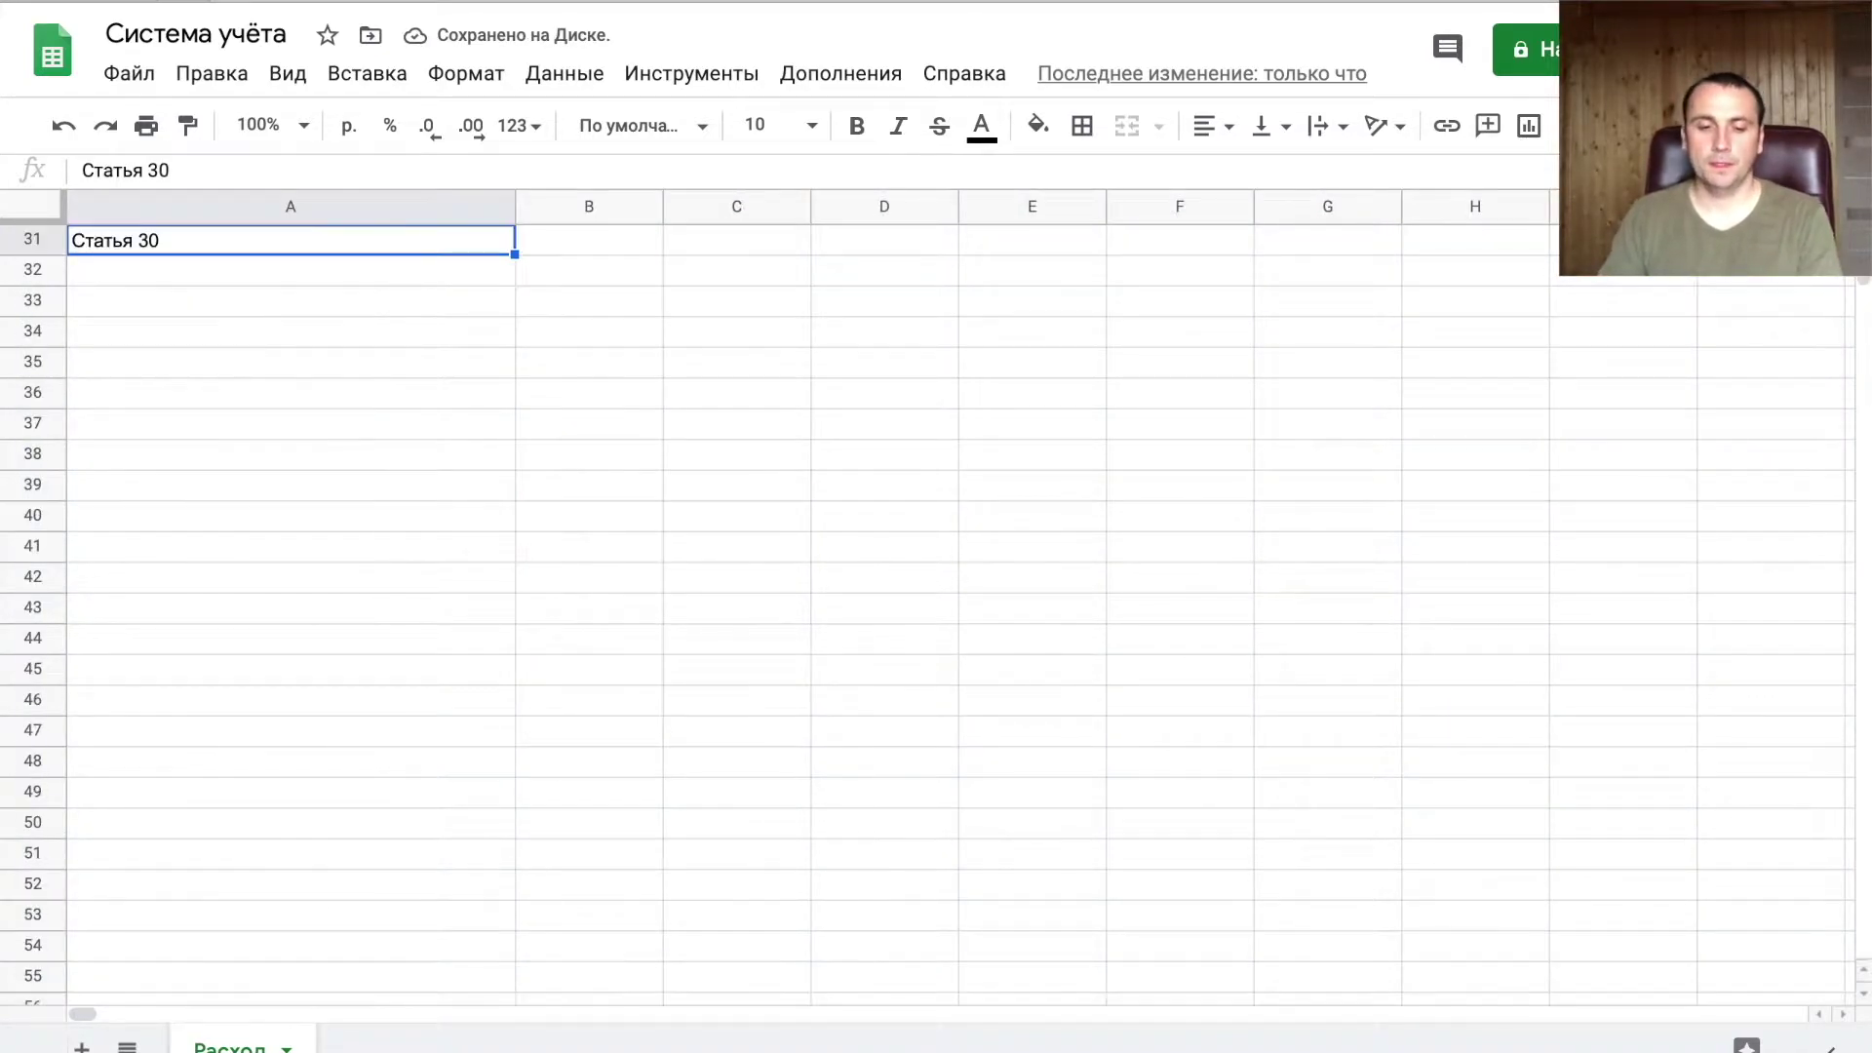
pyautogui.hotkey('ctrl', 'Up')
pyautogui.click(589, 240)
pyautogui.click(736, 239)
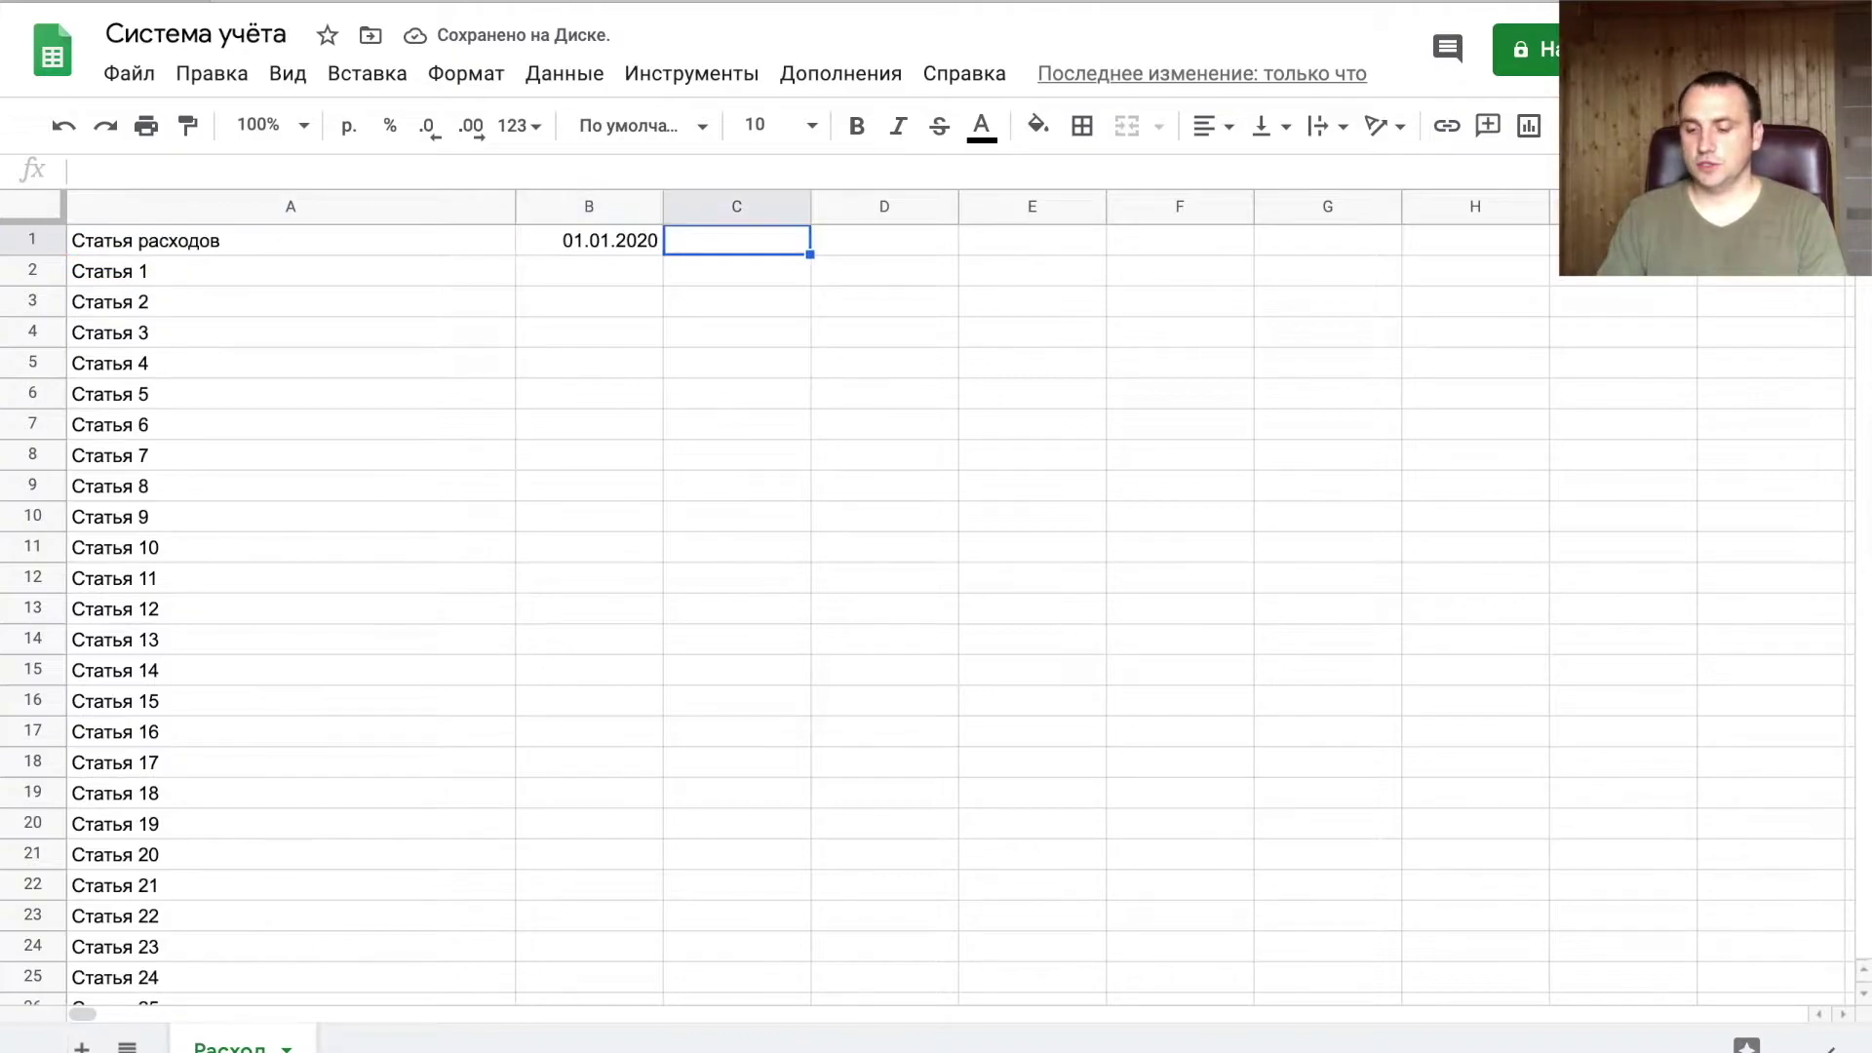
# - Fill row 1 from C1 with the next-day formula =B1+1, continuing the dates
pyautogui.write('=')
pyautogui.press('Left')
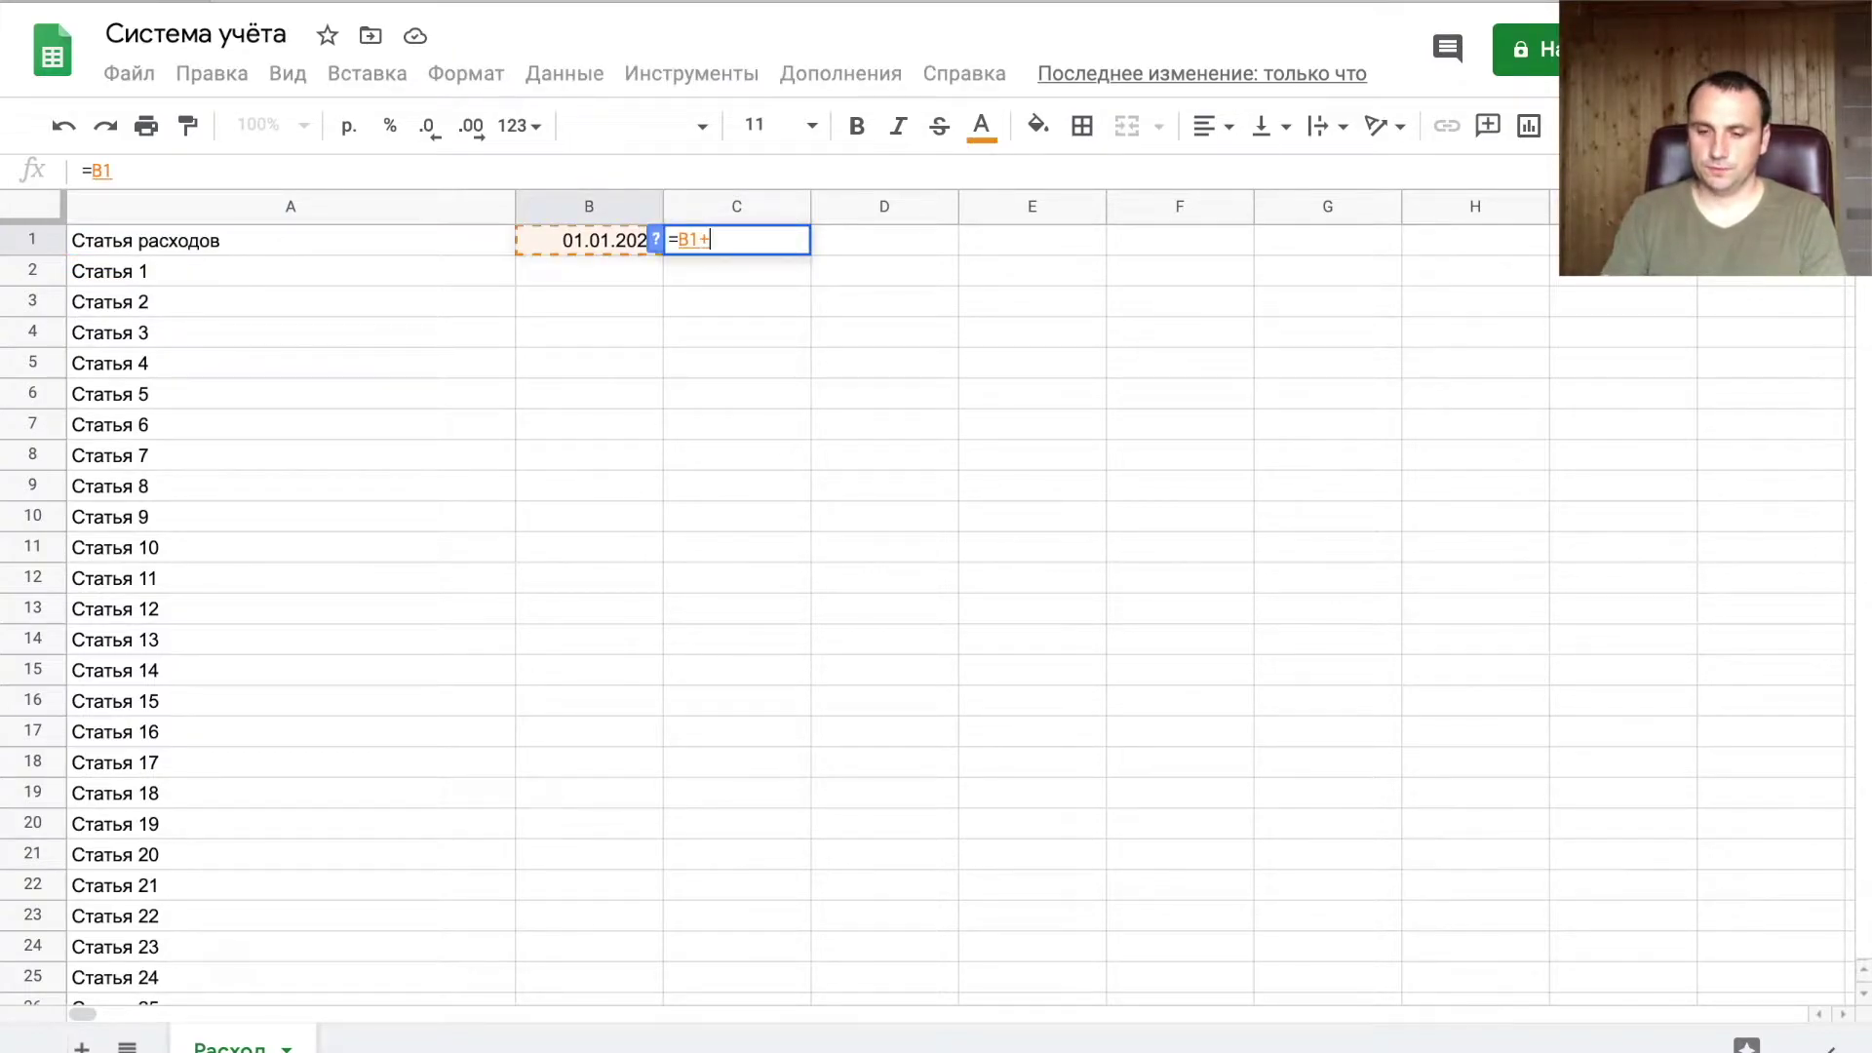
pyautogui.write('1')
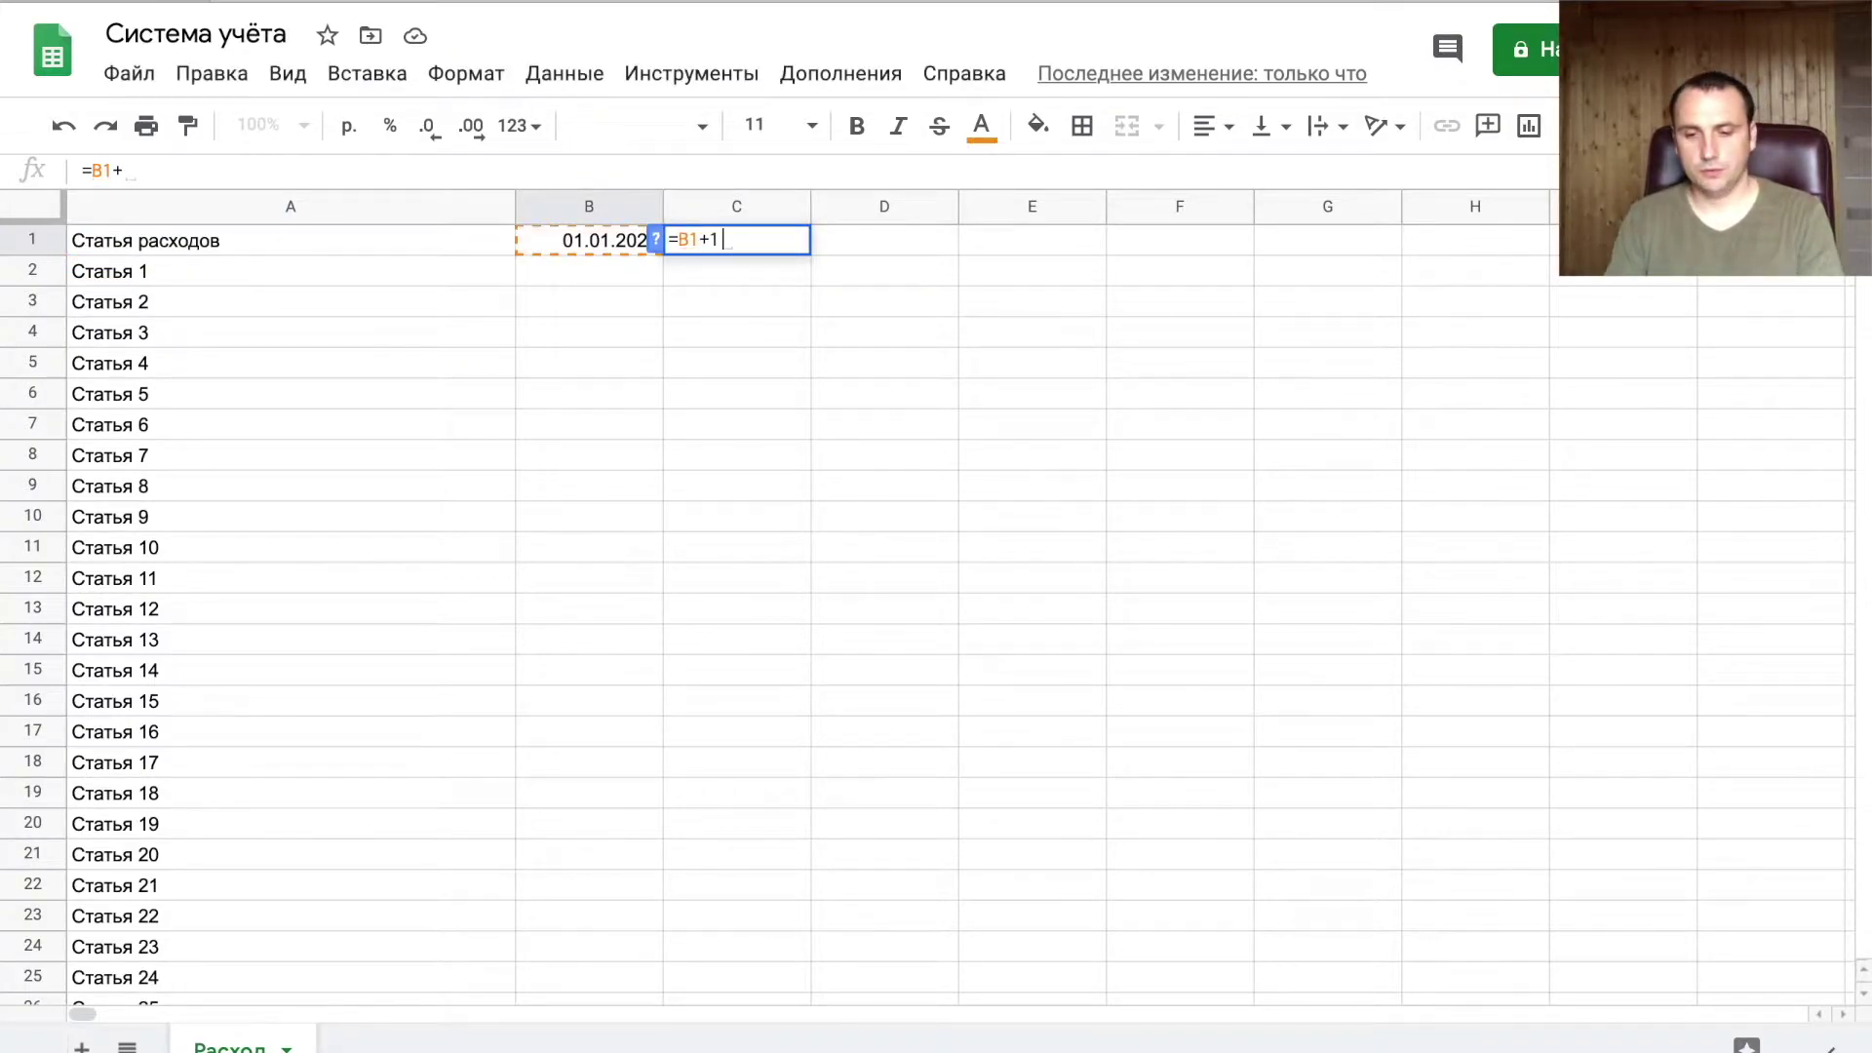
pyautogui.press('Return')
pyautogui.press('Up')
pyautogui.hotkey('ctrl', 'c')
pyautogui.hotkey('ctrl', 'shift', 'Right')
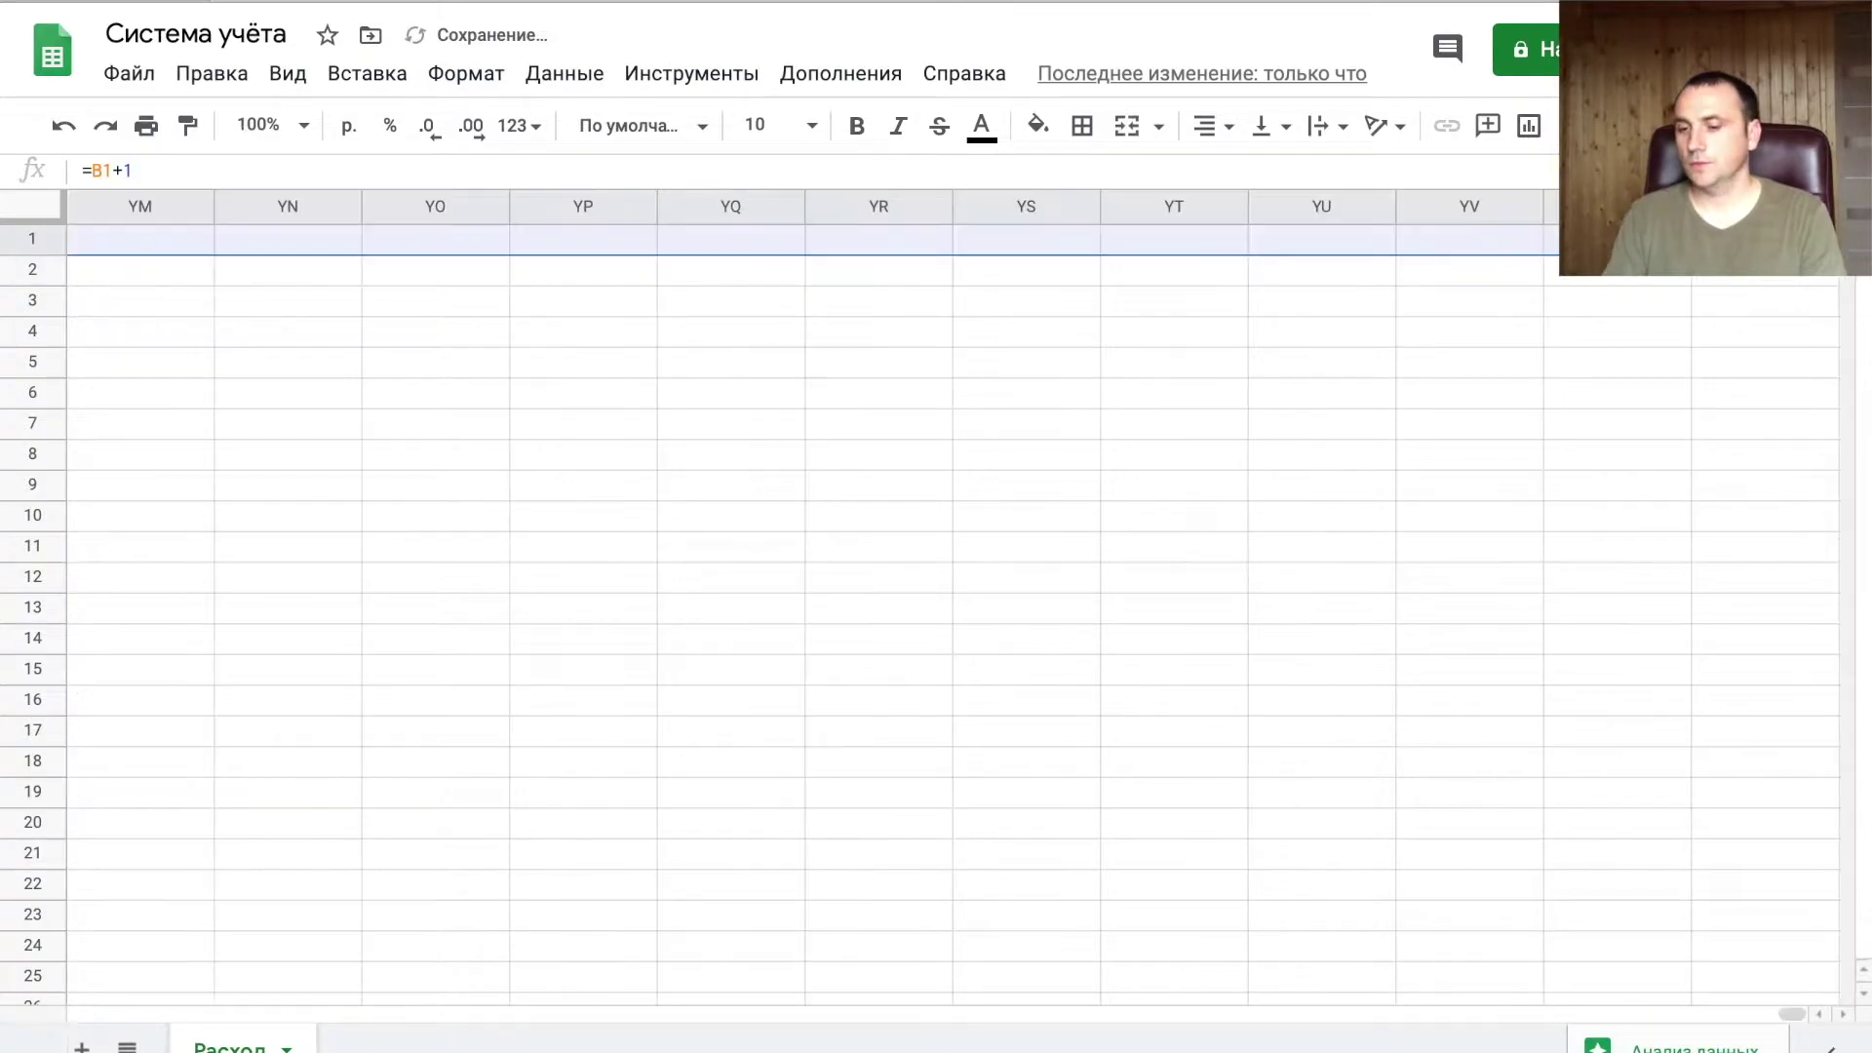
pyautogui.hotkey('ctrl', 'v')
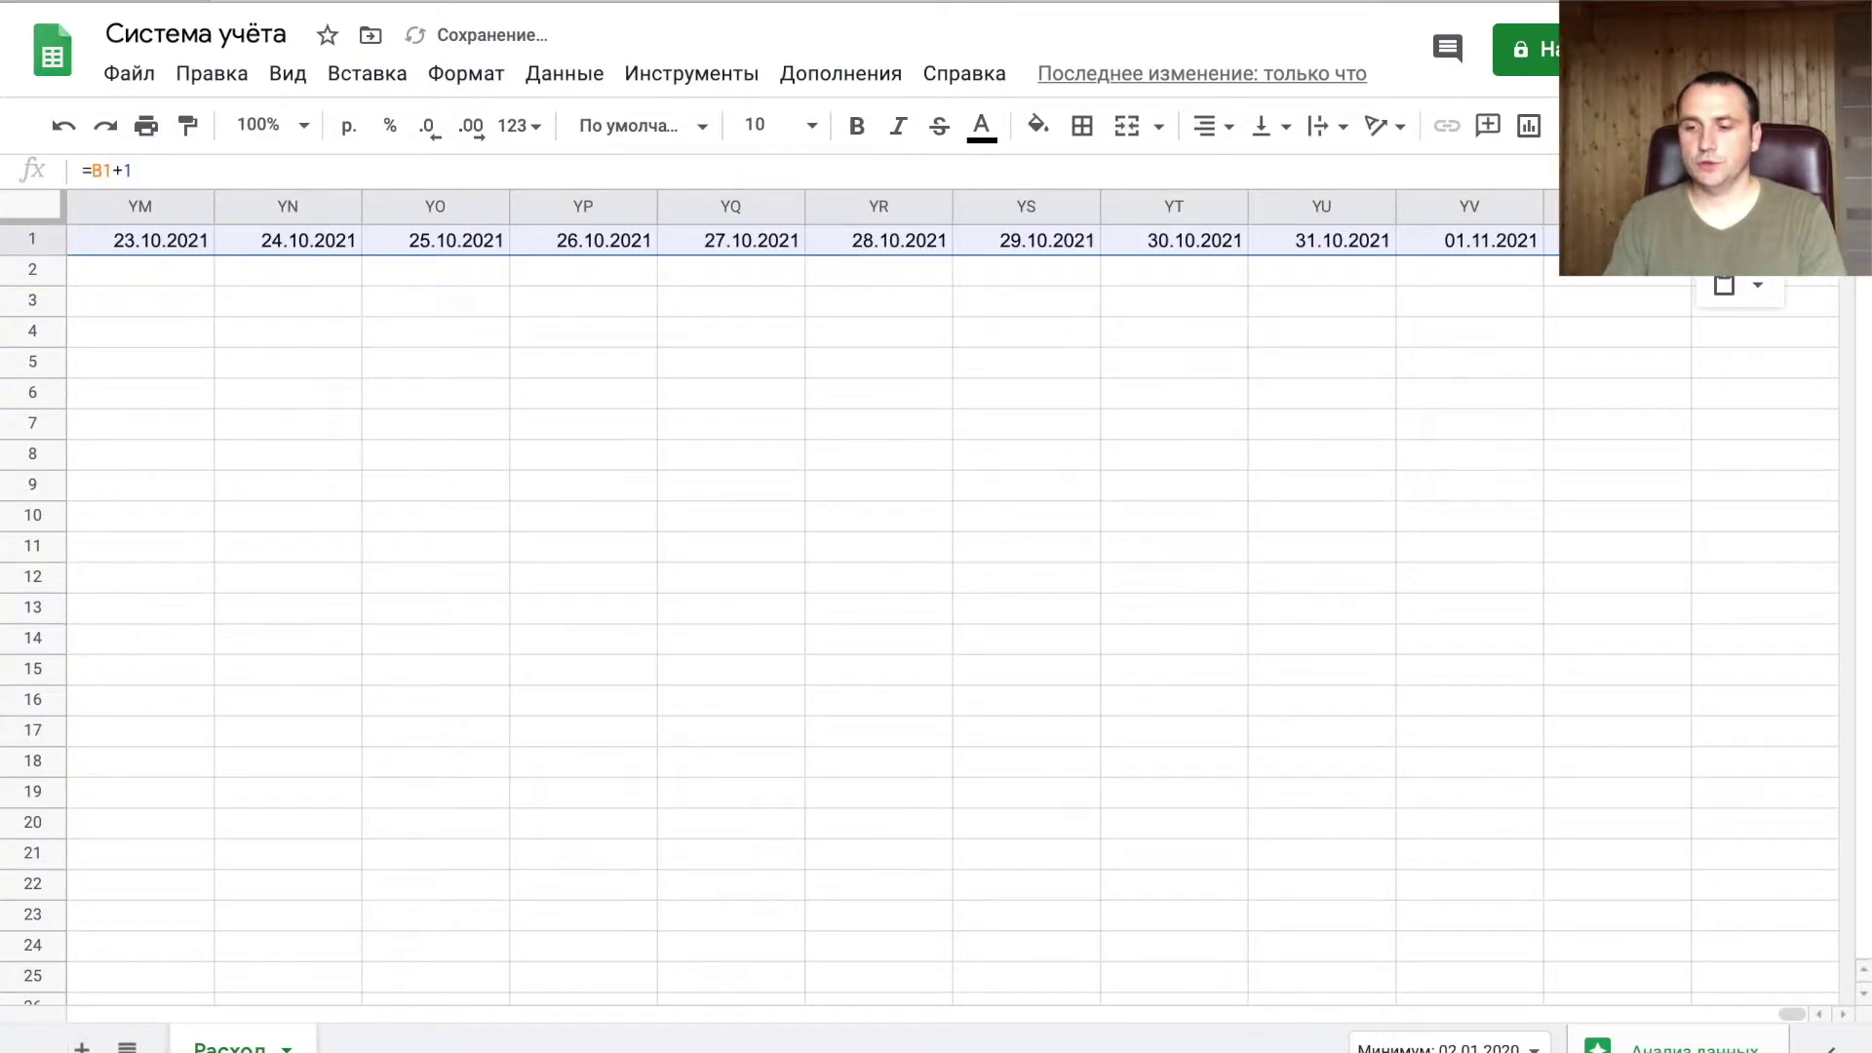
pyautogui.hotkey('ctrl', 'Down')
pyautogui.press('Right')
pyautogui.hotkey('ctrl', 'Up')
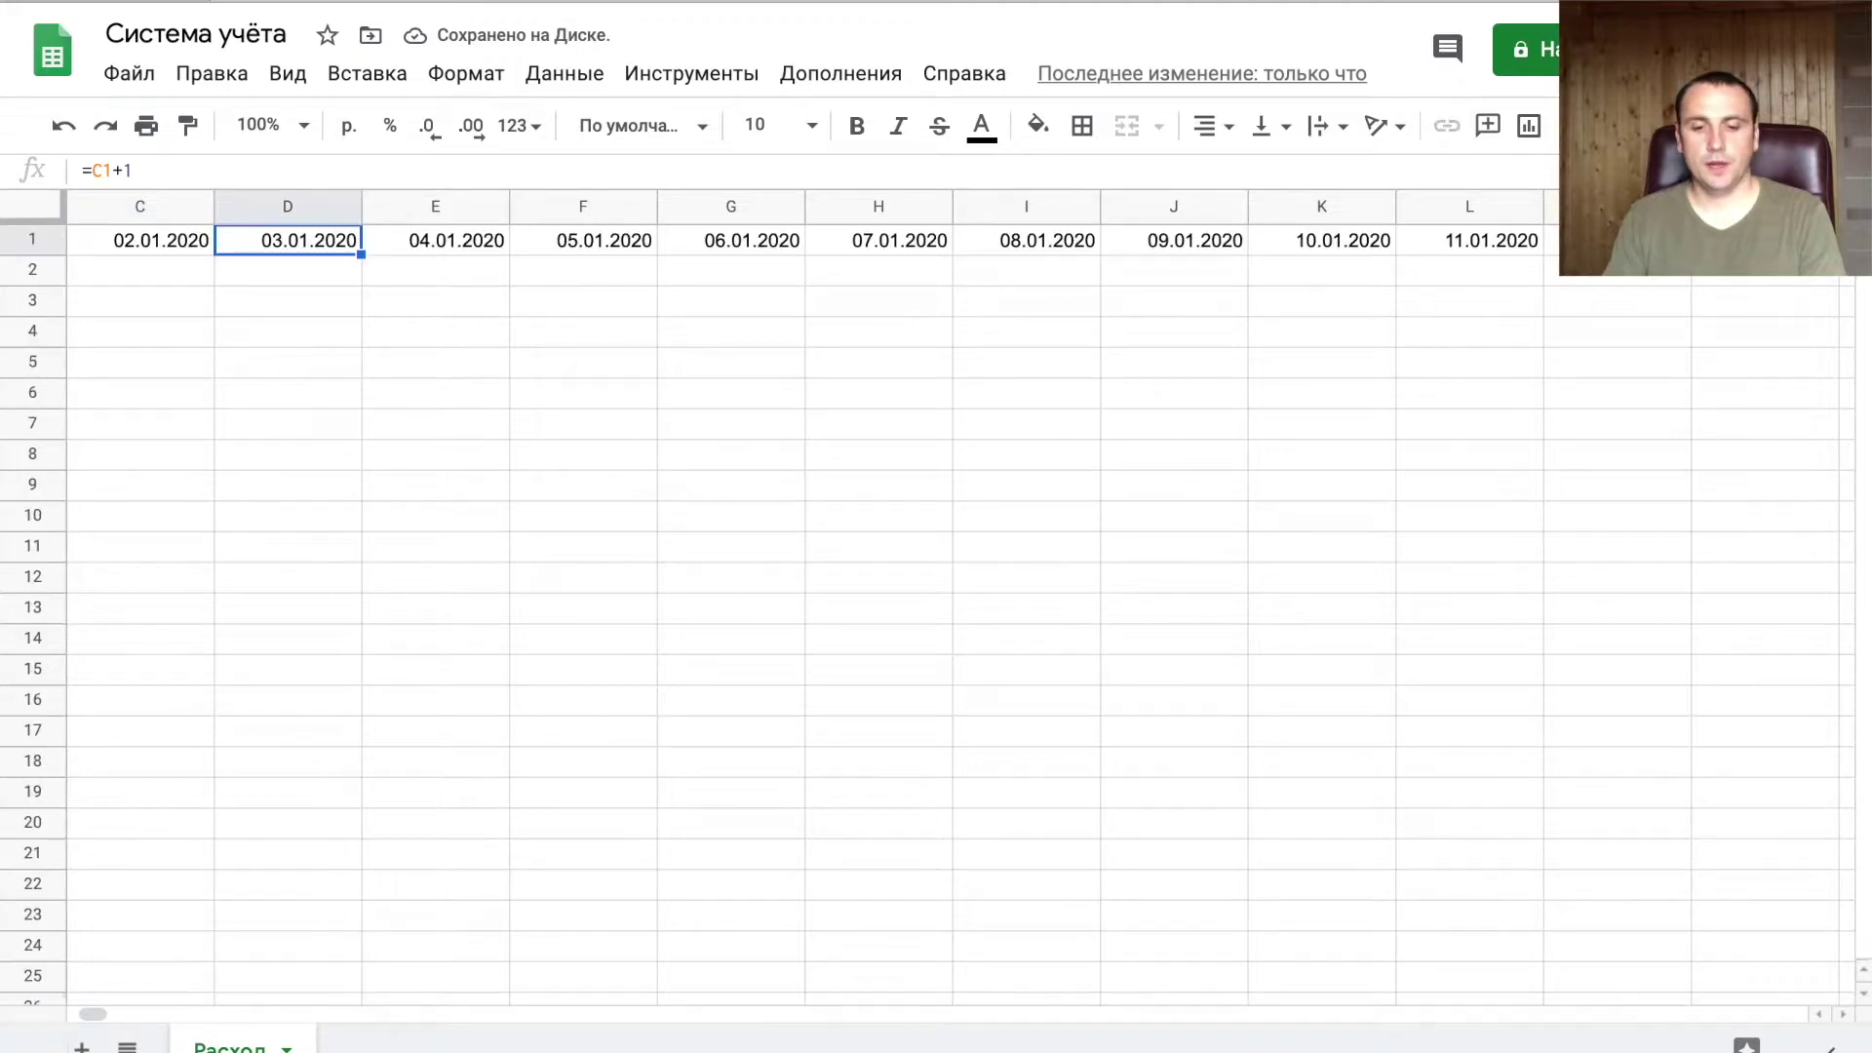
# - Find 31.12.2020 and delete every date column after it
pyautogui.hotkey('ctrl', 'f')
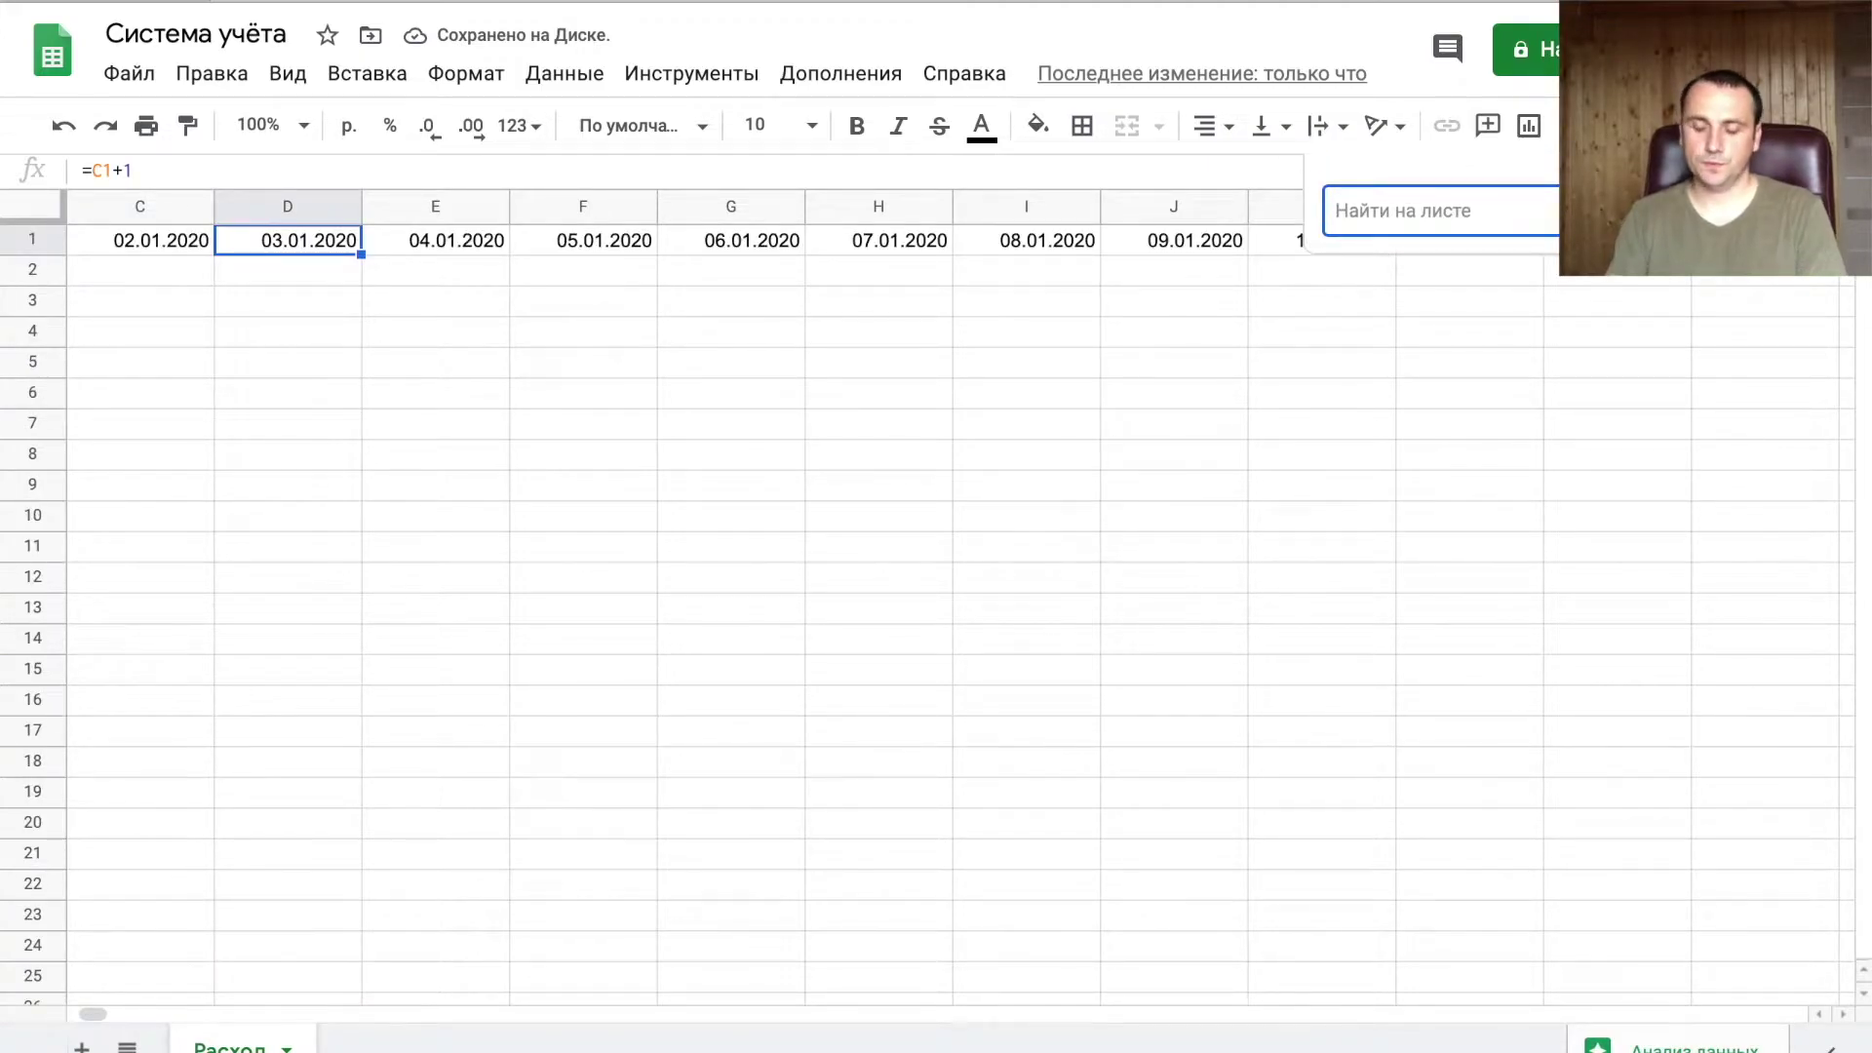
pyautogui.write('31.')
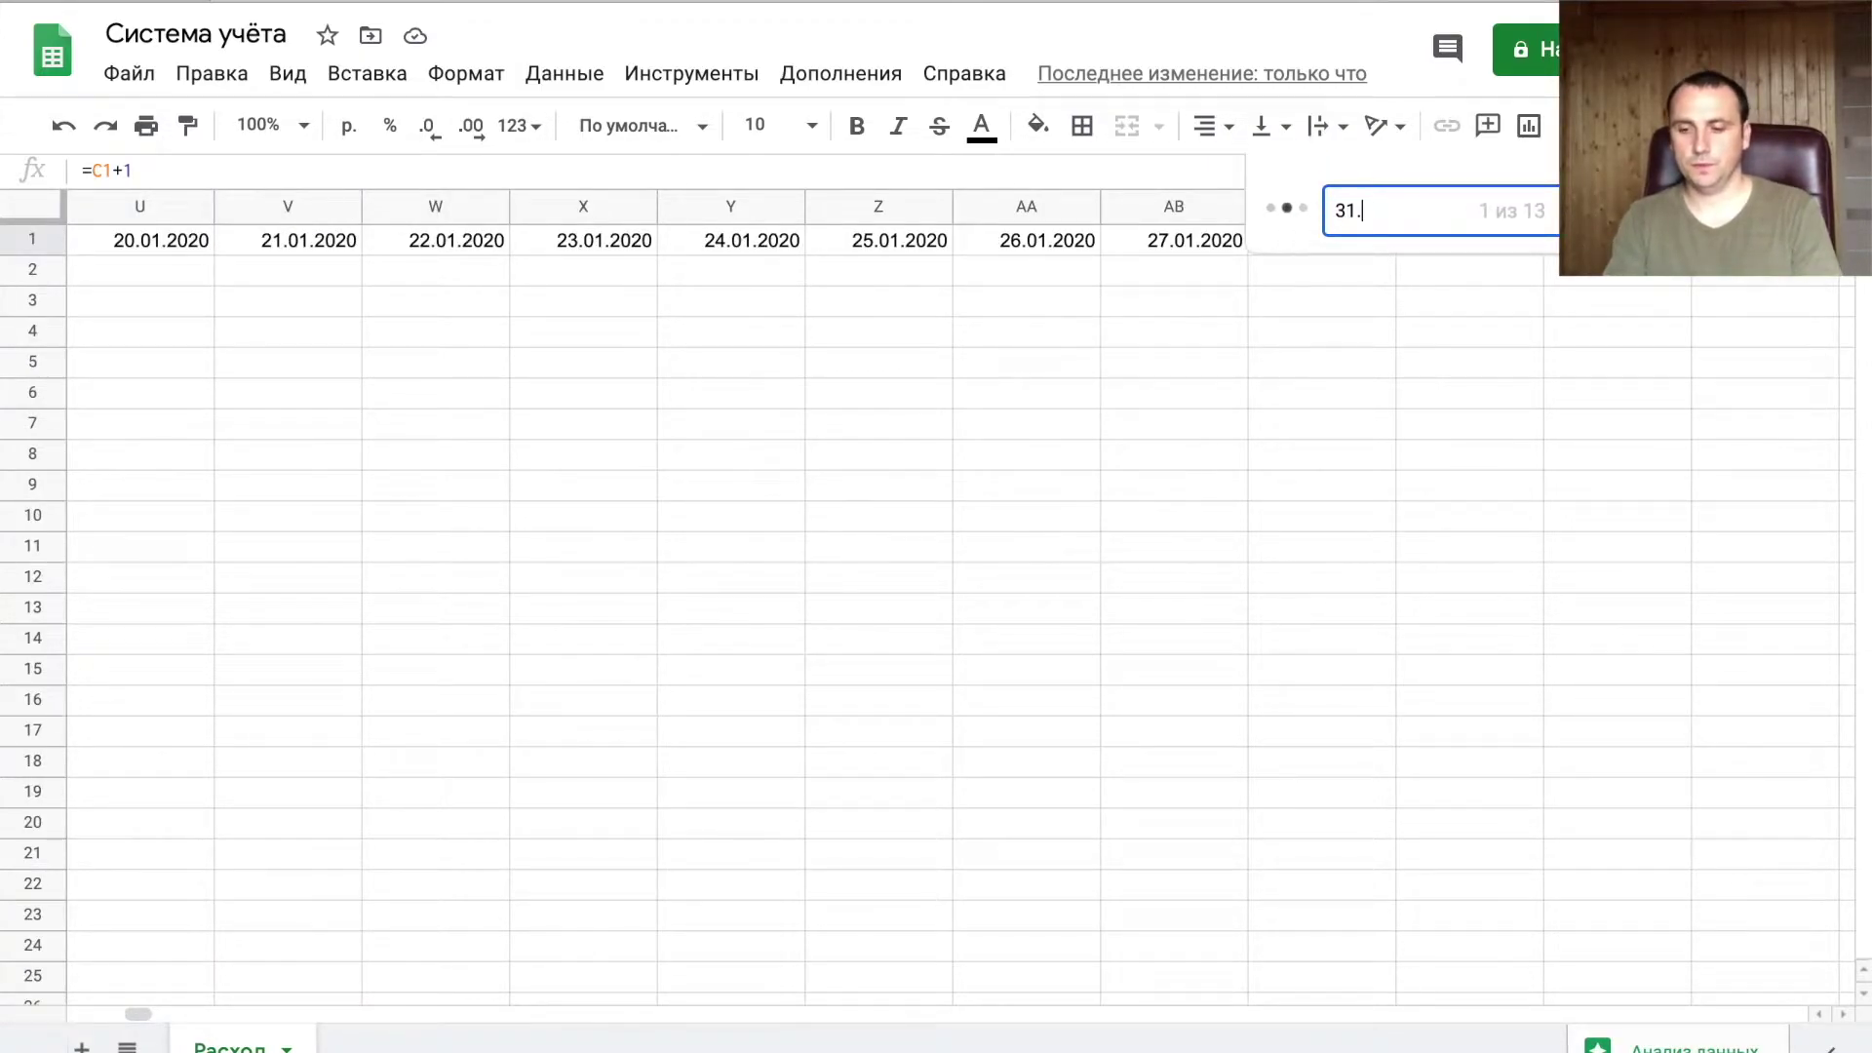
pyautogui.write('12')
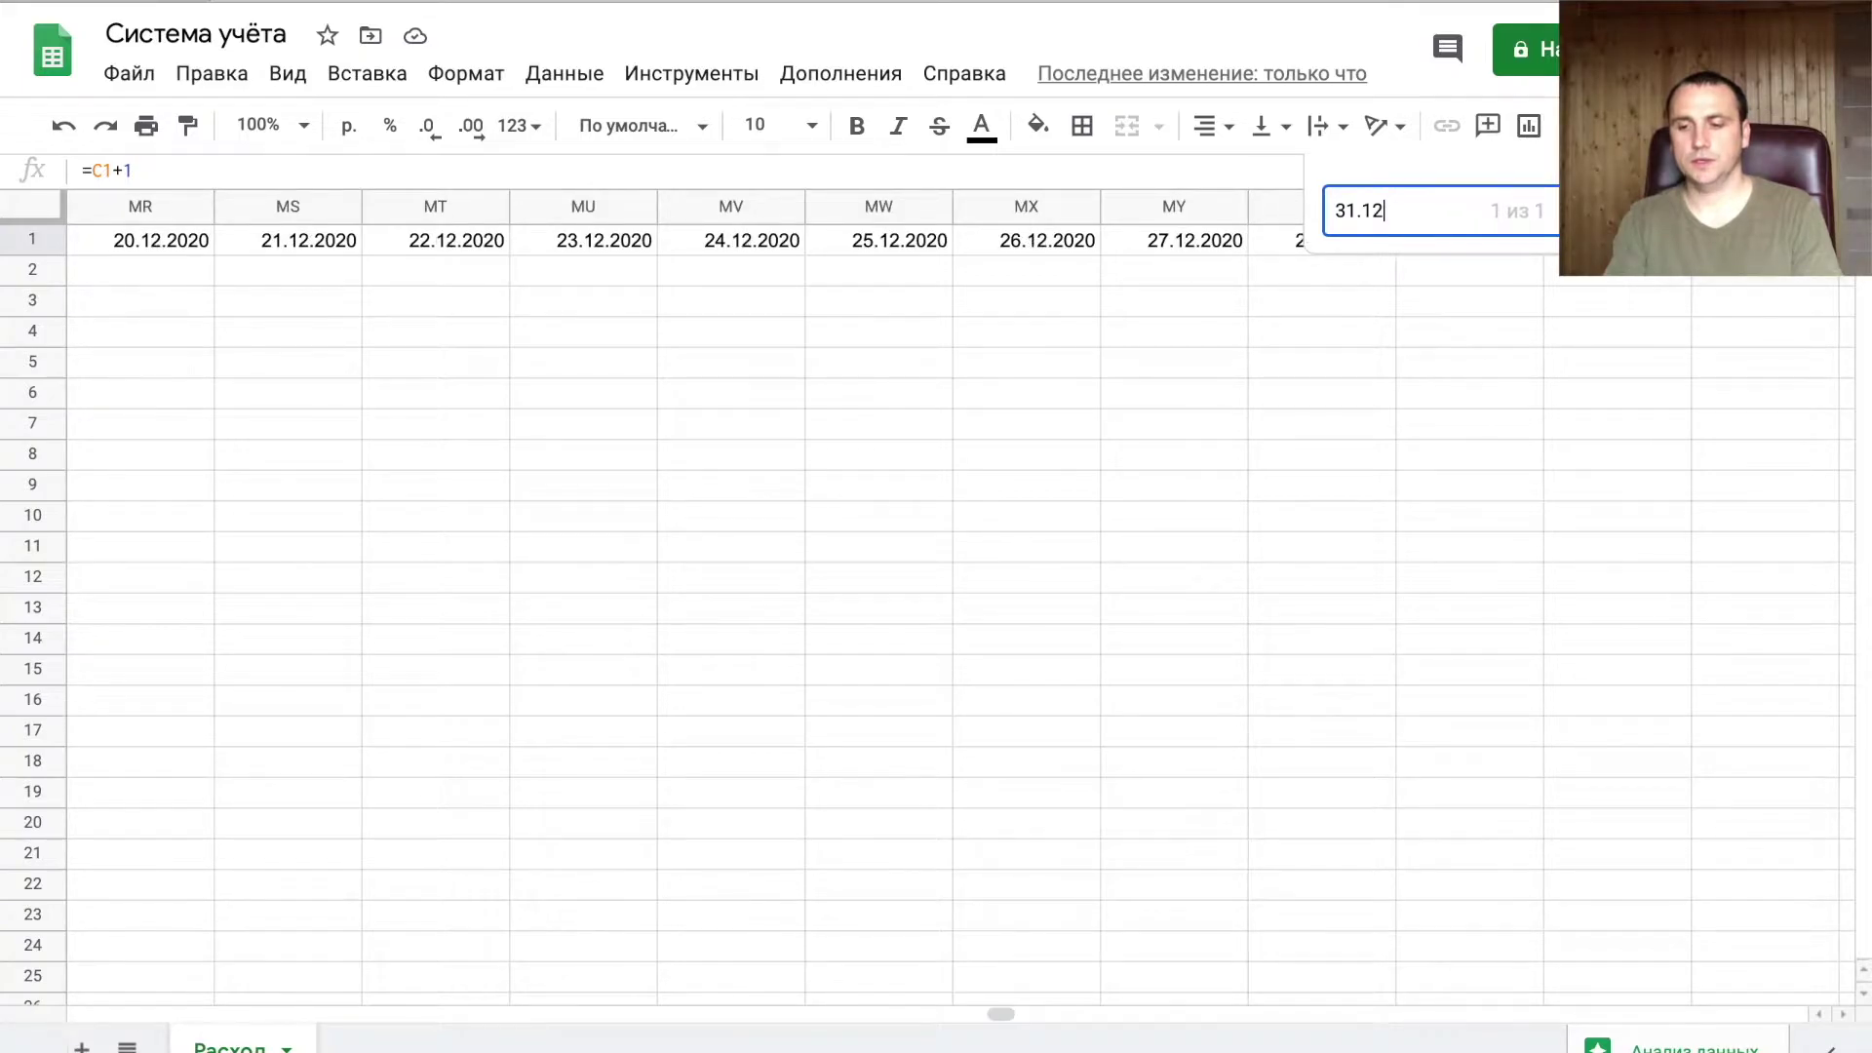
pyautogui.click(1716, 392)
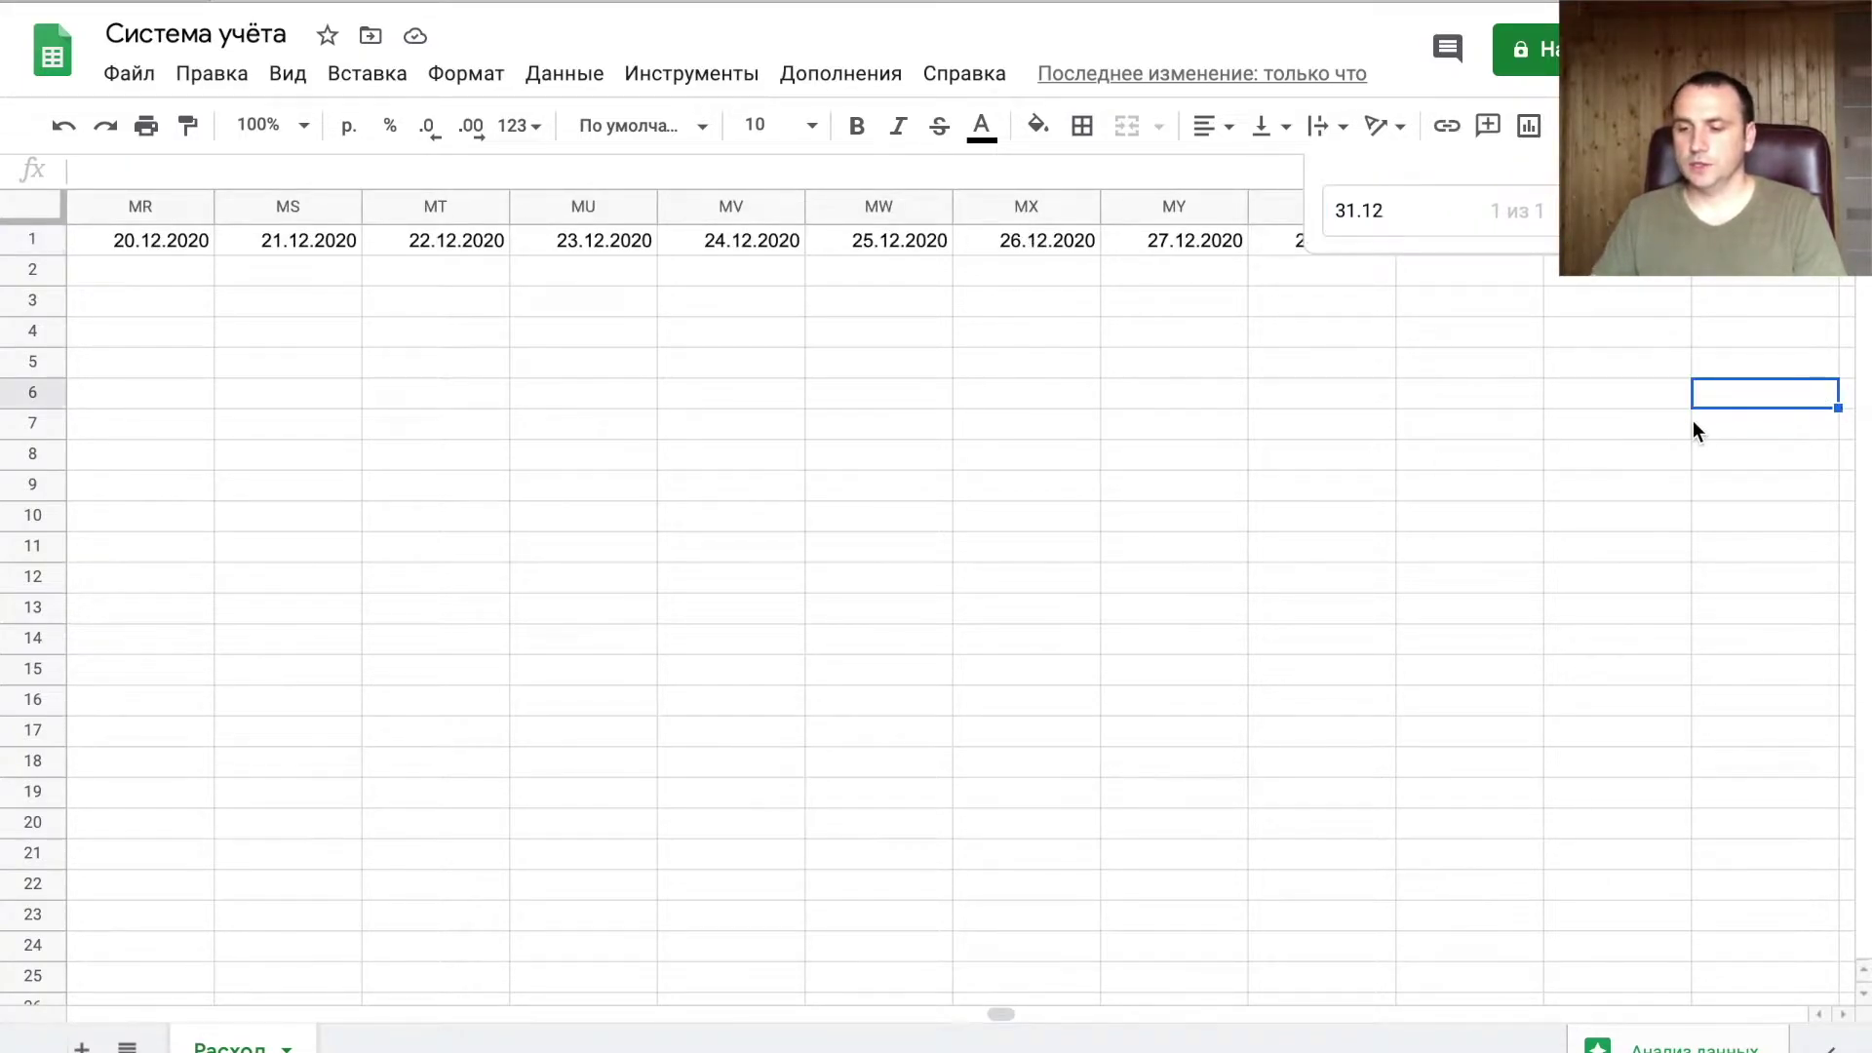
pyautogui.click(1758, 243)
pyautogui.hscroll(3, 1547, 473)
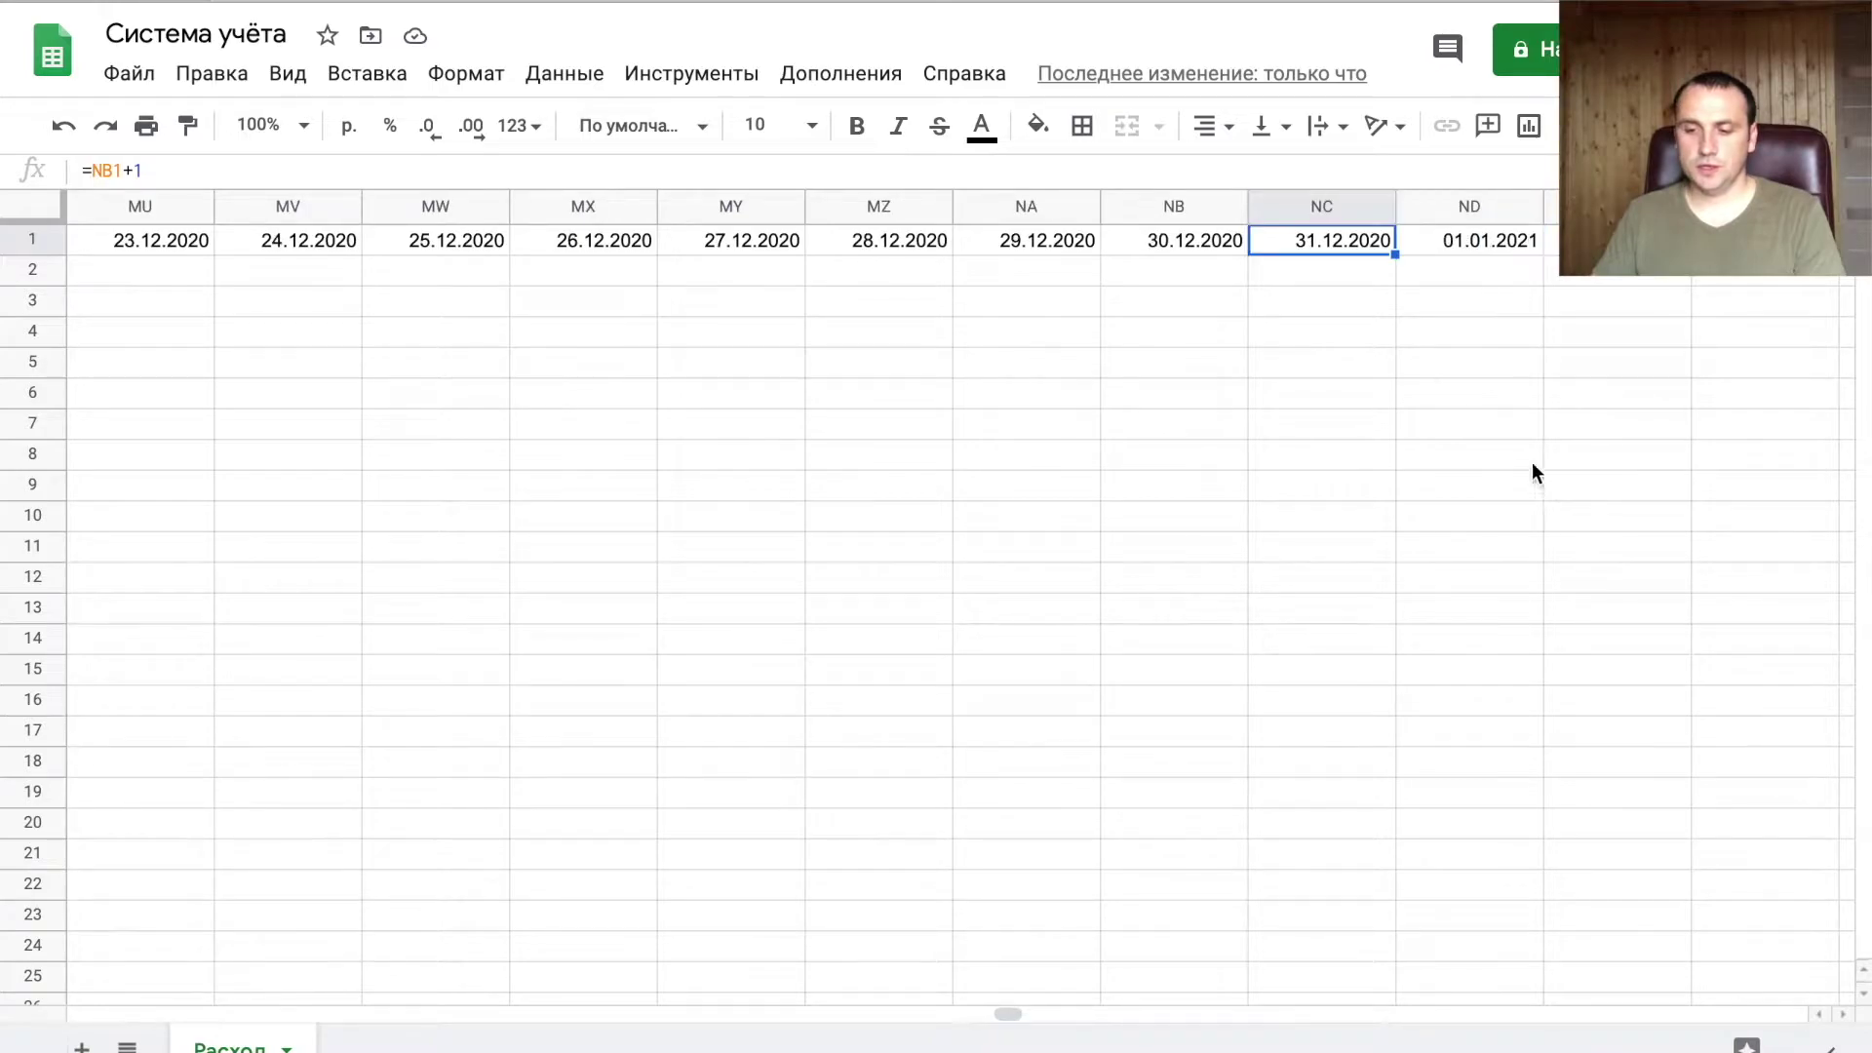
pyautogui.click(1459, 207)
pyautogui.hotkey('ctrl', 'shift', 'Right')
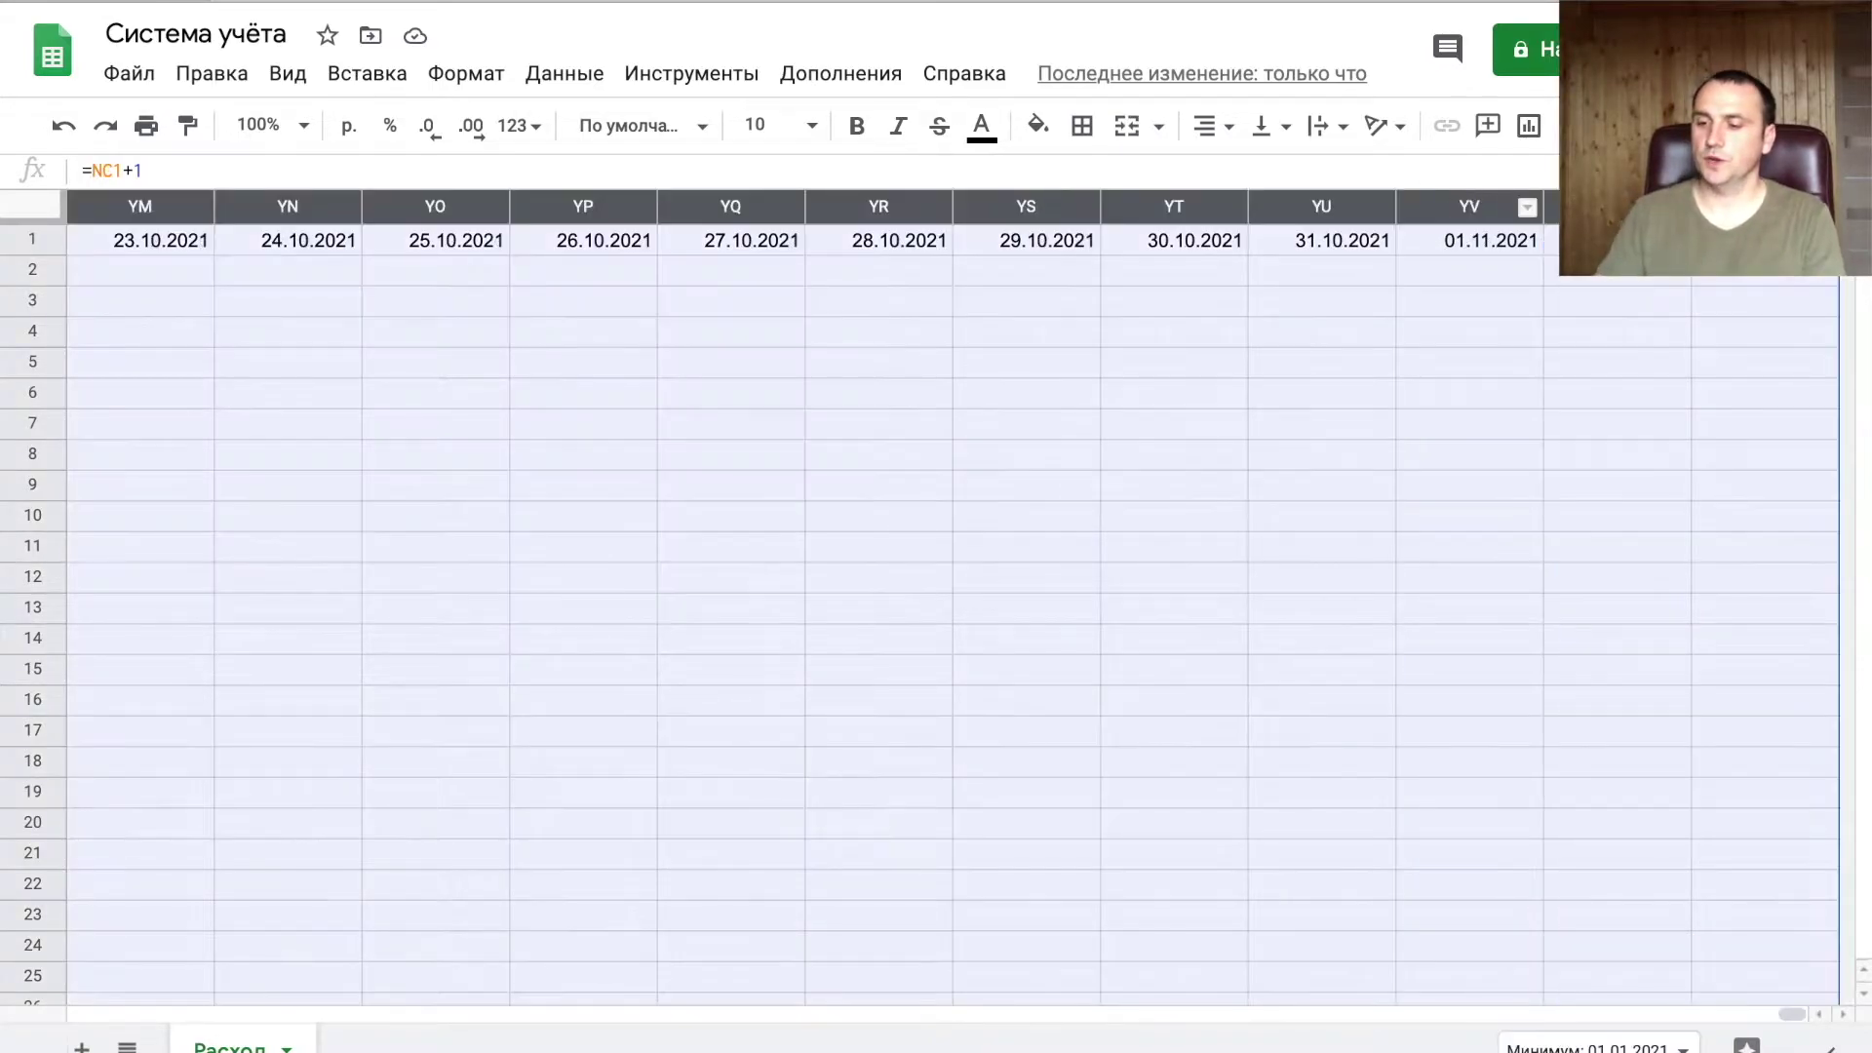
pyautogui.rightClick(1489, 298)
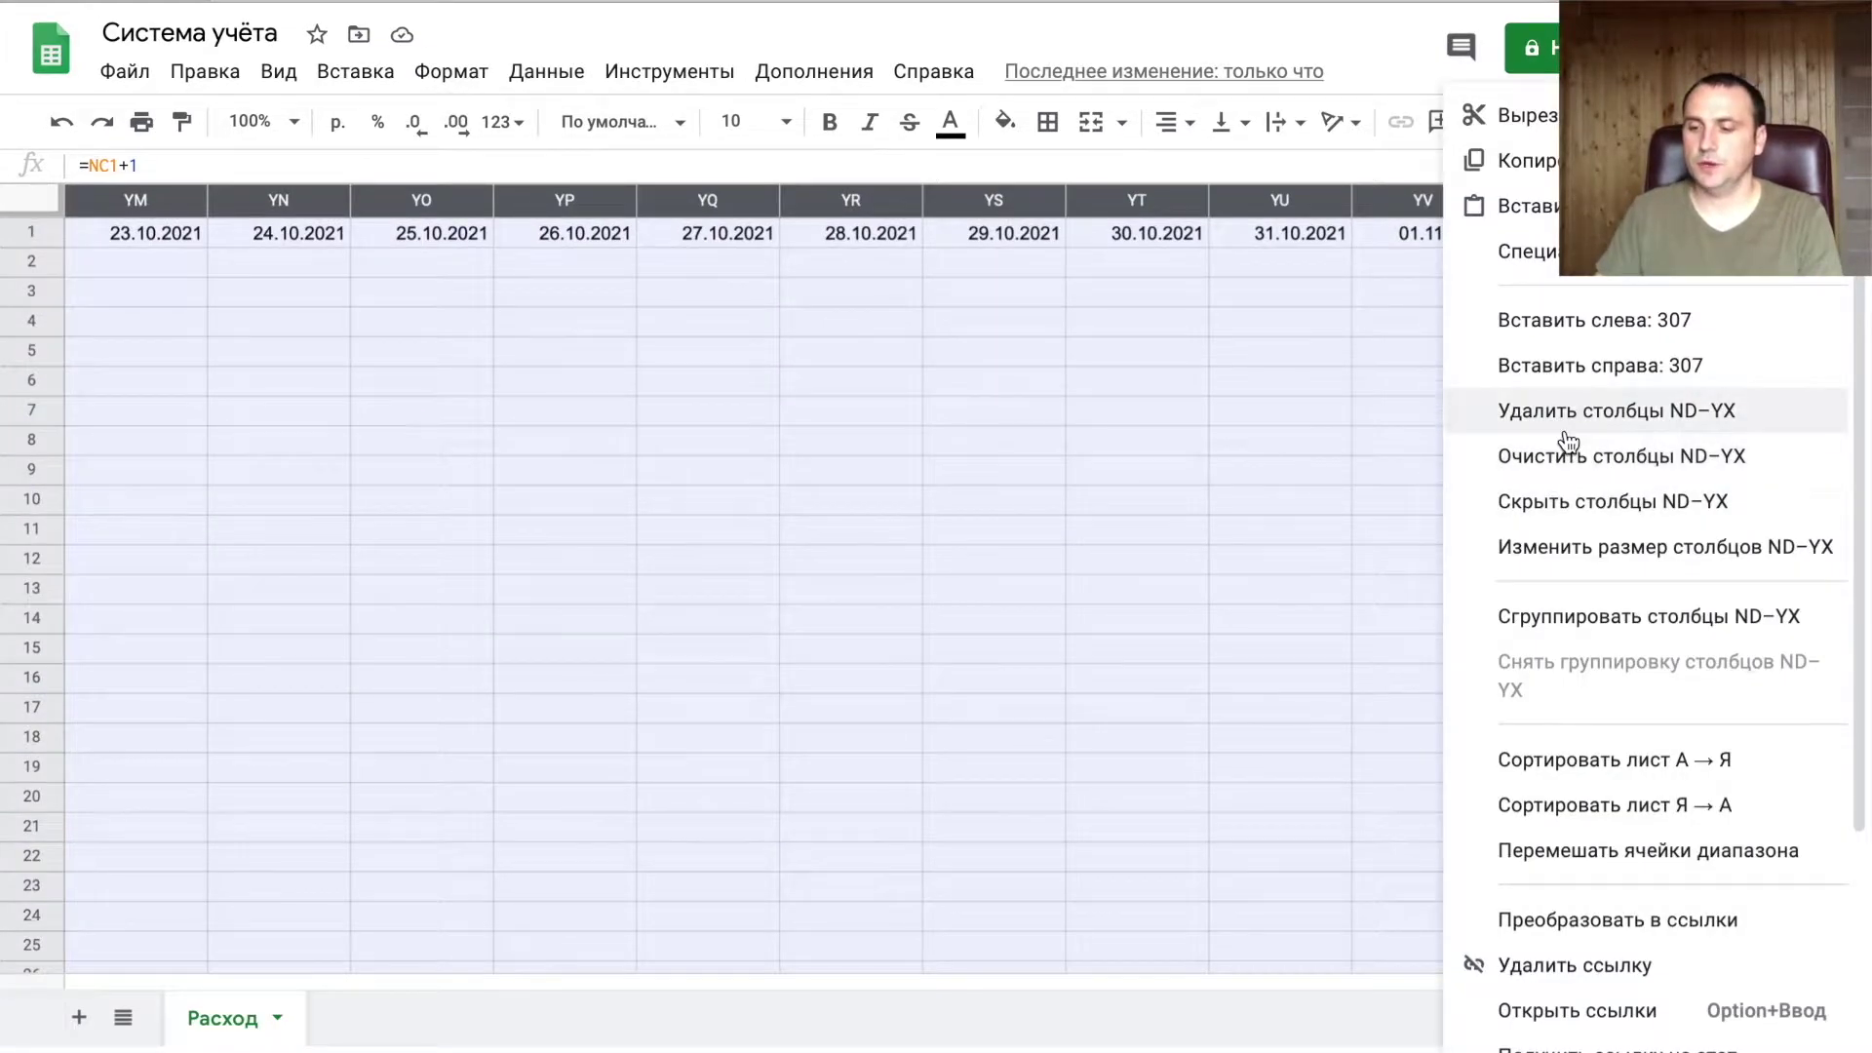
pyautogui.click(1521, 410)
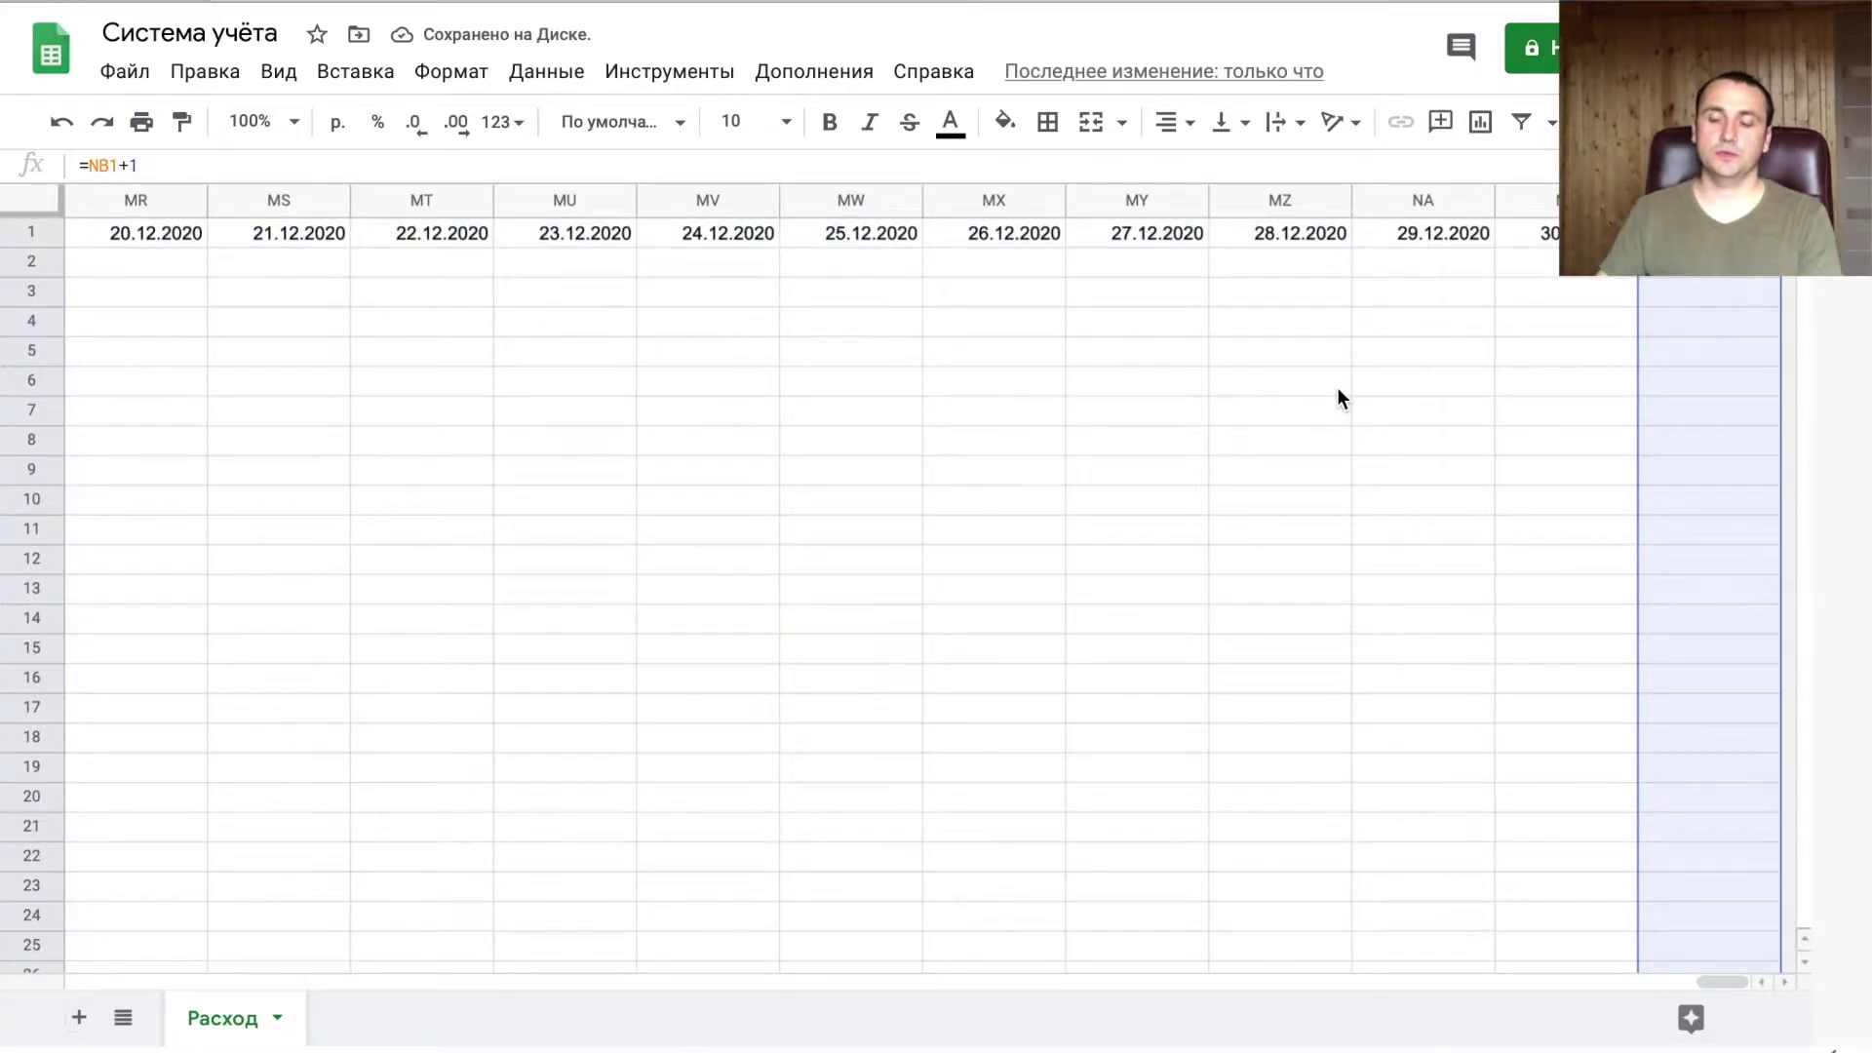
pyautogui.hotkey('ctrl', 'Home')
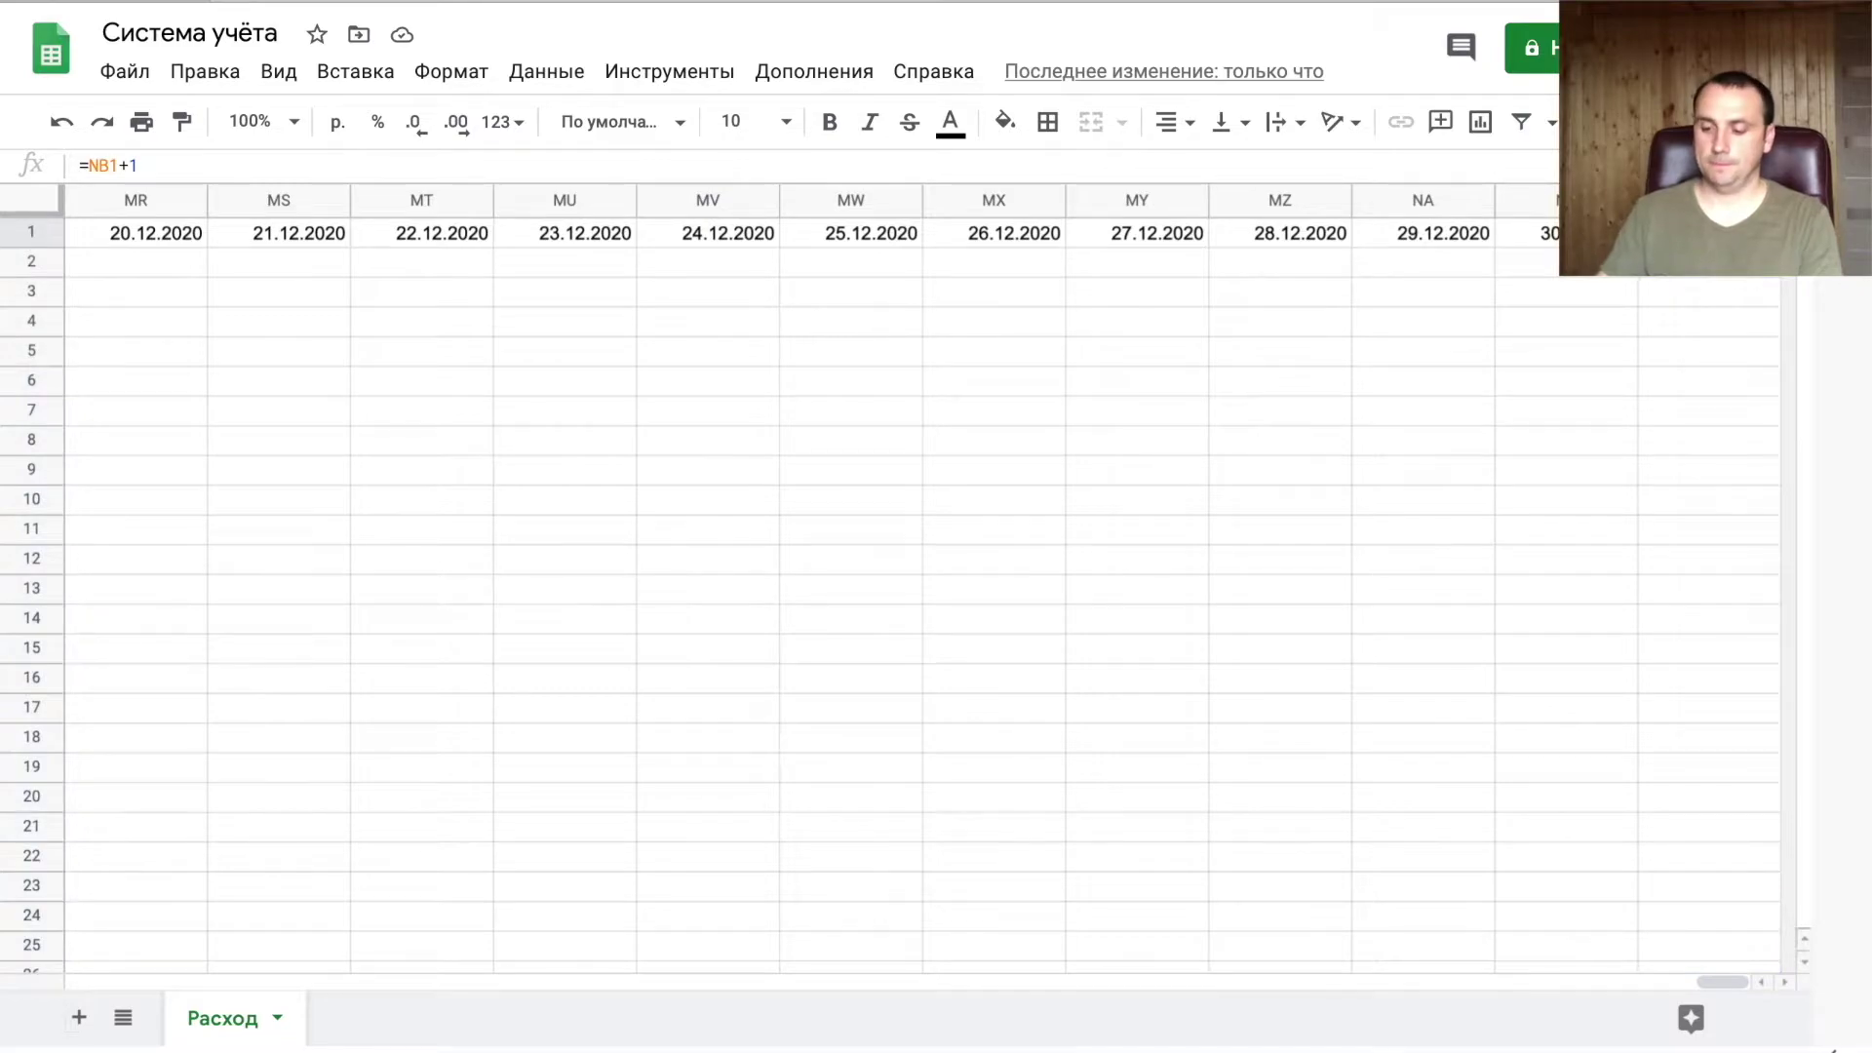
# - Delete the blank rows 40–1000 beneath the Статья 1–30 list
pyautogui.press('Down')
pyautogui.press('Right')
pyautogui.press('Left')
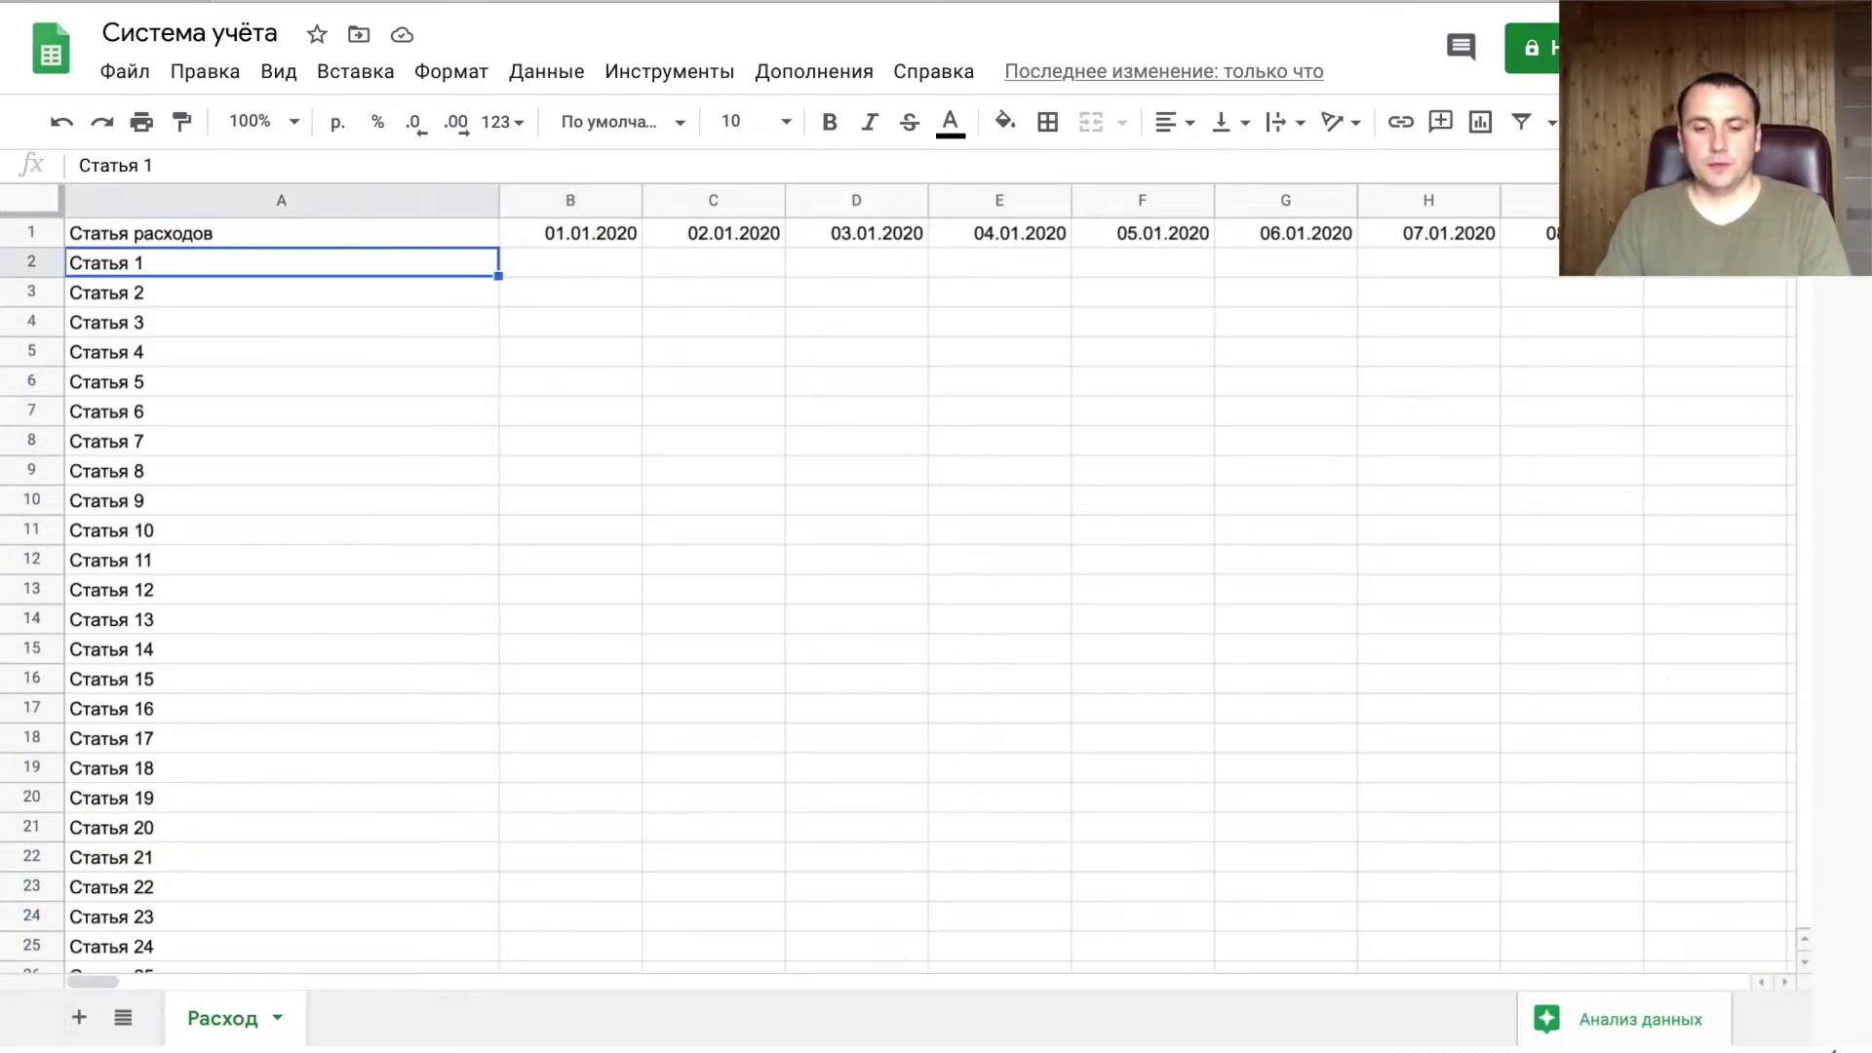
pyautogui.press('Up')
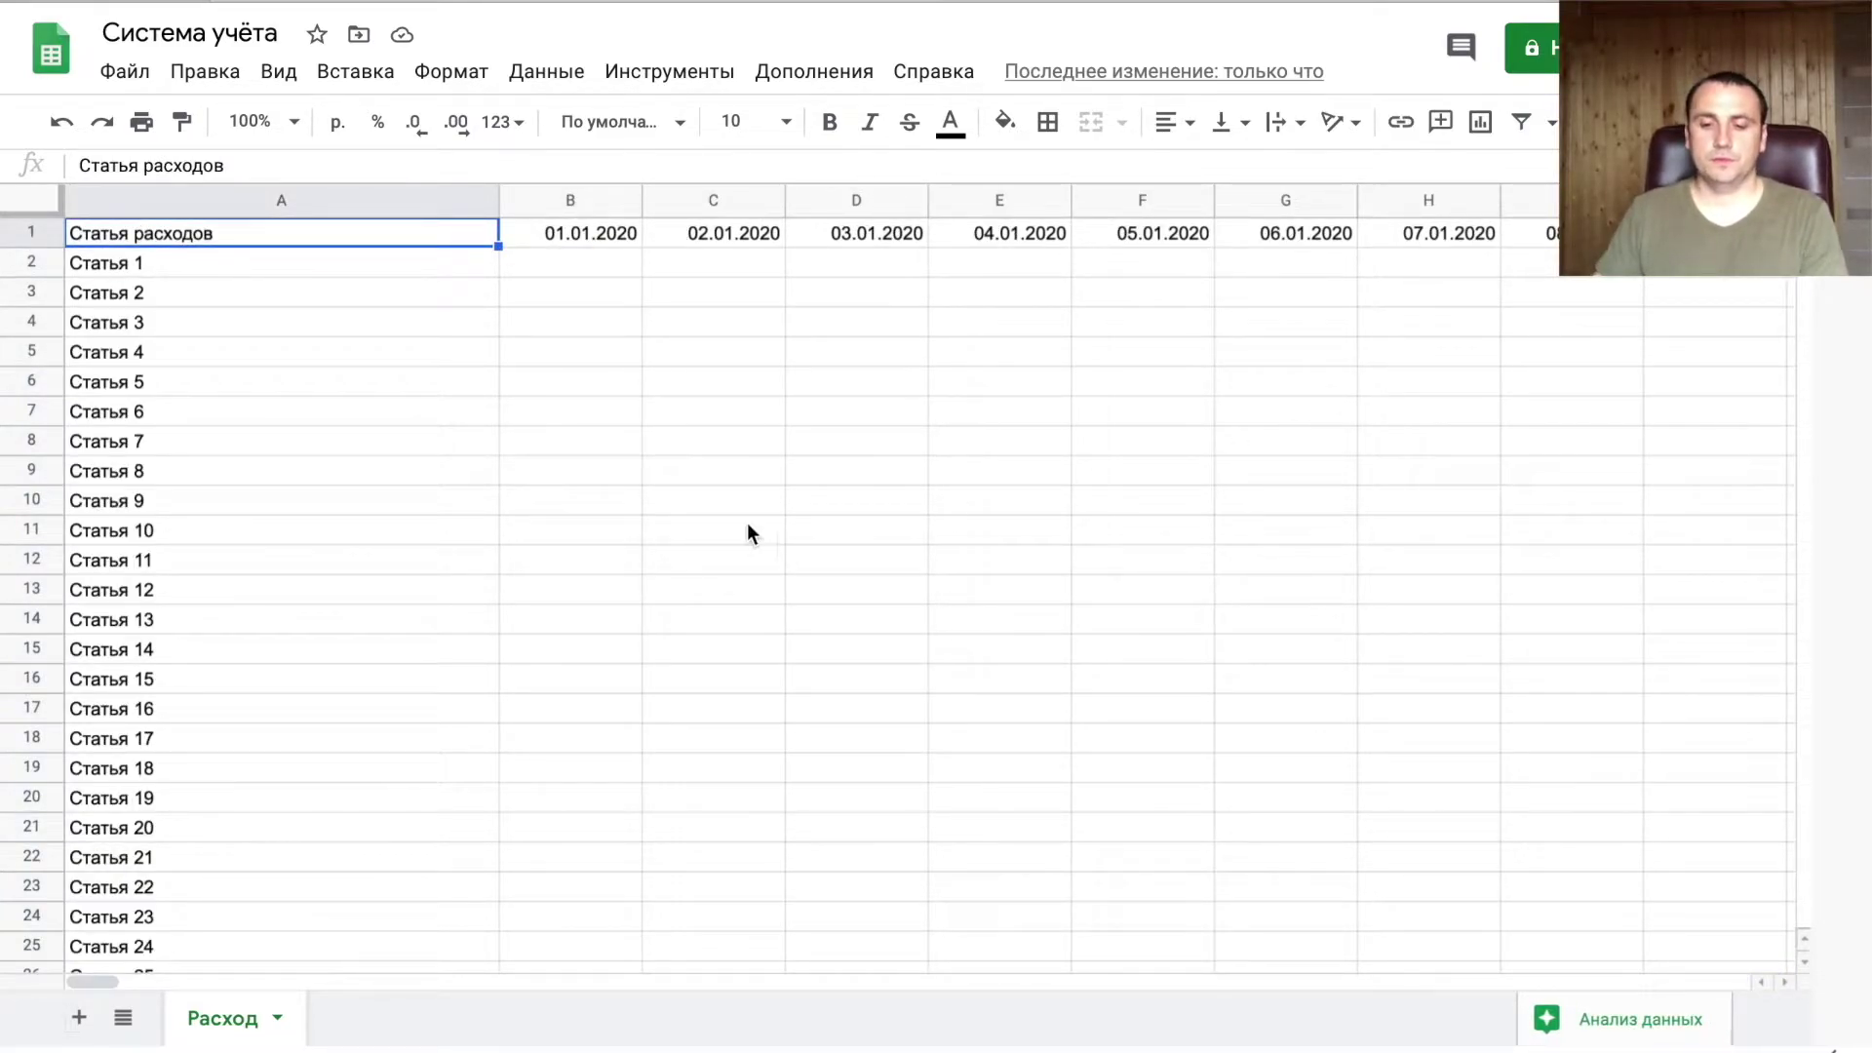
pyautogui.scroll(-3, 572, 572)
pyautogui.scroll(-4, 576, 575)
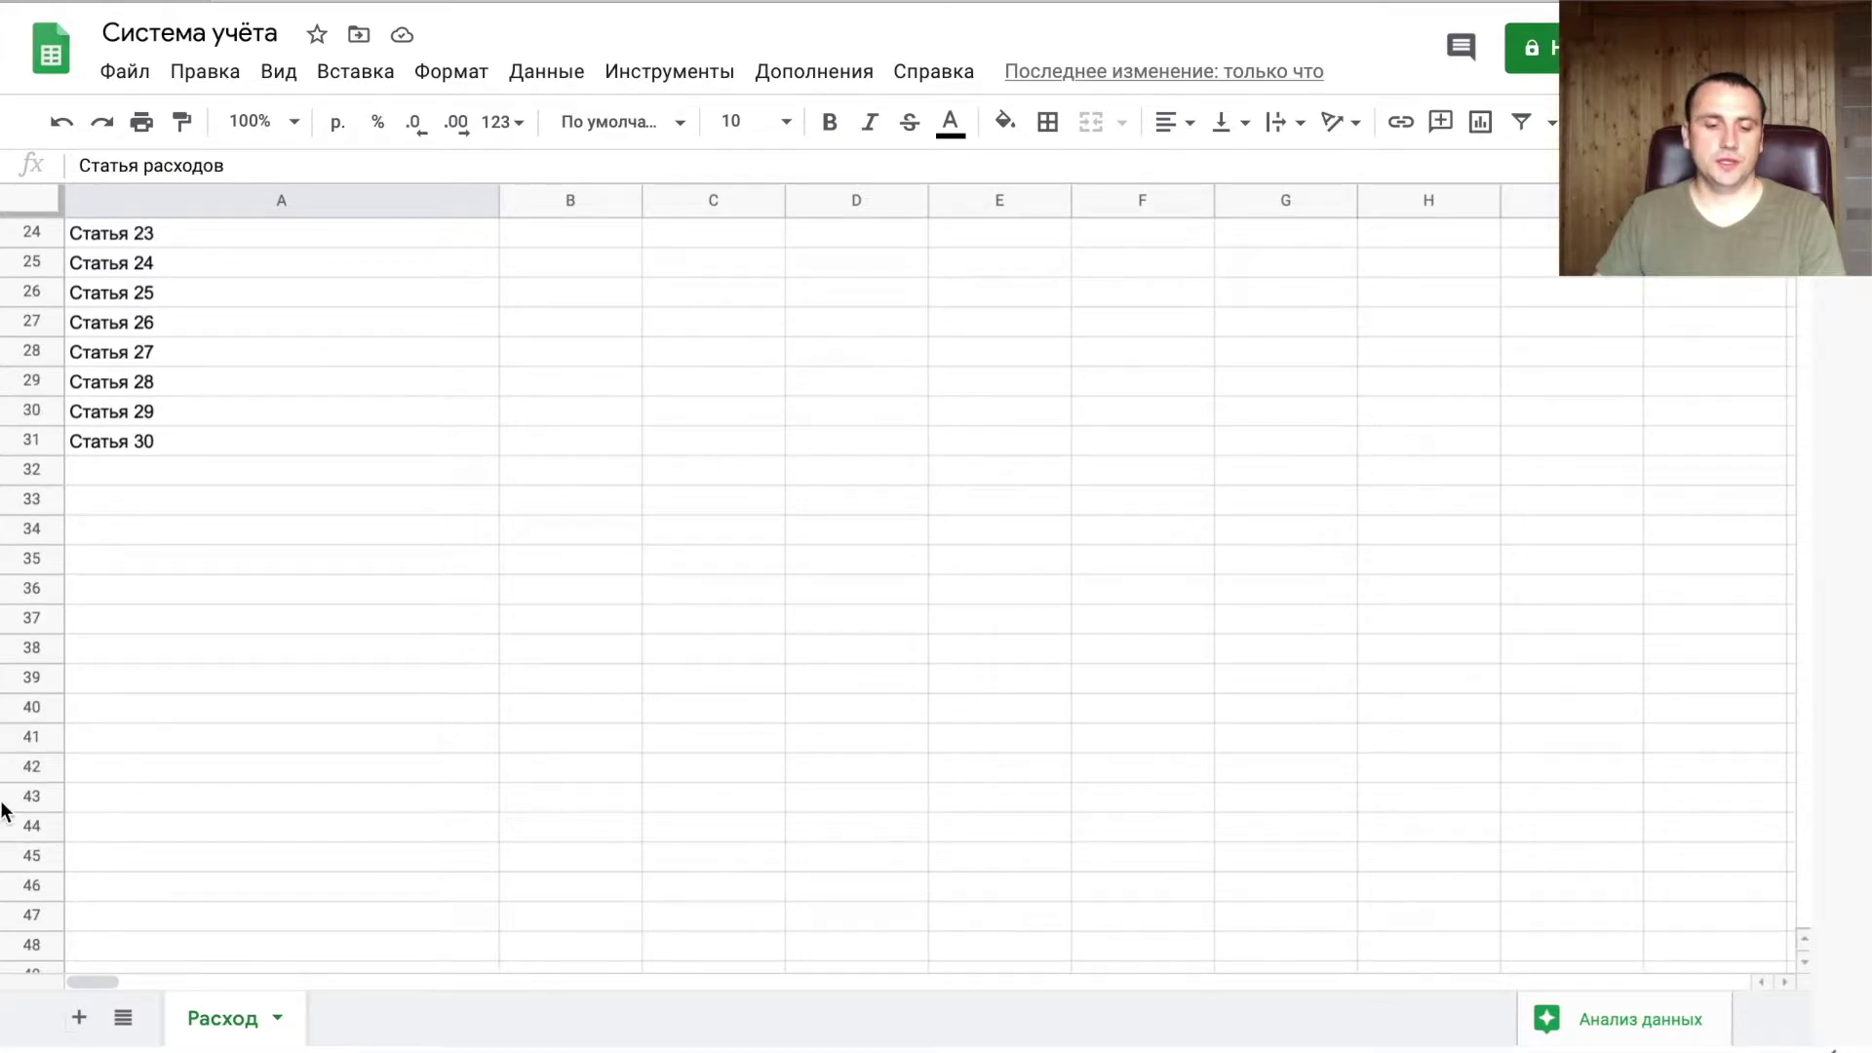
pyautogui.click(29, 707)
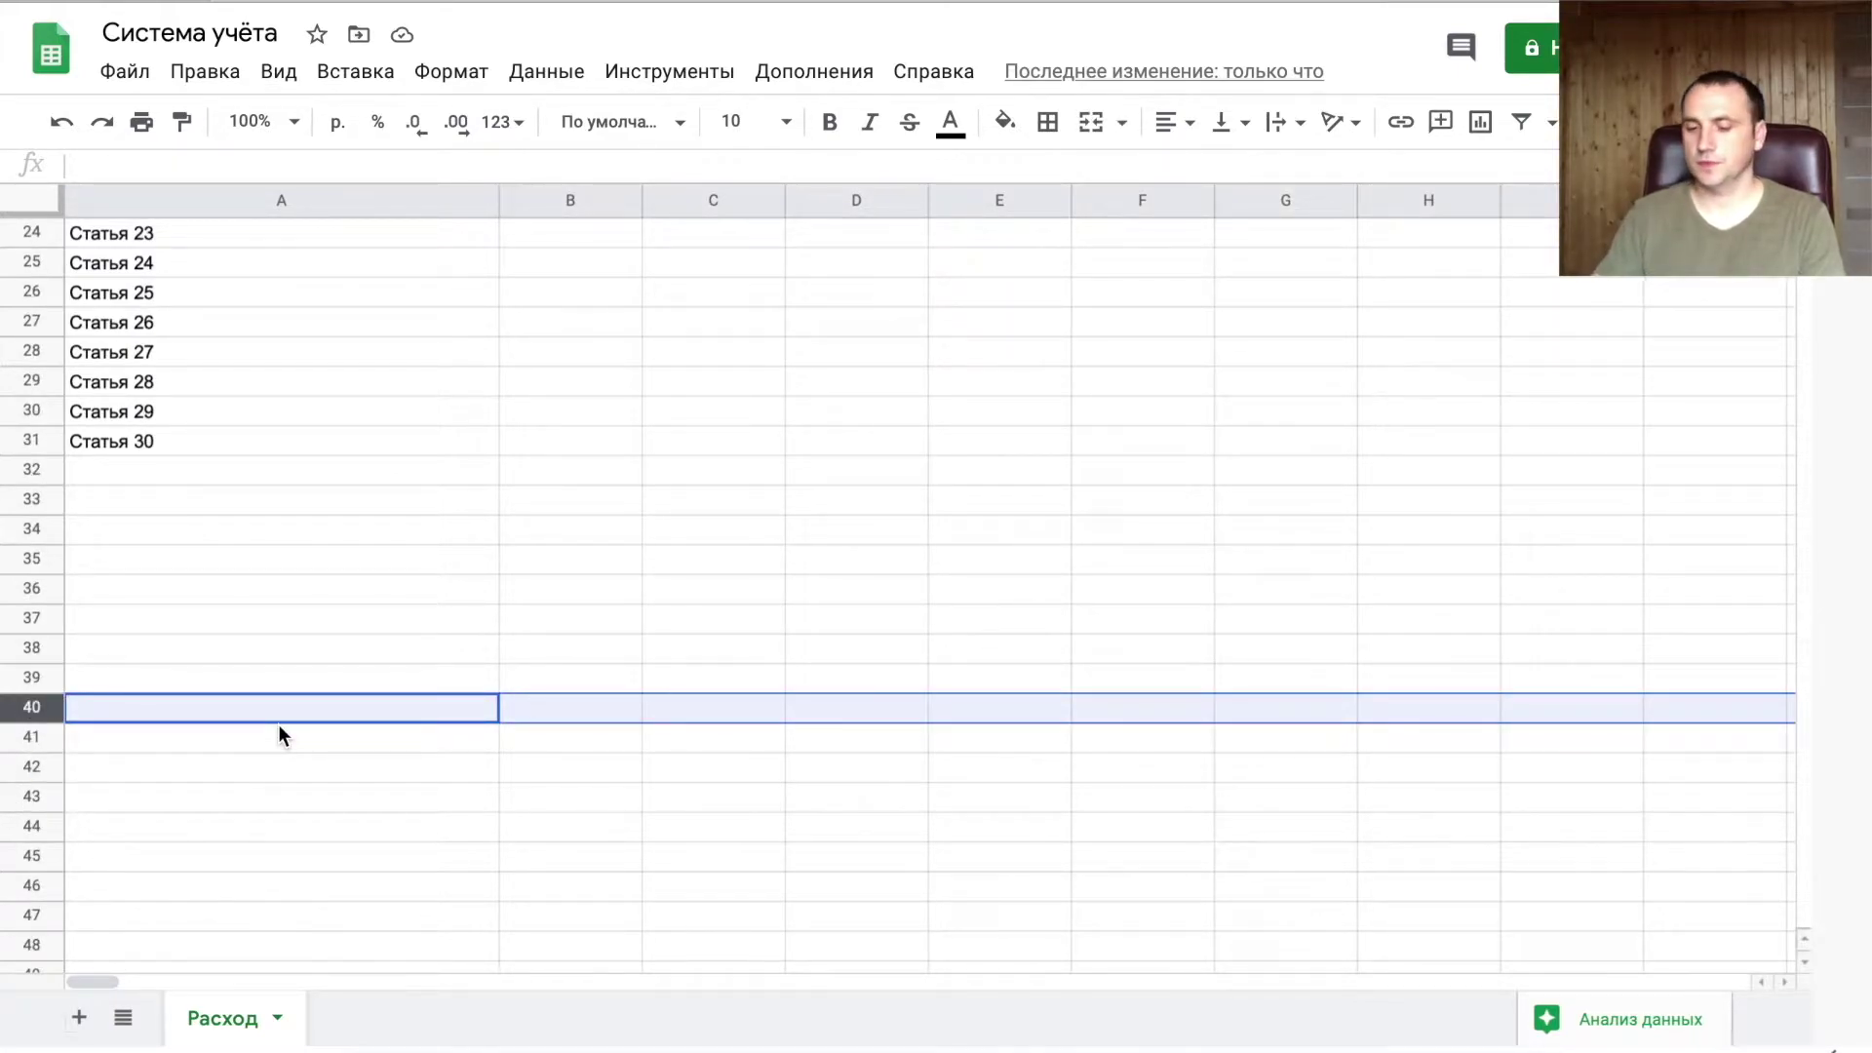
pyautogui.hotkey('ctrl', 'shift', 'Down')
pyautogui.rightClick(568, 682)
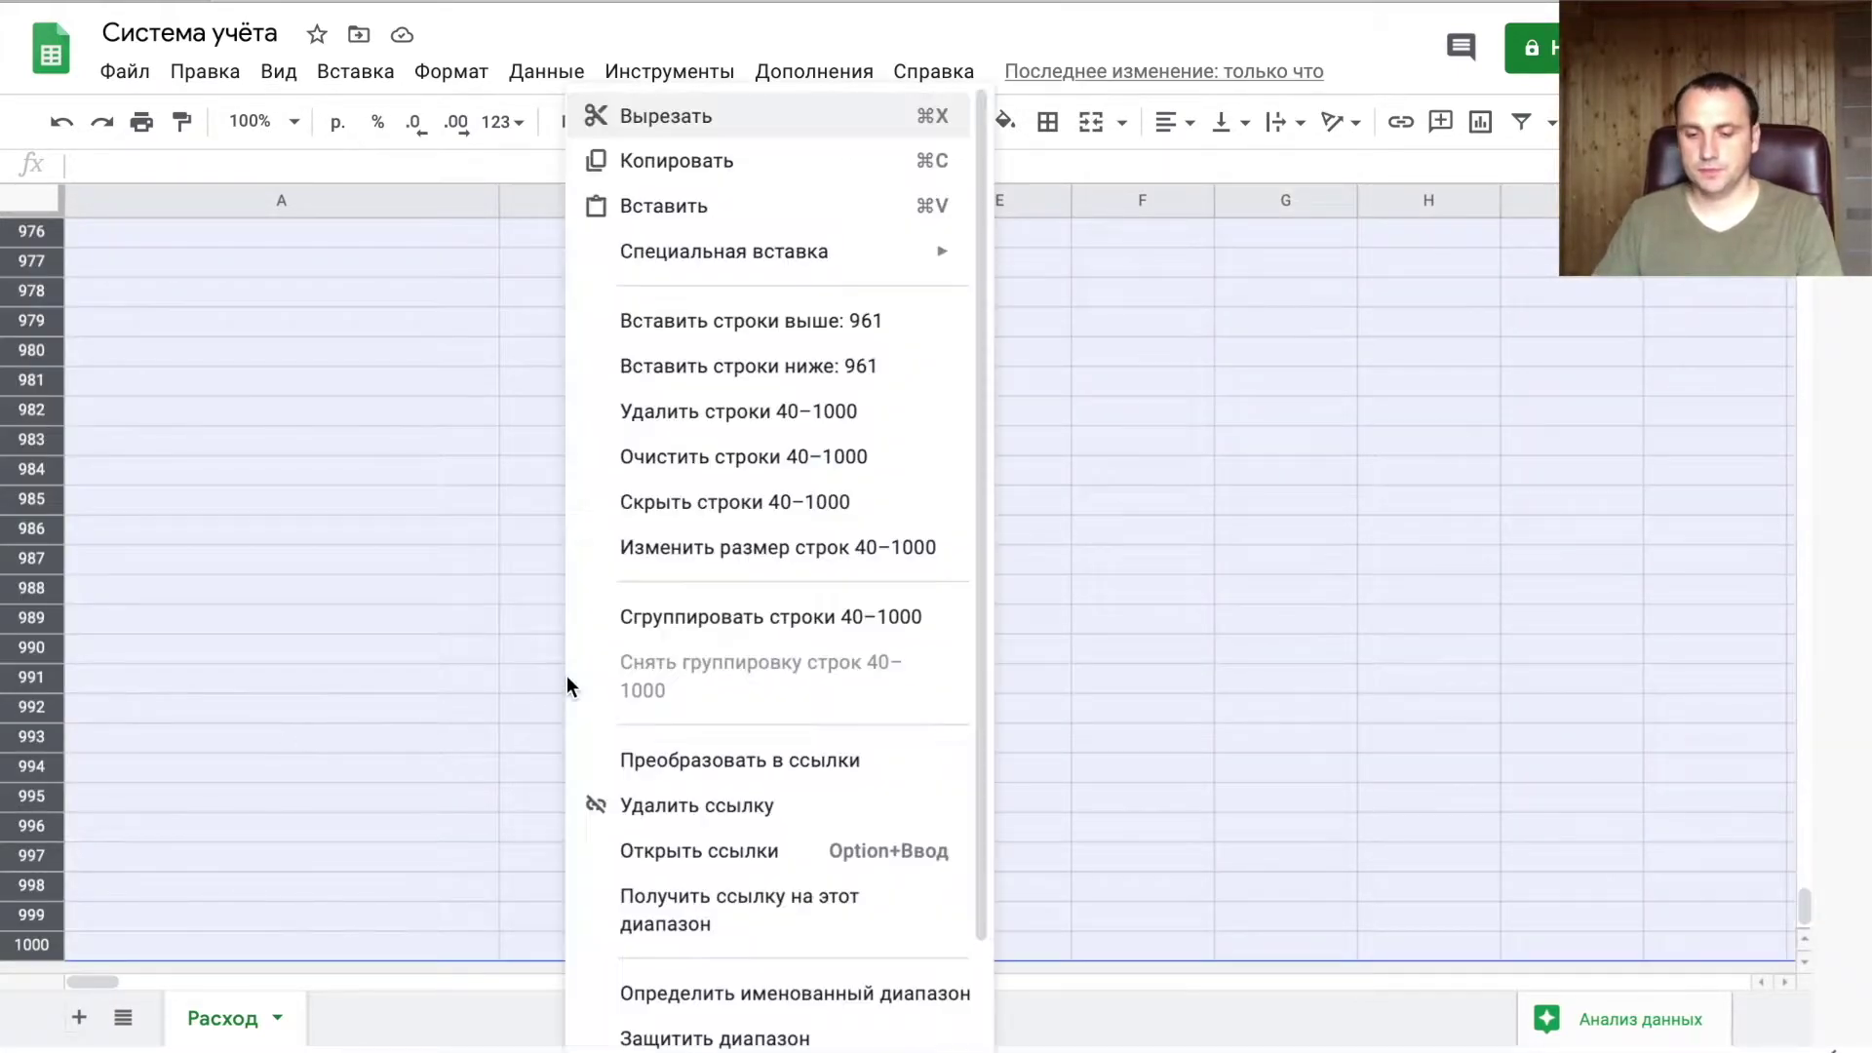
pyautogui.click(787, 417)
pyautogui.scroll(5, 794, 435)
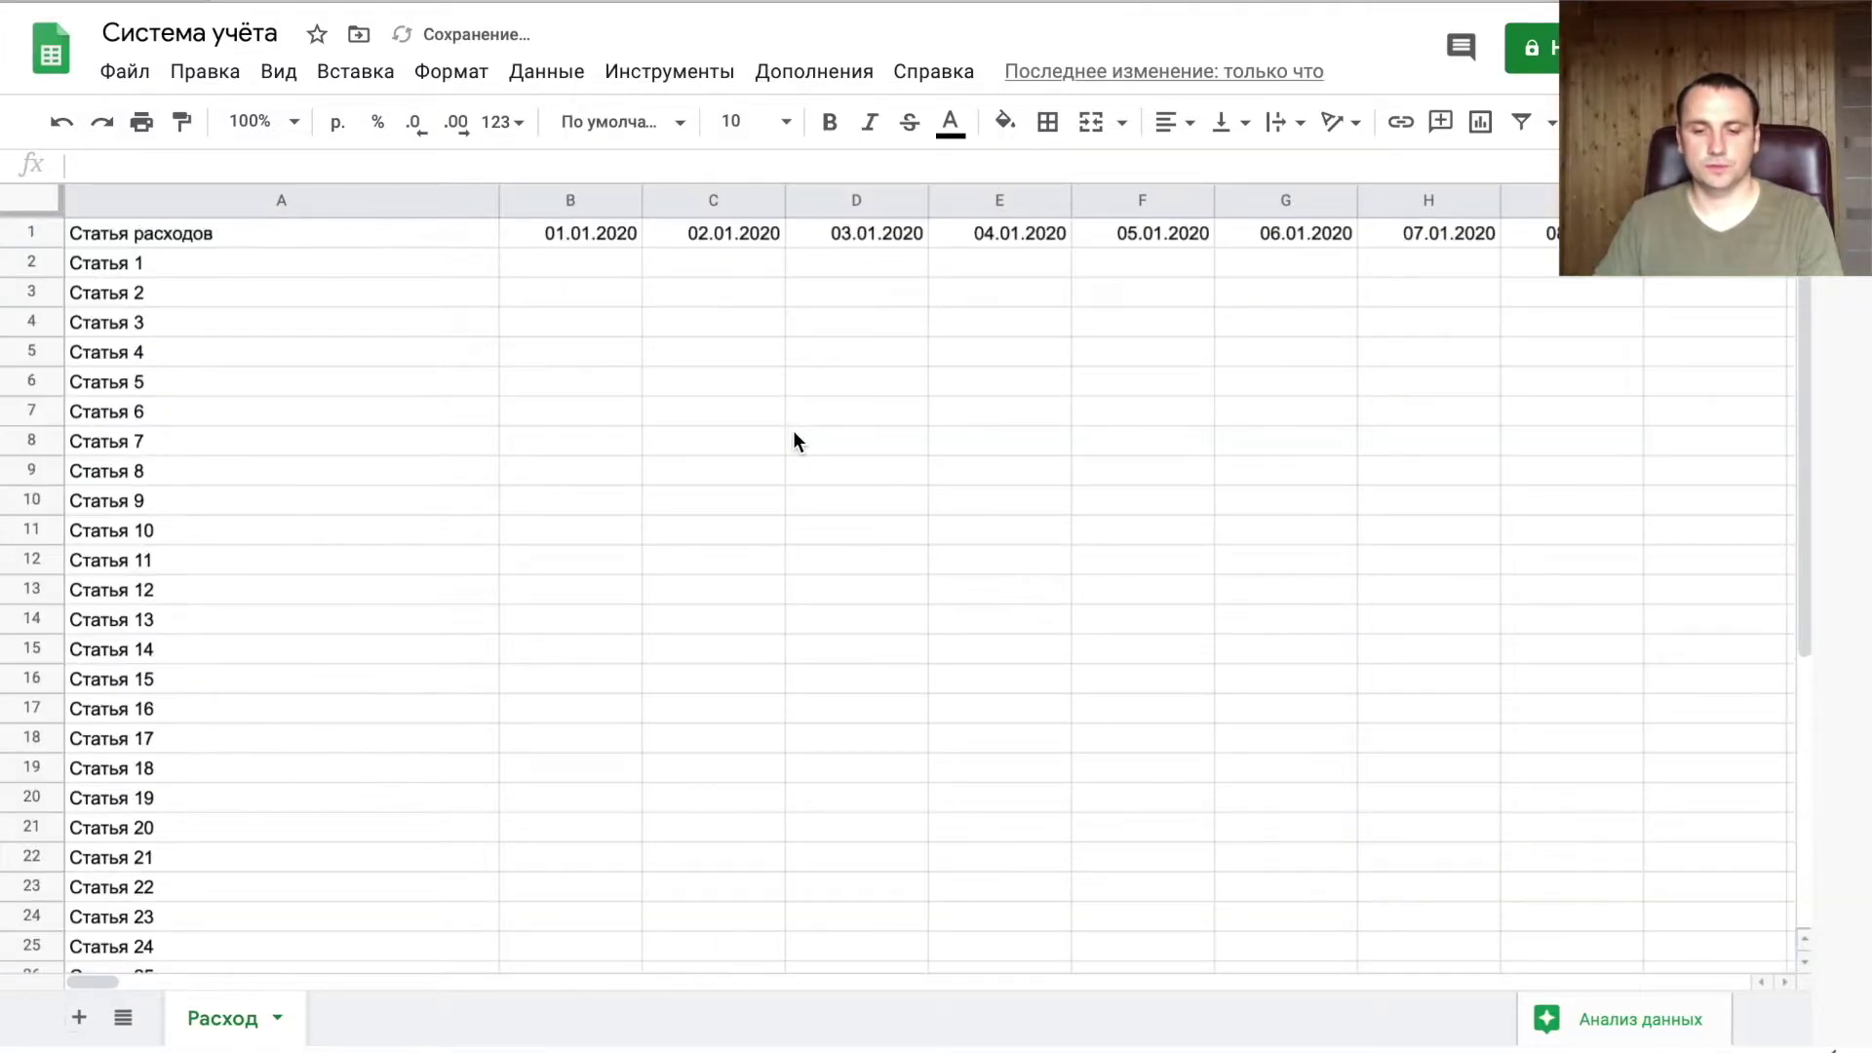
pyautogui.click(198, 239)
pyautogui.hotkey('ctrl', 'a')
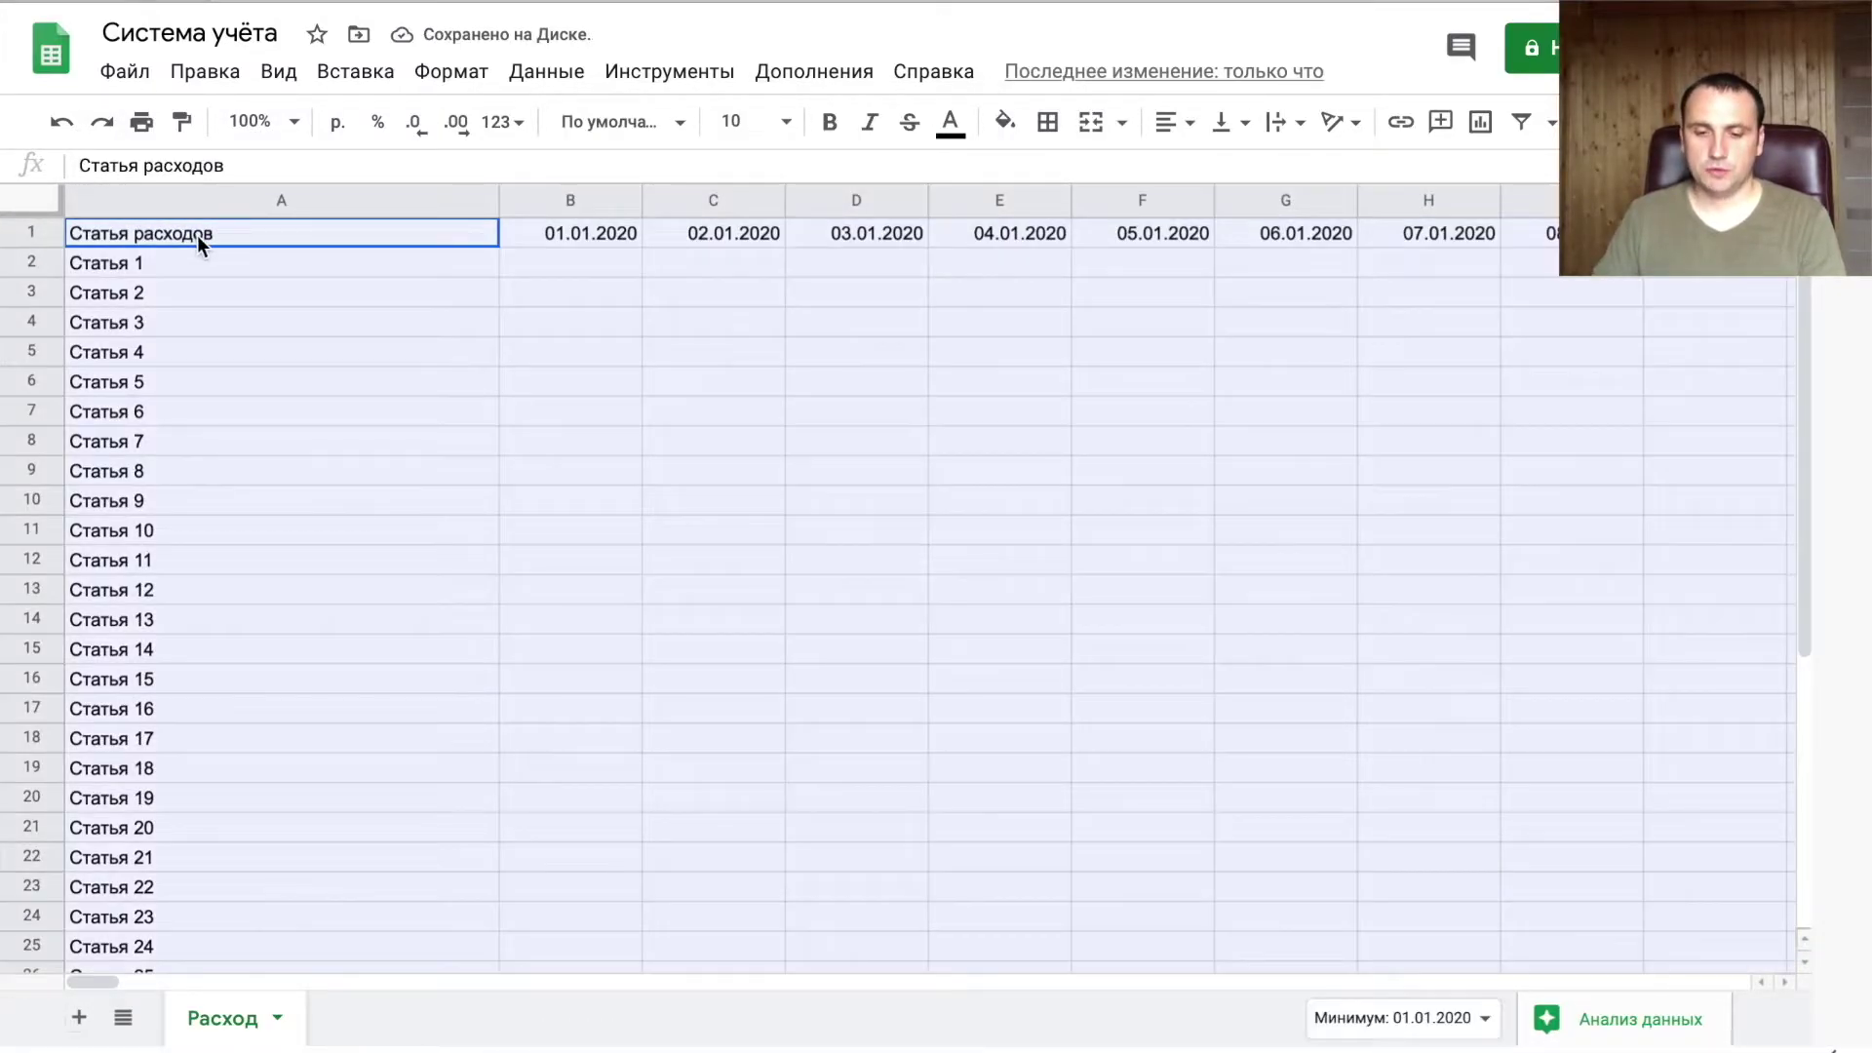
# - Give every cell of the sheet all borders and the Century Gothic font
pyautogui.scroll(-5, 926, 367)
pyautogui.scroll(4, 454, 417)
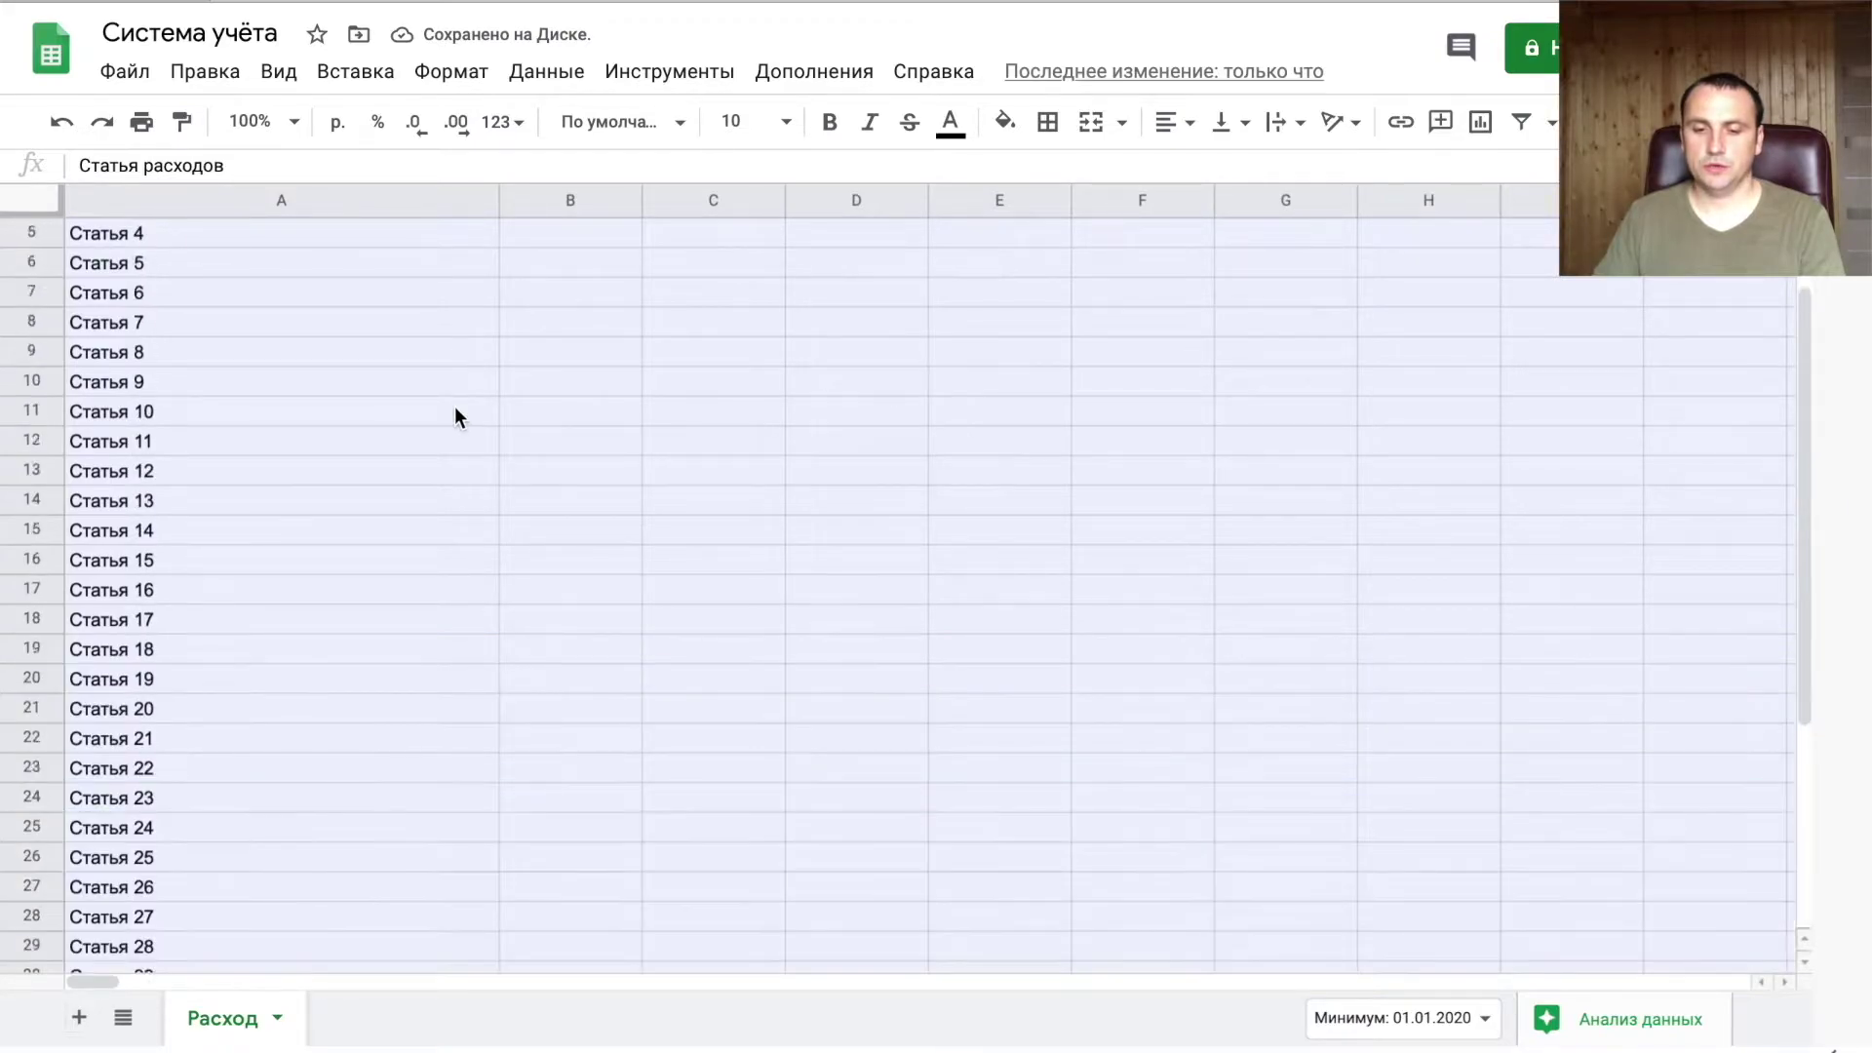
pyautogui.scroll(2, 455, 417)
pyautogui.hscroll(2, 454, 417)
pyautogui.hscroll(10, 454, 417)
pyautogui.hscroll(-12, 454, 405)
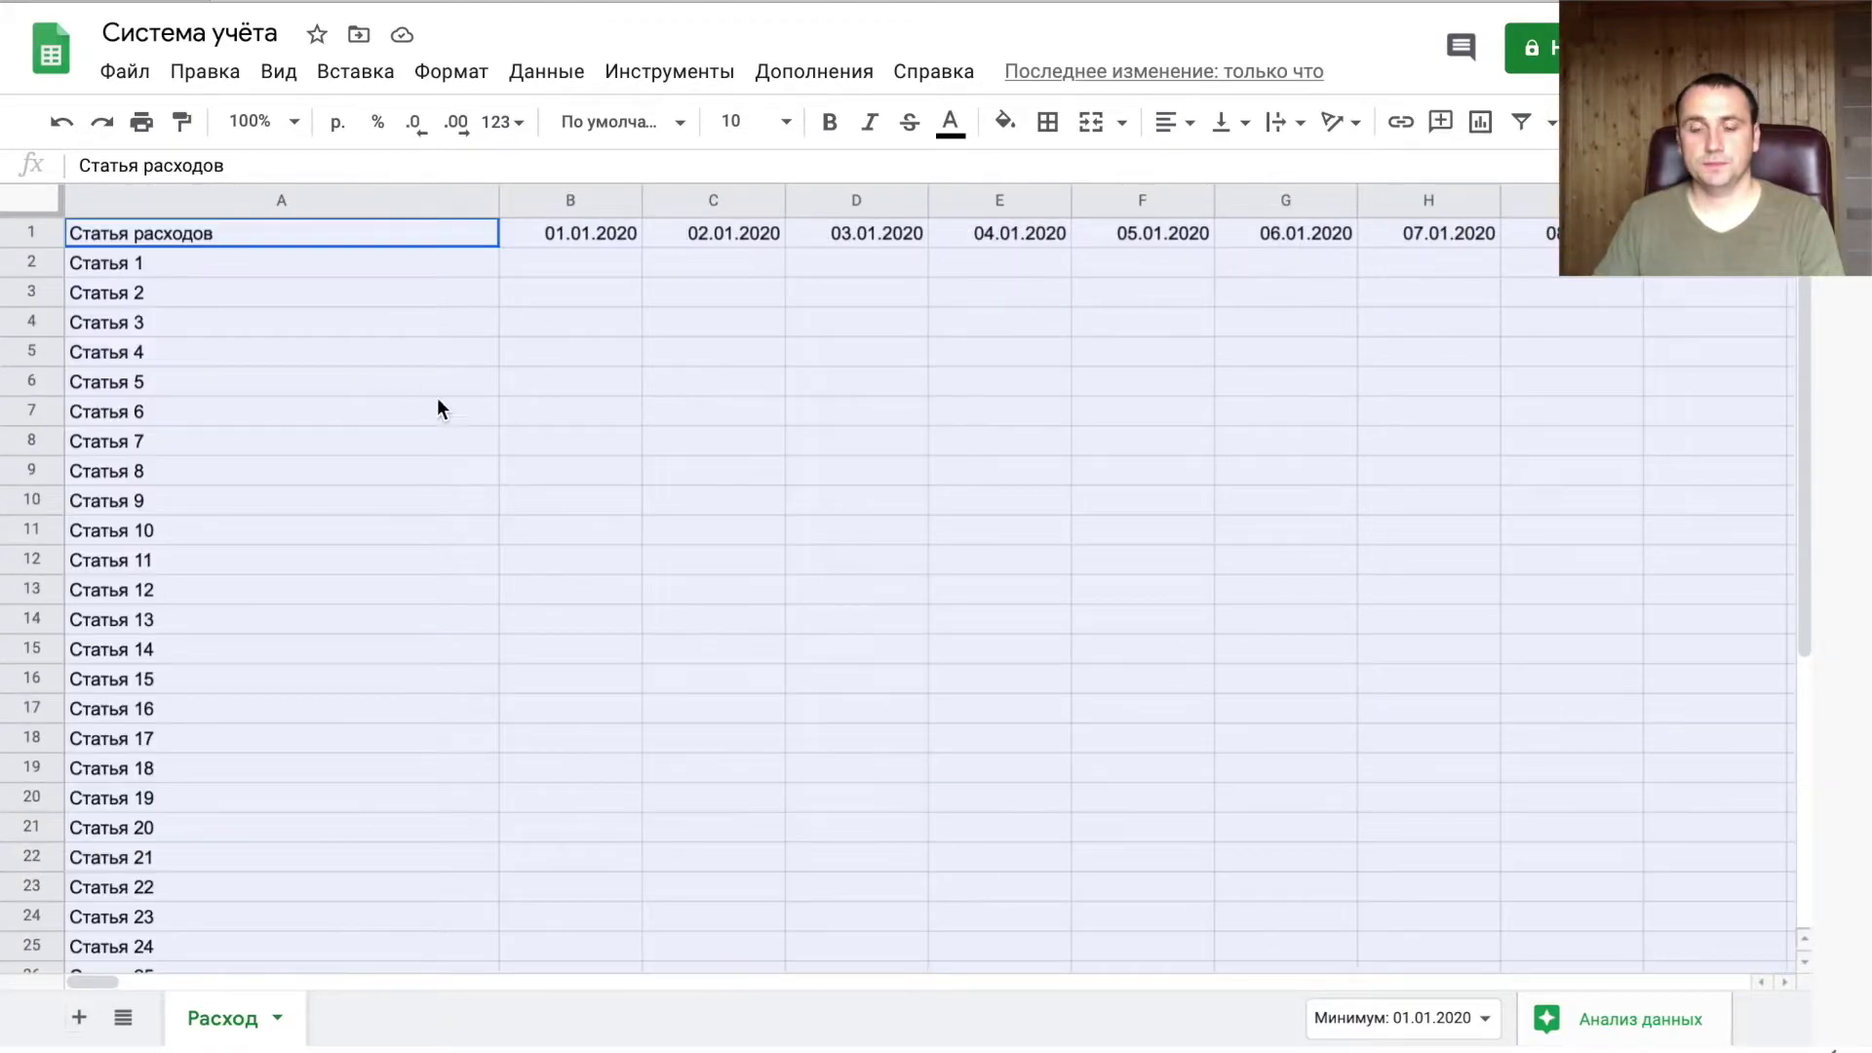
pyautogui.click(1039, 121)
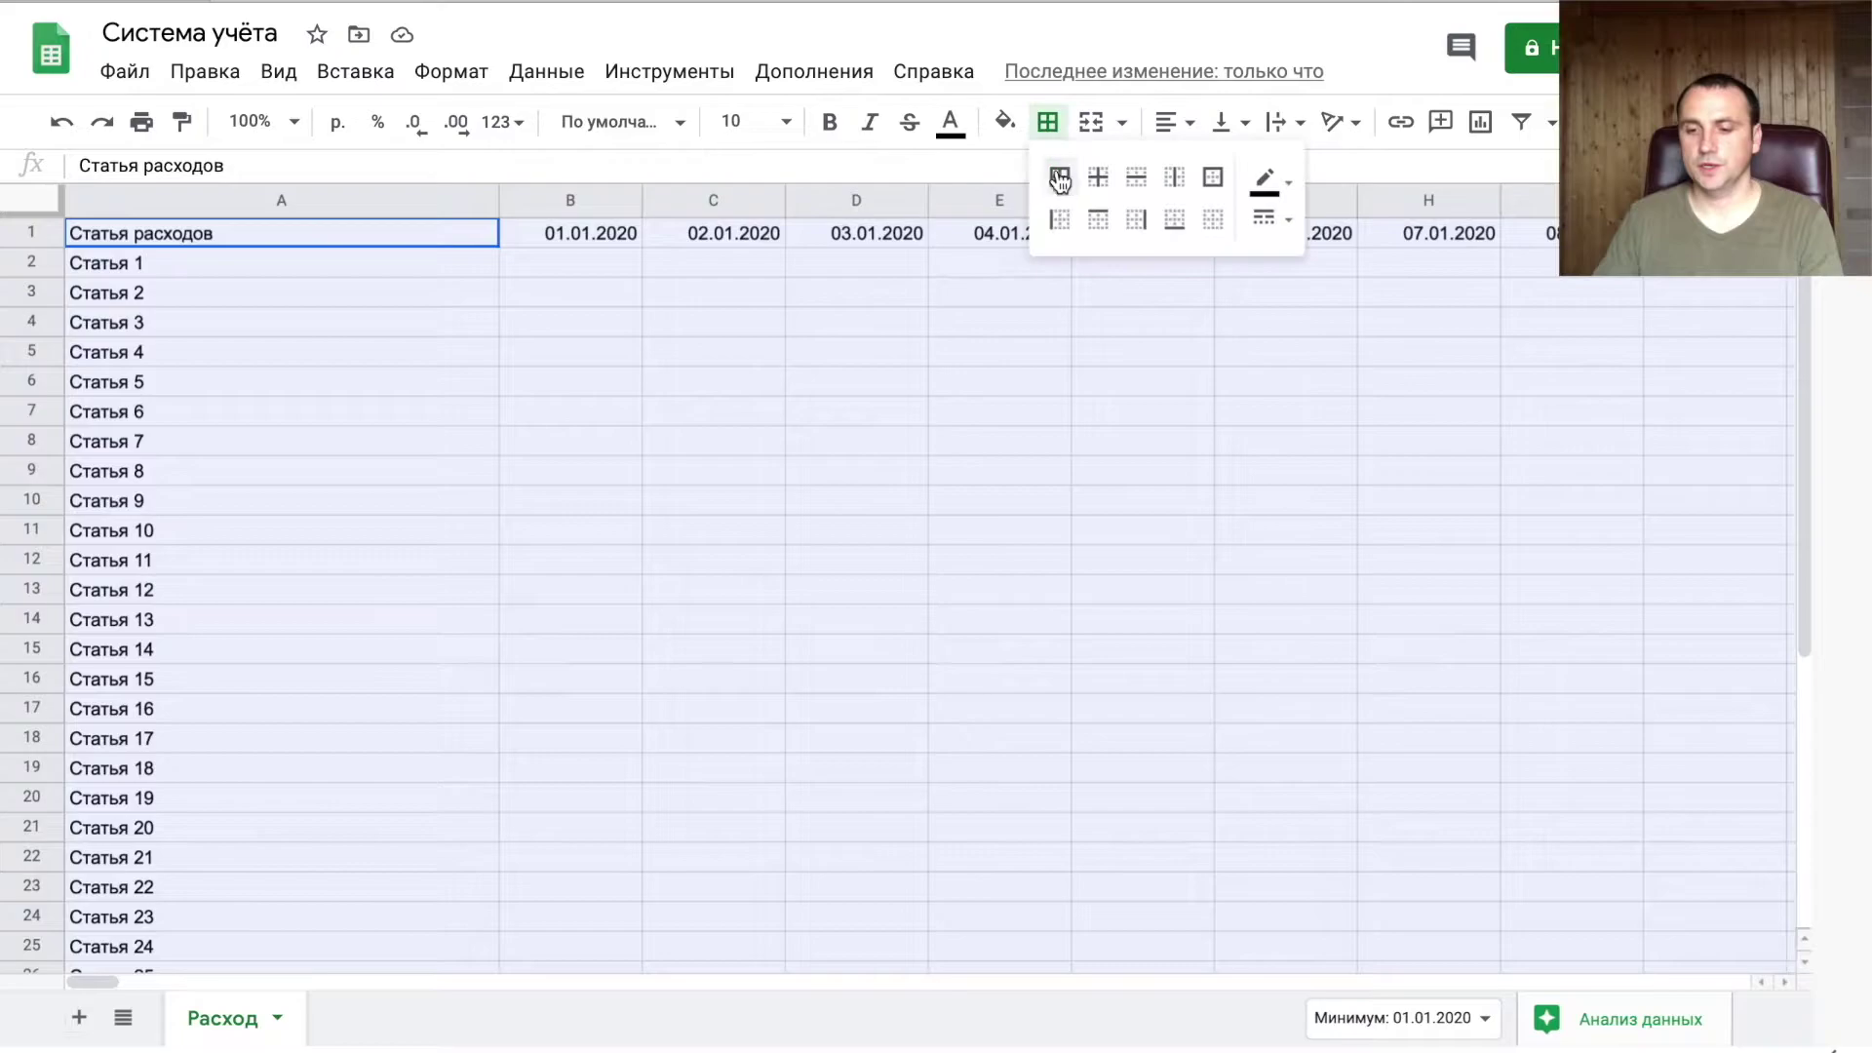
pyautogui.click(1059, 176)
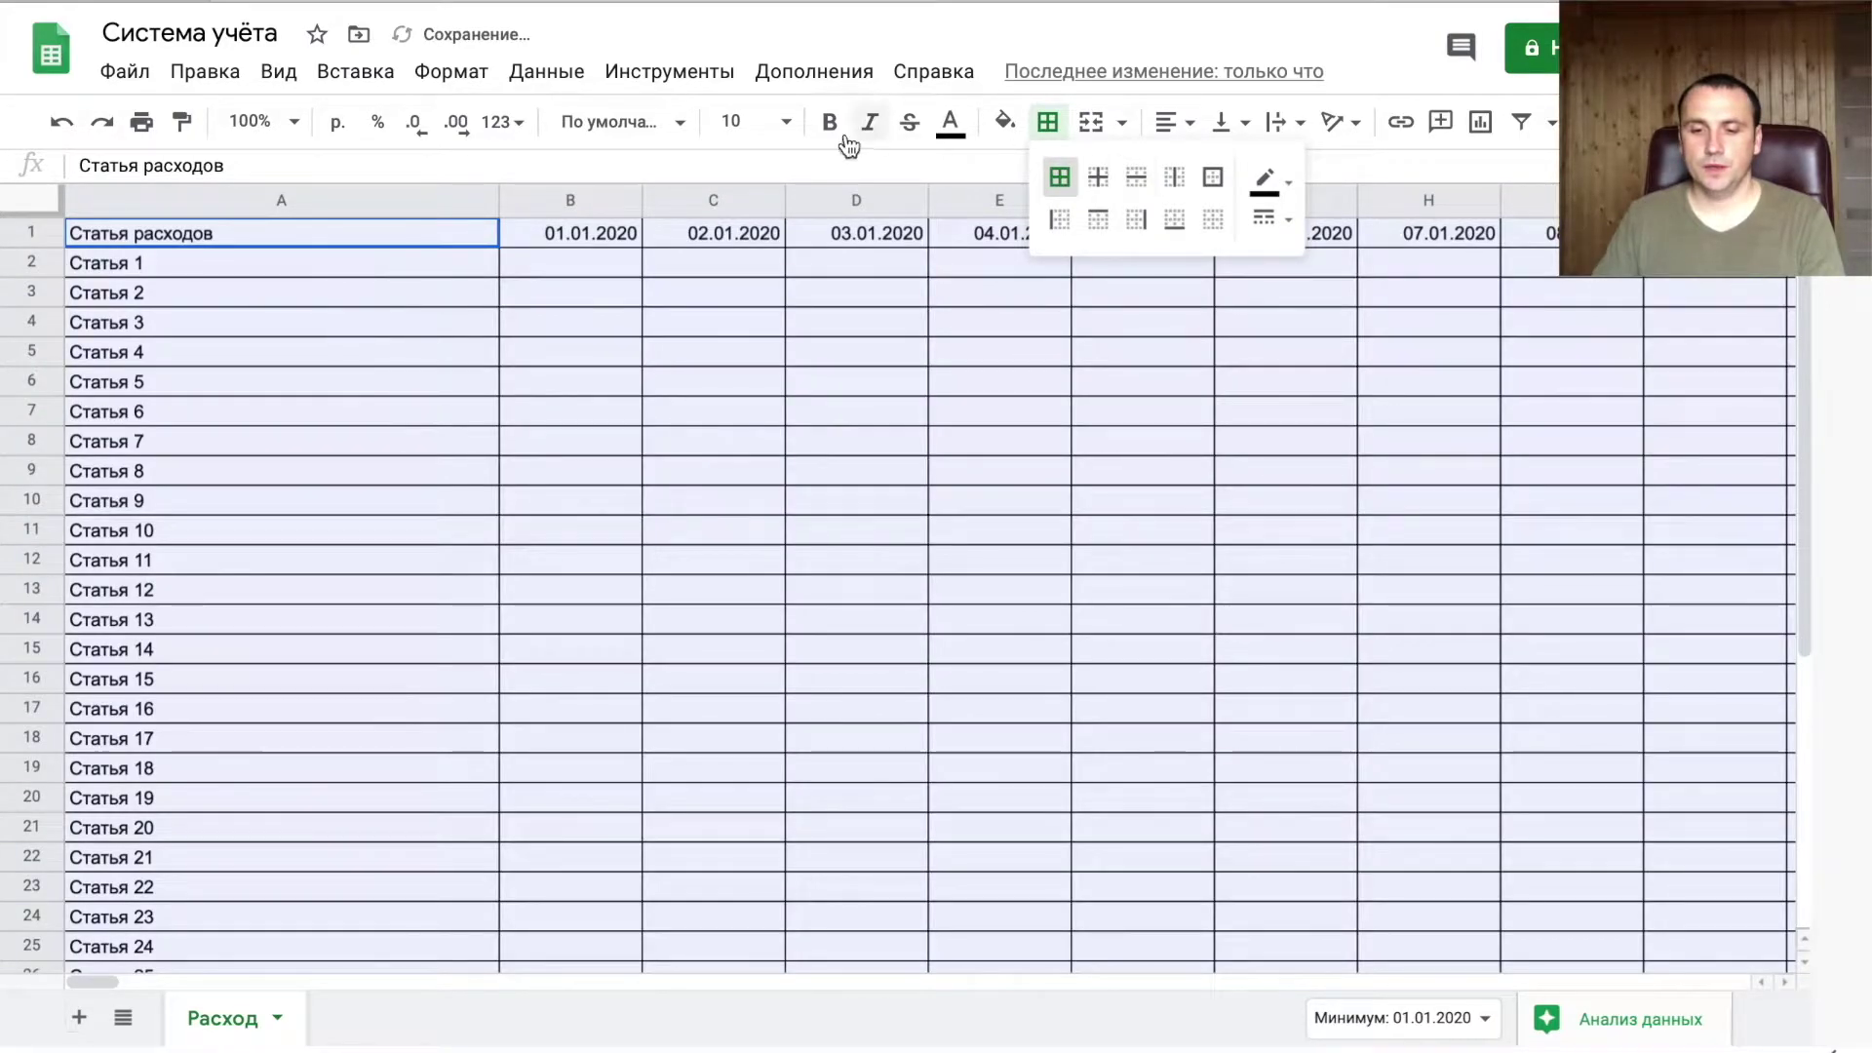
pyautogui.click(669, 122)
pyautogui.click(767, 411)
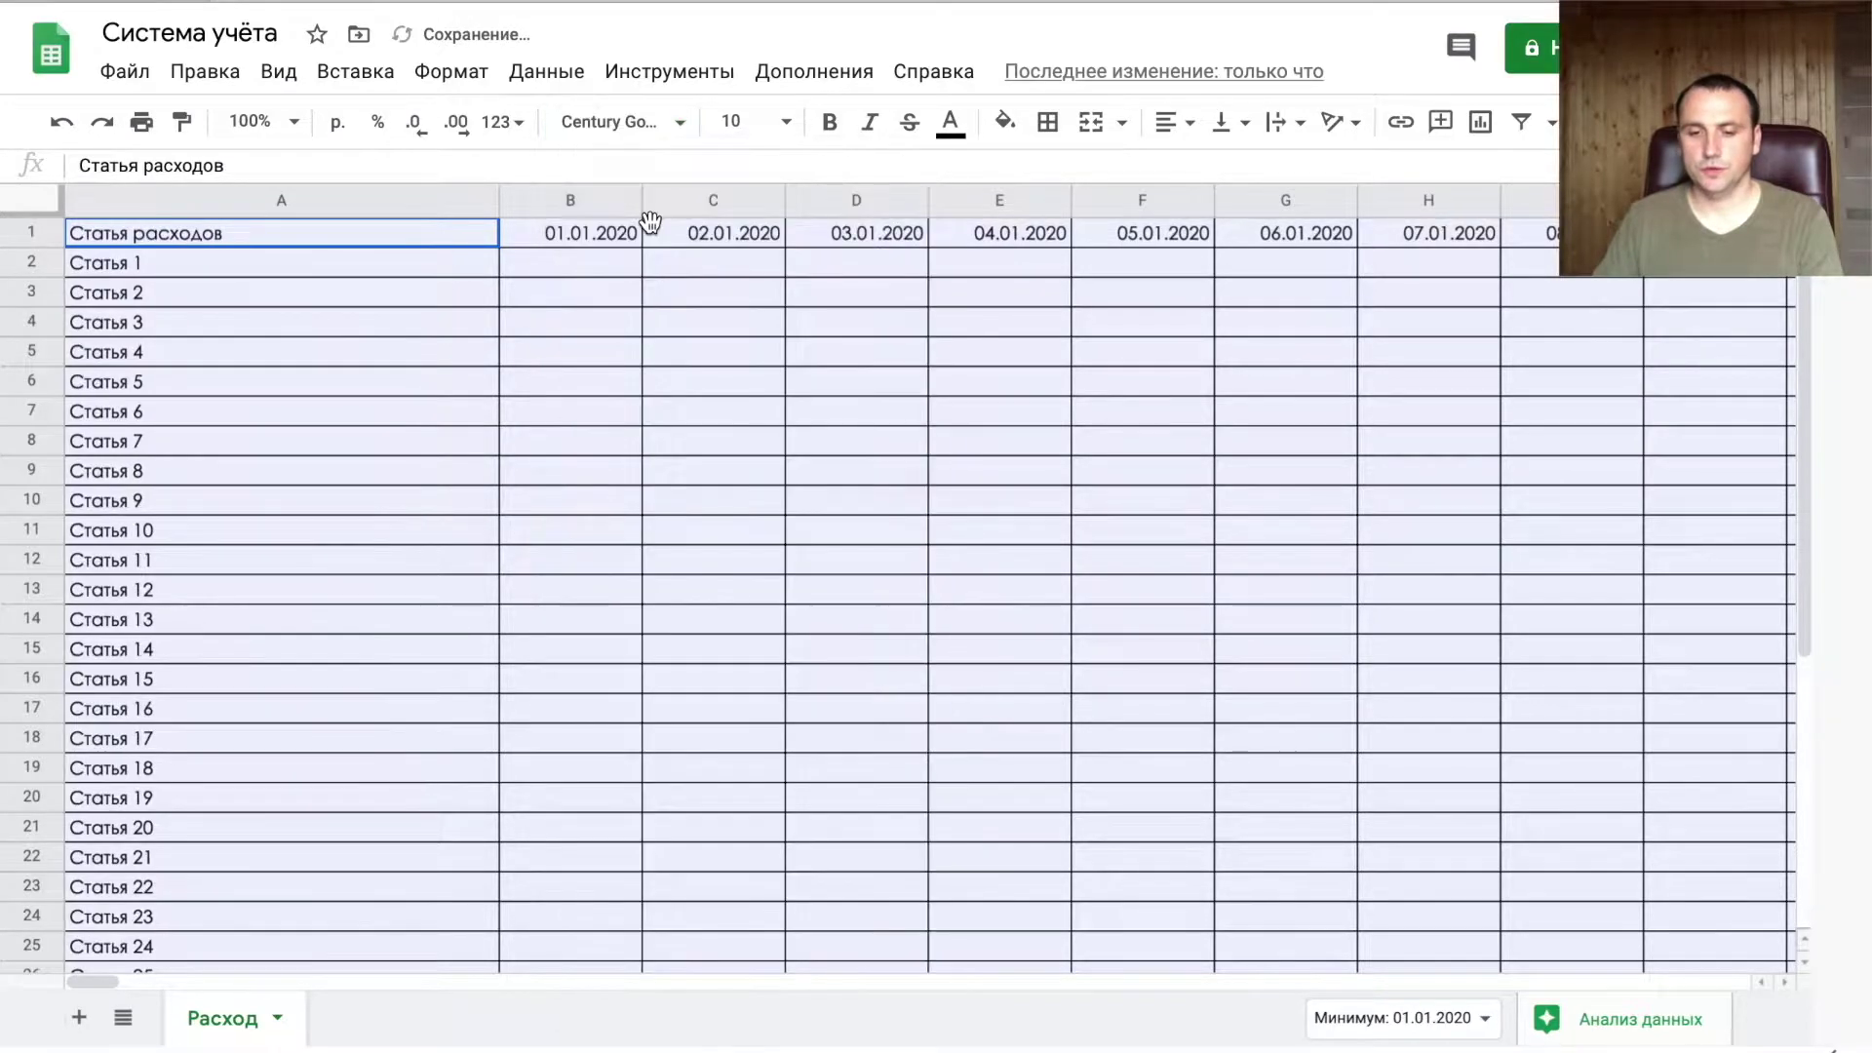
# - Centre-align the row 1 dates from B1 to the last column
pyautogui.click(561, 232)
pyautogui.hotkey('ctrl', 'shift', 'Right')
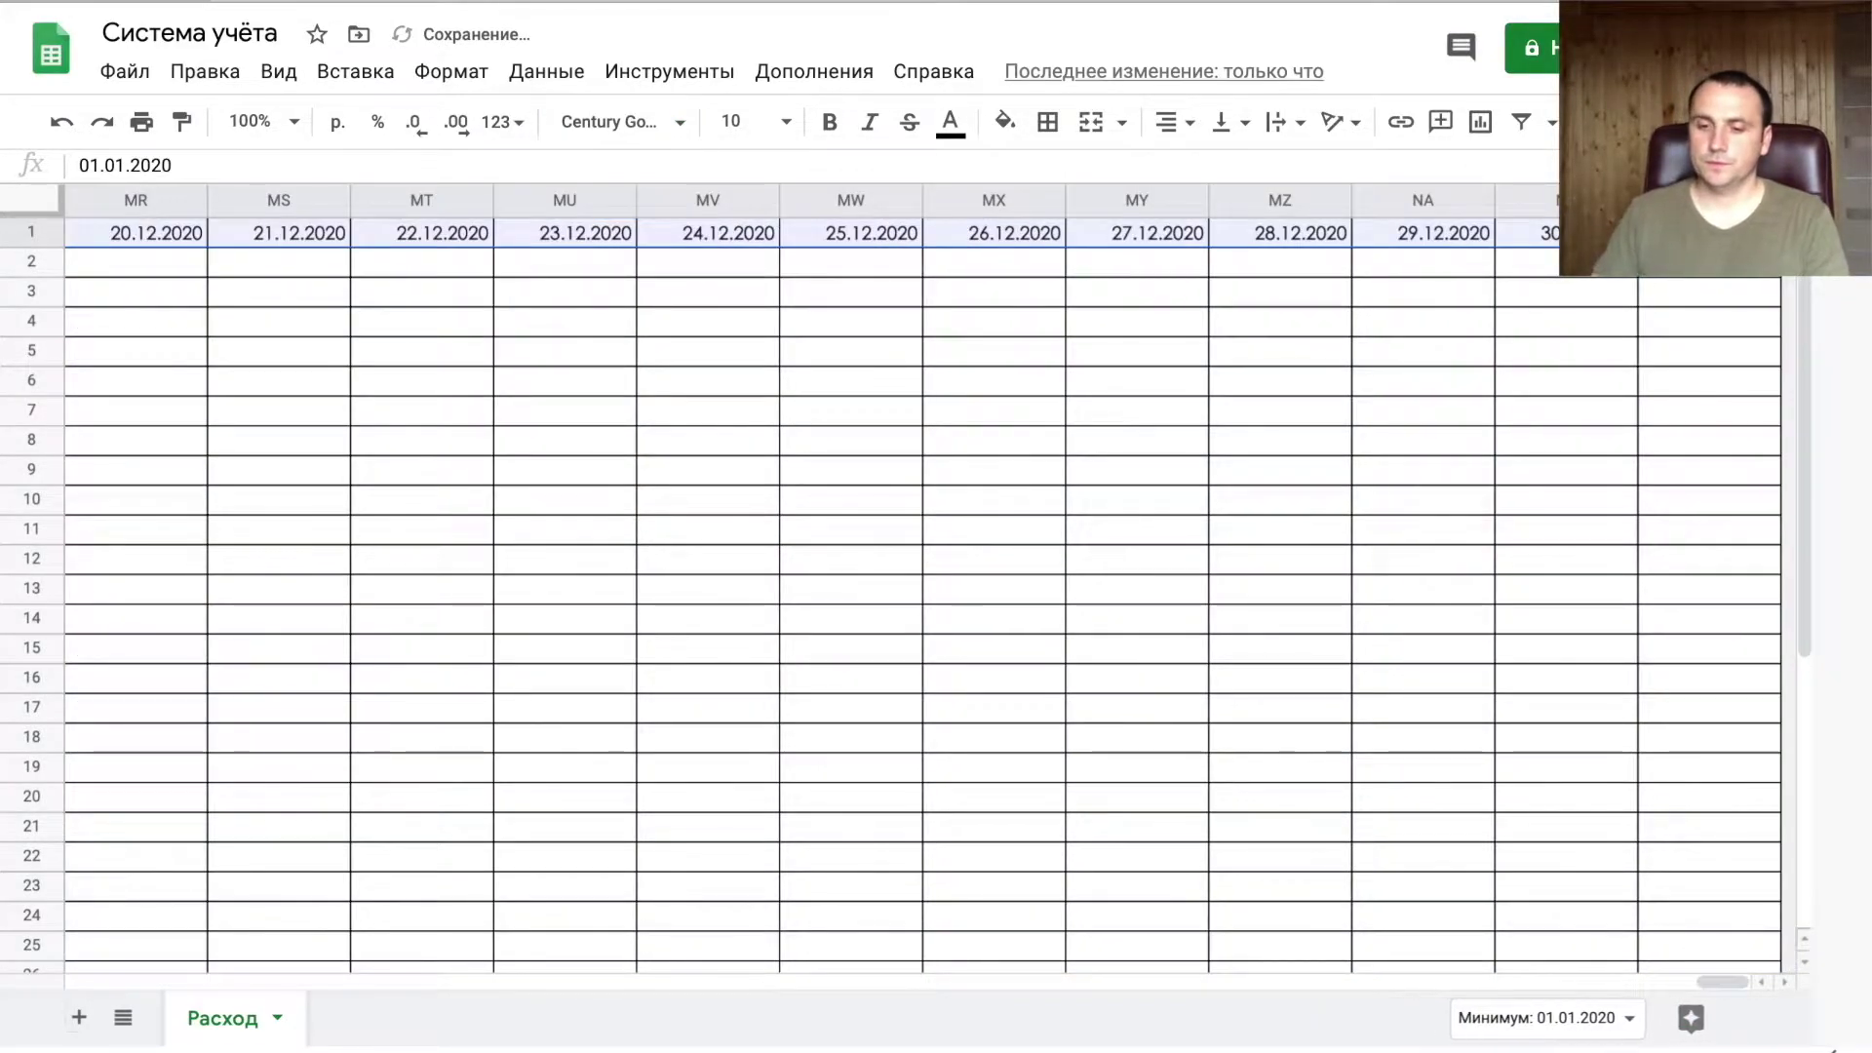
pyautogui.click(1168, 122)
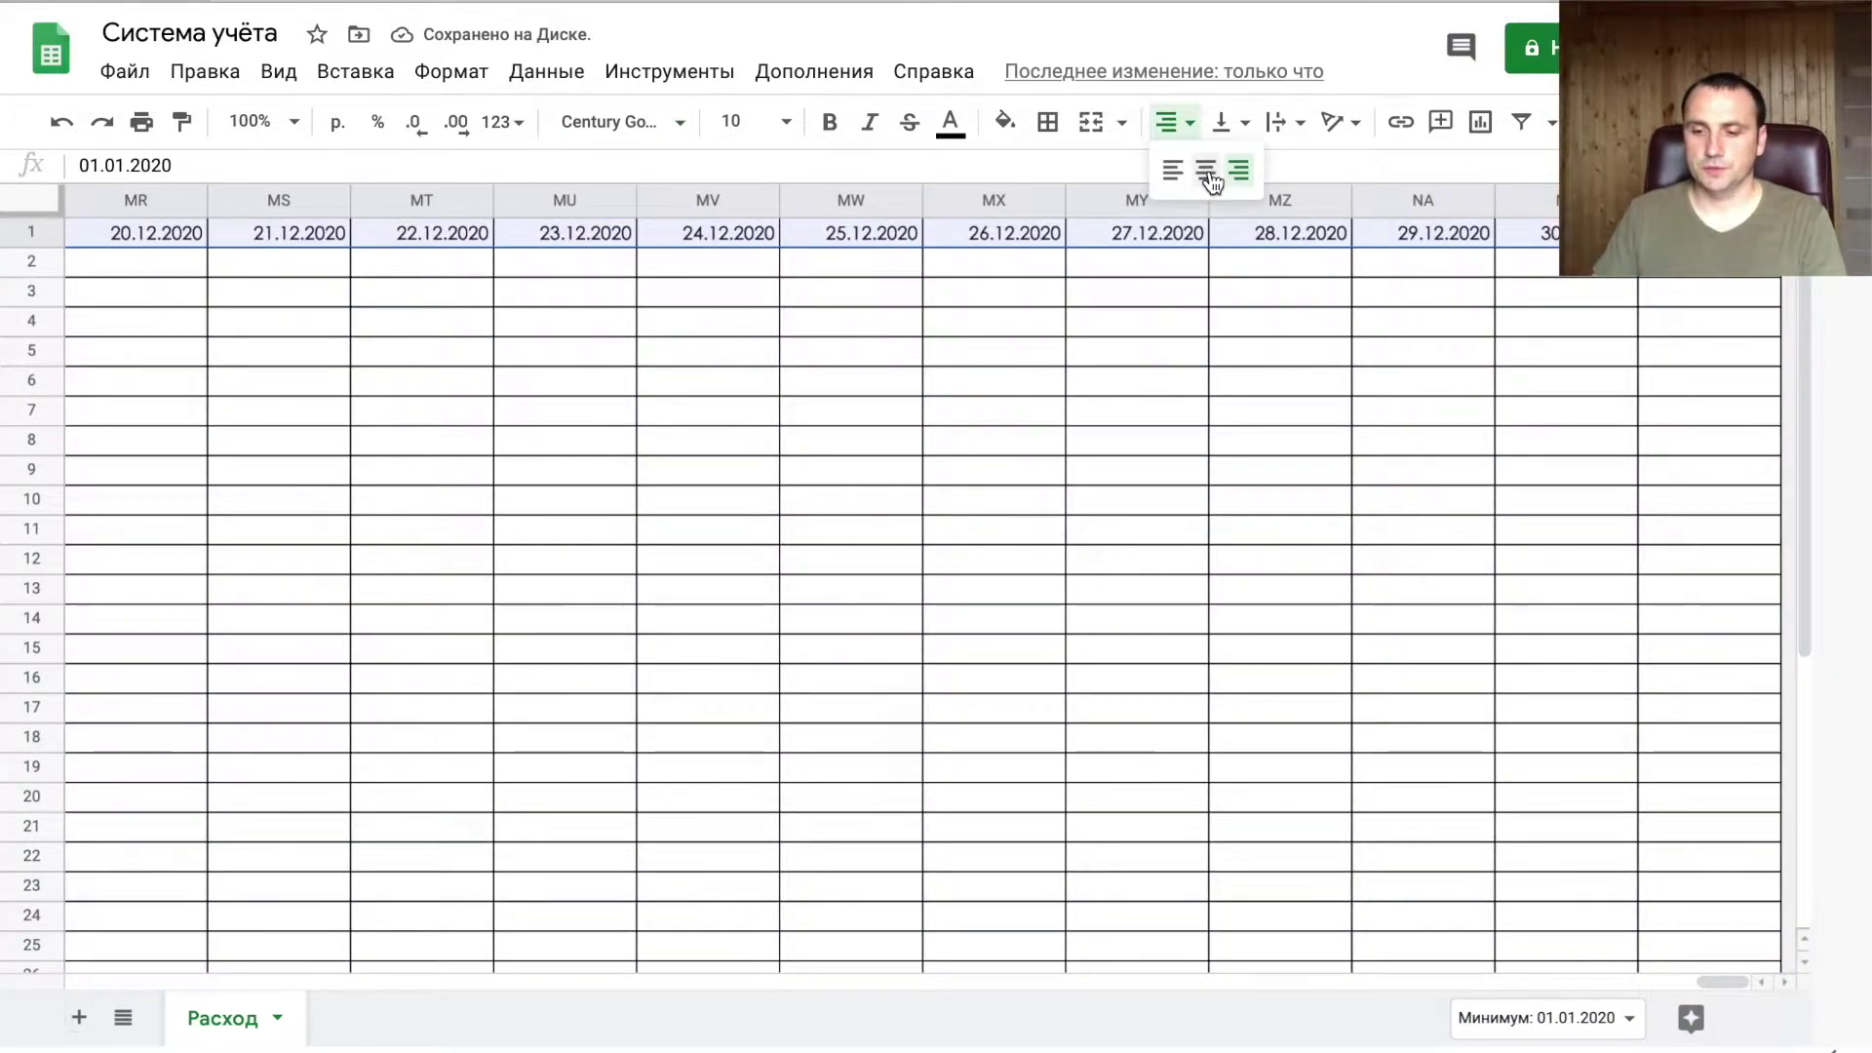
pyautogui.click(1206, 172)
pyautogui.hscroll(-15, 847, 310)
pyautogui.hscroll(-5, 847, 310)
pyautogui.hscroll(-15, 846, 307)
pyautogui.hscroll(-5, 846, 307)
pyautogui.hscroll(-10, 848, 307)
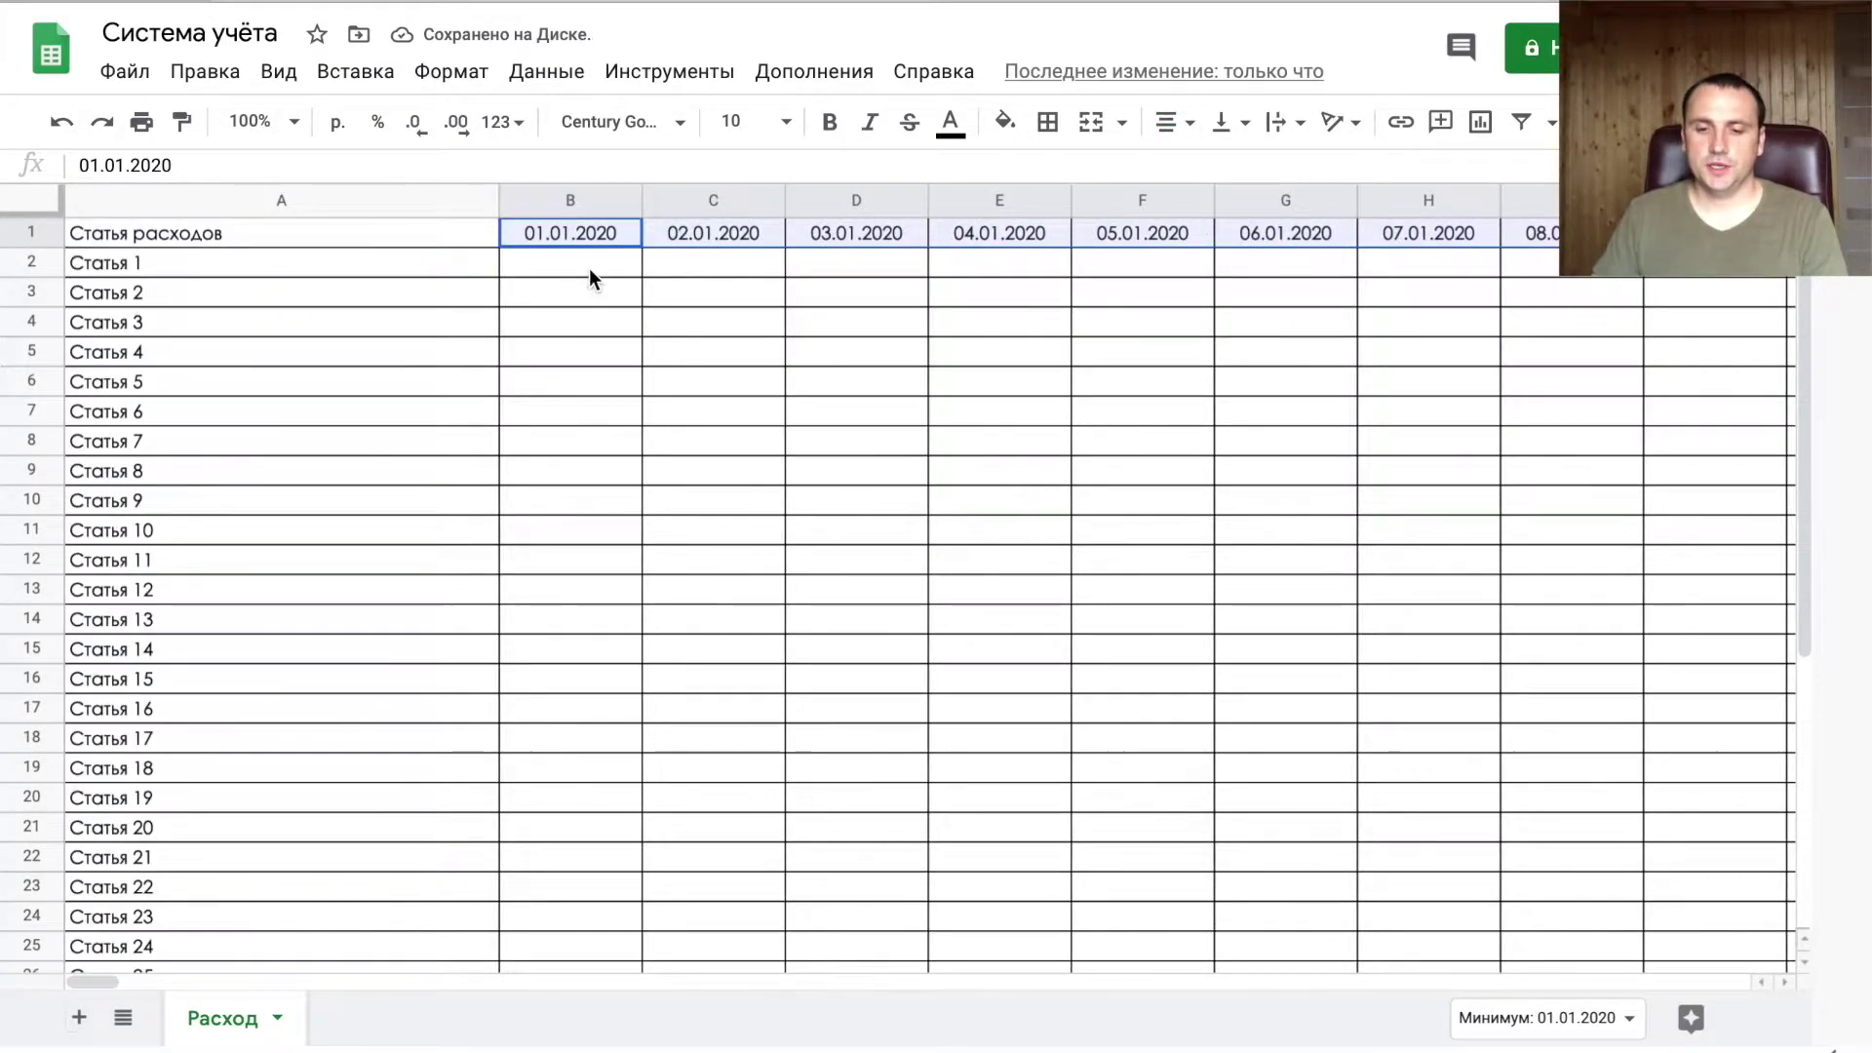
pyautogui.click(589, 269)
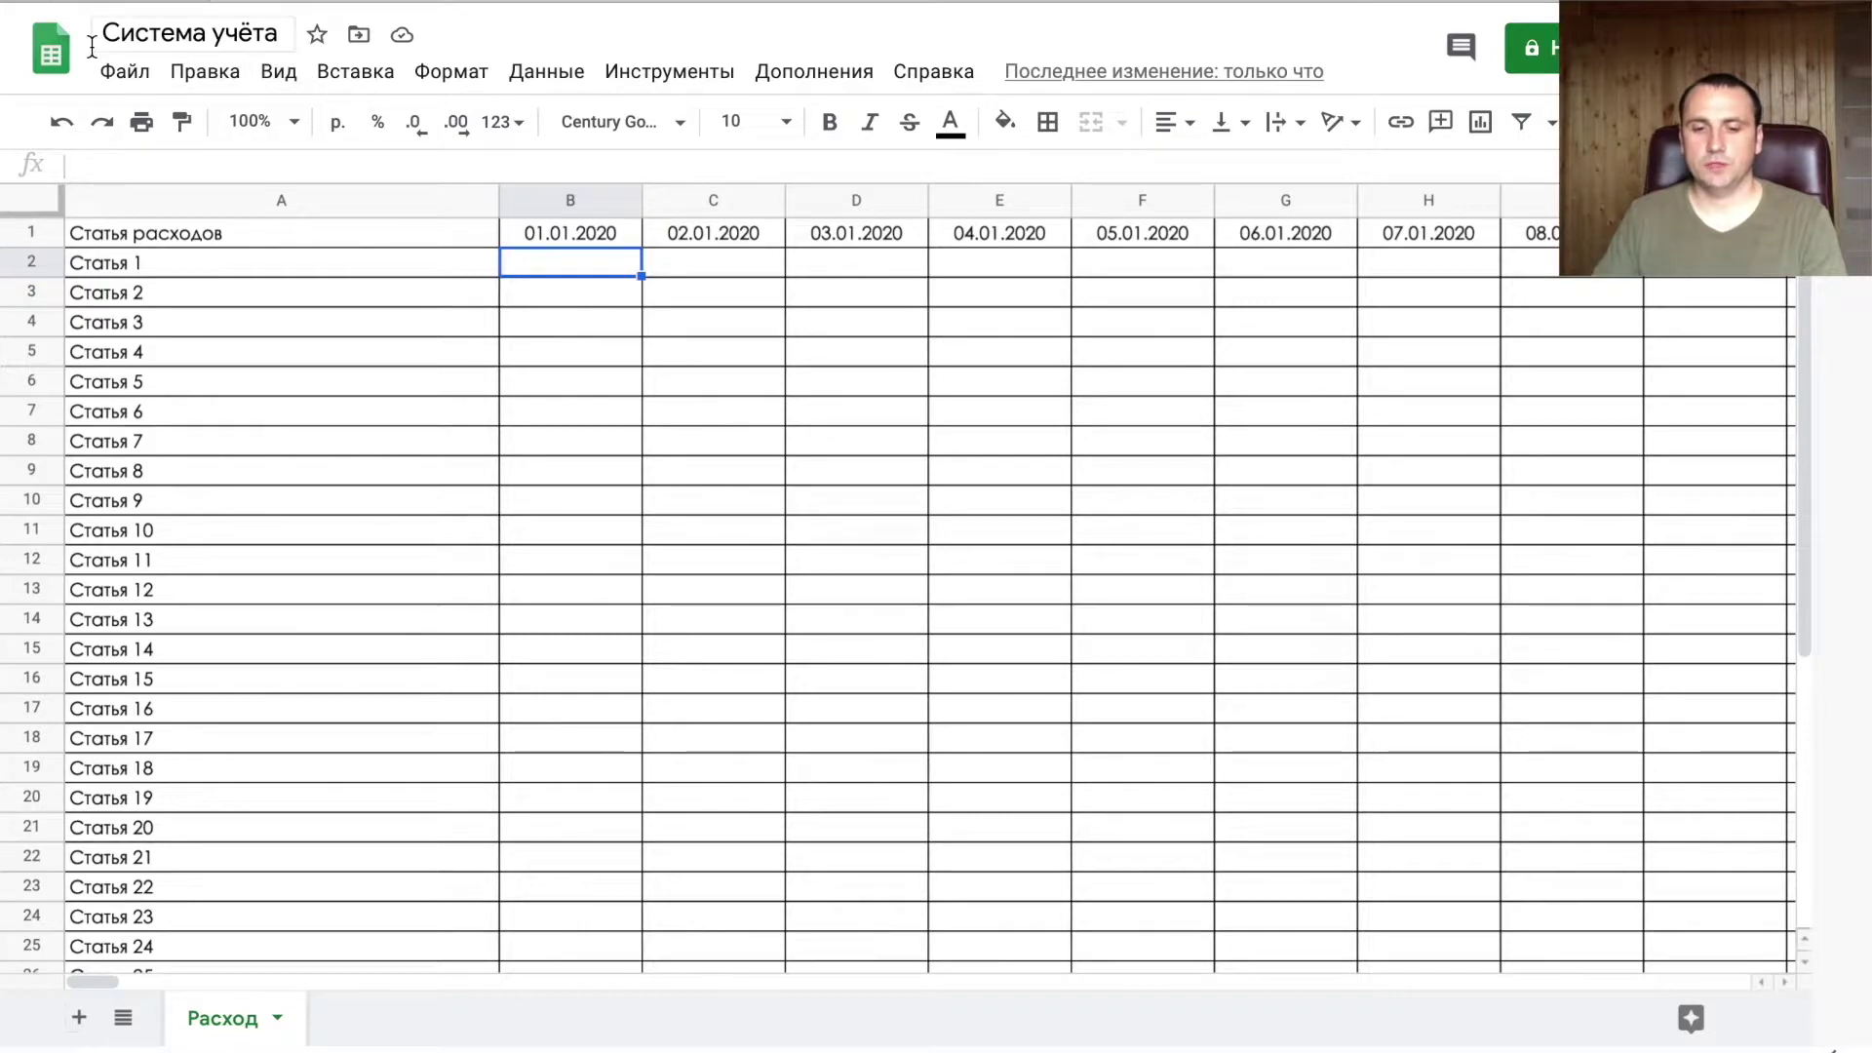
# - Freeze the top row and column A
pyautogui.click(279, 73)
pyautogui.moveTo(359, 122)
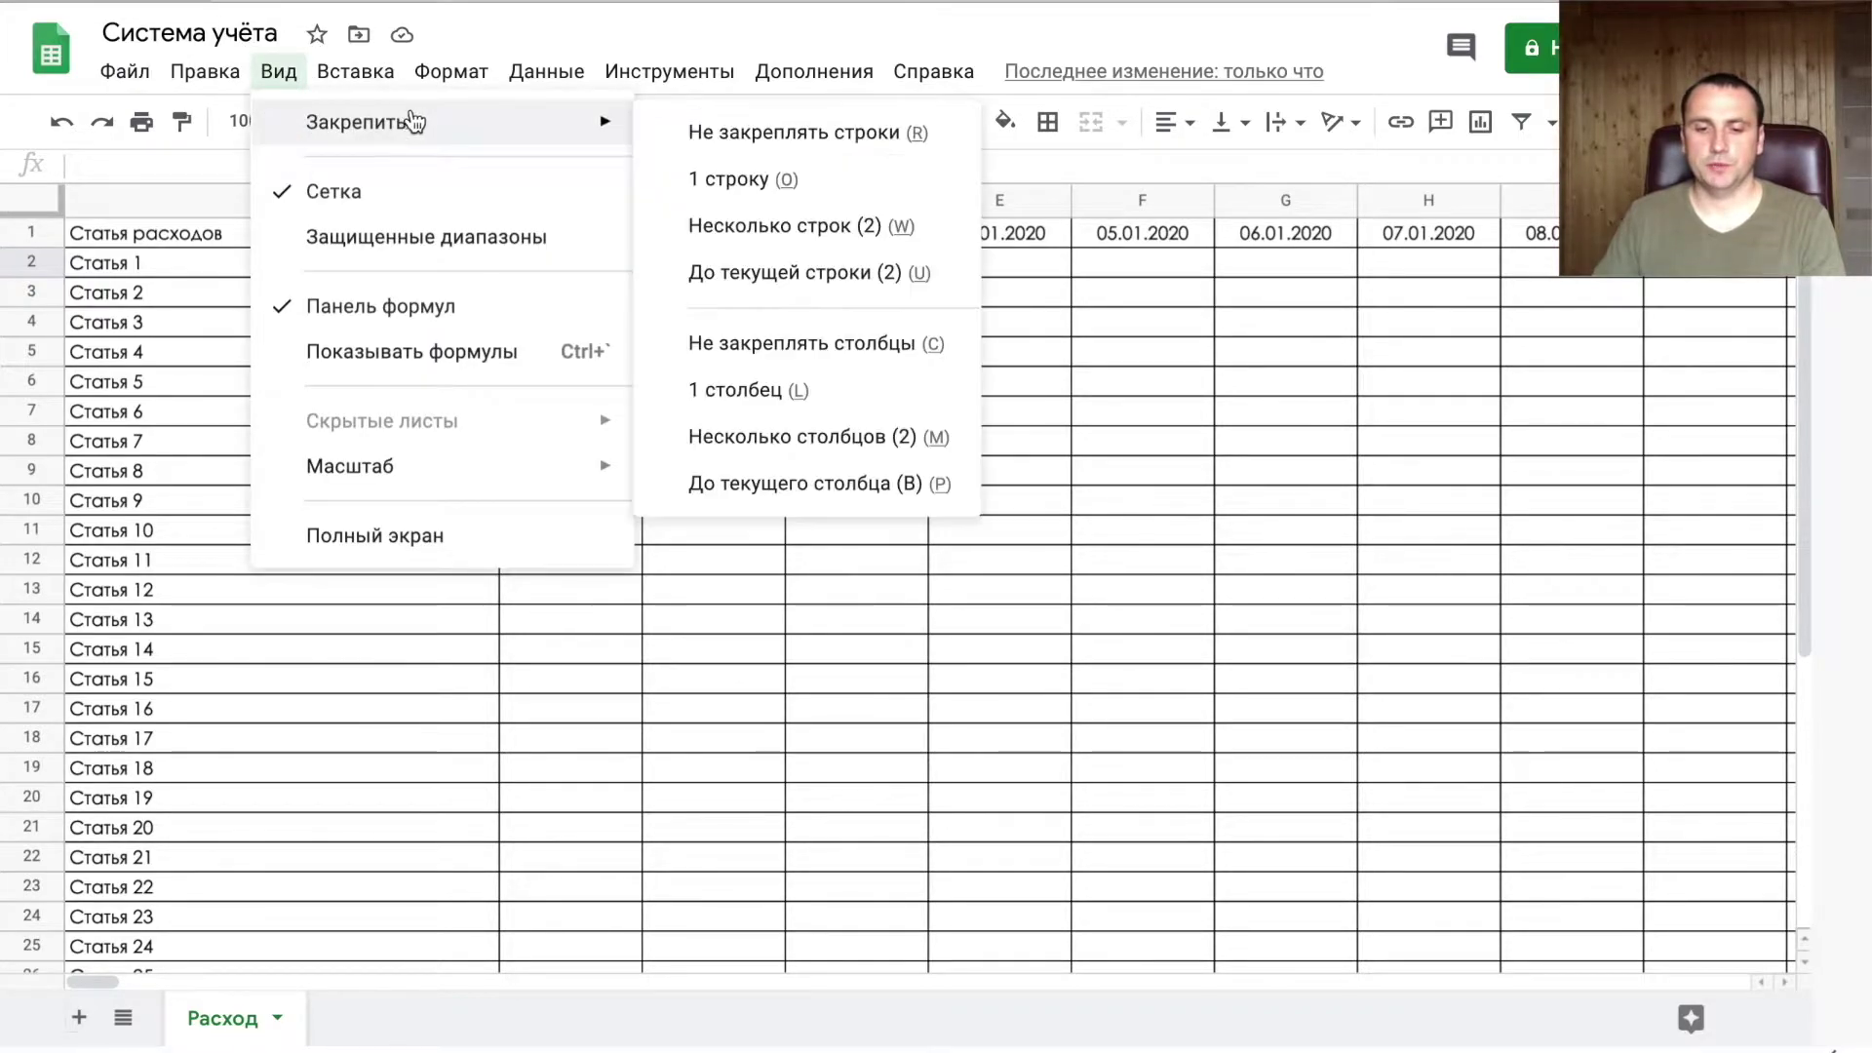
pyautogui.click(750, 181)
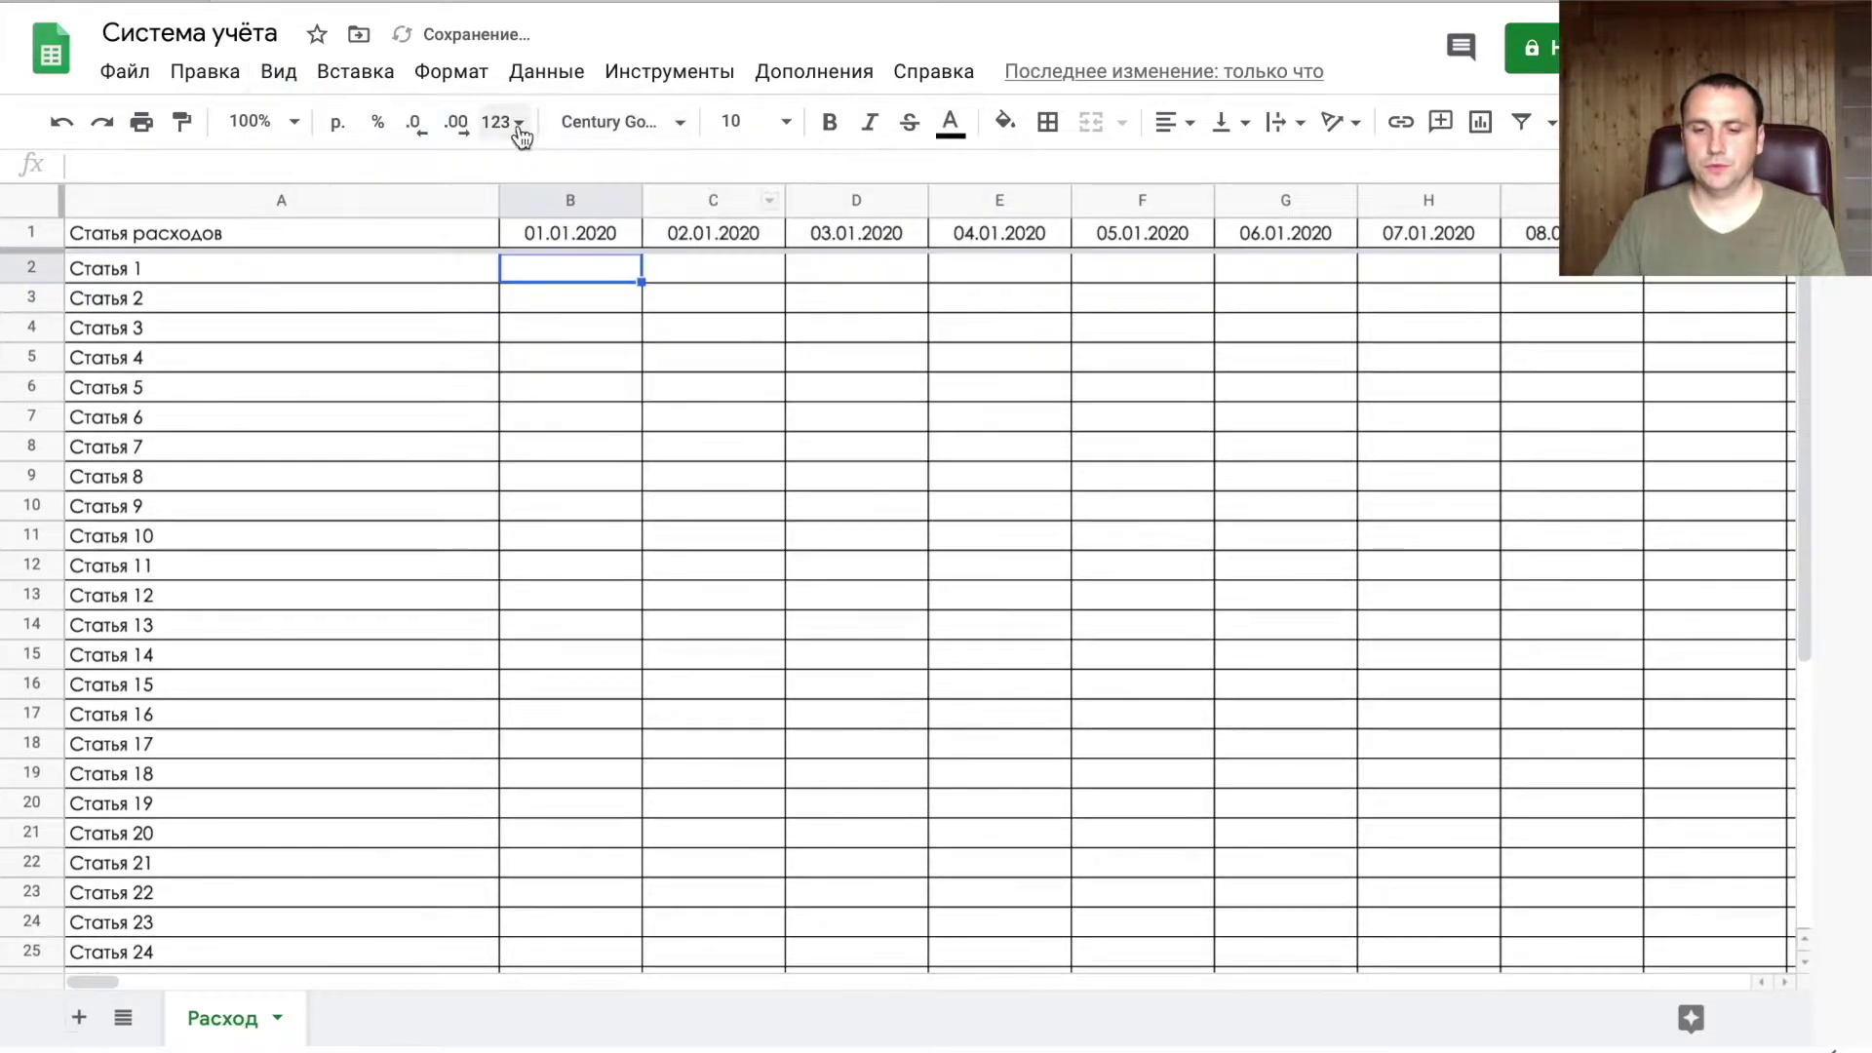
pyautogui.click(265, 73)
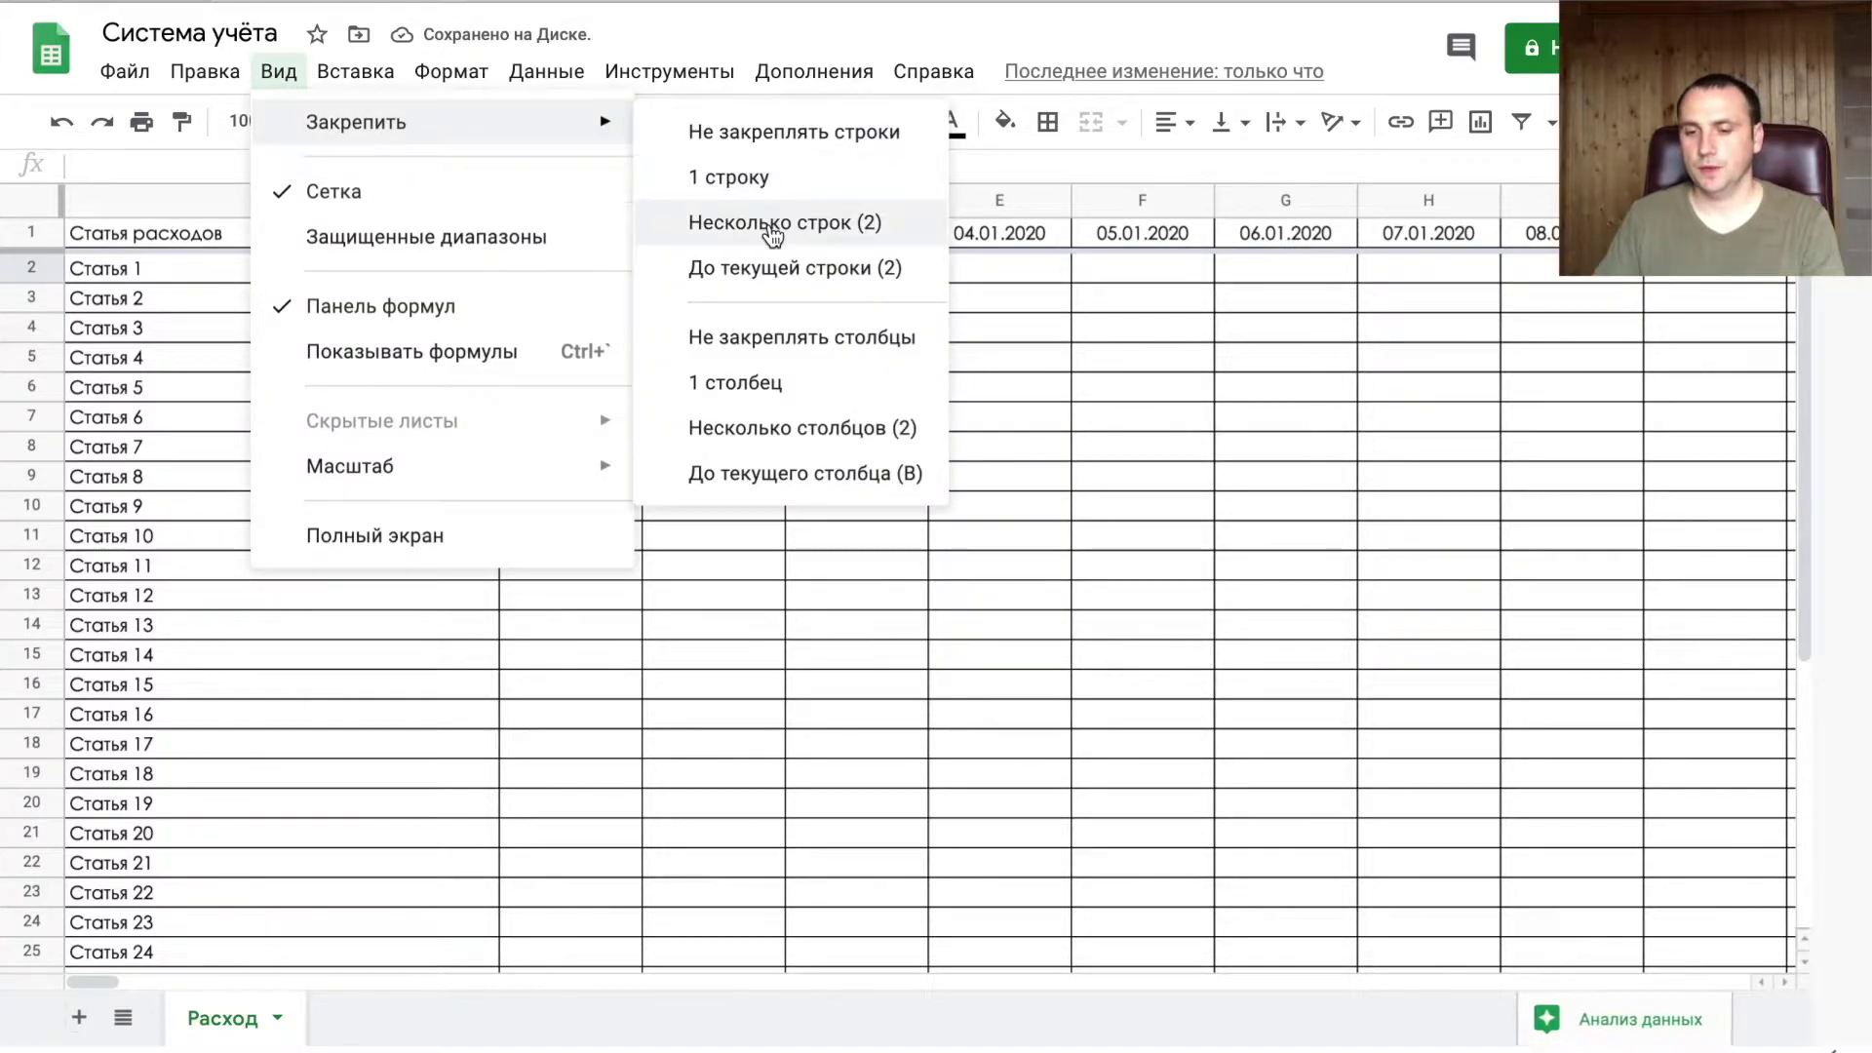
pyautogui.click(780, 385)
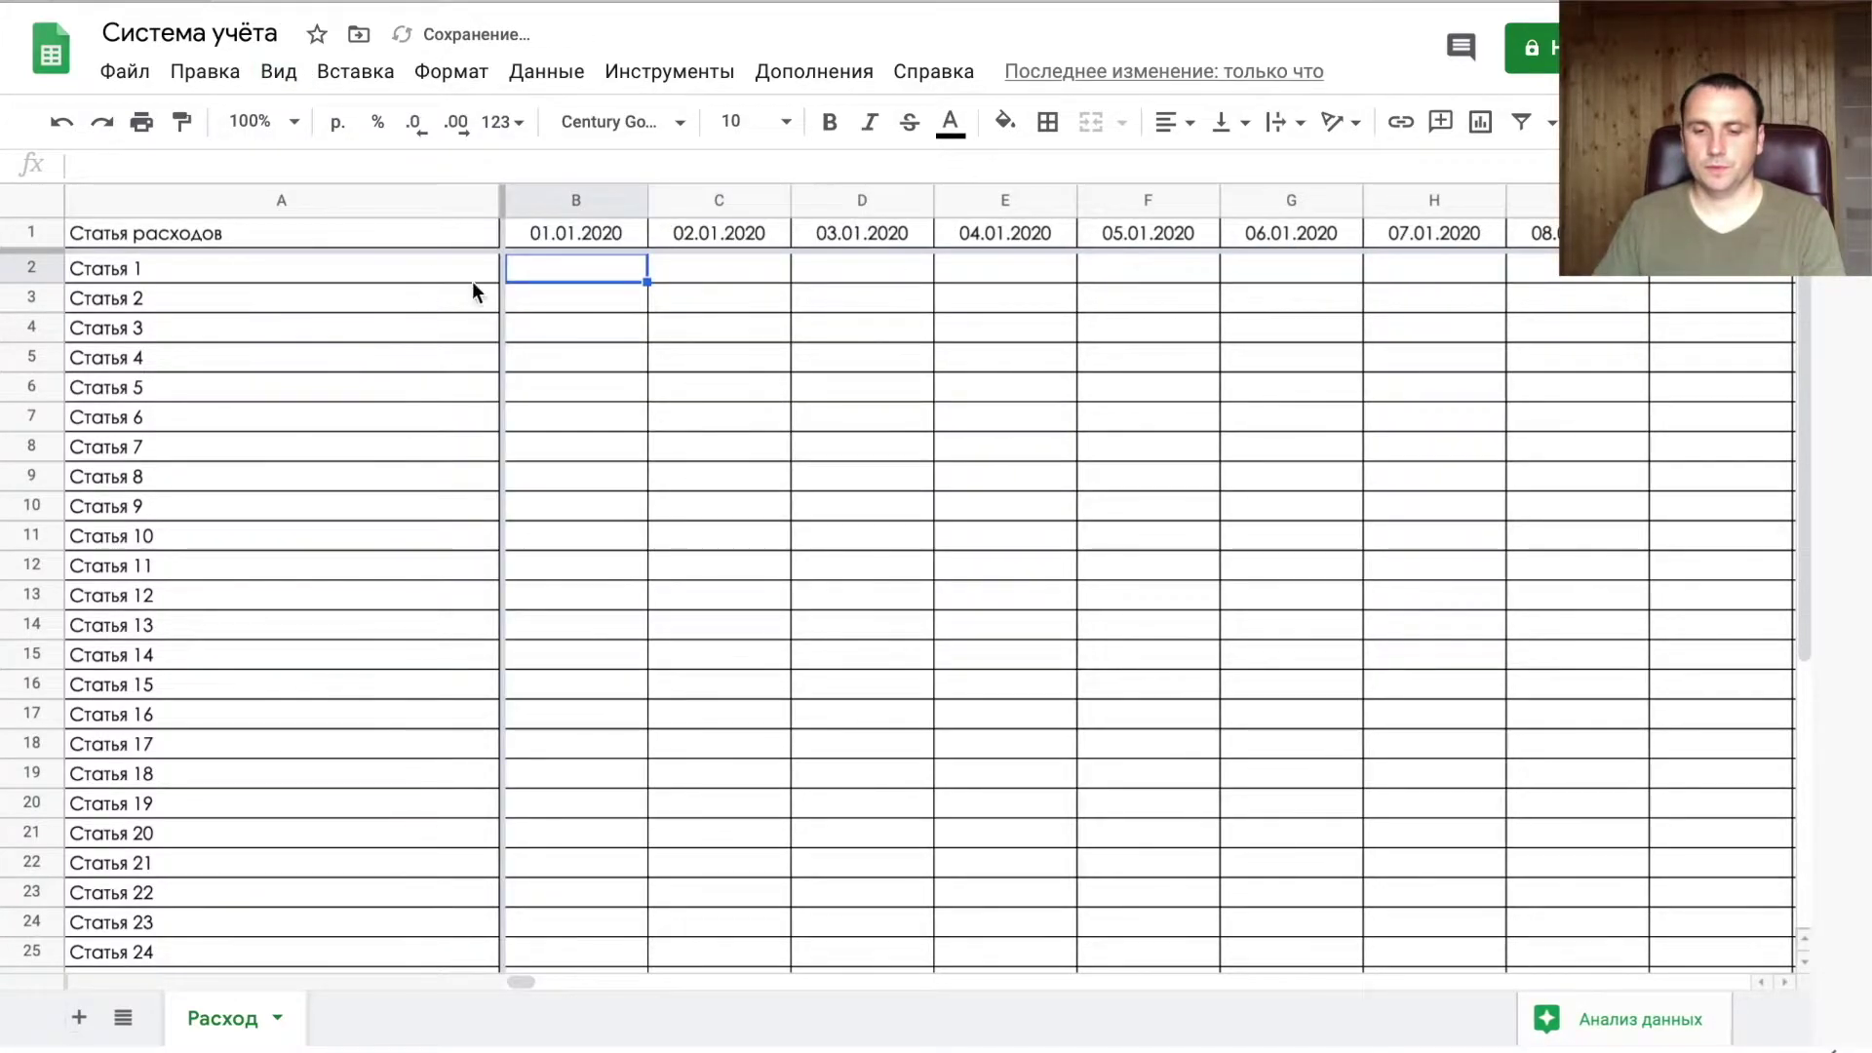
pyautogui.click(277, 1018)
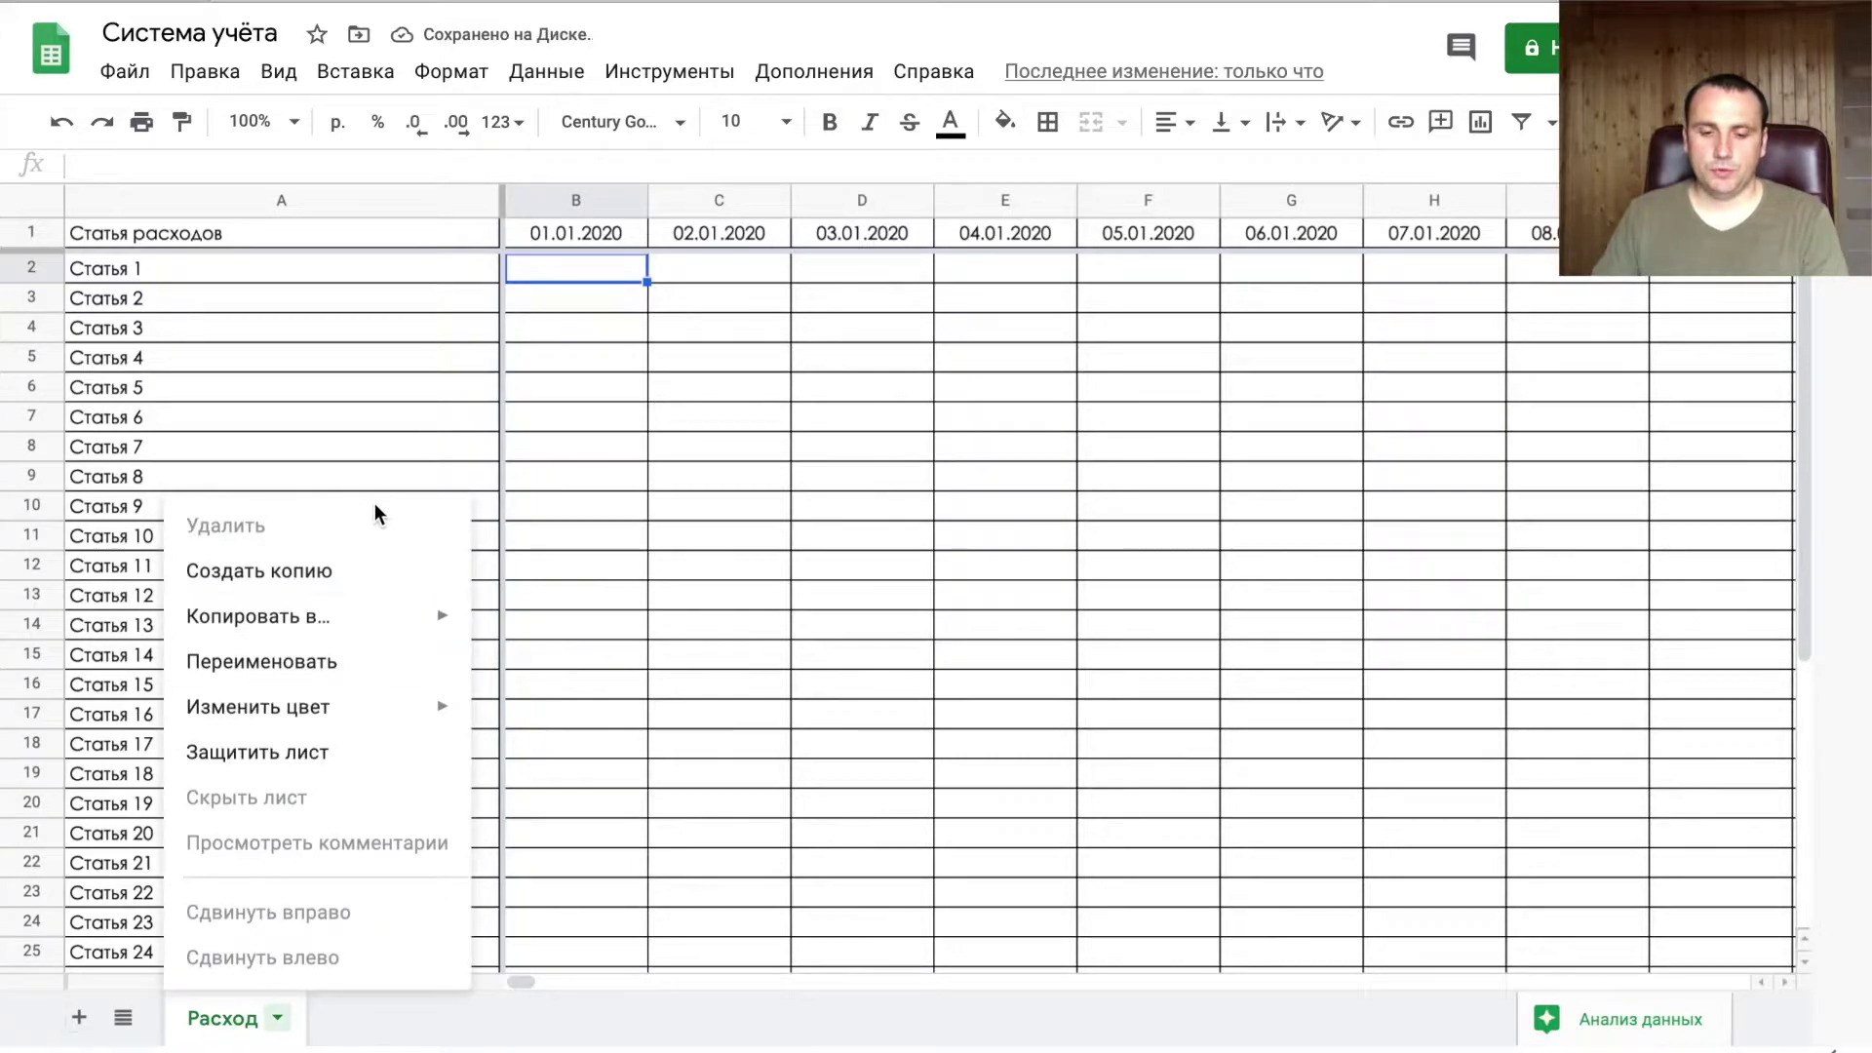
# - Duplicate the Расход sheet and rename the copy 'Приход'
pyautogui.click(322, 574)
pyautogui.press('Return')
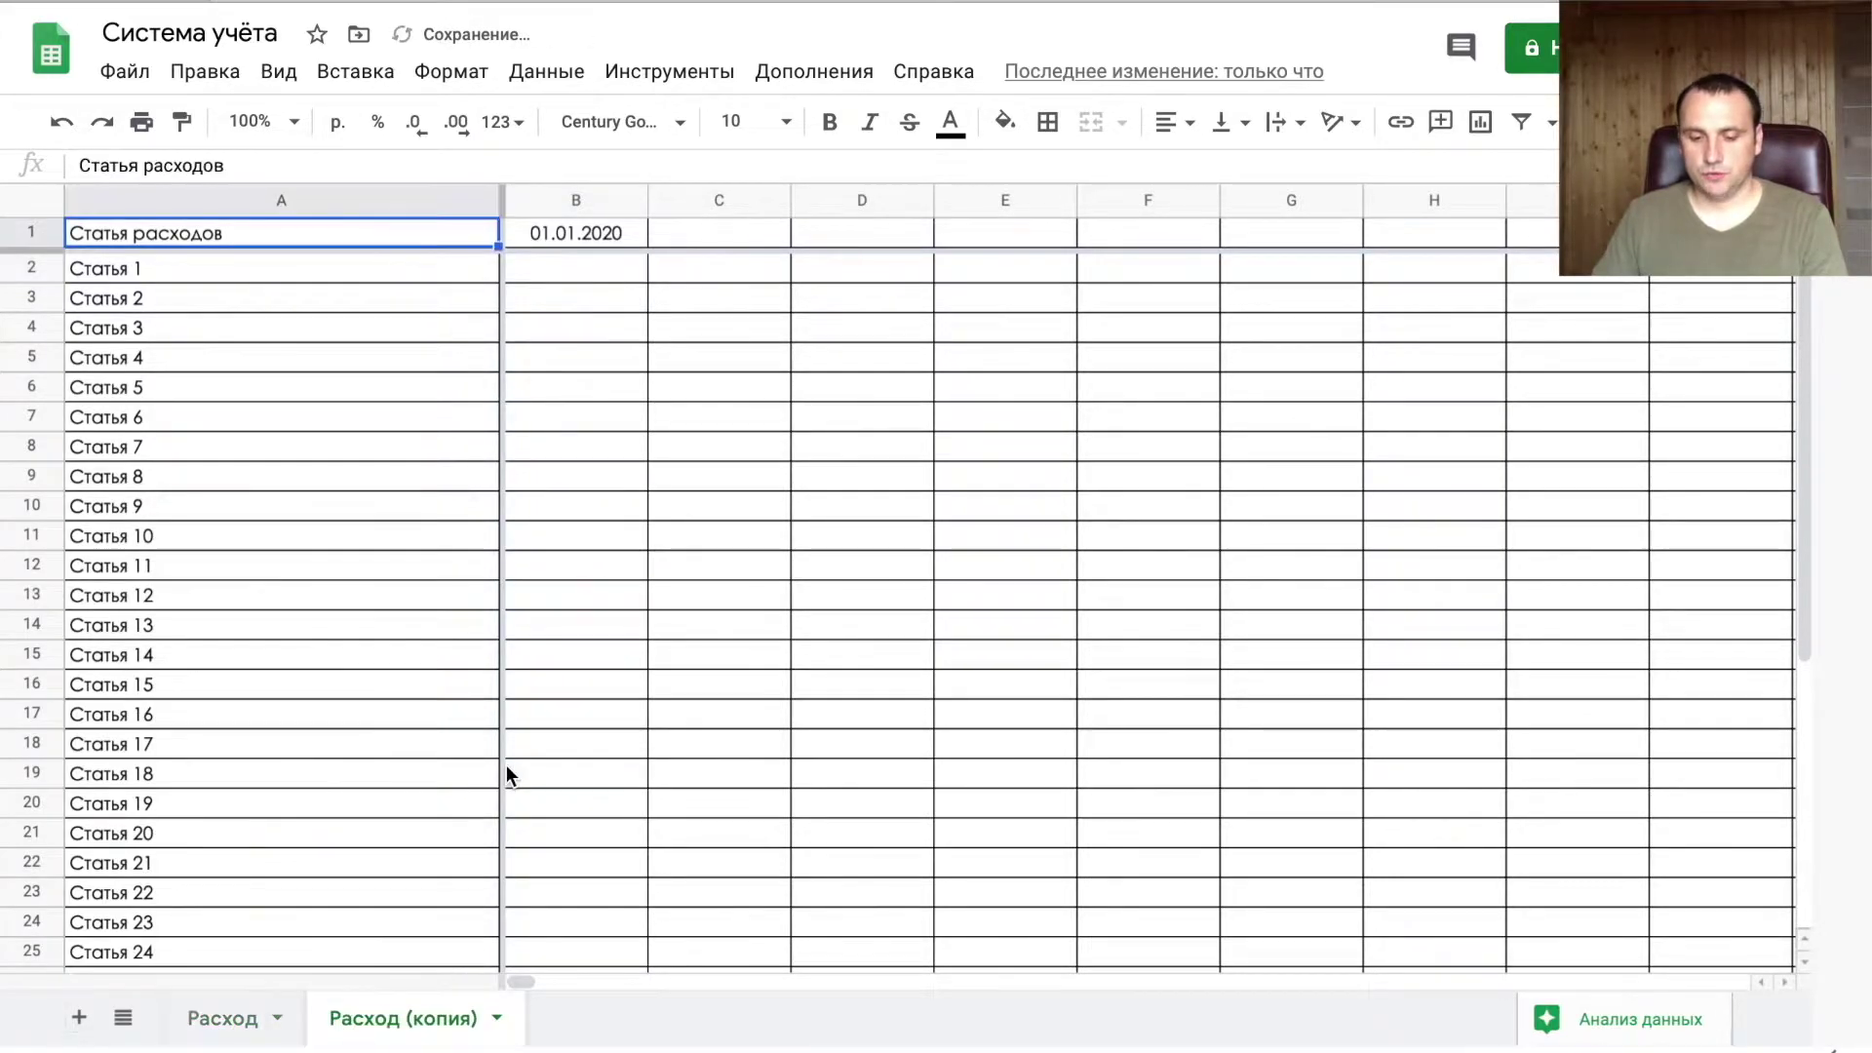
pyautogui.rightClick(386, 1014)
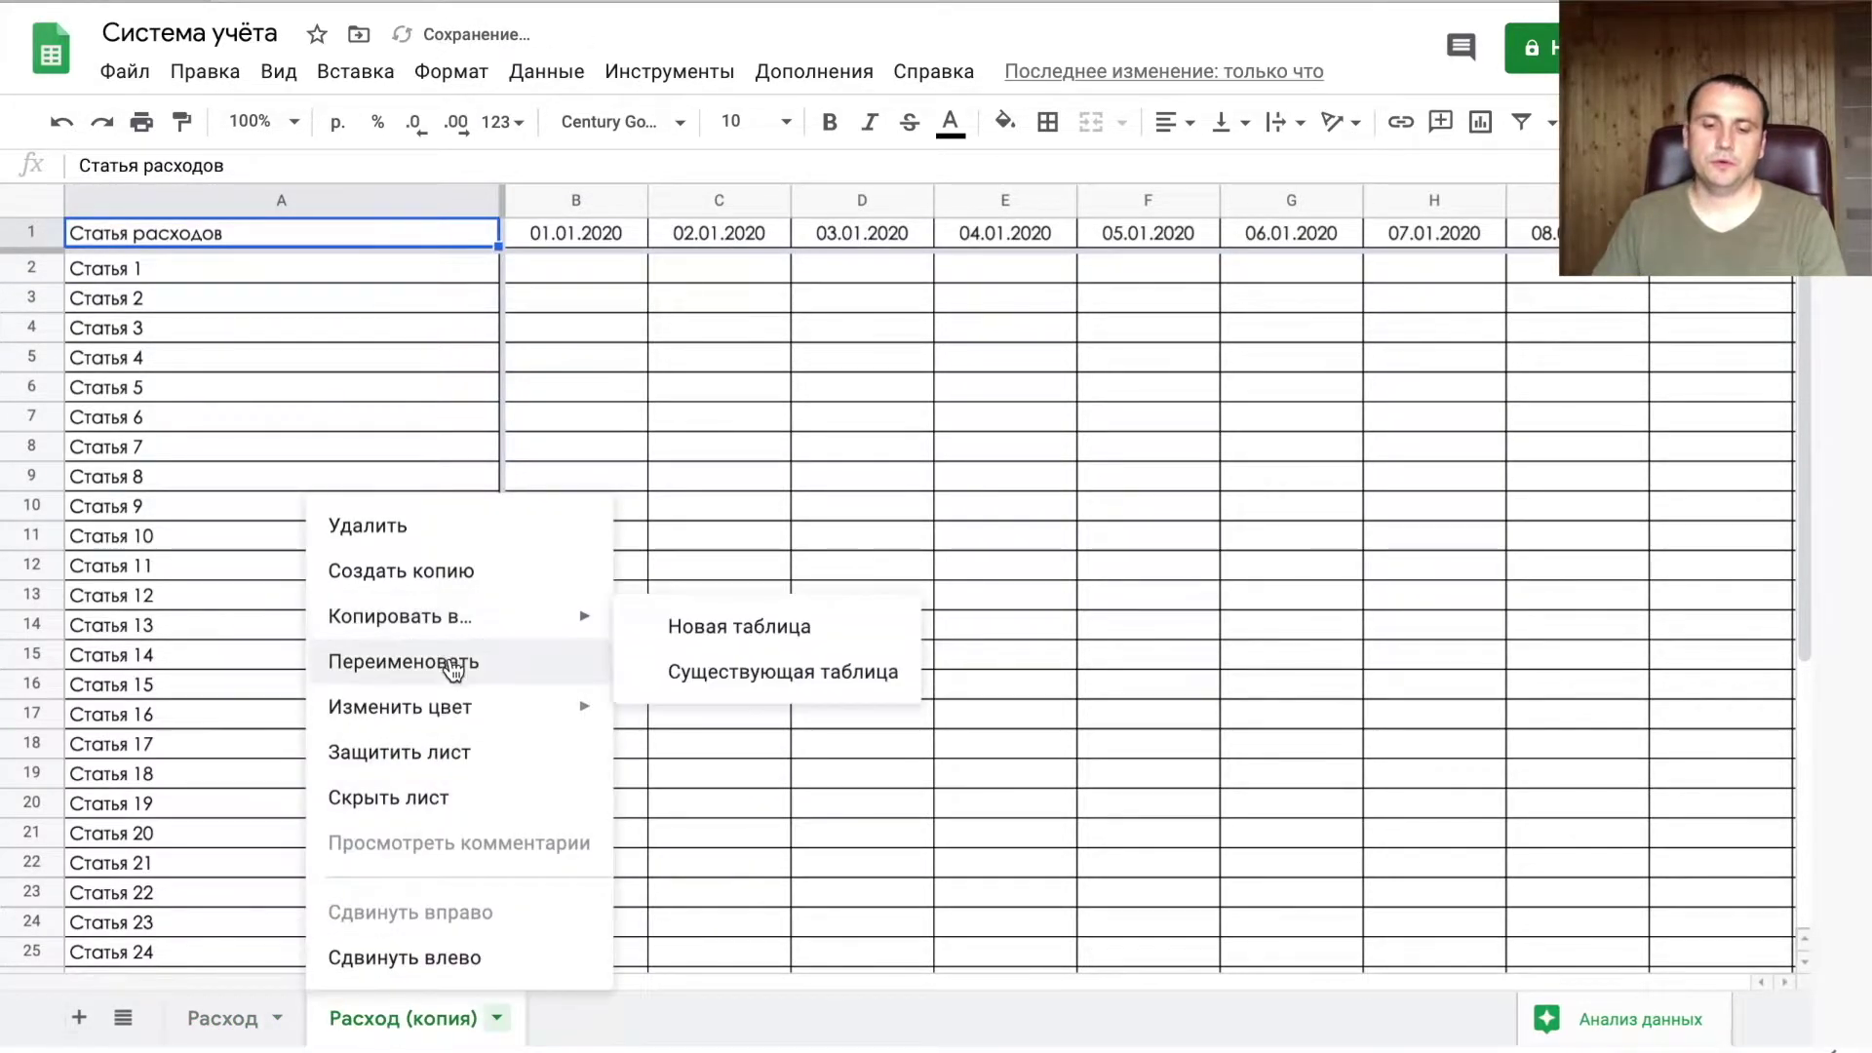
pyautogui.click(455, 667)
pyautogui.write('Приход')
pyautogui.press('Return')
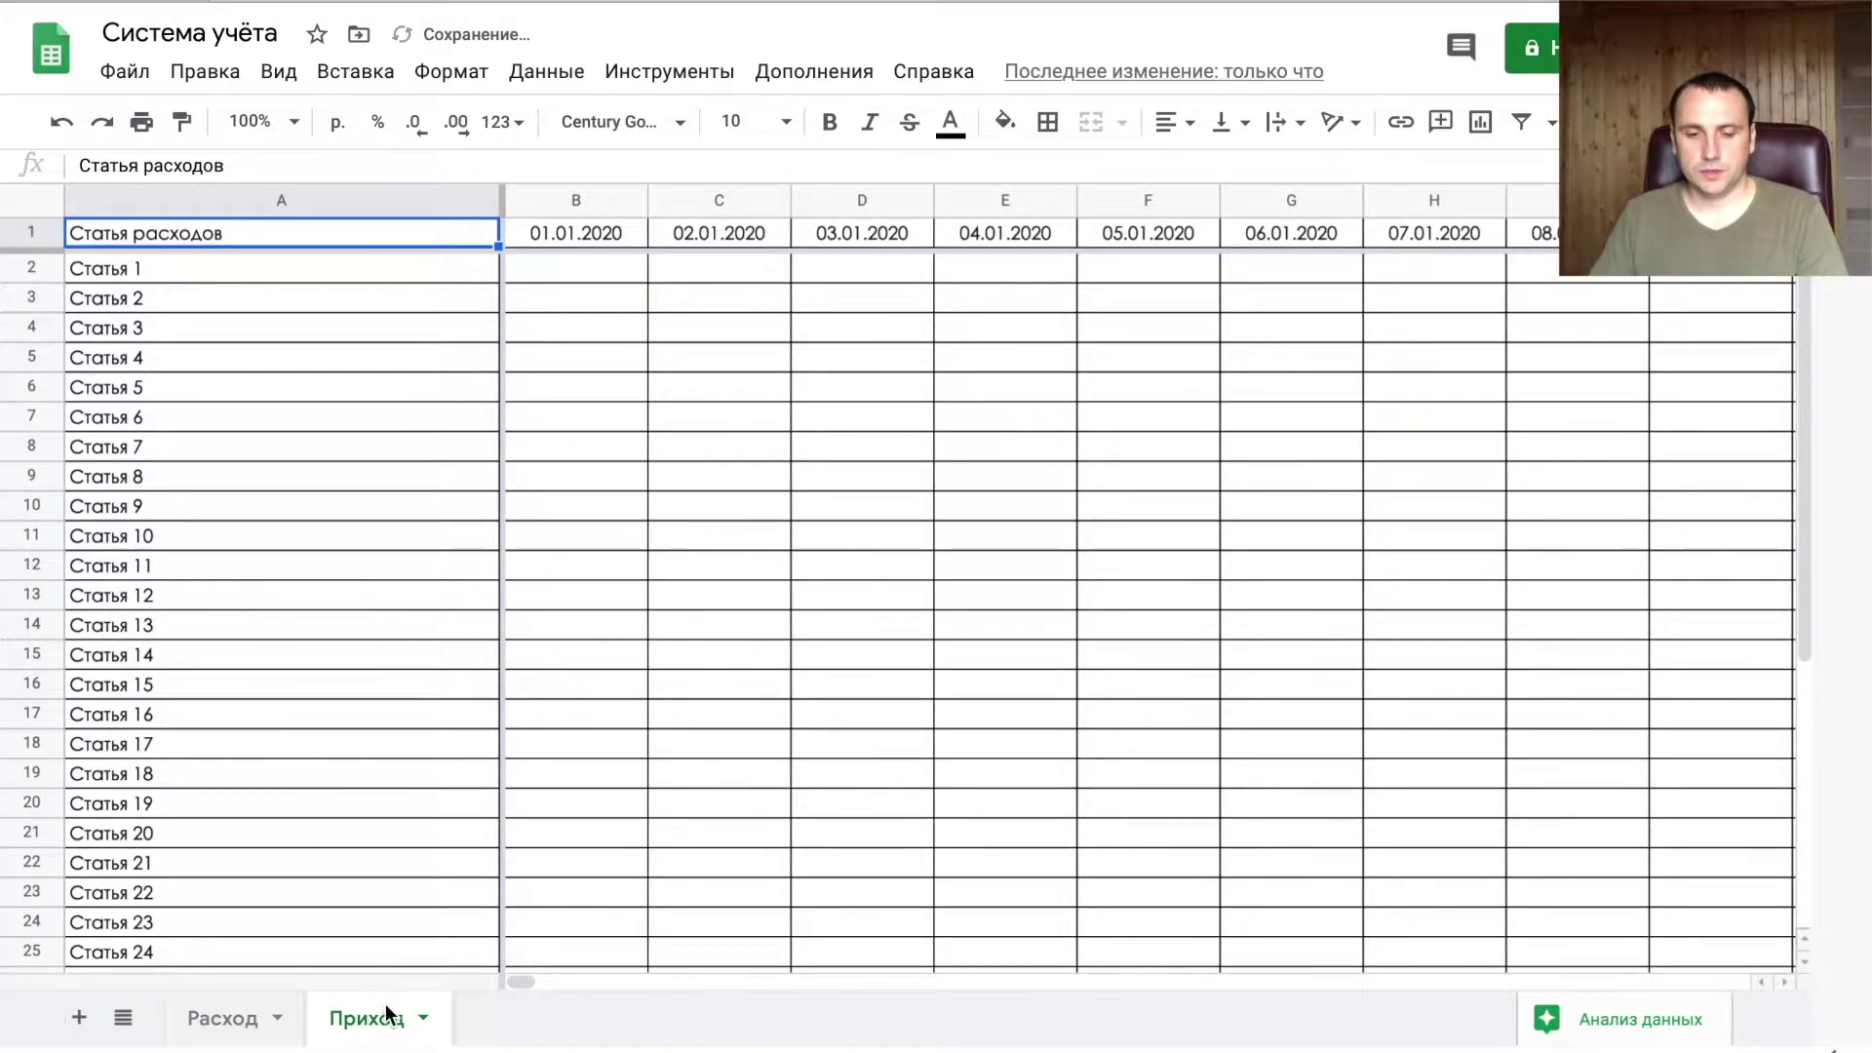
# - Set A1:A3 to 'Источник', 'Наличные' and 'Безналичные'
pyautogui.doubleClick(167, 166)
pyautogui.hotkey('ctrl', 'a')
pyautogui.write('И')
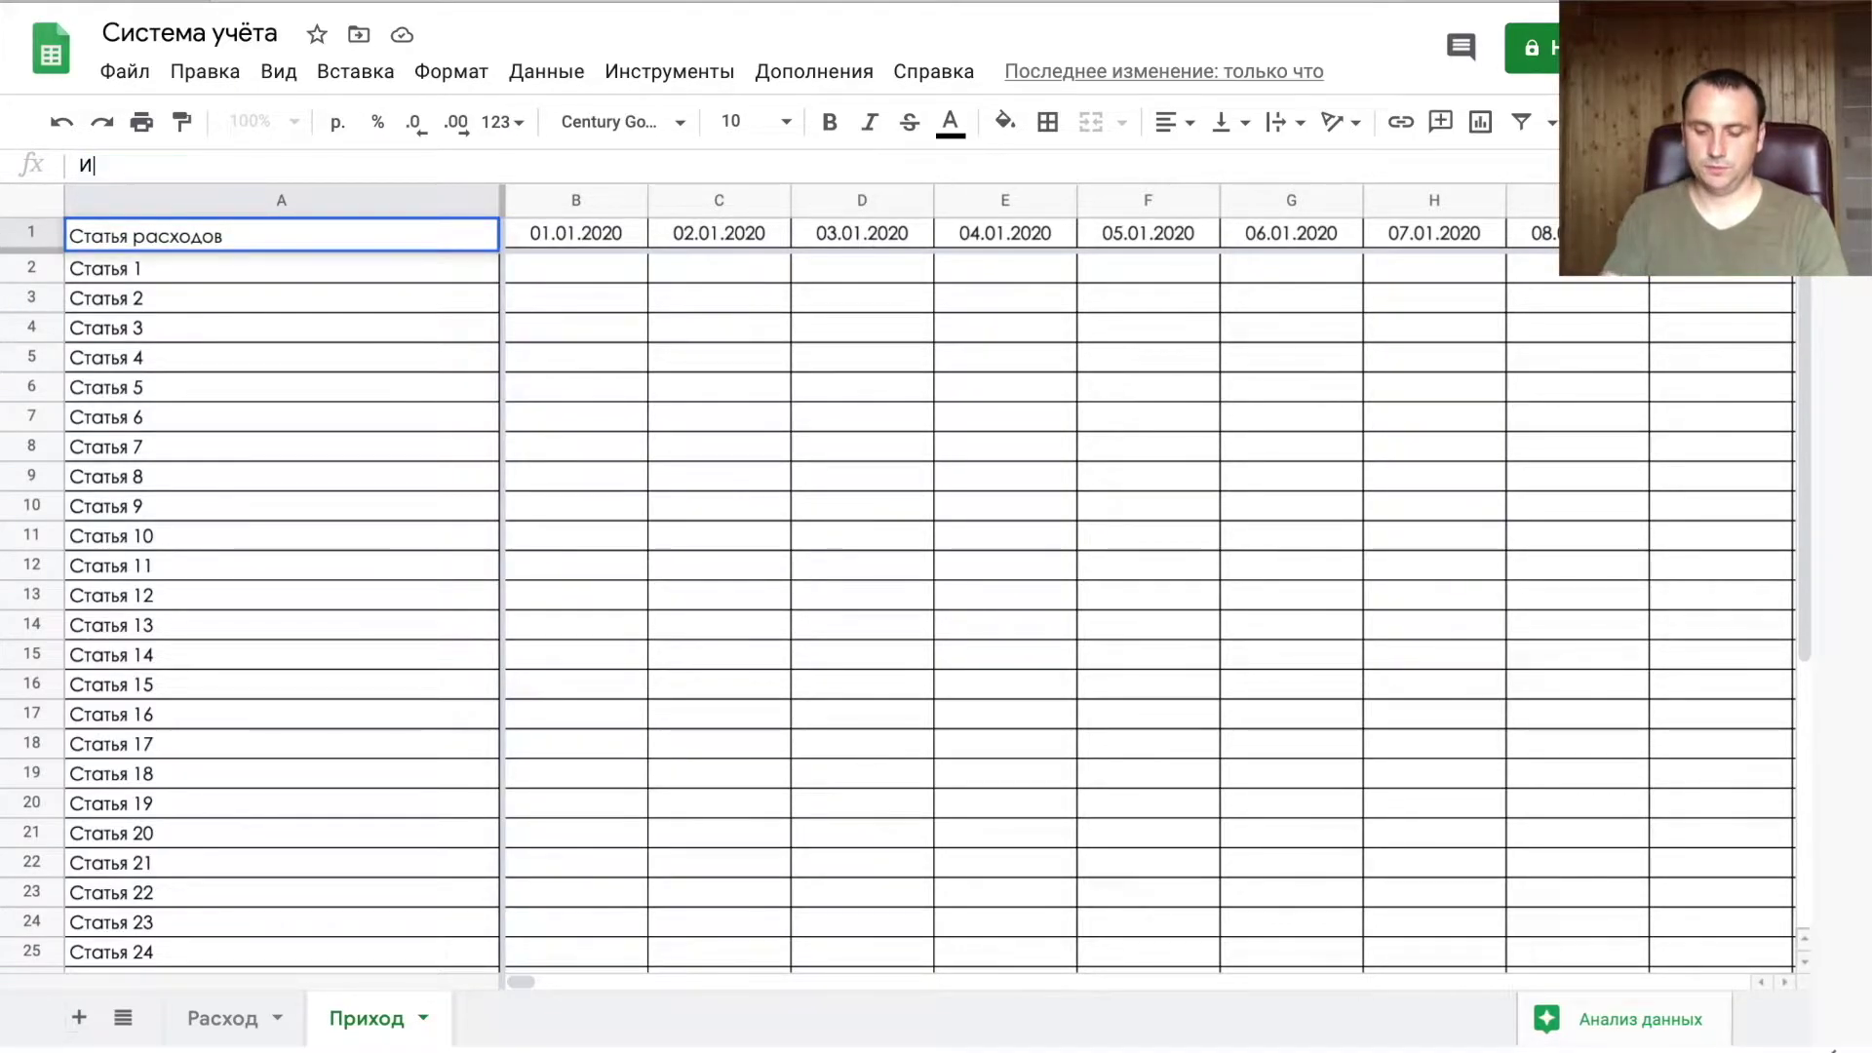
pyautogui.write('сточник')
pyautogui.press('Return')
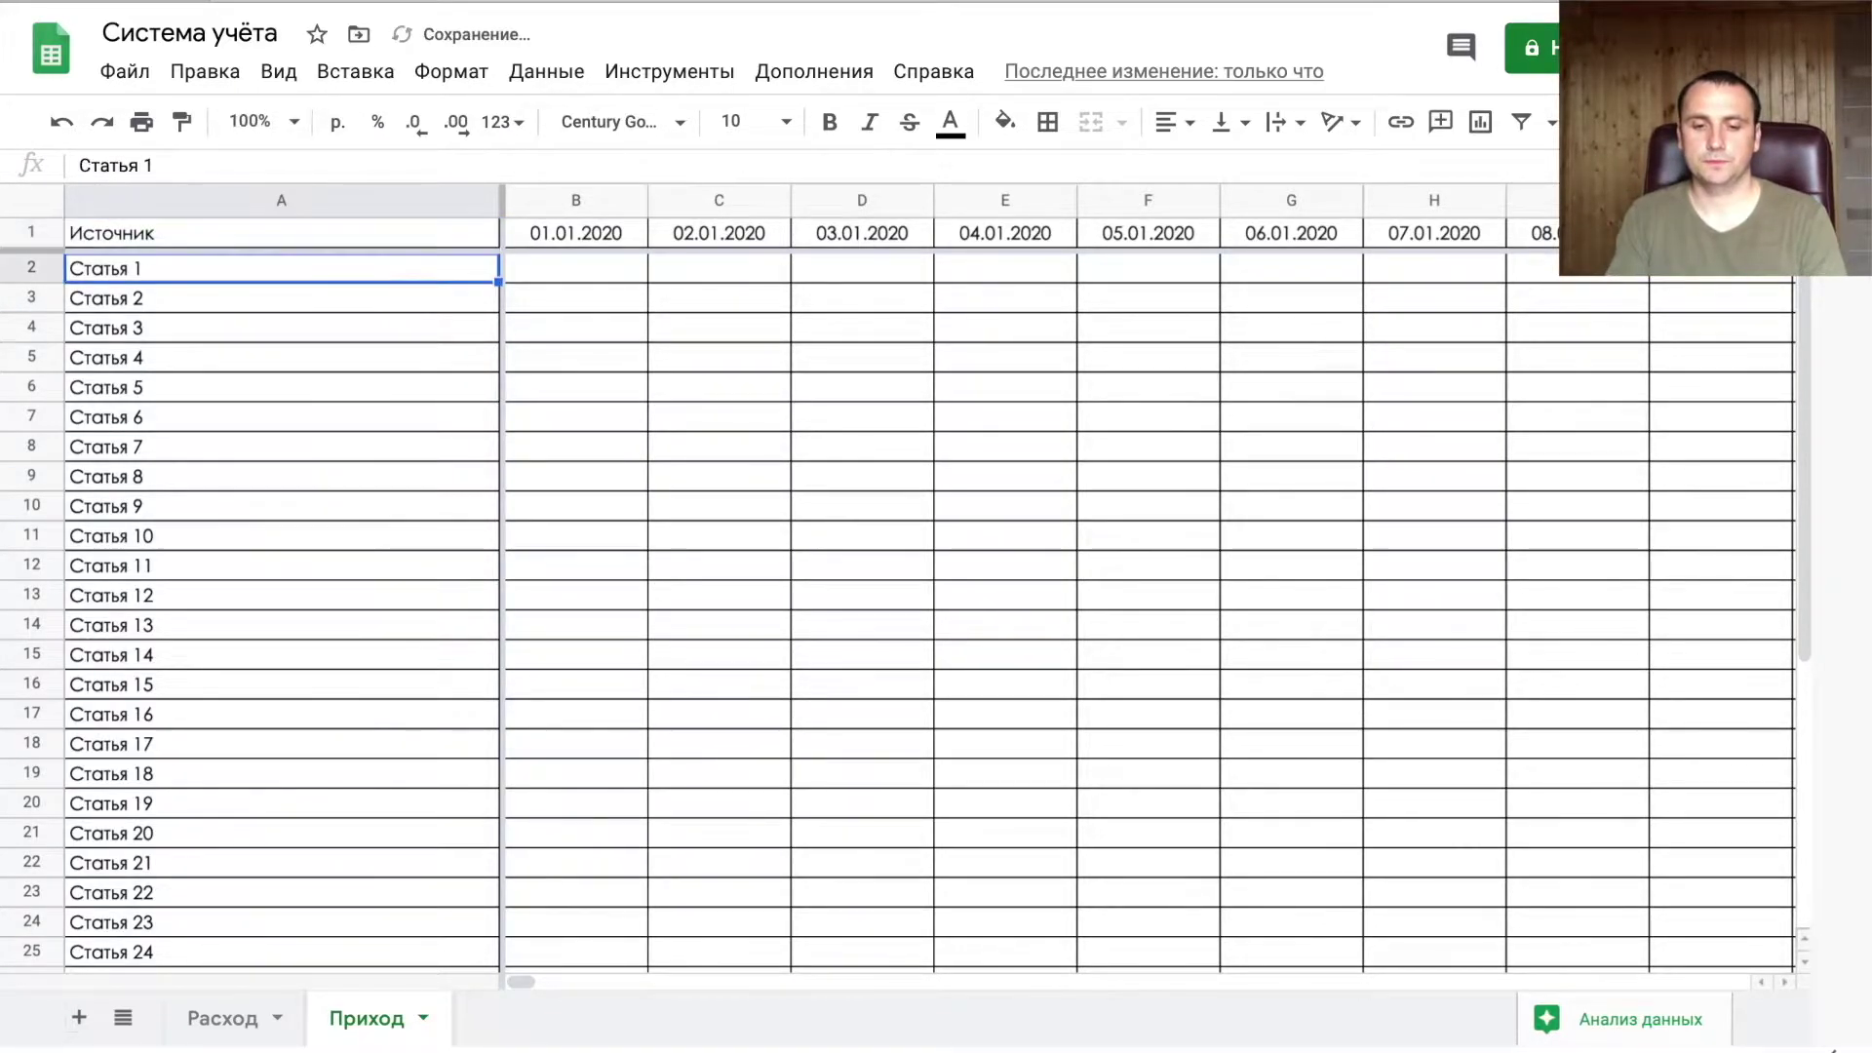
pyautogui.write('Наличные')
pyautogui.press('Return')
pyautogui.write('Безн')
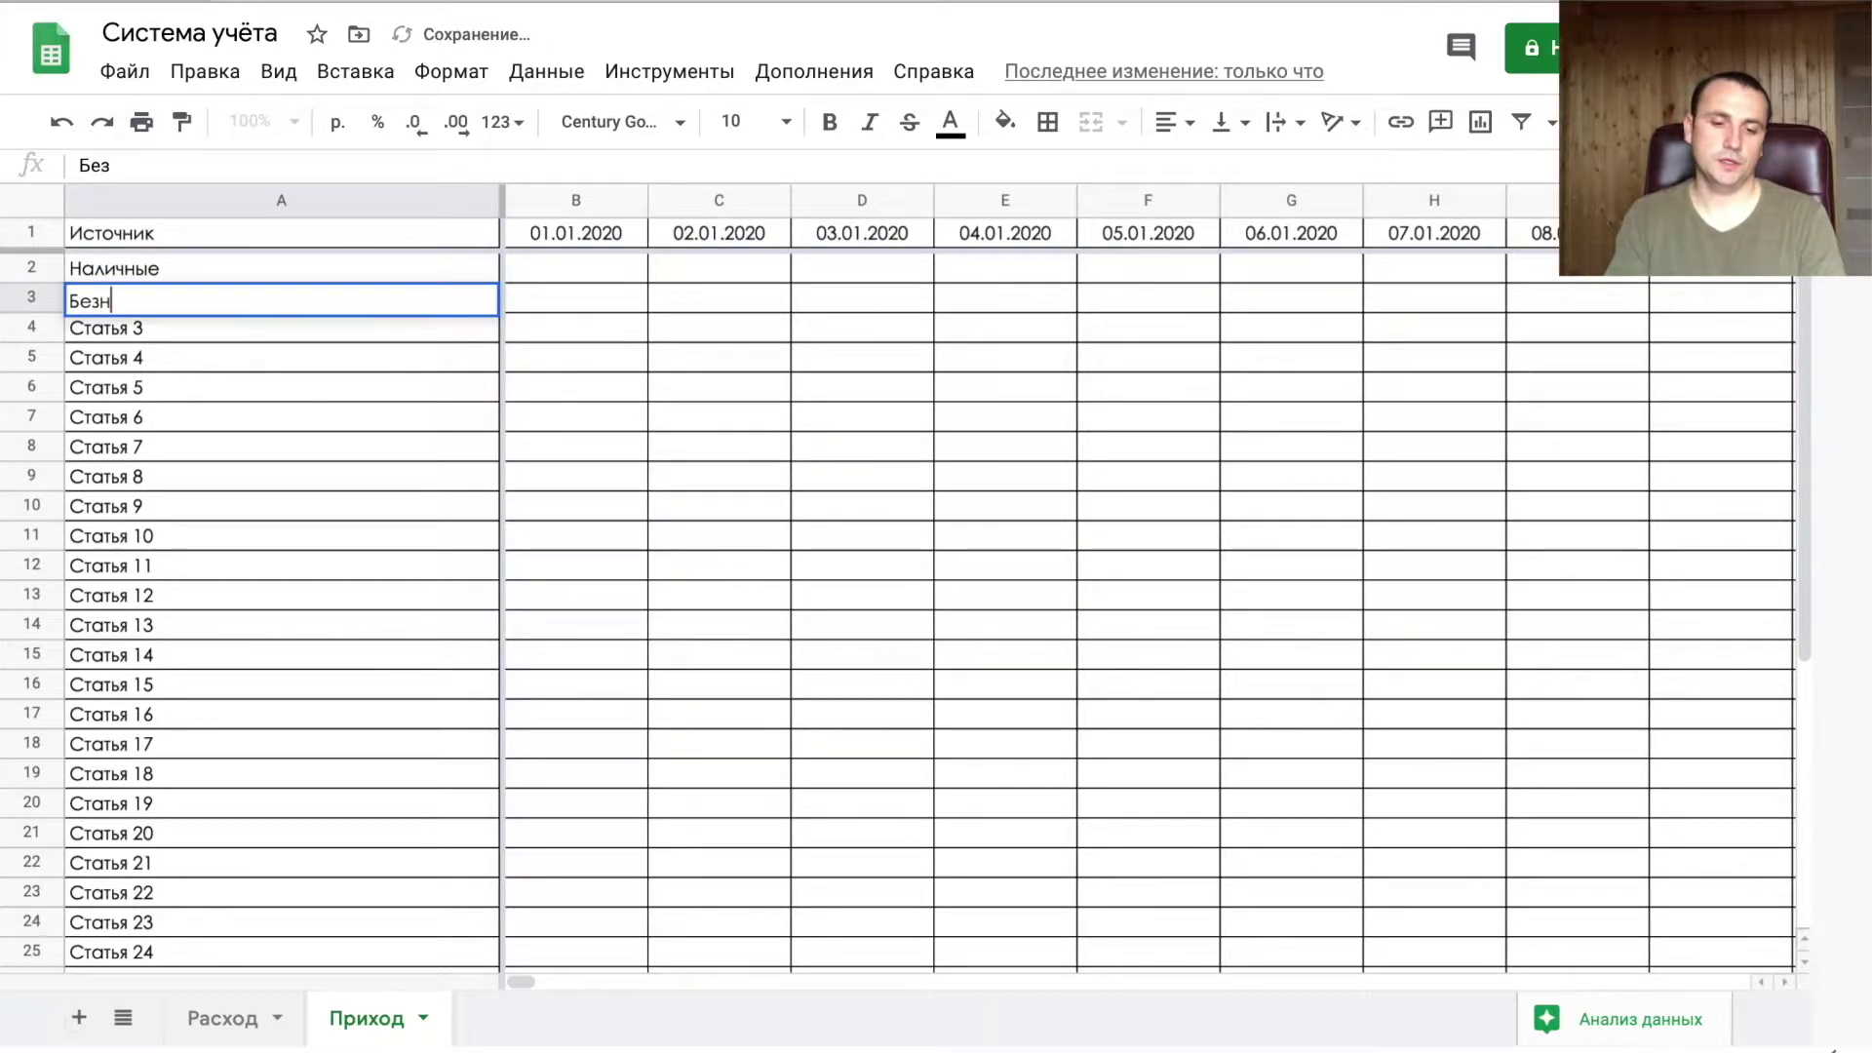
pyautogui.write('аличн')
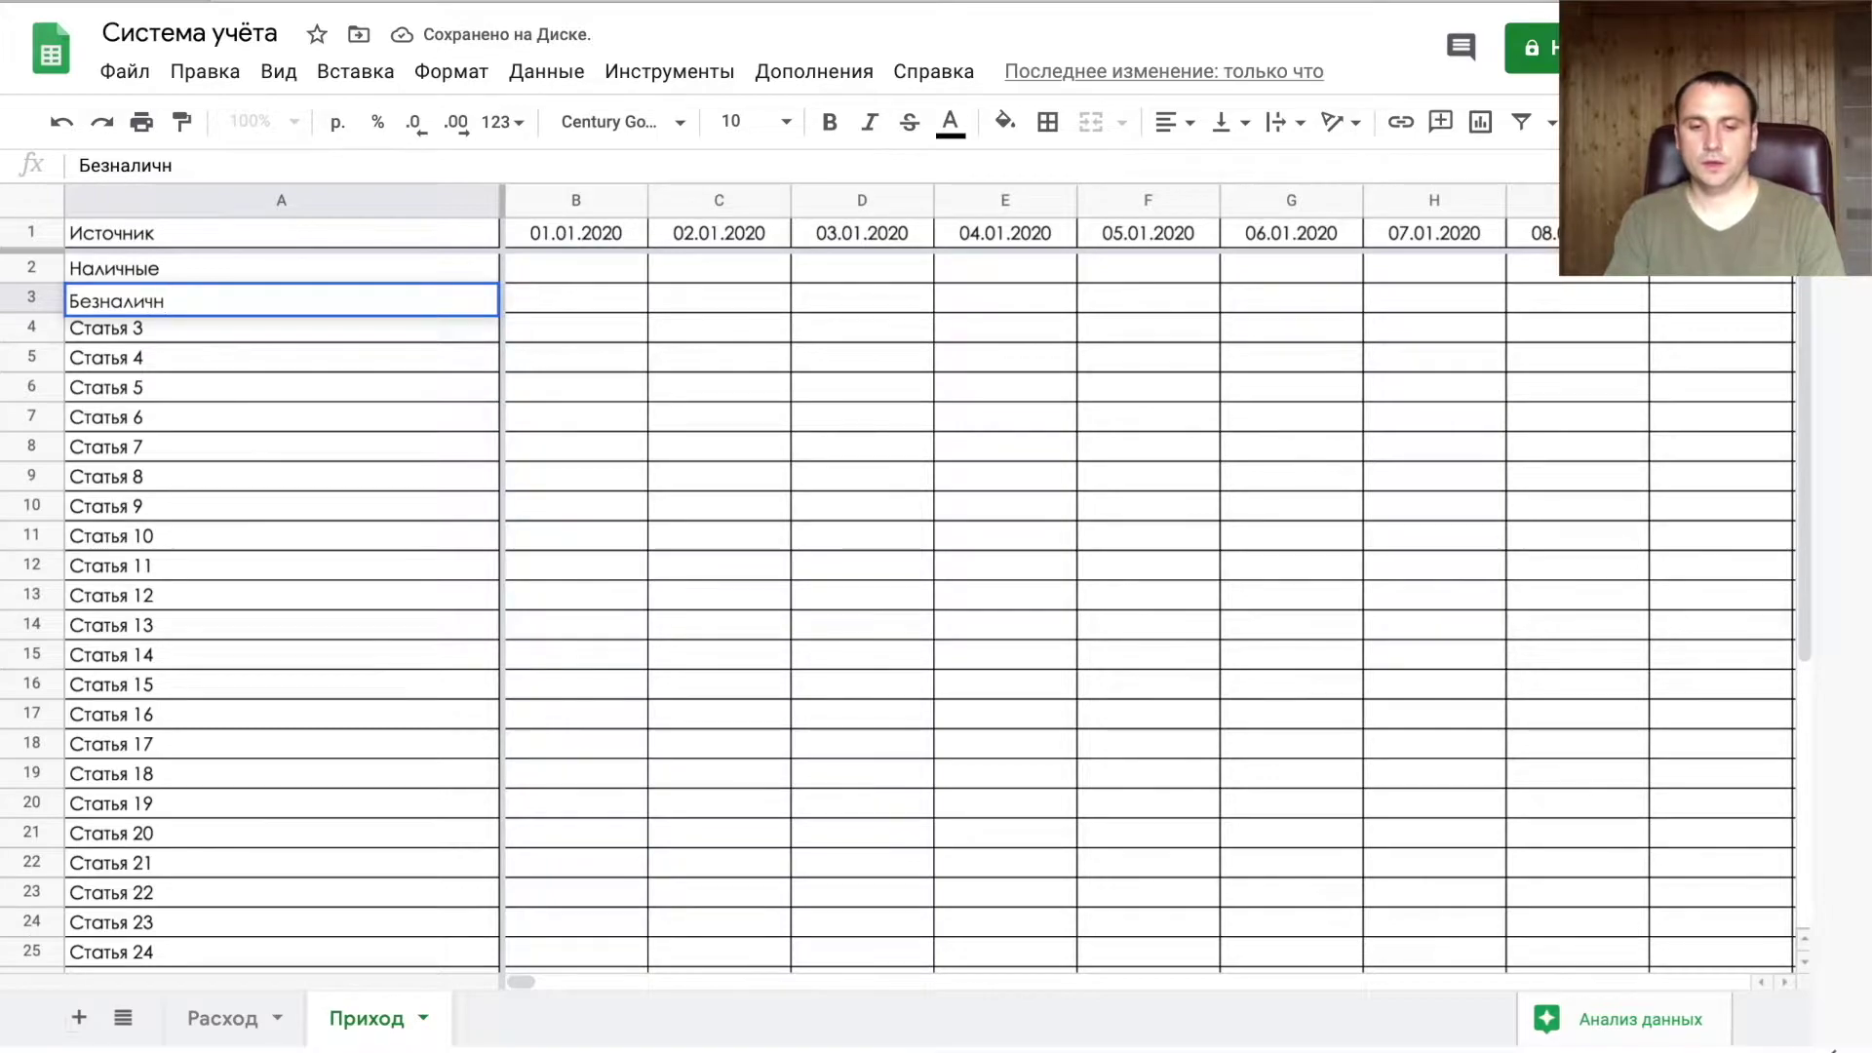
pyautogui.write('ые')
pyautogui.press('Return')
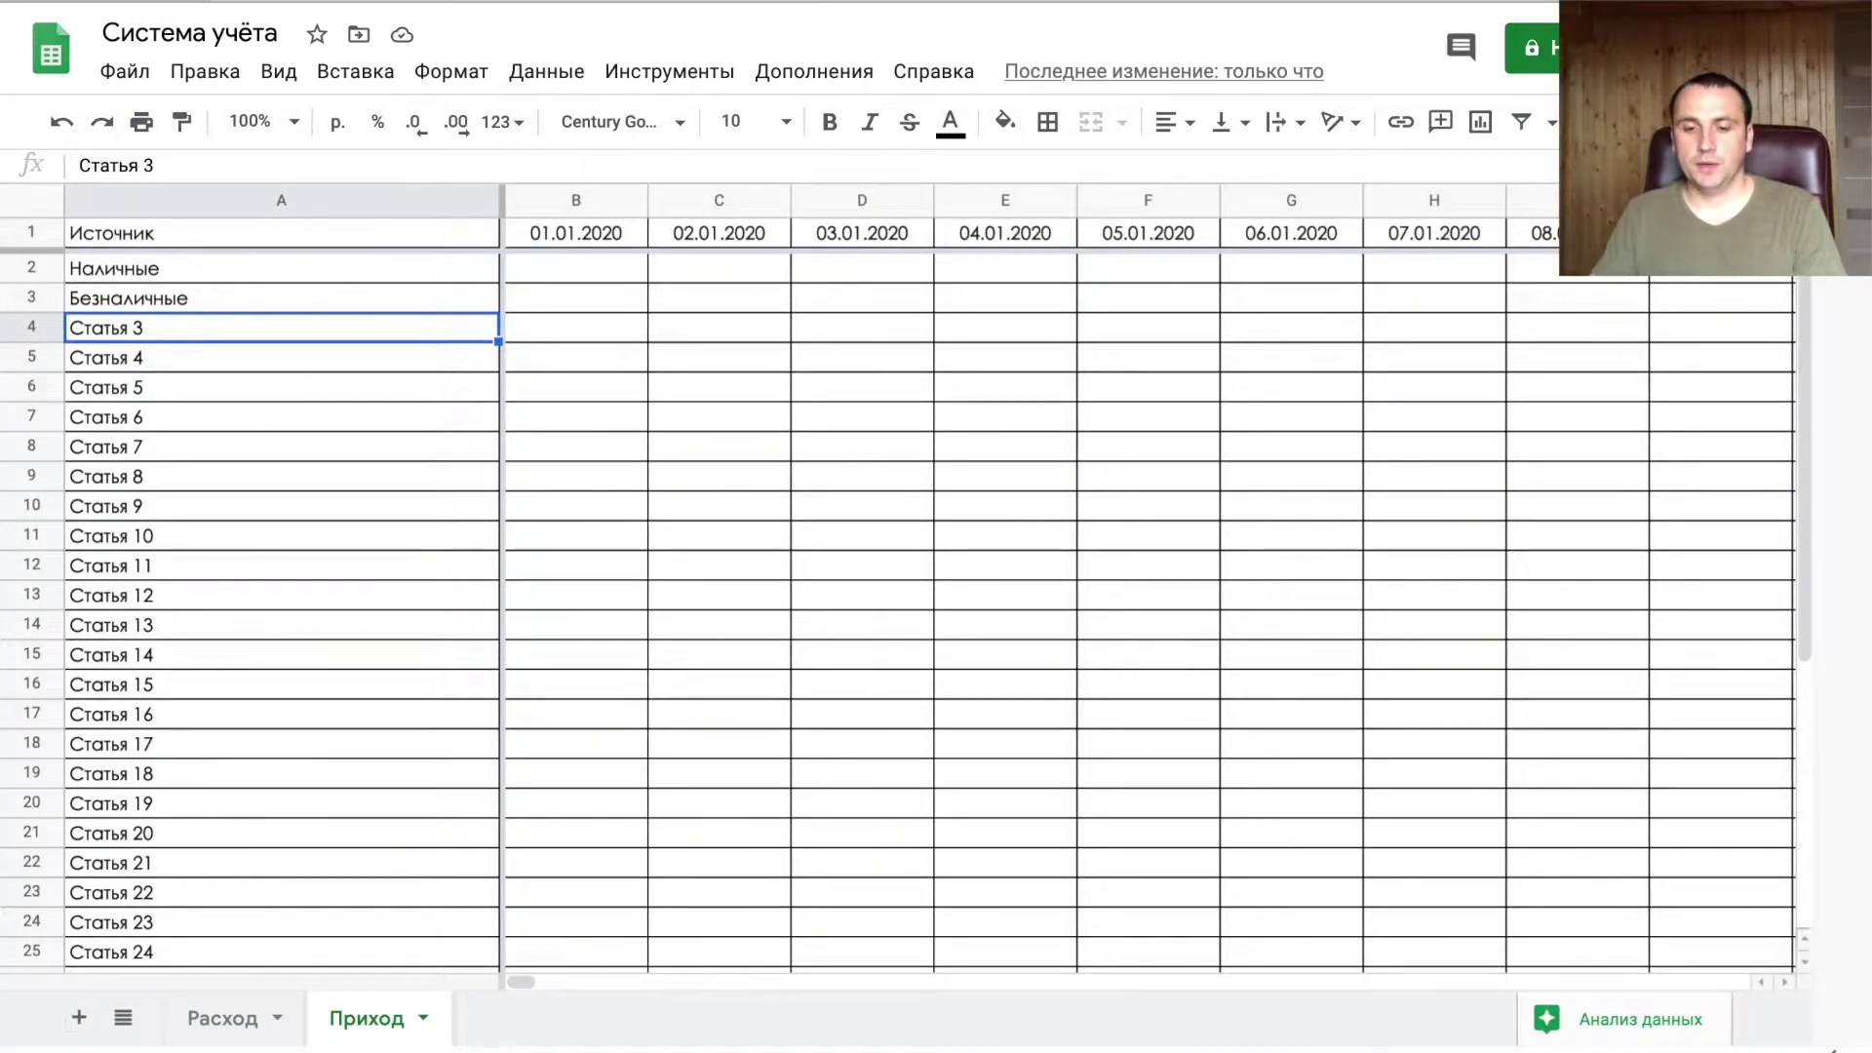
# - Delete the leftover placeholder rows 4–31, then the empty rows 4–11
pyautogui.hotkey('ctrl', 'shift', 'Right')
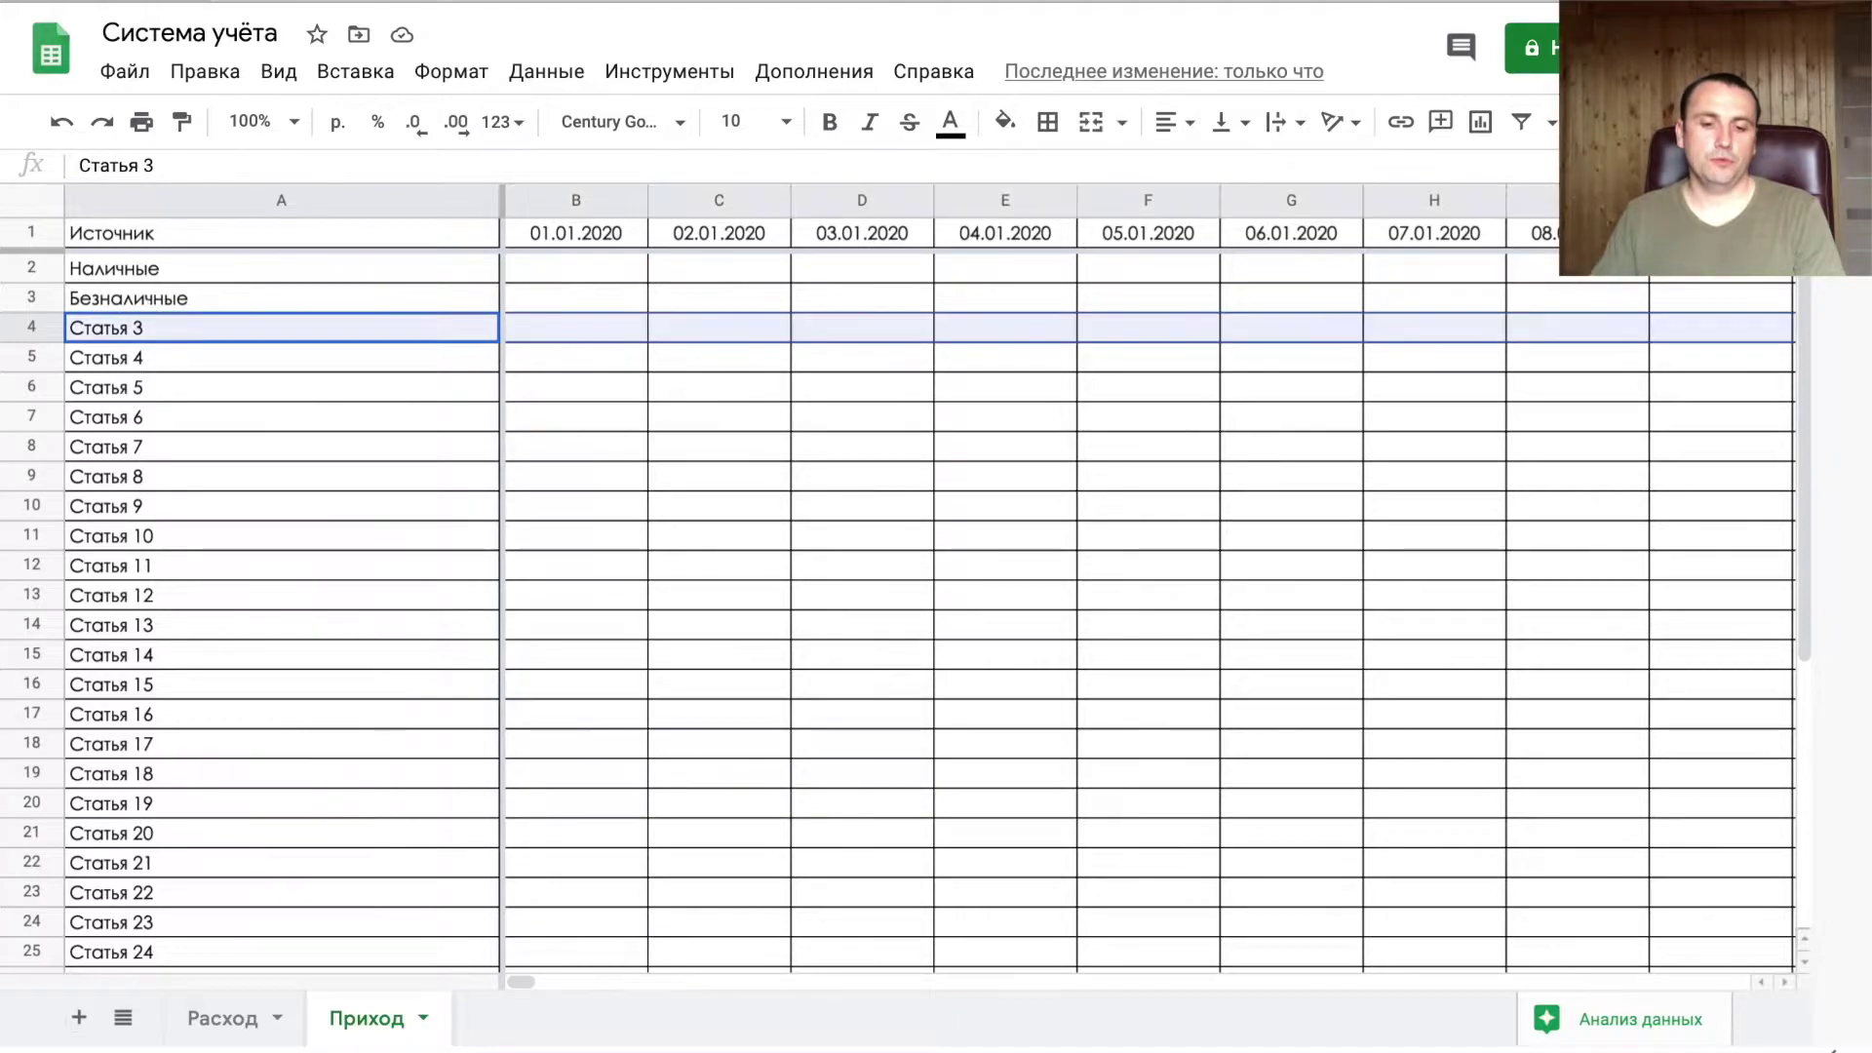
pyautogui.hotkey('ctrl', 'shift', 'Down')
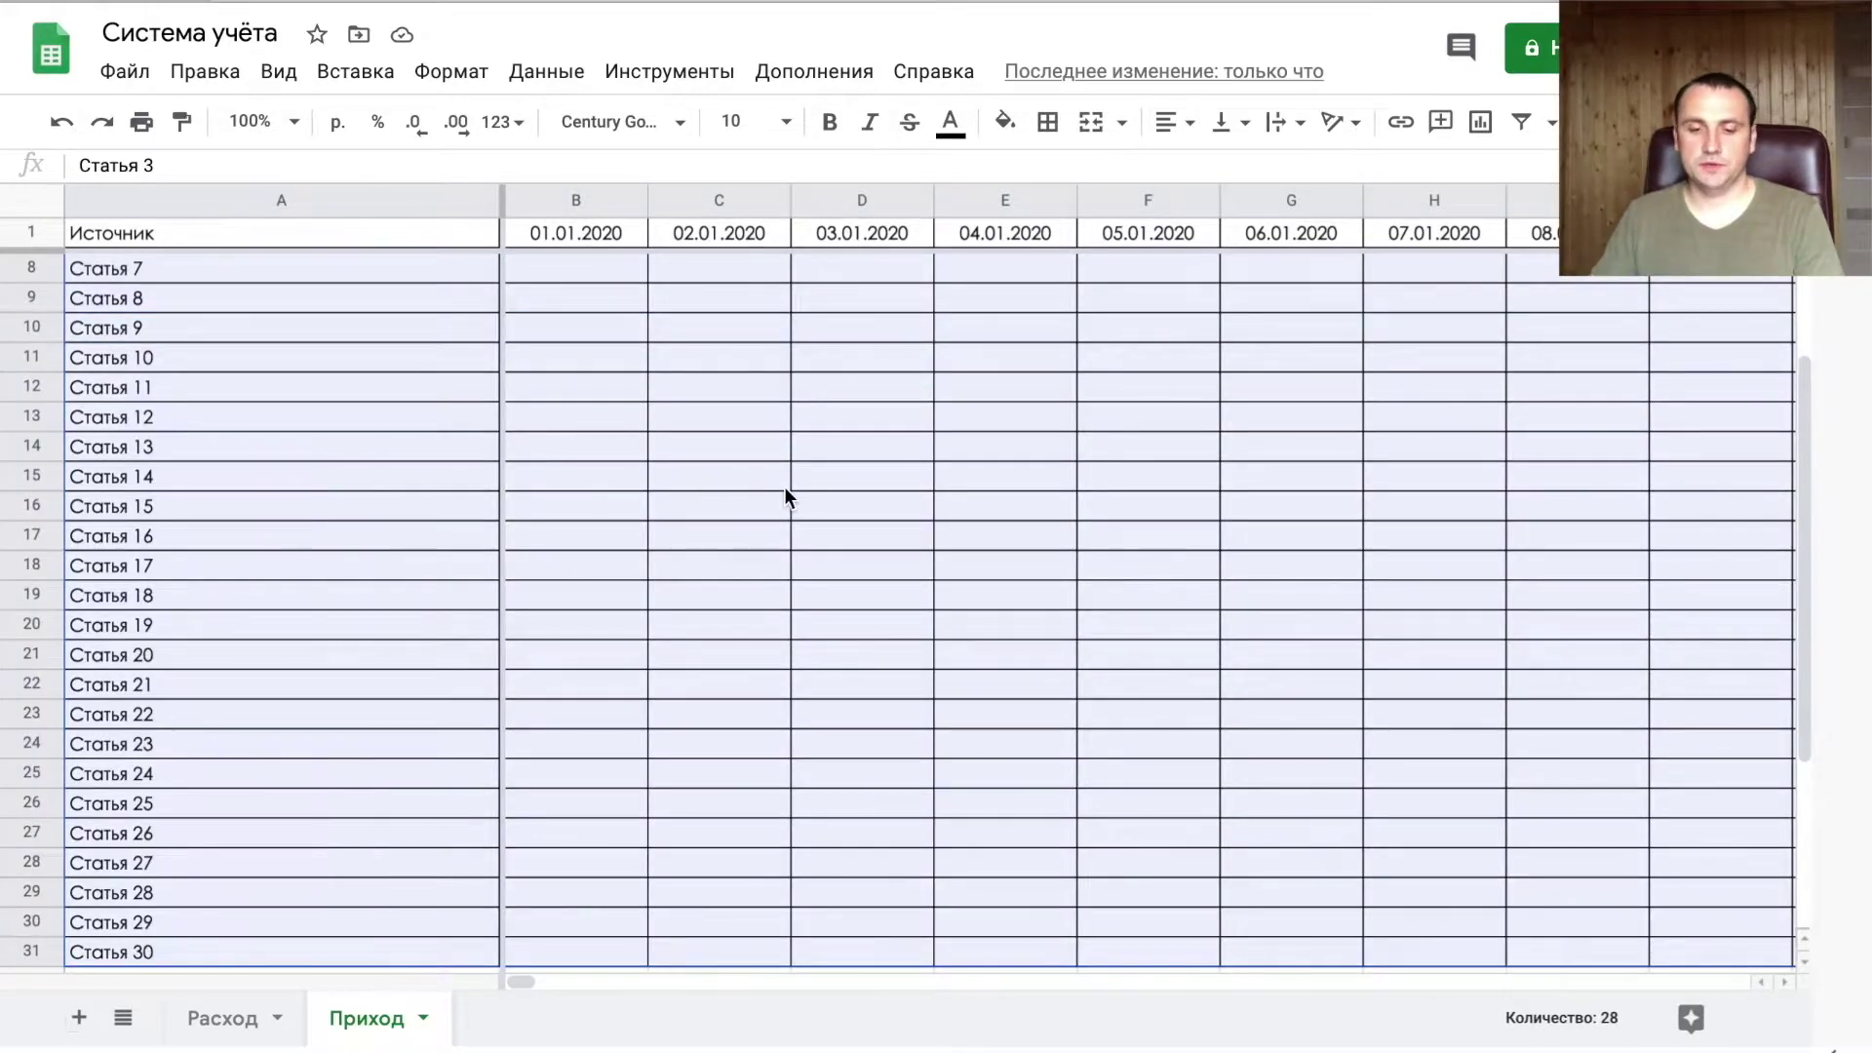
pyautogui.rightClick(783, 487)
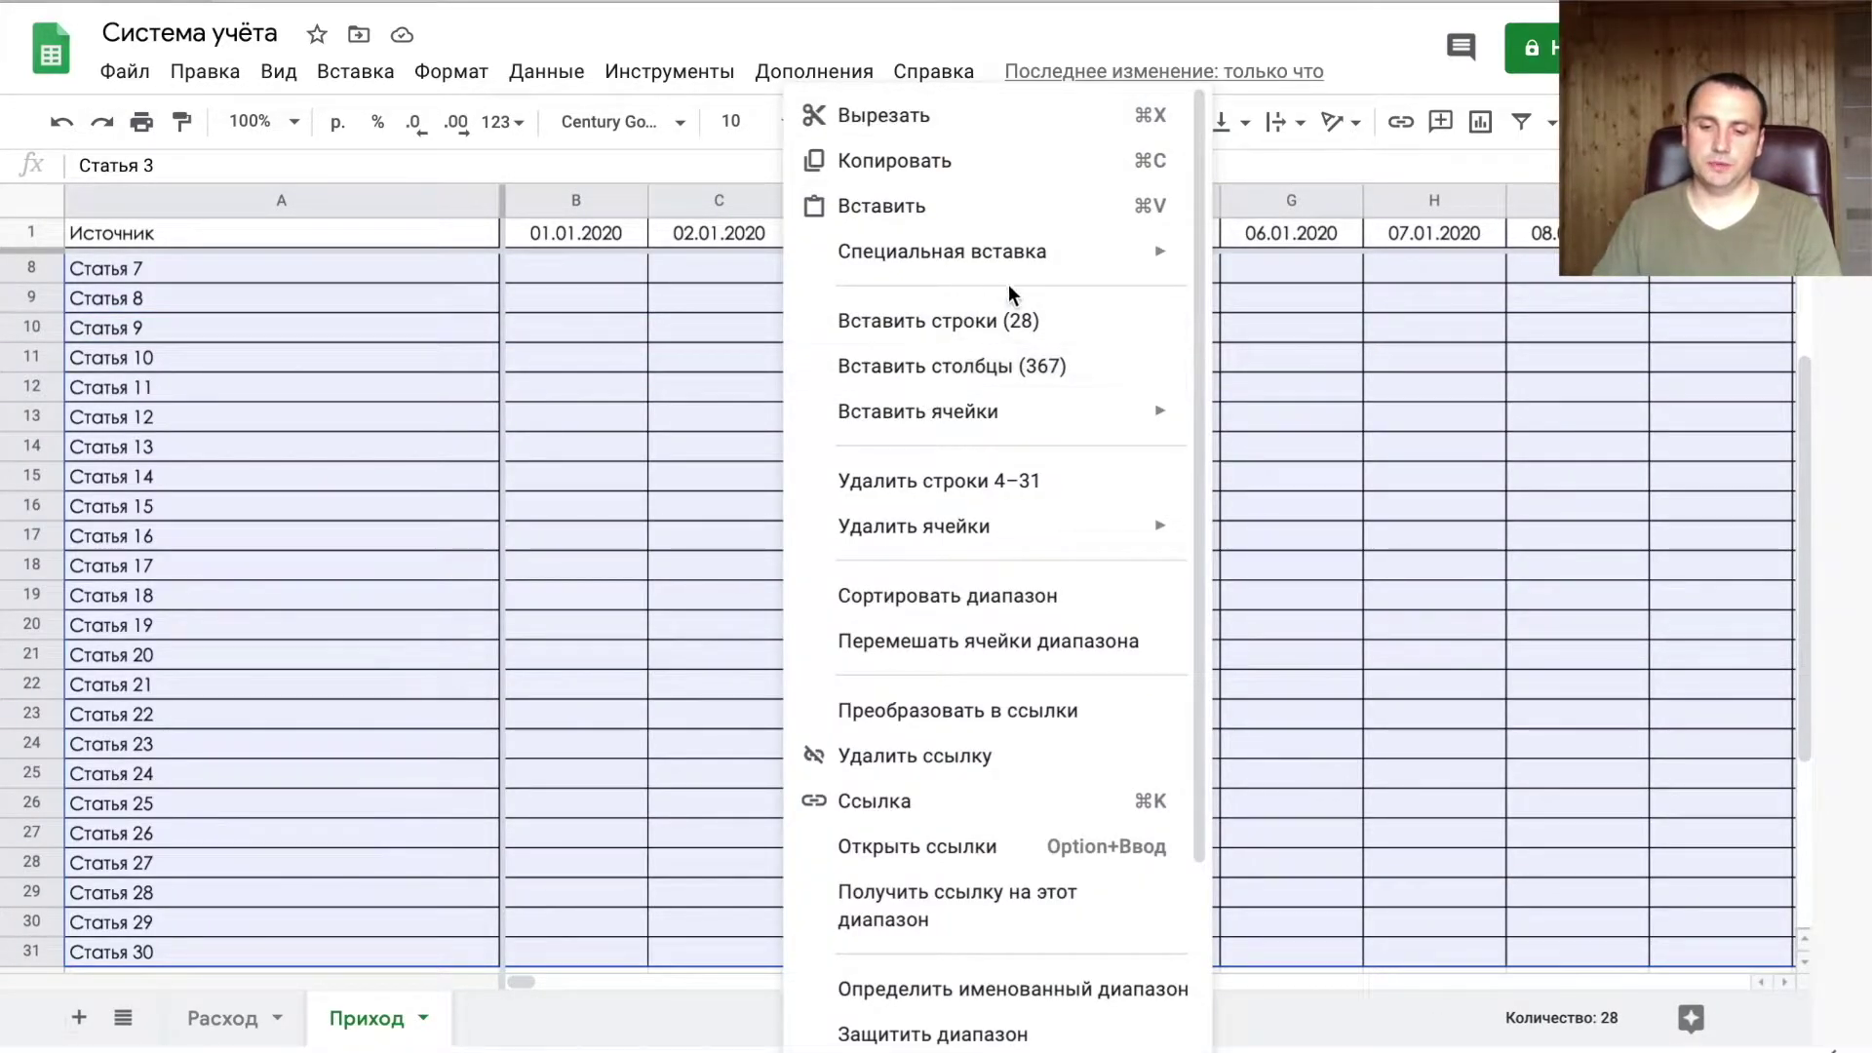
pyautogui.click(1004, 481)
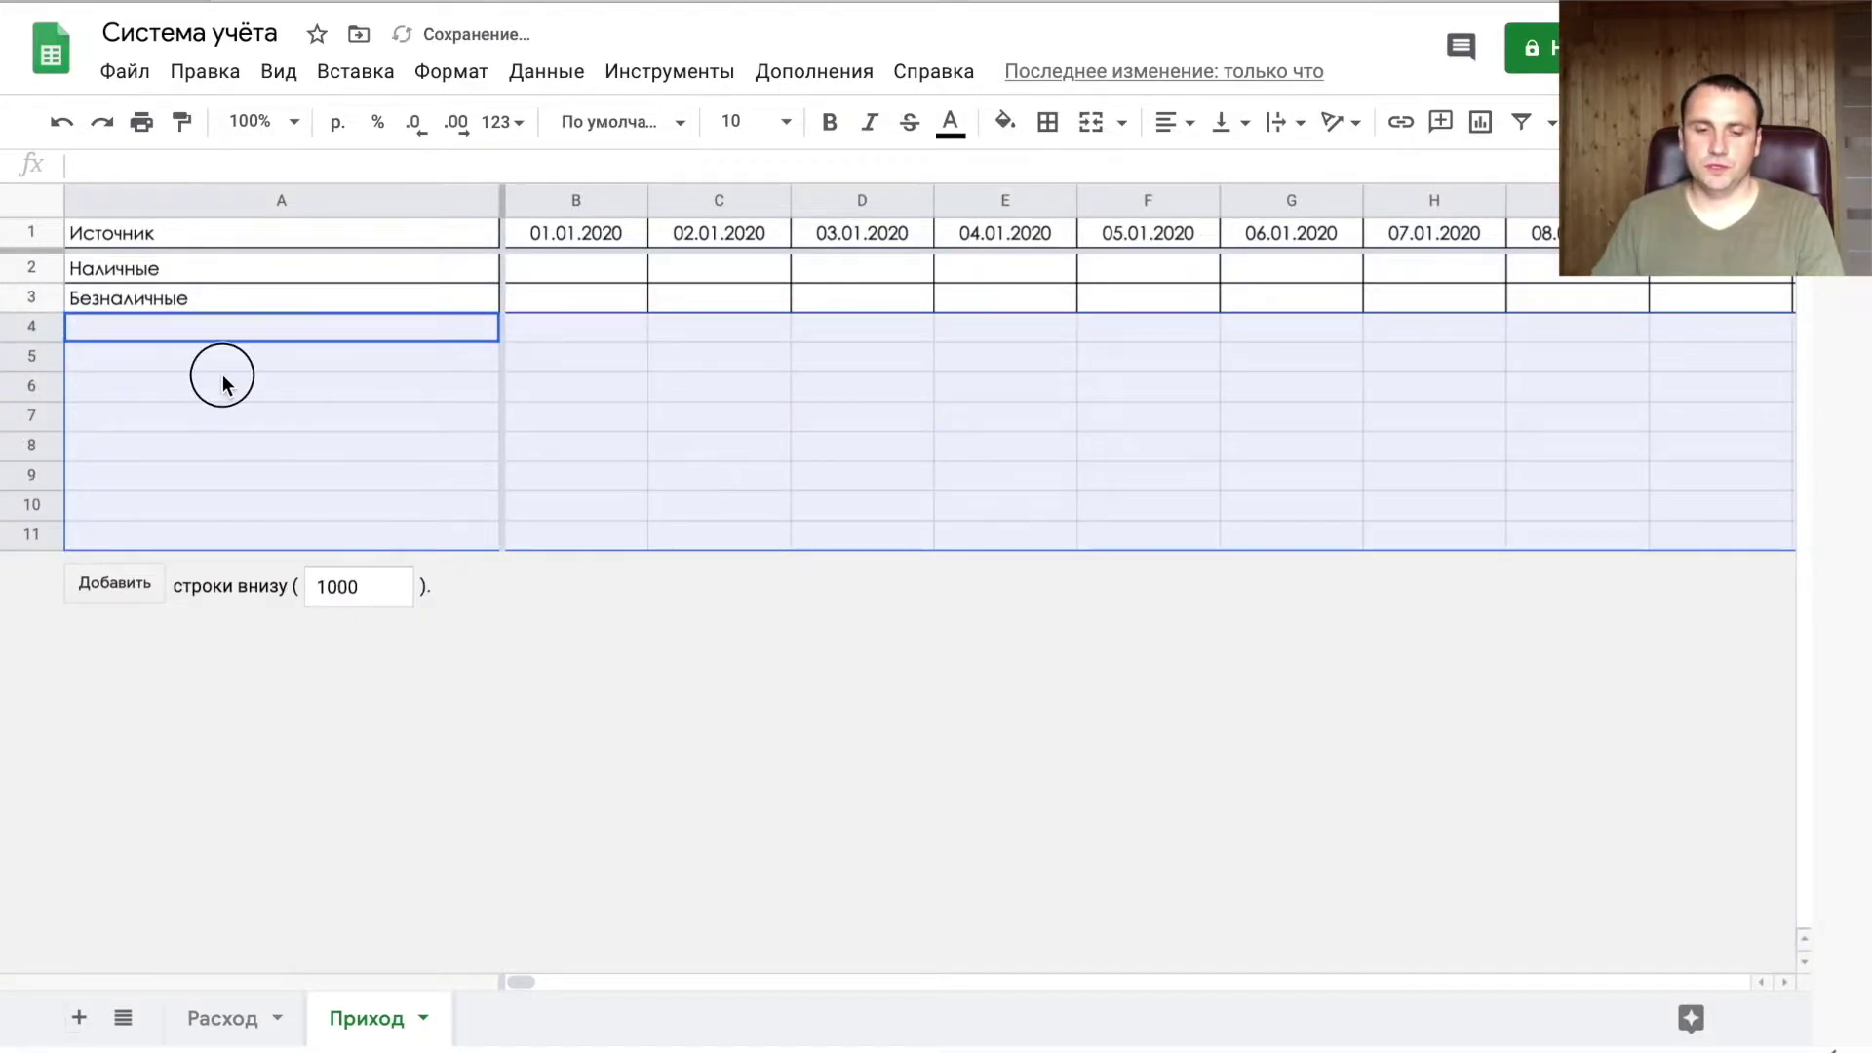
pyautogui.click(216, 375)
pyautogui.moveTo(28, 327); pyautogui.dragTo(172, 546)
pyautogui.rightClick(517, 483)
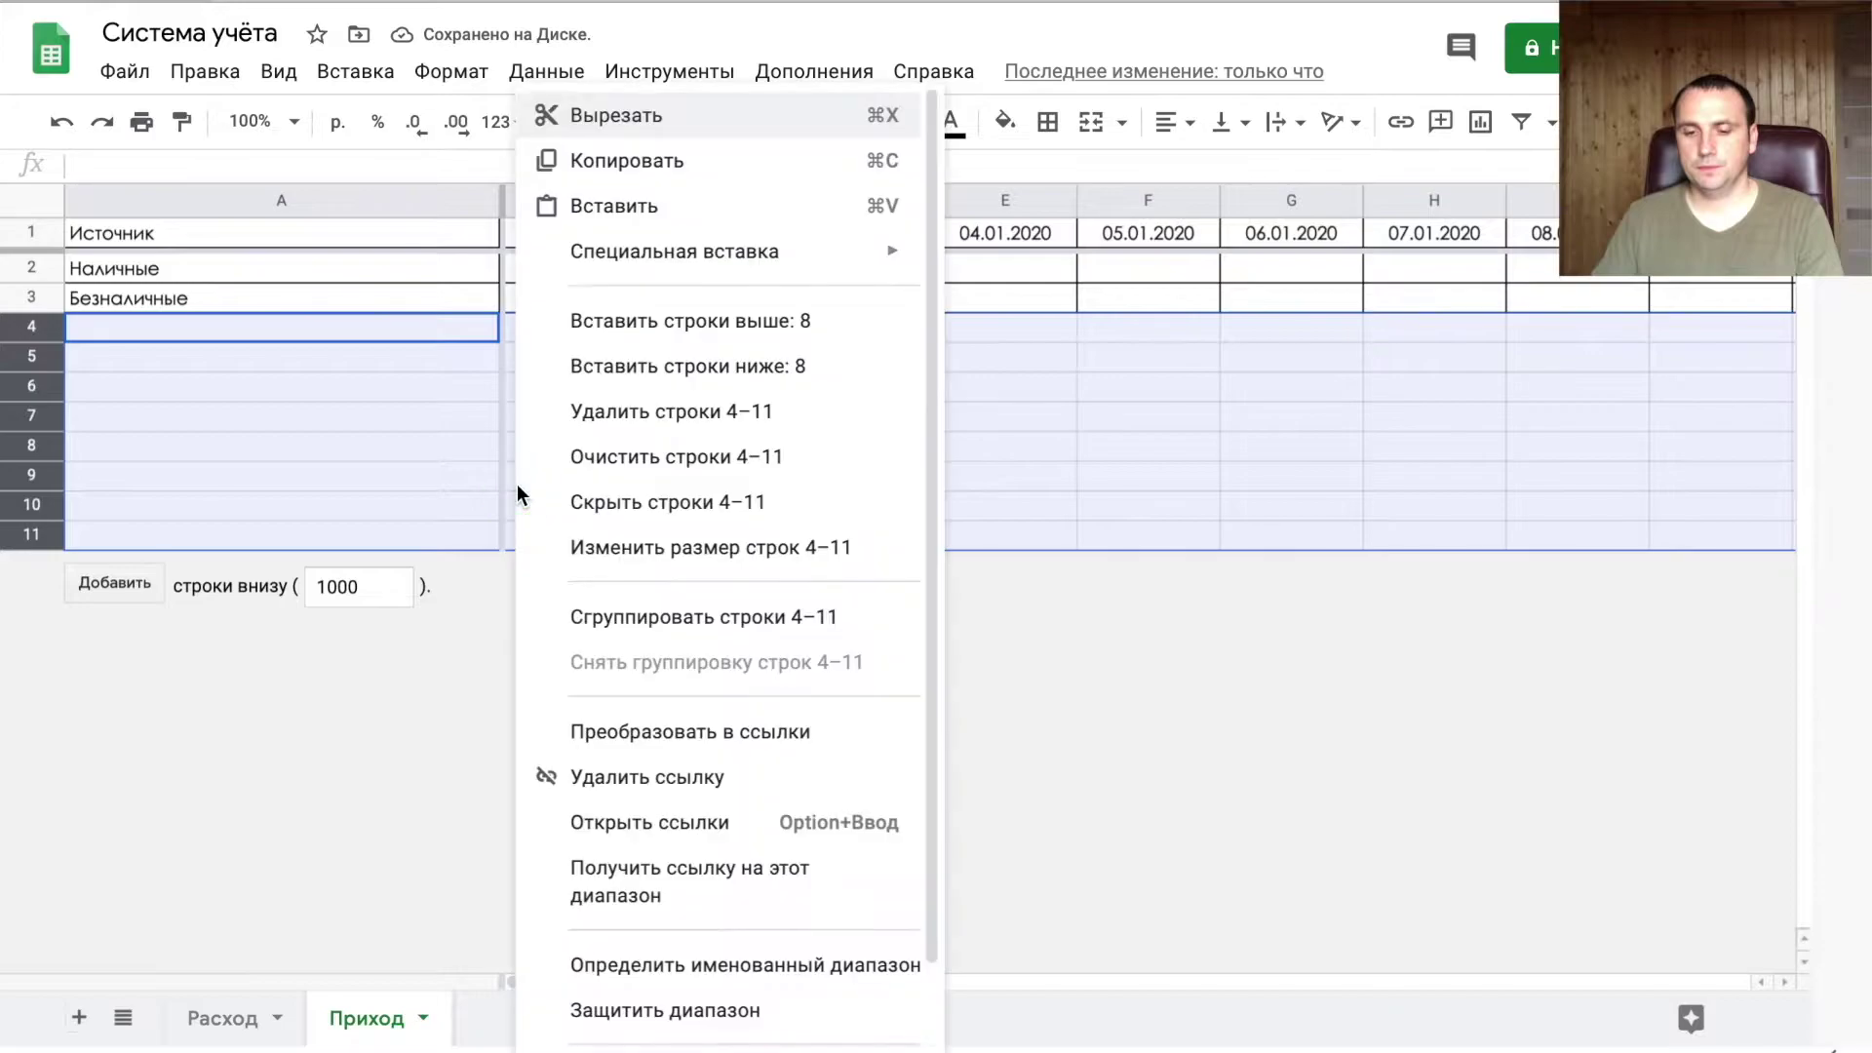
pyautogui.click(609, 410)
pyautogui.click(564, 266)
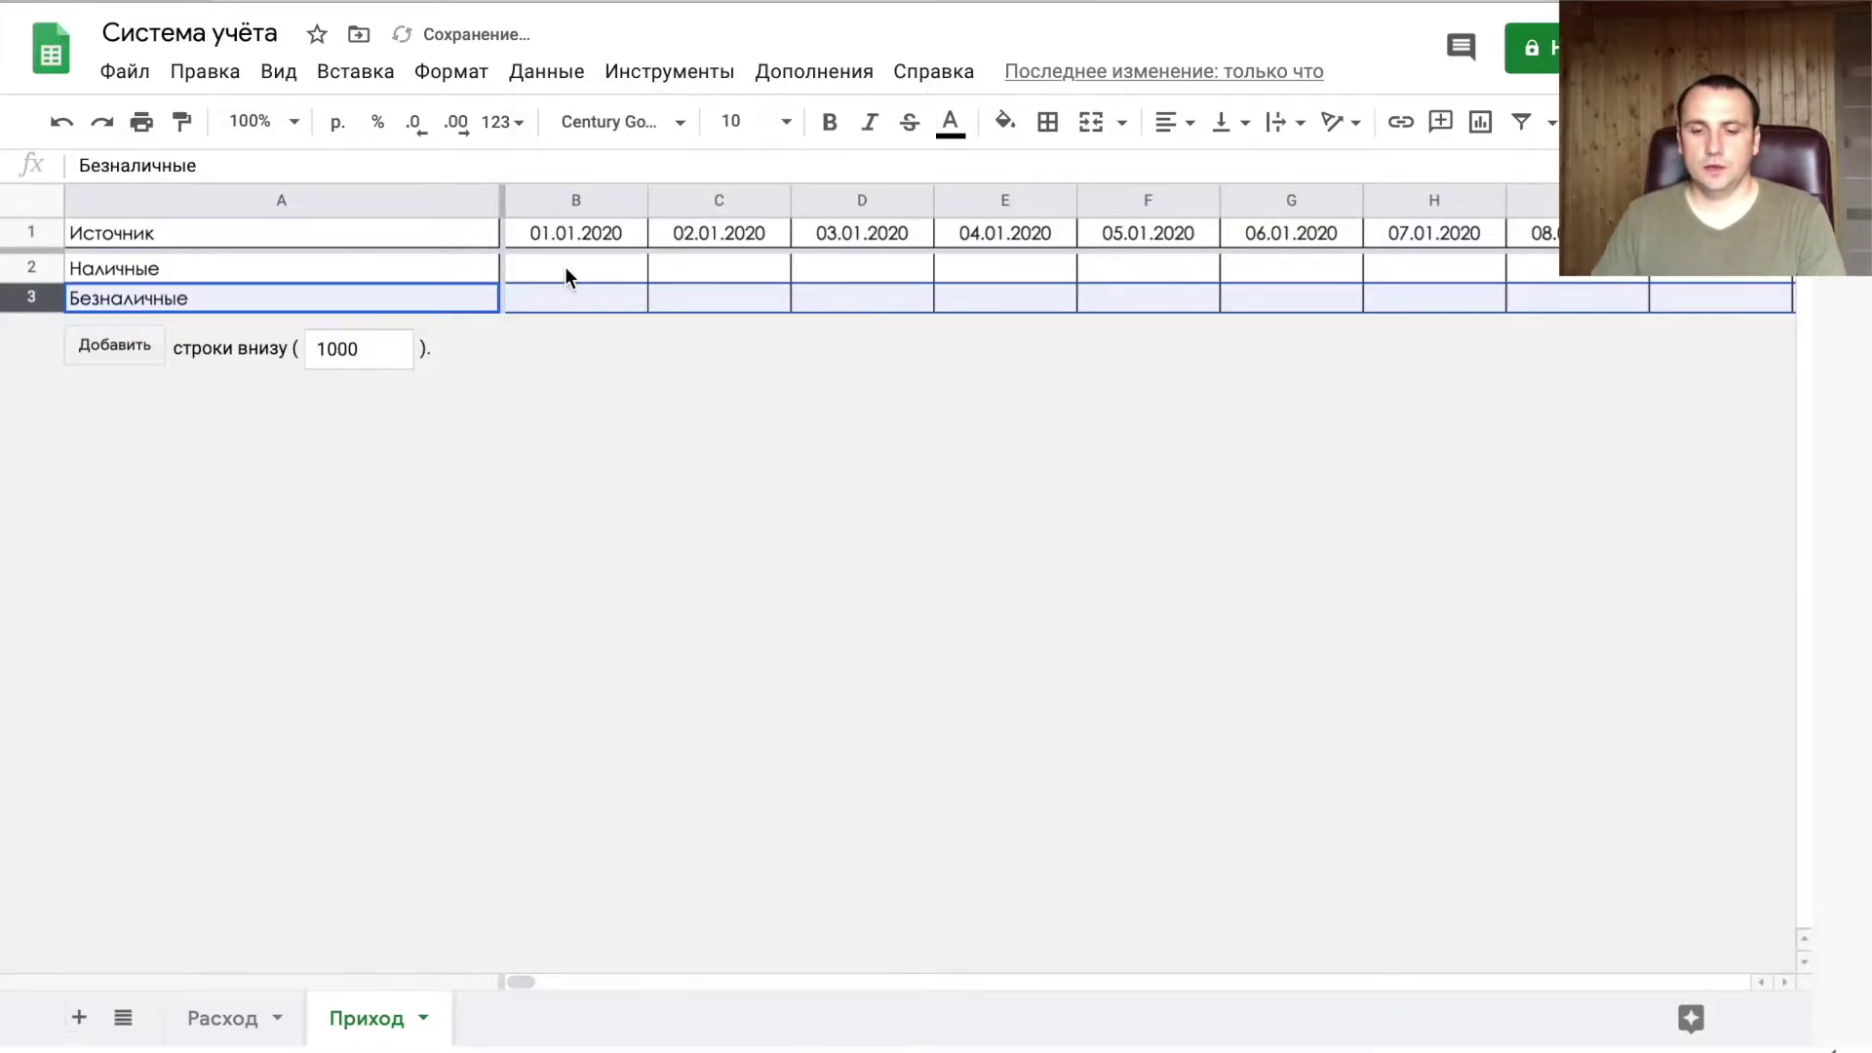
pyautogui.click(635, 290)
pyautogui.hscroll(20, 635, 290)
pyautogui.hscroll(20, 635, 290)
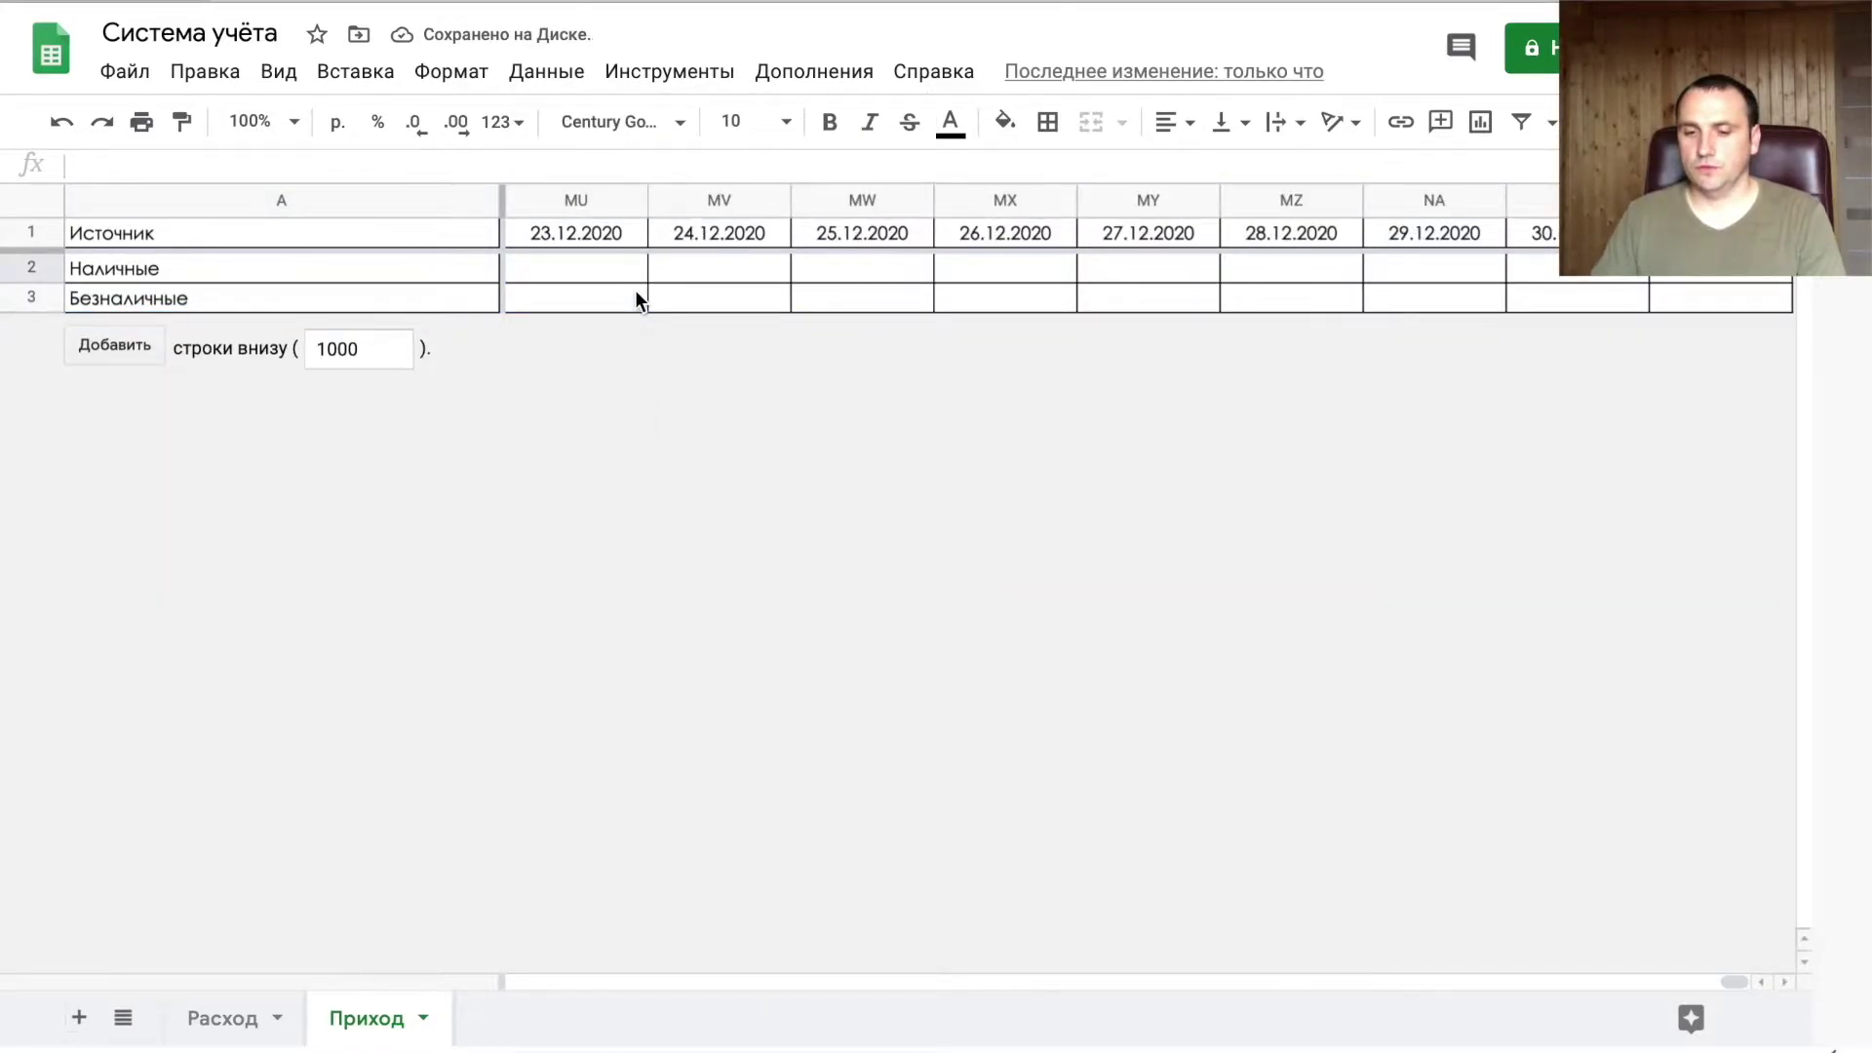
pyautogui.hscroll(-20, 634, 289)
pyautogui.hscroll(-15, 635, 290)
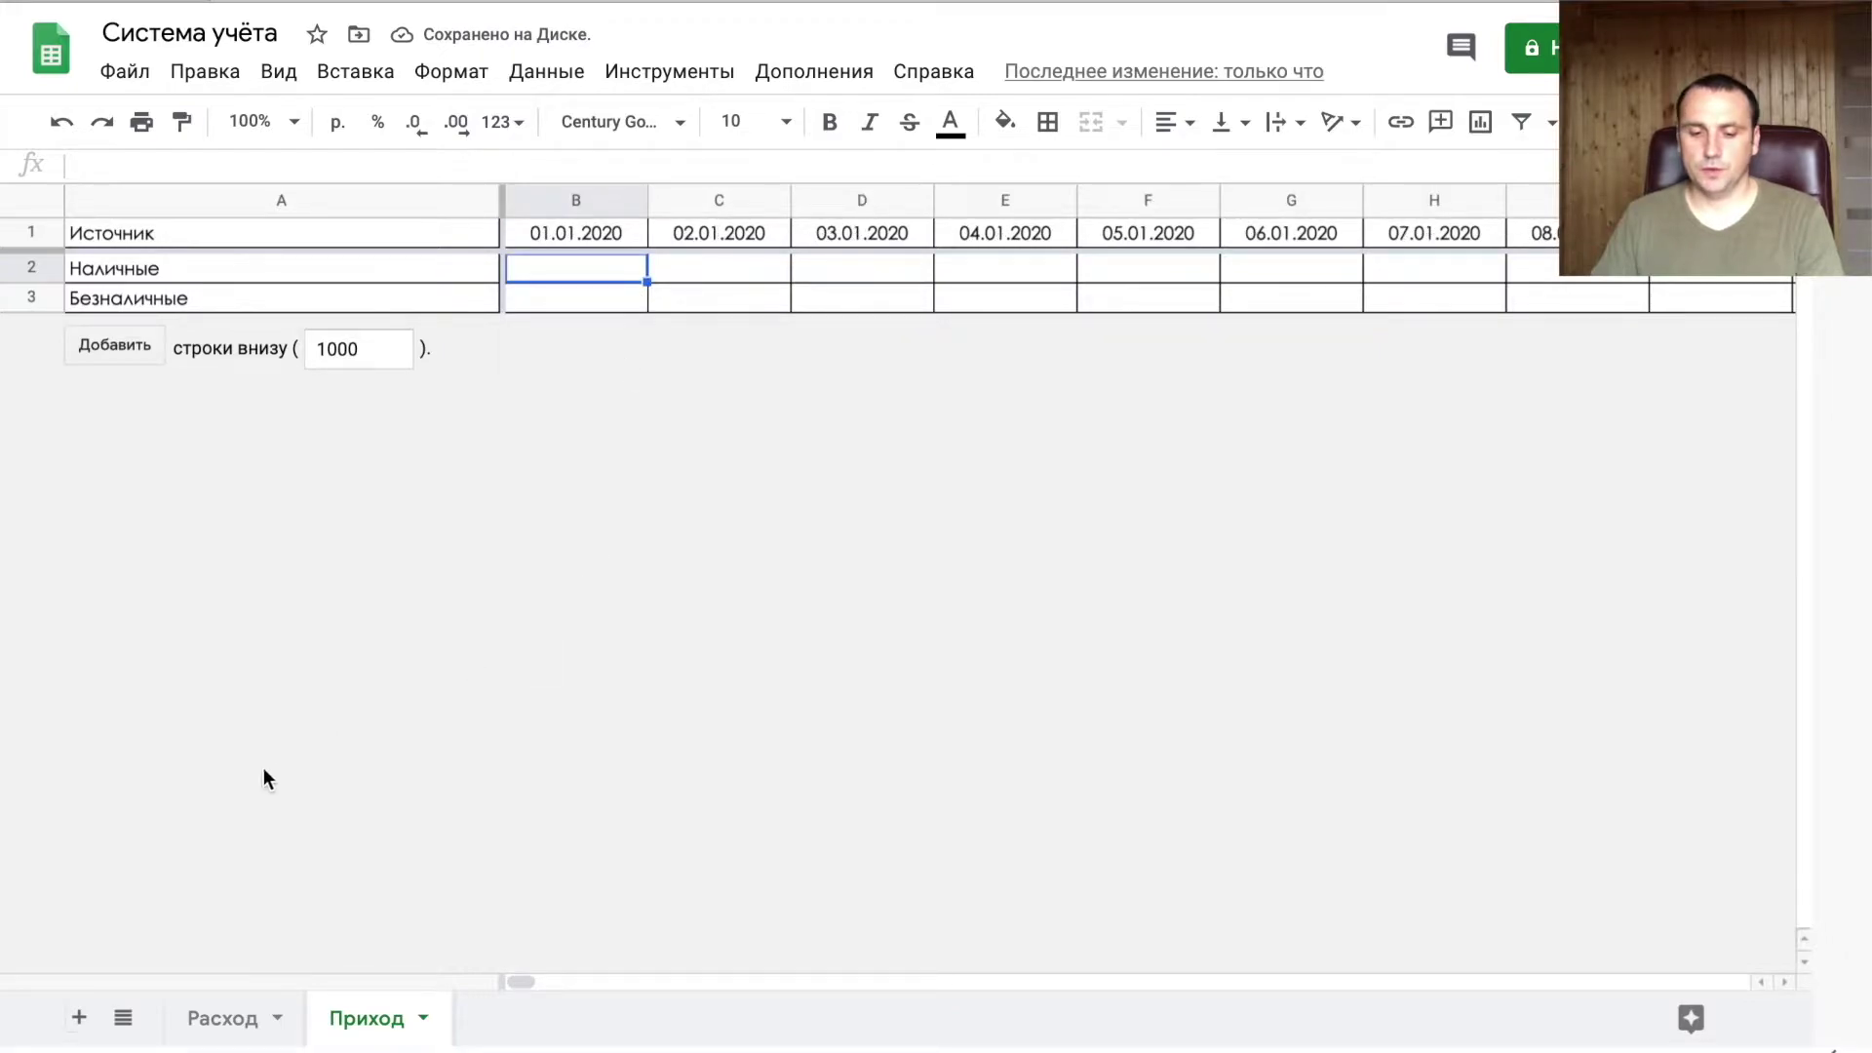
pyautogui.click(80, 1018)
# - Rename the new Лист2 to 'Баланс', then return to the Расход sheet
pyautogui.rightClick(516, 1020)
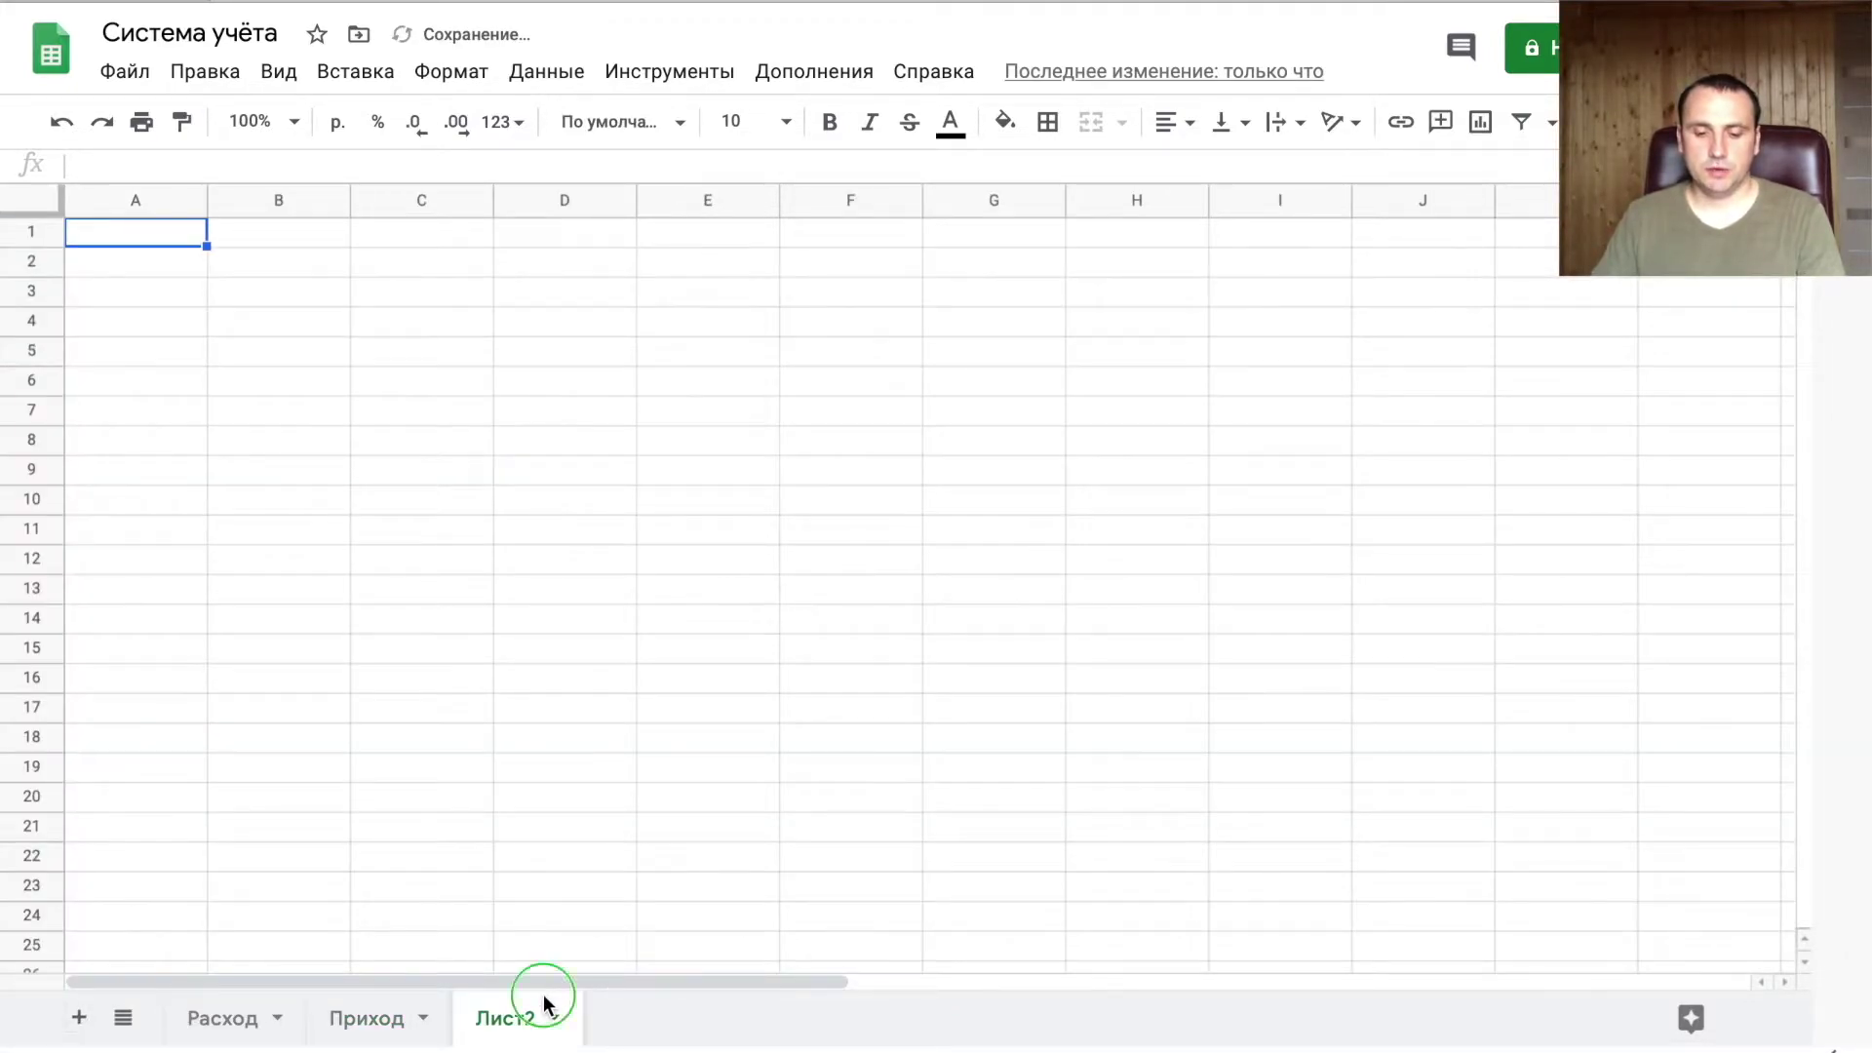
pyautogui.click(593, 662)
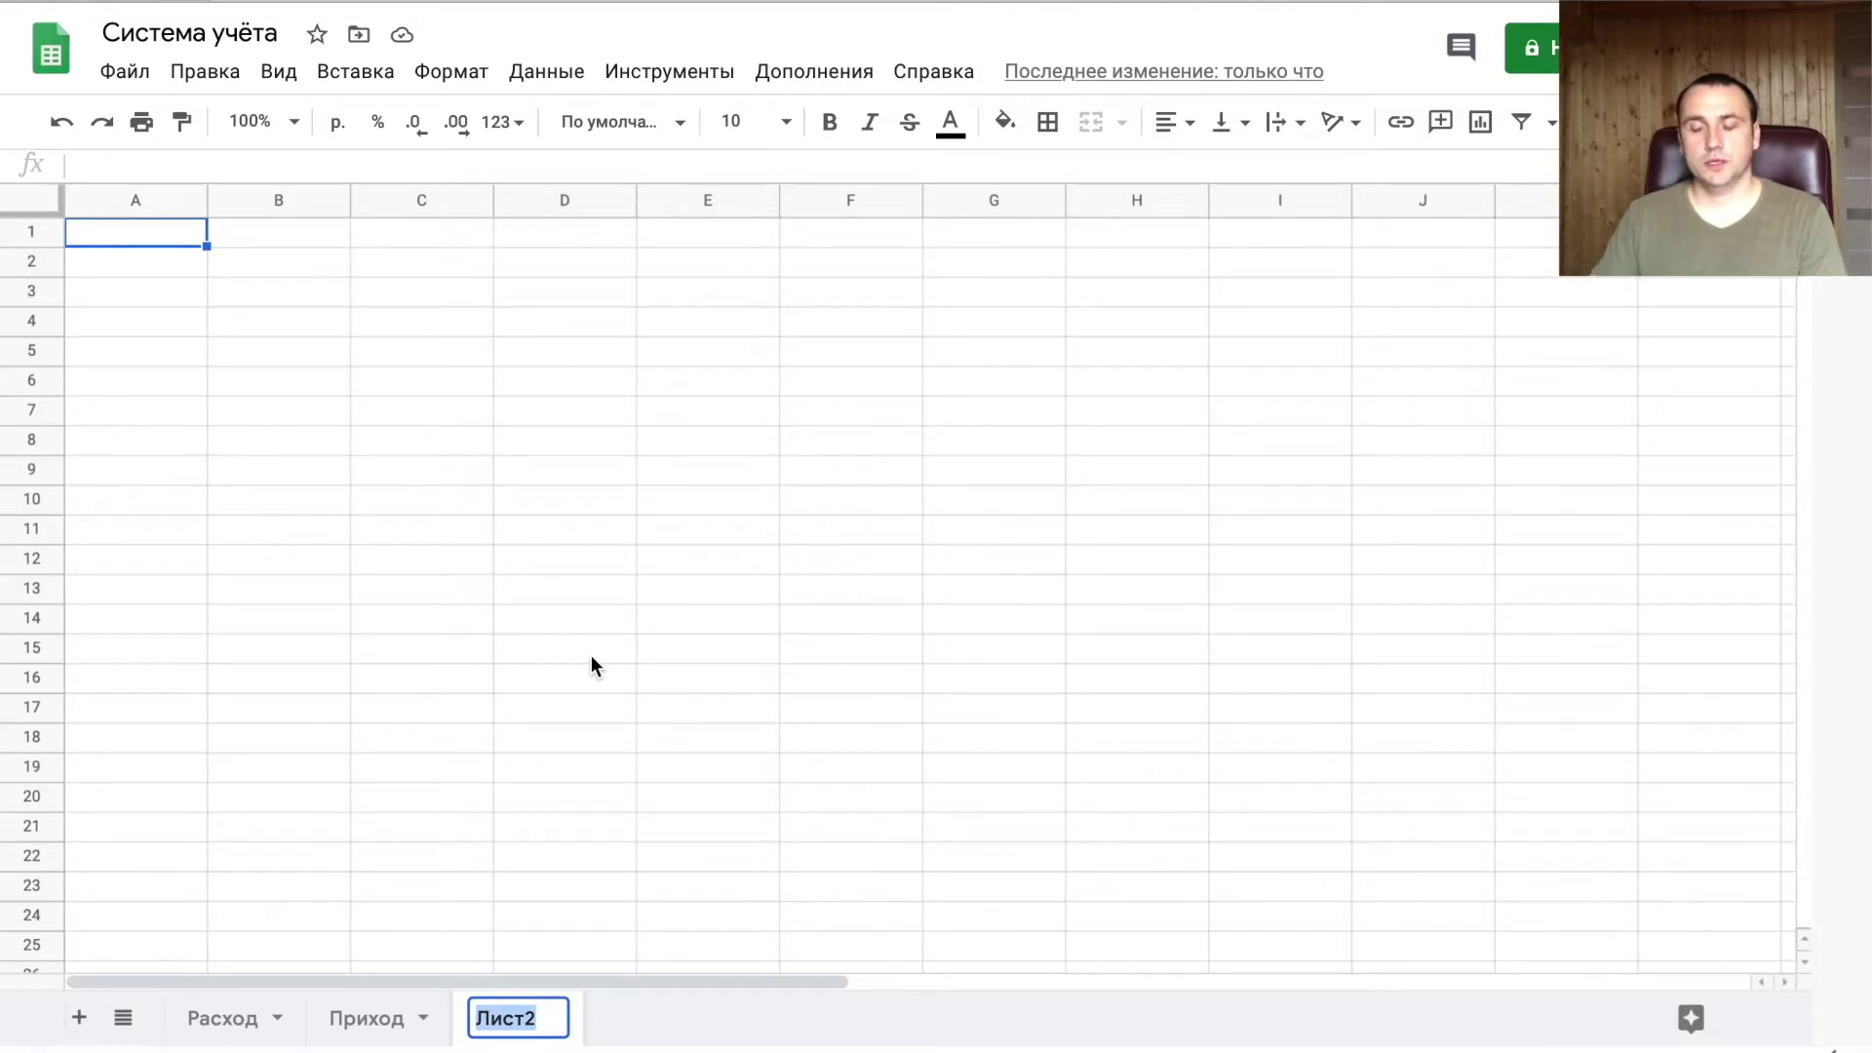
pyautogui.write('Баланс')
pyautogui.press('Return')
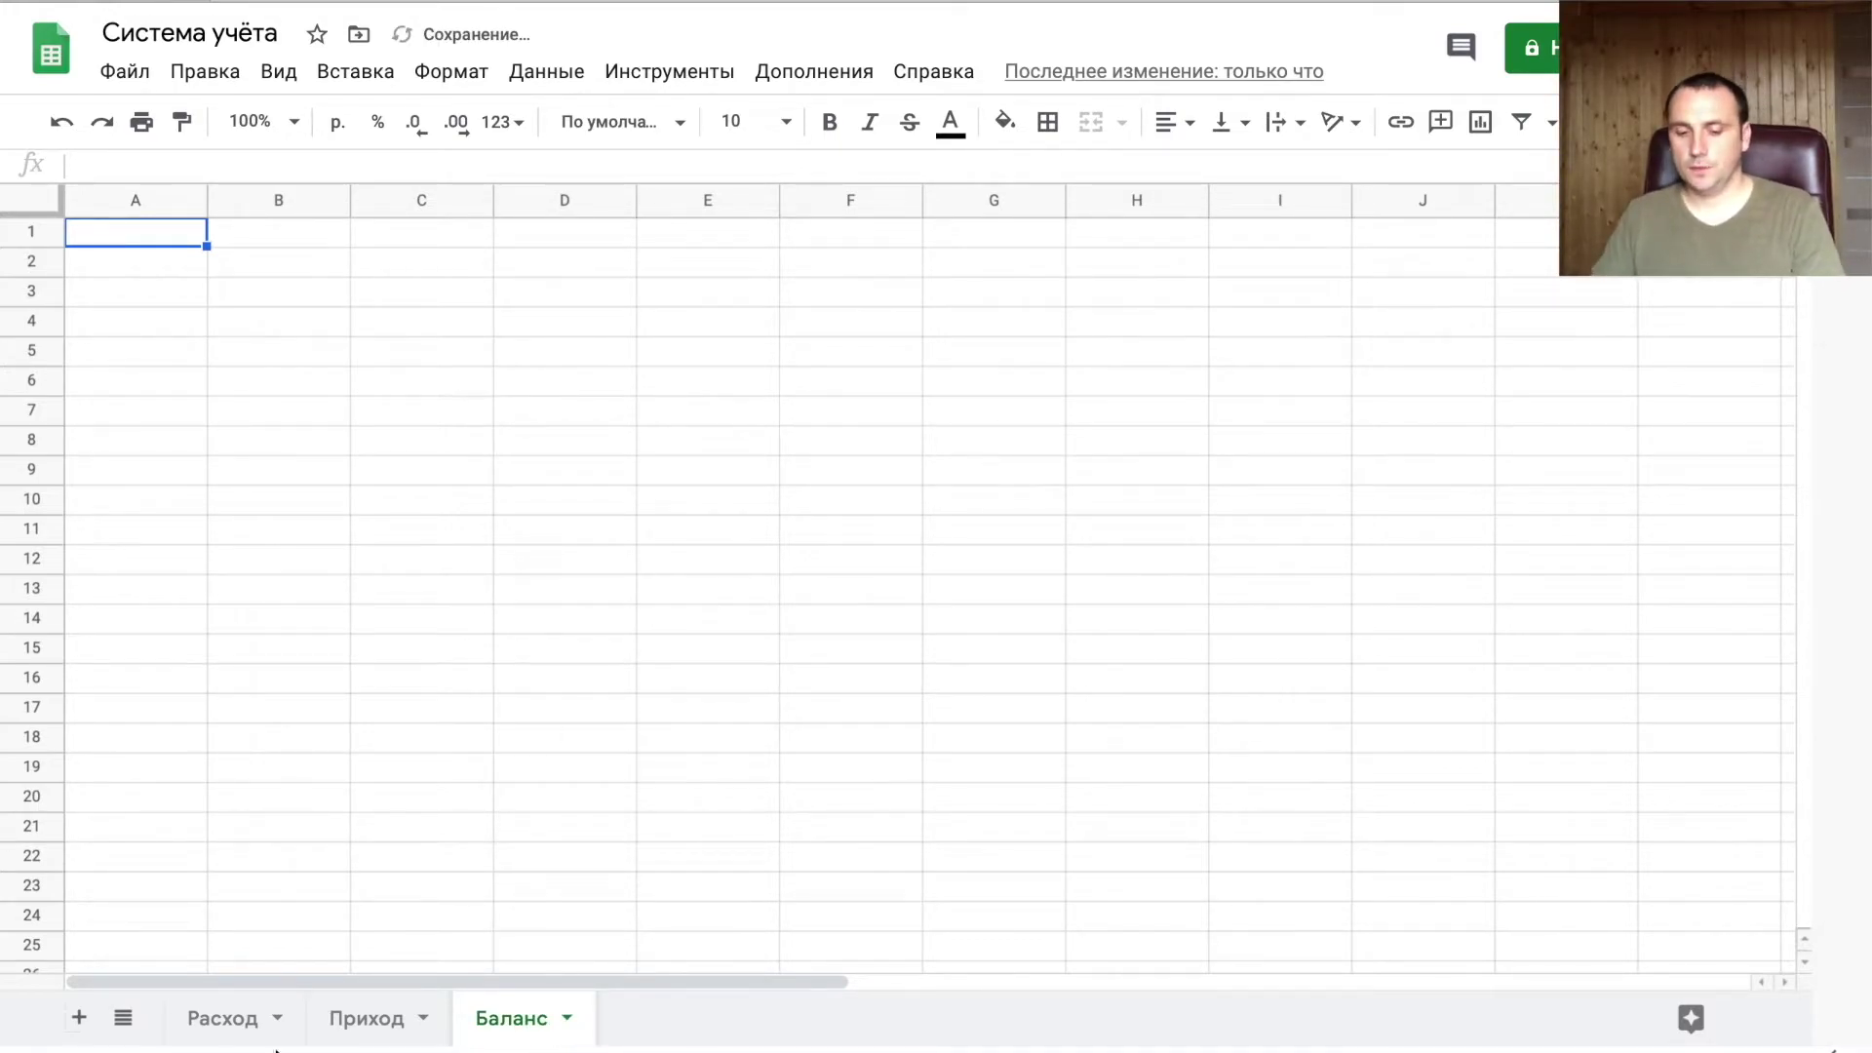
pyautogui.click(222, 1018)
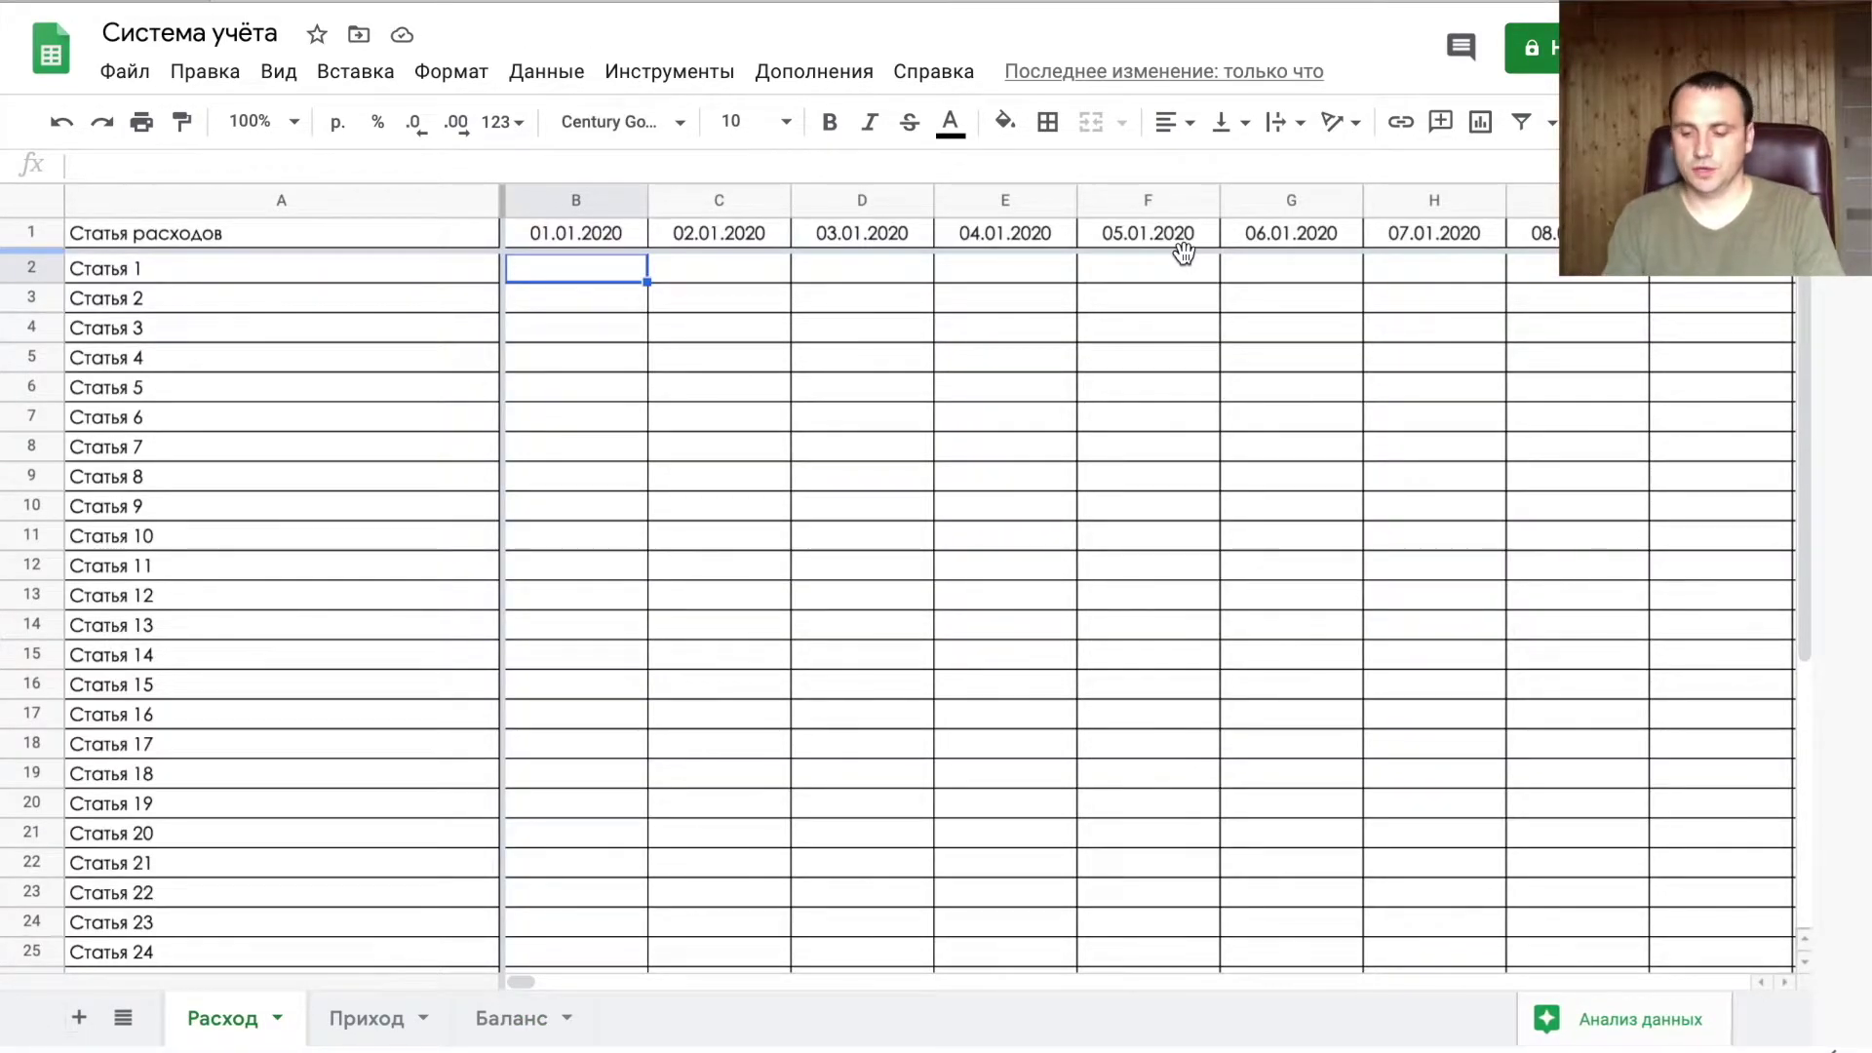
# - Enter a CHOOSE(RANDBETWEEN(1;7)) formula in B2 that returns 100, 200, 300 or blank
pyautogui.write('=выбо')
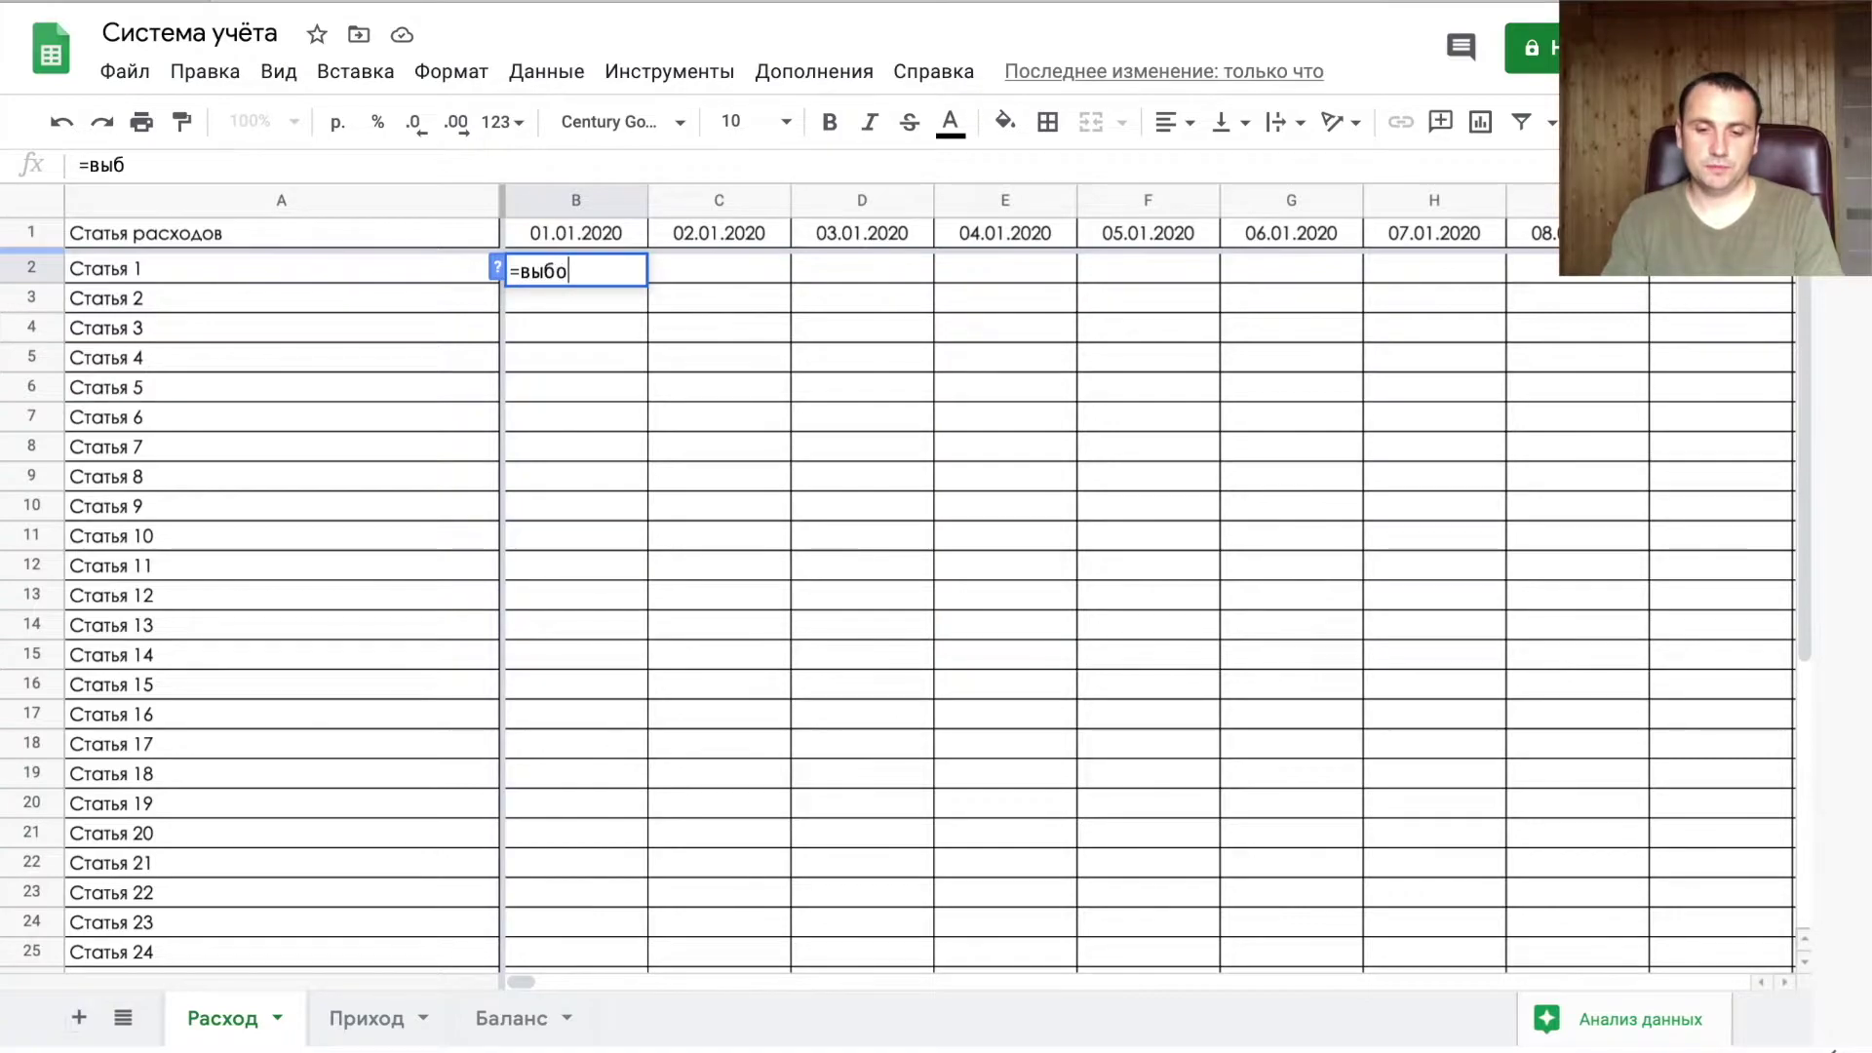
pyautogui.write('р(с')
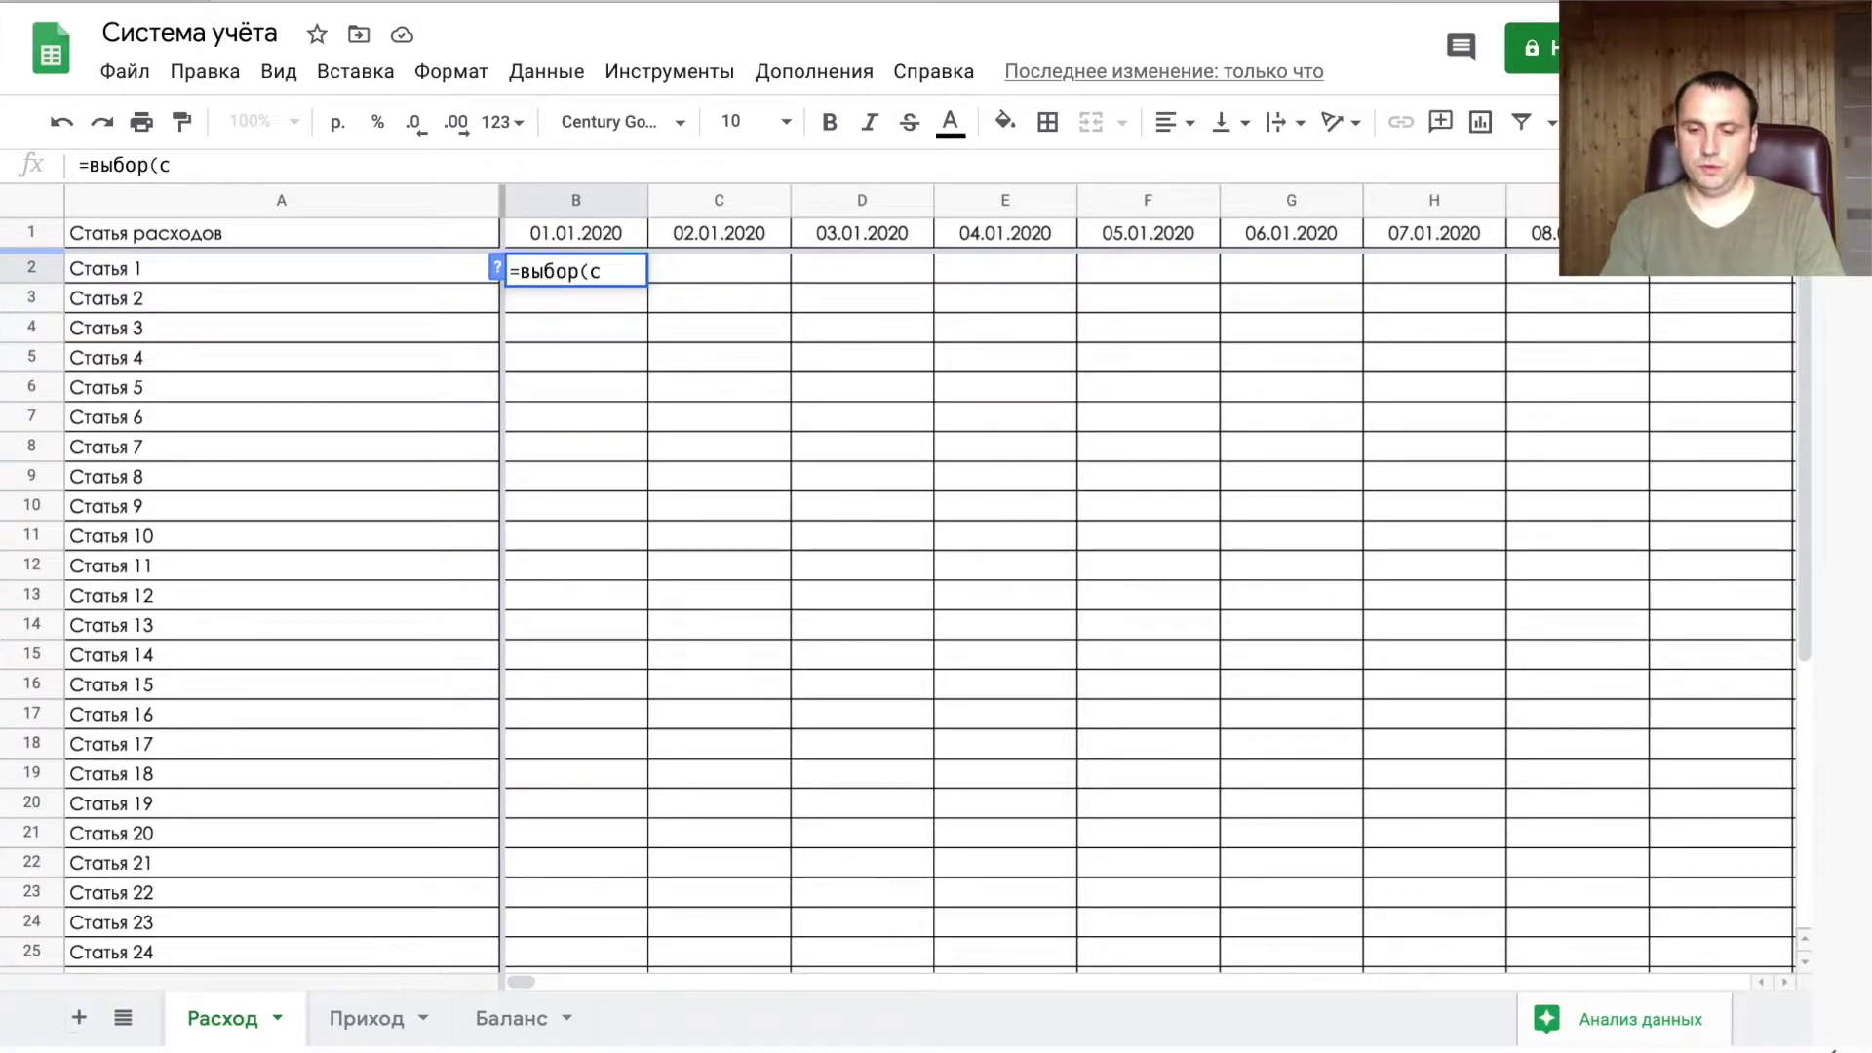
pyautogui.write('лучмежду')
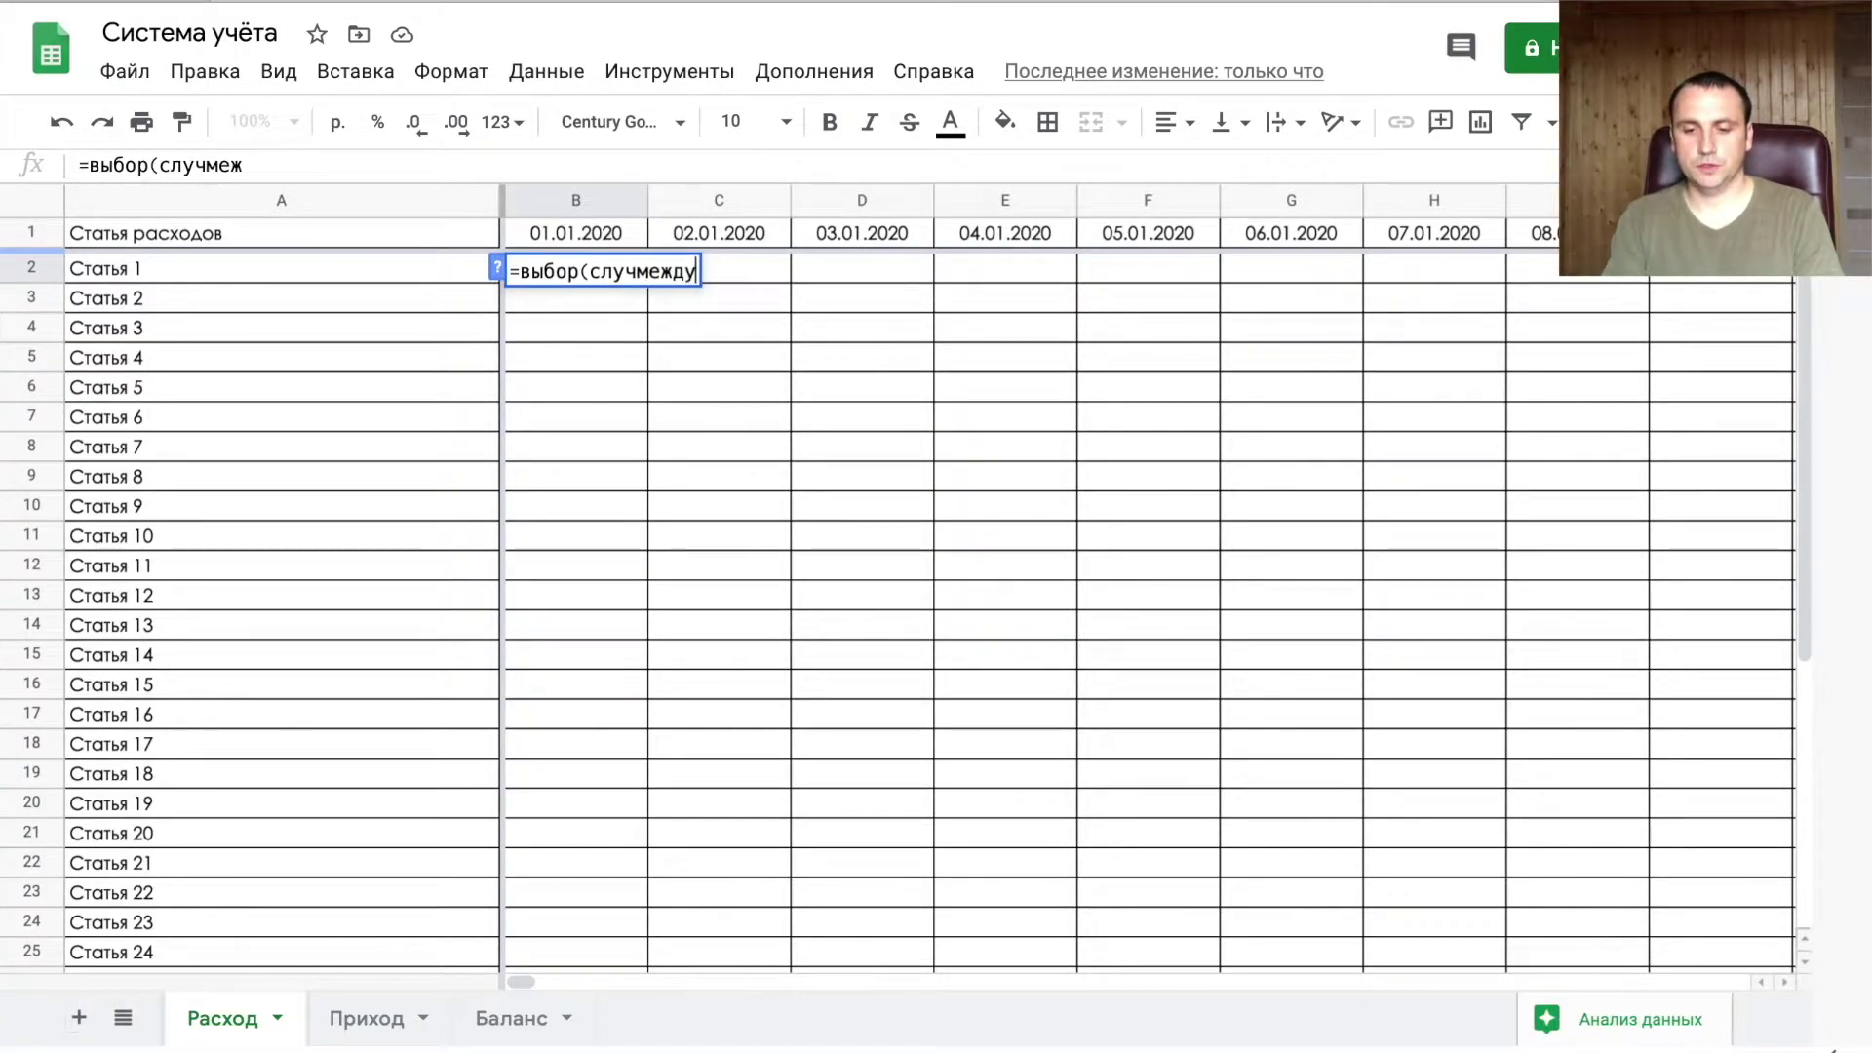
pyautogui.write('(1;')
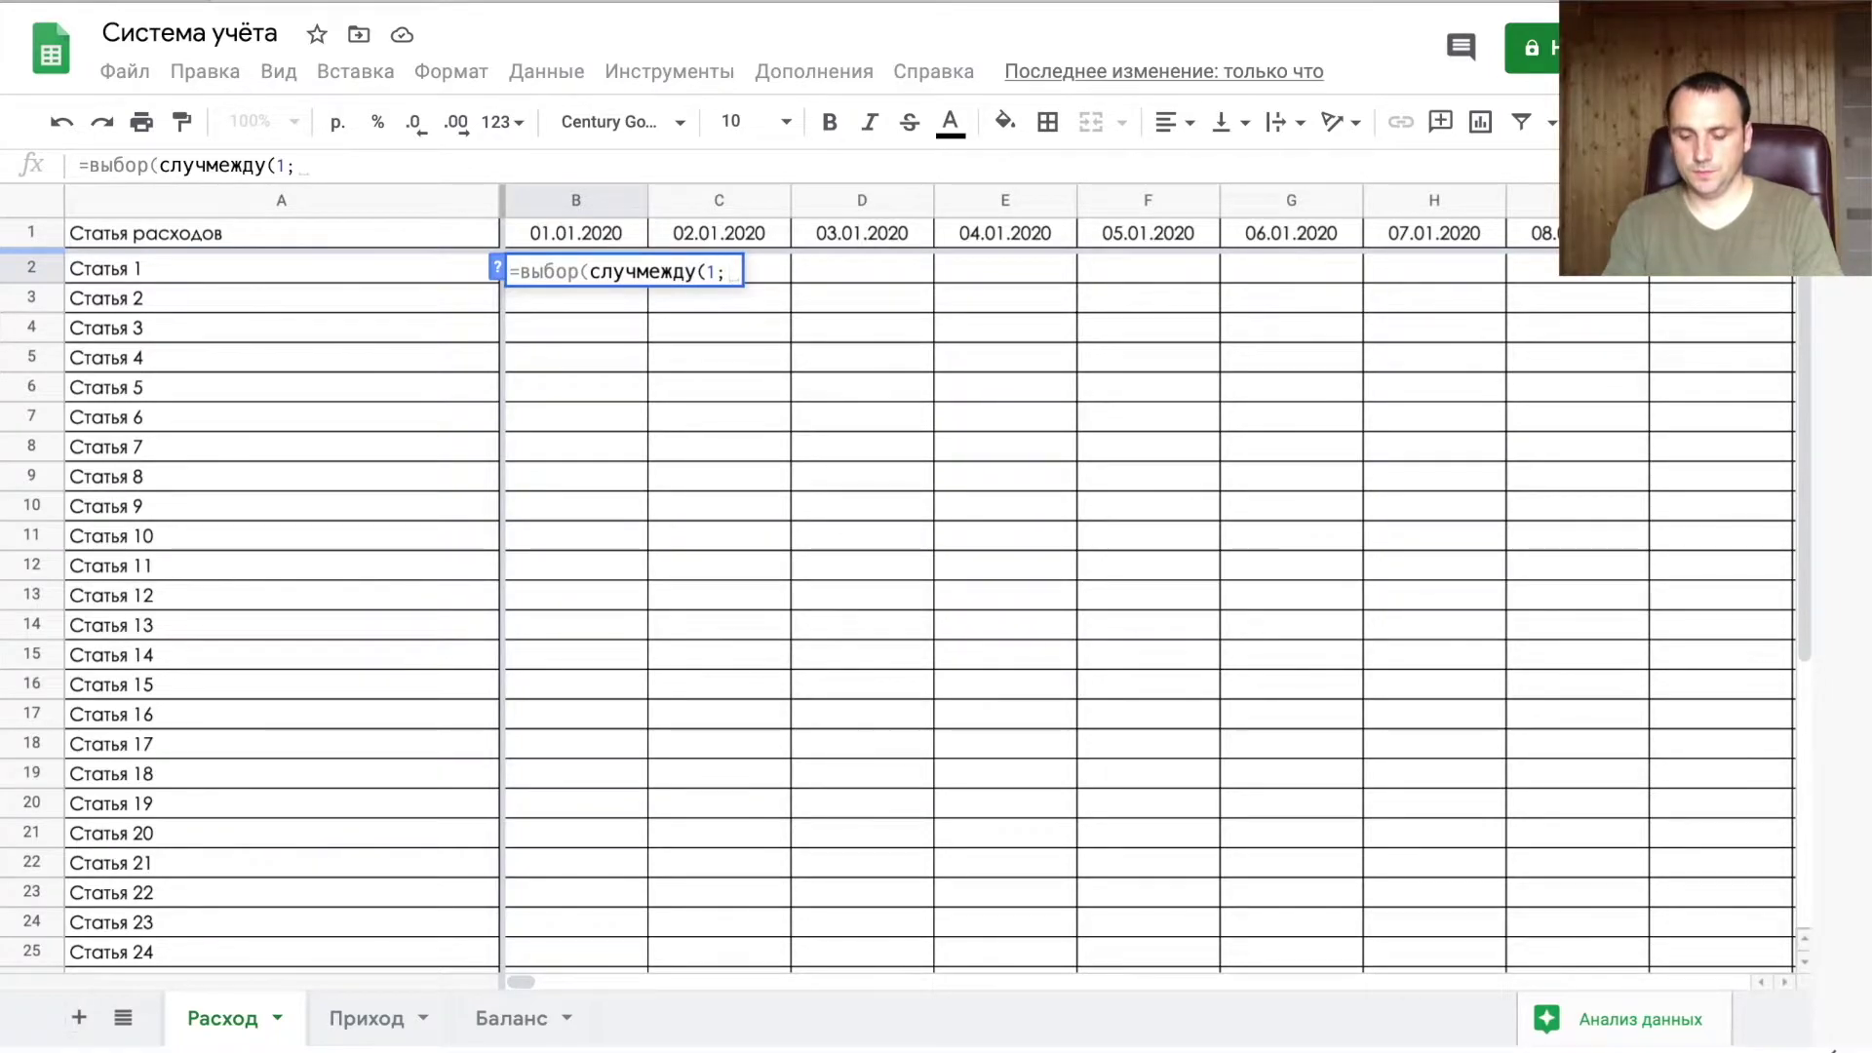
pyautogui.write('7);')
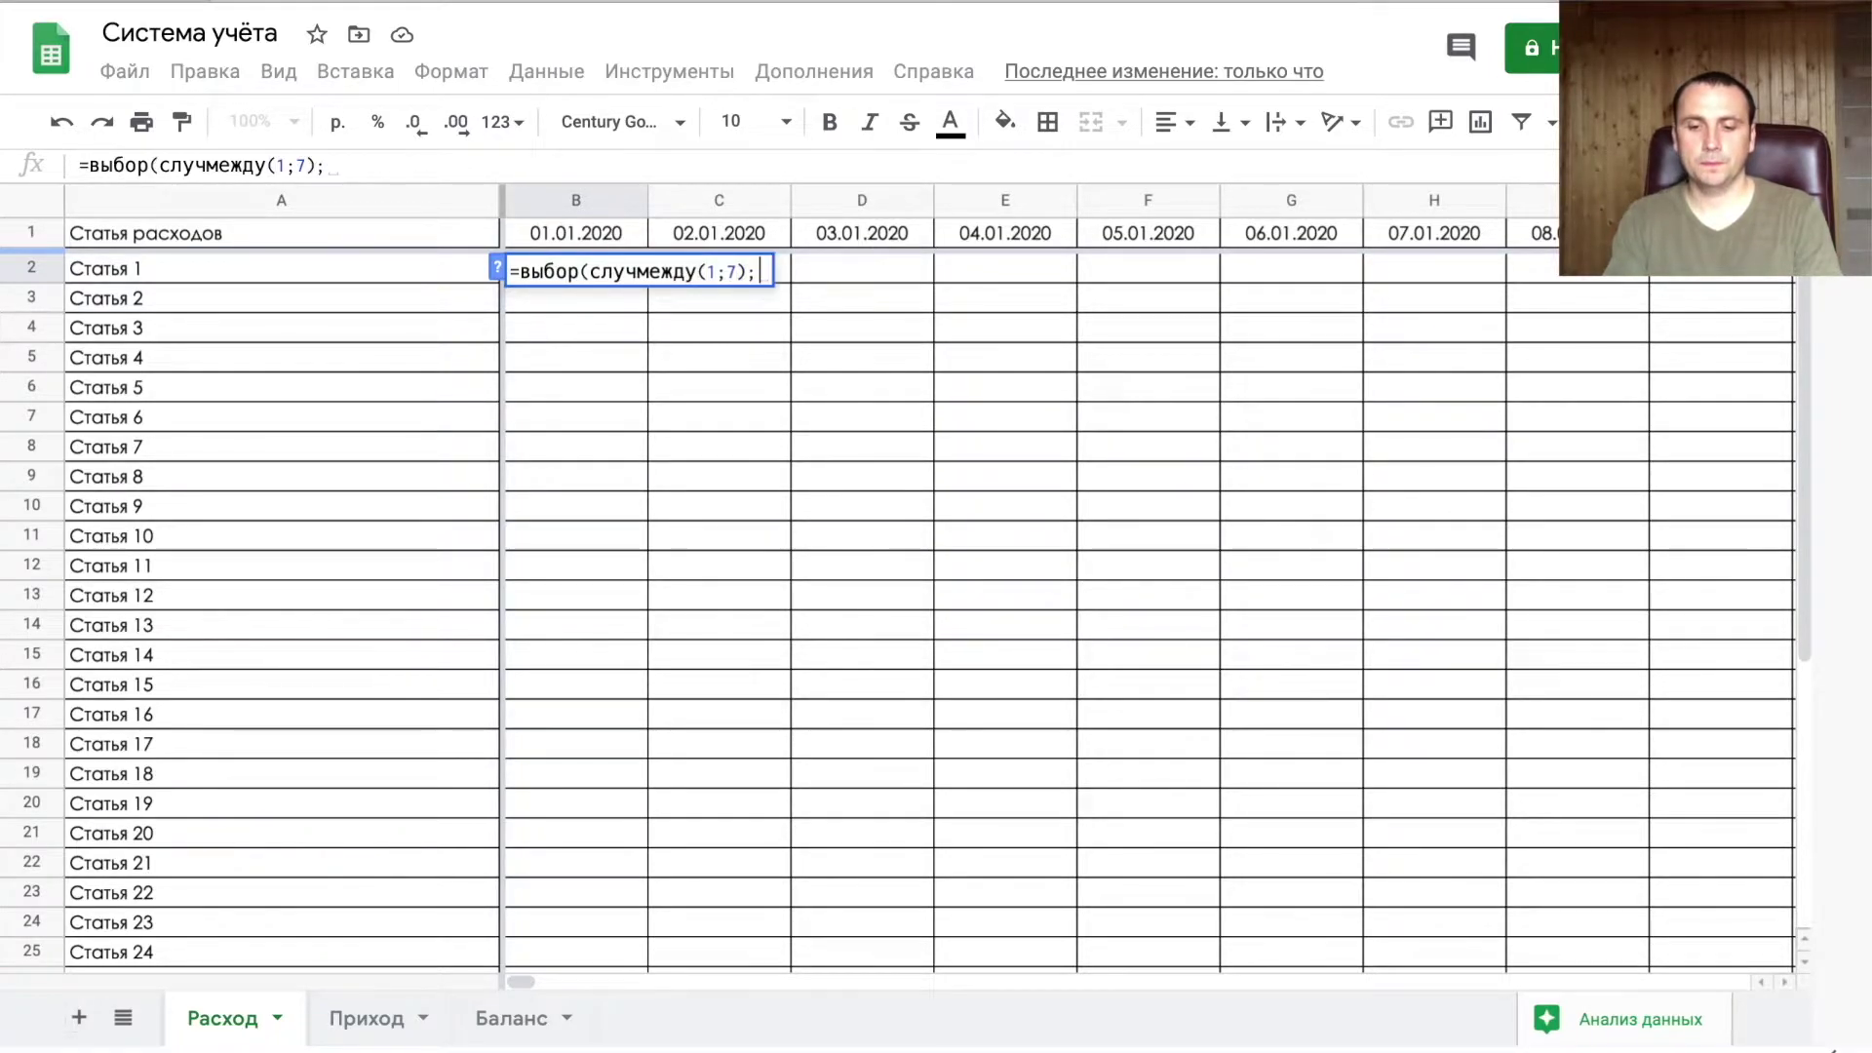
pyautogui.write('1004;200;300;')
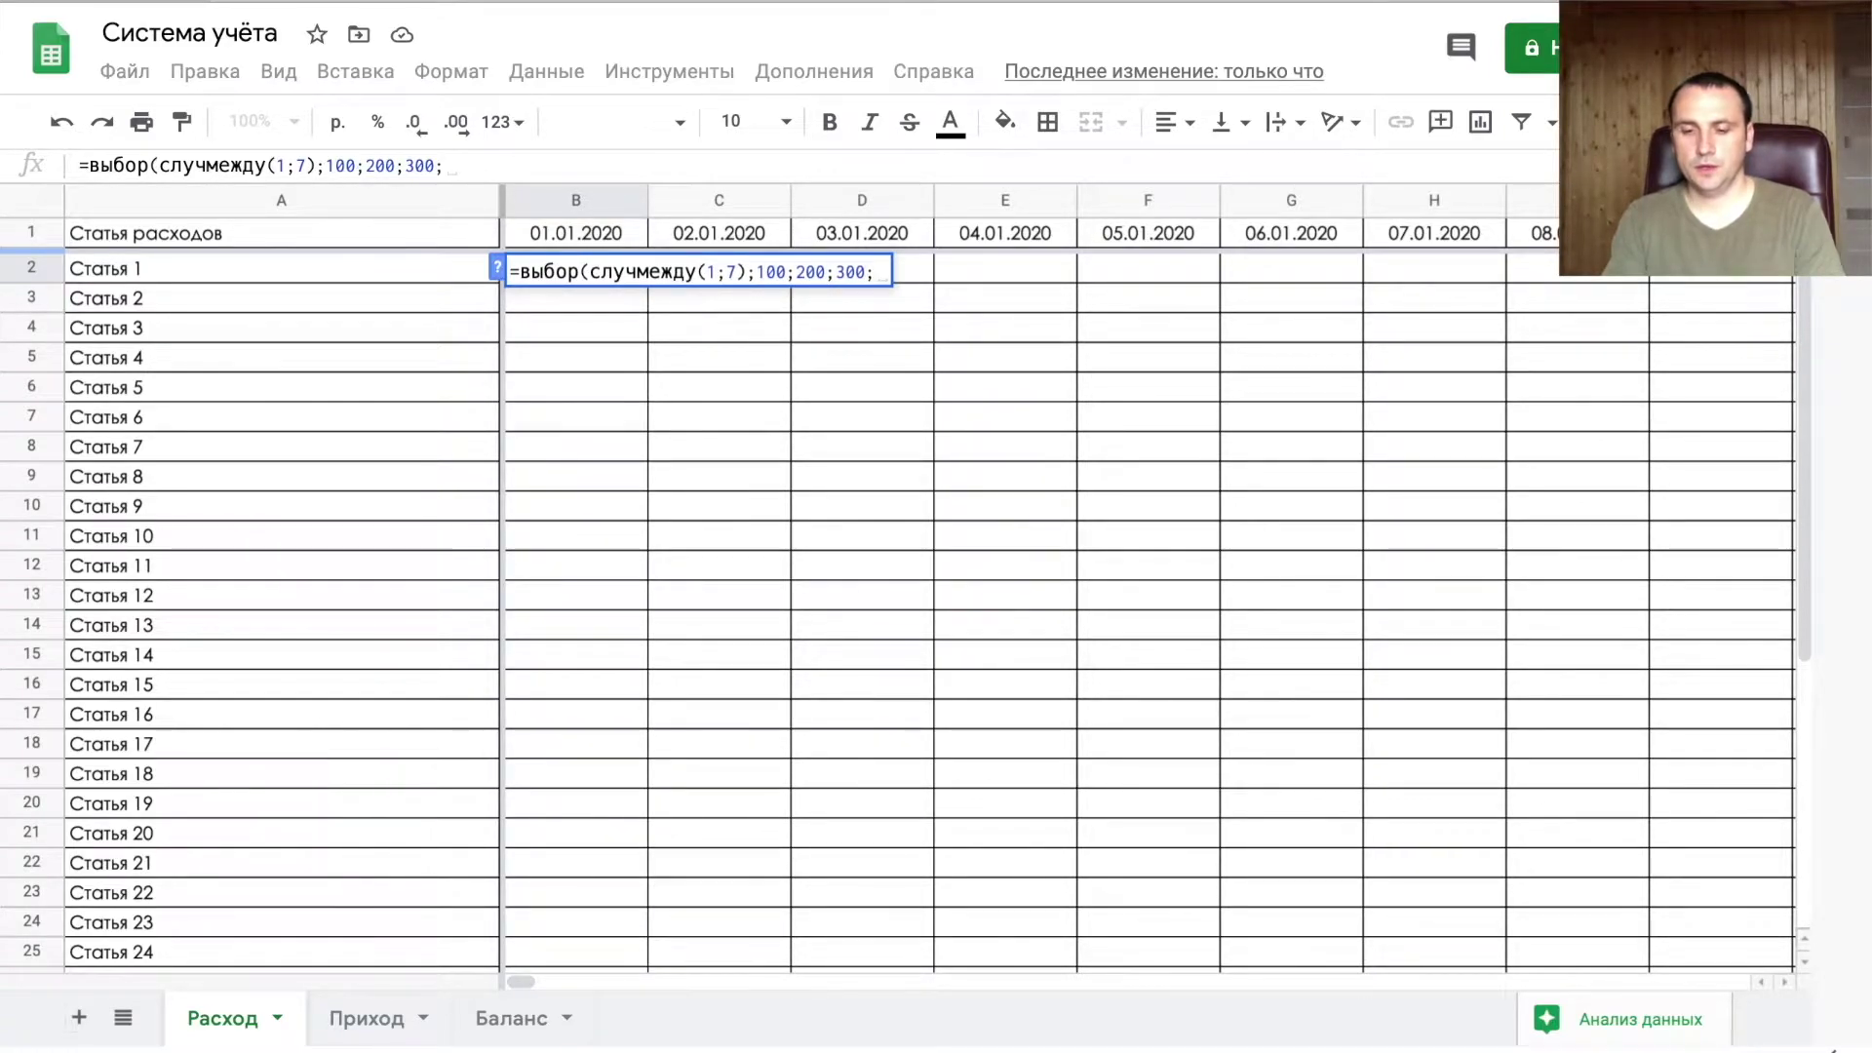
pyautogui.write('"";""')
pyautogui.write(';""')
pyautogui.write(';""')
pyautogui.write('))')
pyautogui.press('Return')
pyautogui.press('Return')
pyautogui.press('BackSpace')
pyautogui.press('BackSpace')
pyautogui.press('BackSpace')
pyautogui.press('BackSpace')
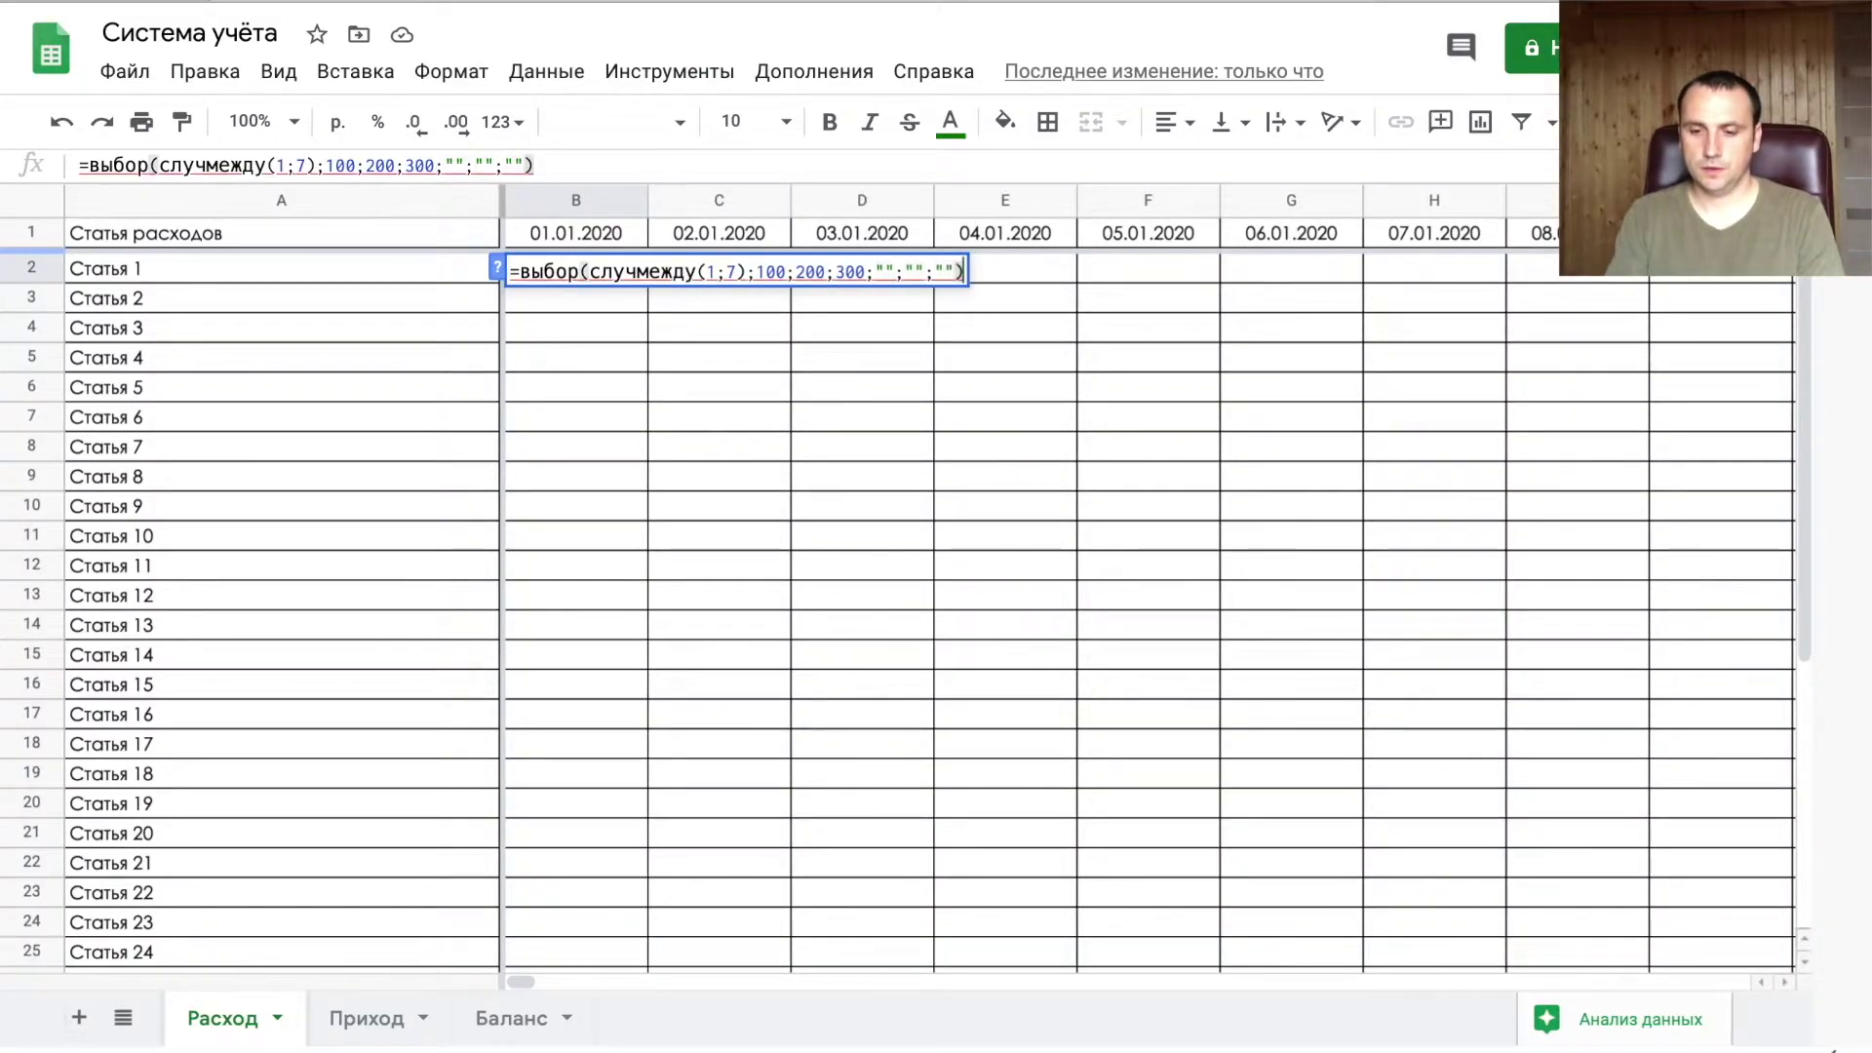
pyautogui.press('Return')
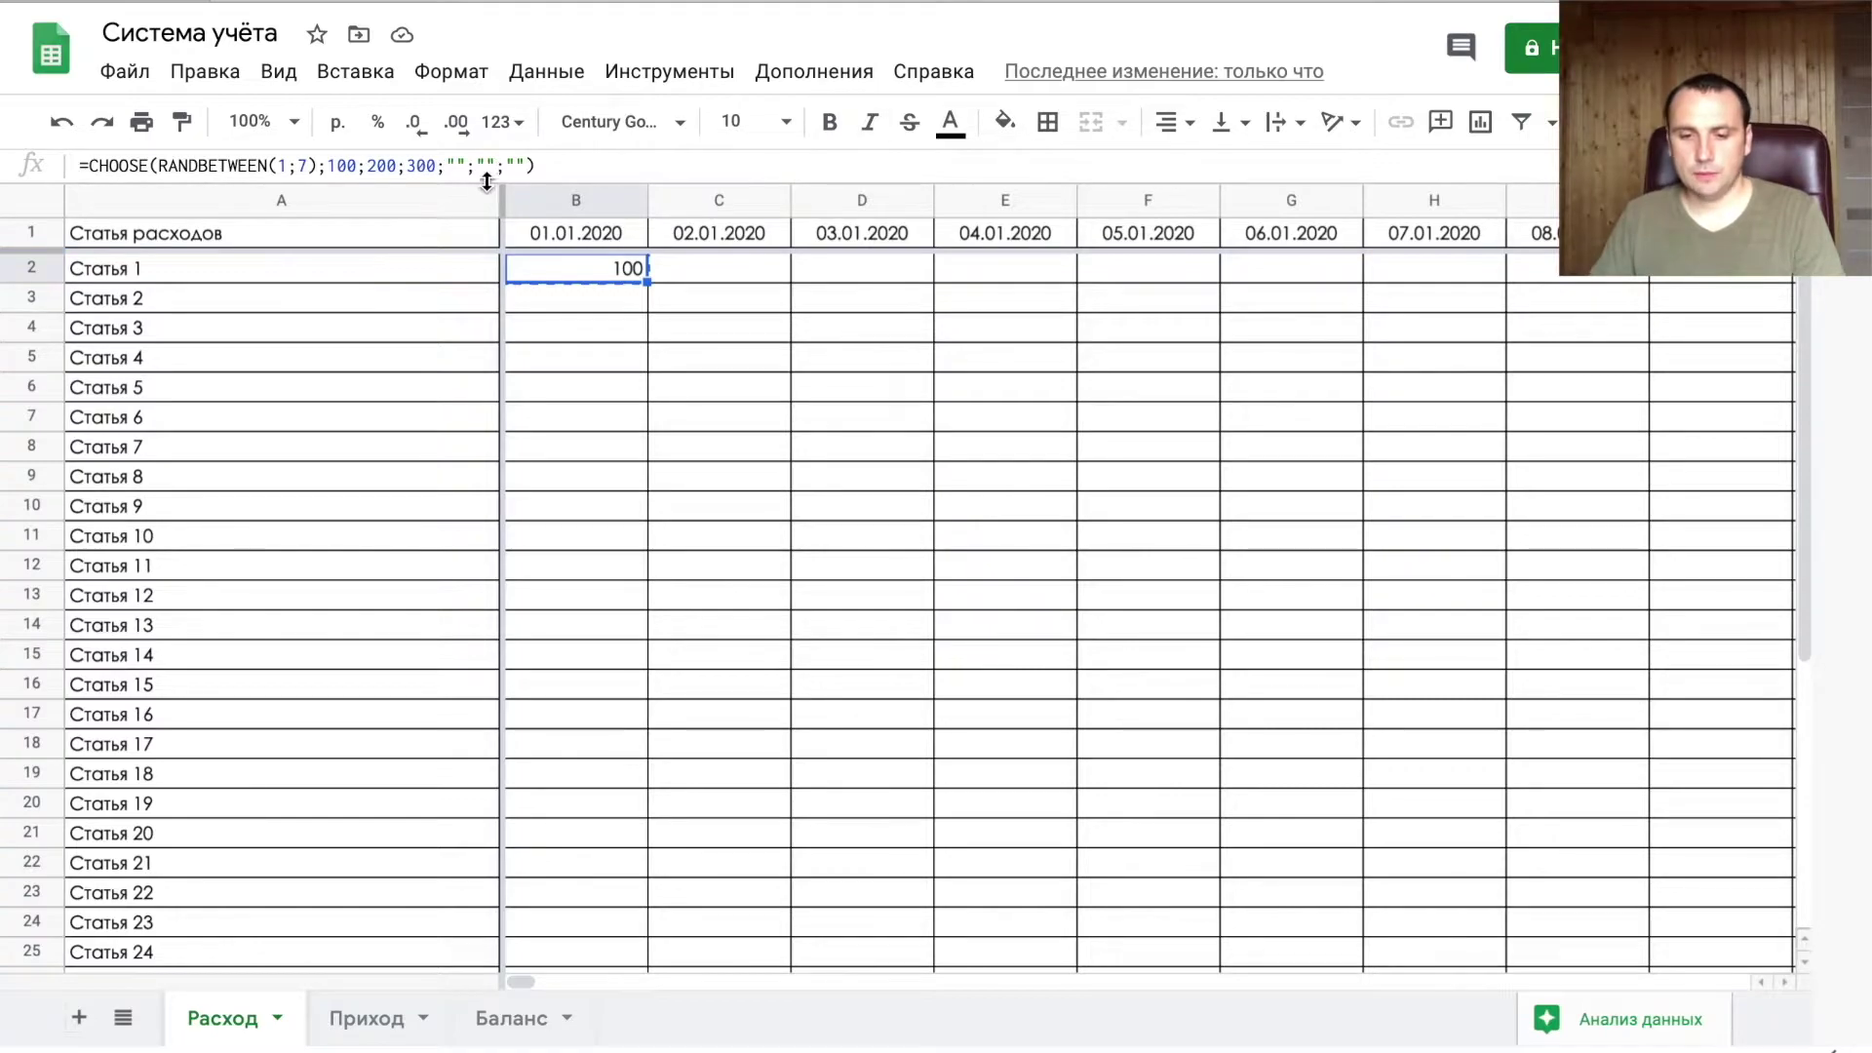
pyautogui.click(526, 164)
pyautogui.write(';""')
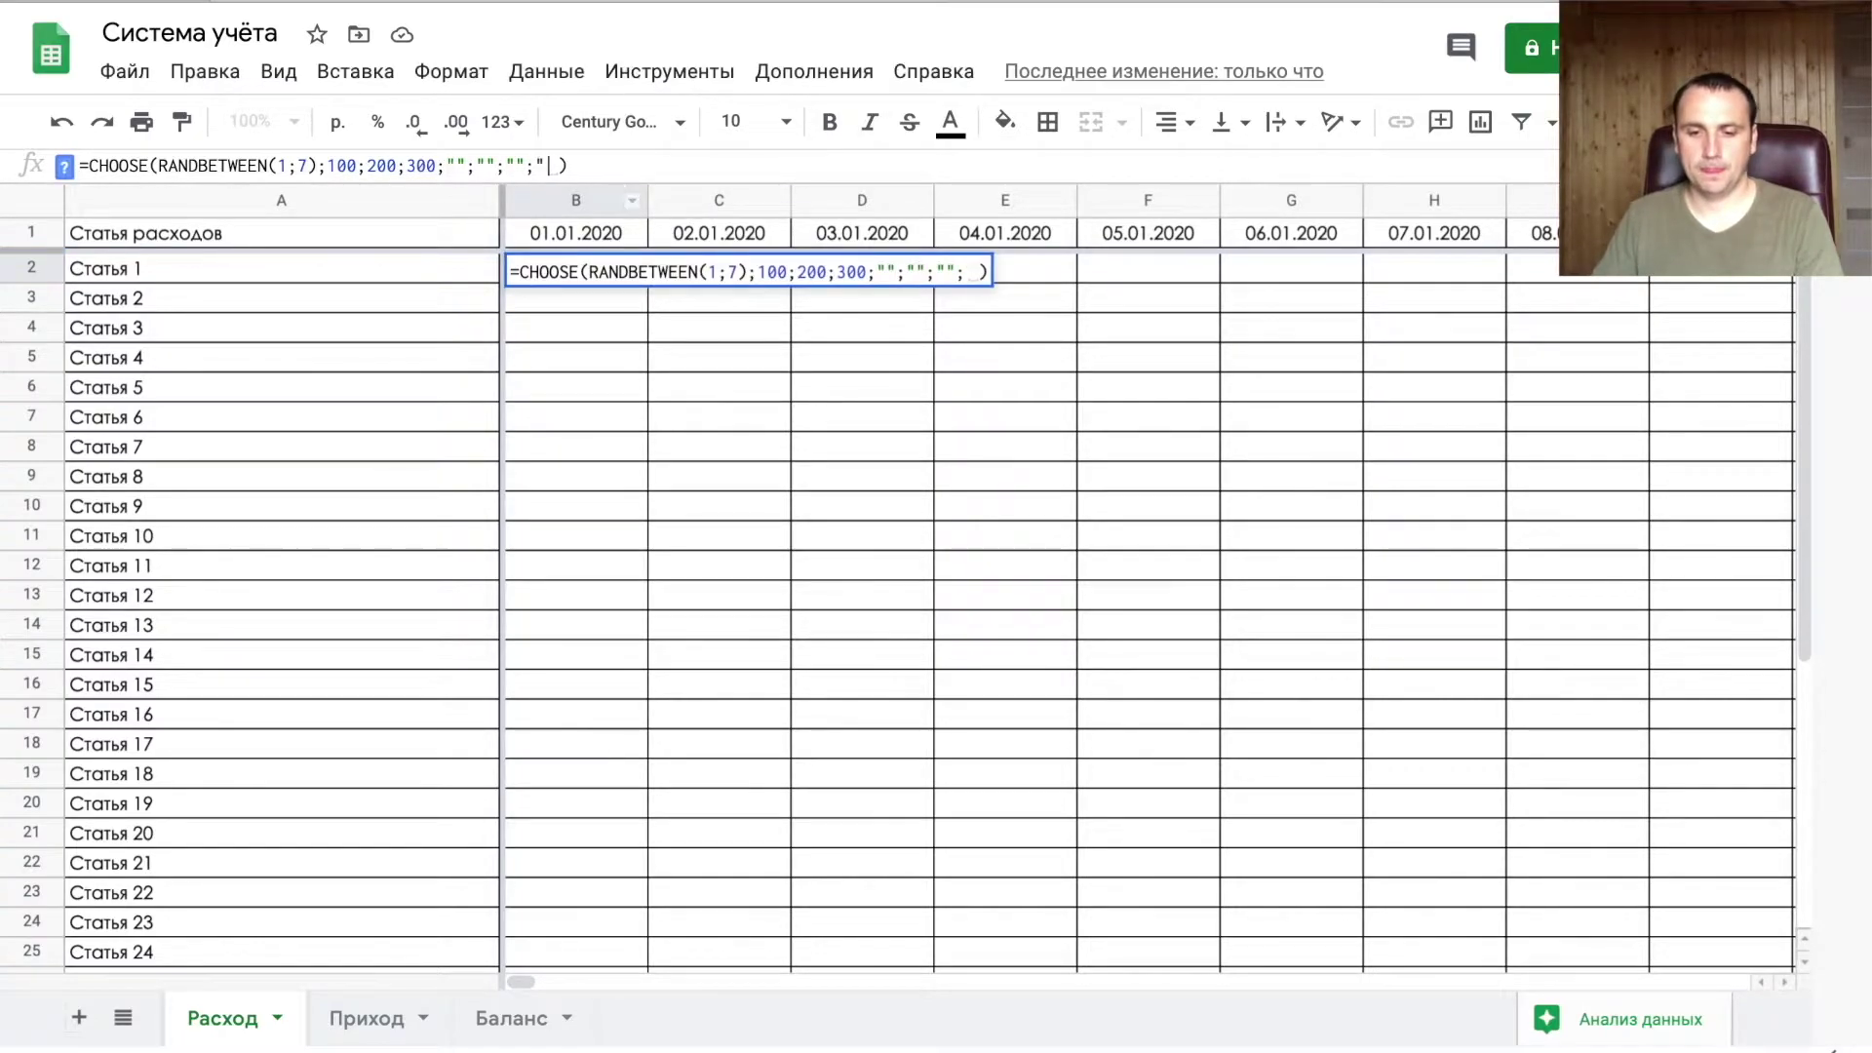
pyautogui.press('Return')
# - Copy the B2 formula over the whole expense grid and paste it back as values only
pyautogui.click(575, 268)
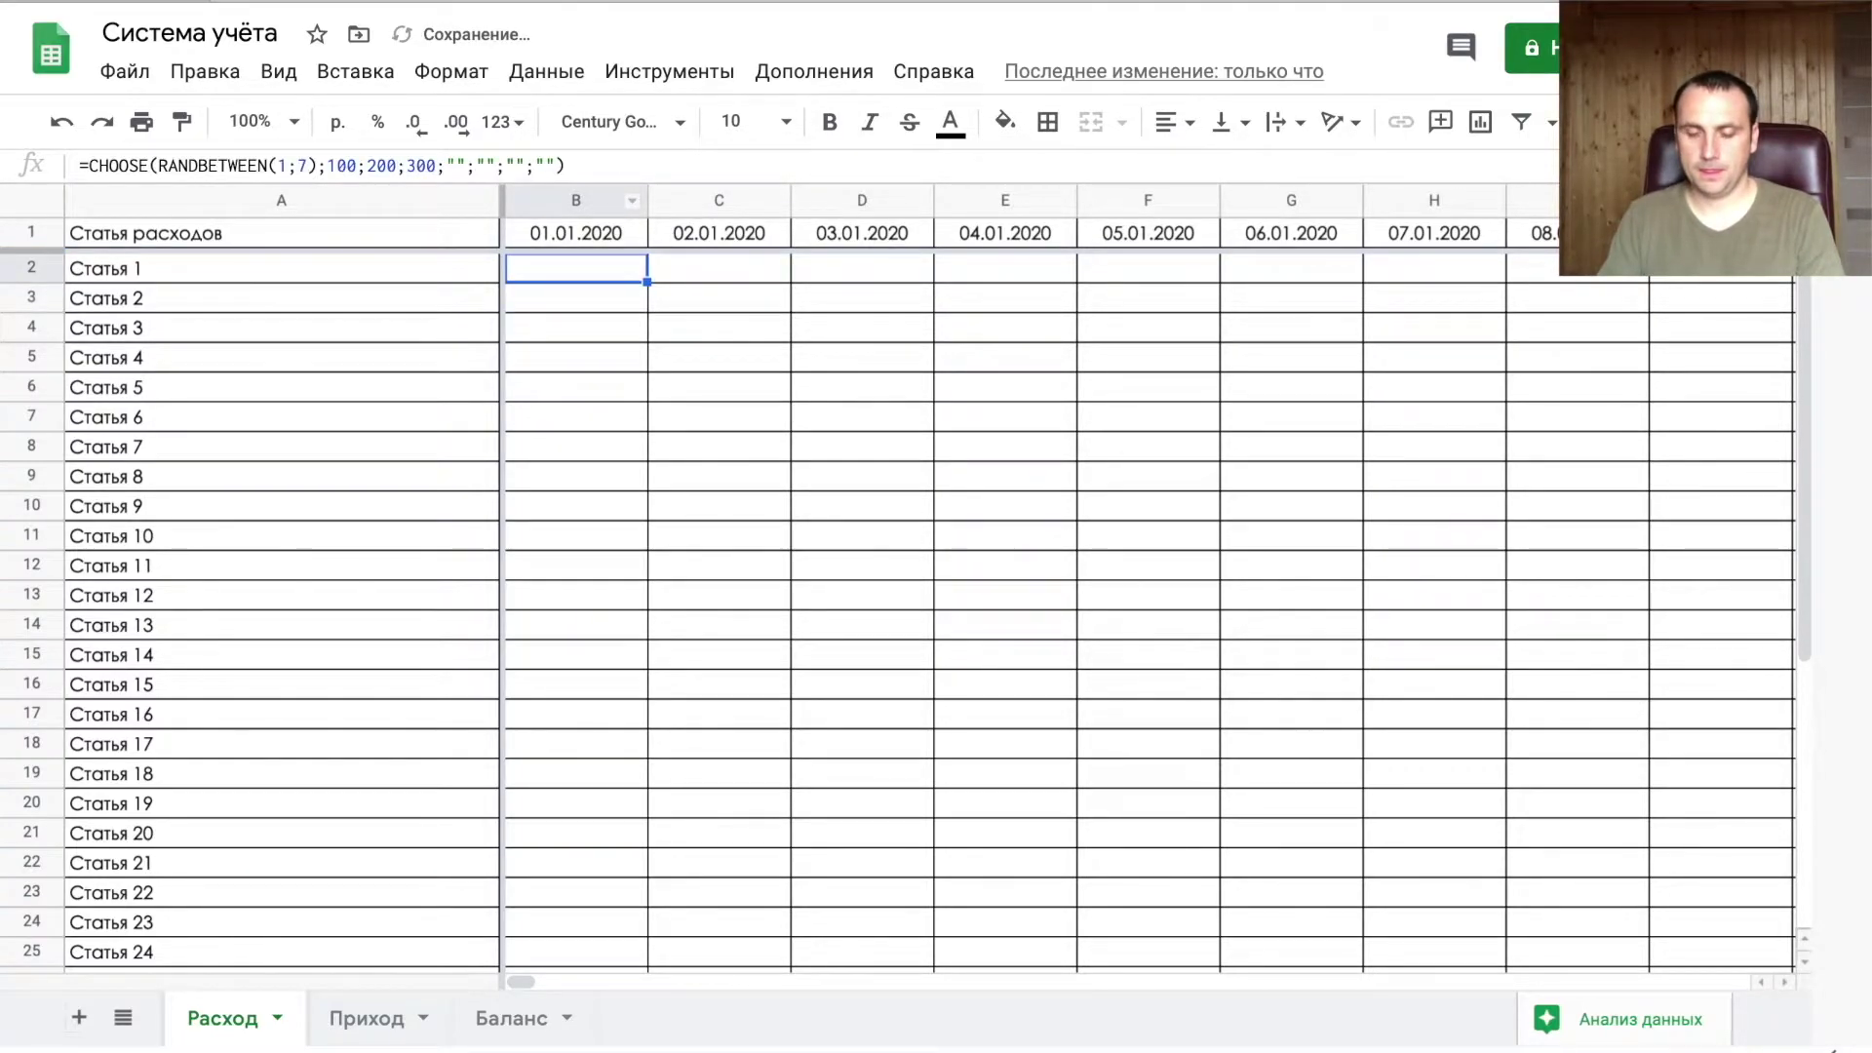
pyautogui.hotkey('ctrl', 'c')
pyautogui.hotkey('ctrl', 'shift', 'Right')
pyautogui.hotkey('ctrl', 'shift', 'Down')
pyautogui.hotkey('shift', 'Up')
pyautogui.hotkey('shift', 'Up')
pyautogui.hotkey('shift', 'Up')
pyautogui.hotkey('shift', 'Up')
pyautogui.hotkey('shift', 'Up')
pyautogui.hotkey('shift', 'Up')
pyautogui.hotkey('shift', 'Up')
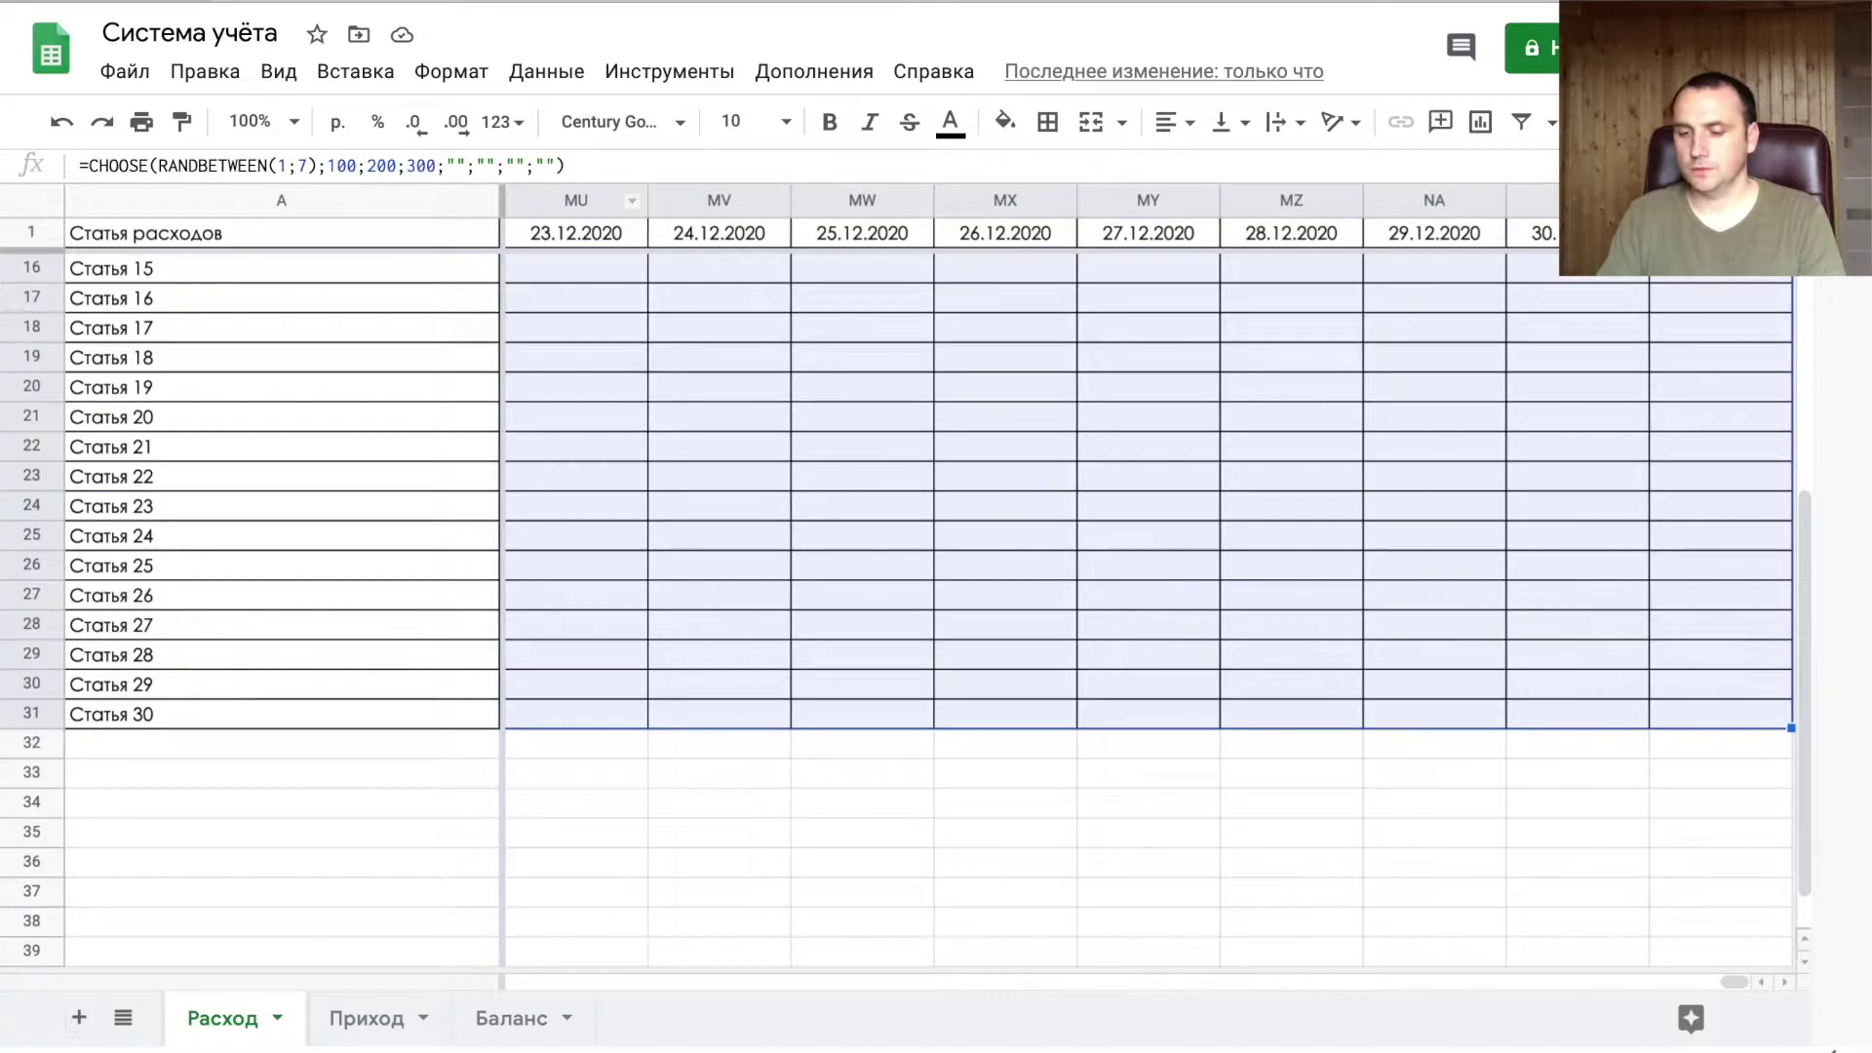
pyautogui.hotkey('ctrl', 'v')
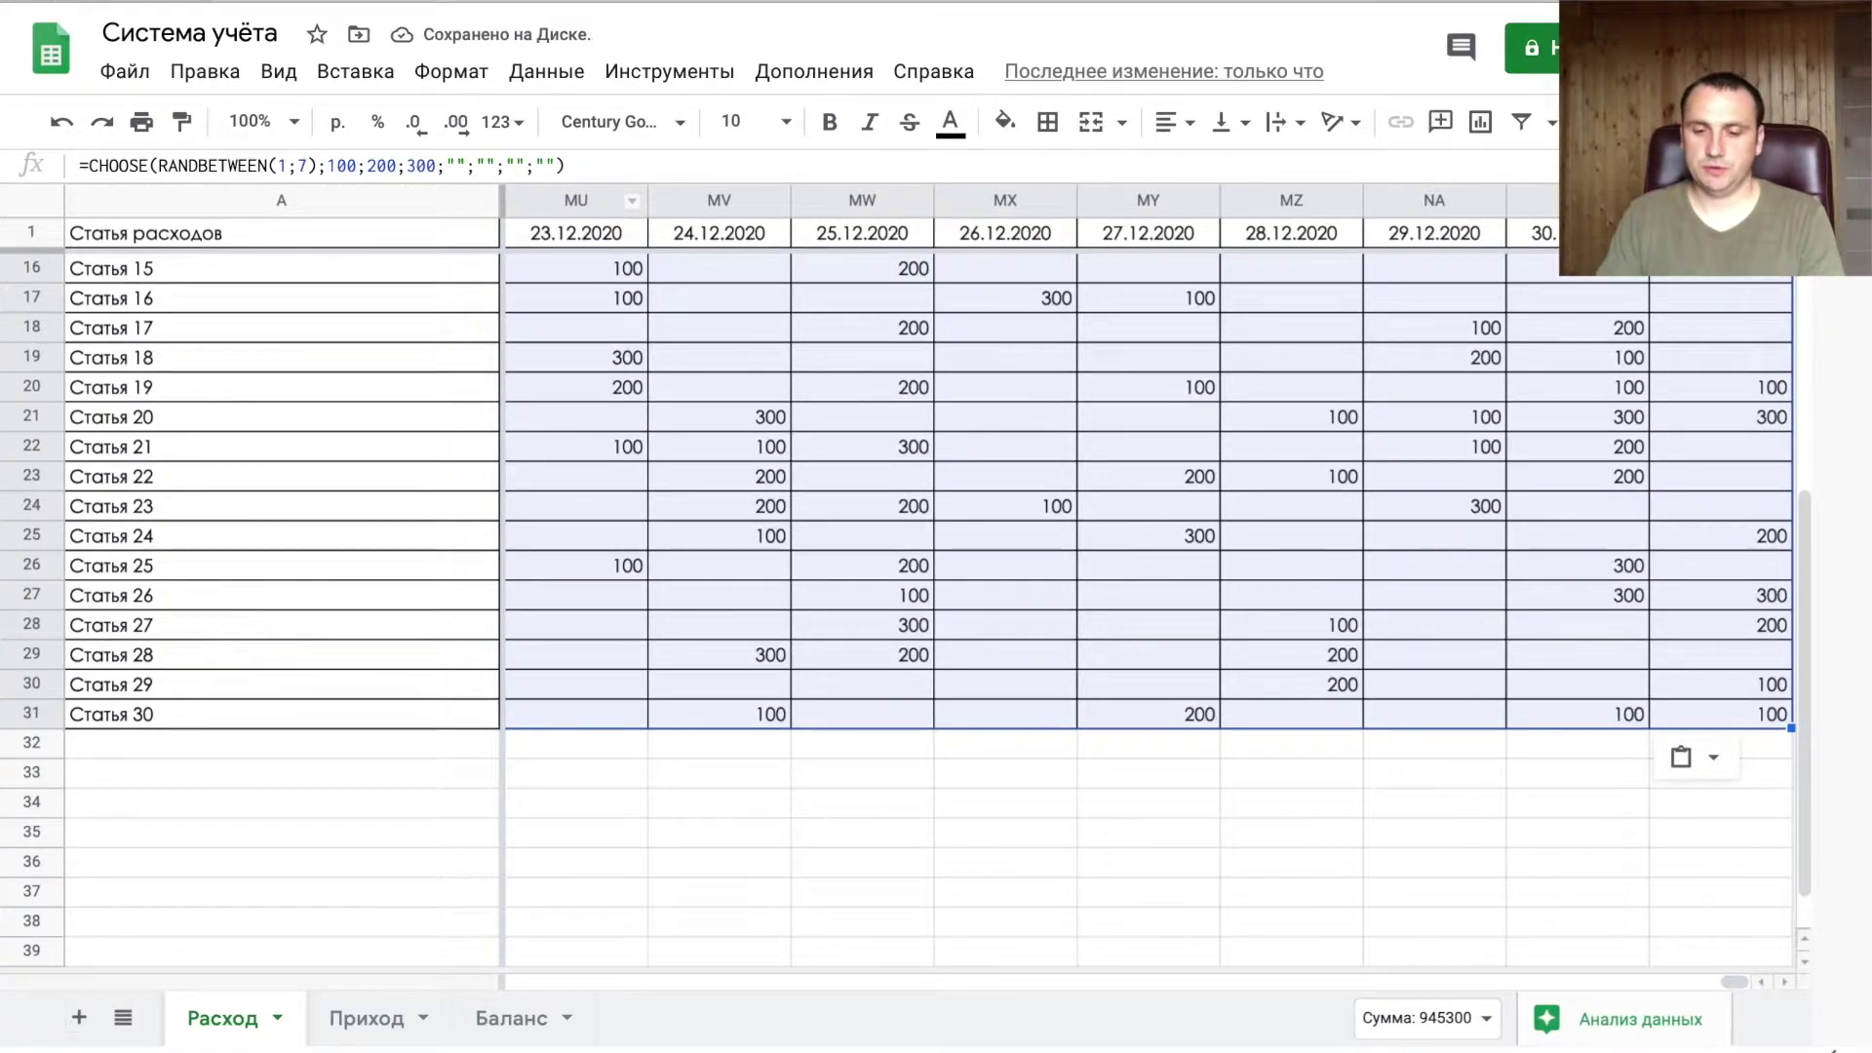
pyautogui.hotkey('ctrl', 'c')
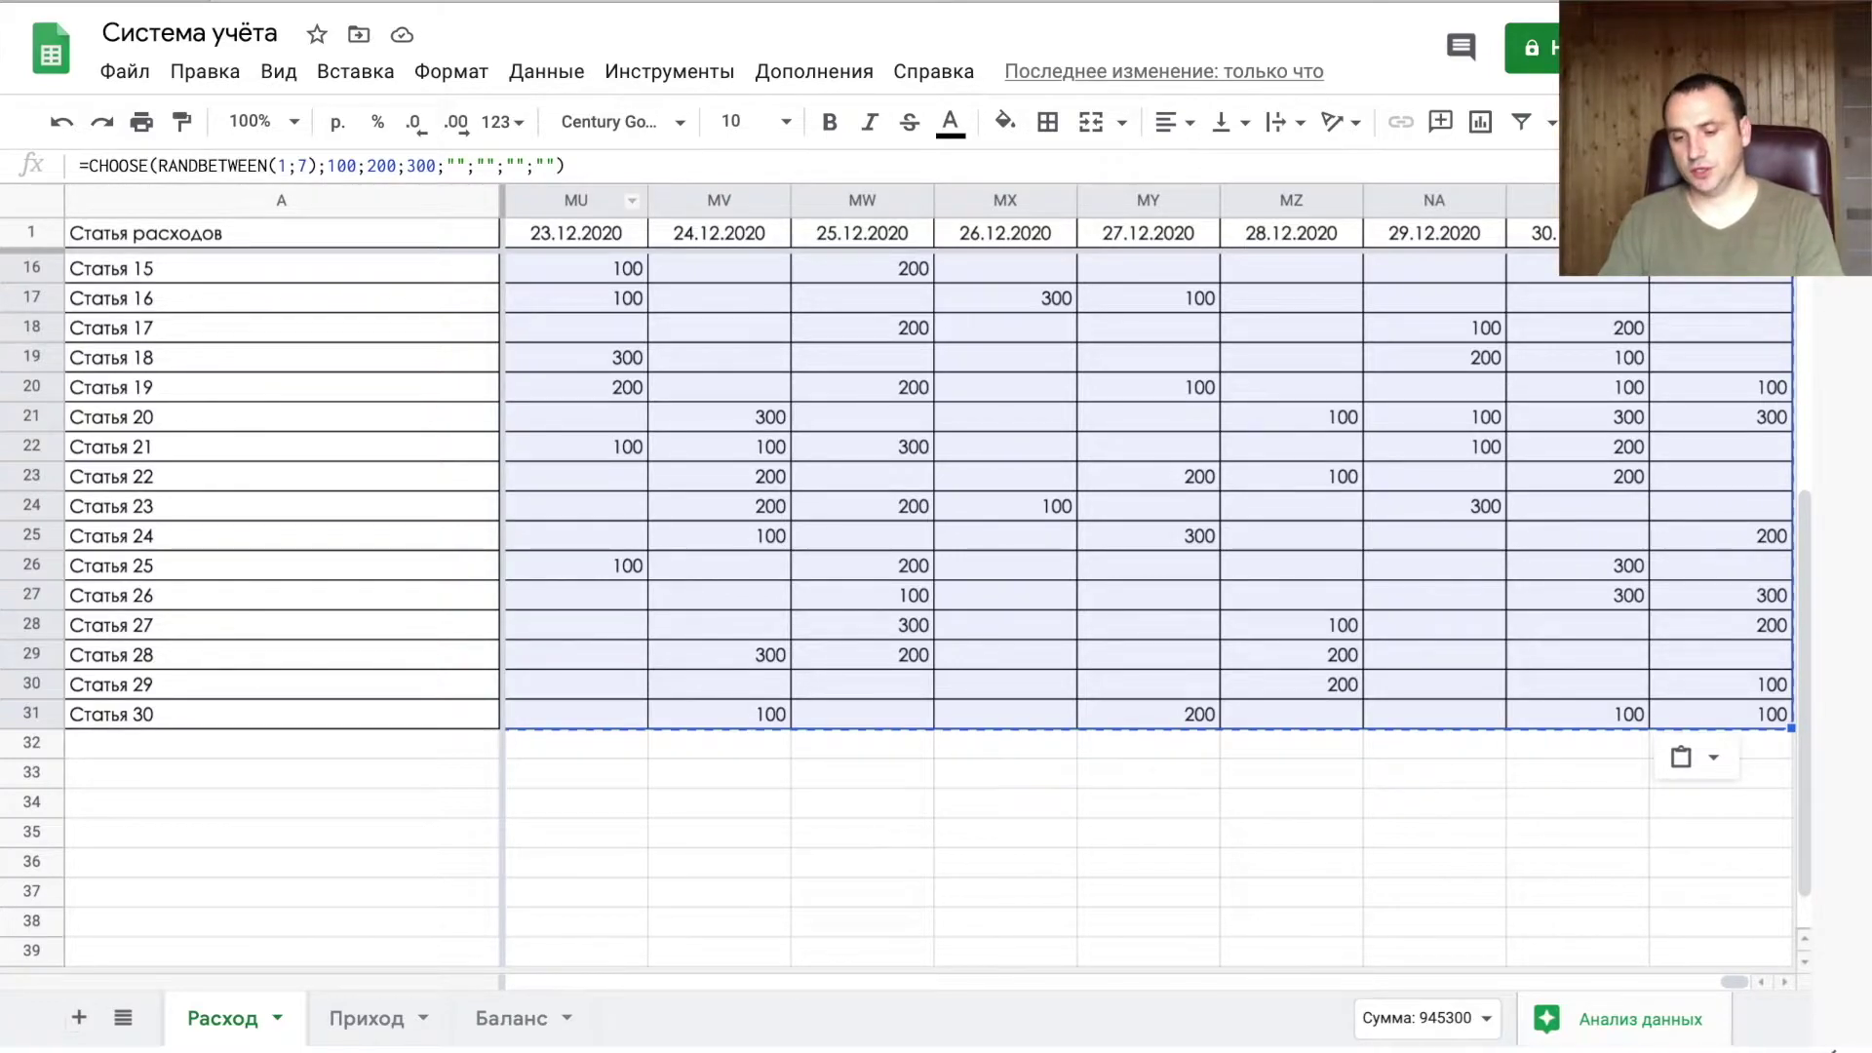
pyautogui.hotkey('ctrl', 'shift', 'v')
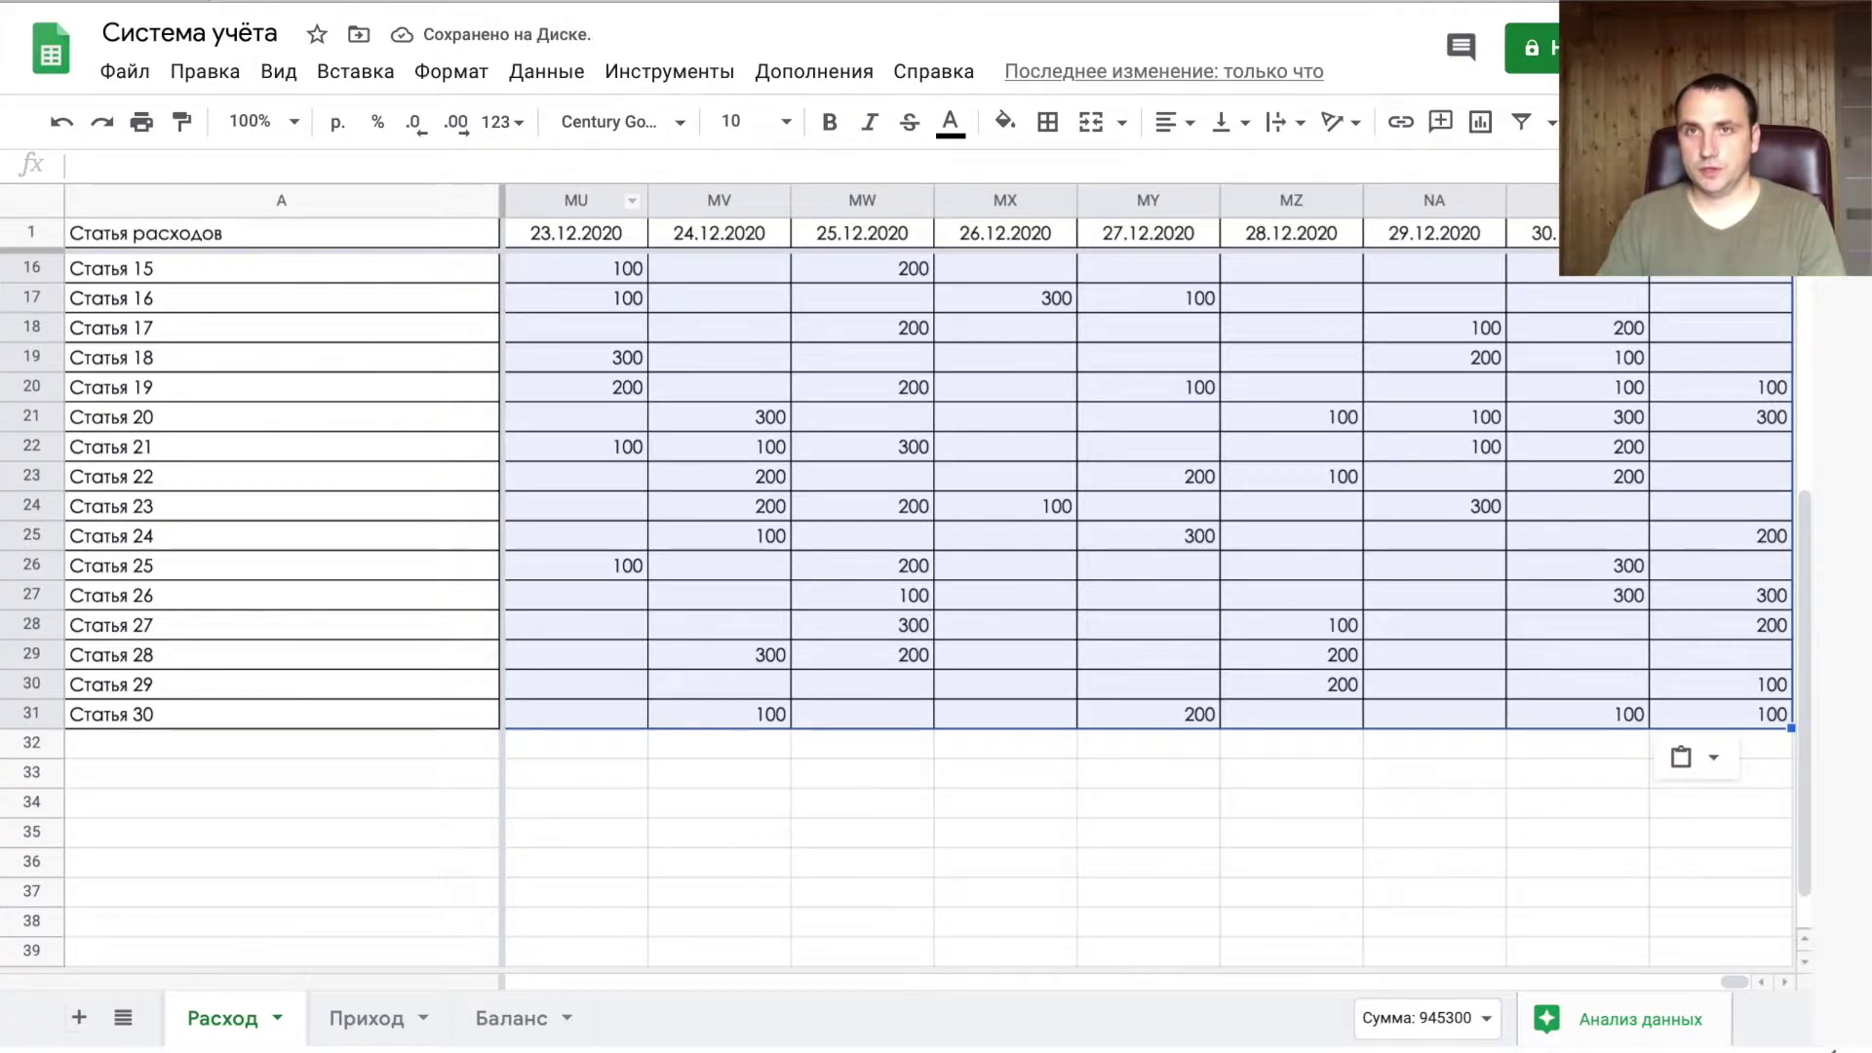
pyautogui.hotkey('ctrl', 'Home')
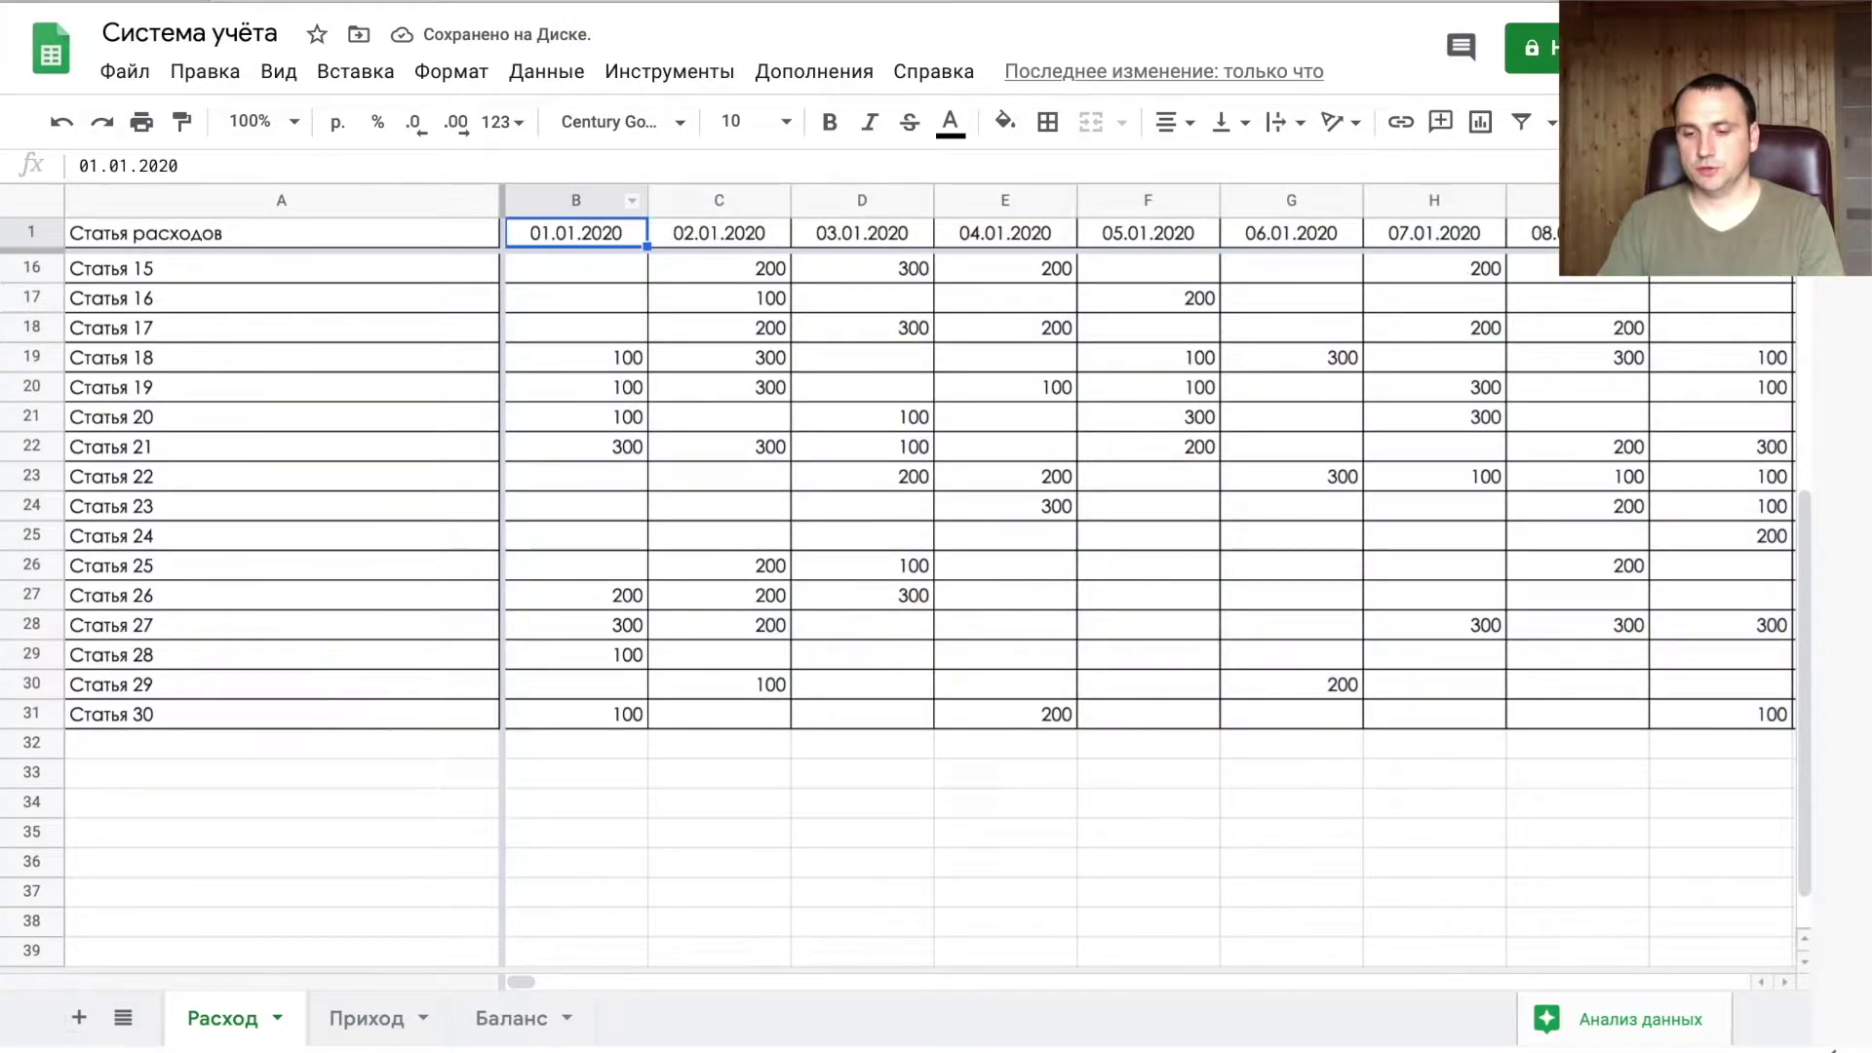
pyautogui.click(576, 268)
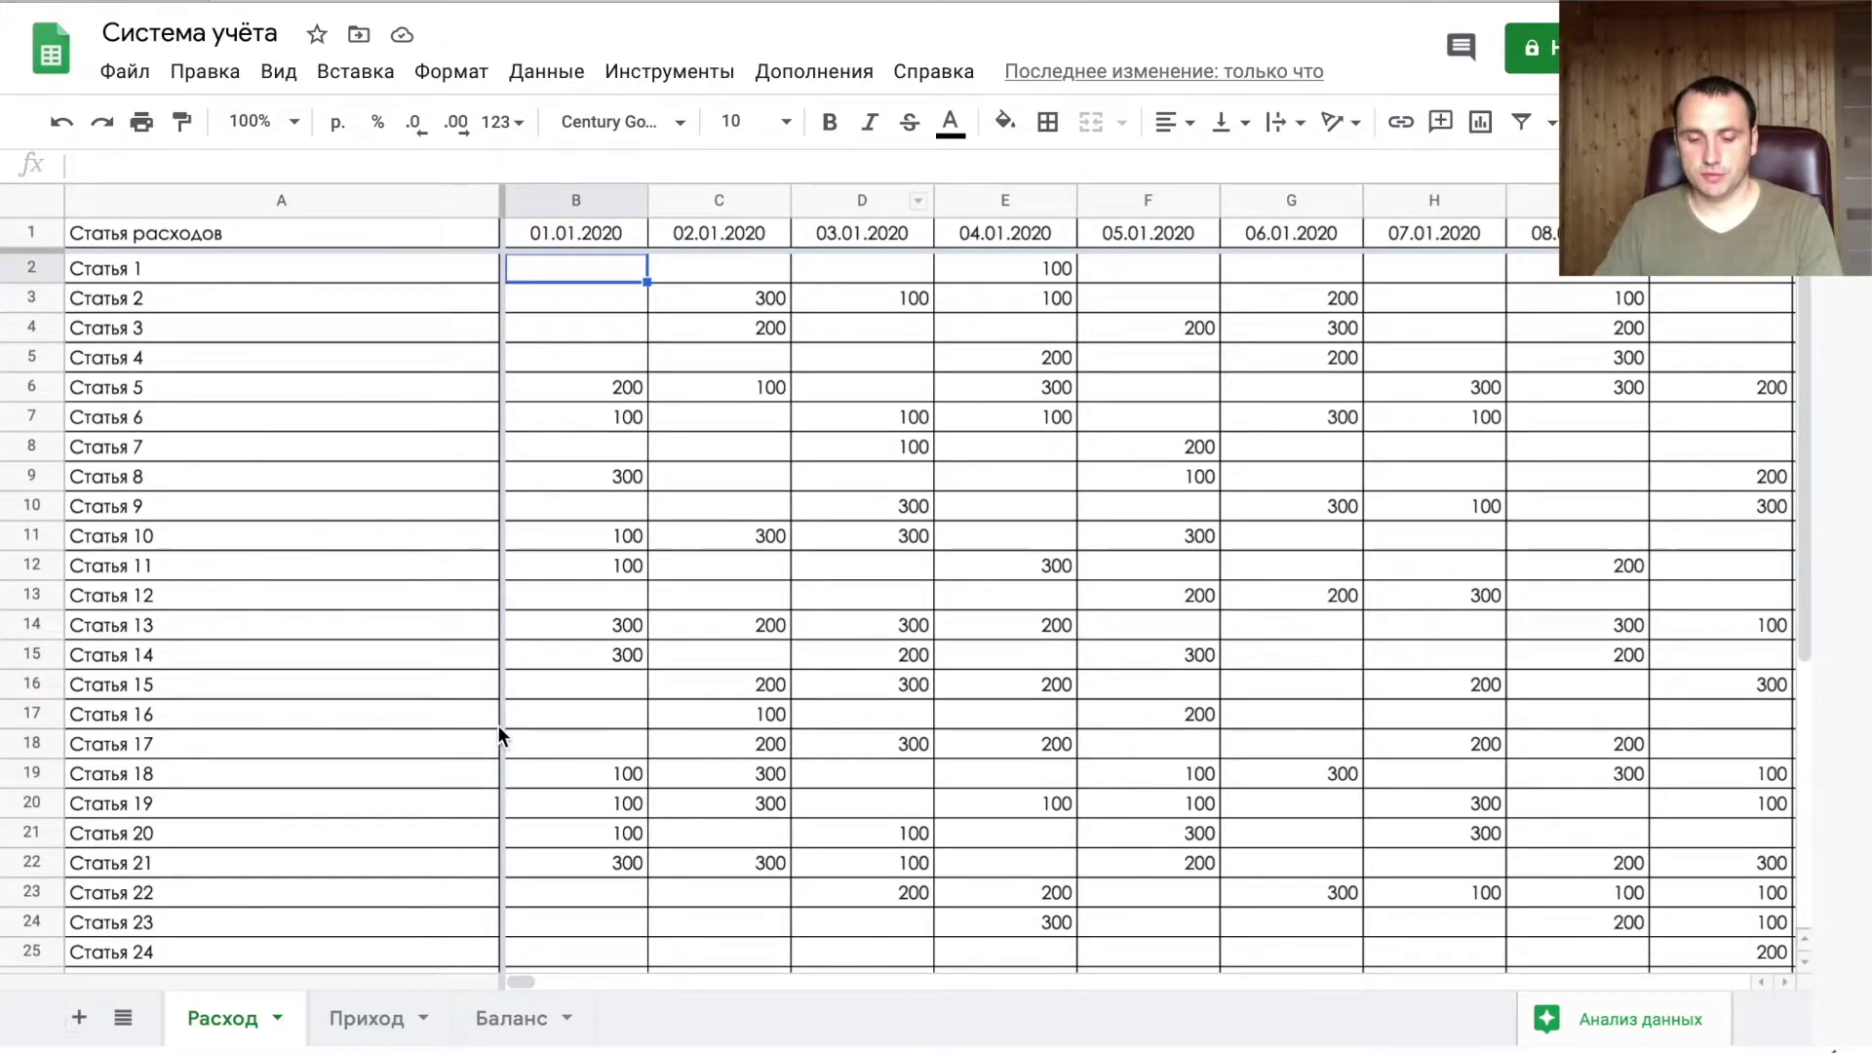
# - On the Приход sheet, enter =CHOOSE(RANDBETWEEN(1;5);"";3000;5000;"";"") in B2
pyautogui.click(381, 1014)
pyautogui.write('=выбор(слу')
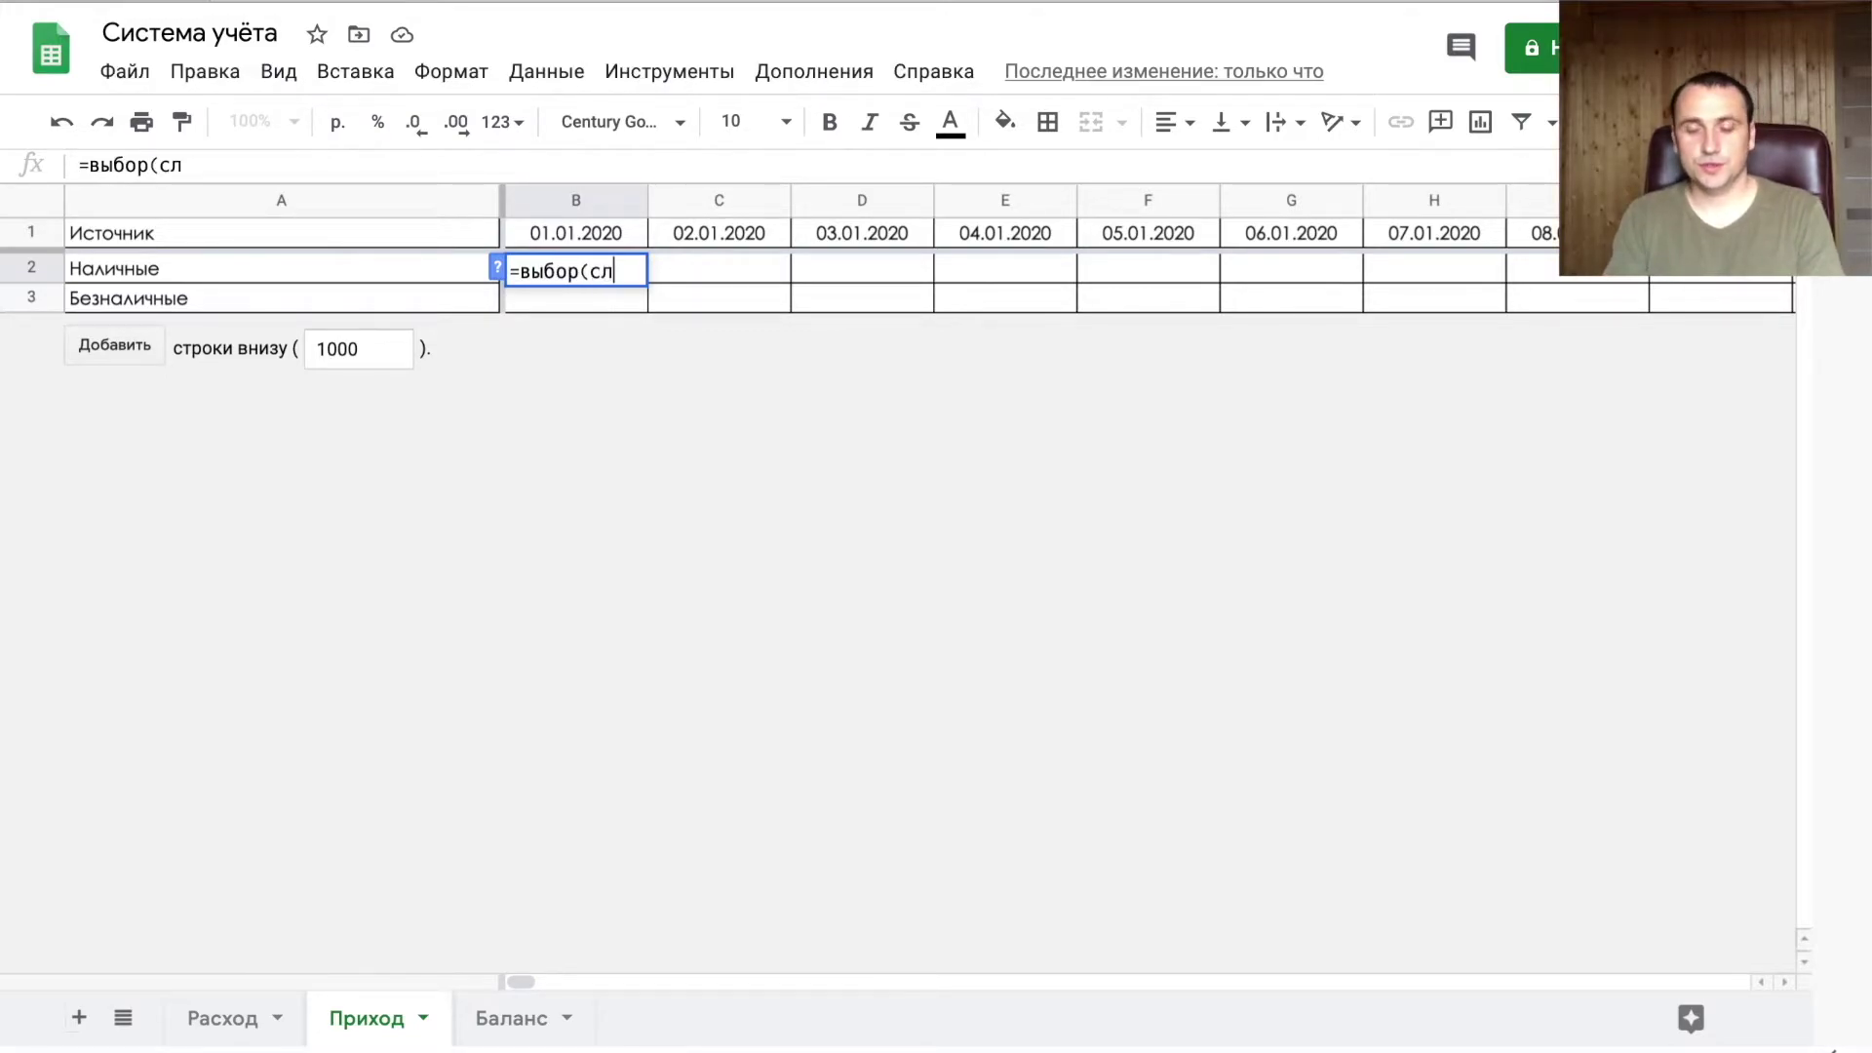
pyautogui.write('чмежду(1;')
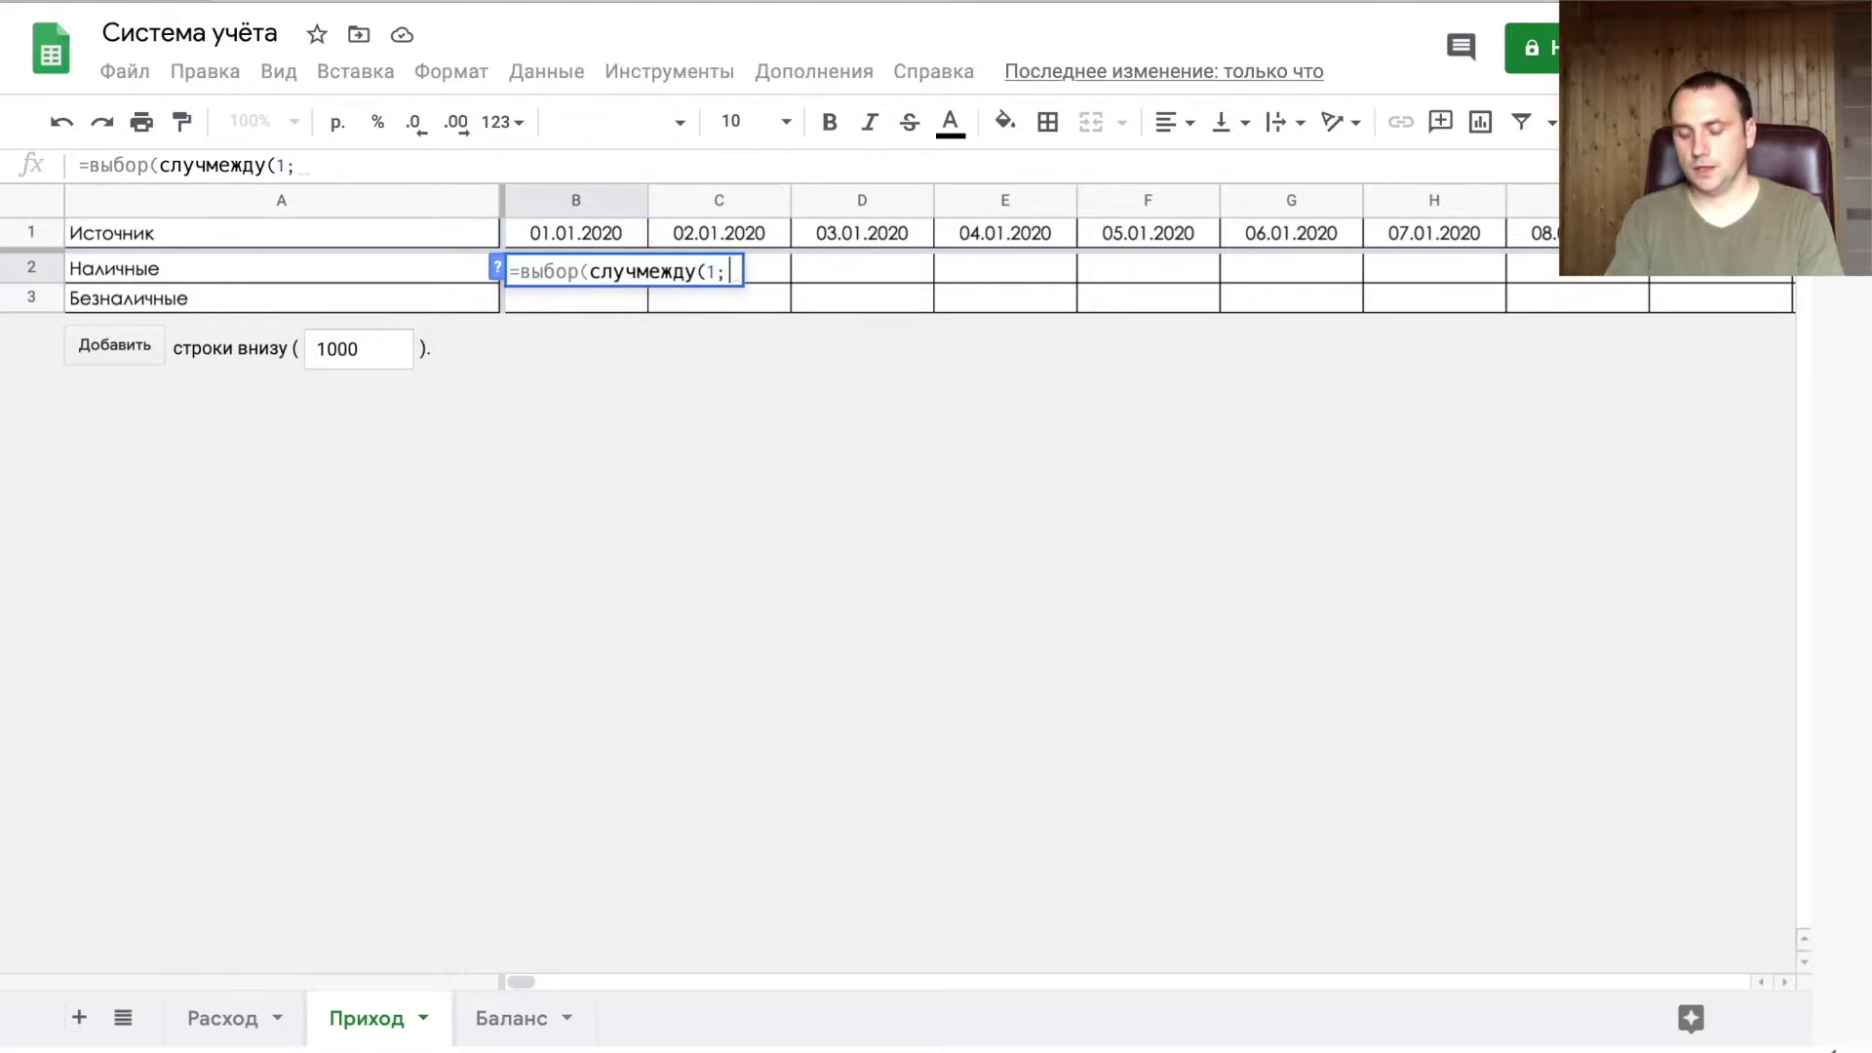
pyautogui.write('5)')
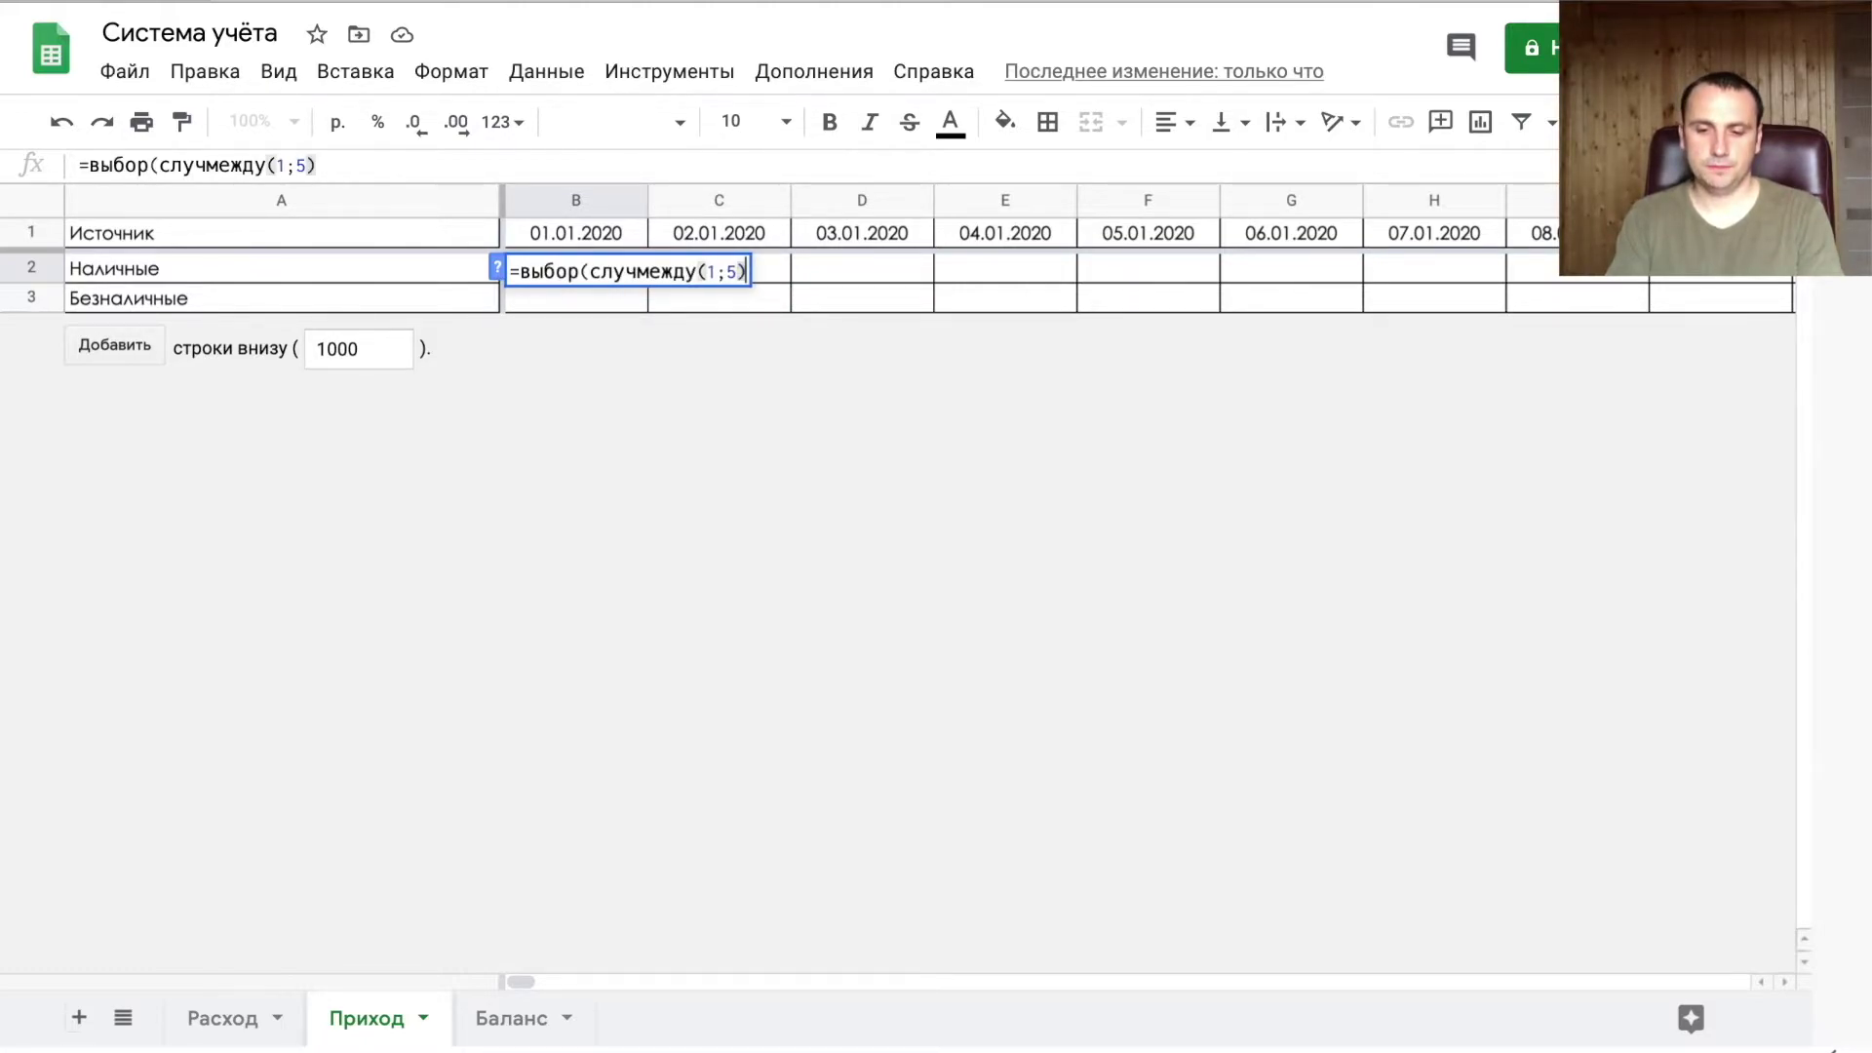
pyautogui.write(';')
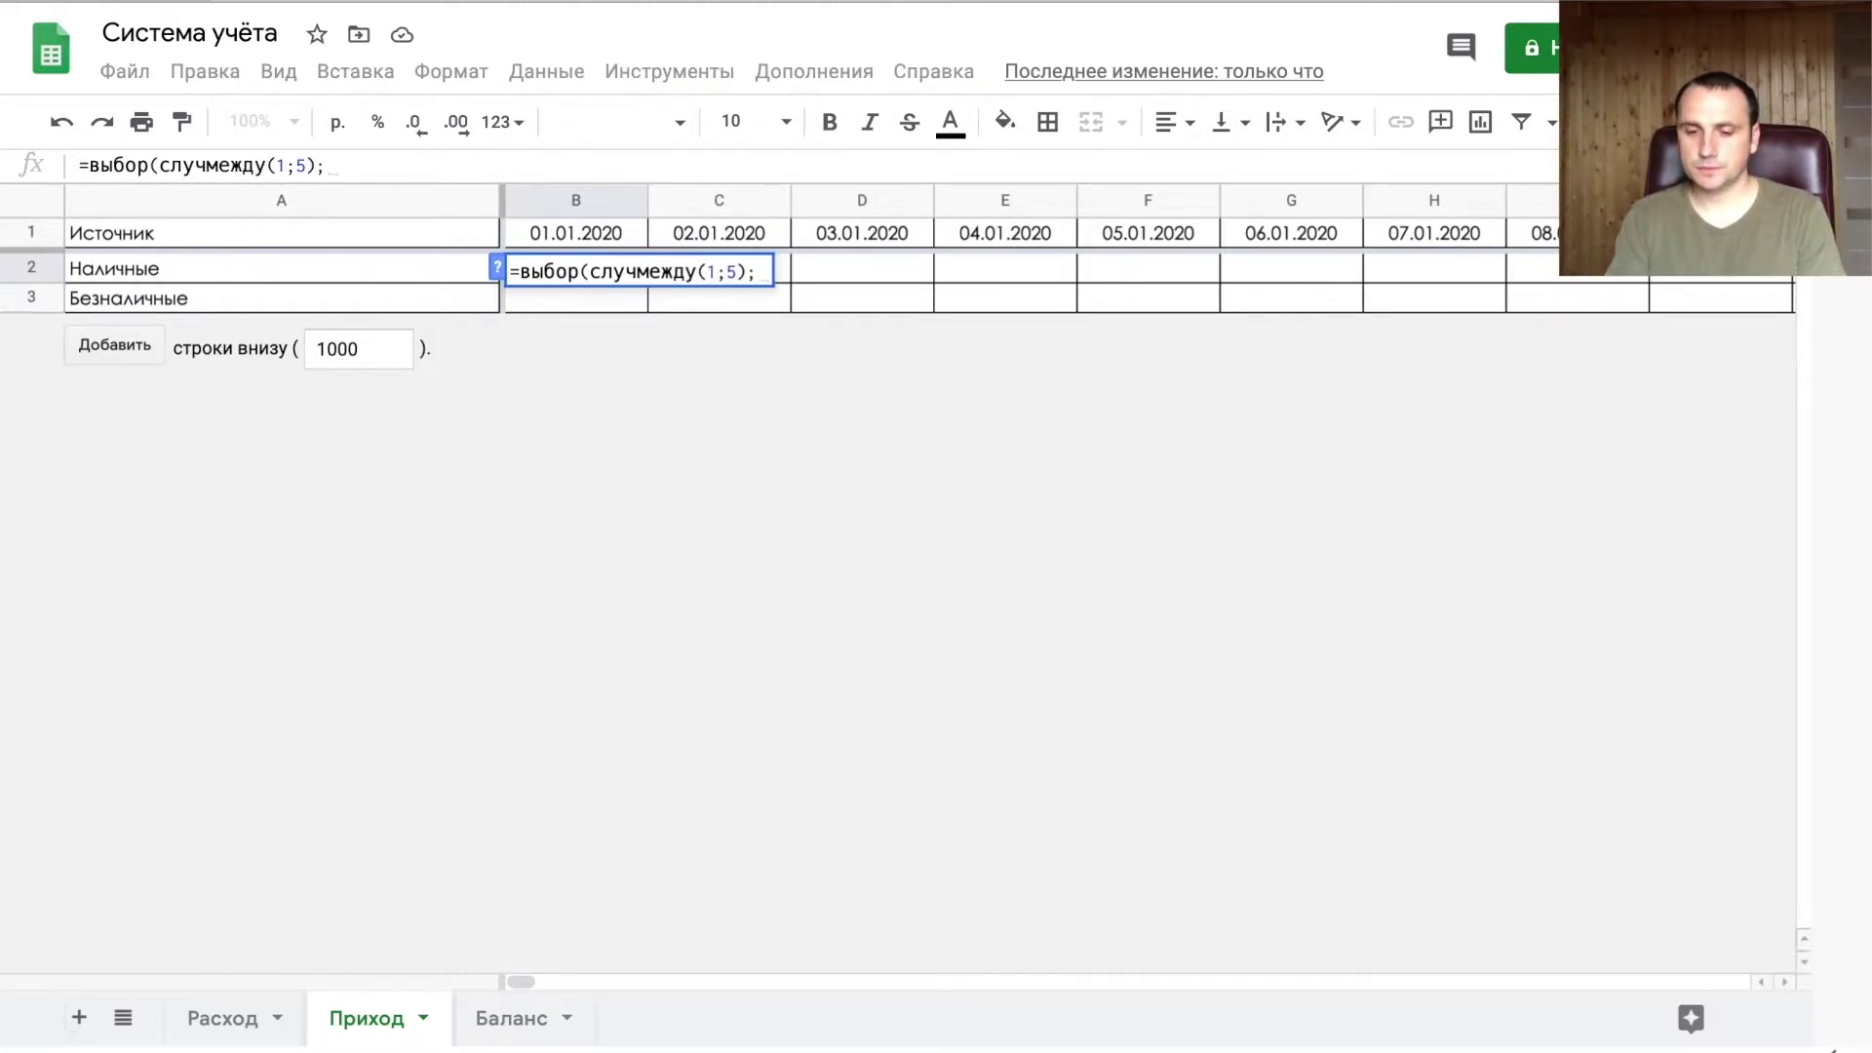
pyautogui.write('выбор')
pyautogui.press('BackSpace')
pyautogui.press('BackSpace')
pyautogui.press('BackSpace')
pyautogui.press('BackSpace')
pyautogui.press('BackSpace')
pyautogui.write('1000;')
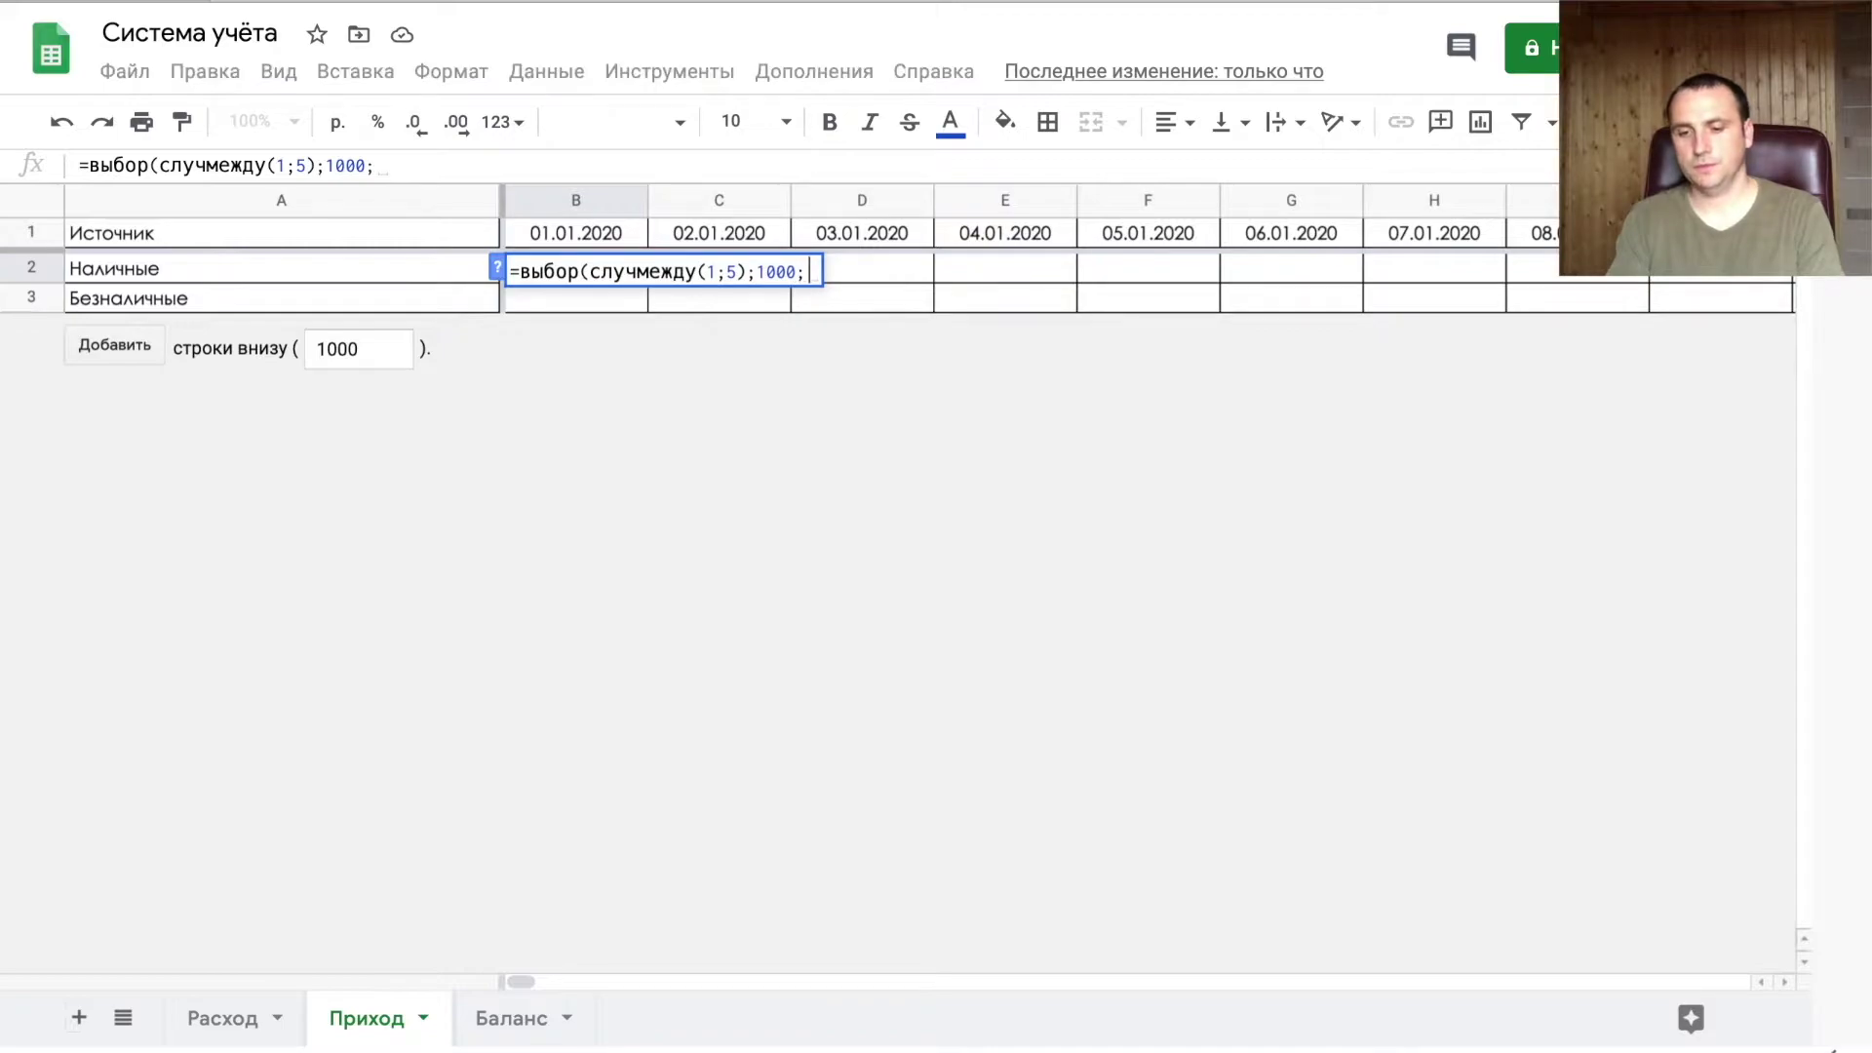
pyautogui.write('3000;4500')
pyautogui.press('BackSpace')
pyautogui.press('BackSpace')
pyautogui.write('500')
pyautogui.press('BackSpace')
pyautogui.press('BackSpace')
pyautogui.press('BackSpace')
pyautogui.write('5000;"";"")')
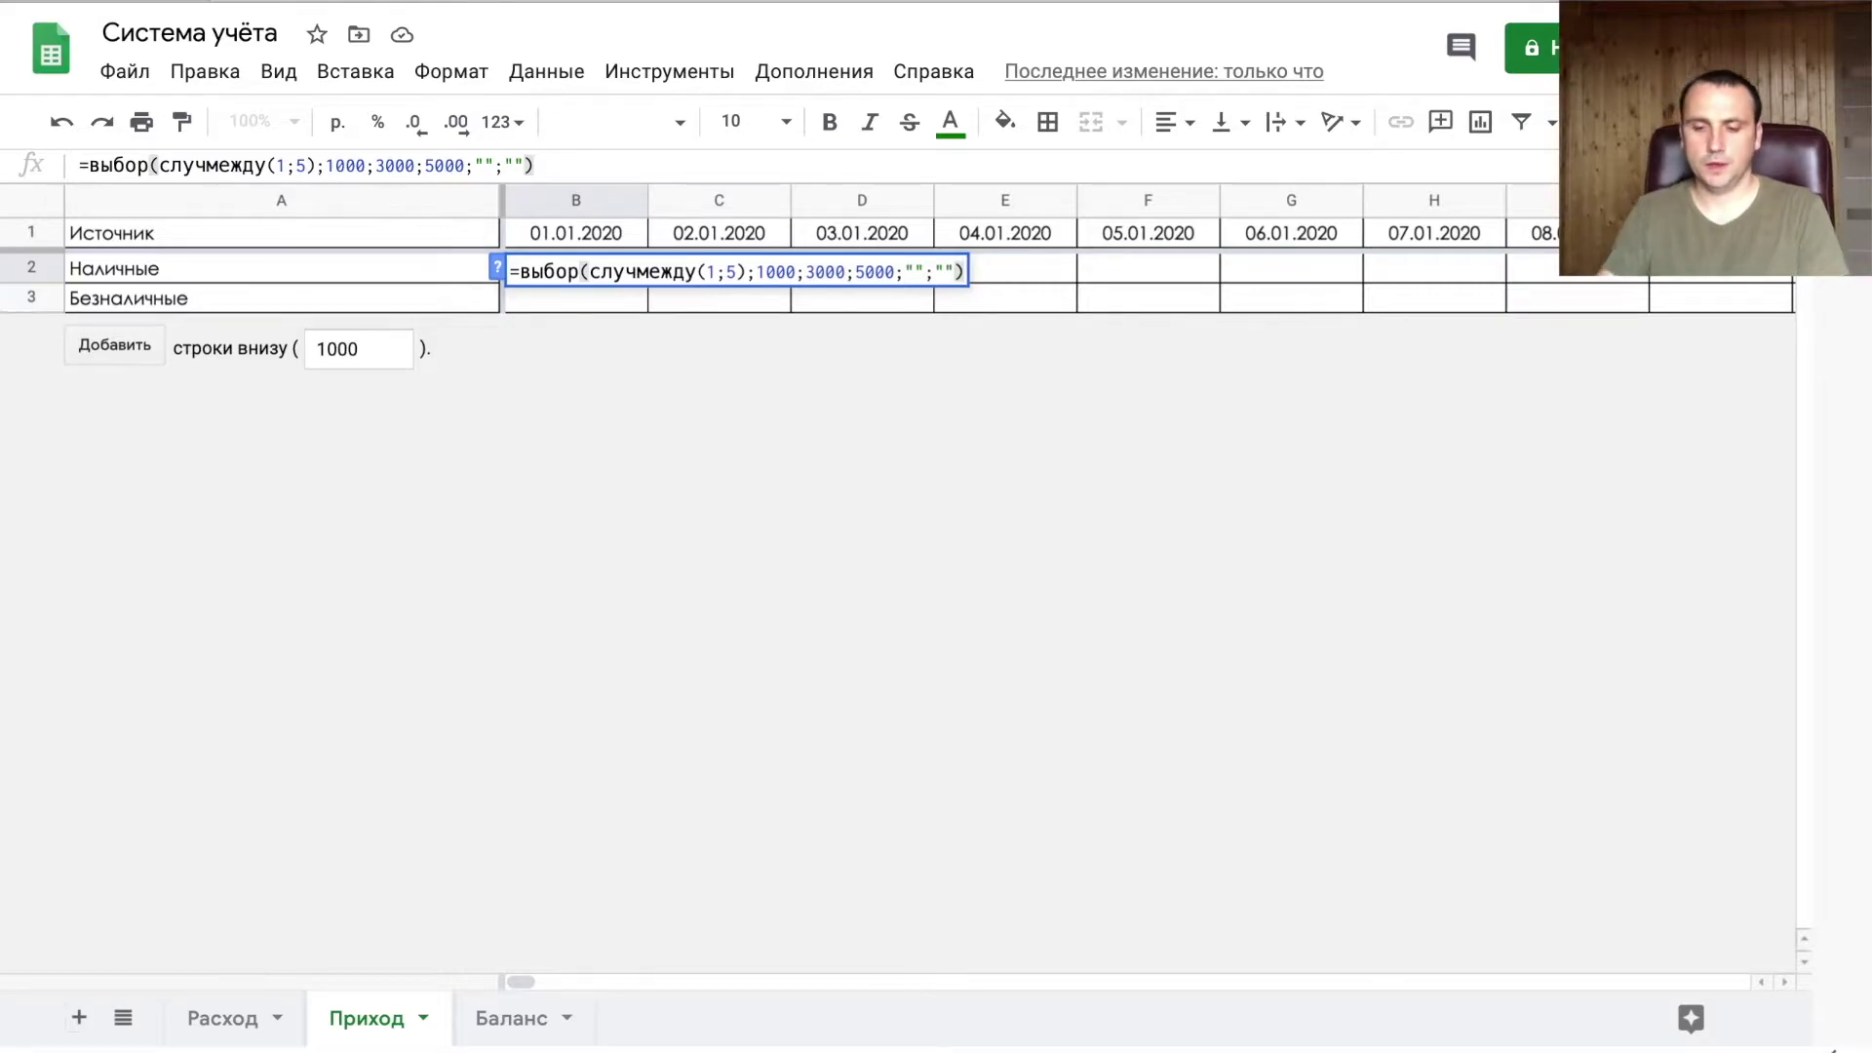
pyautogui.doubleClick(777, 271)
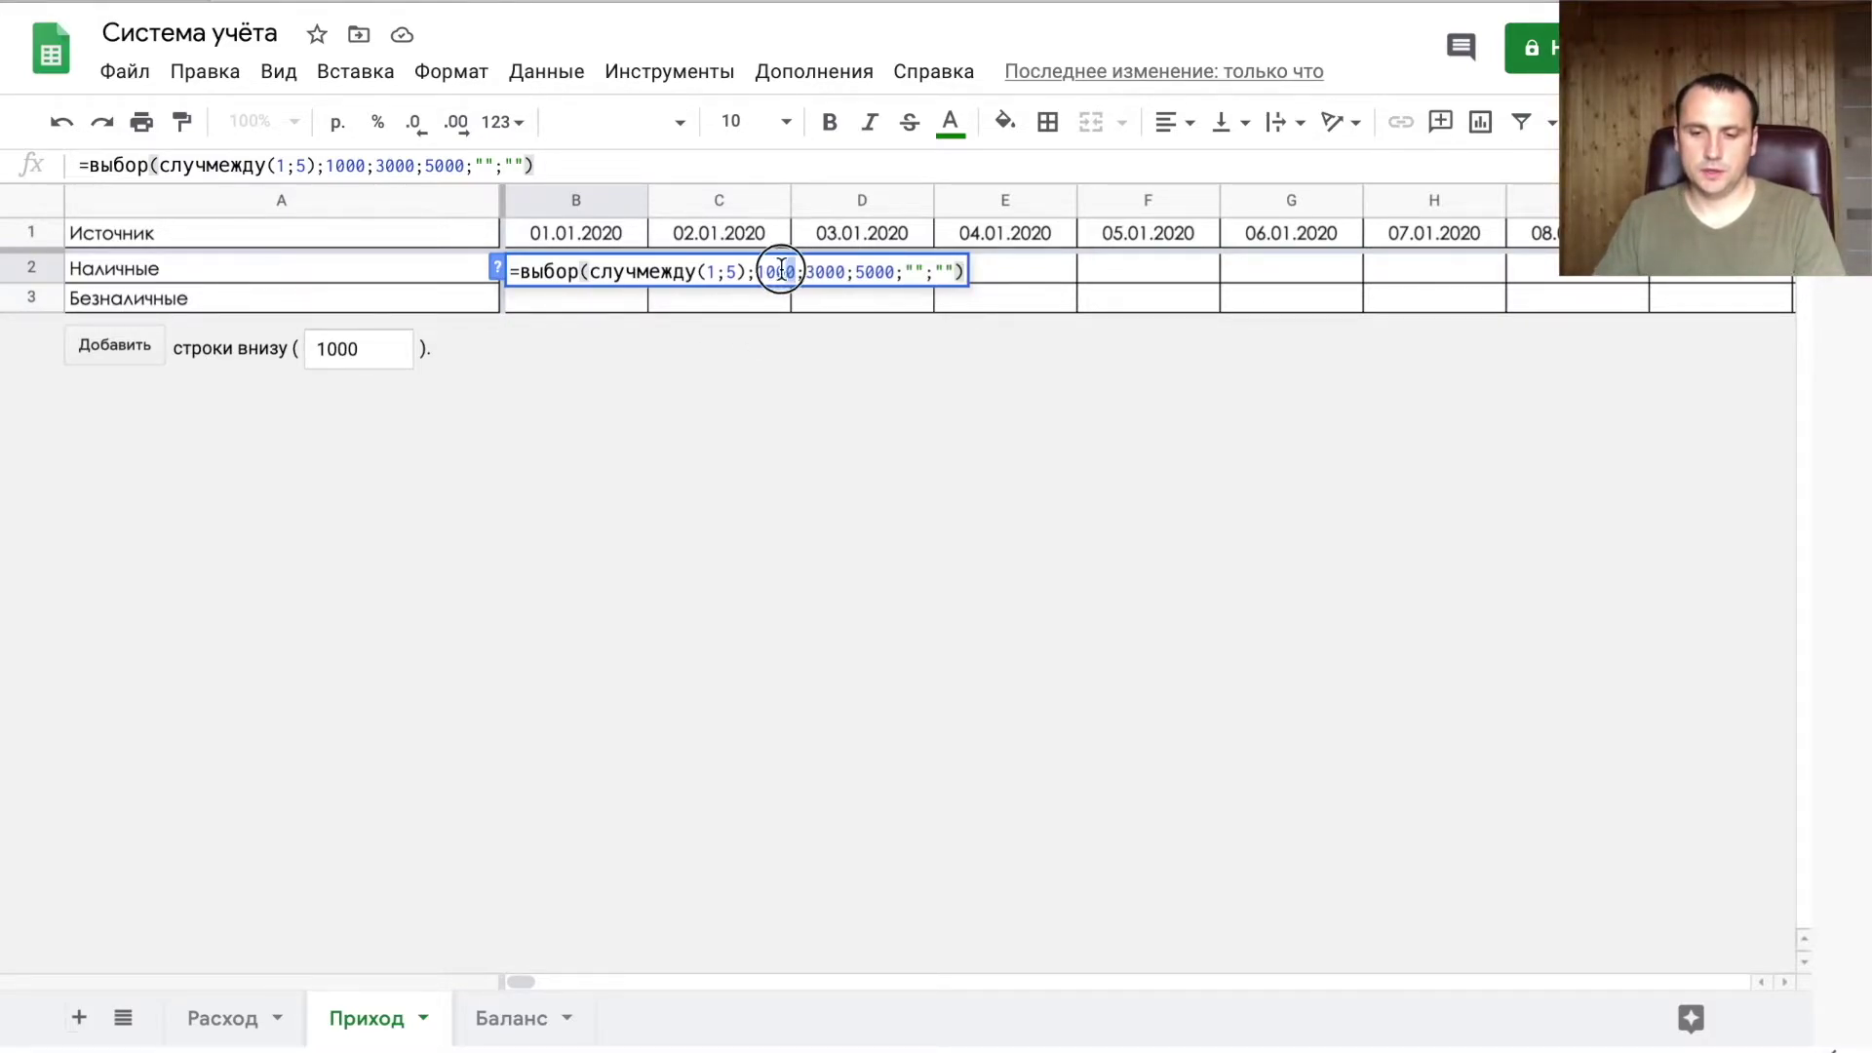
pyautogui.write('""')
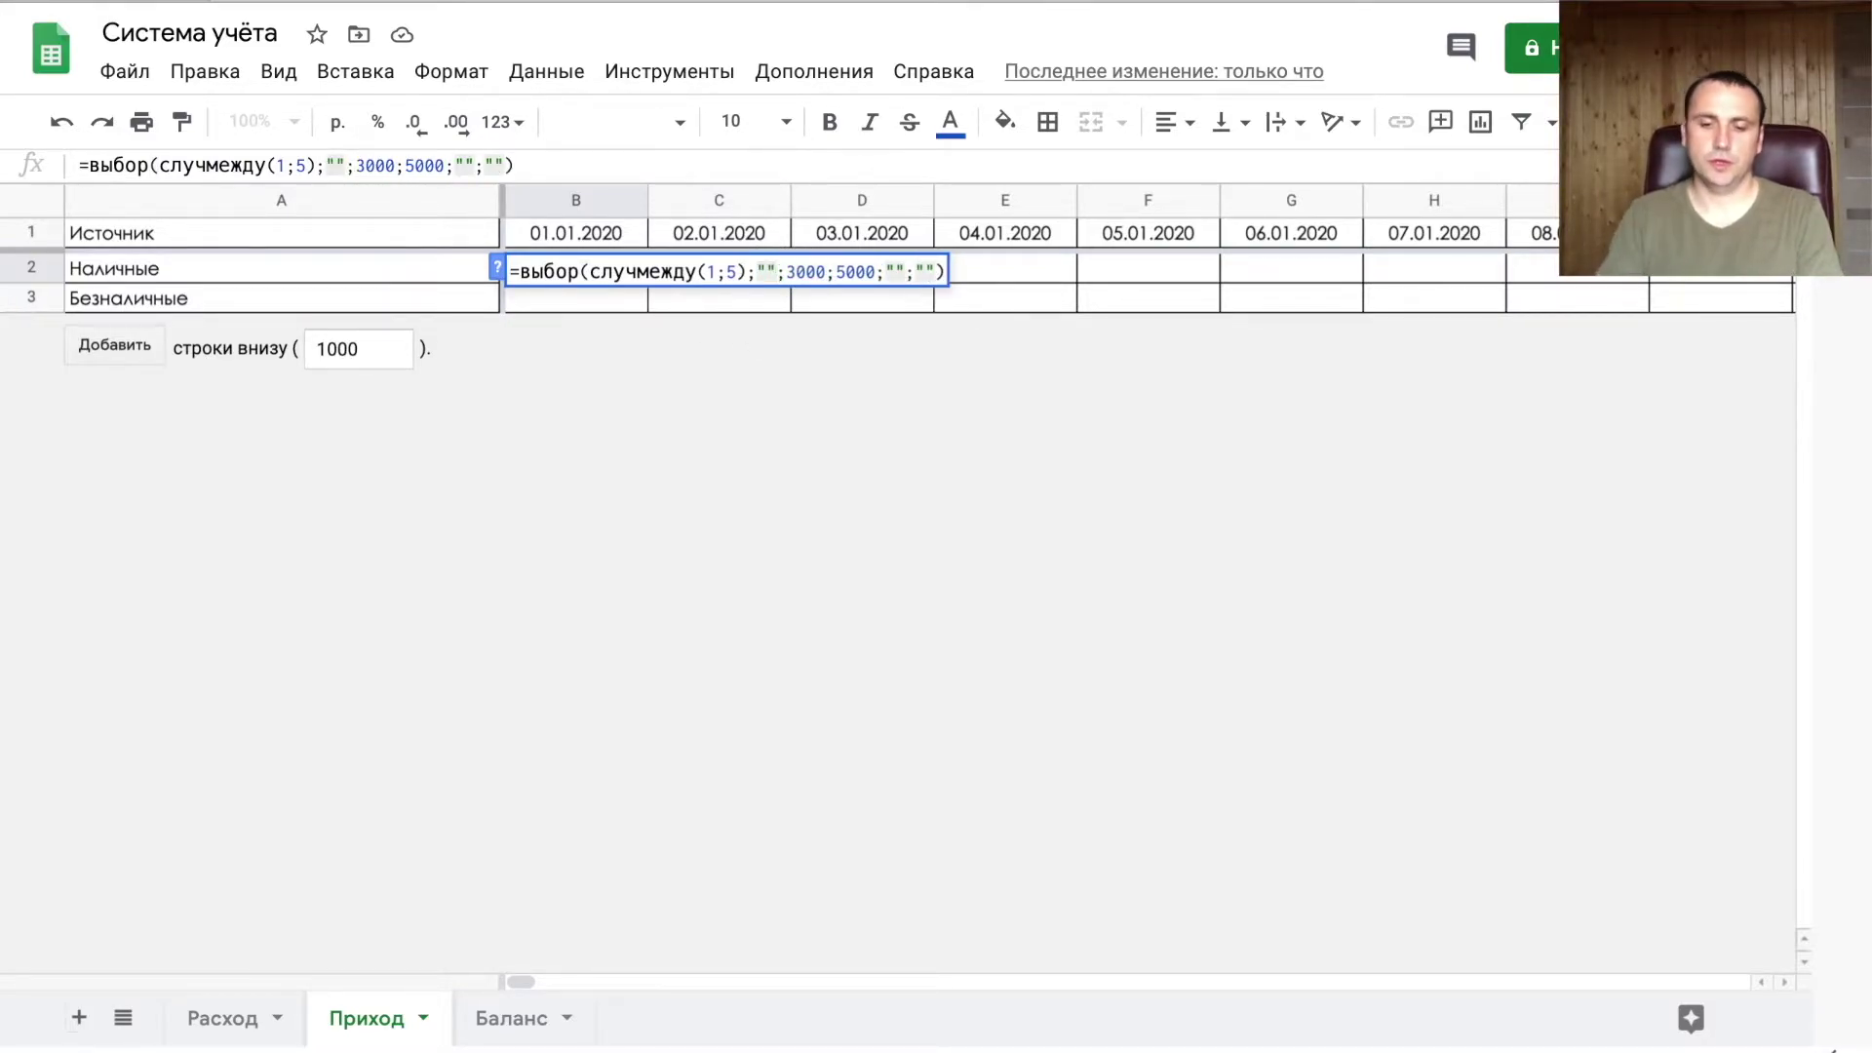
pyautogui.press('Return')
# - Copy the formula across income rows 2–3 for every date and keep only the values
pyautogui.click(575, 268)
pyautogui.hotkey('ctrl', 'c')
pyautogui.hotkey('ctrl', 'shift', 'Right')
pyautogui.hotkey('shift', 'Down')
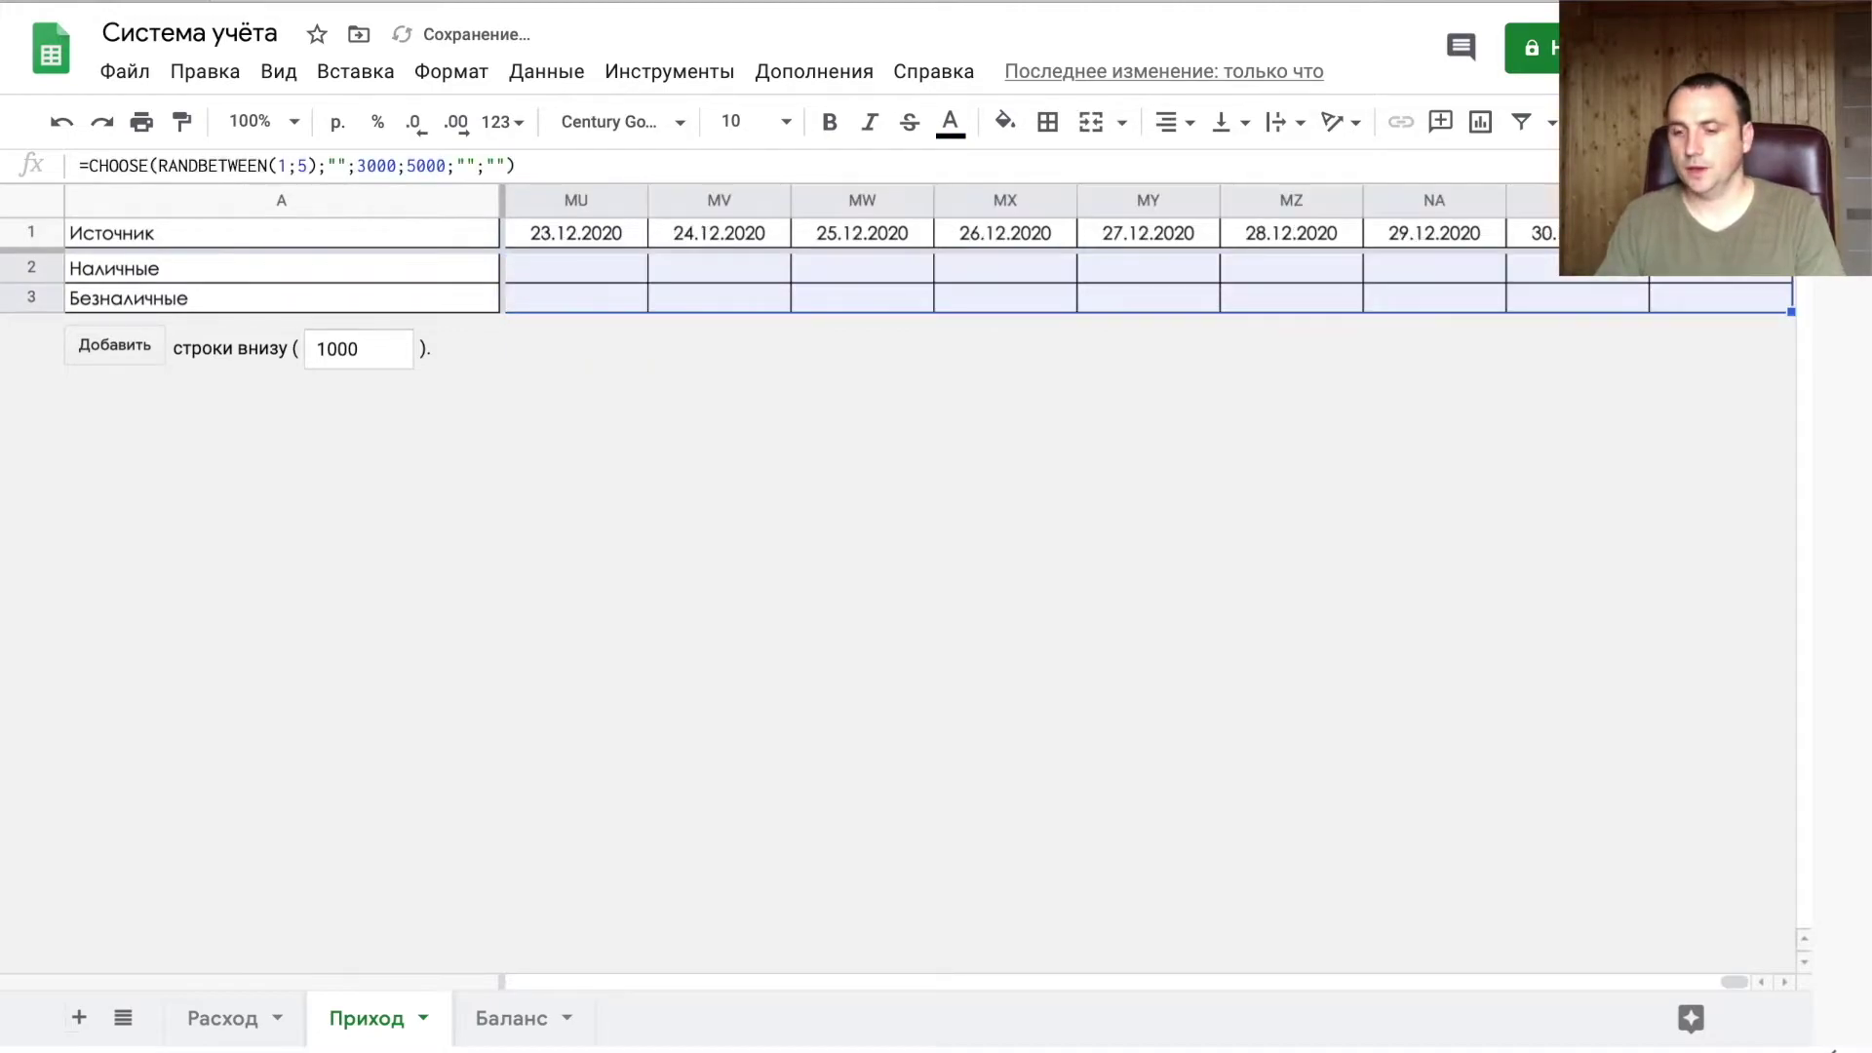
pyautogui.hotkey('ctrl', 'v')
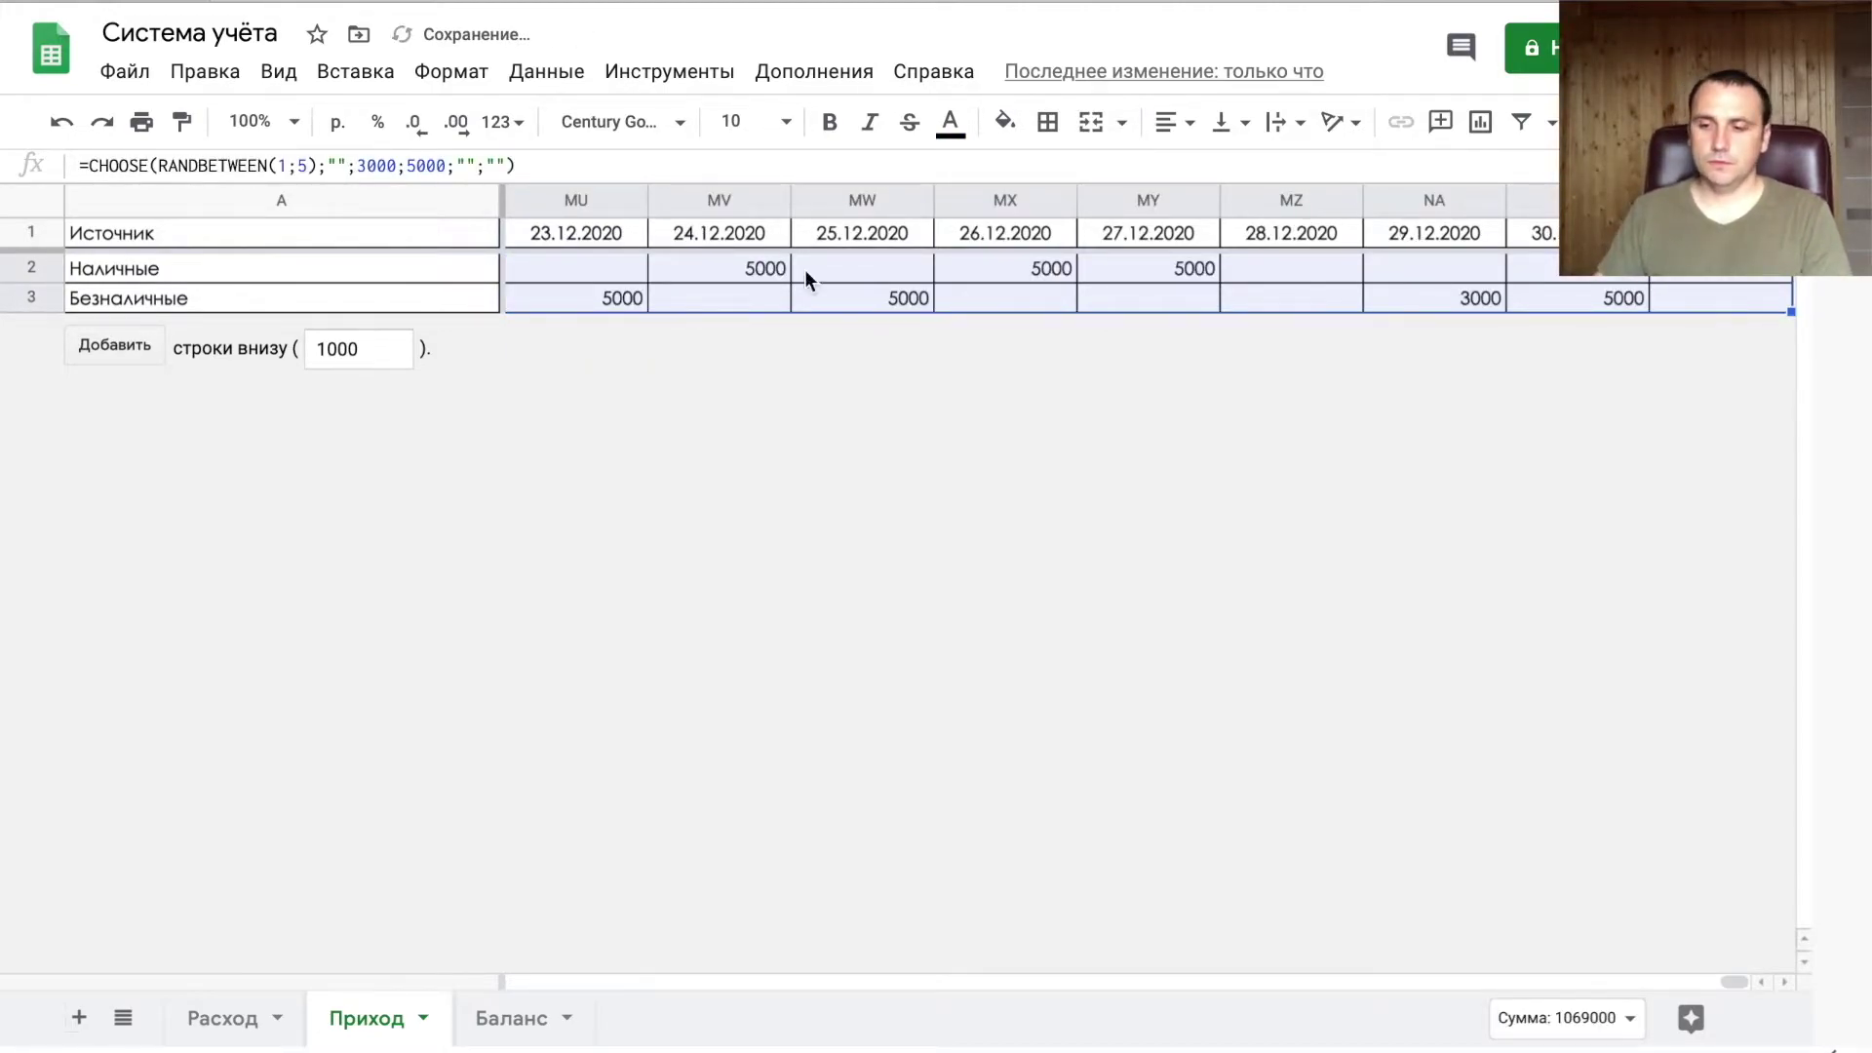
pyautogui.hotkey('ctrl', 'shift', 'v')
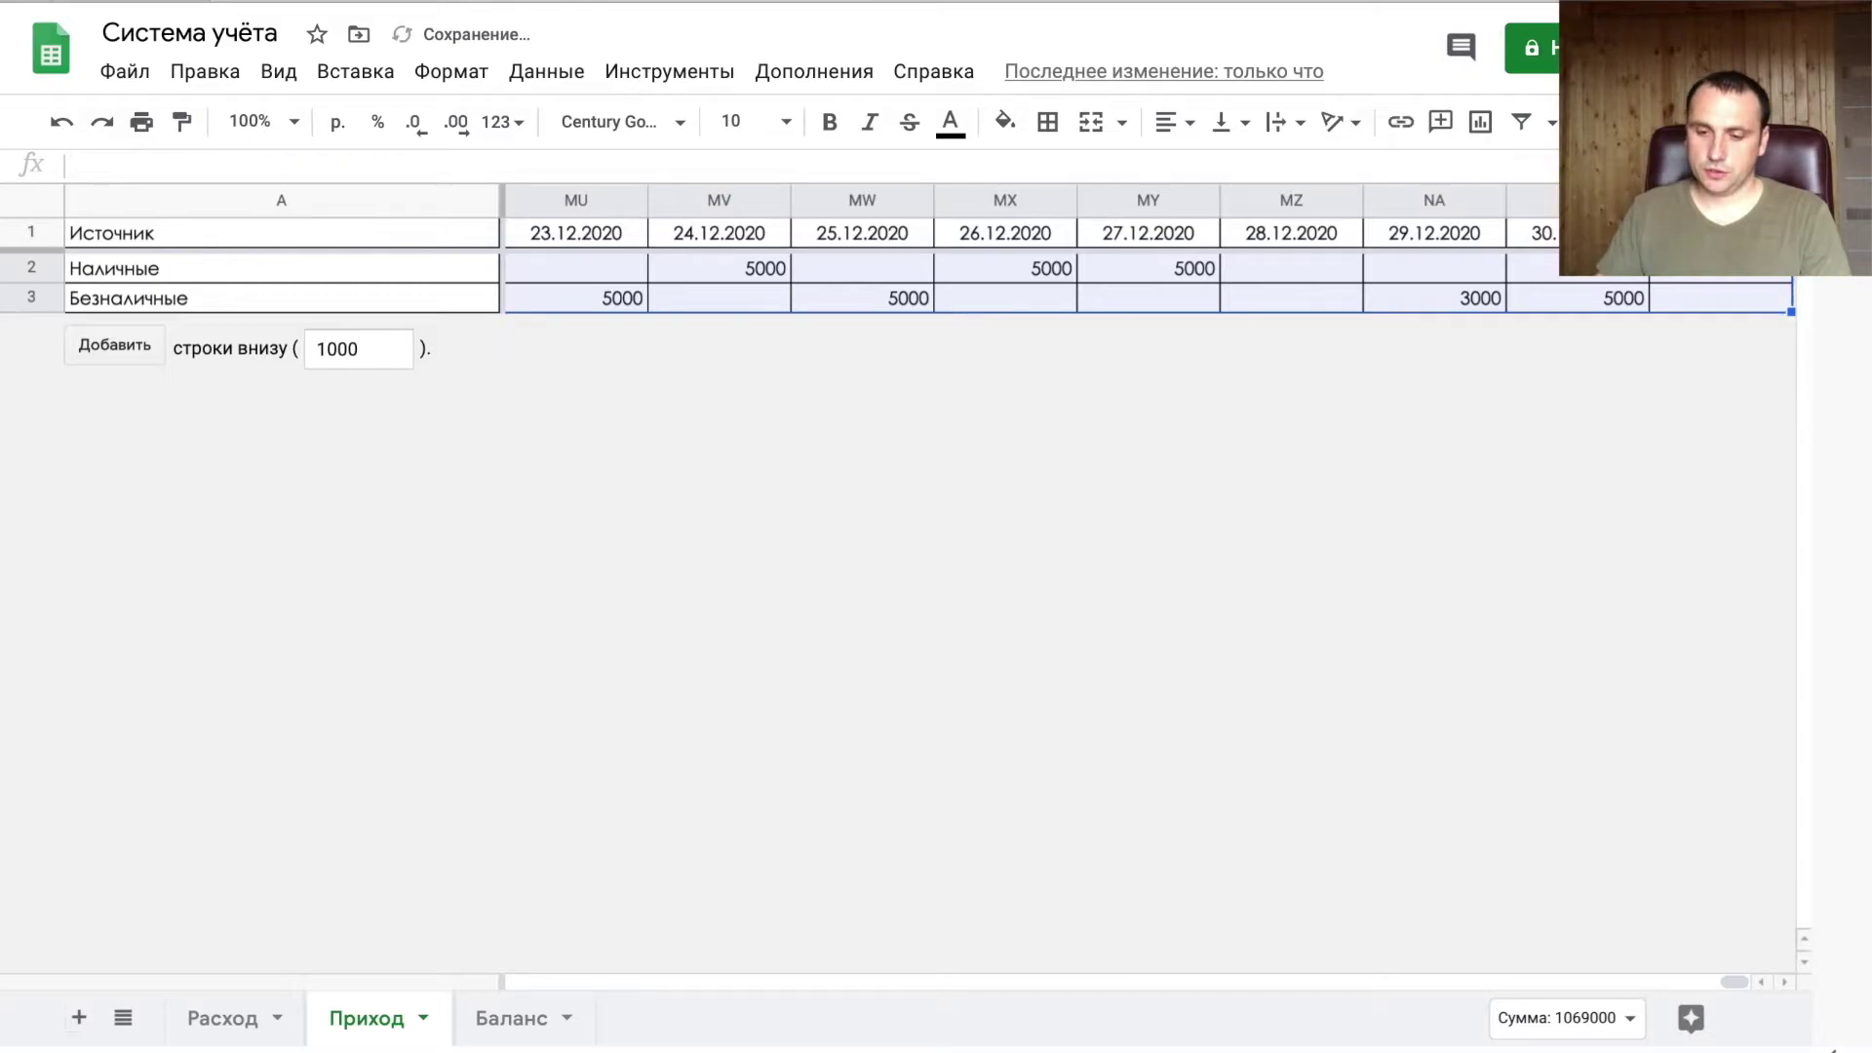
pyautogui.hscroll(-10, 963, 315)
pyautogui.hscroll(-5, 963, 315)
pyautogui.hscroll(-10, 928, 293)
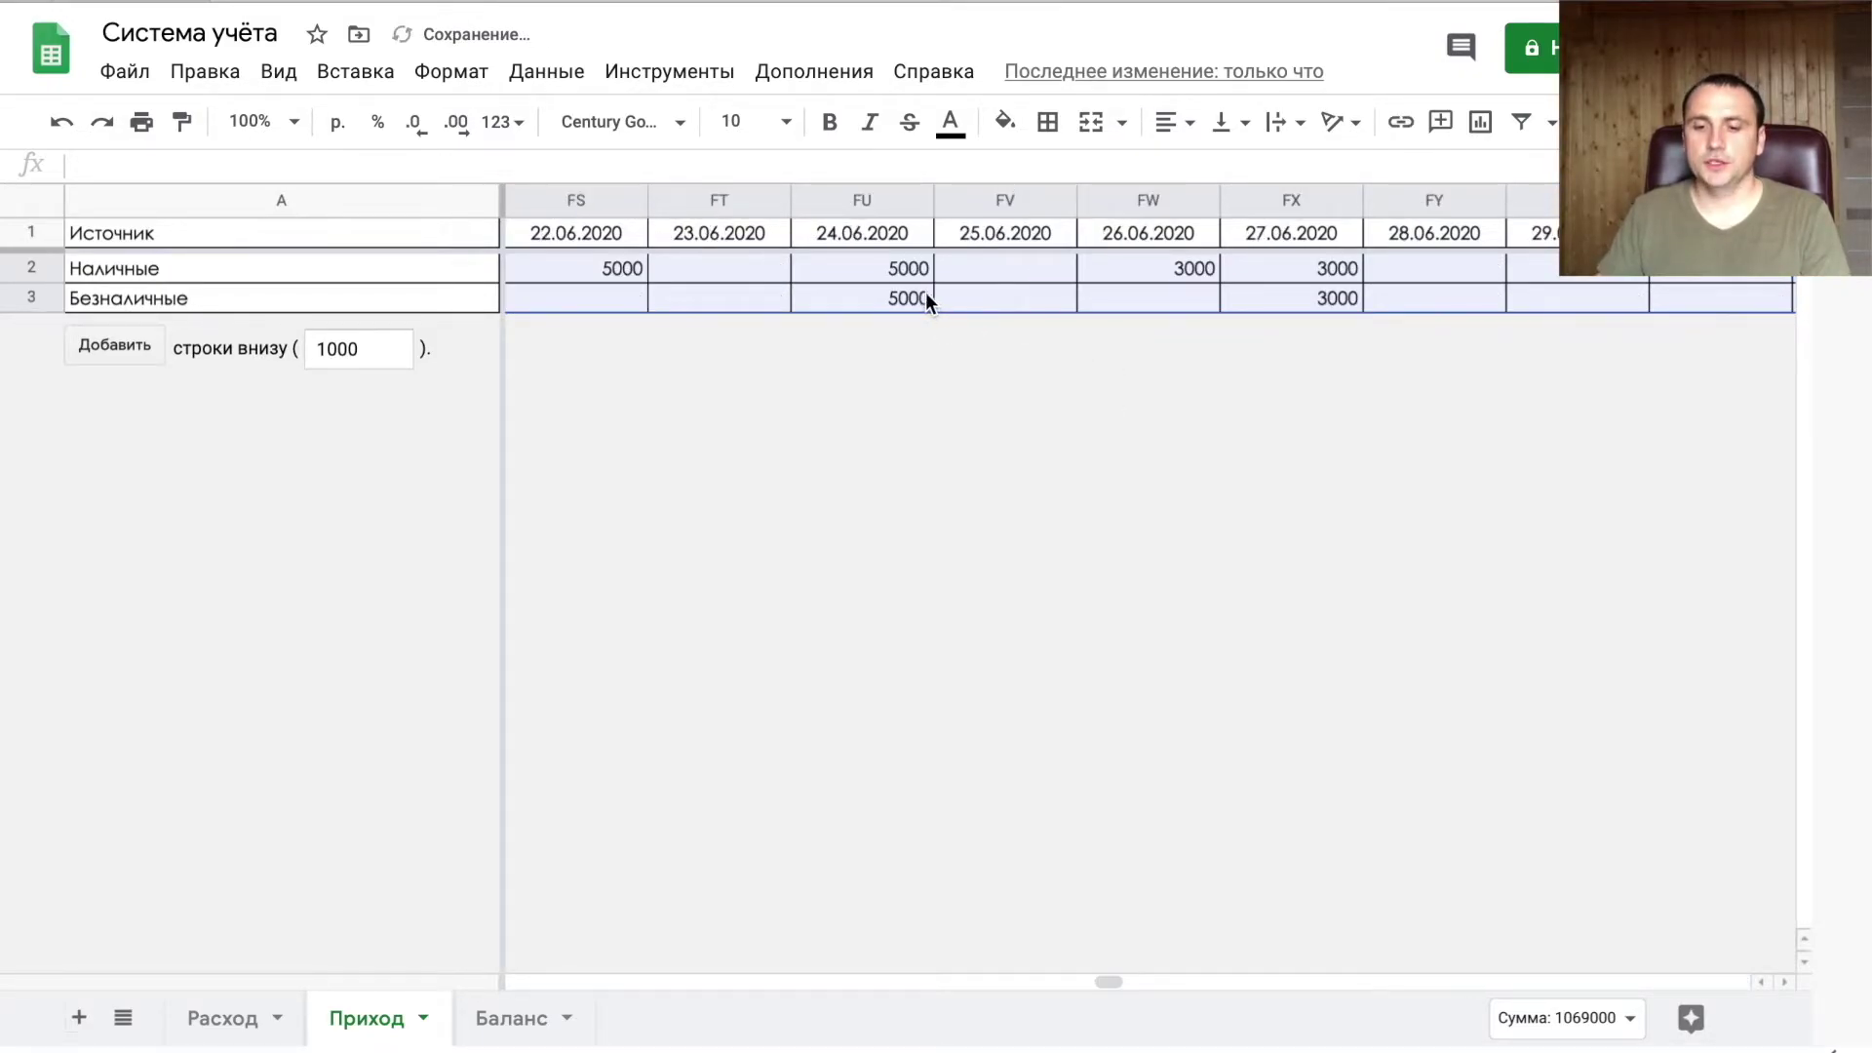
pyautogui.hscroll(-10, 927, 291)
pyautogui.hscroll(-5, 926, 295)
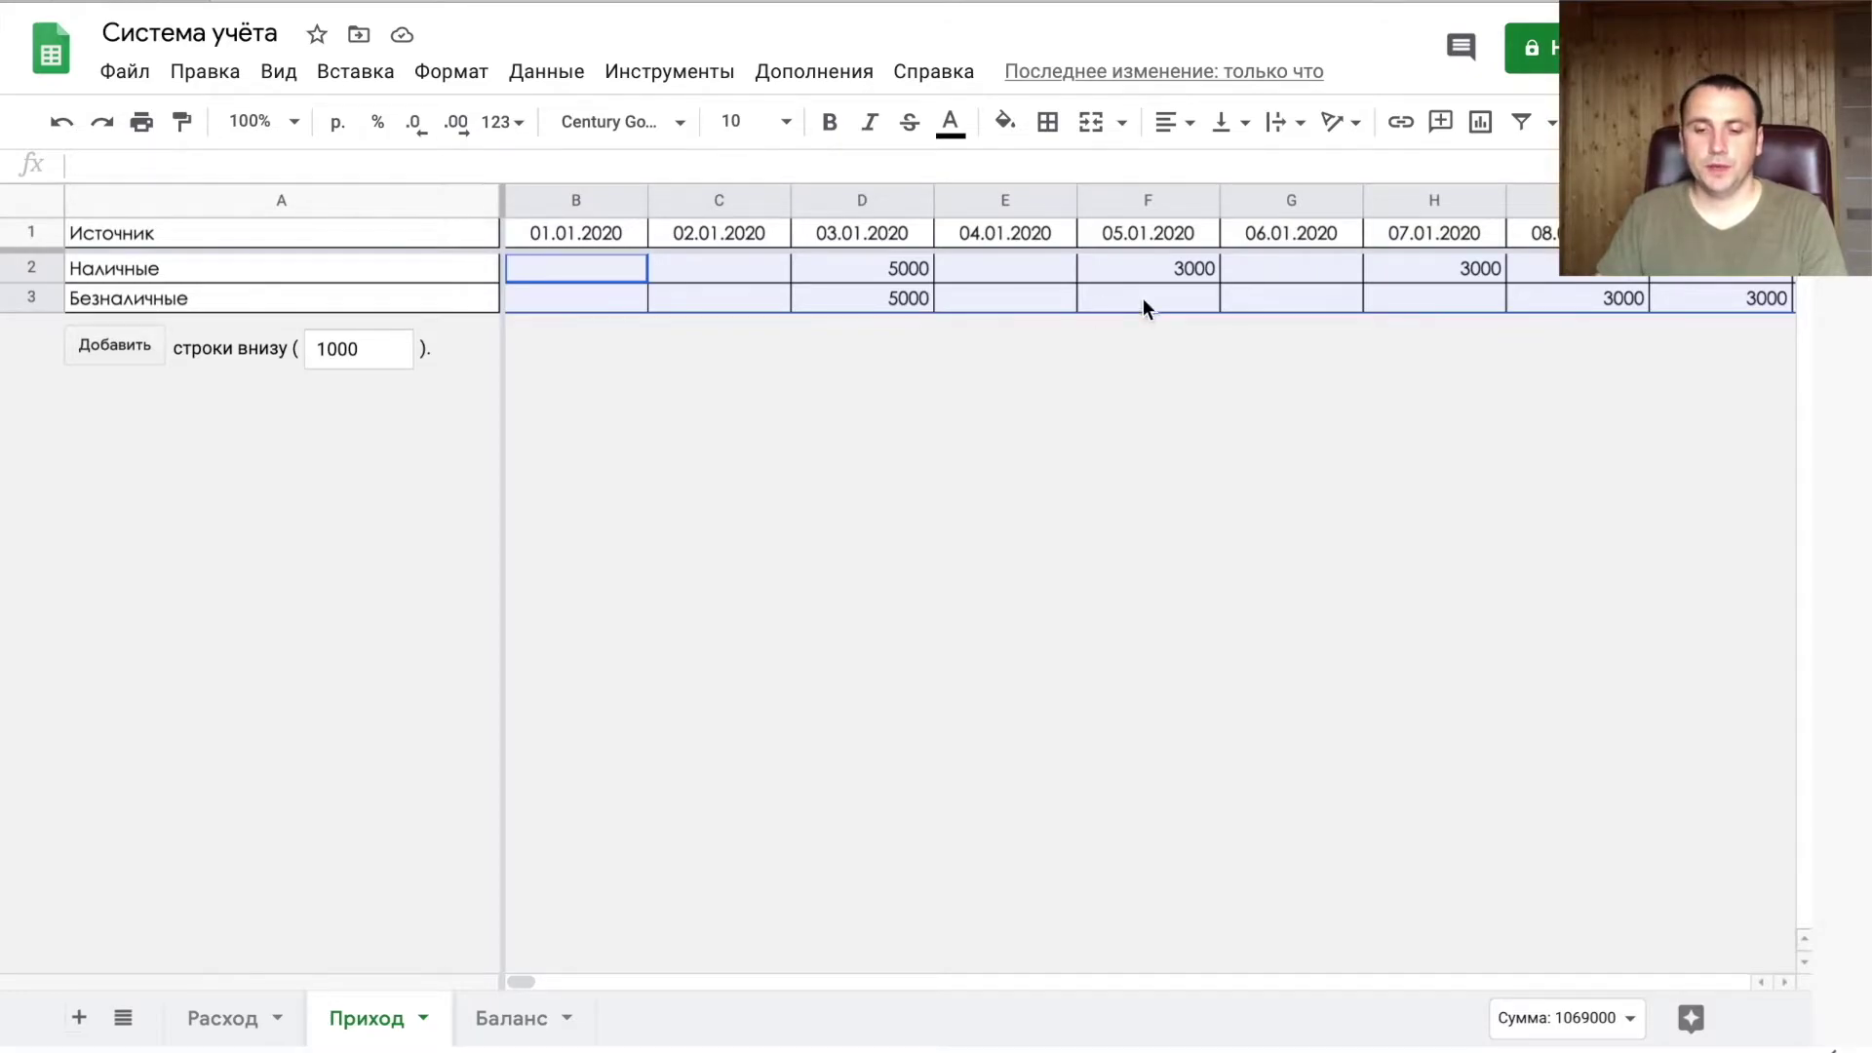
pyautogui.click(614, 268)
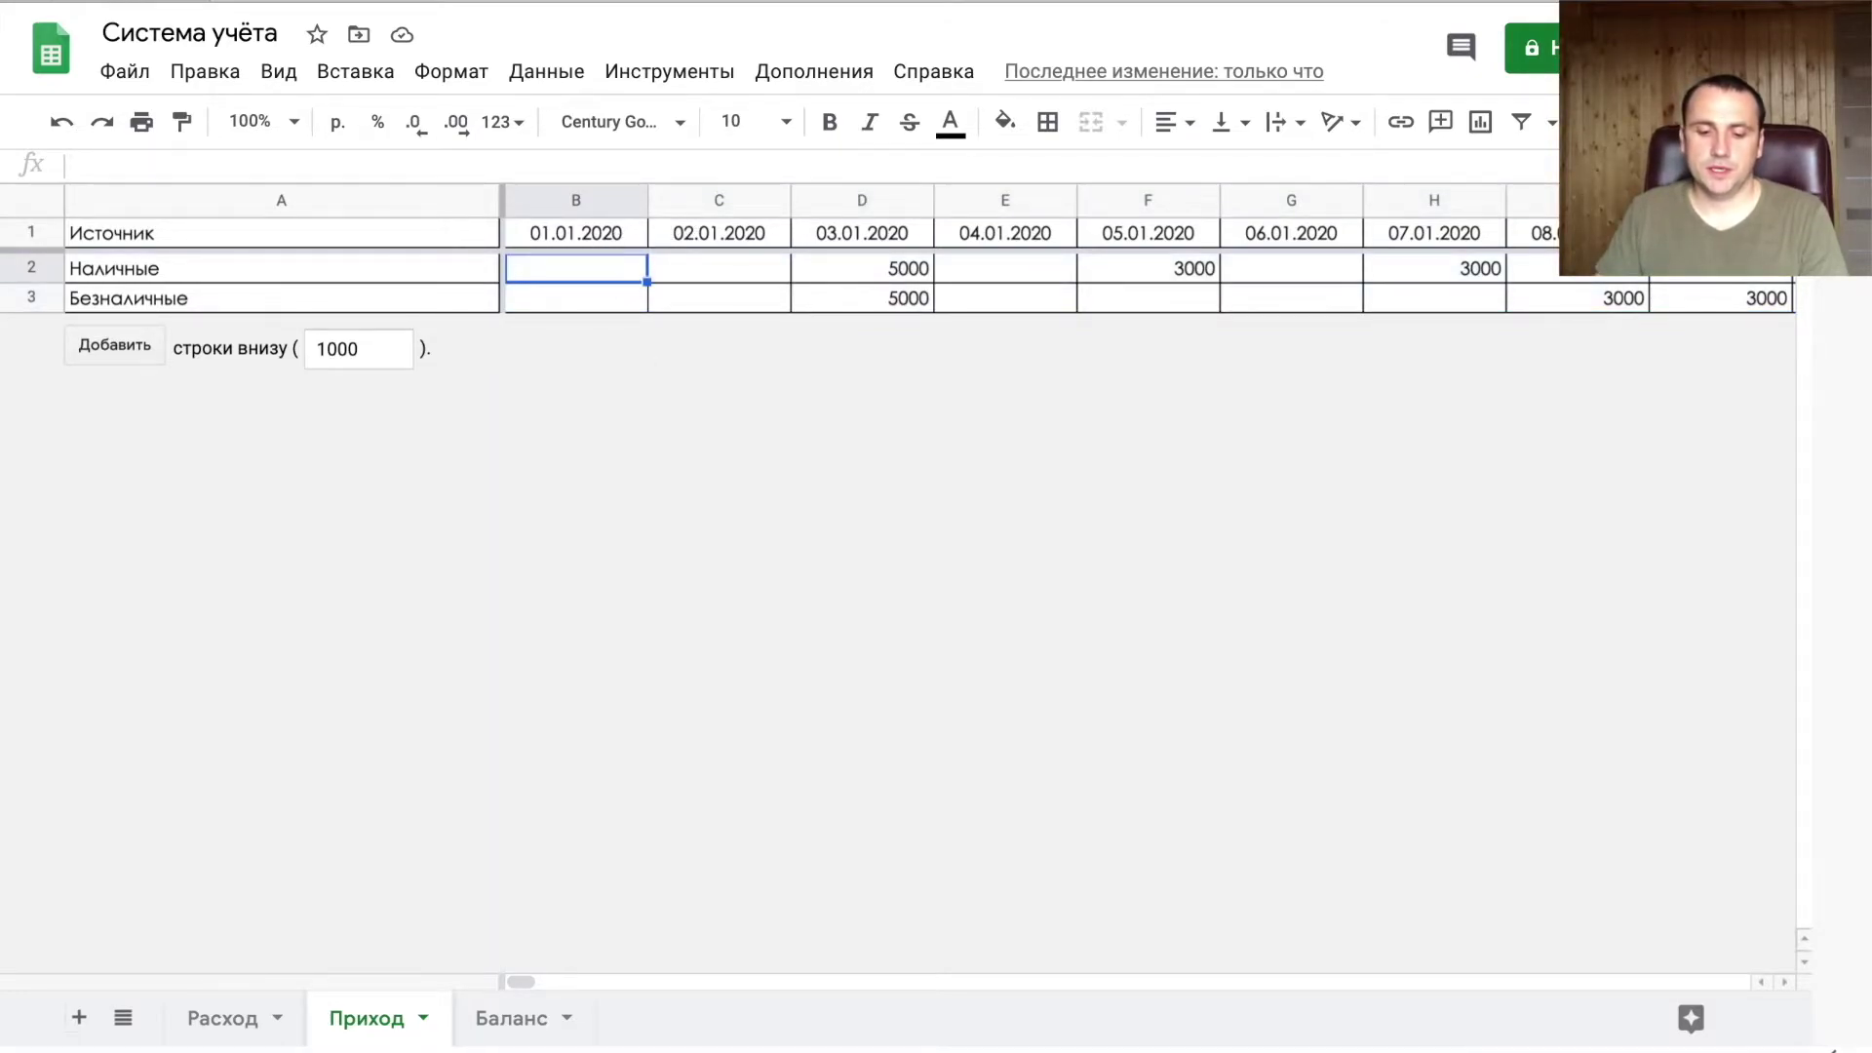
pyautogui.click(230, 1019)
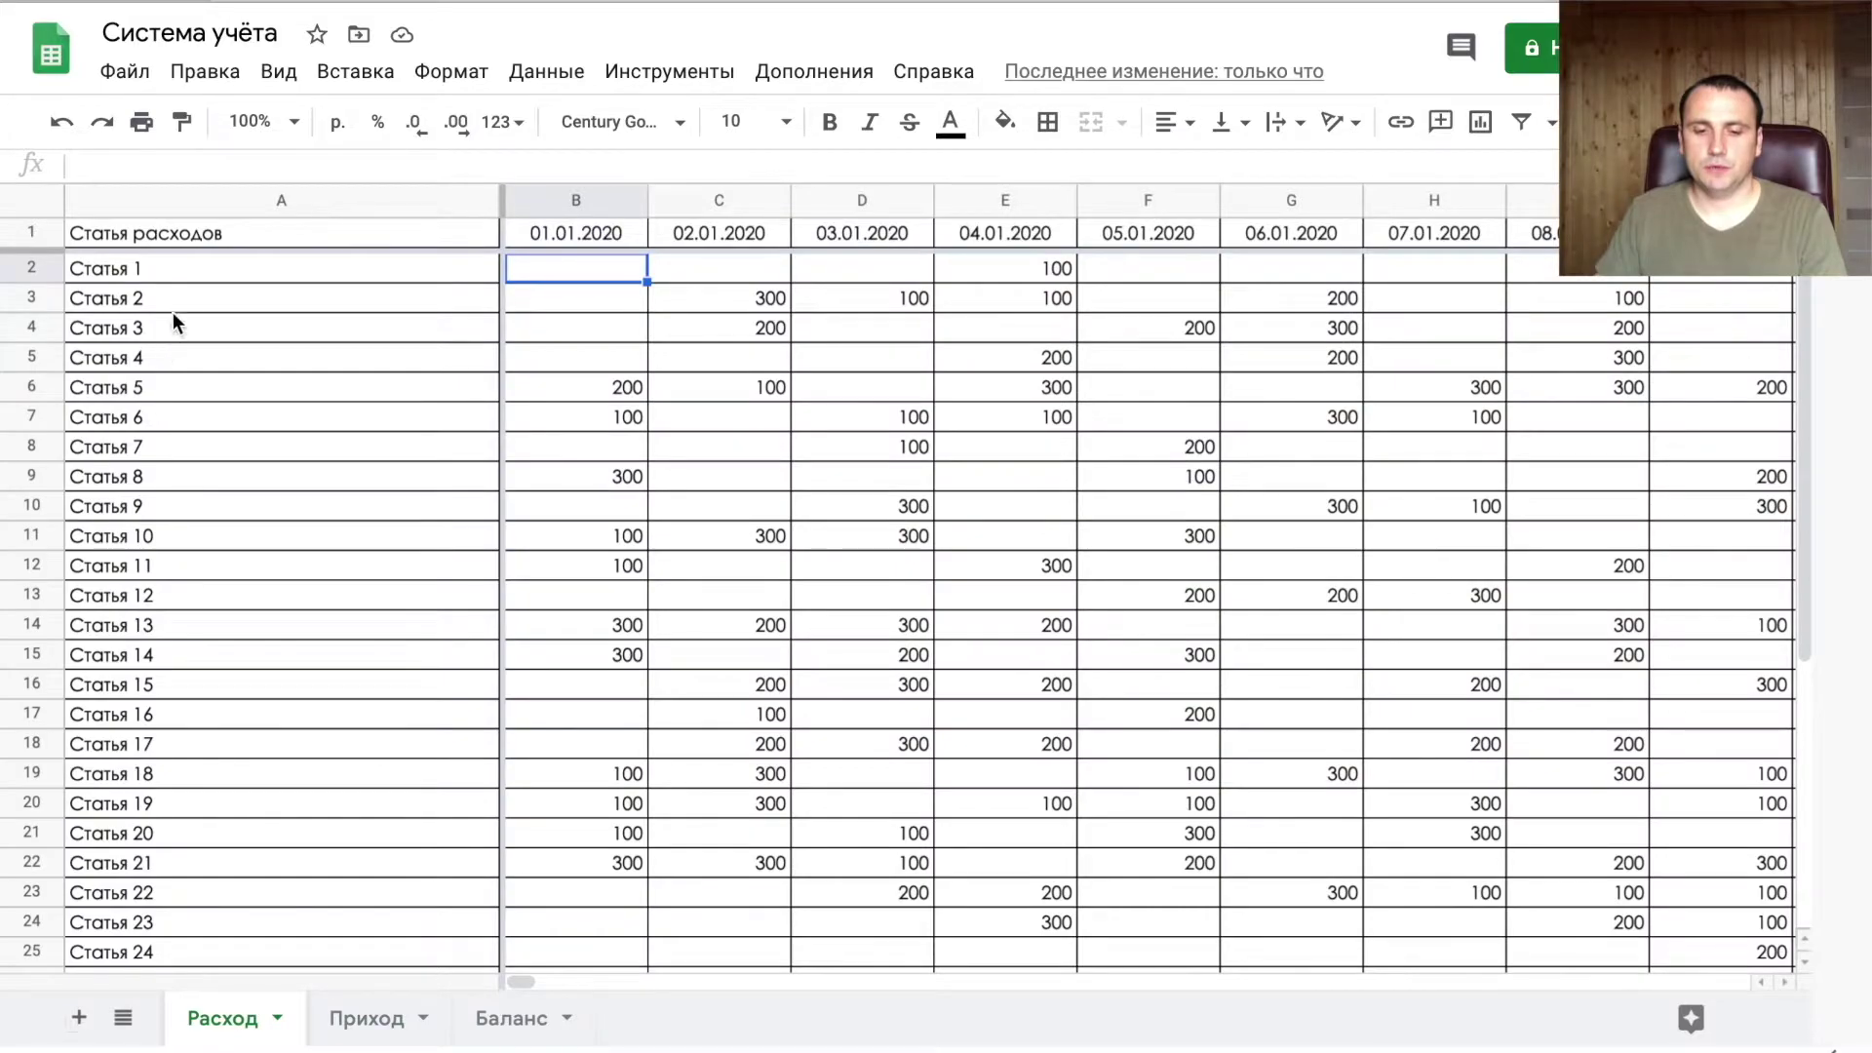
# - Name the expense item list A2:A31 as статьяРасхода
pyautogui.press('Left')
pyautogui.scroll(-4, 365, 431)
pyautogui.scroll(-1, 365, 431)
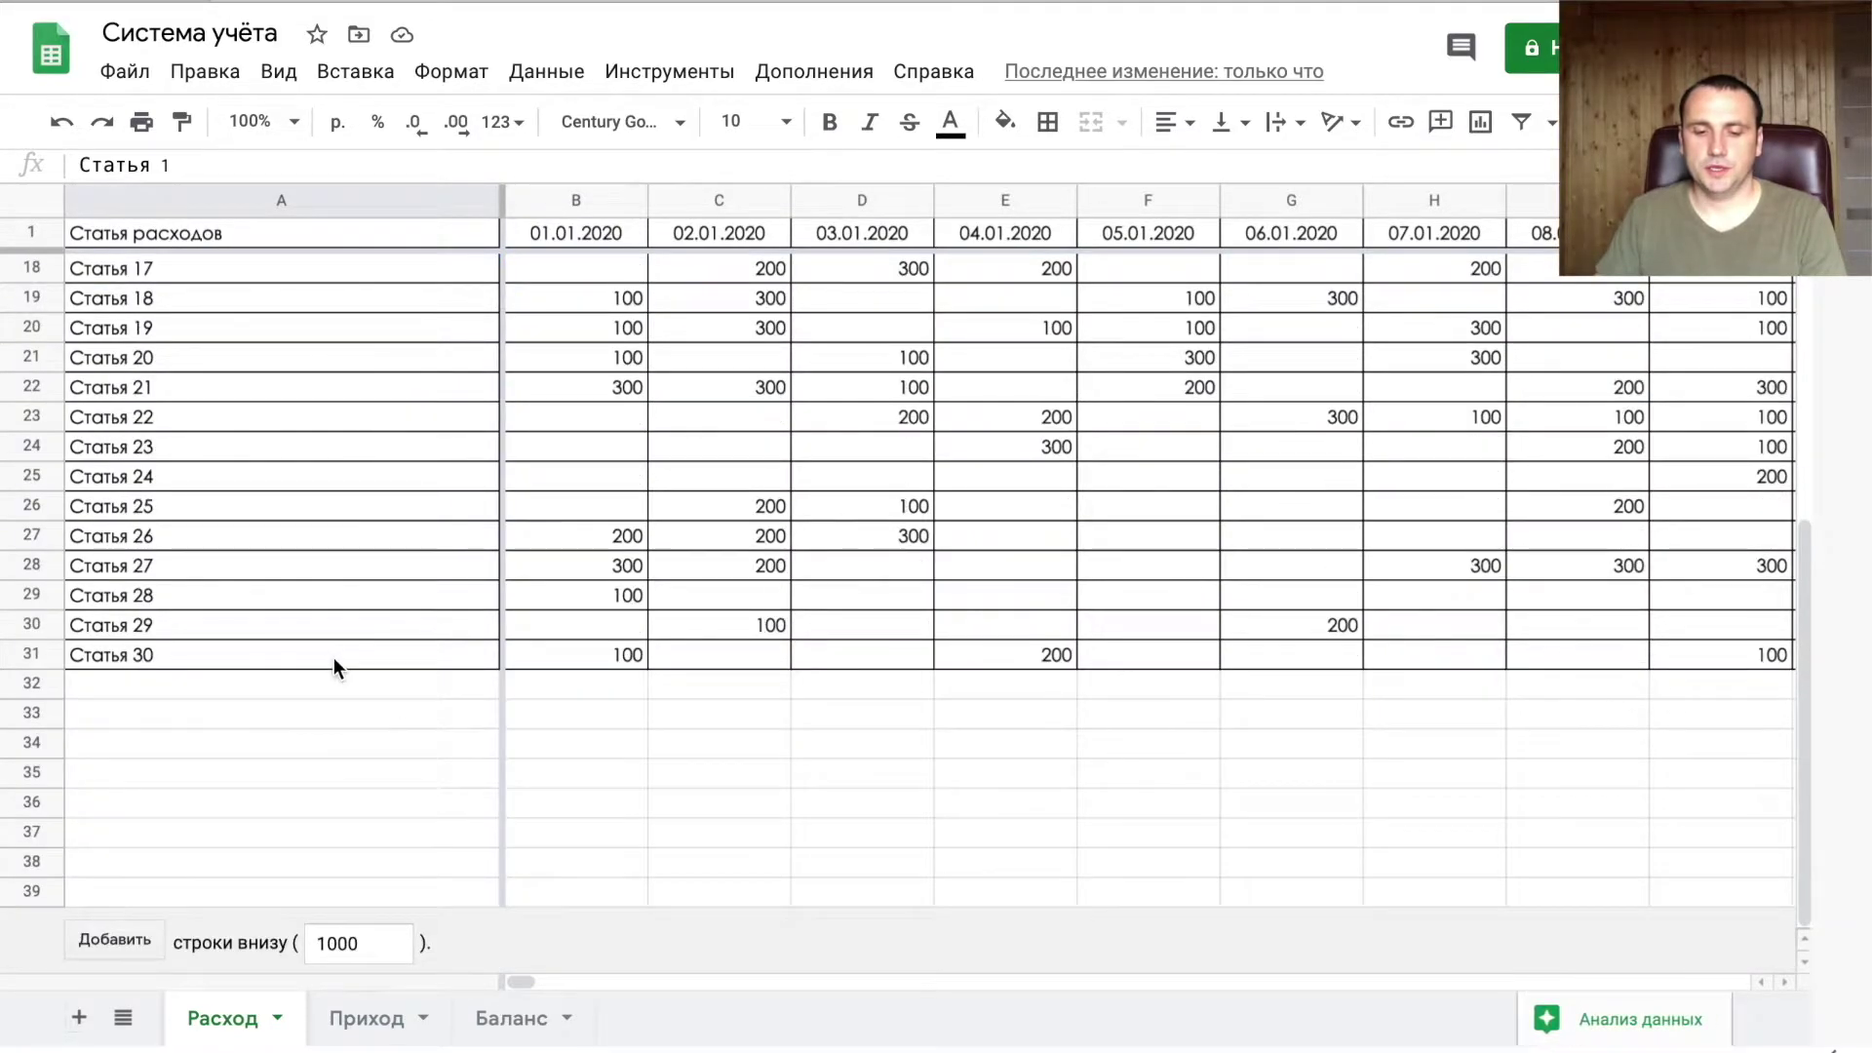
pyautogui.keyDown('shift'); pyautogui.click(334, 659); pyautogui.keyUp('shift')
pyautogui.rightClick(335, 657)
pyautogui.scroll(-1, 610, 765)
pyautogui.scroll(-1, 618, 878)
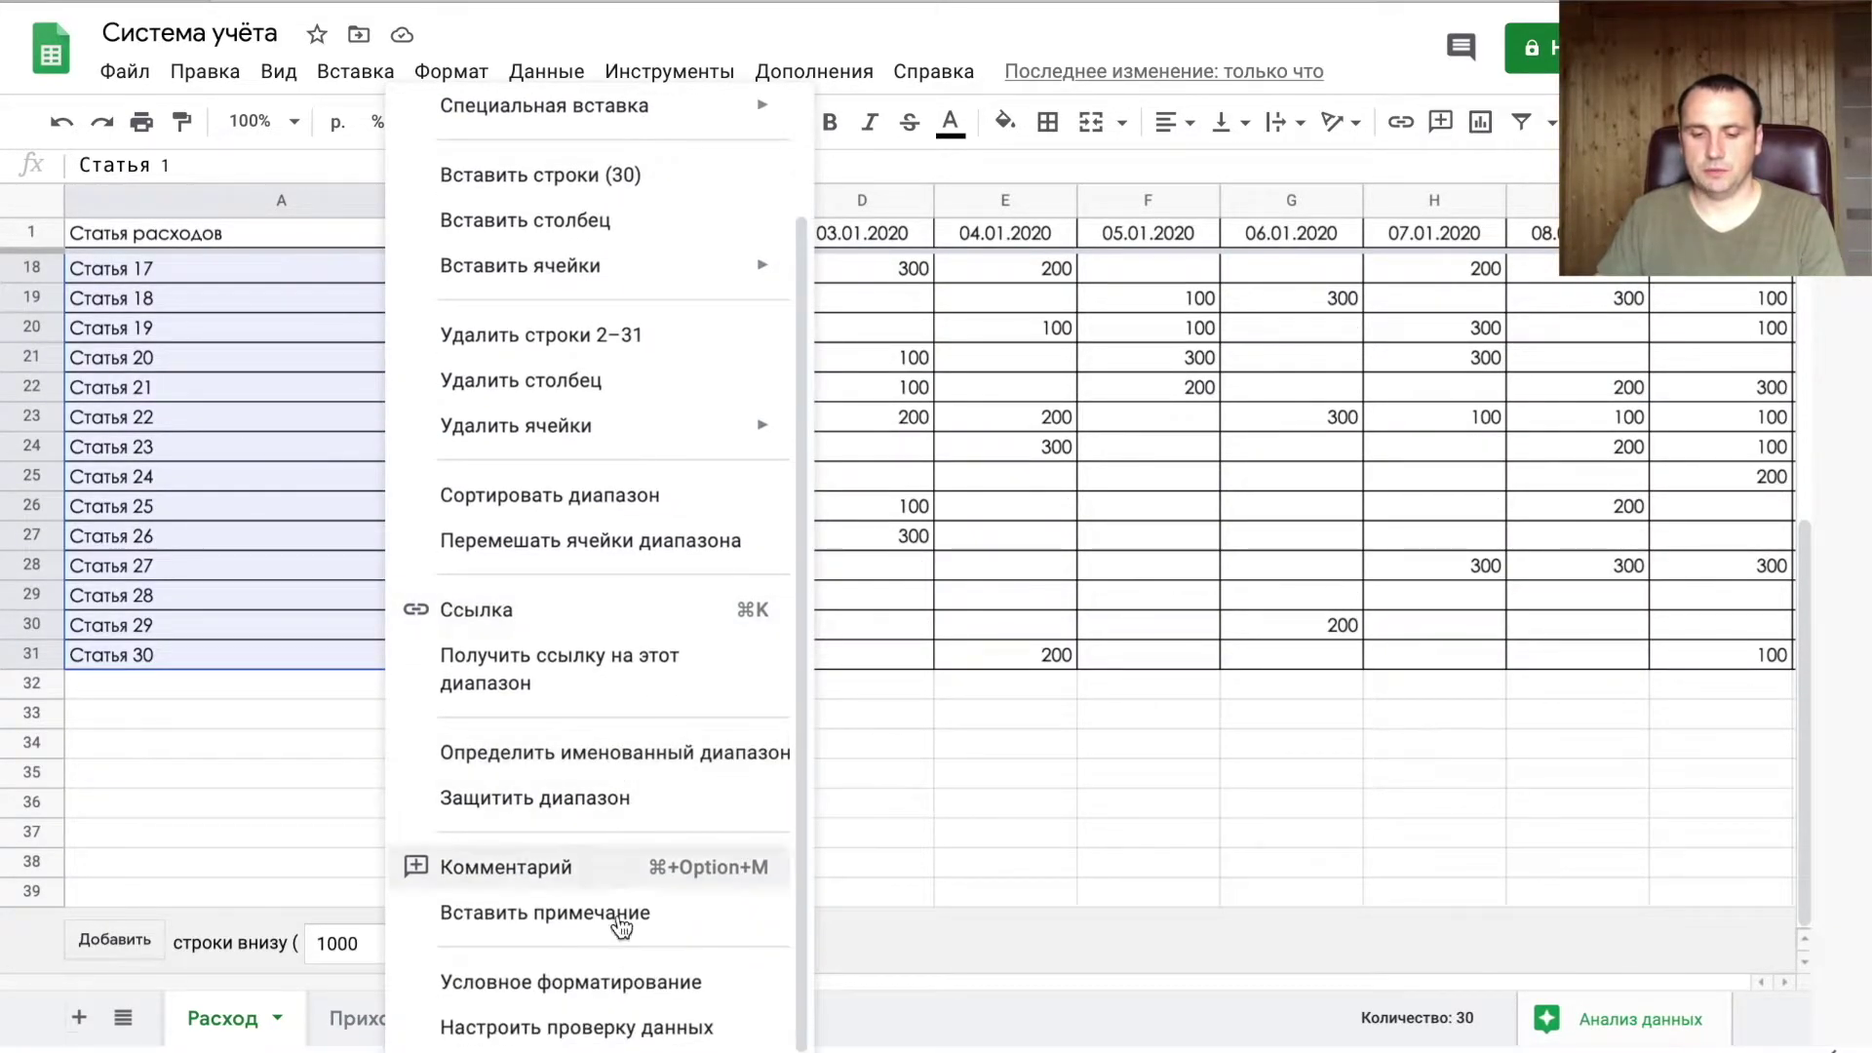
pyautogui.click(636, 751)
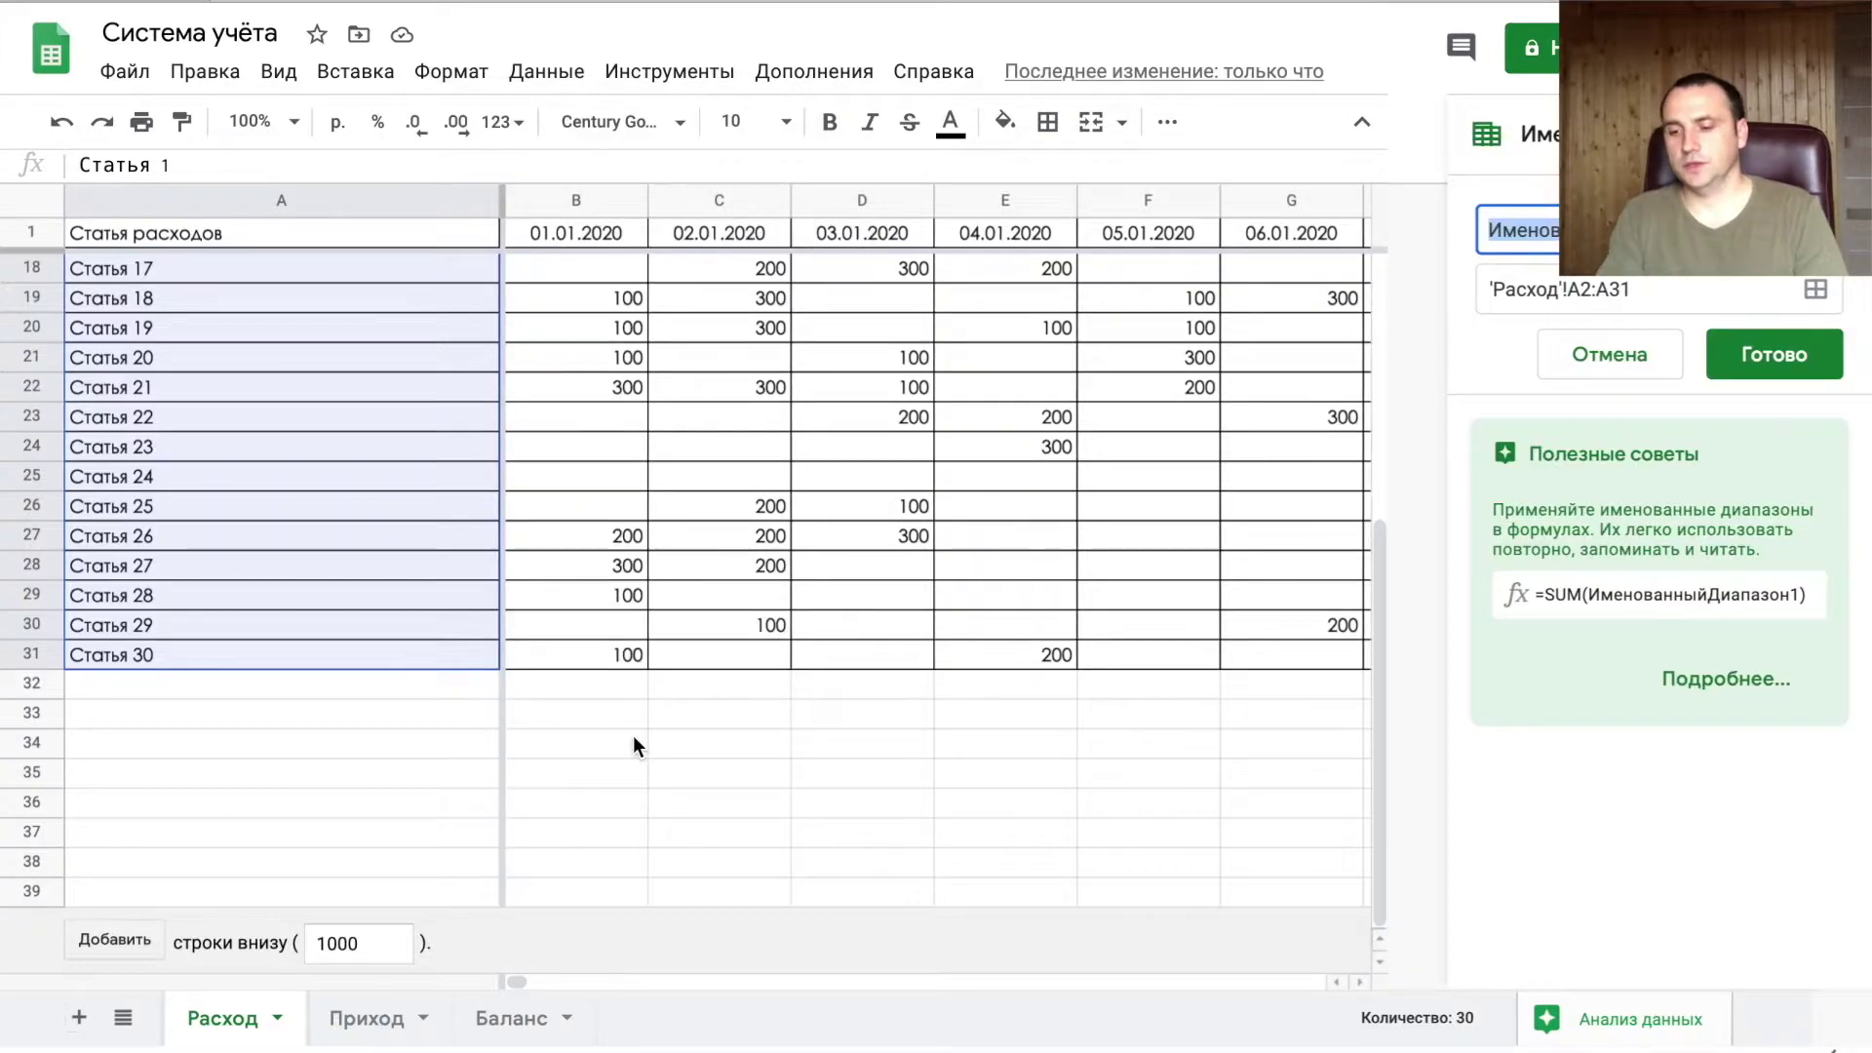
pyautogui.write('ста')
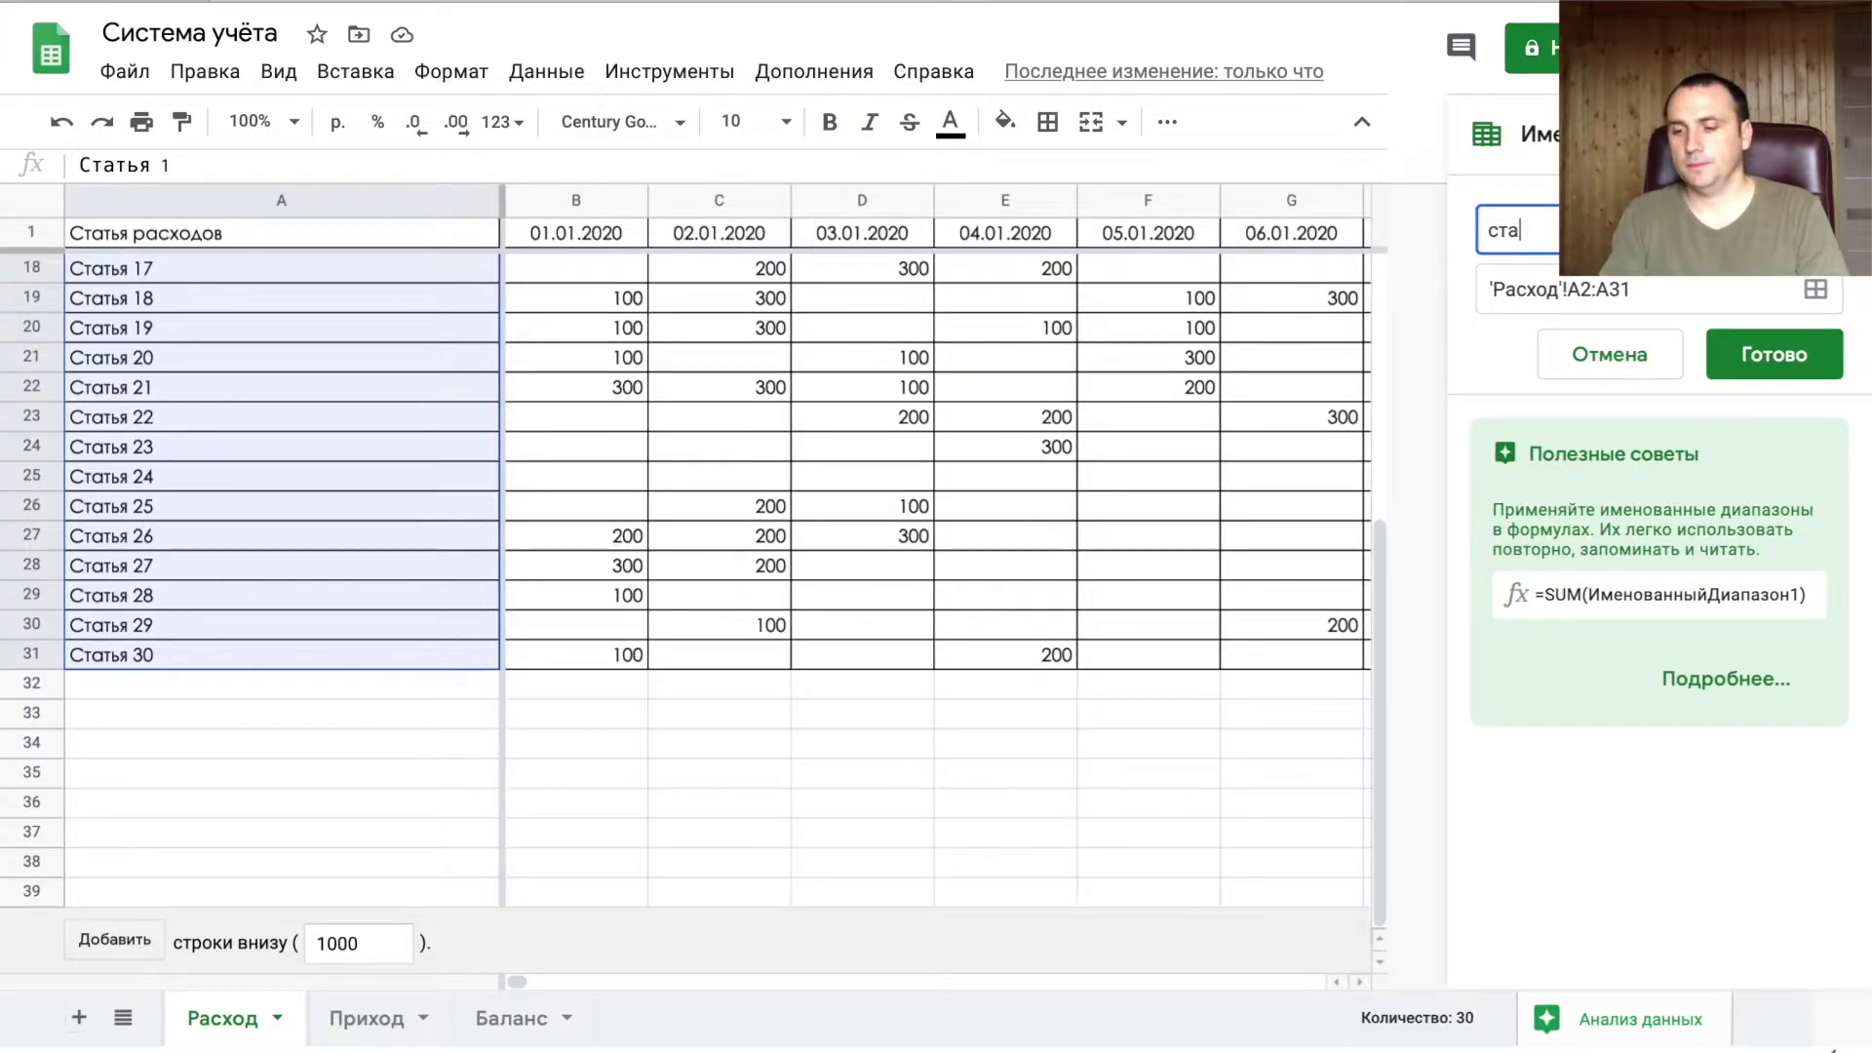
pyautogui.write('тьяР')
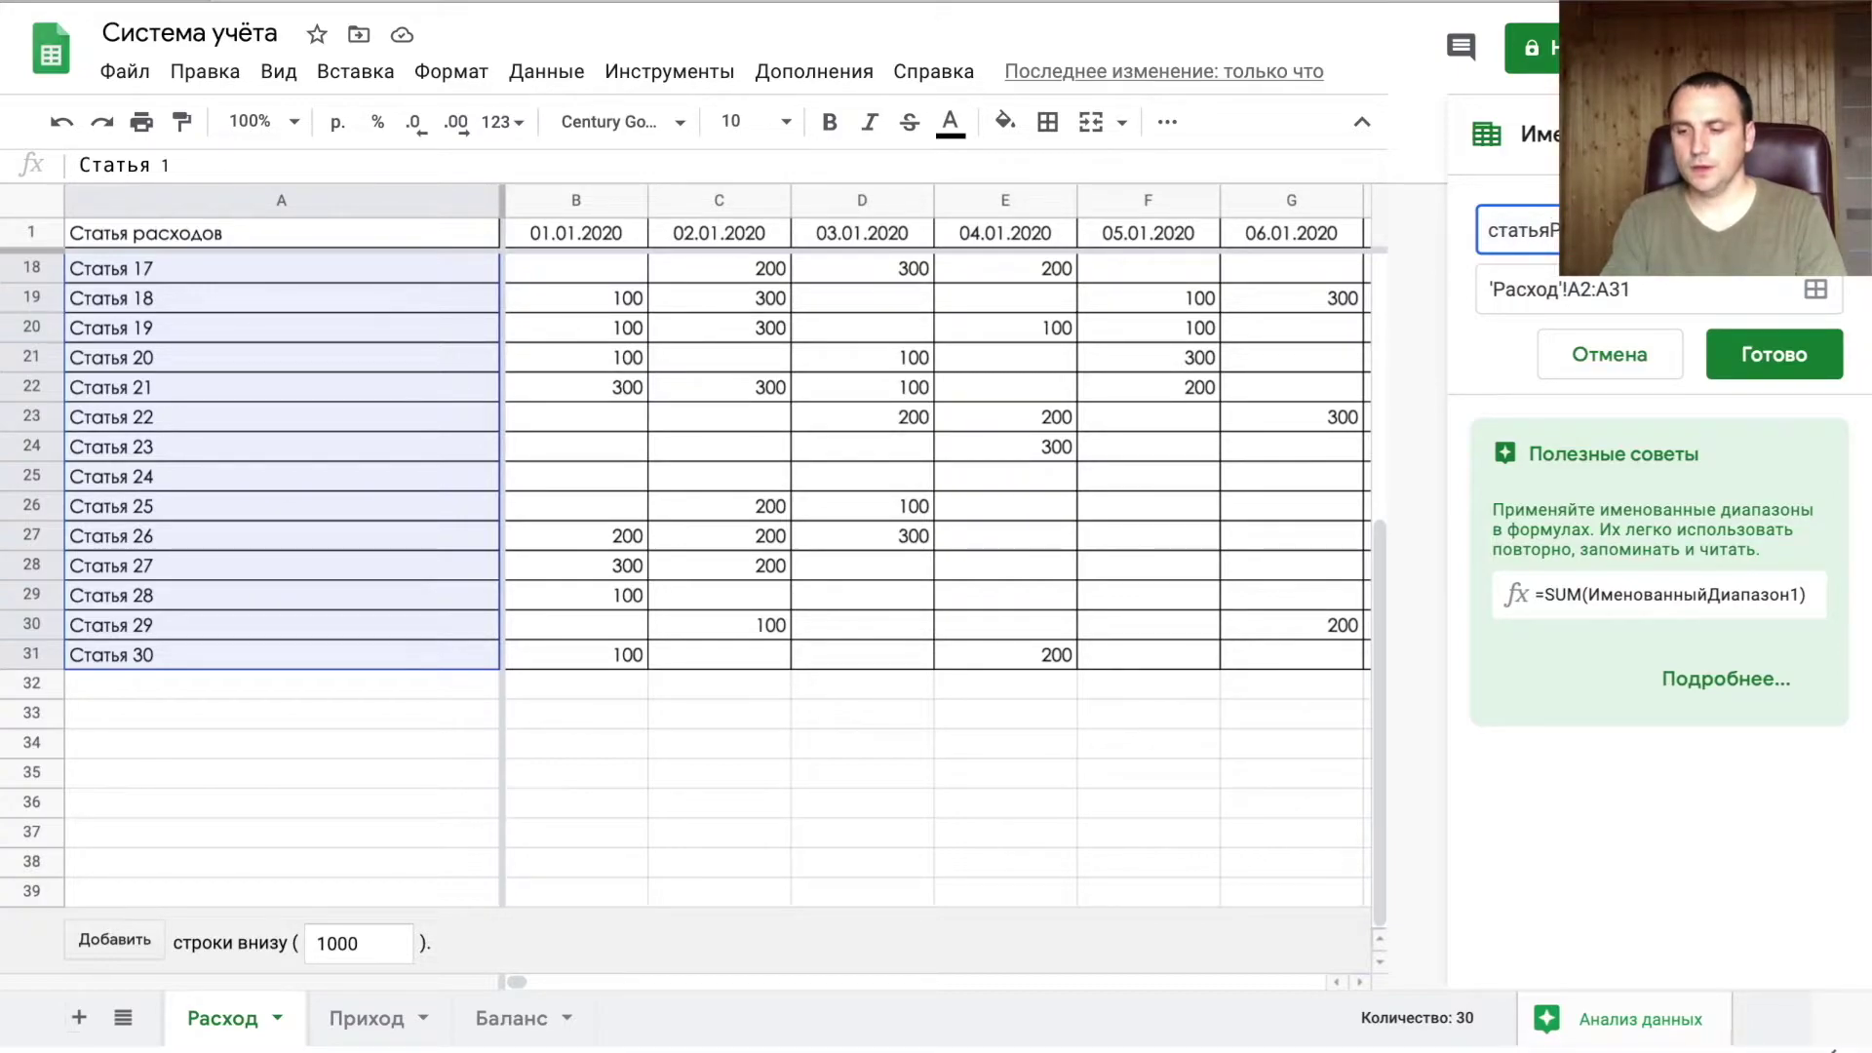
pyautogui.press('Return')
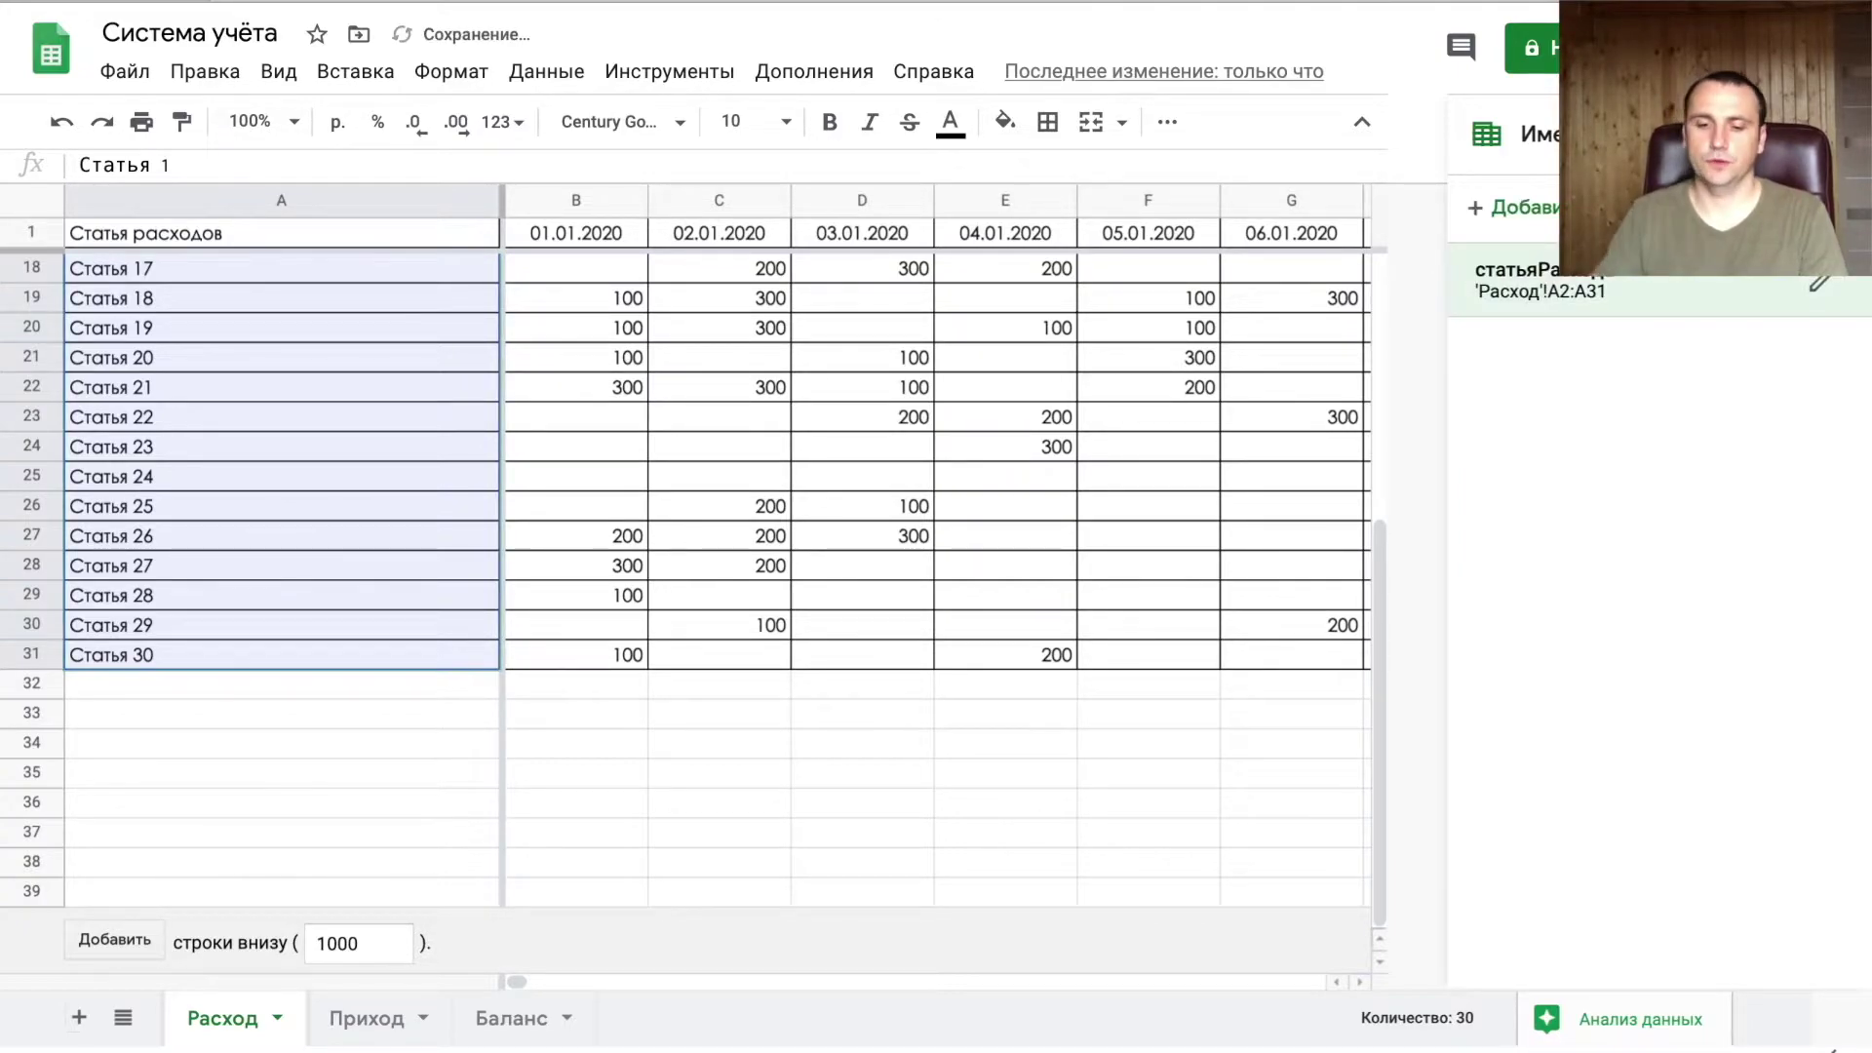
# - Name the row-1 date range as датаРасхода
pyautogui.scroll(5, 636, 739)
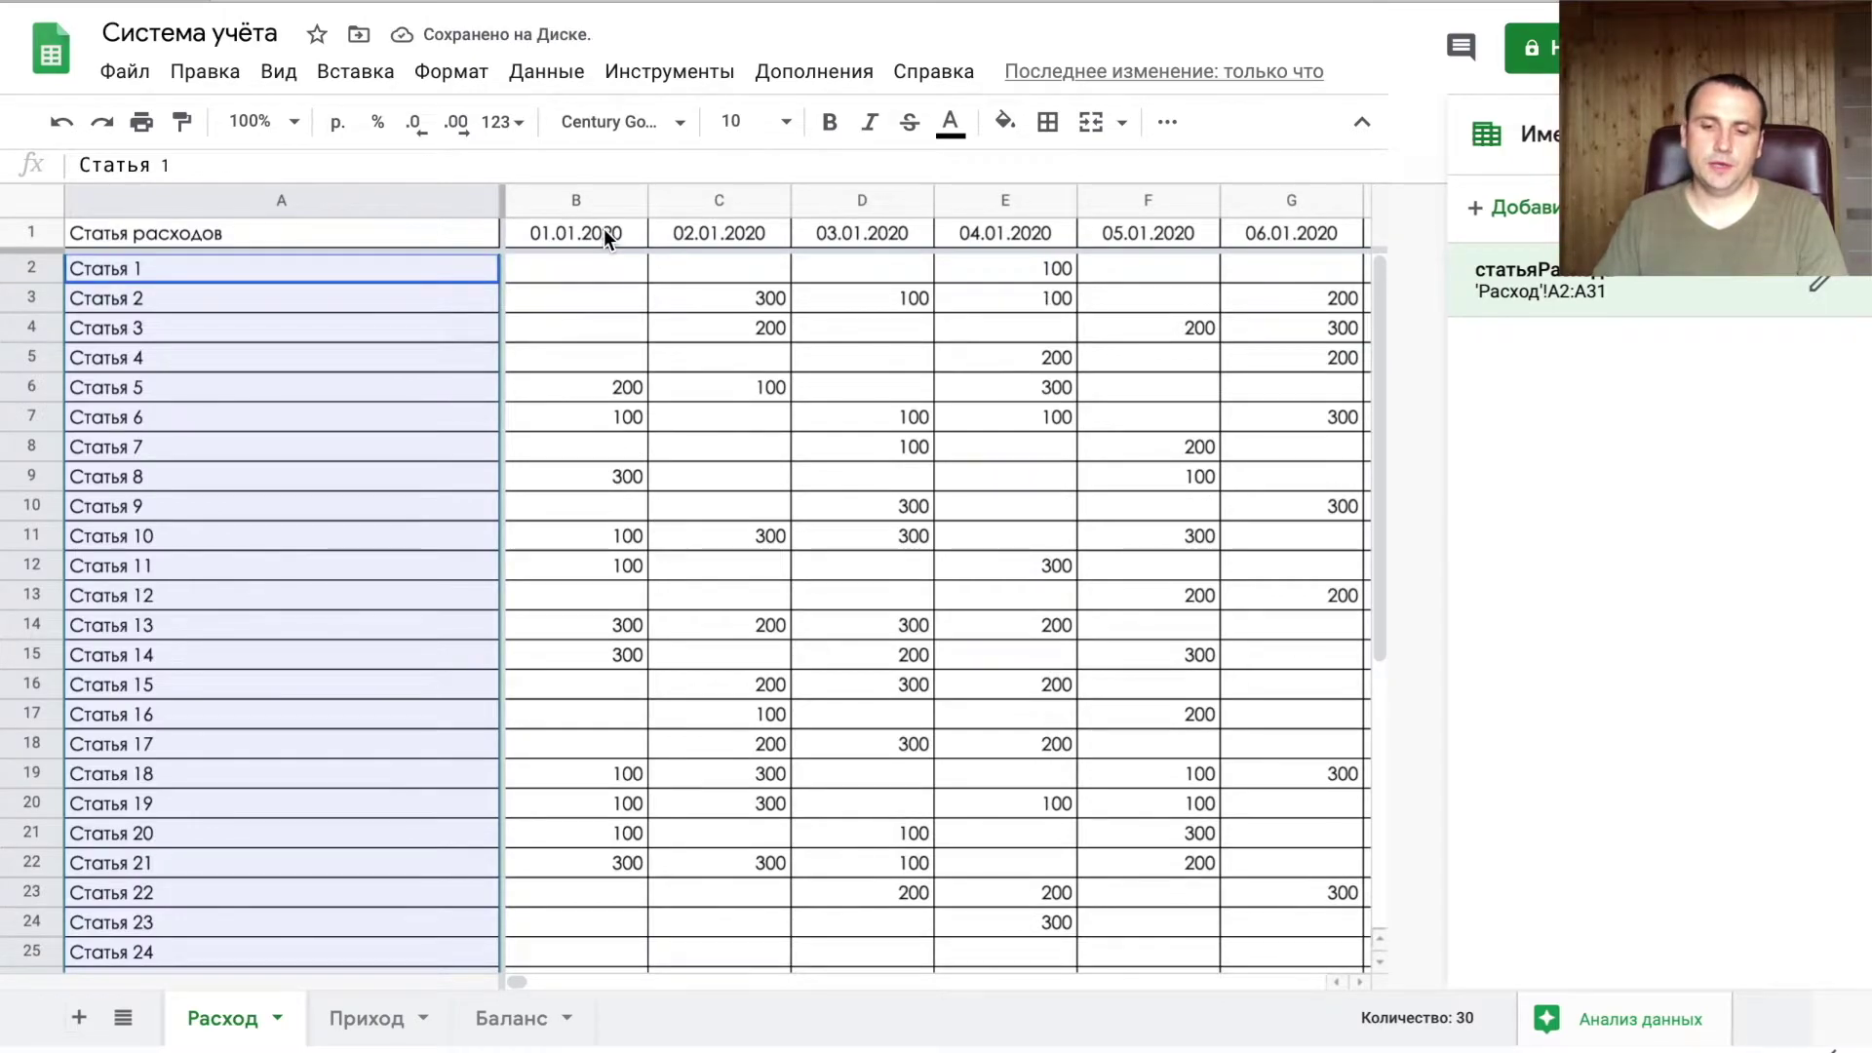
pyautogui.click(604, 229)
pyautogui.hotkey('ctrl', 'shift', 'Right')
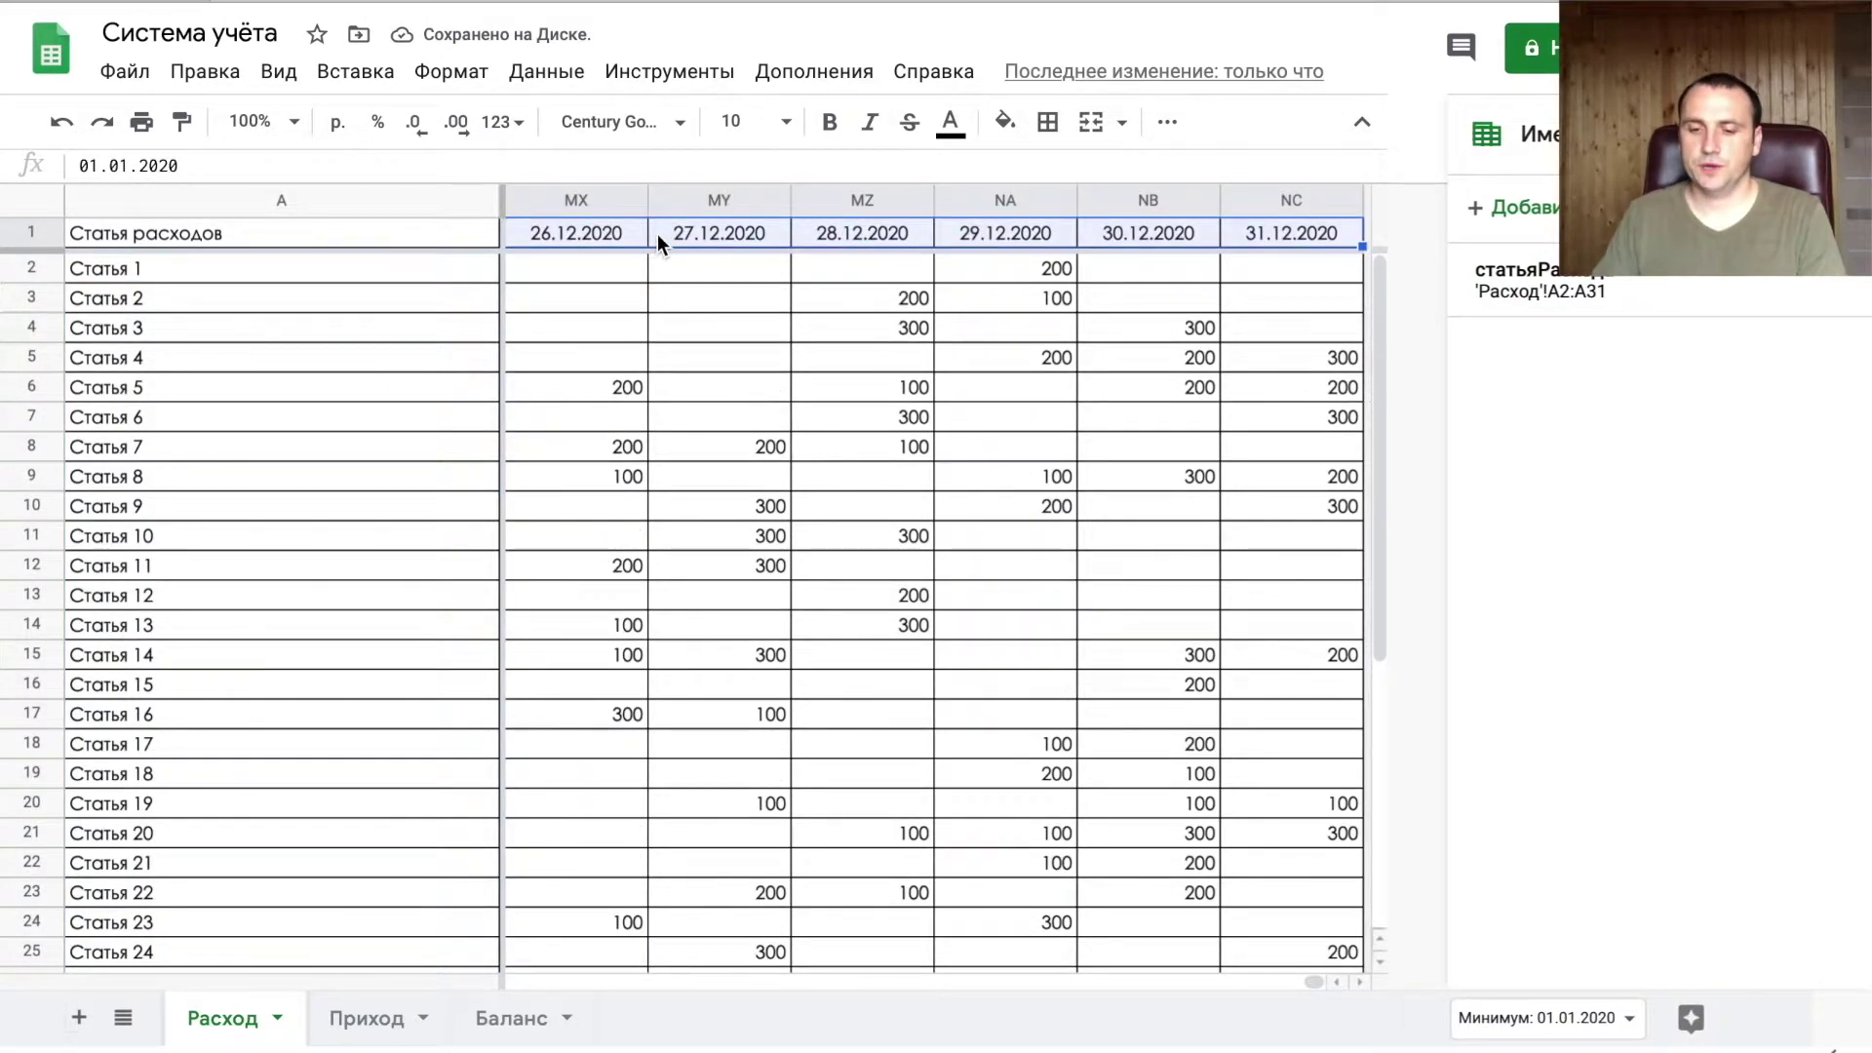
pyautogui.rightClick(657, 234)
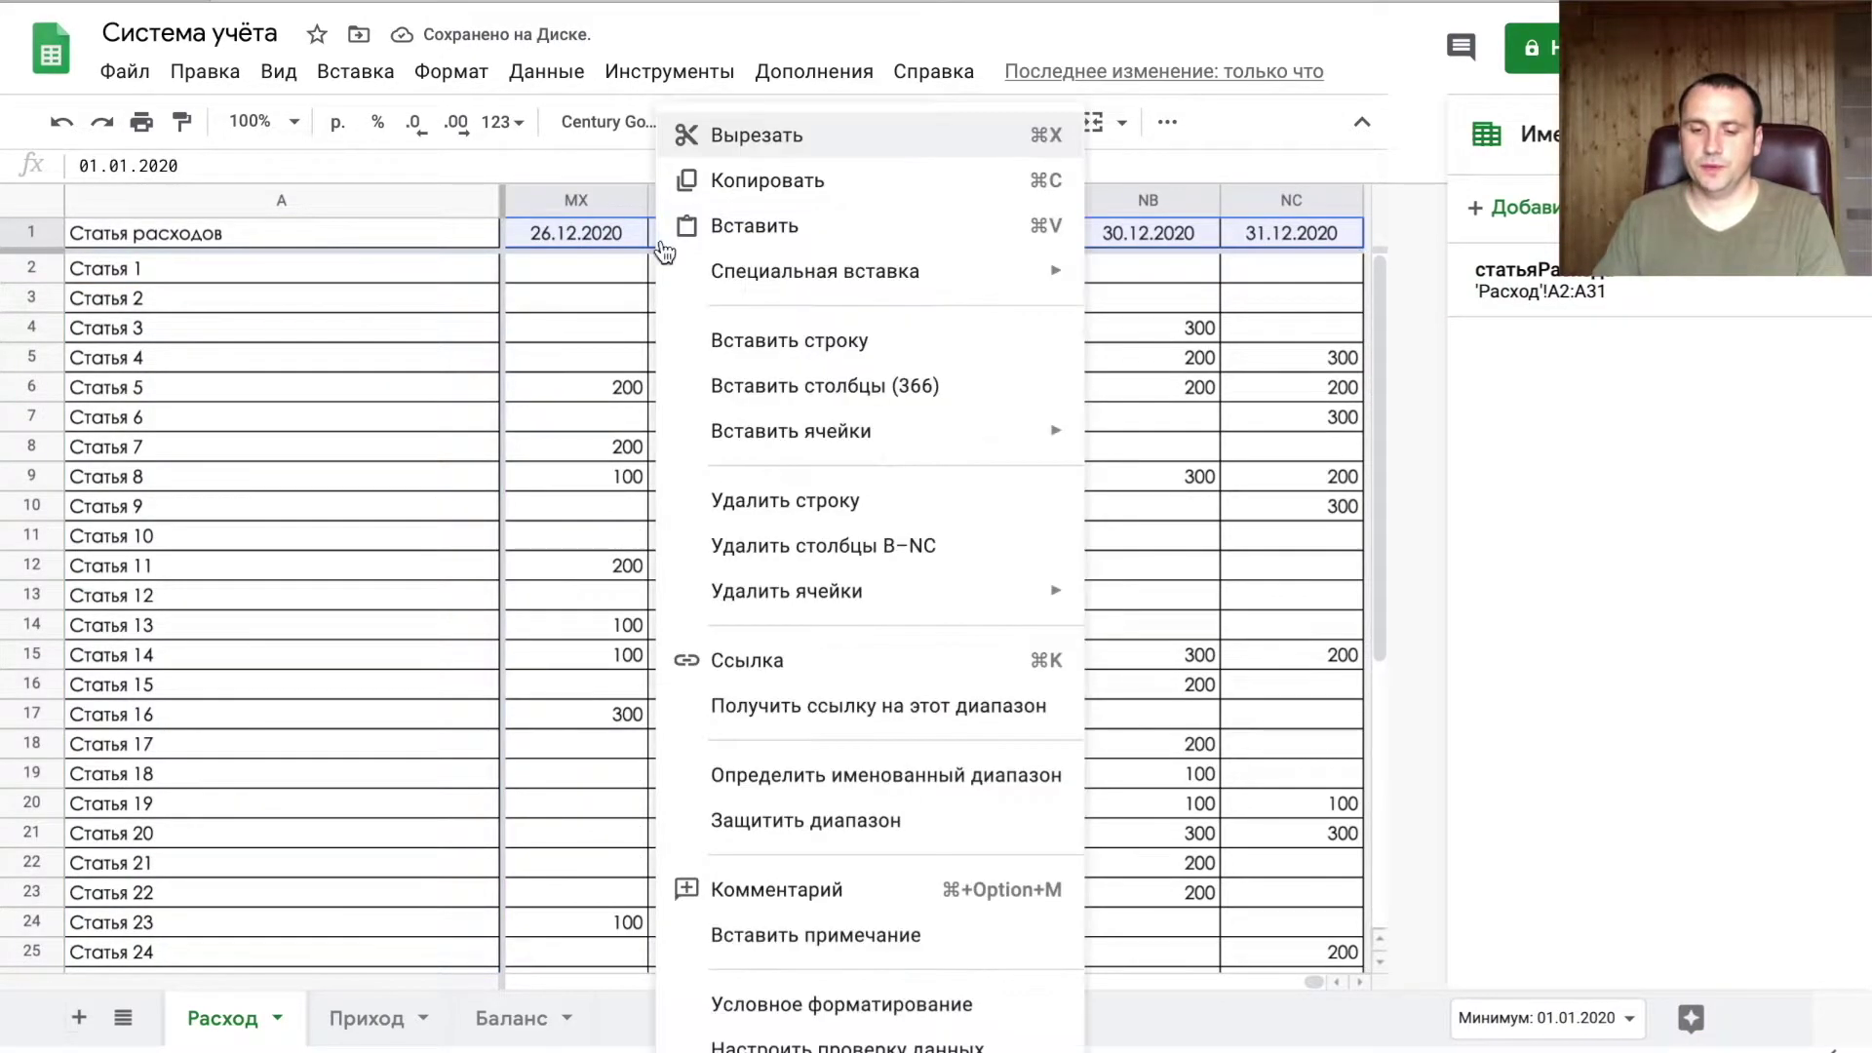
pyautogui.click(897, 777)
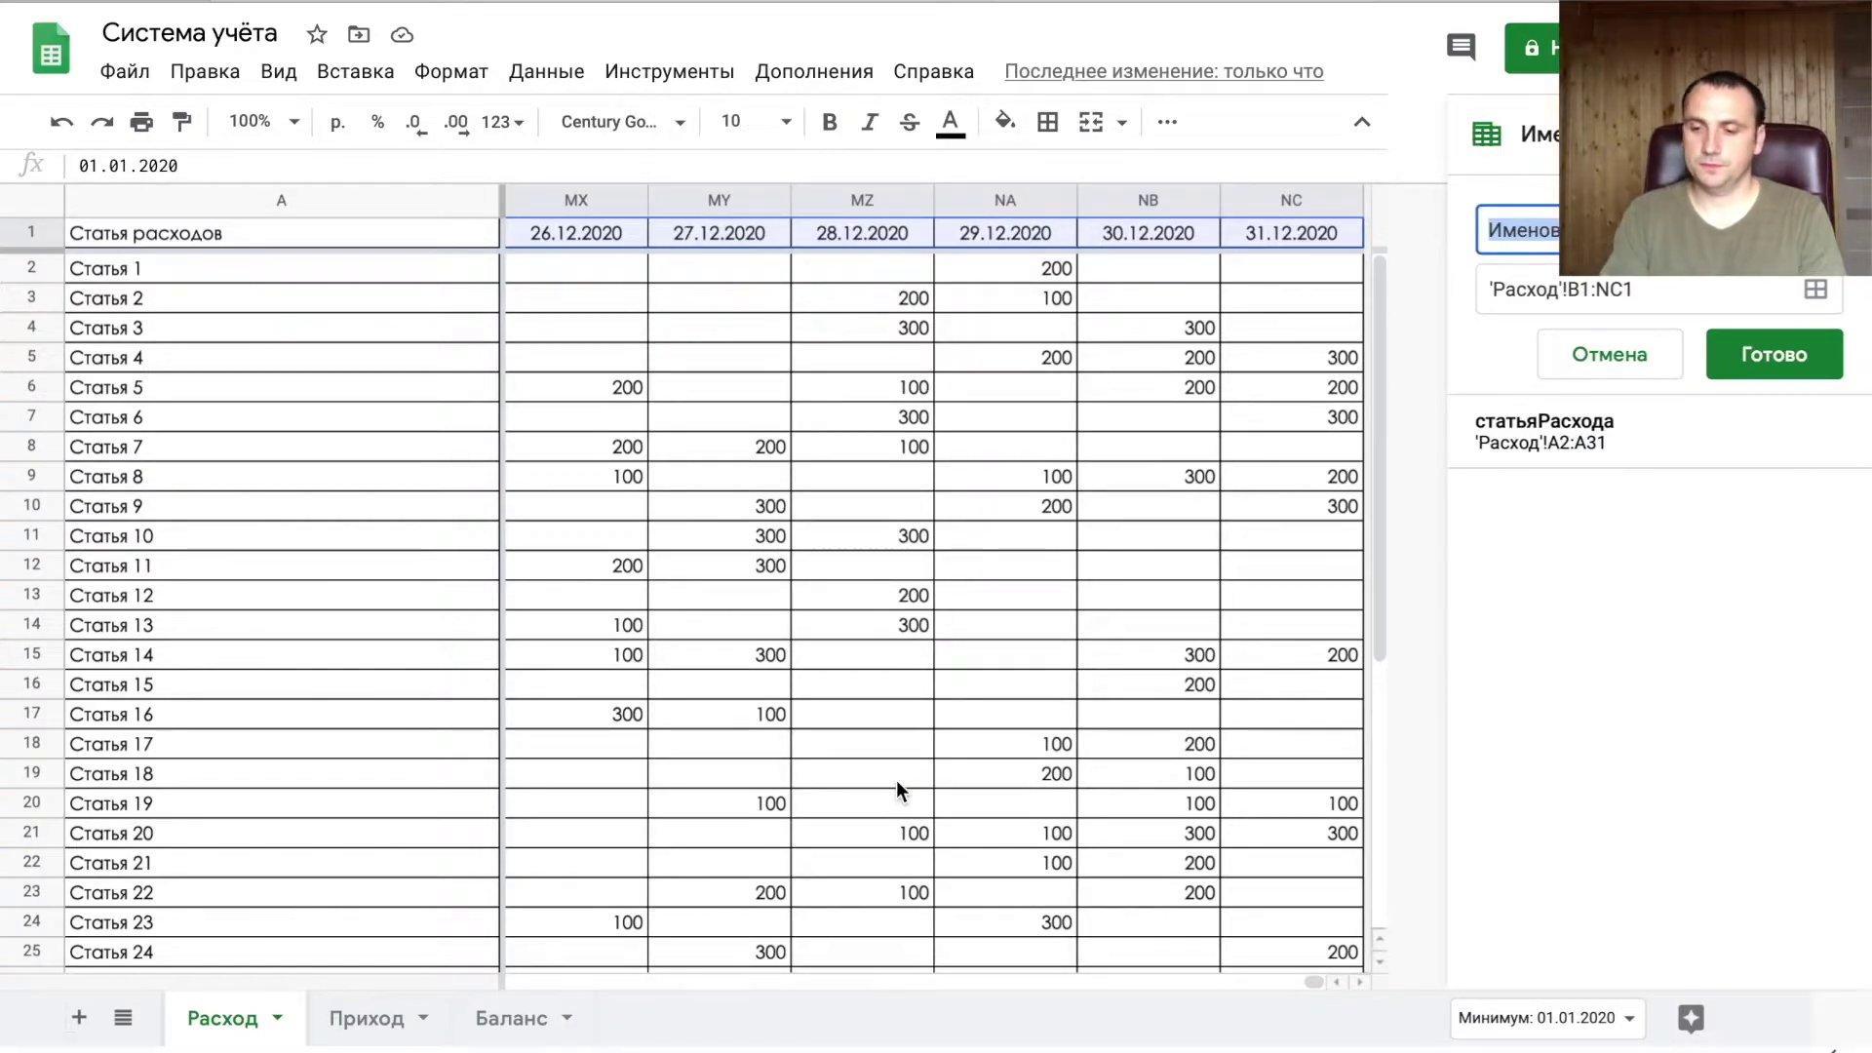
pyautogui.write('датаРа')
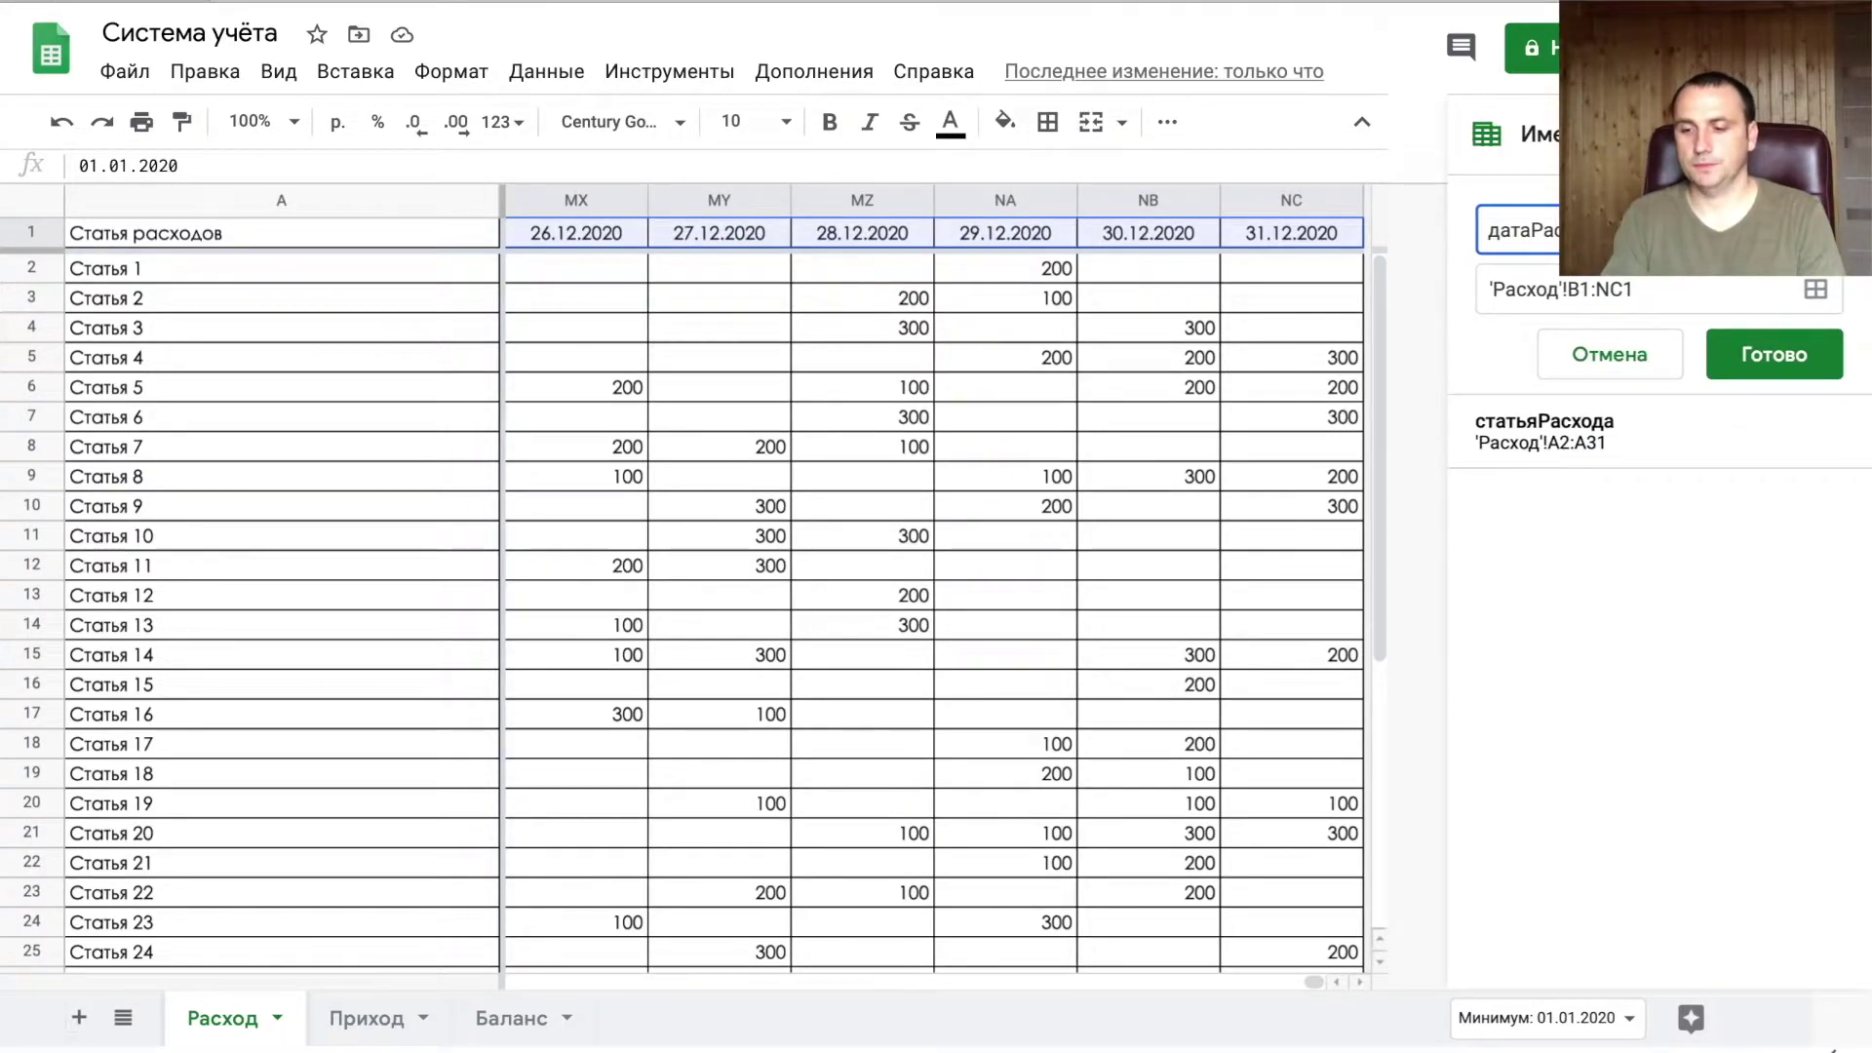
pyautogui.press('Return')
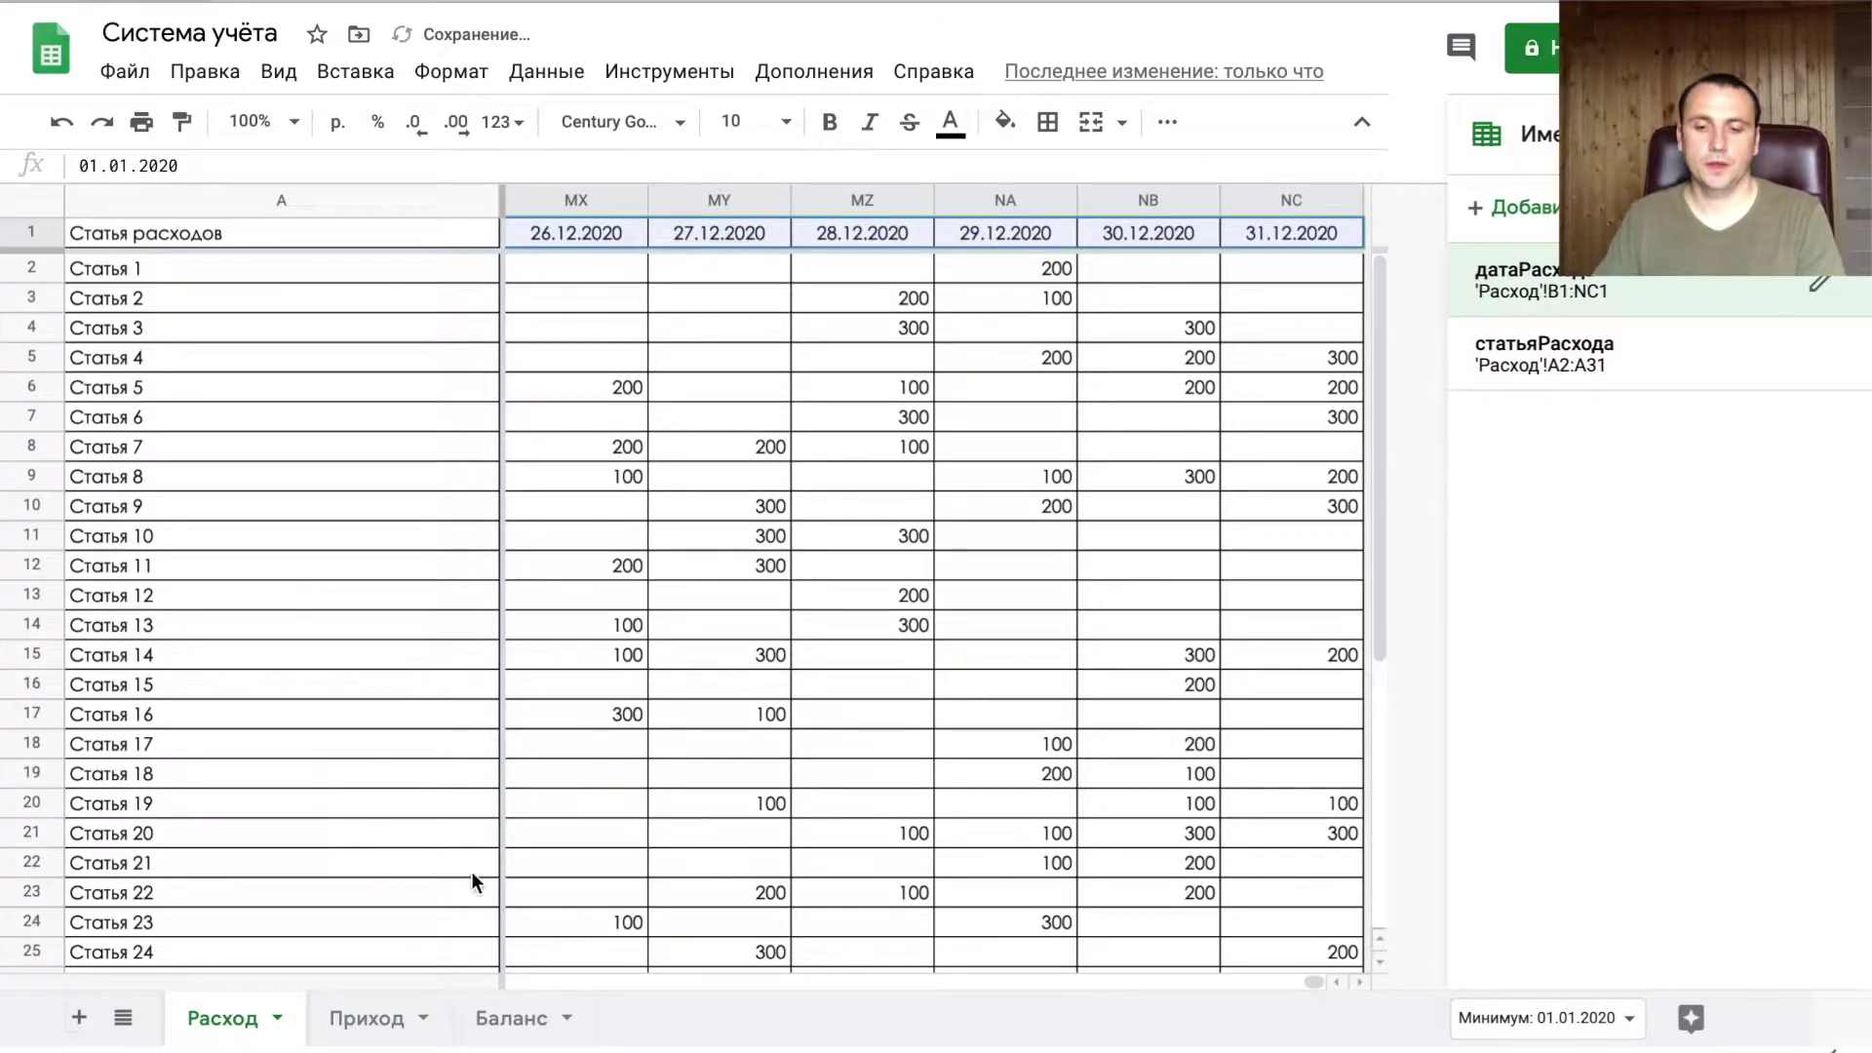
# - Name the expense amounts C2:NC31 as суммаРасхода
pyautogui.hotkey('ctrl', 'Home')
pyautogui.scroll(3, 528, 313)
pyautogui.click(562, 263)
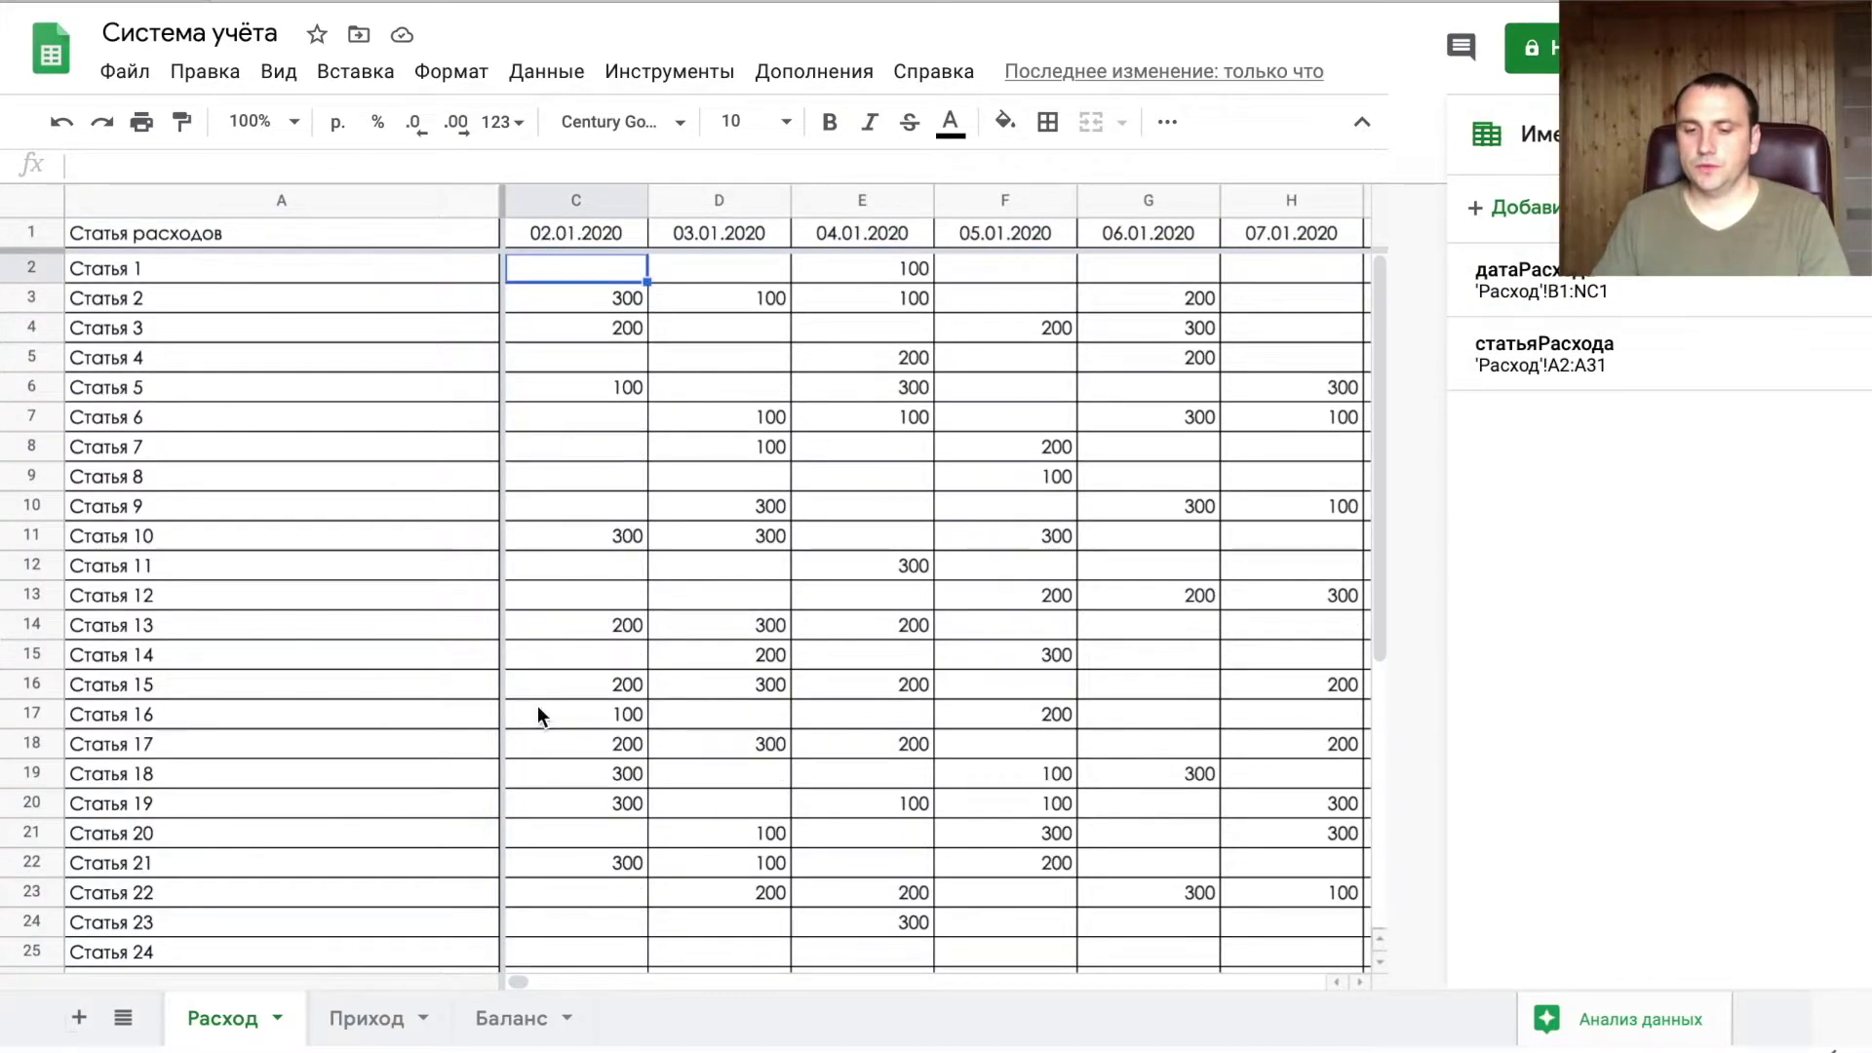
pyautogui.moveTo(1157, 971); pyautogui.dragTo(1446, 965)
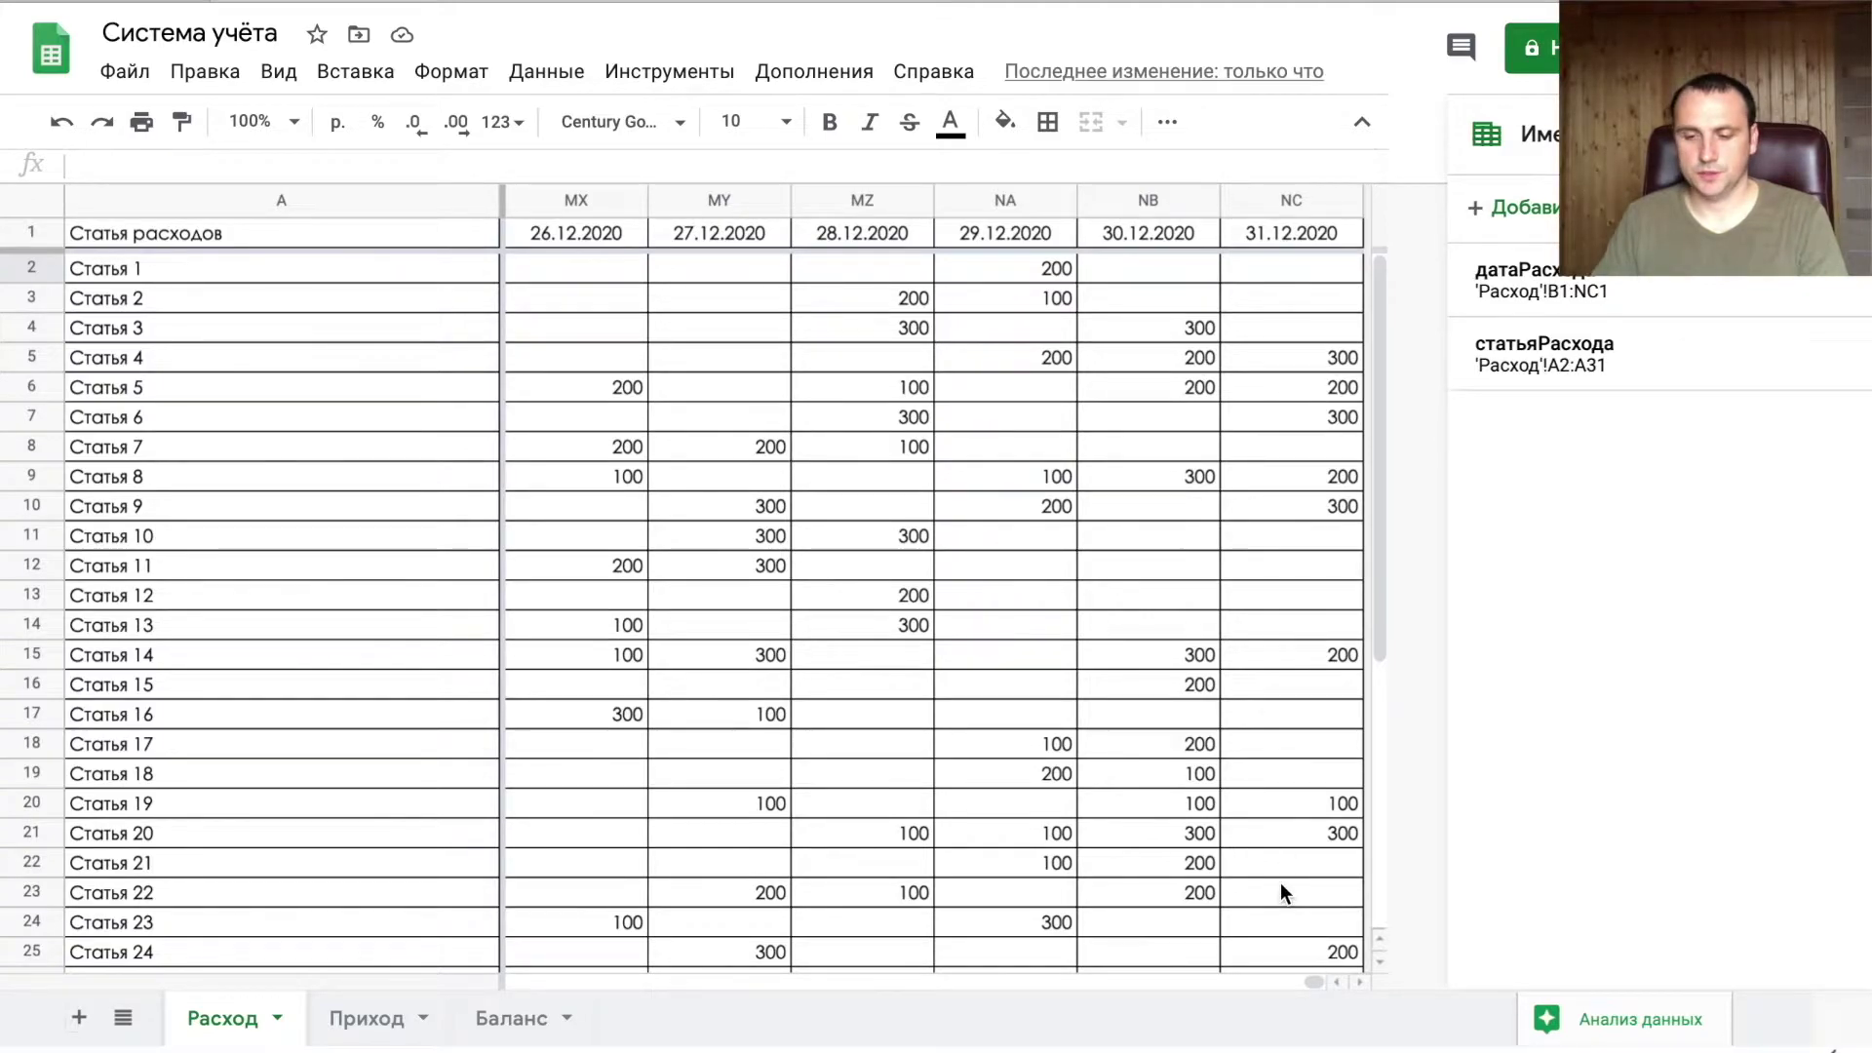
pyautogui.scroll(-4, 1281, 889)
pyautogui.keyDown('shift'); pyautogui.click(1310, 774); pyautogui.keyUp('shift')
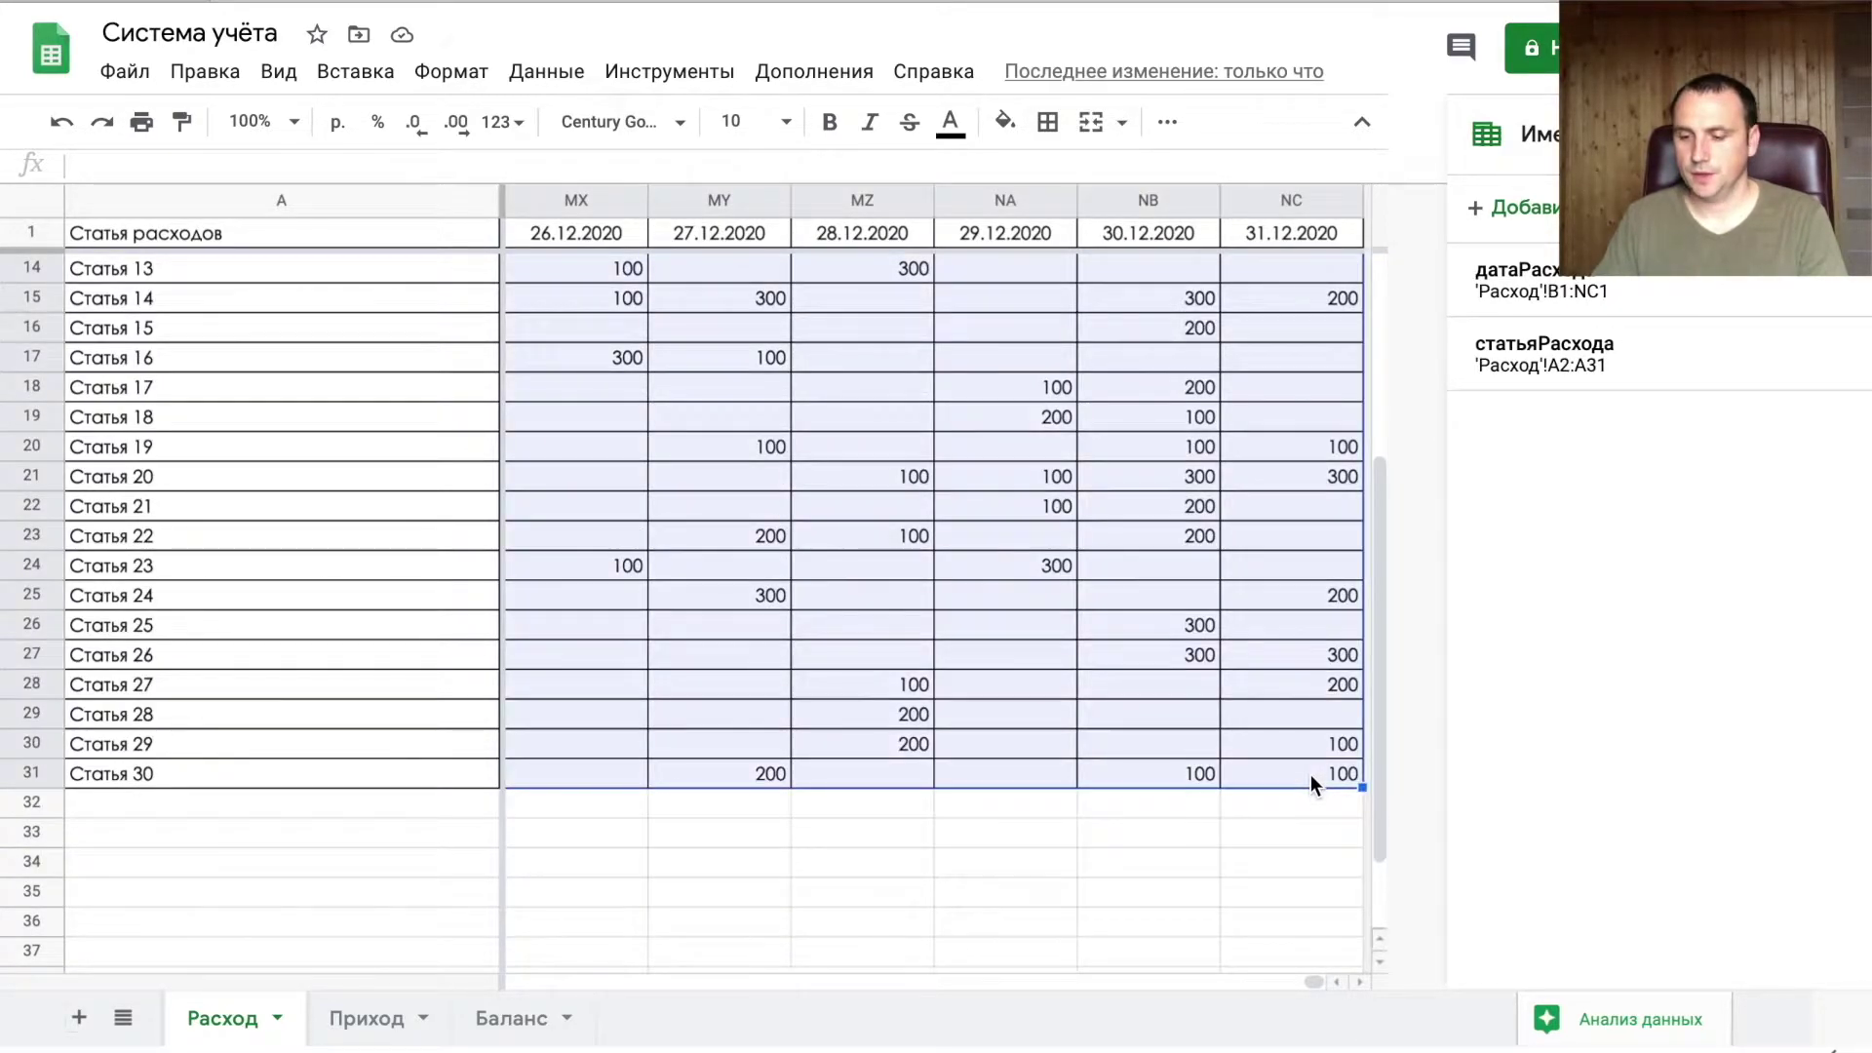
pyautogui.rightClick(1310, 774)
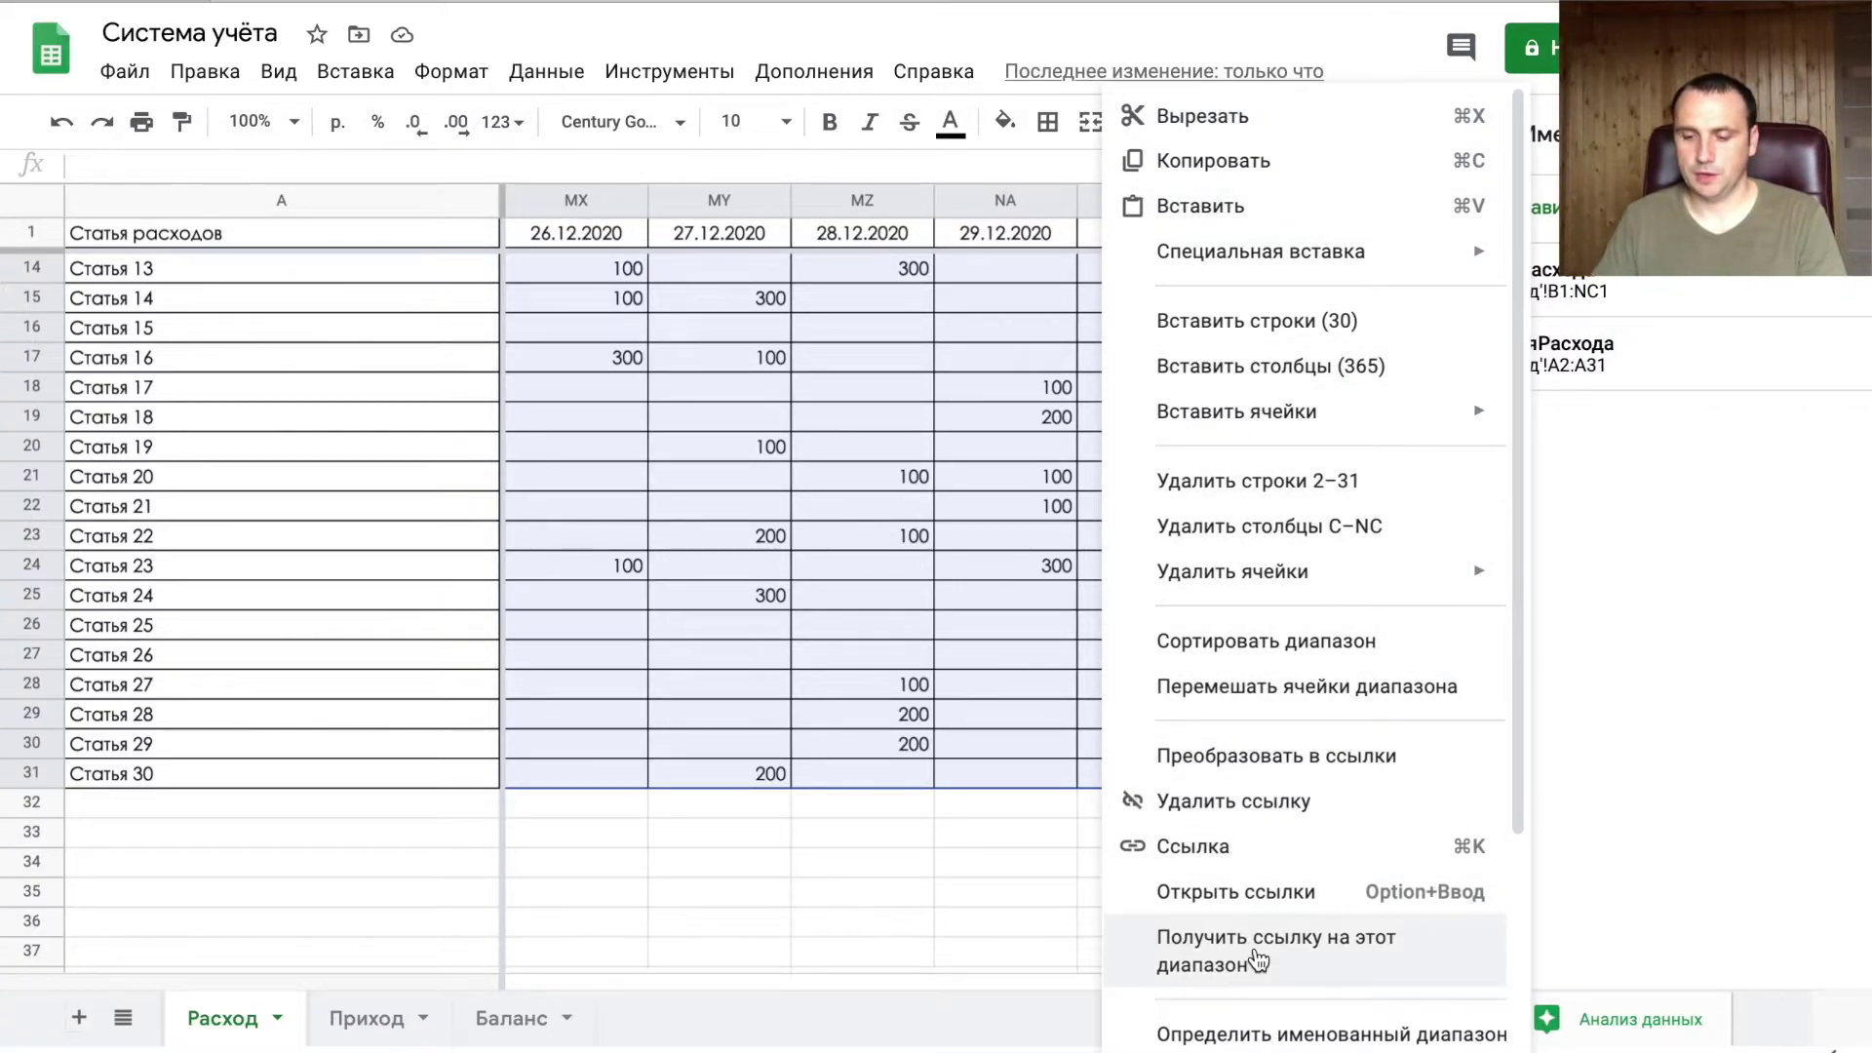
pyautogui.click(1365, 1032)
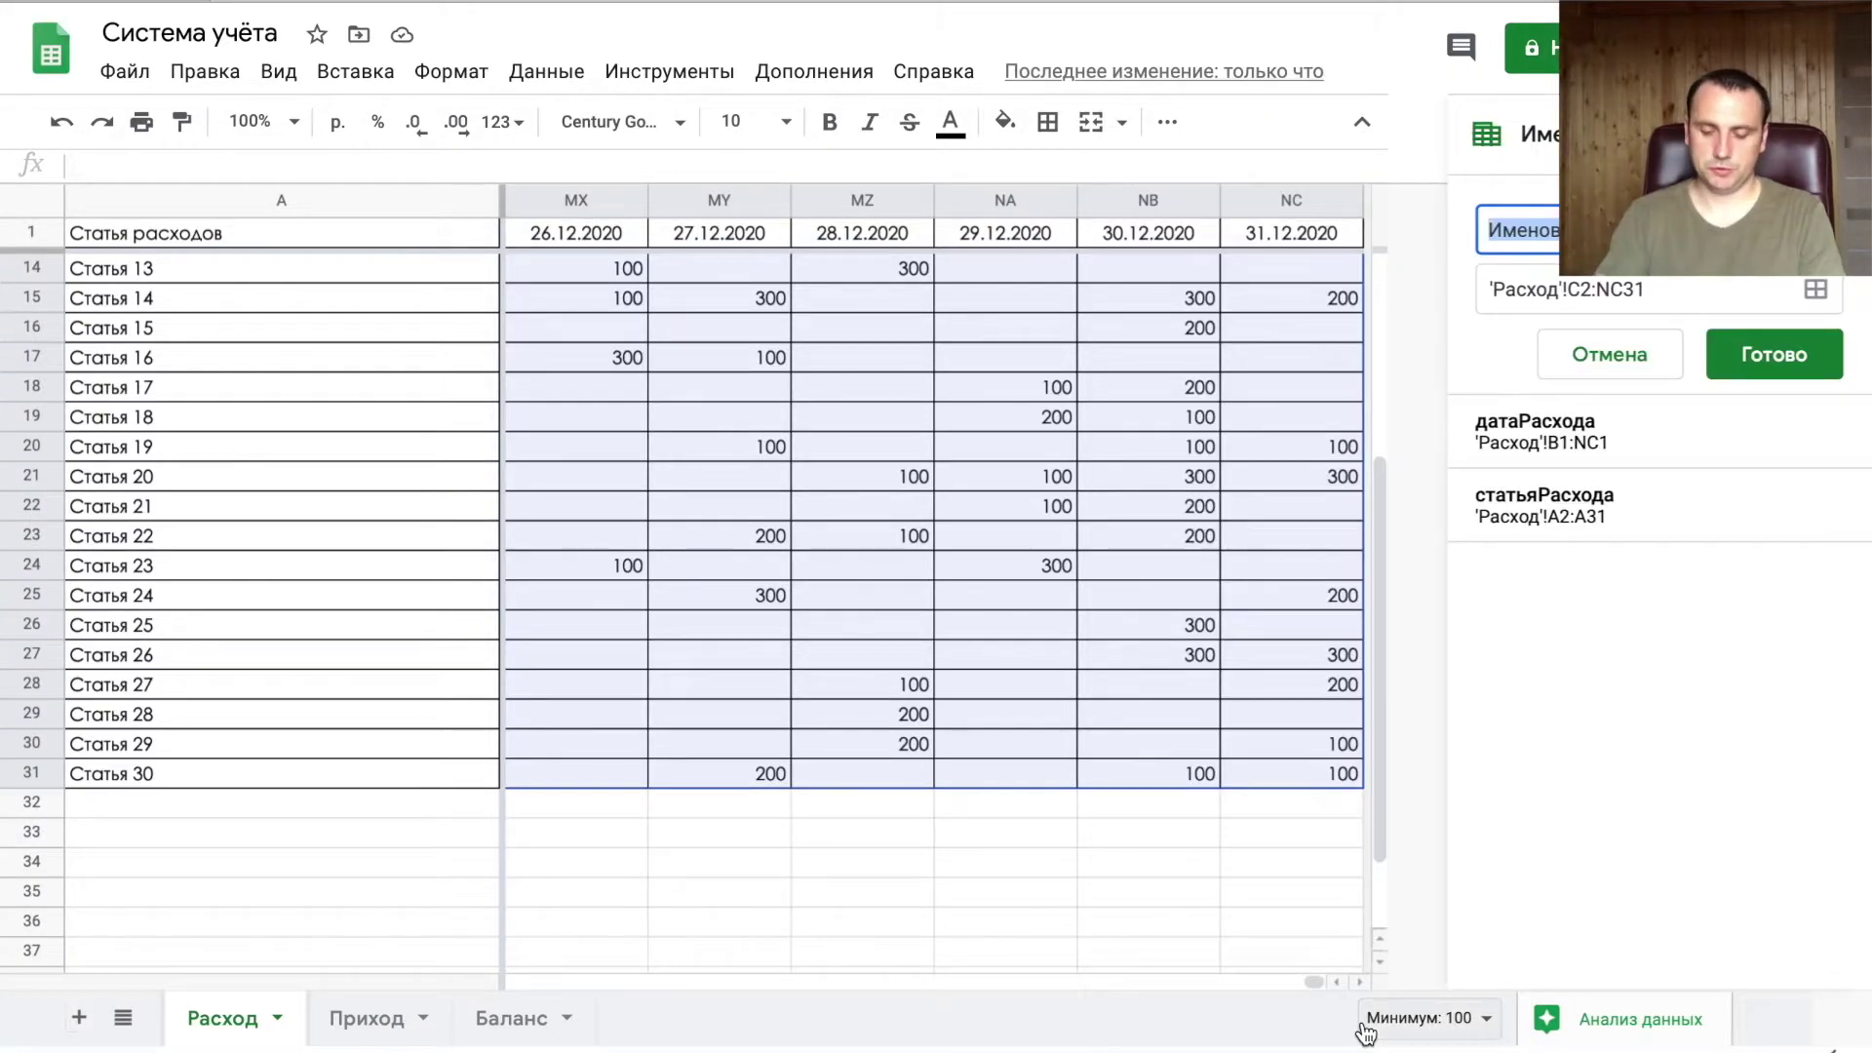
pyautogui.write('суммар')
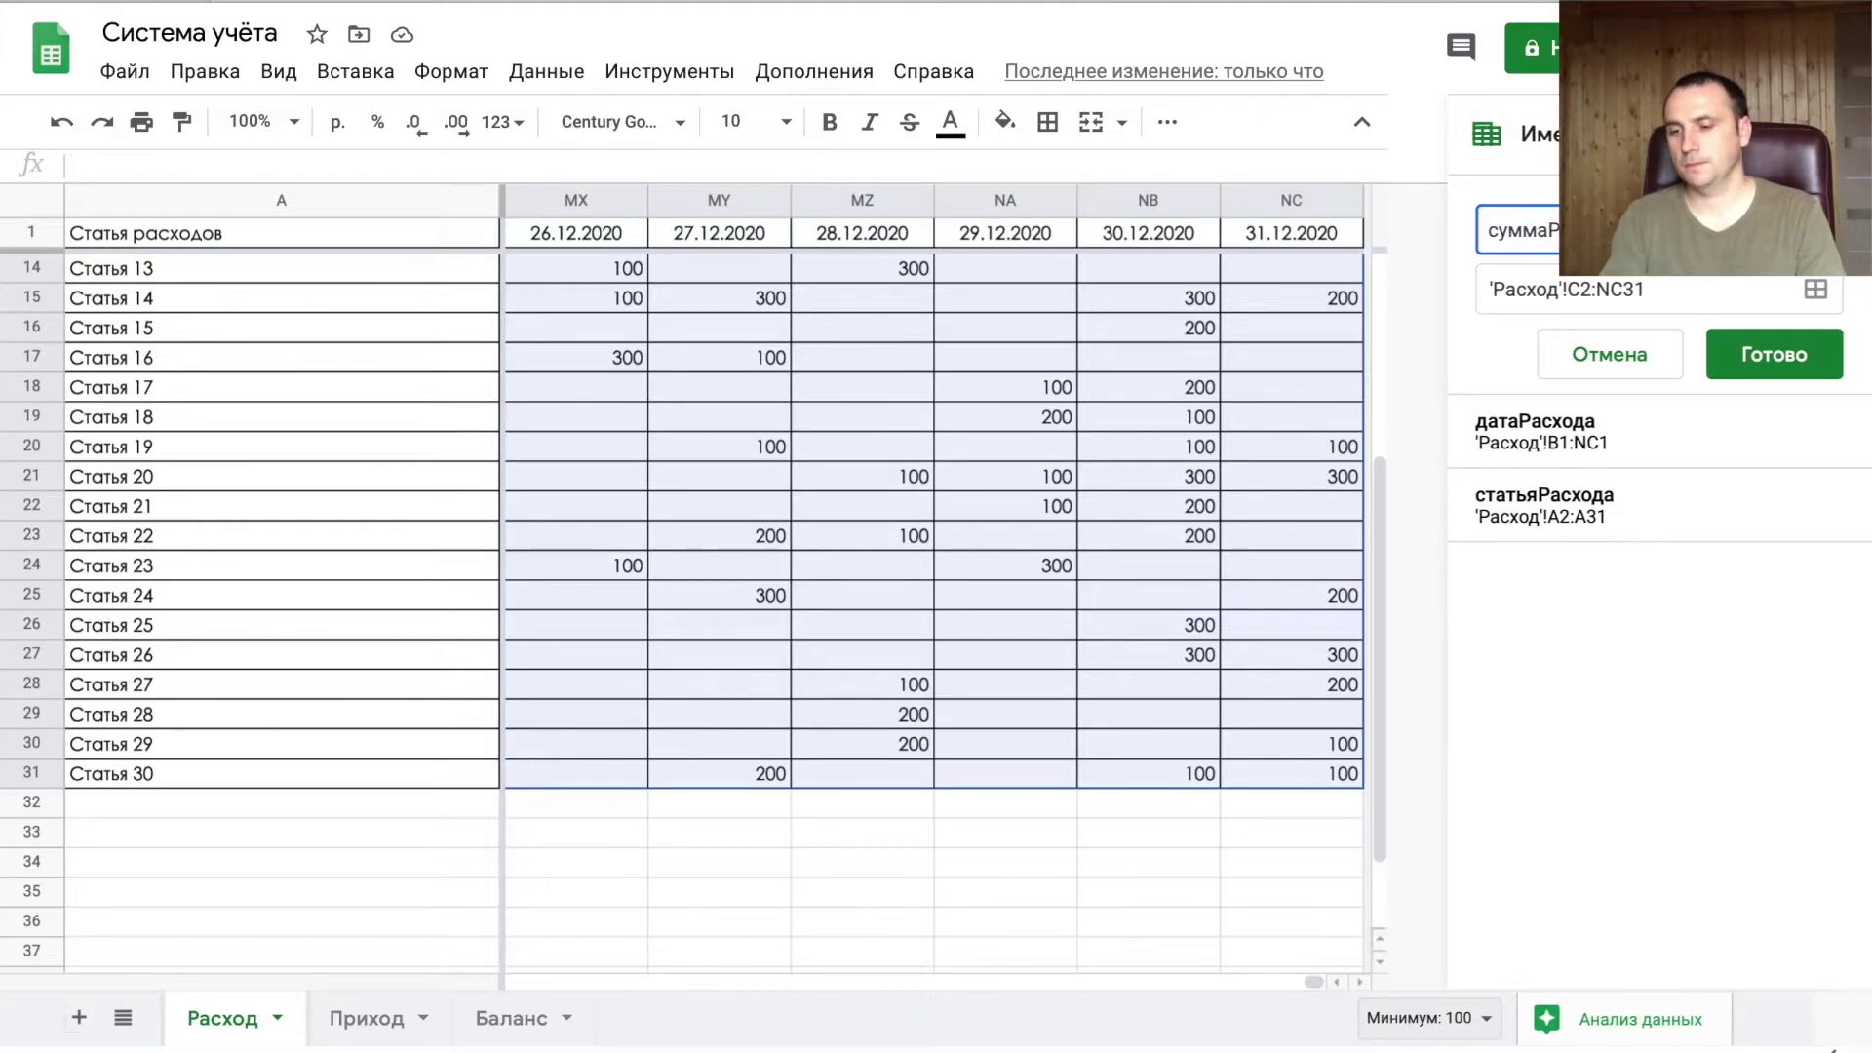
pyautogui.press('Return')
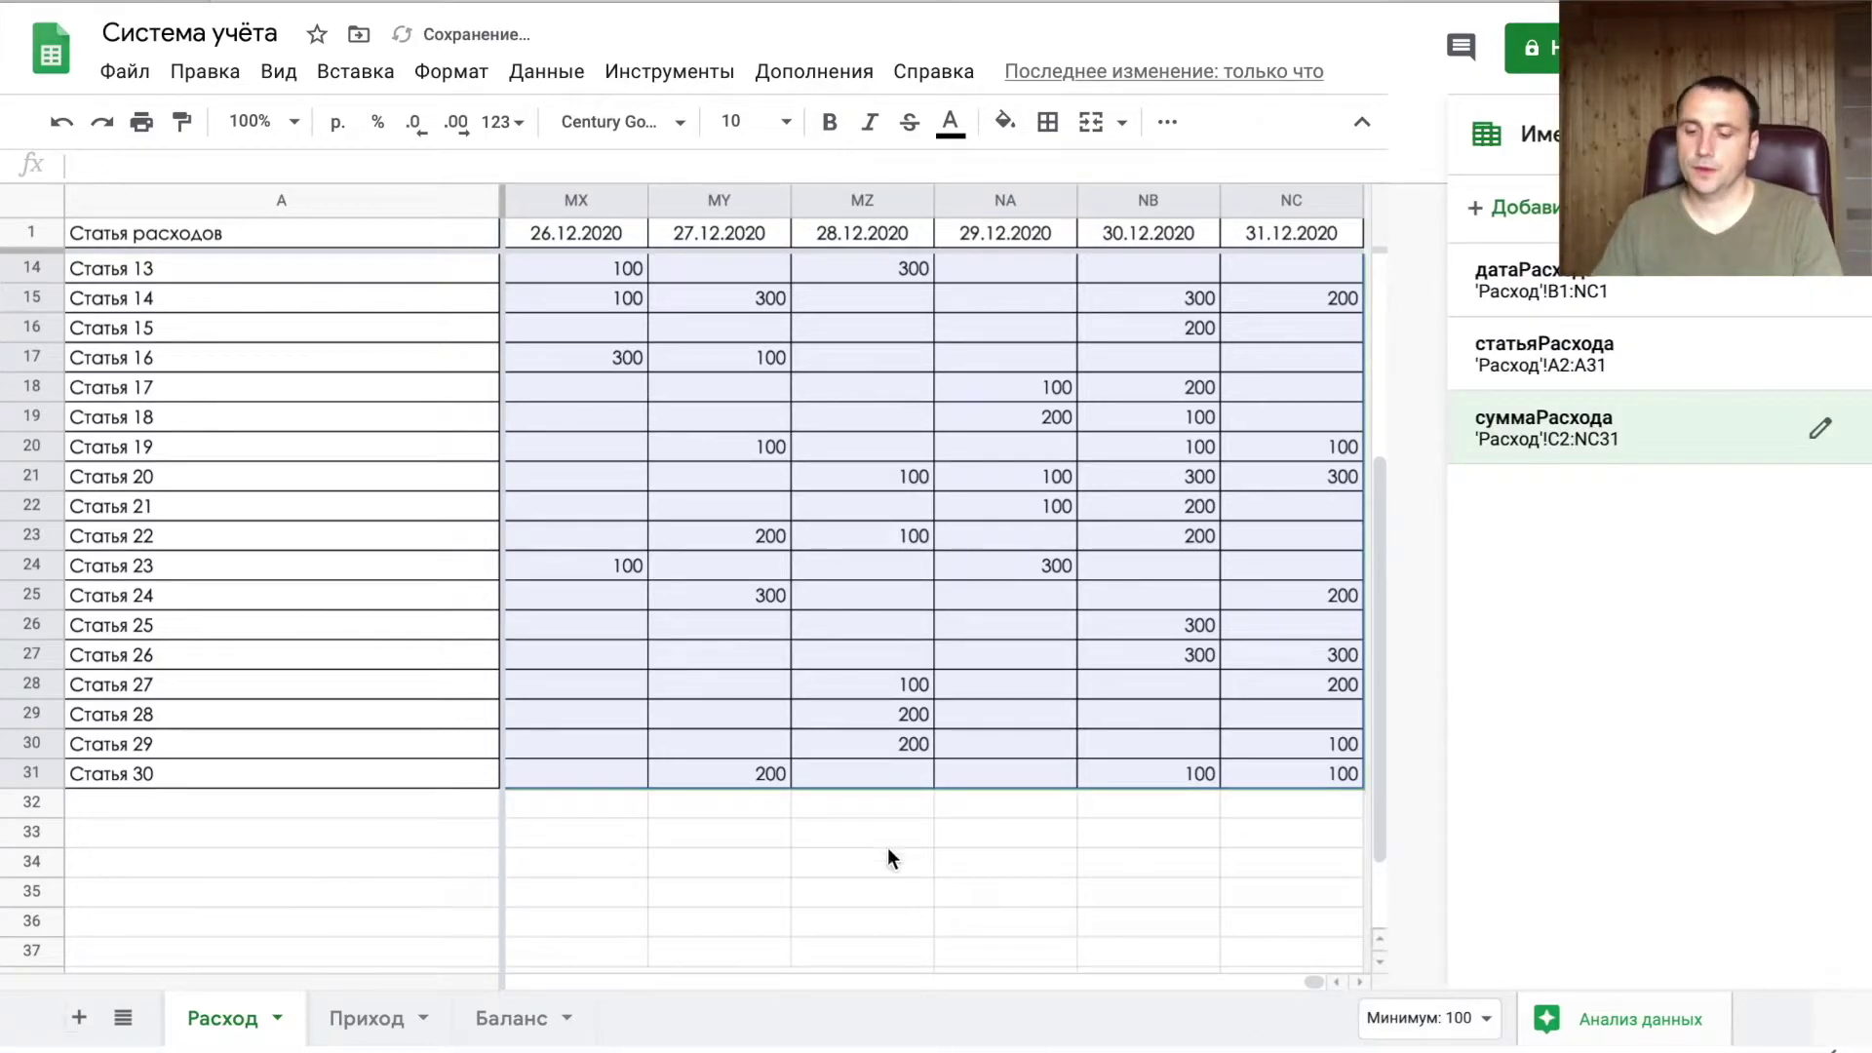
pyautogui.scroll(4, 815, 635)
pyautogui.hscroll(-3, 815, 636)
pyautogui.hscroll(-10, 758, 599)
pyautogui.hscroll(-10, 731, 624)
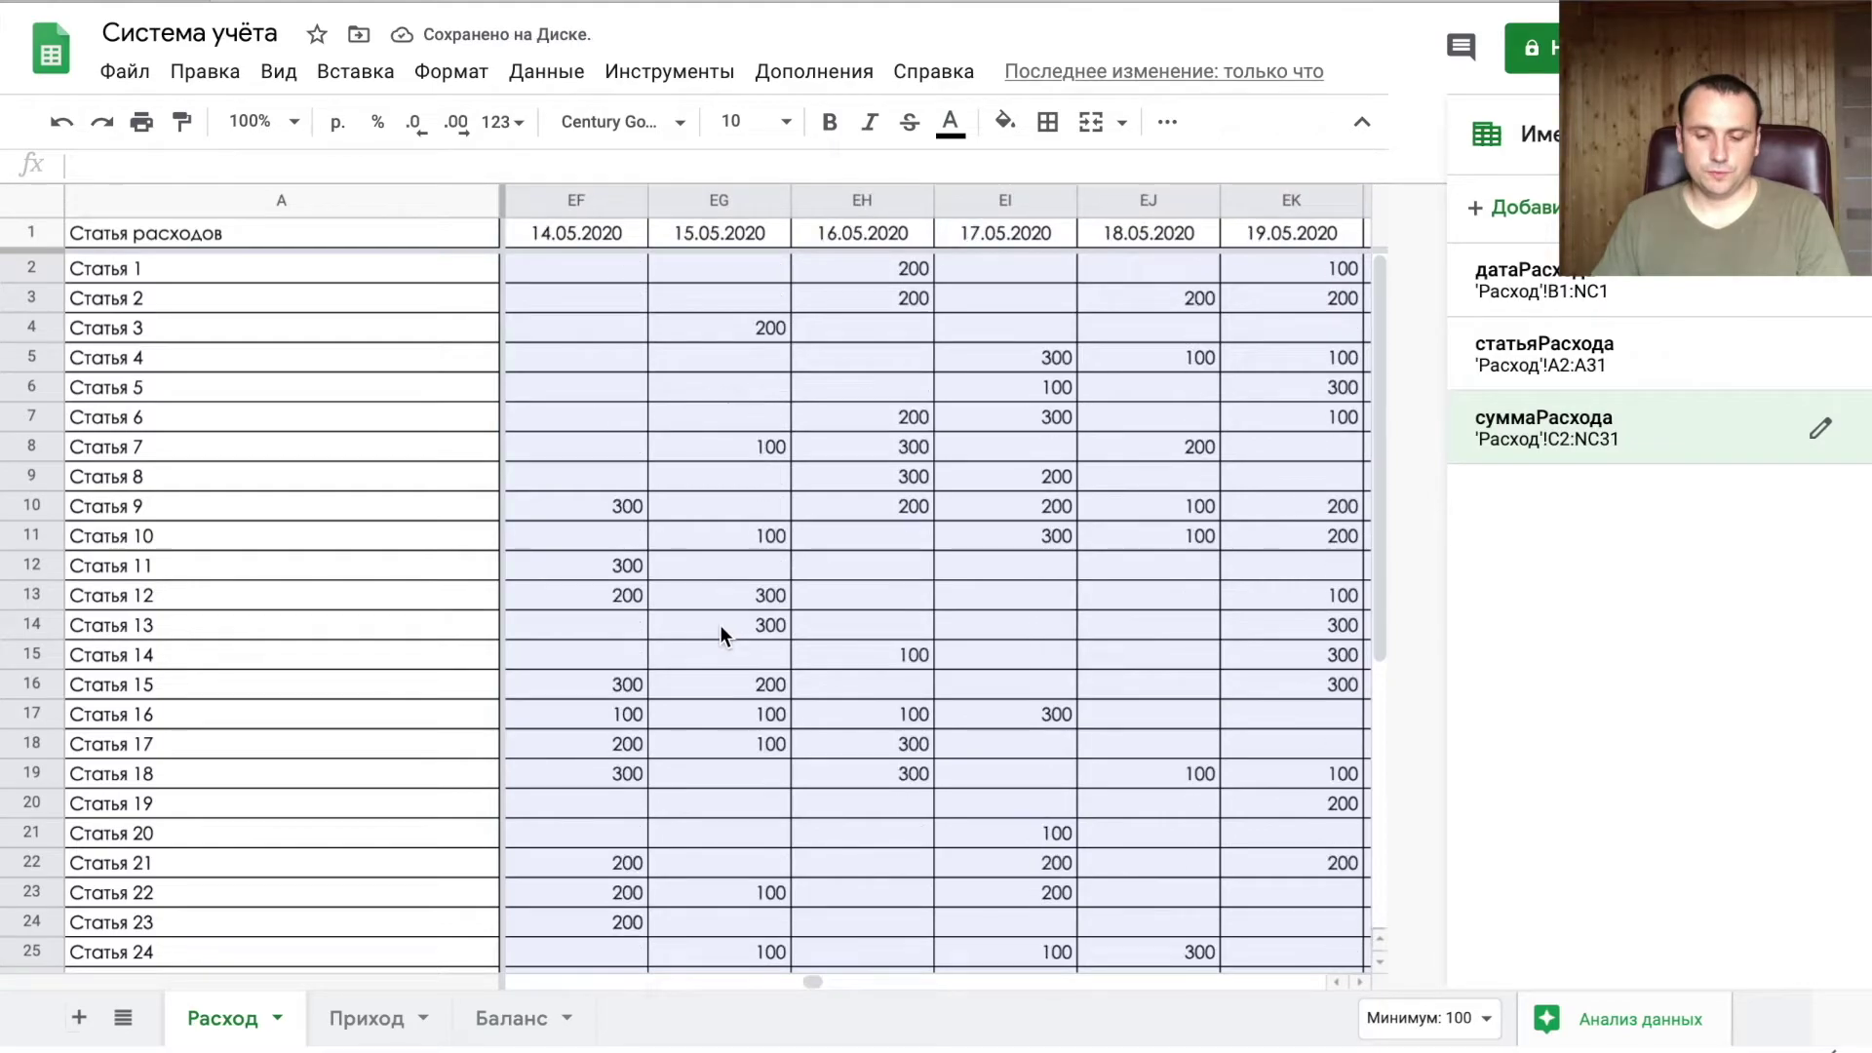
pyautogui.hscroll(-10, 720, 624)
pyautogui.click(368, 1019)
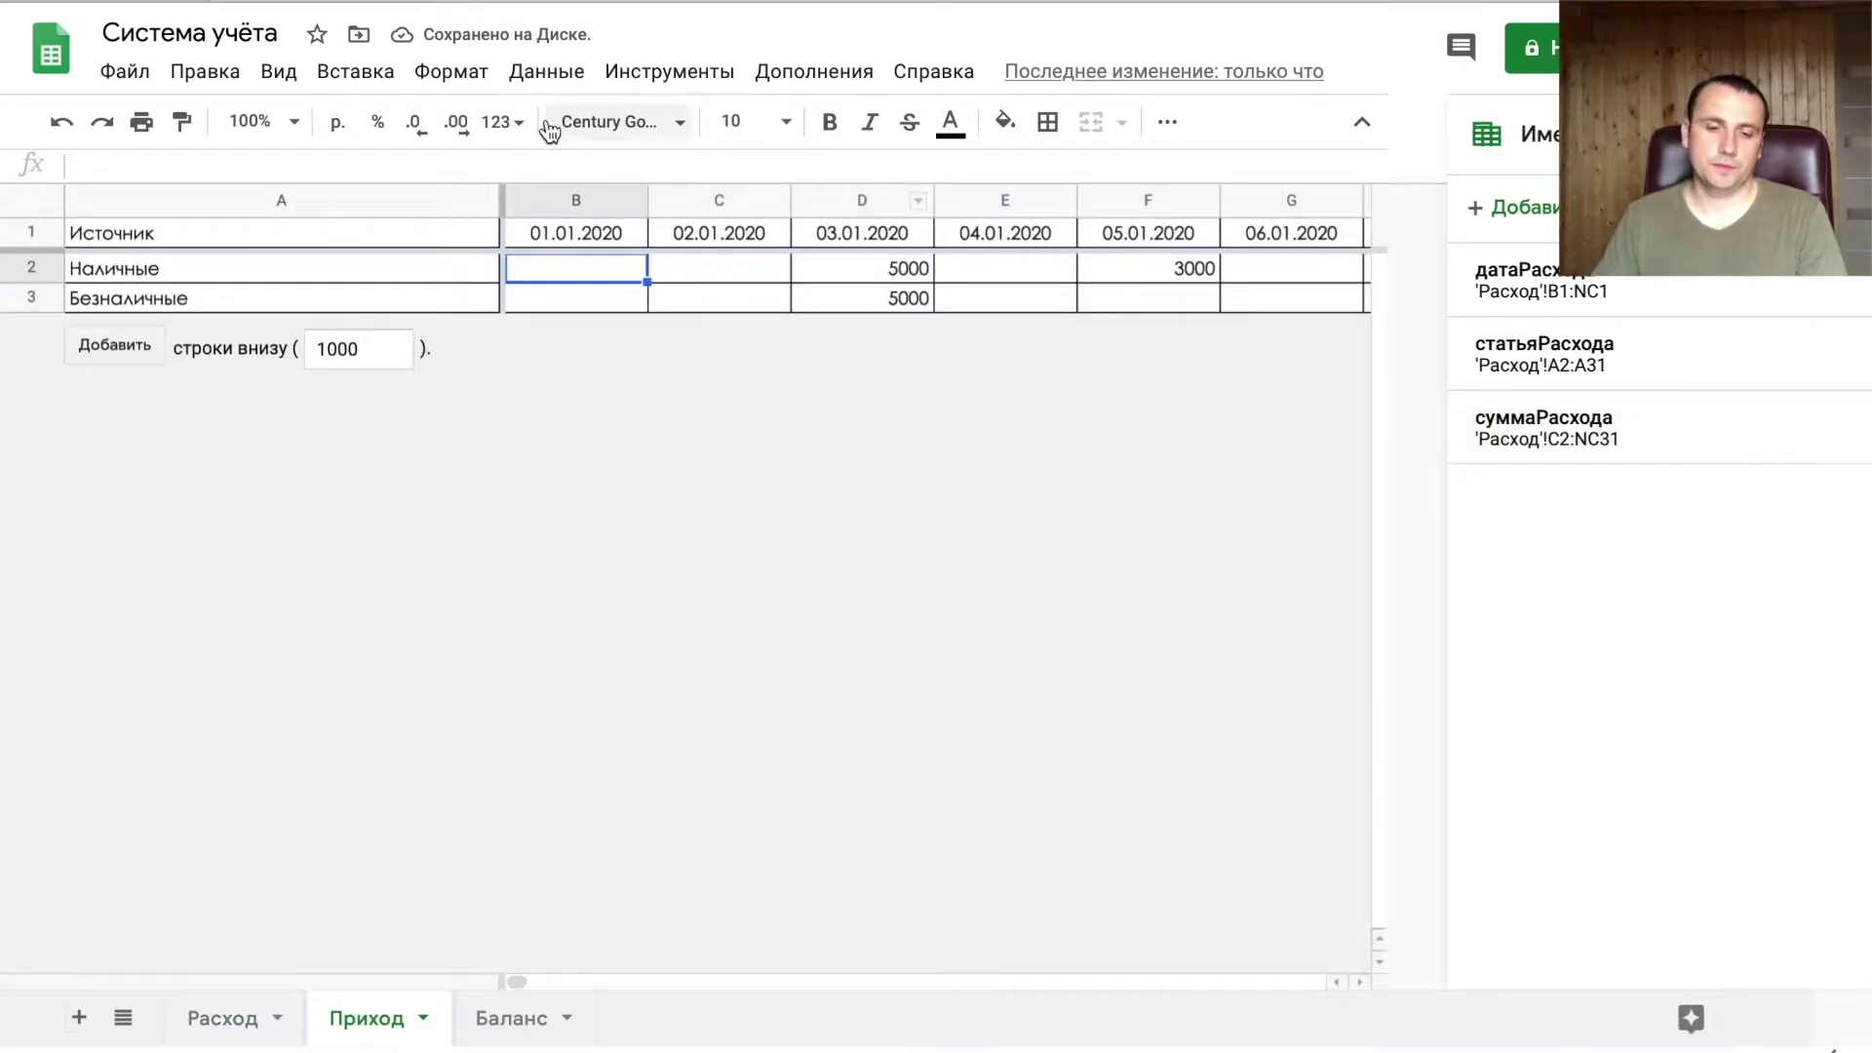
# - Name the income sources A2:A3 as источникДохода
pyautogui.moveTo(387, 278); pyautogui.dragTo(385, 292)
pyautogui.rightClick(391, 291)
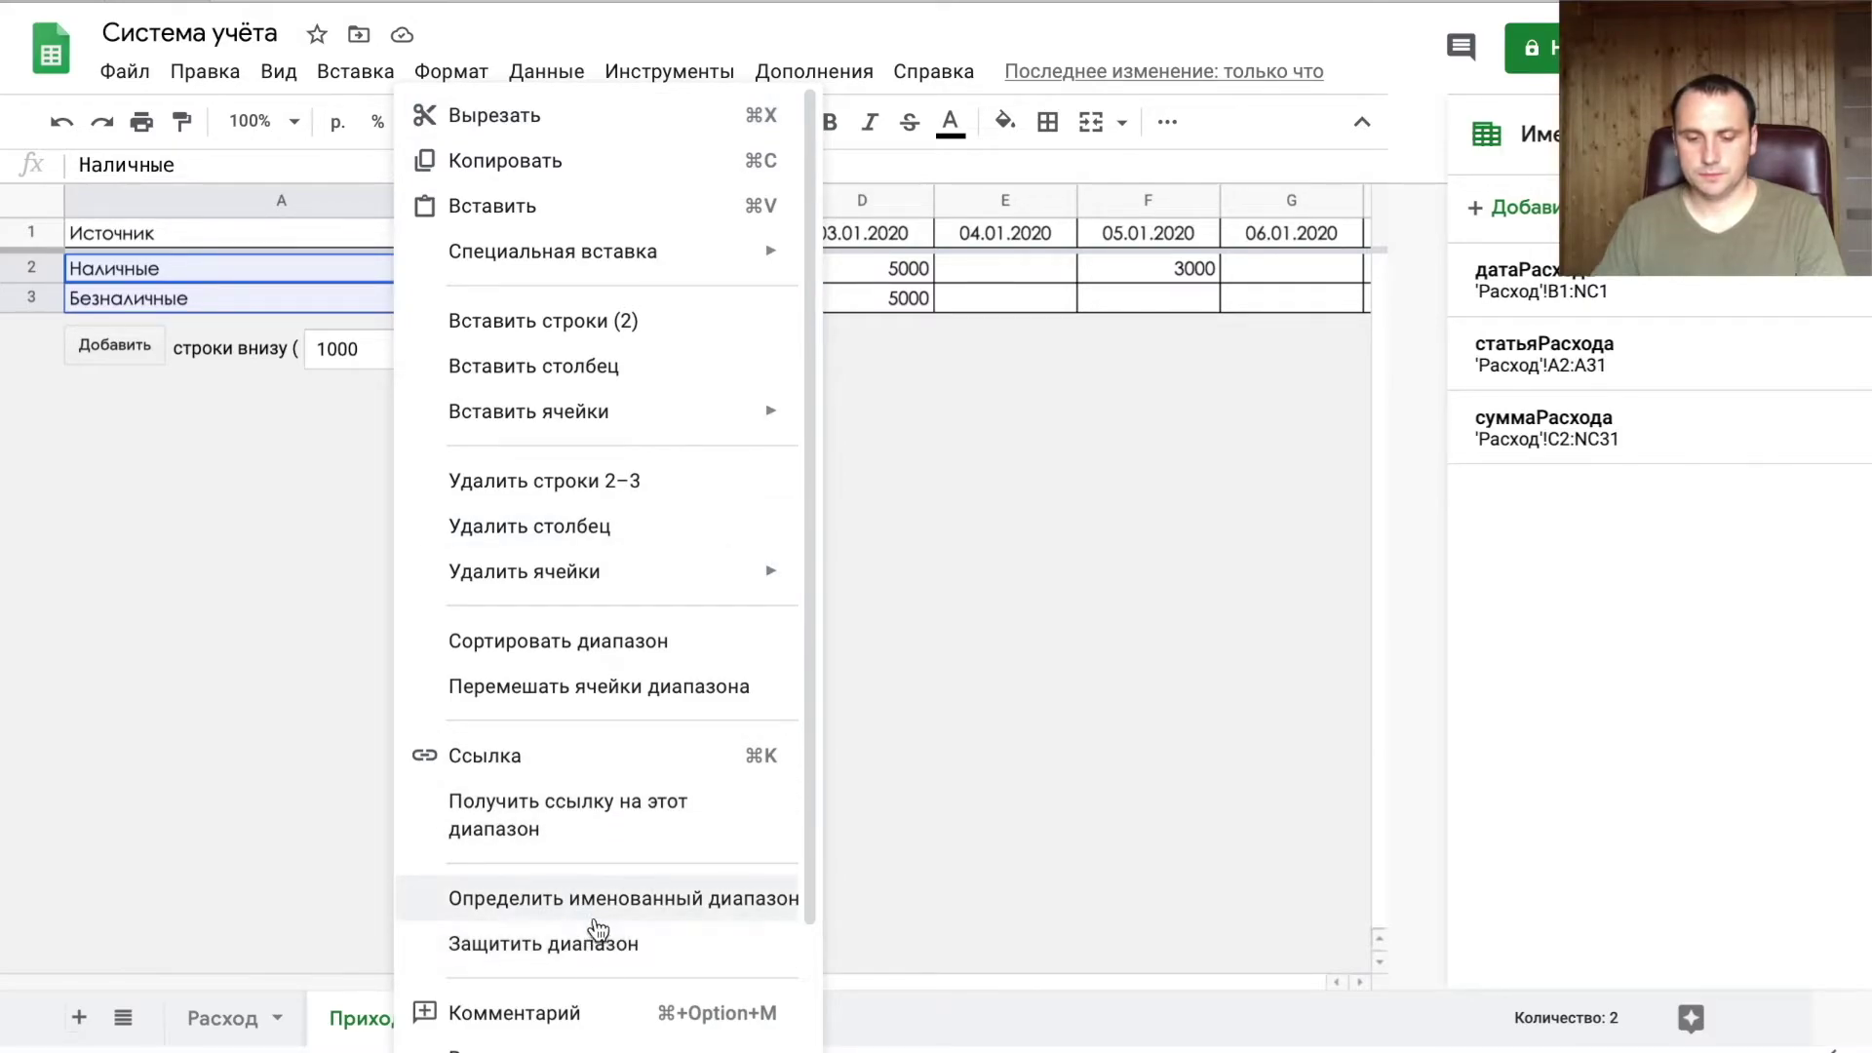
pyautogui.click(647, 890)
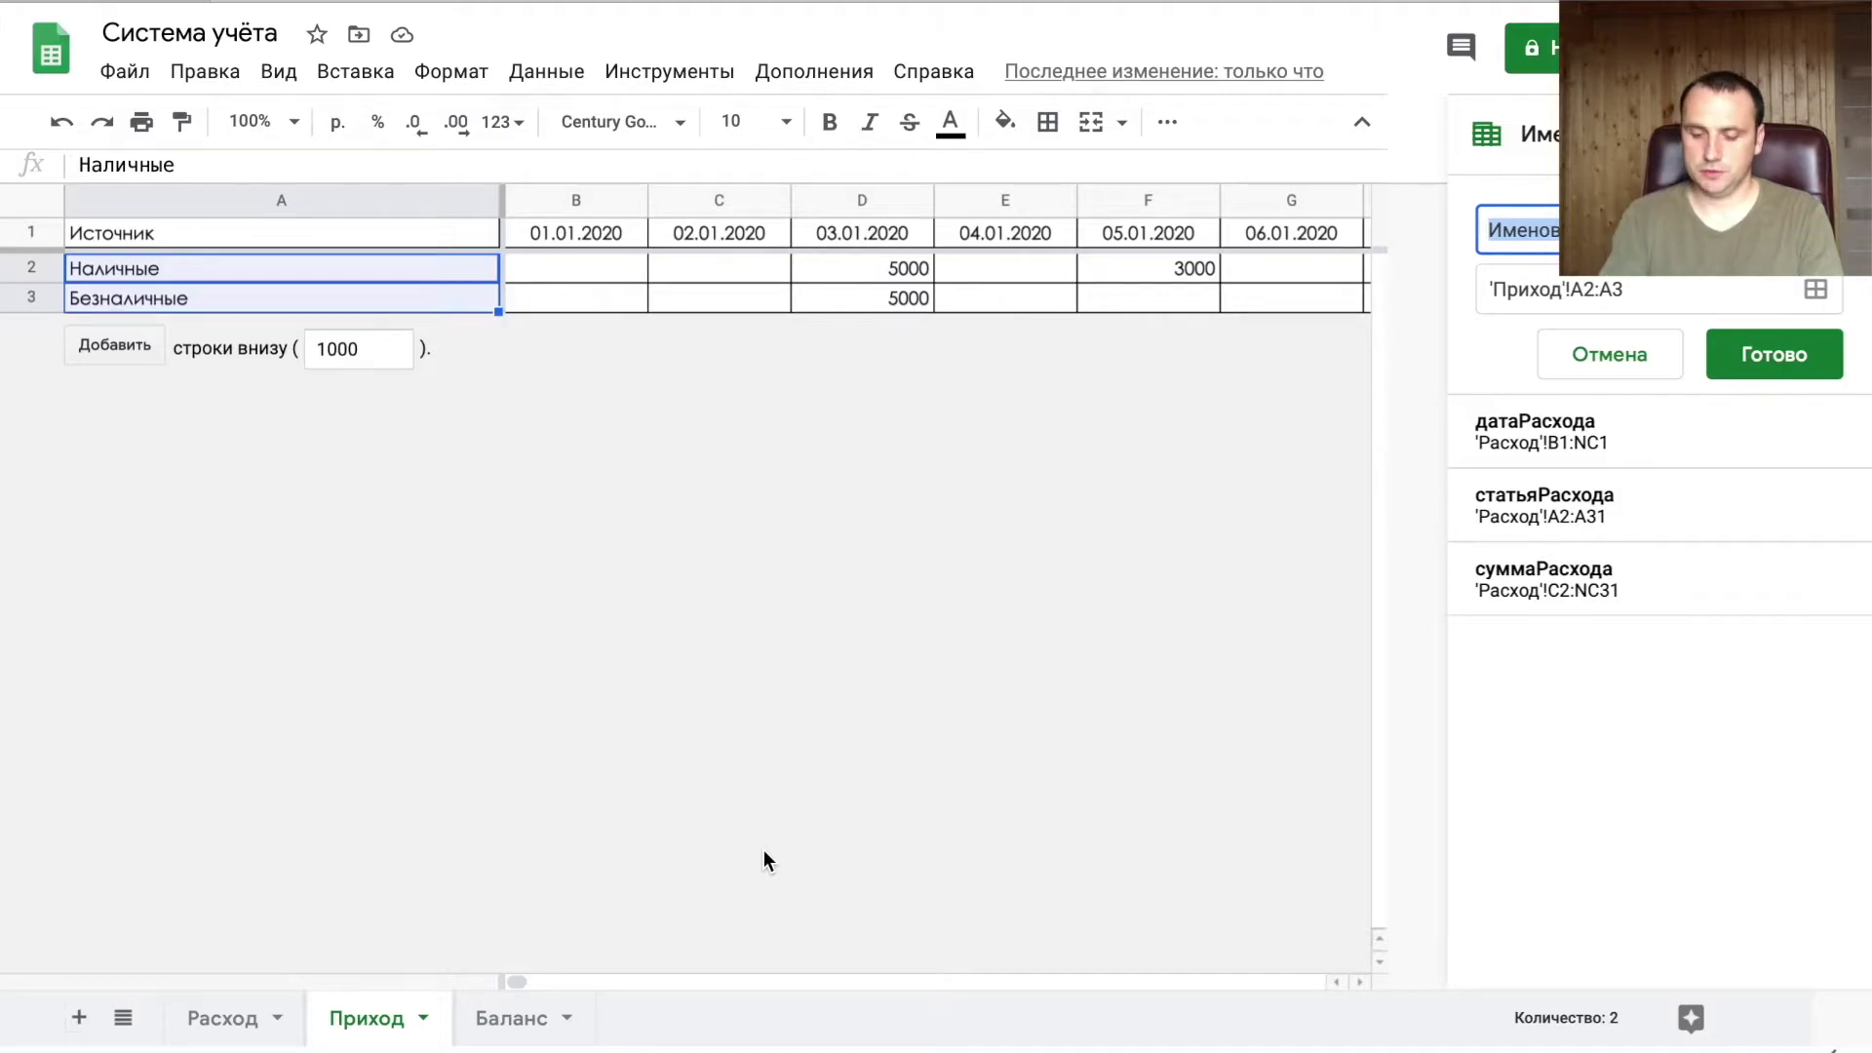
pyautogui.write('истон')
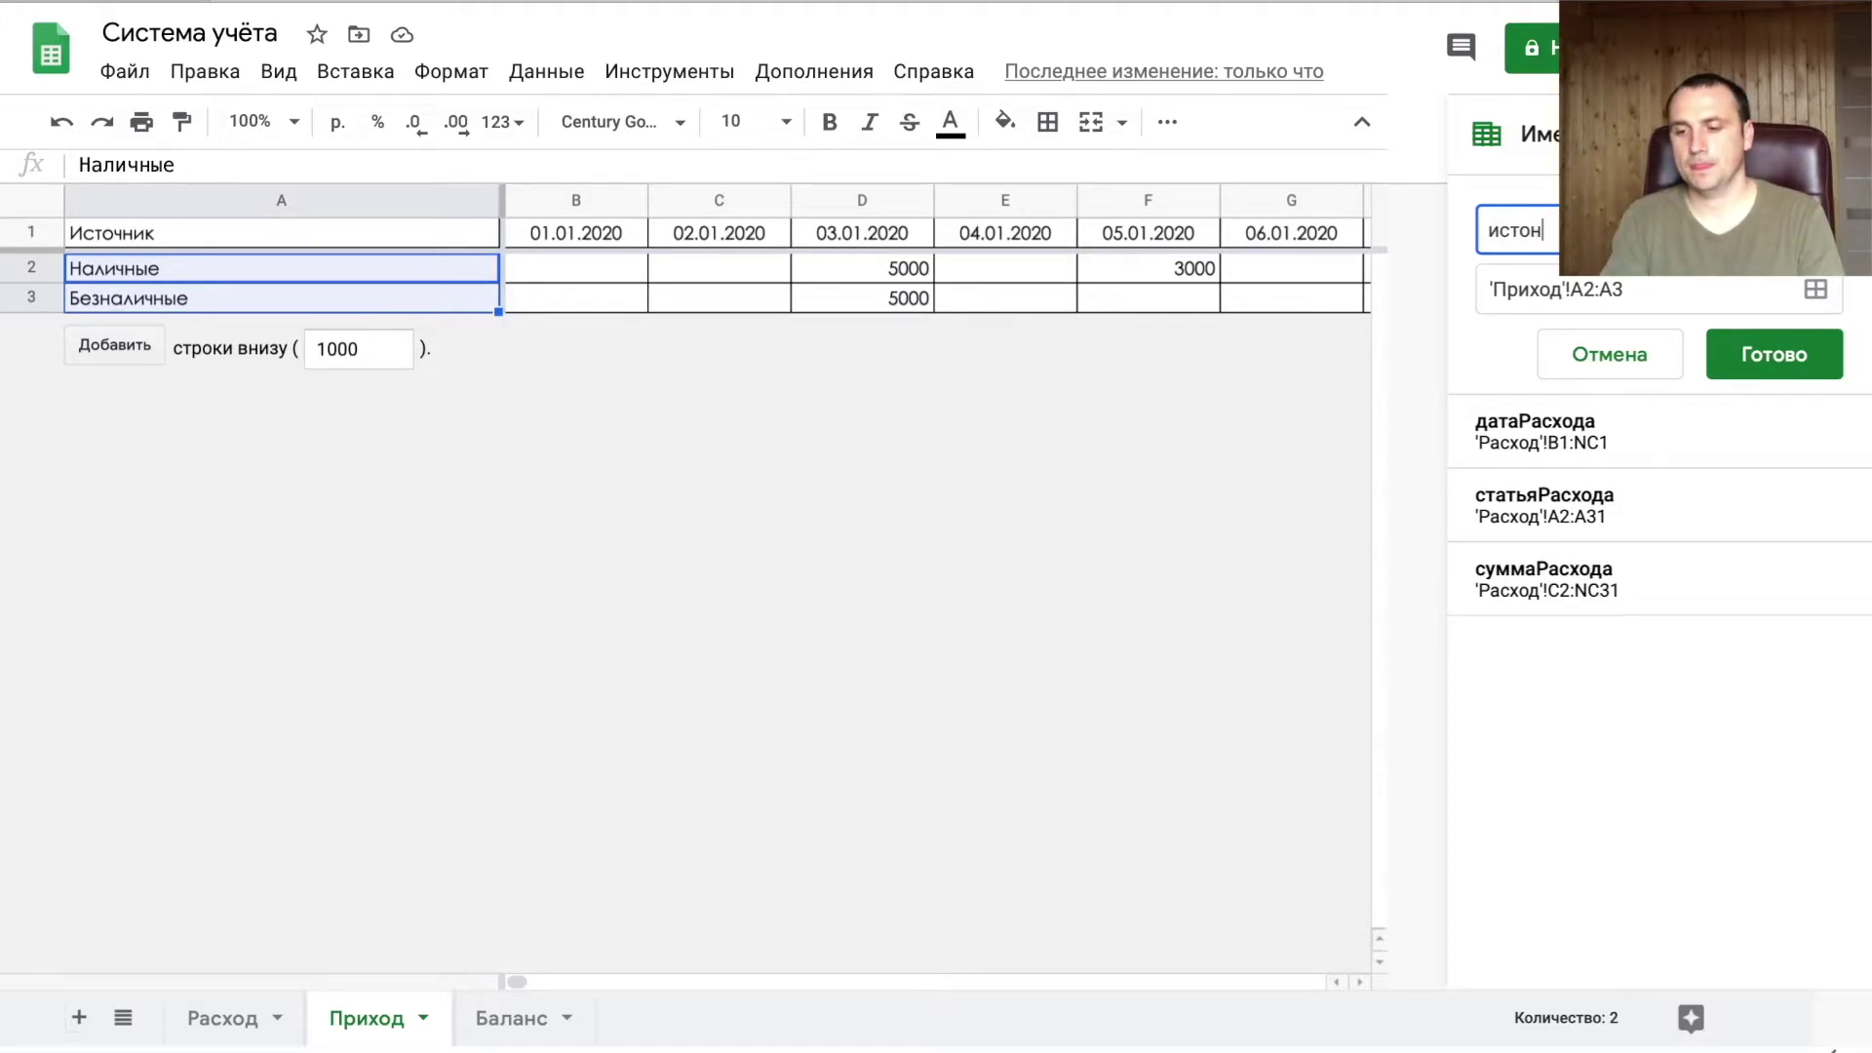
pyautogui.press('BackSpace')
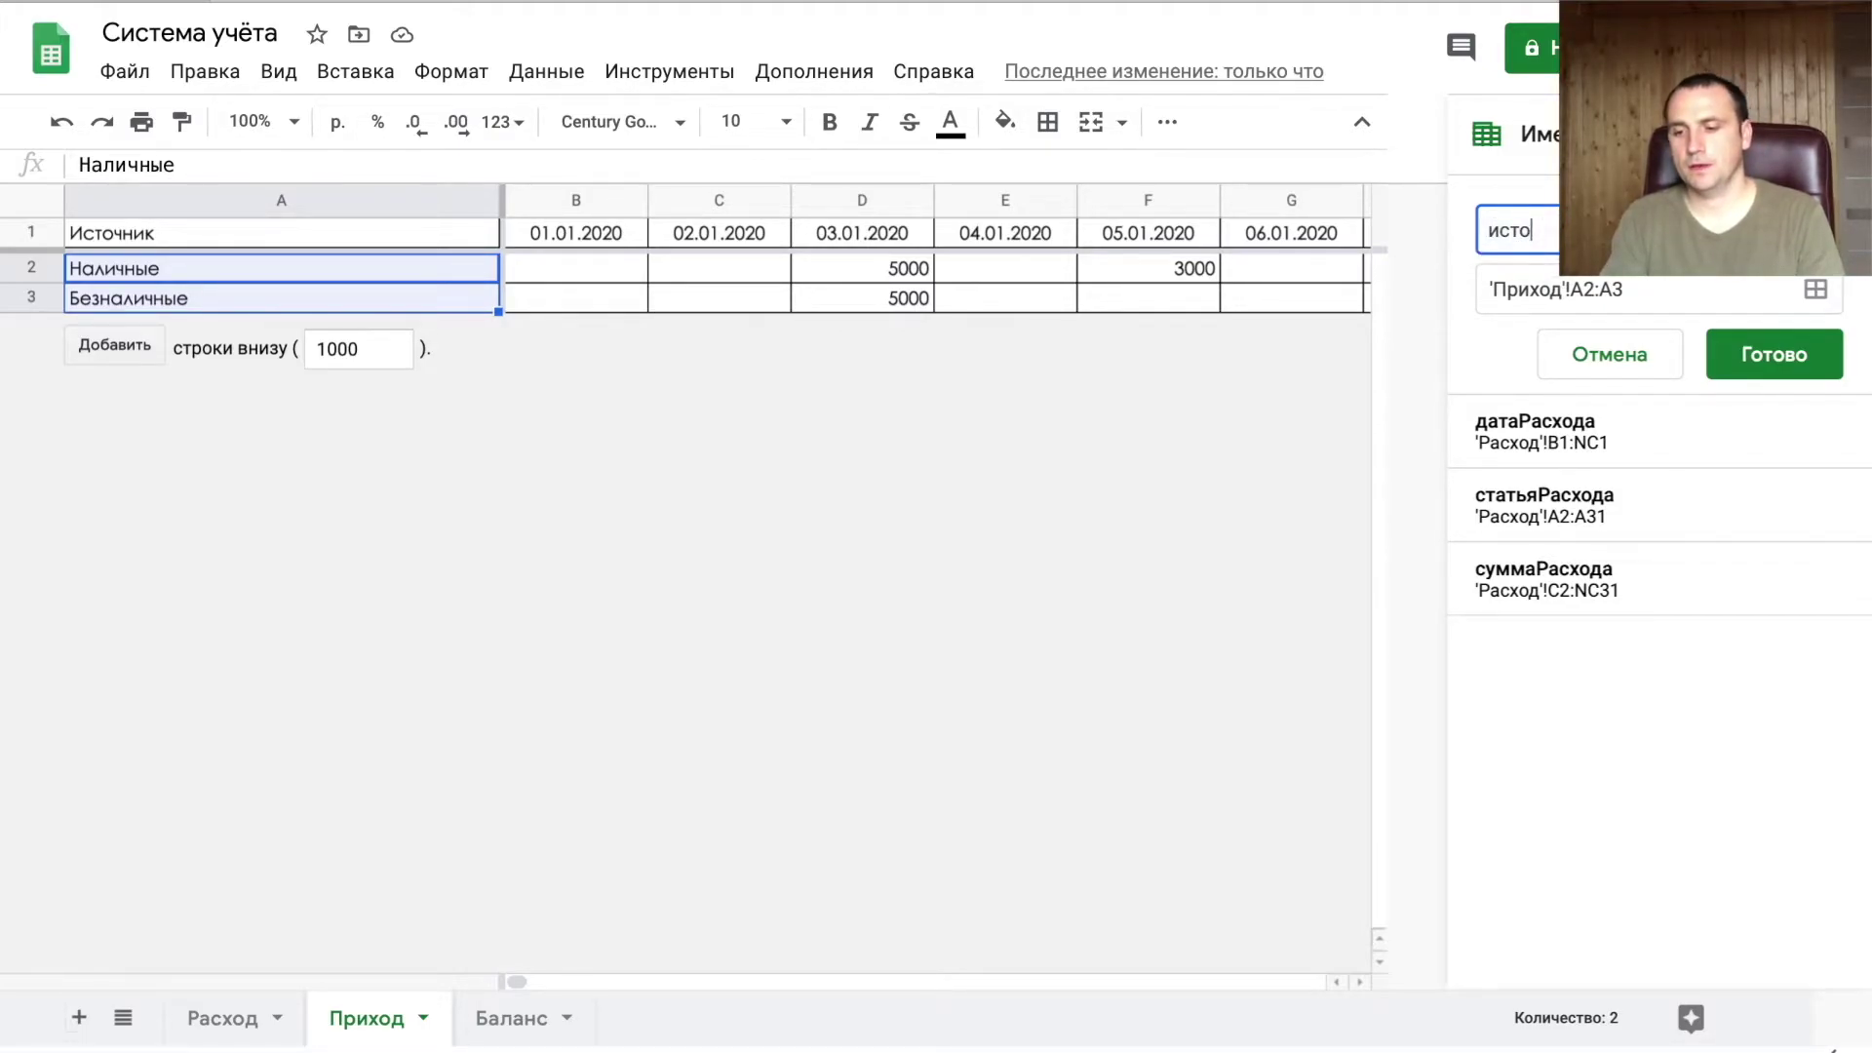
pyautogui.press('Return')
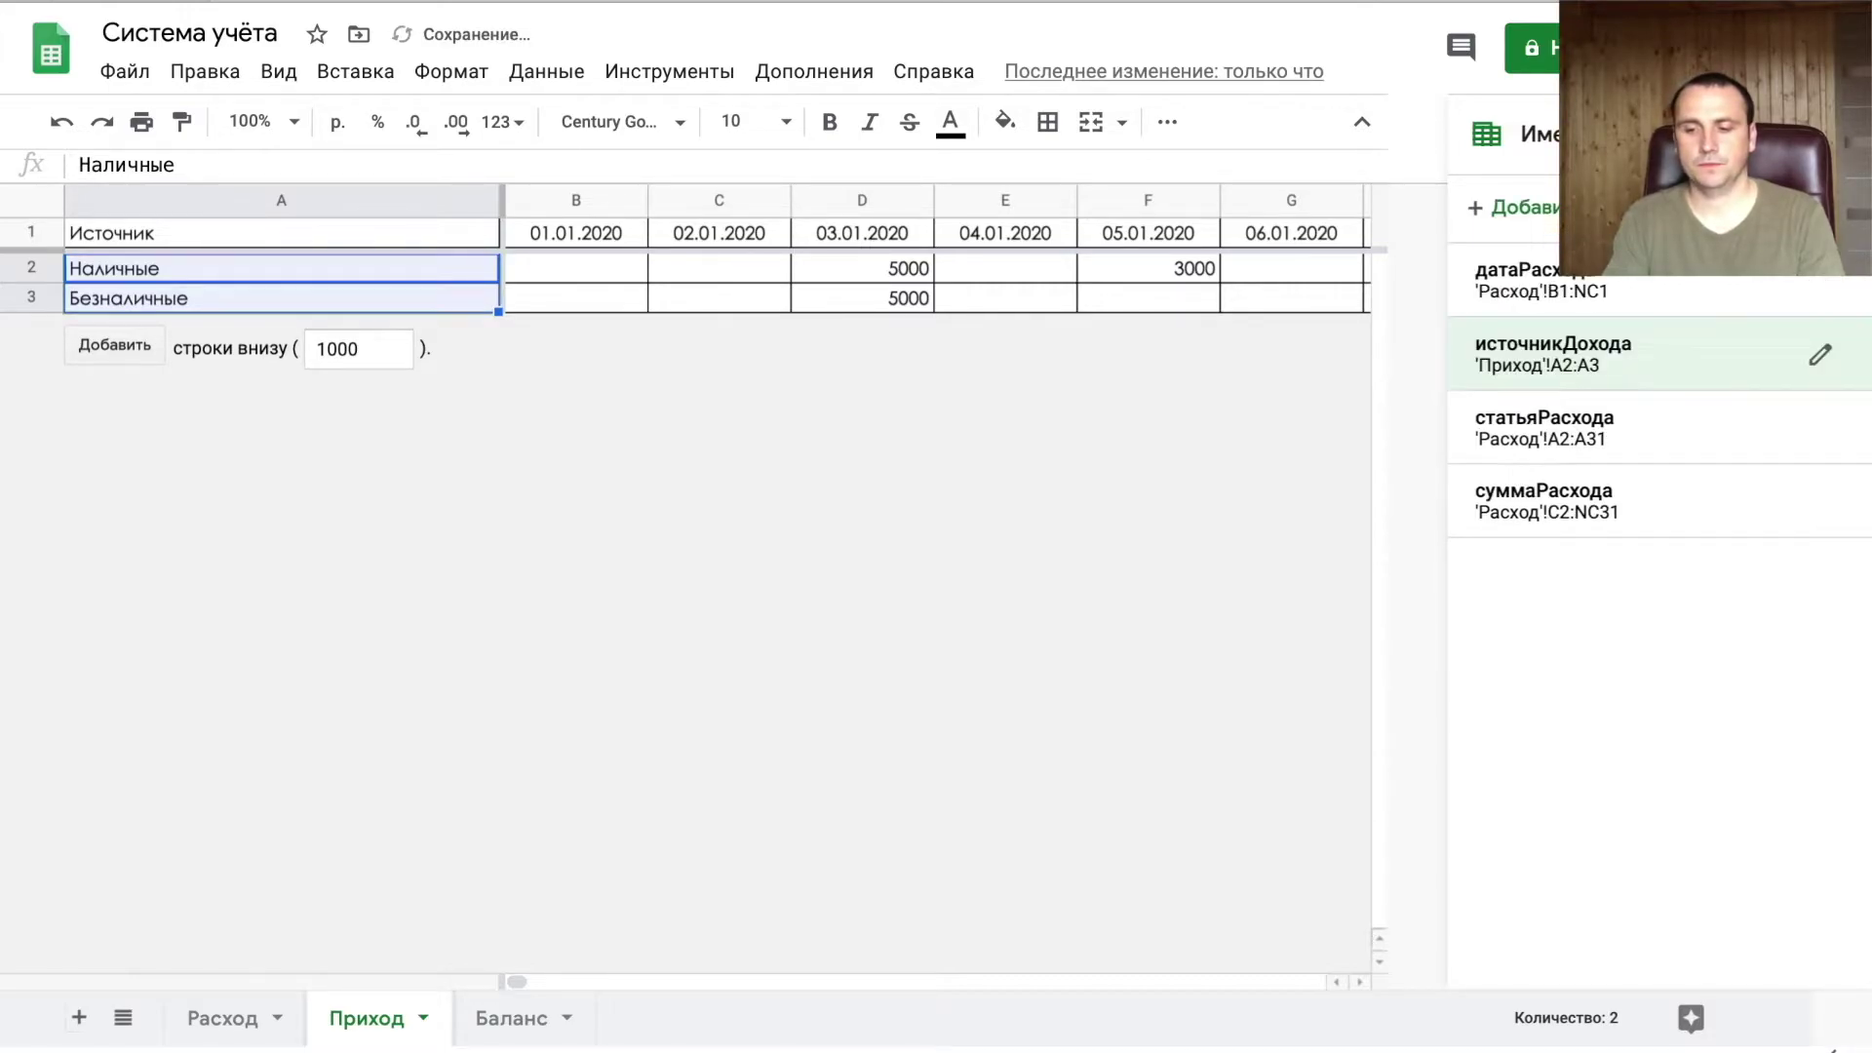
# - Name the income dates B1:NC1 as датаПрихода
pyautogui.click(548, 232)
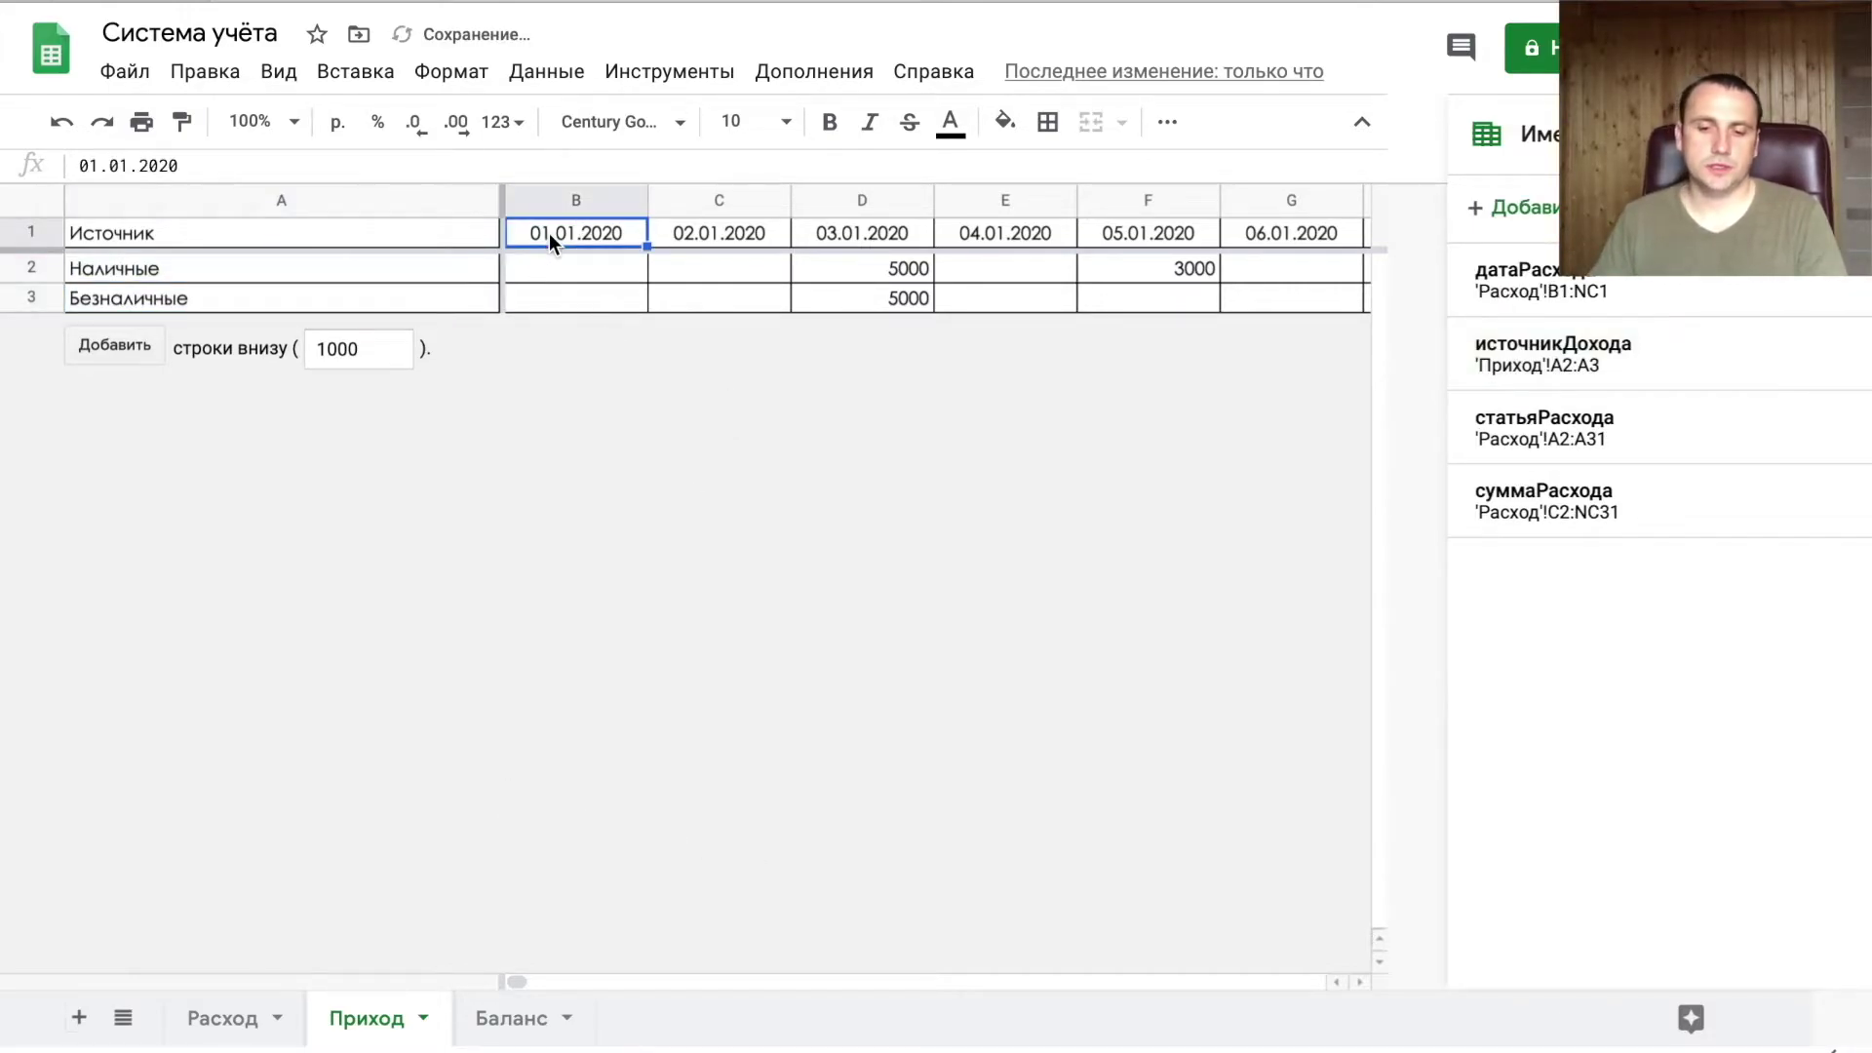
pyautogui.hotkey('ctrl', 'shift', 'Right')
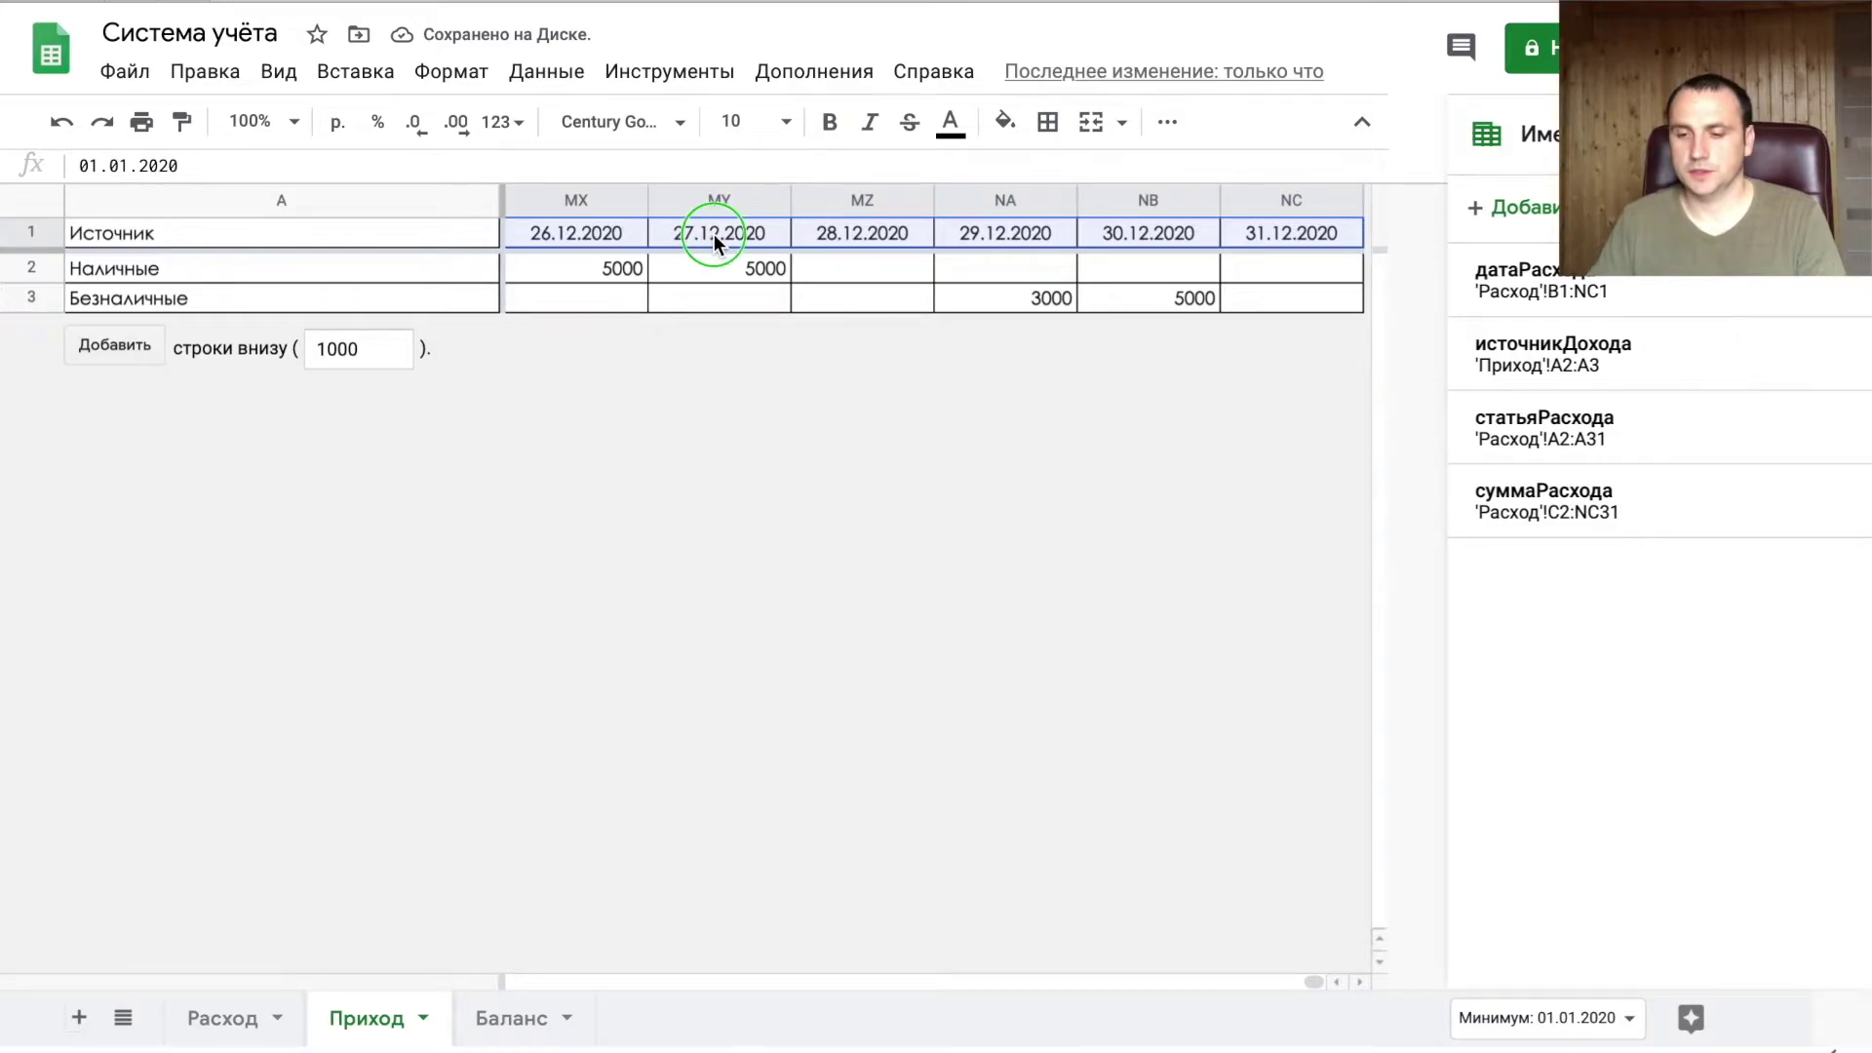
pyautogui.rightClick(714, 234)
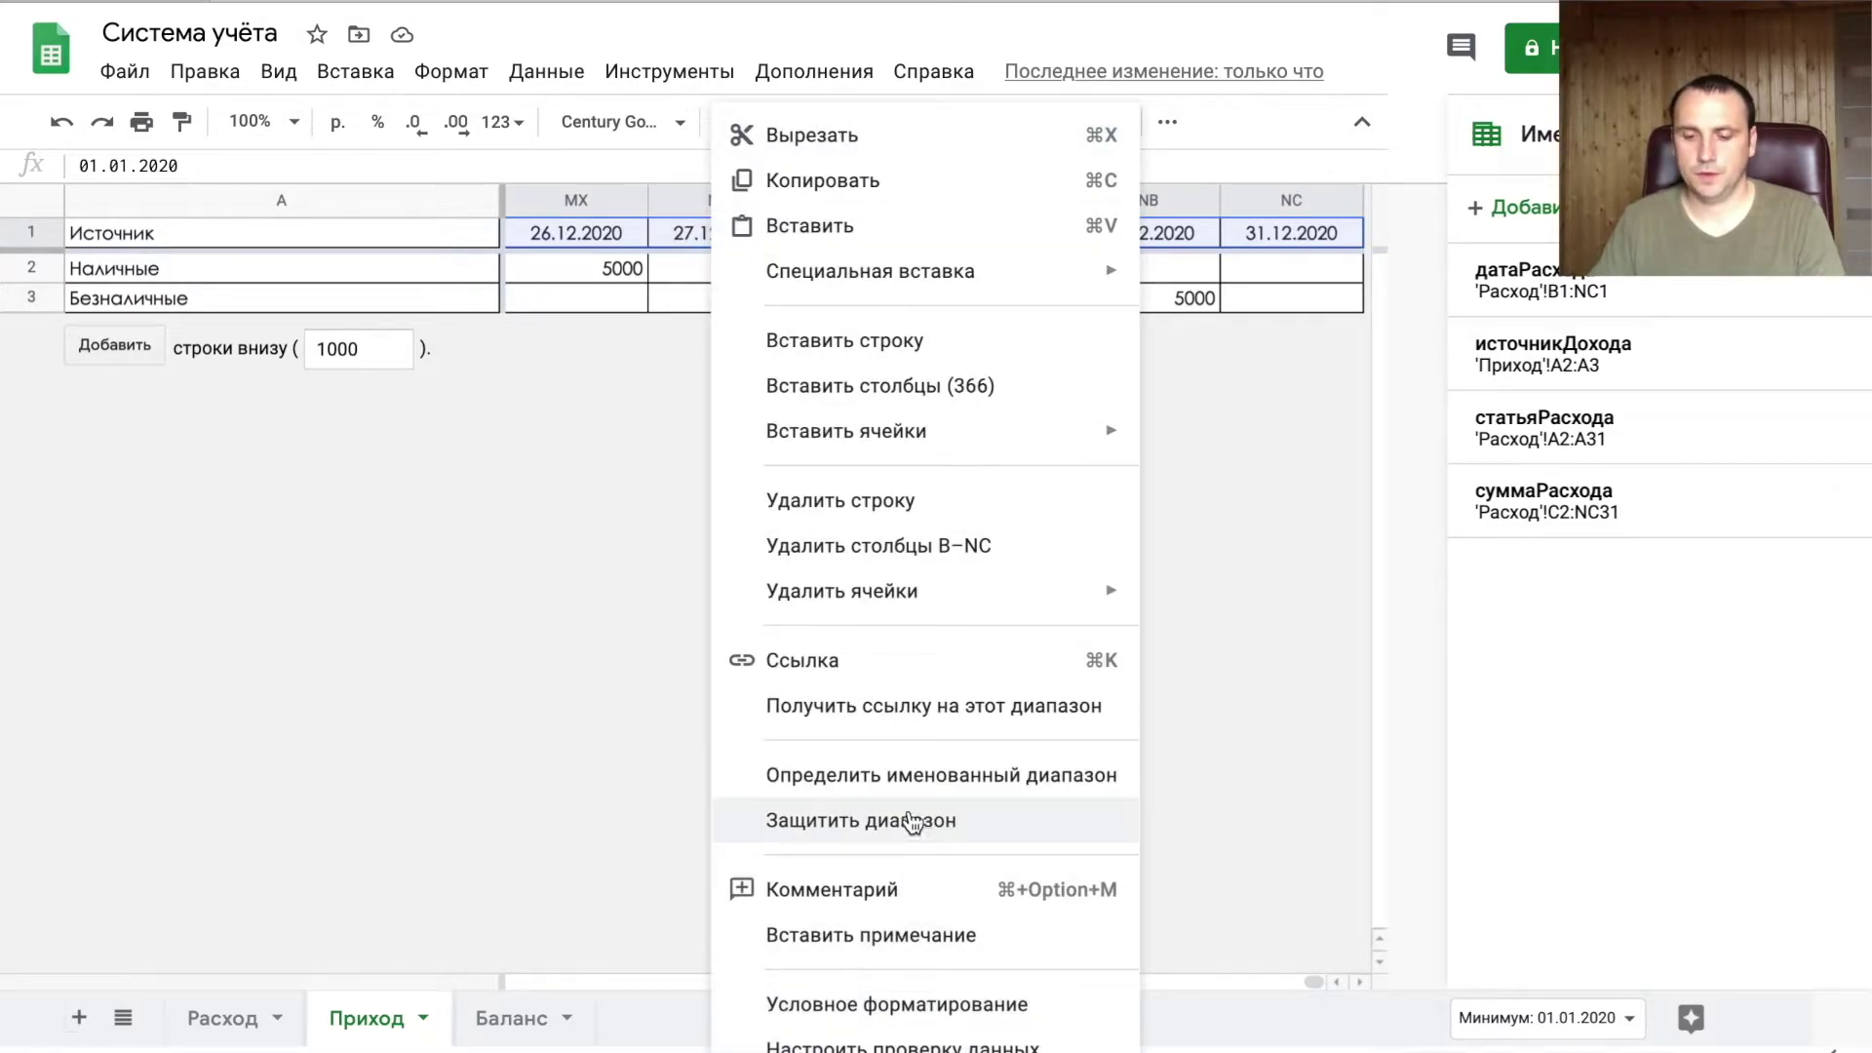
pyautogui.click(946, 779)
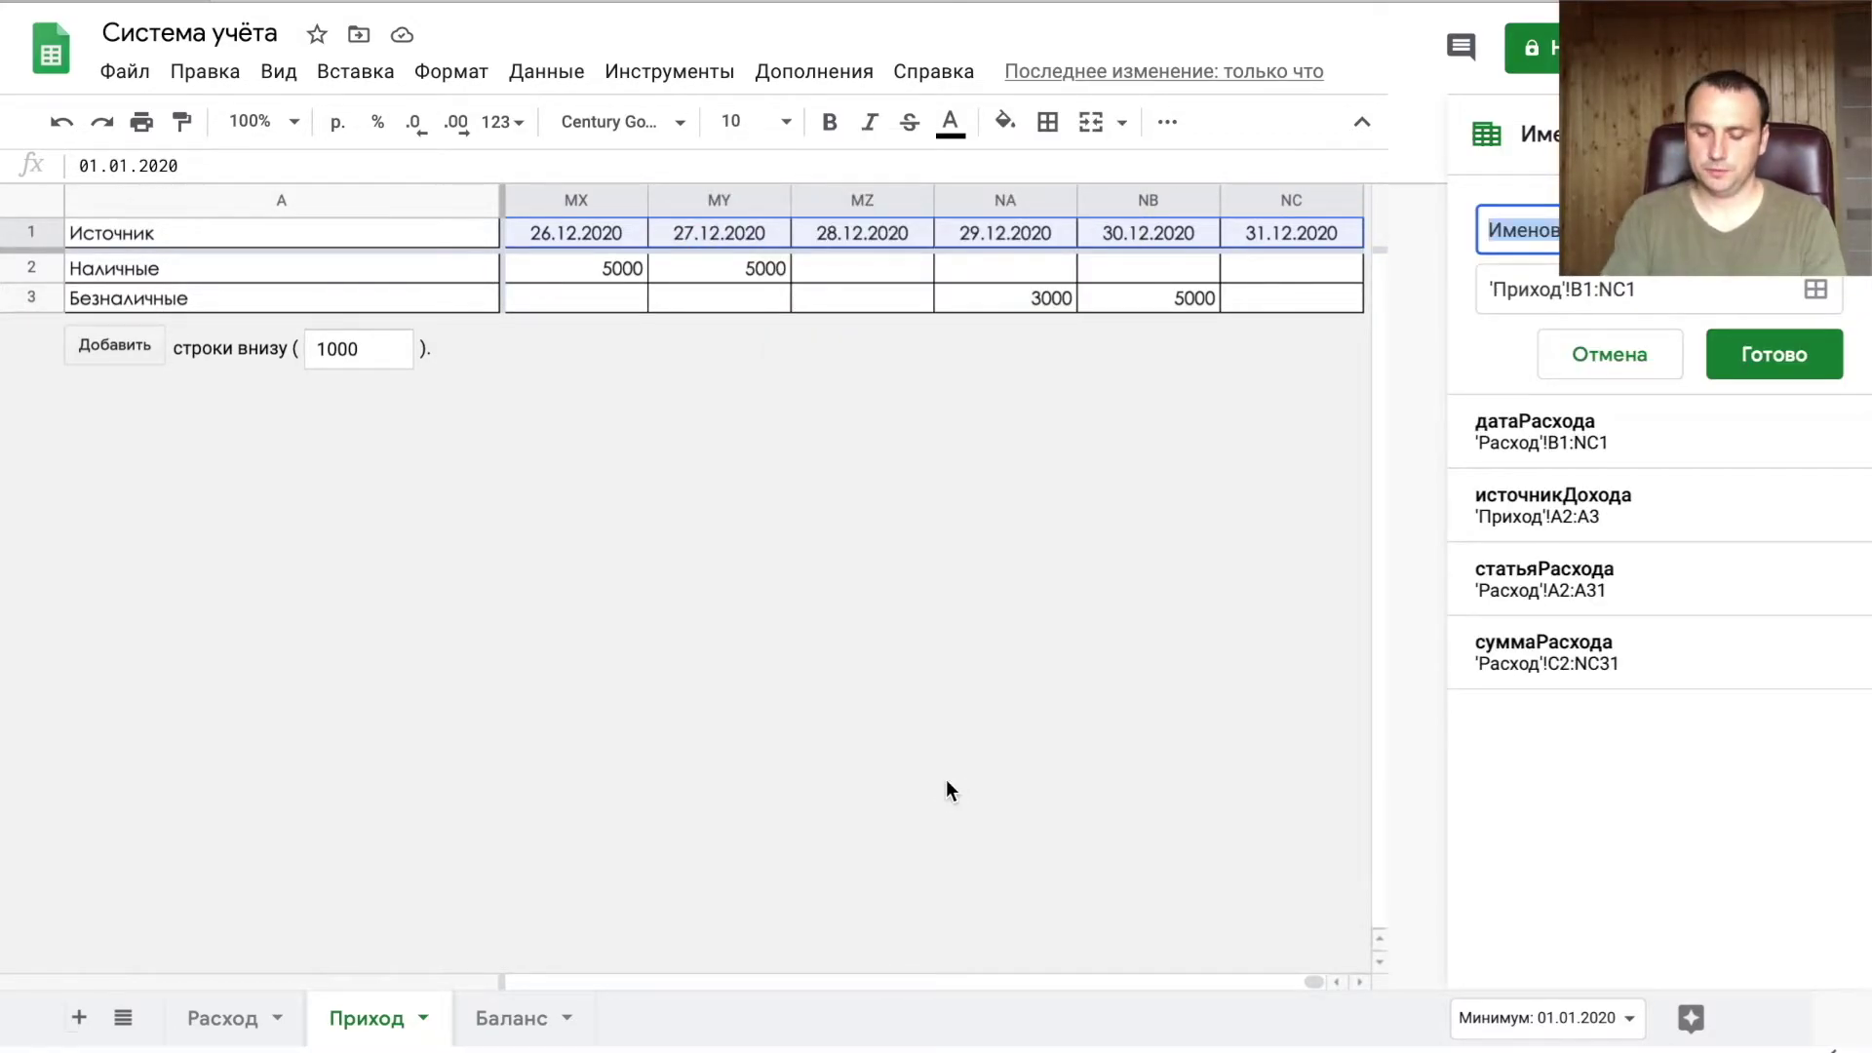
pyautogui.write('Д')
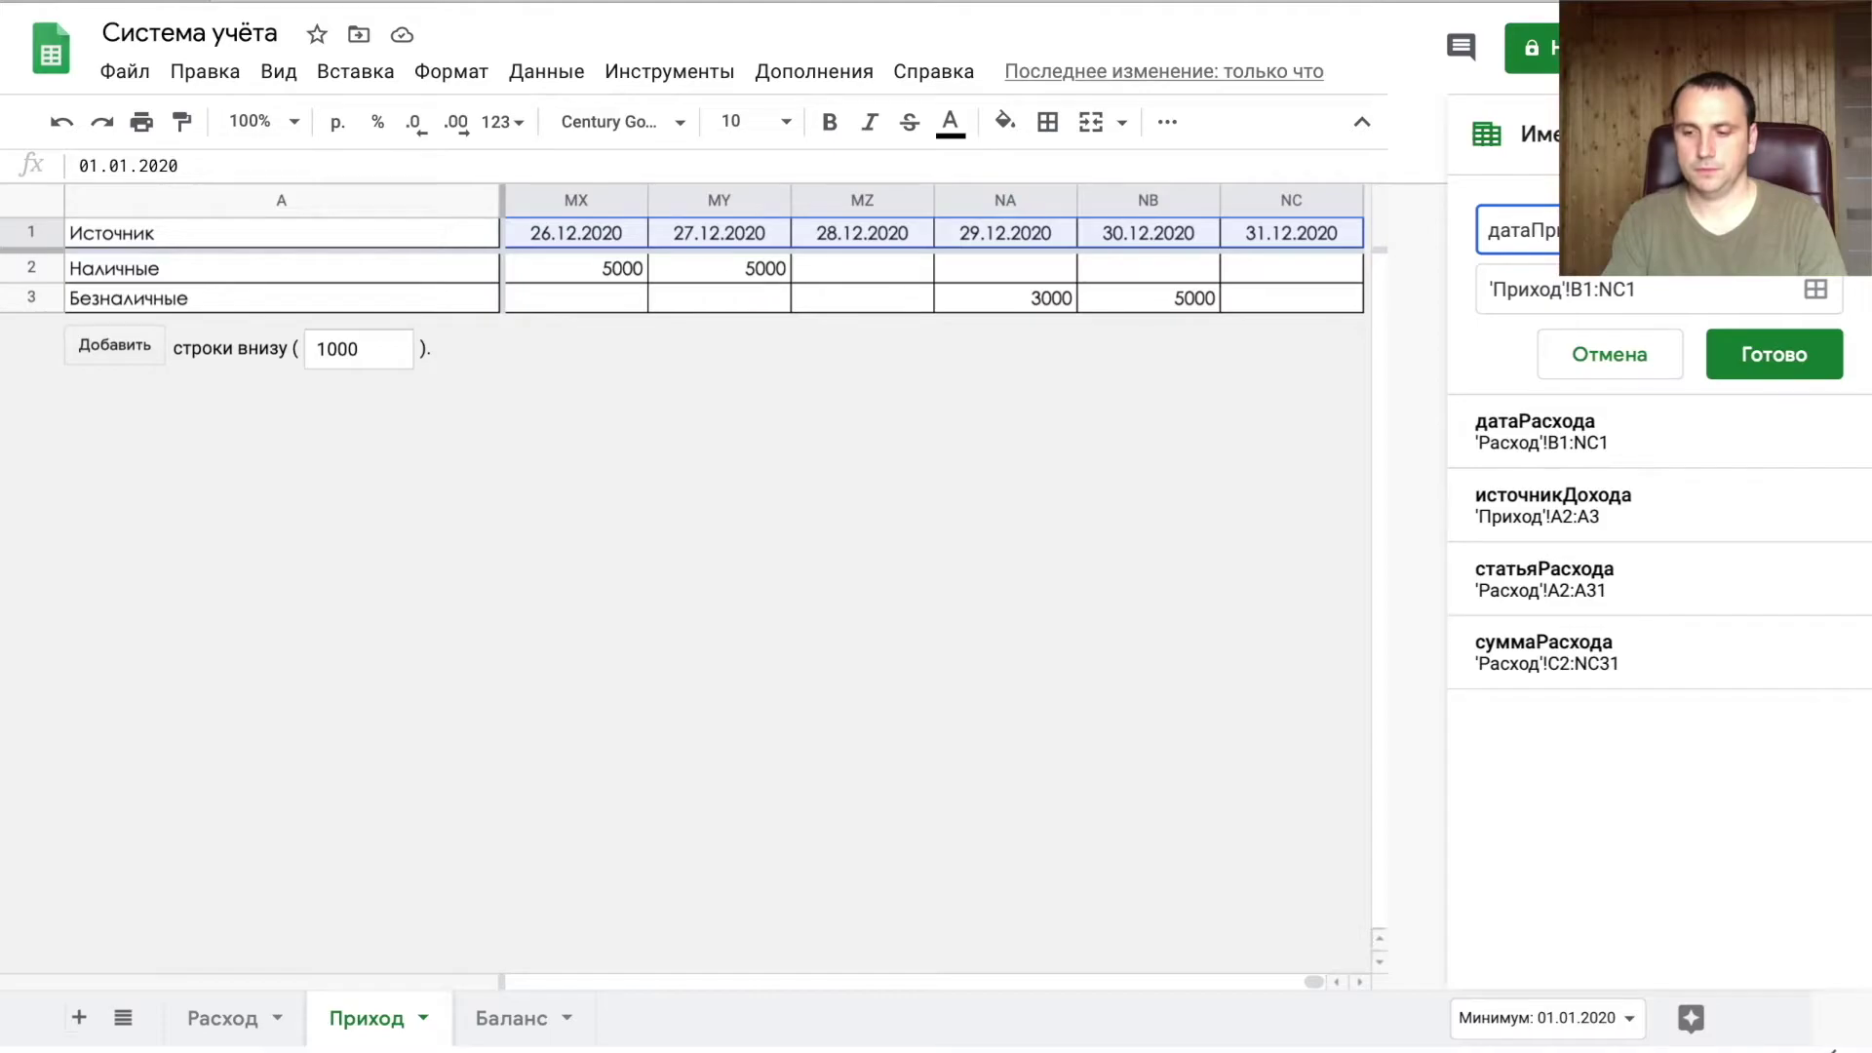
pyautogui.click(1771, 374)
# - Name the income amounts B2:NC3 as суммаПрихода
pyautogui.hscroll(-15, 664, 318)
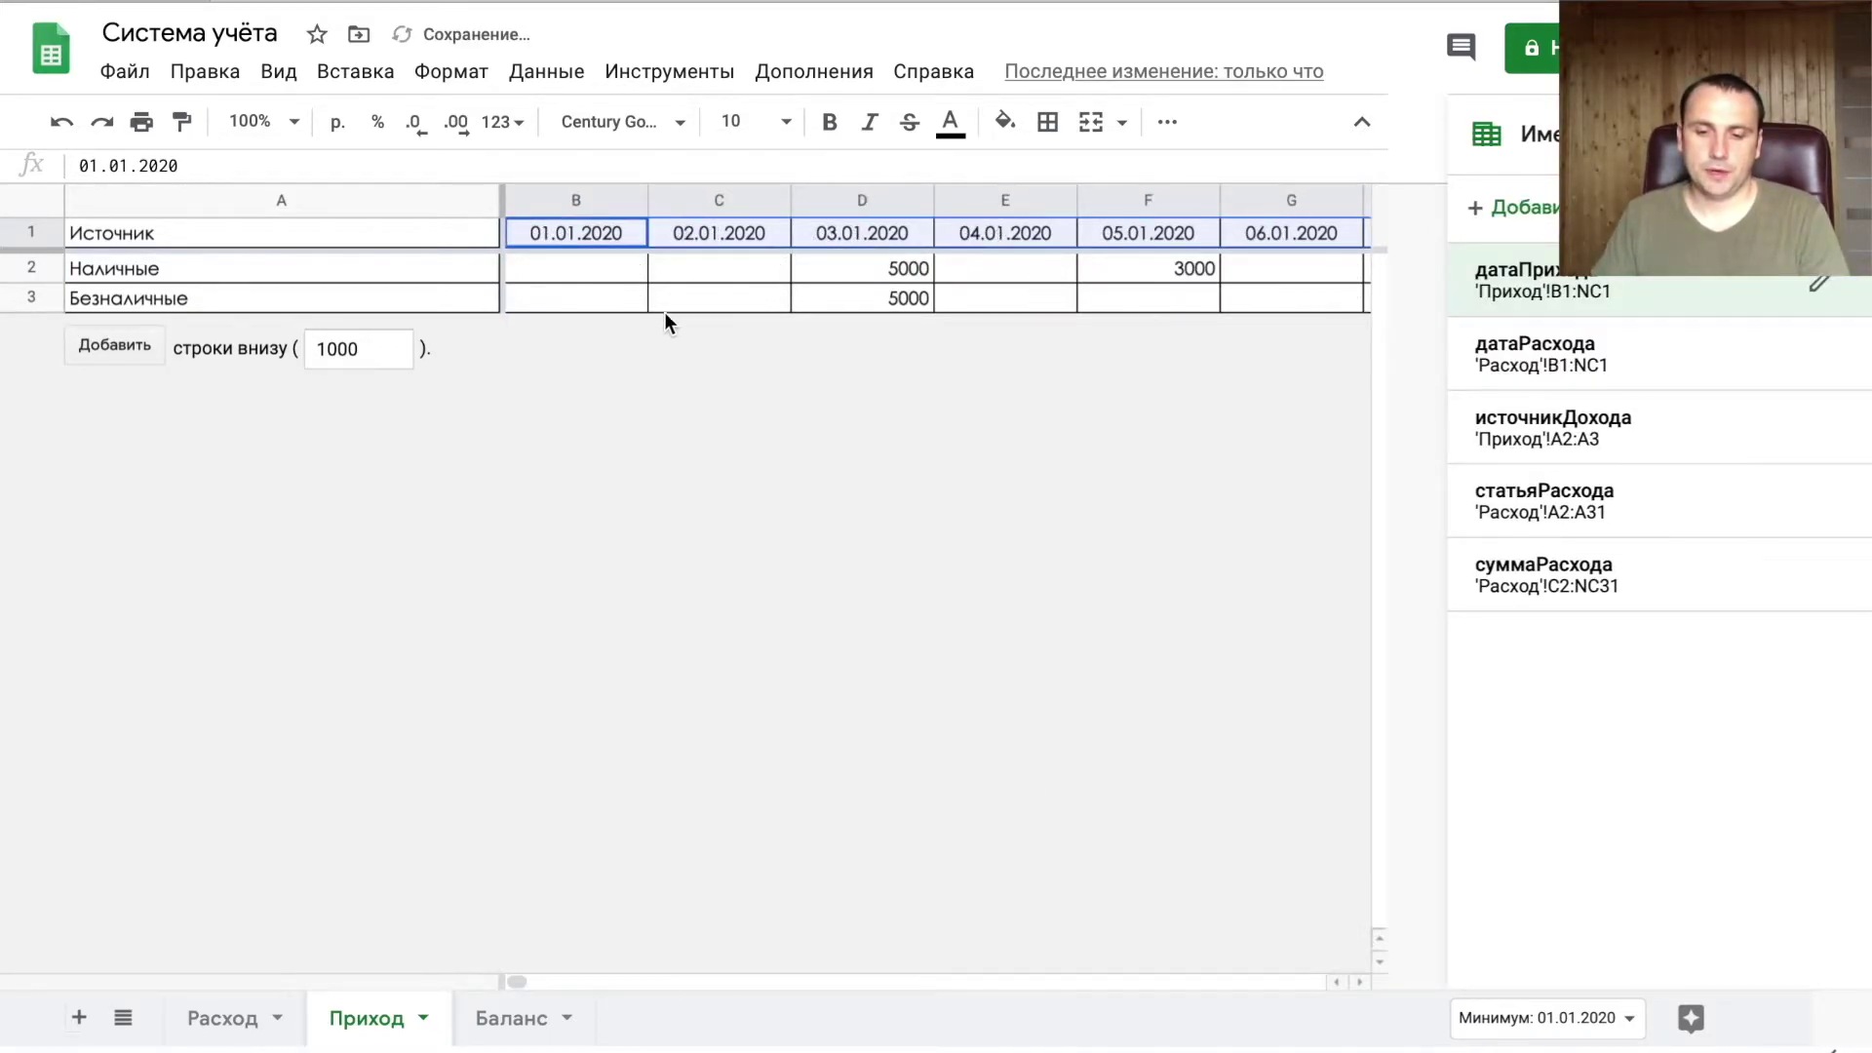
pyautogui.click(576, 268)
pyautogui.hscroll(5, 654, 517)
pyautogui.hscroll(15, 601, 507)
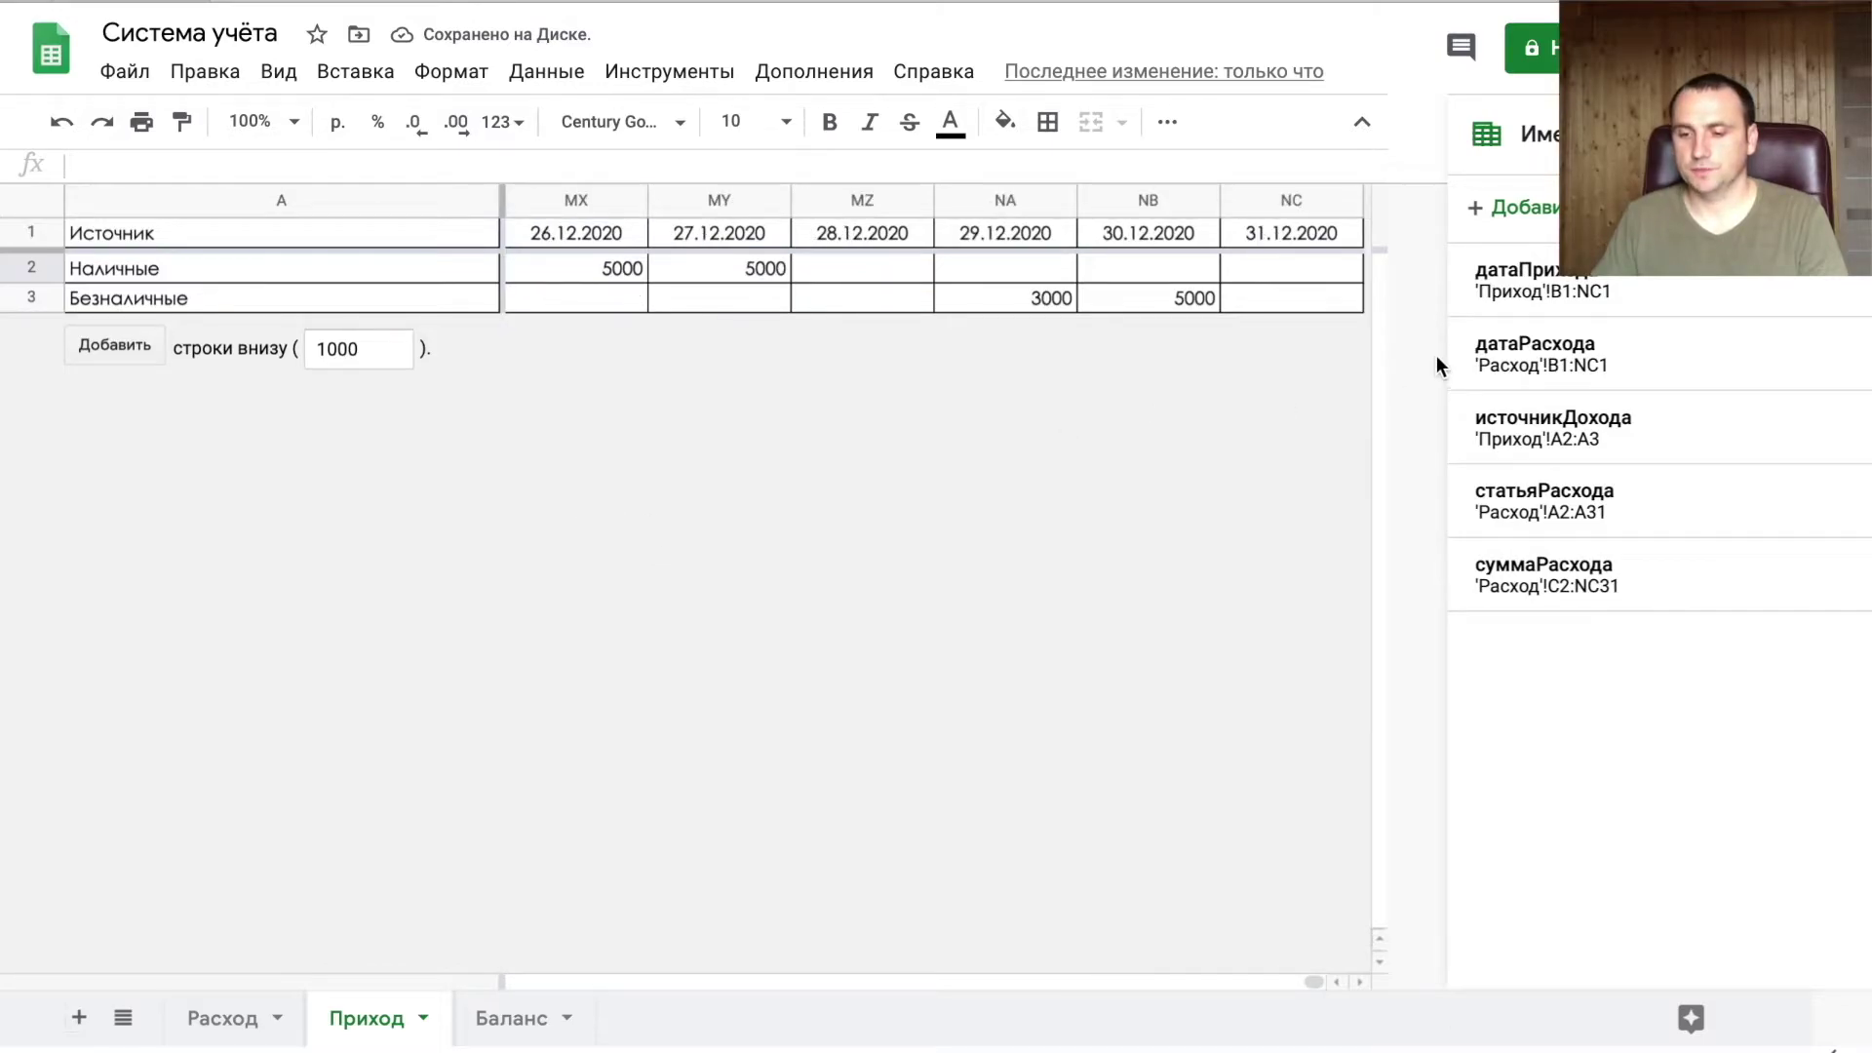
pyautogui.keyDown('shift'); pyautogui.click(1337, 298); pyautogui.keyUp('shift')
pyautogui.rightClick(1278, 263)
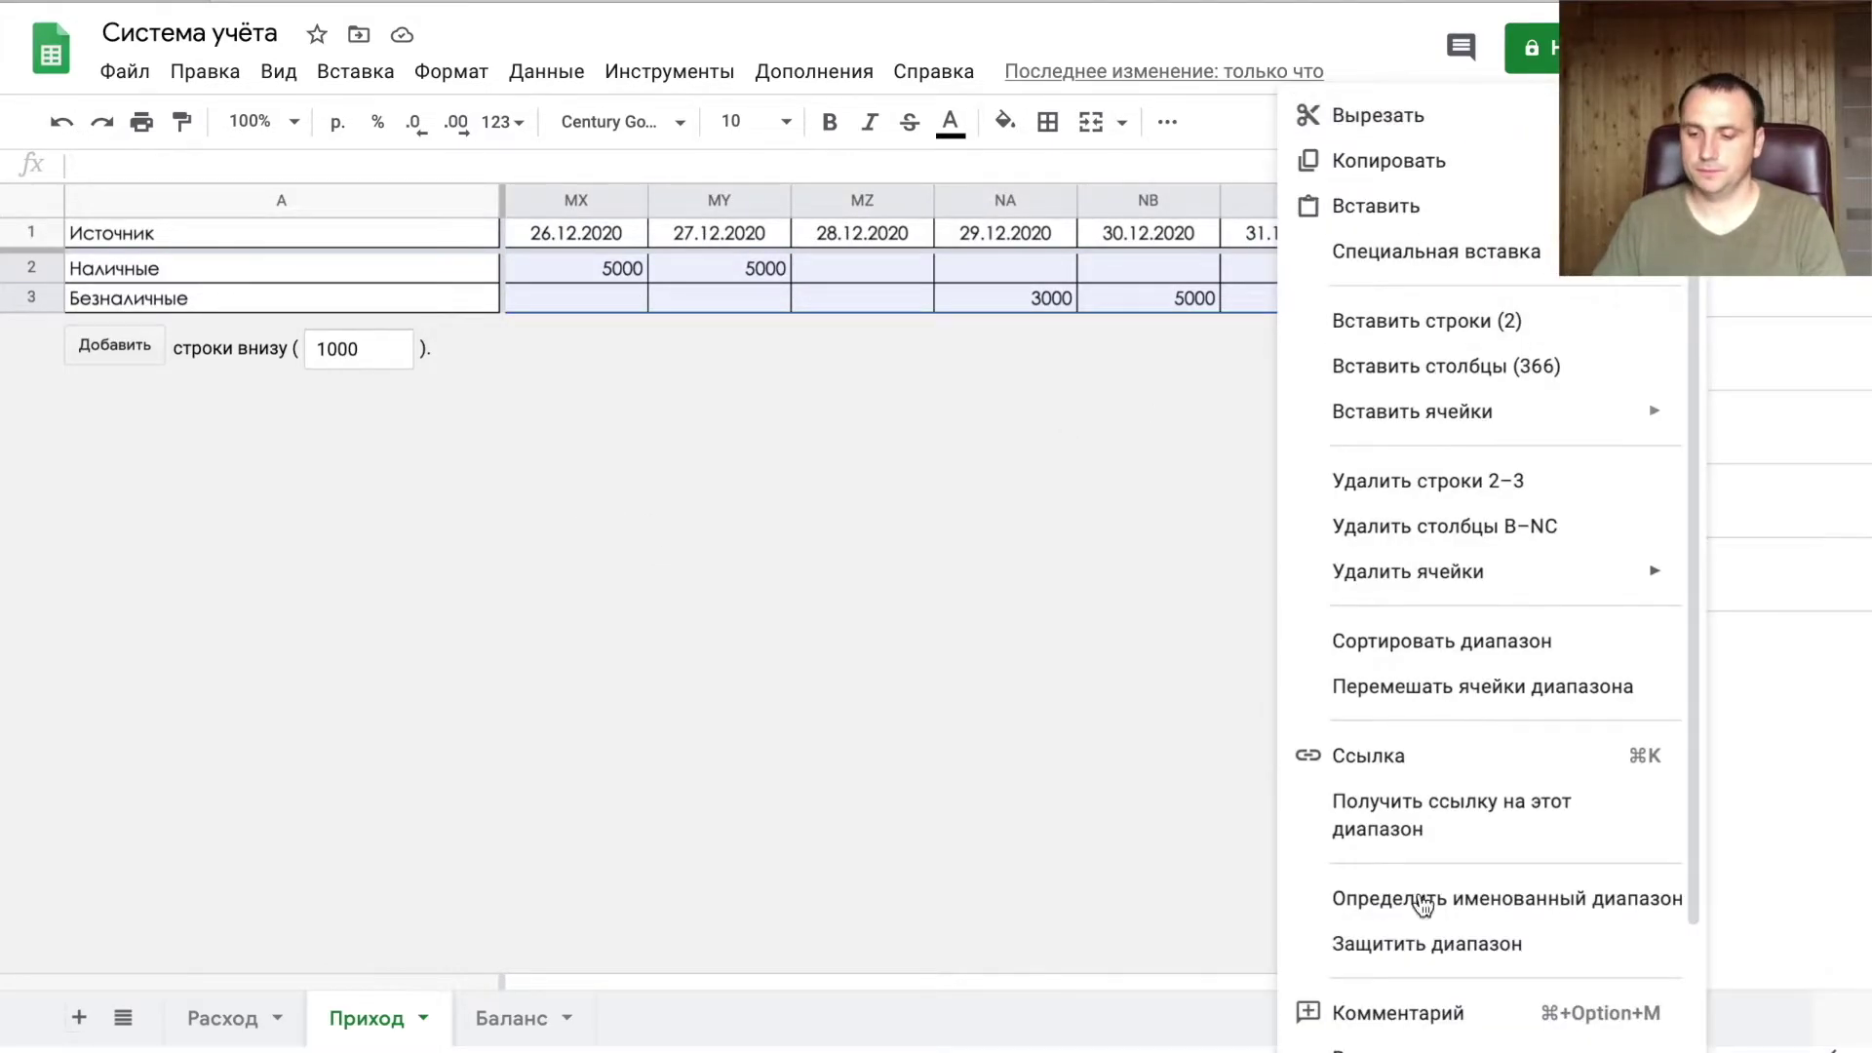
pyautogui.scroll(-1, 1413, 934)
pyautogui.click(1421, 882)
pyautogui.write('суммаП')
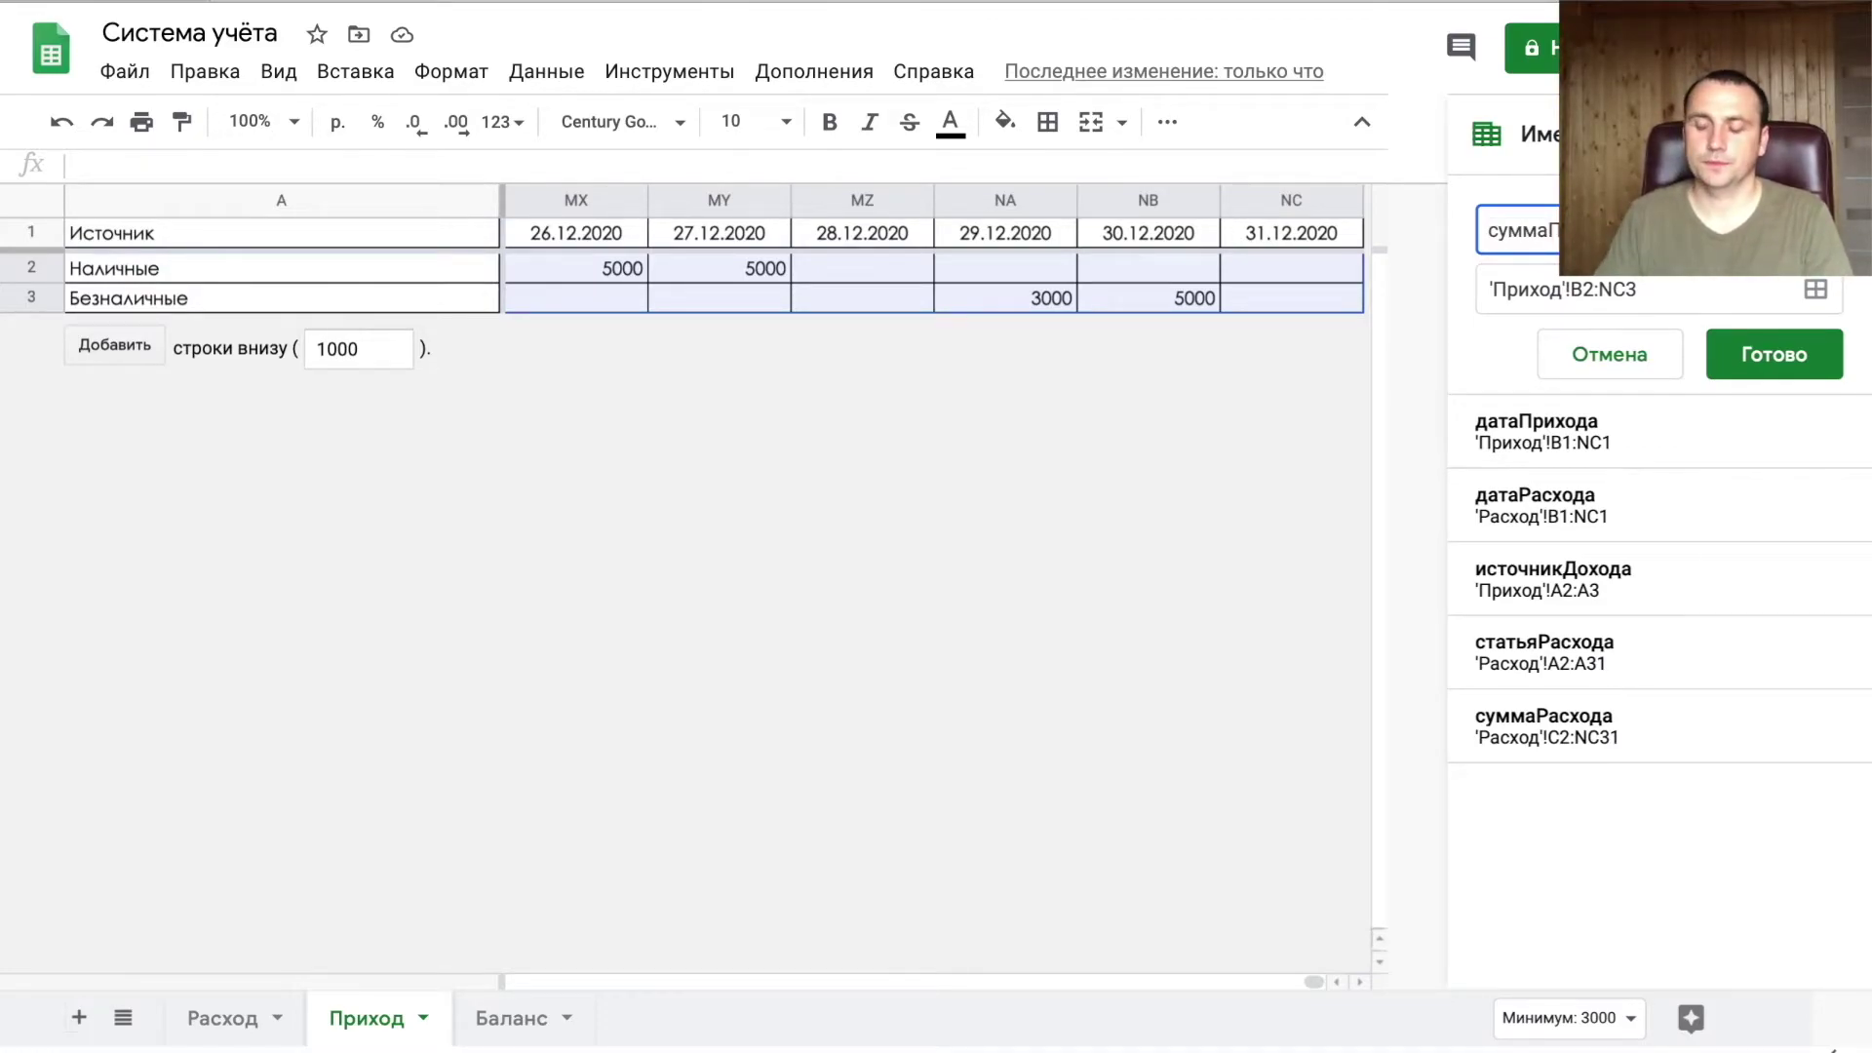
pyautogui.click(1745, 349)
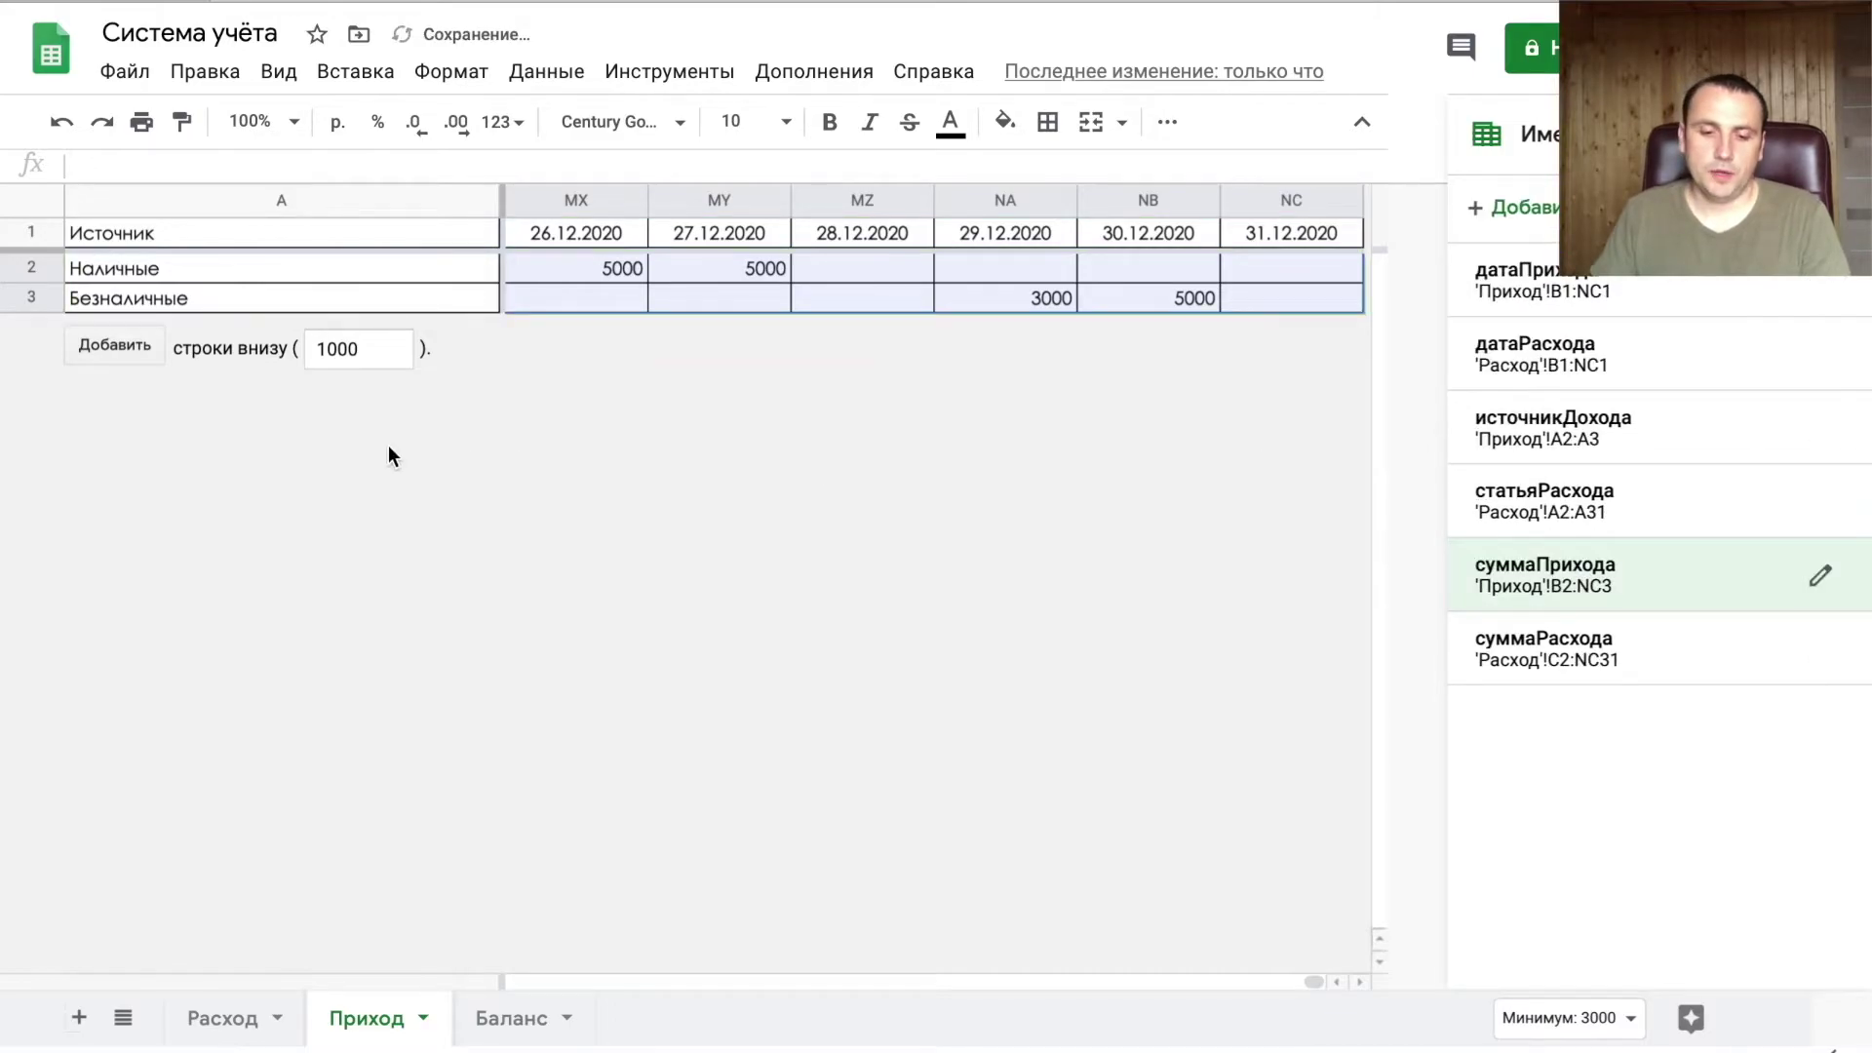
pyautogui.click(512, 1019)
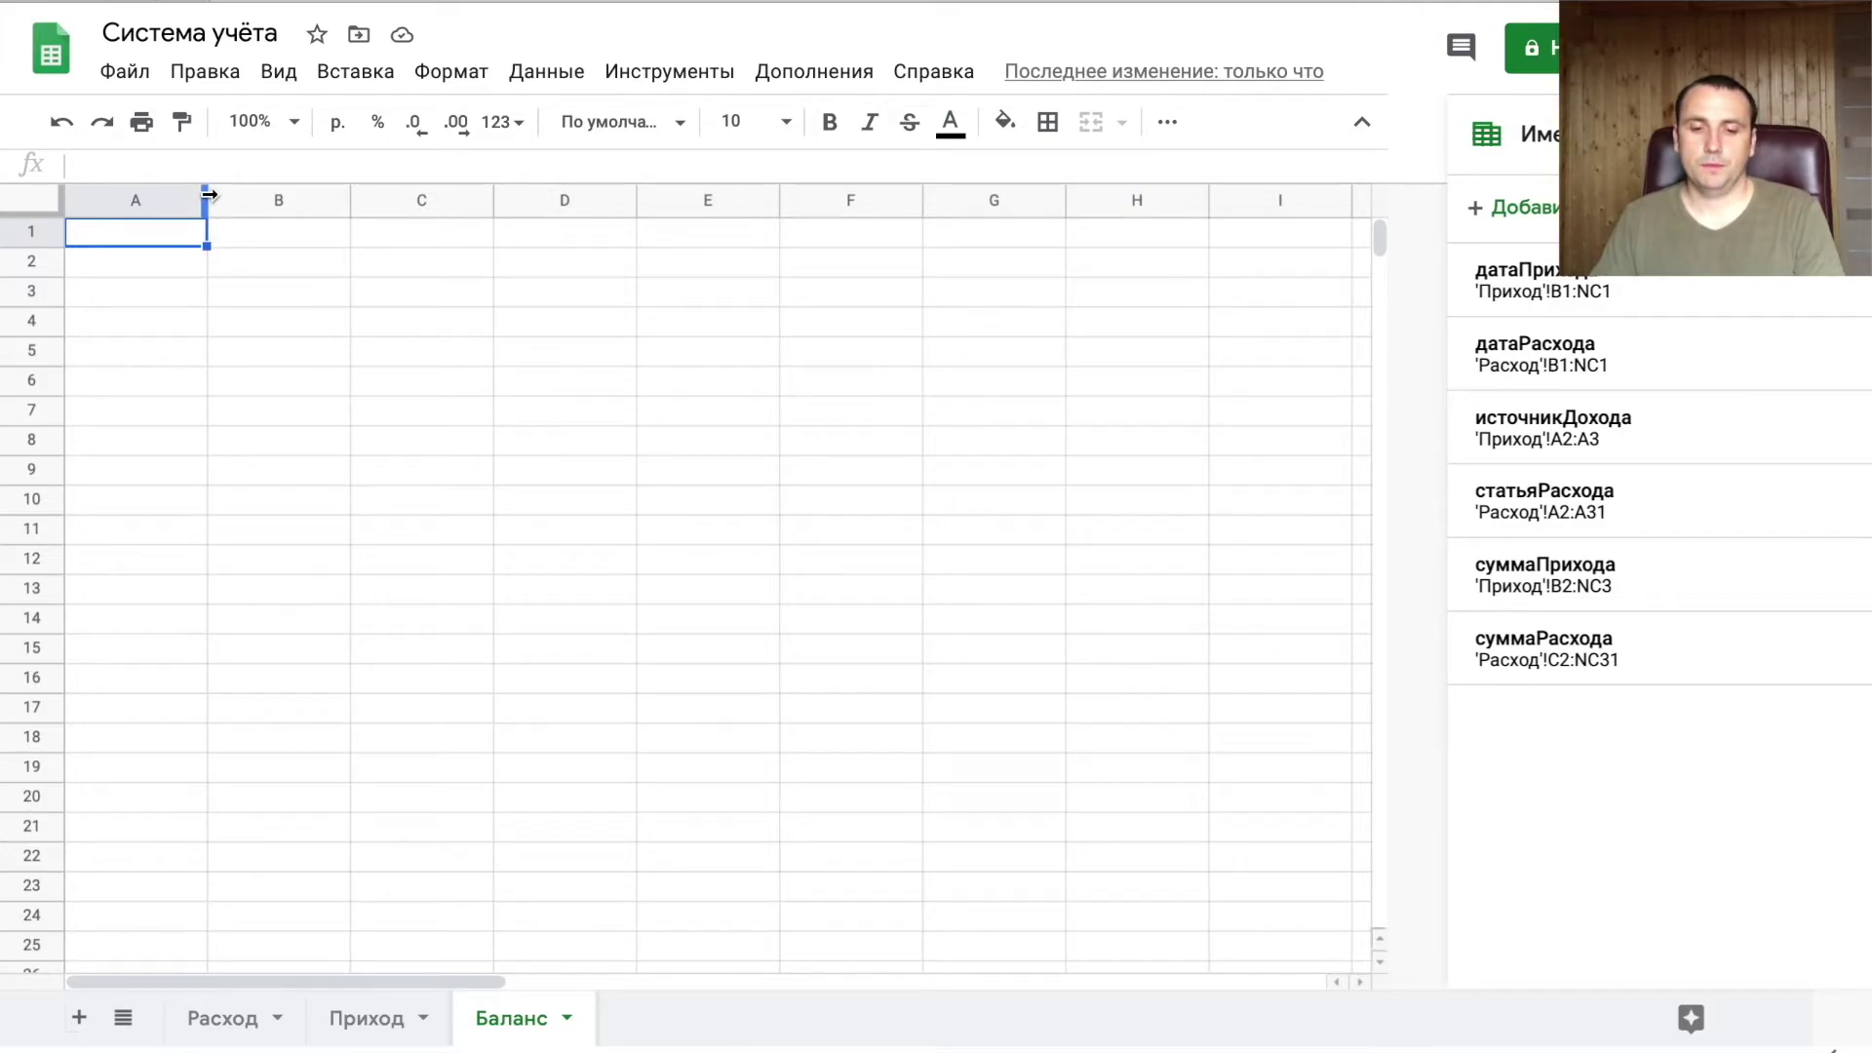
# - Widen column A and fill it with ='Расход'!A1 formulas mirroring the expense items down to row 39
pyautogui.moveTo(207, 195); pyautogui.dragTo(252, 195)
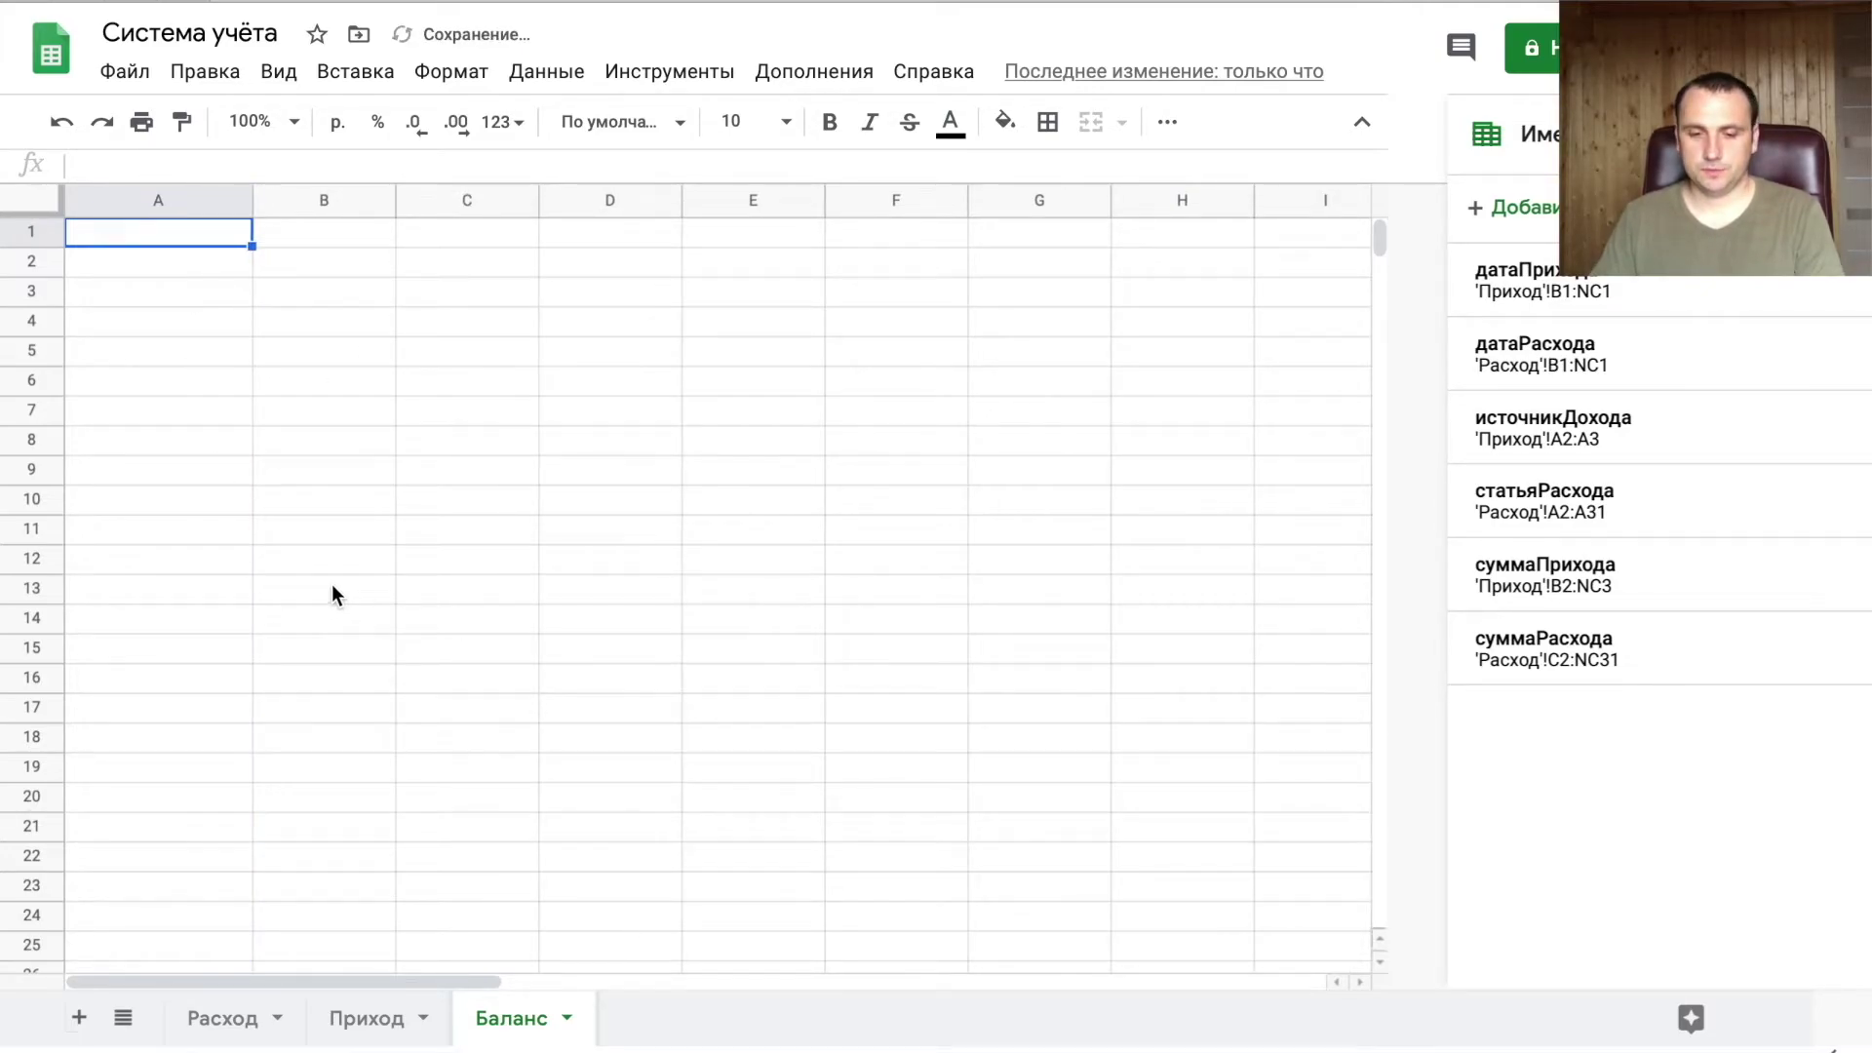
pyautogui.write('=')
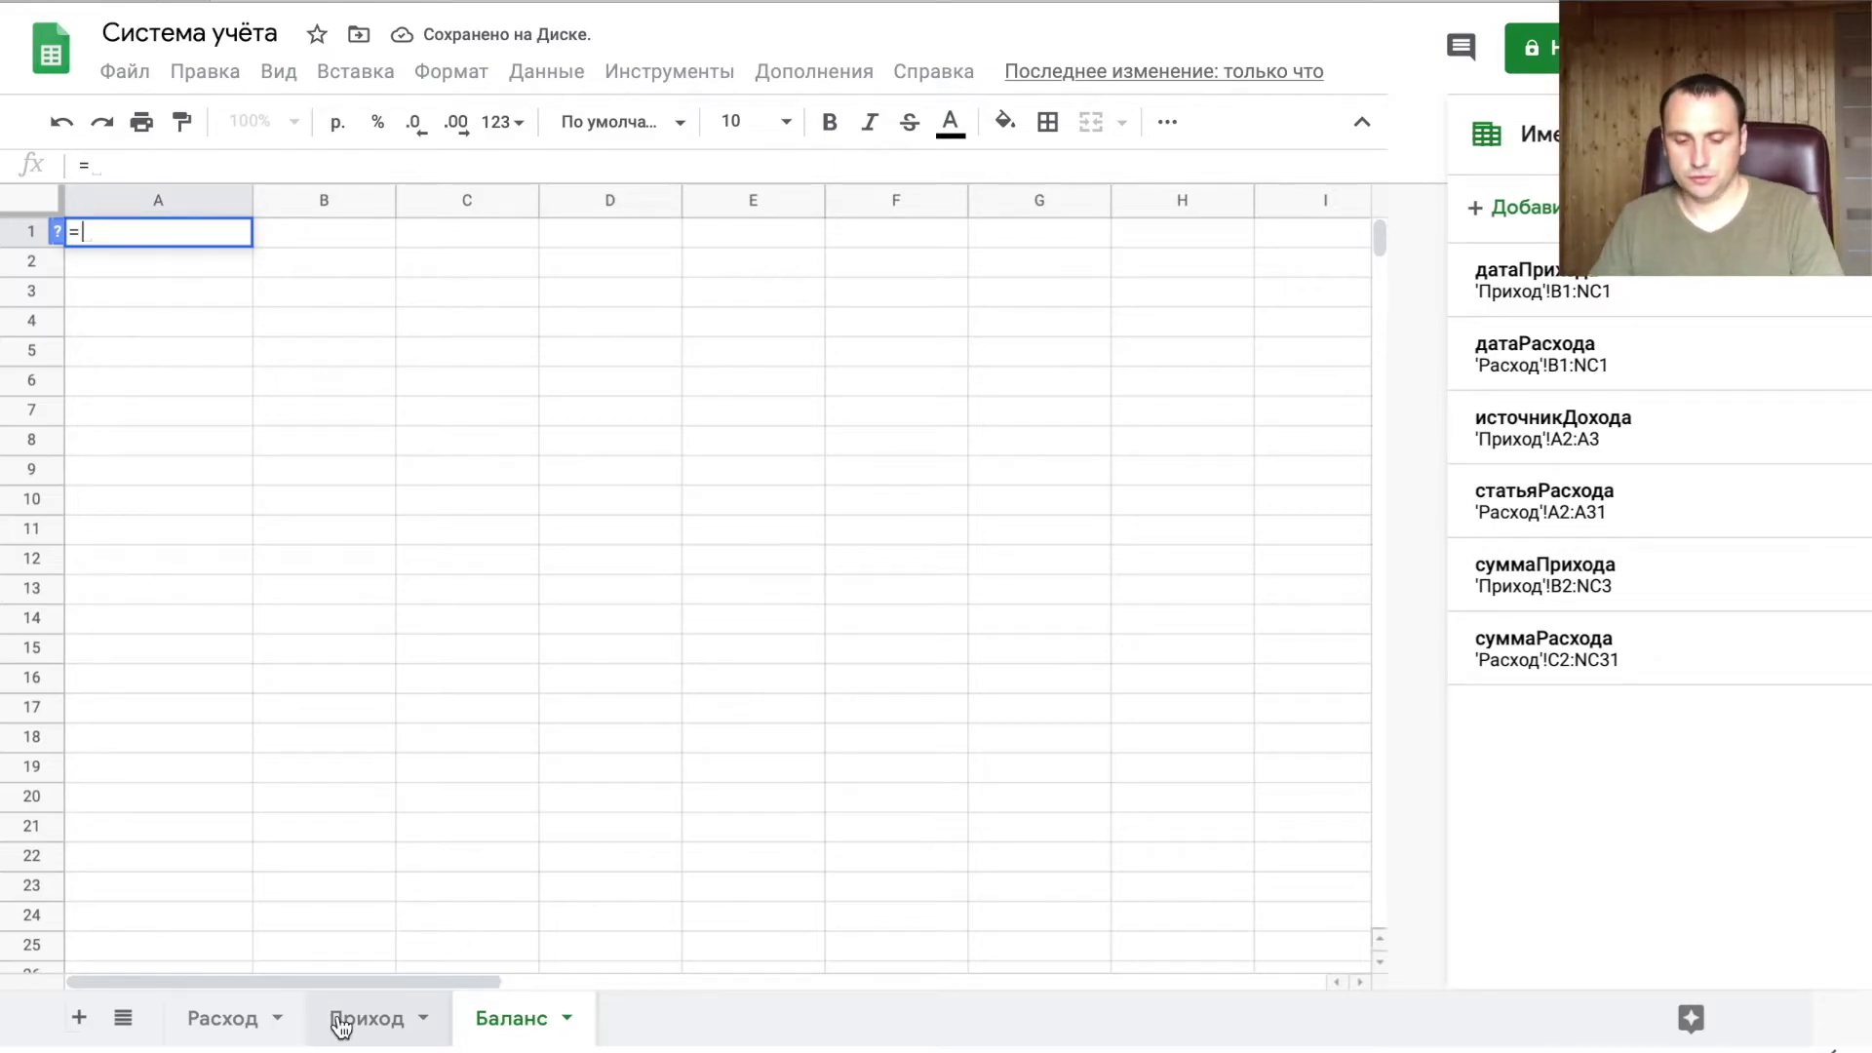
pyautogui.click(234, 1018)
pyautogui.click(314, 228)
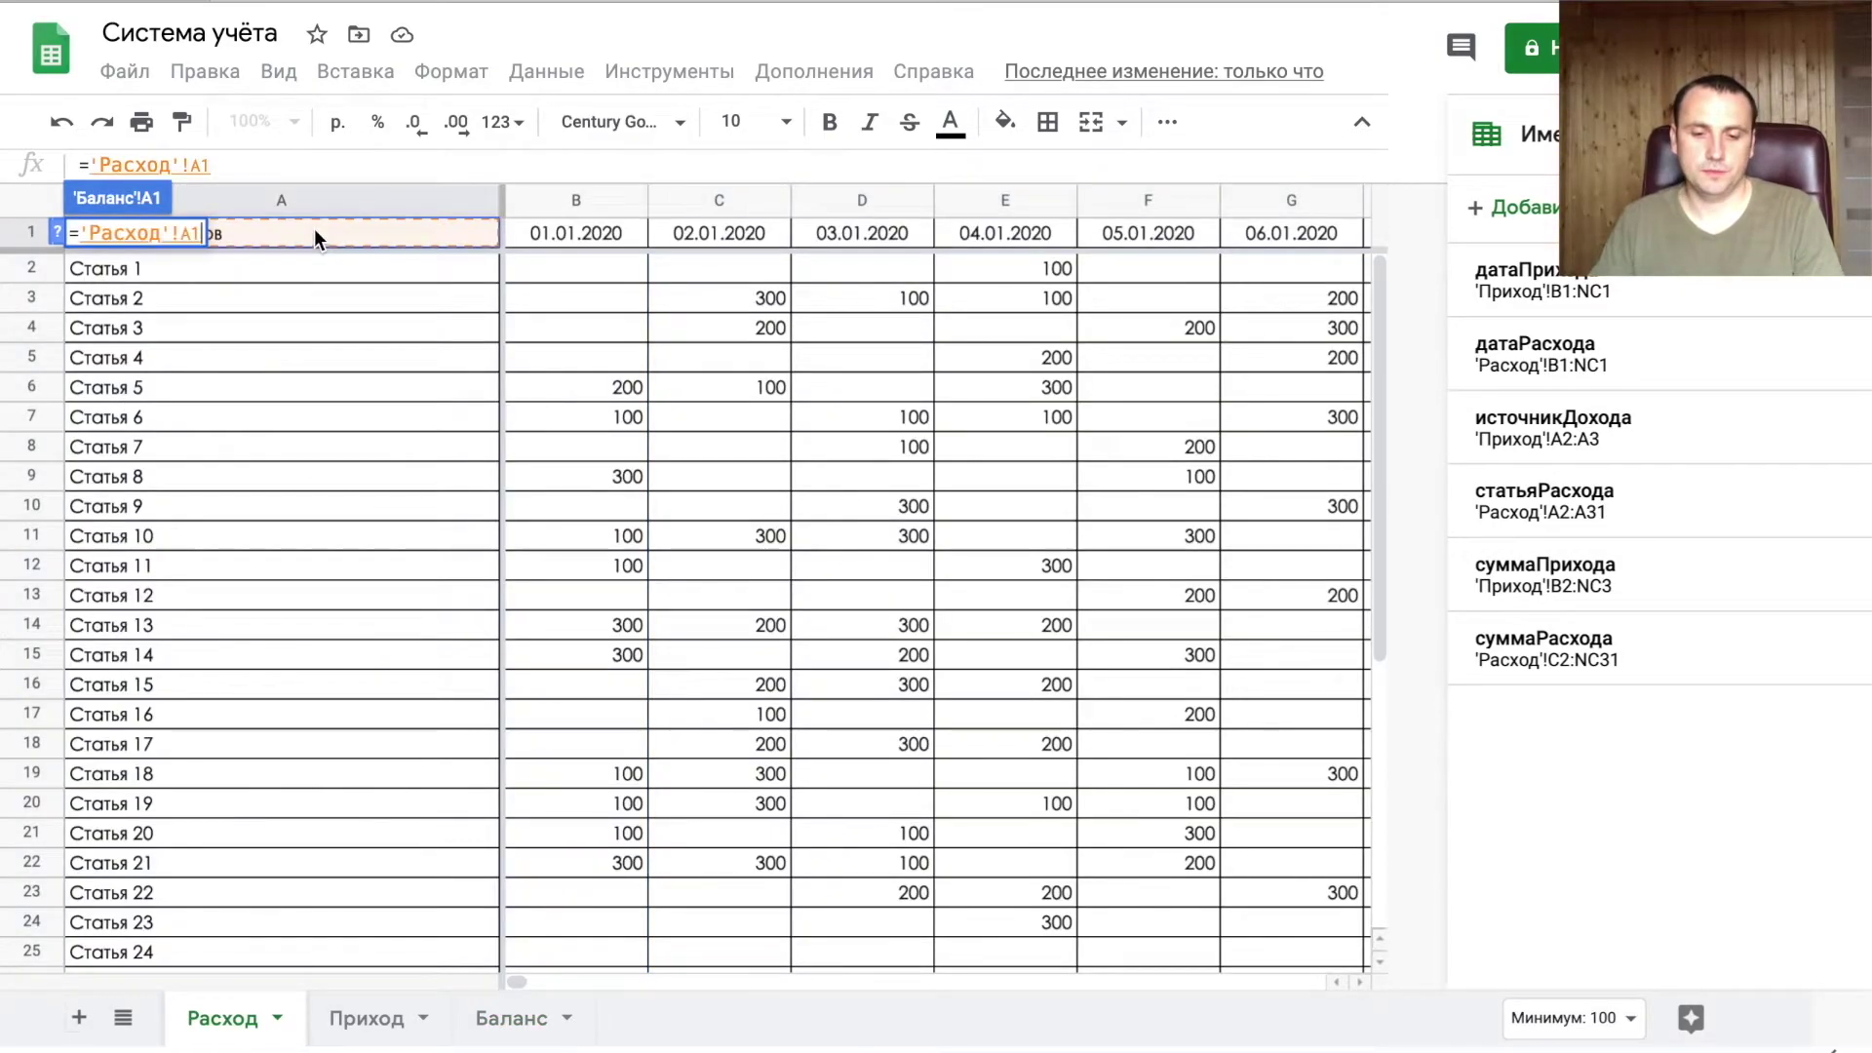
pyautogui.press('Return')
pyautogui.moveTo(251, 246)
pyautogui.mouseDown()
pyautogui.moveTo(167, 719)
pyautogui.moveTo(234, 883)
pyautogui.mouseUp()
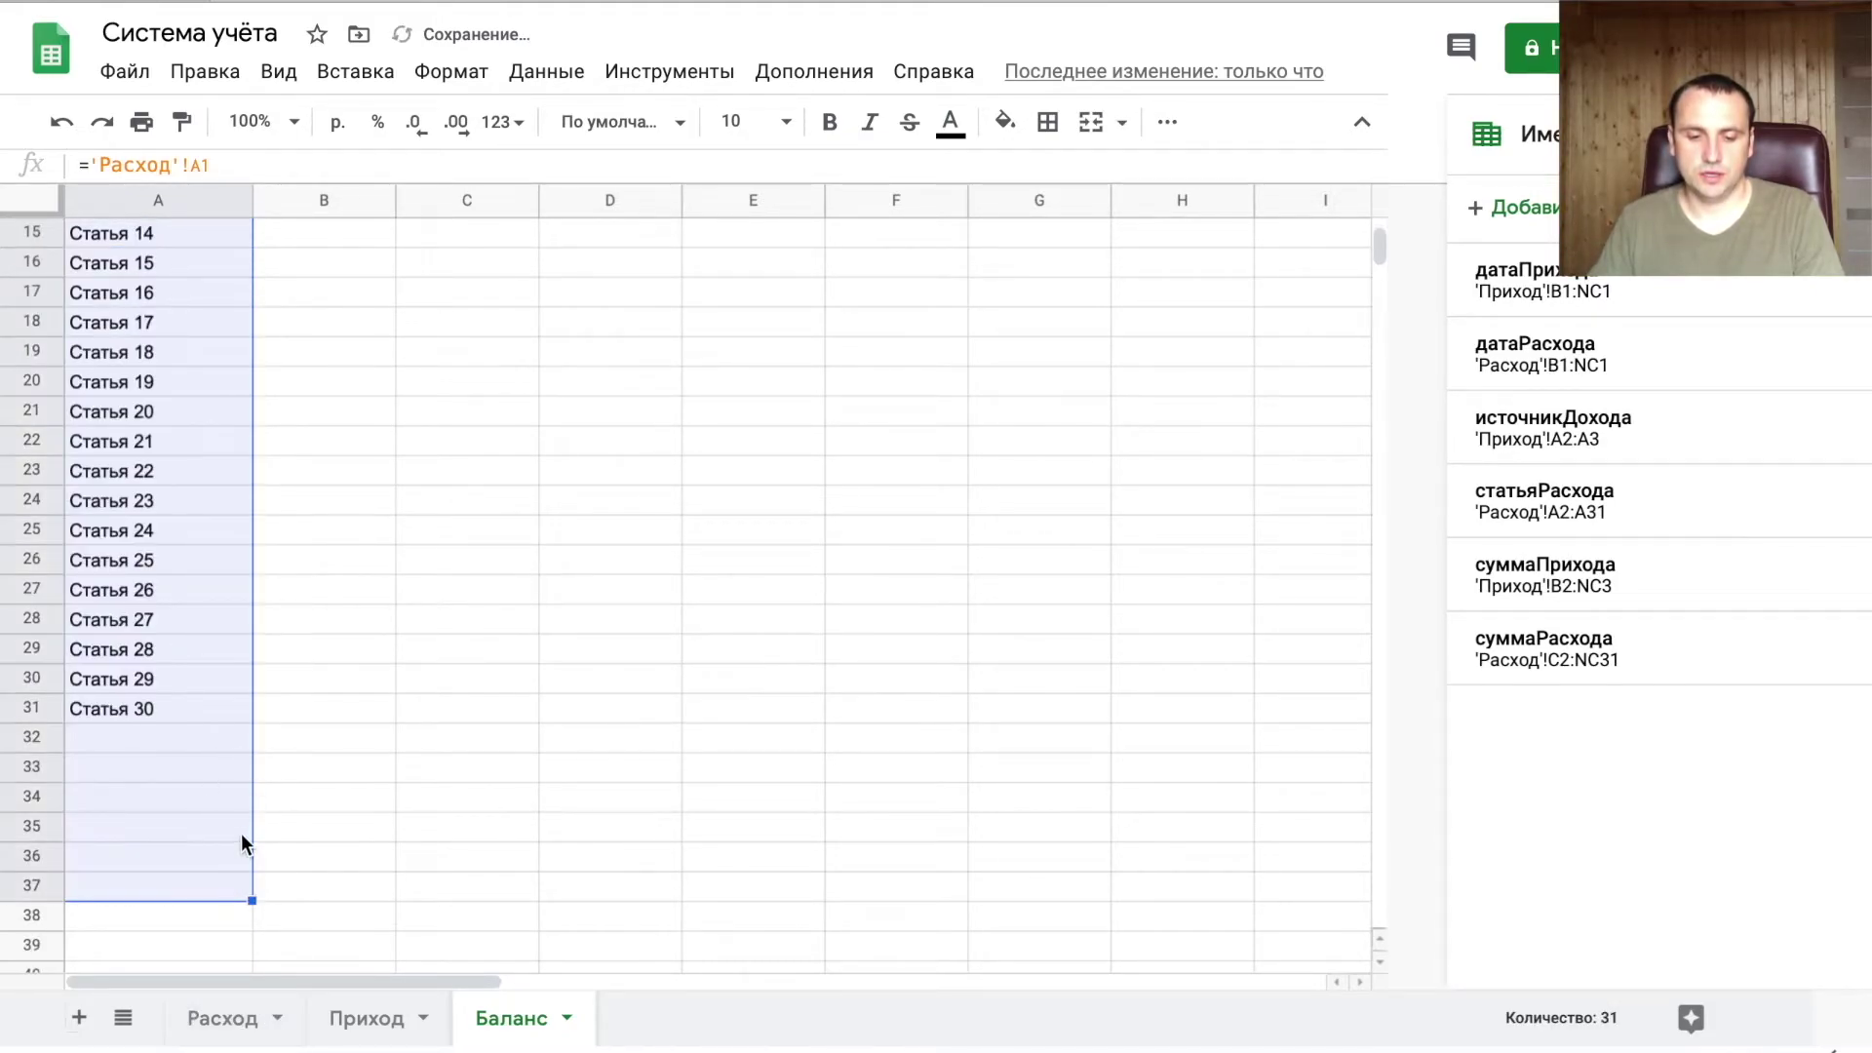
pyautogui.click(247, 893)
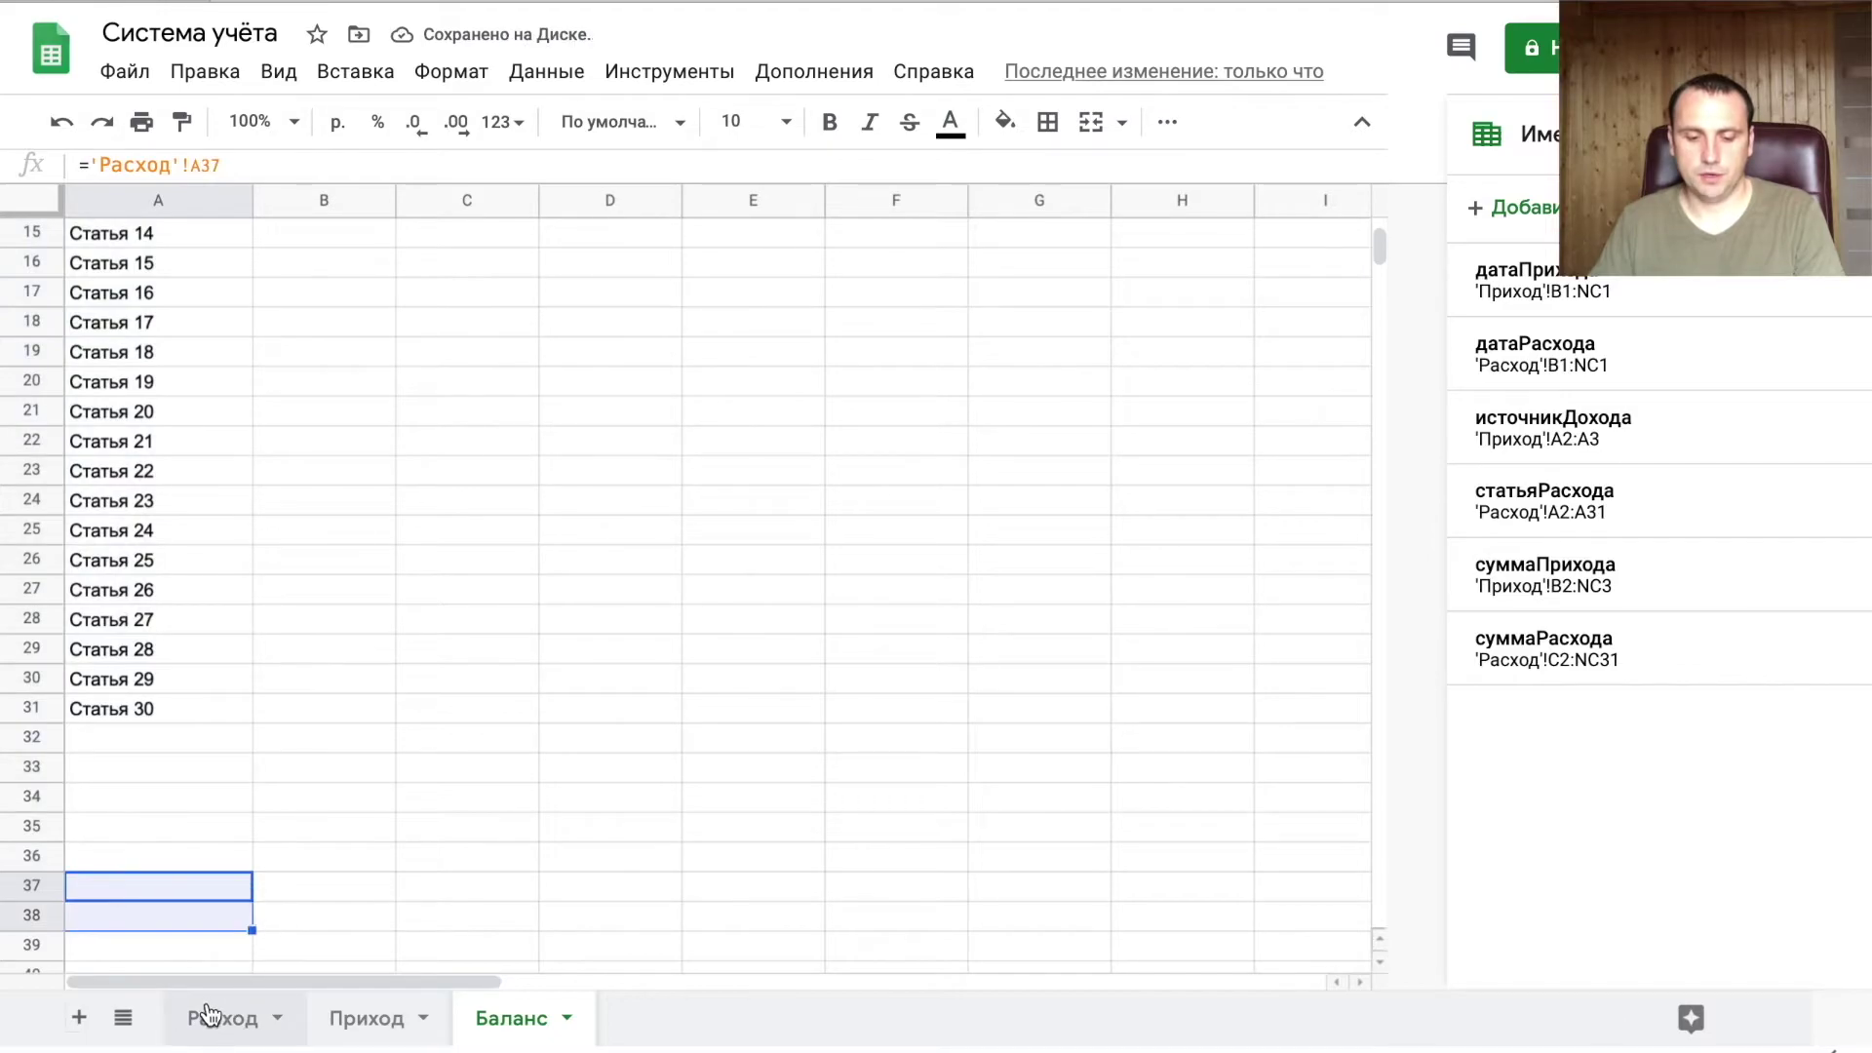
pyautogui.click(210, 1018)
pyautogui.scroll(-5, 431, 671)
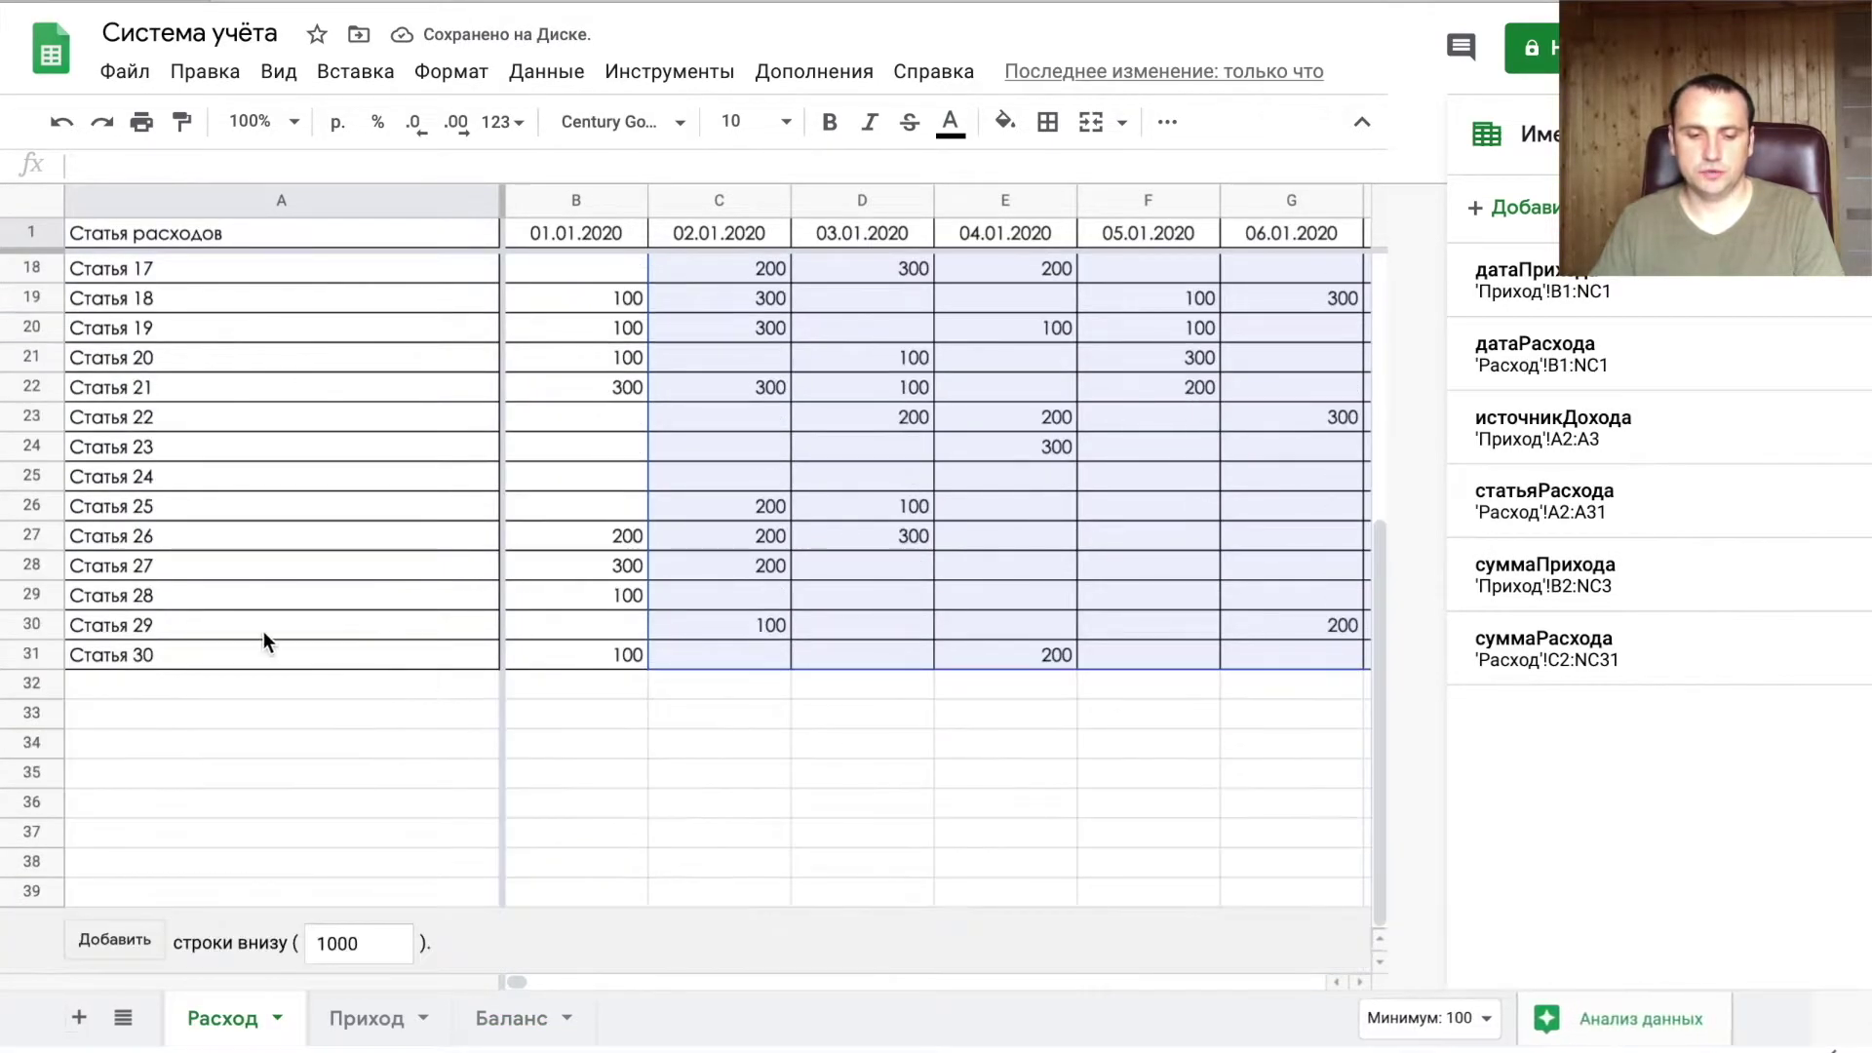
pyautogui.click(509, 1018)
pyautogui.click(211, 629)
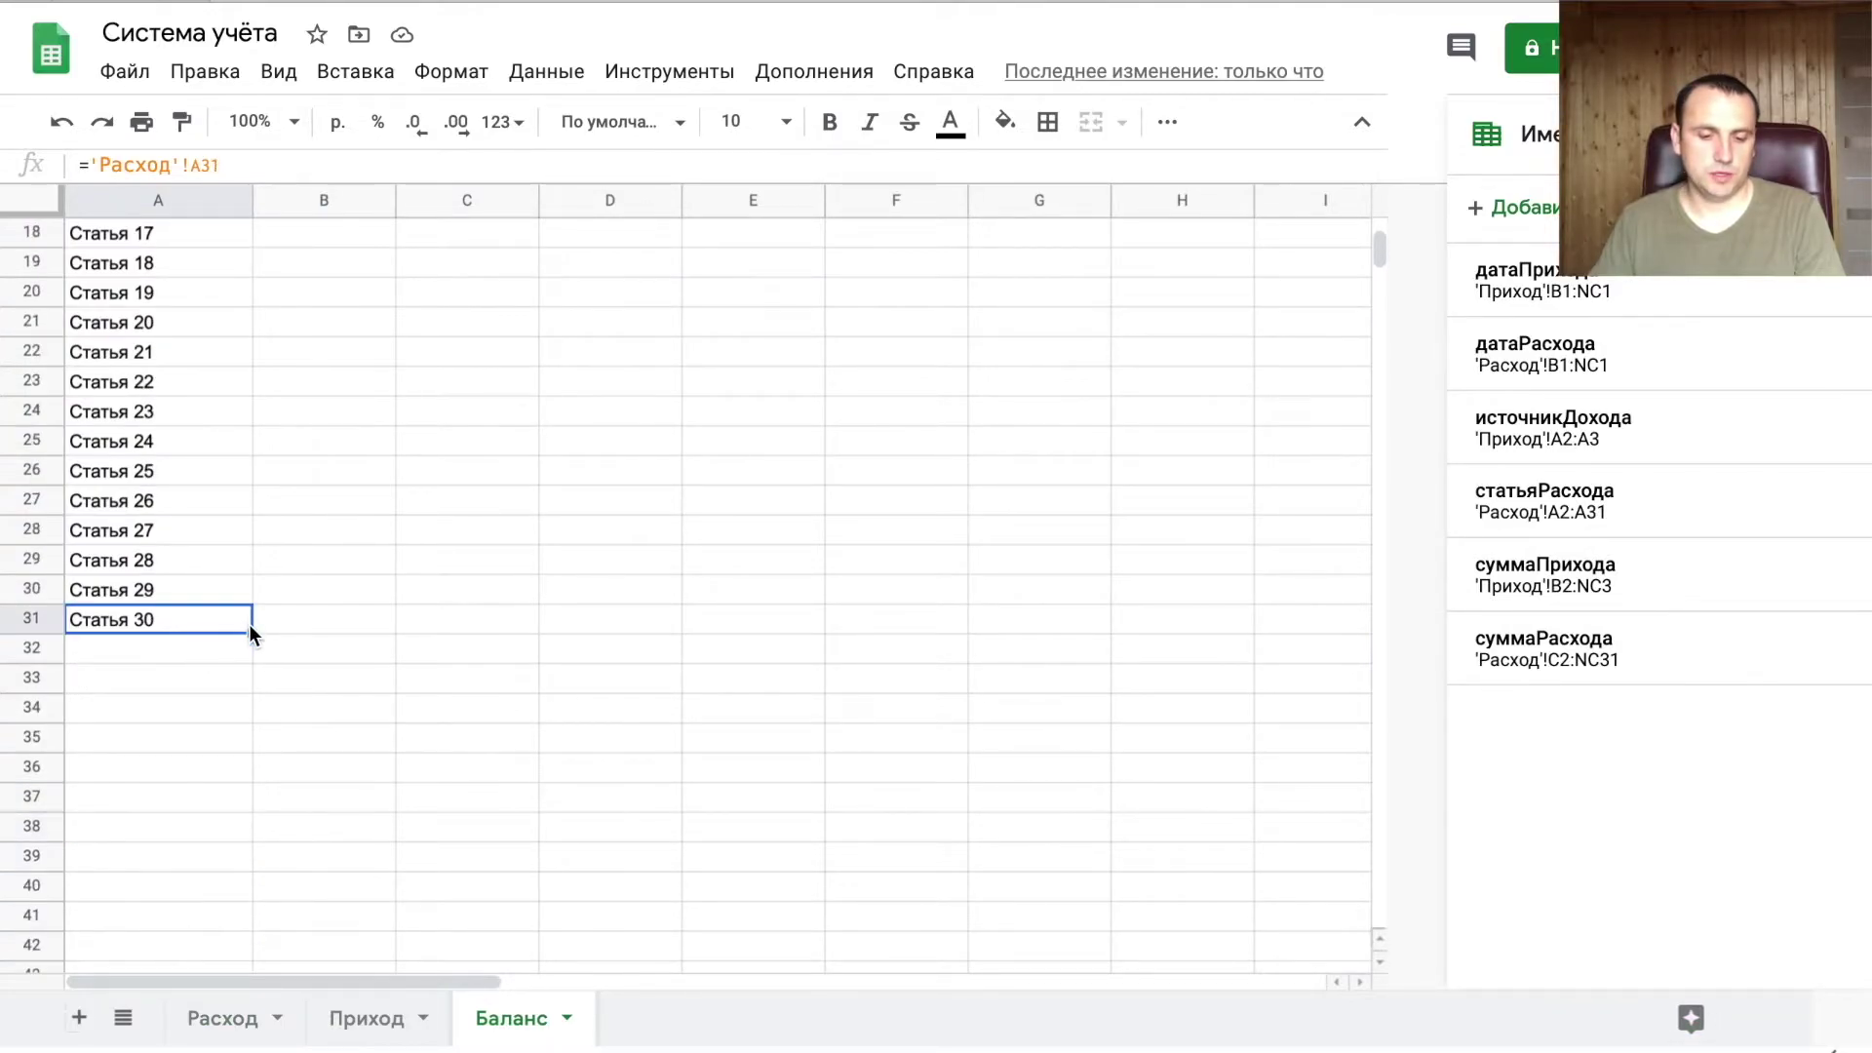
pyautogui.moveTo(251, 633); pyautogui.dragTo(277, 846)
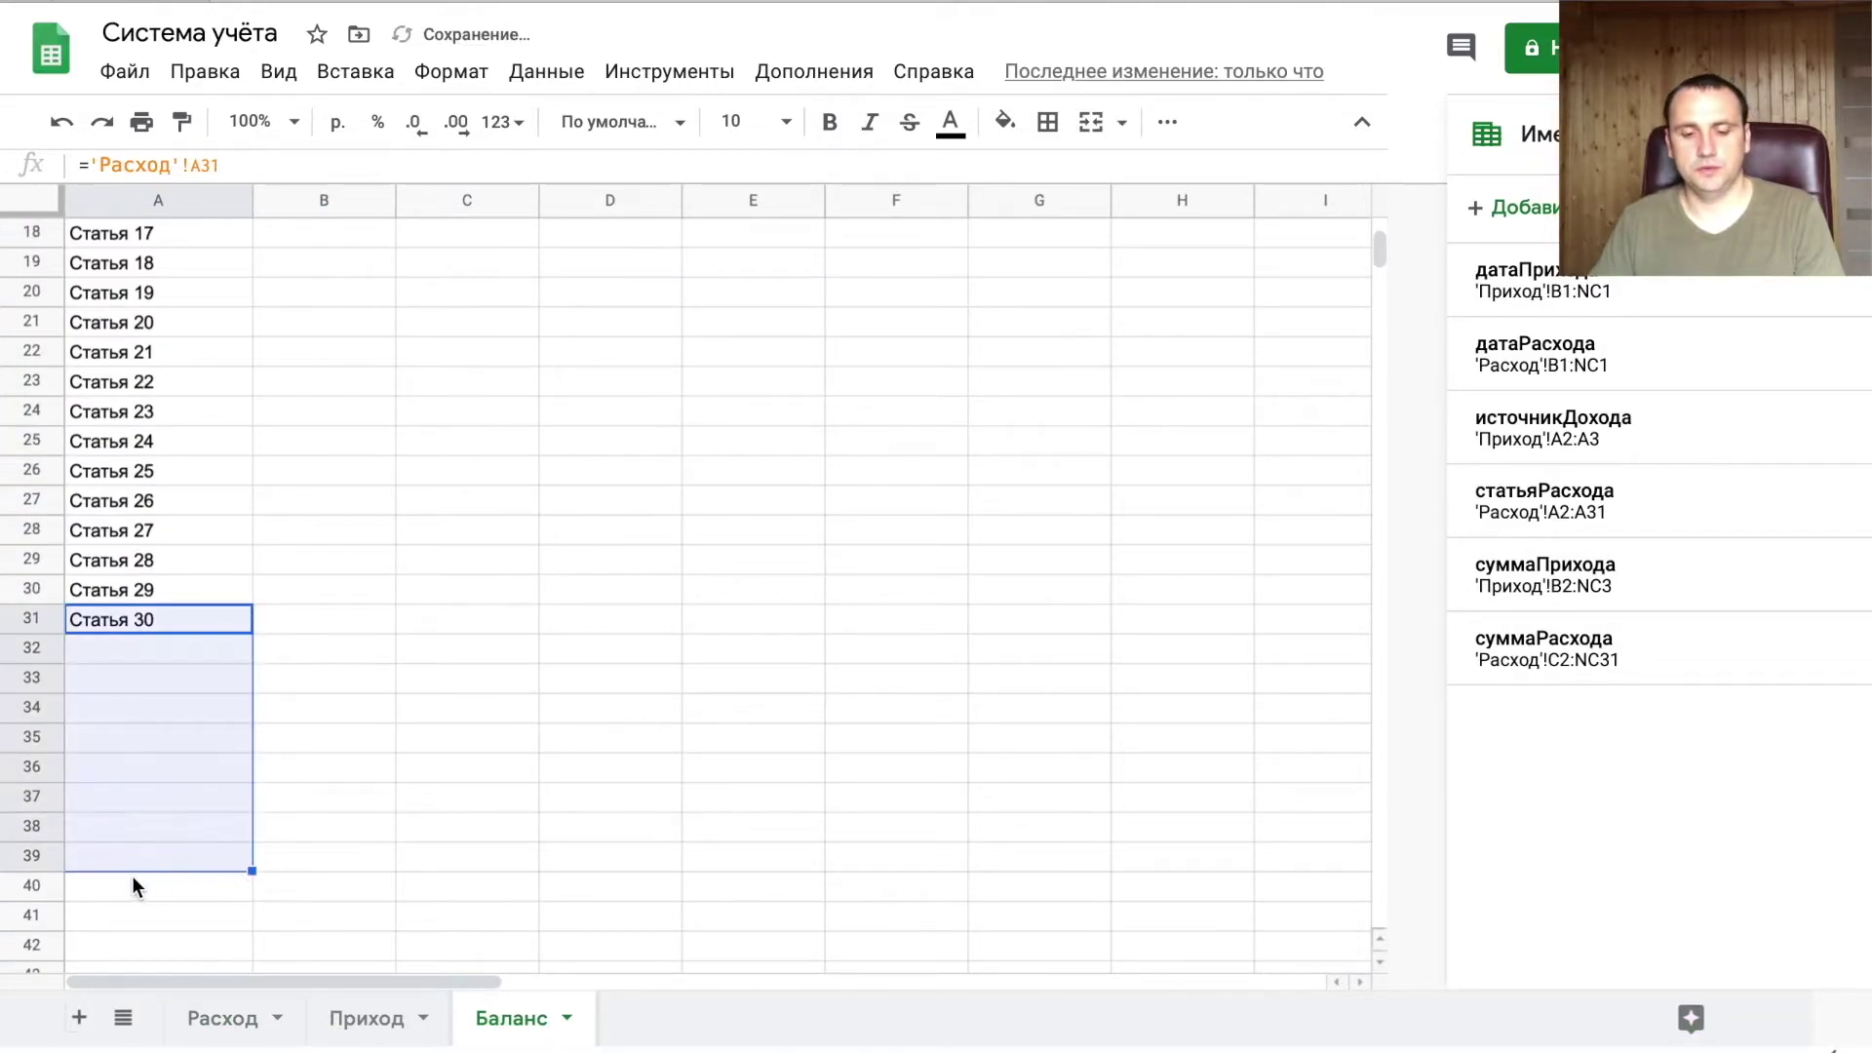
# - Delete the unused rows 40 through 1000 on the Баланс sheet
pyautogui.click(39, 885)
pyautogui.hotkey('ctrl', 'shift', 'Down')
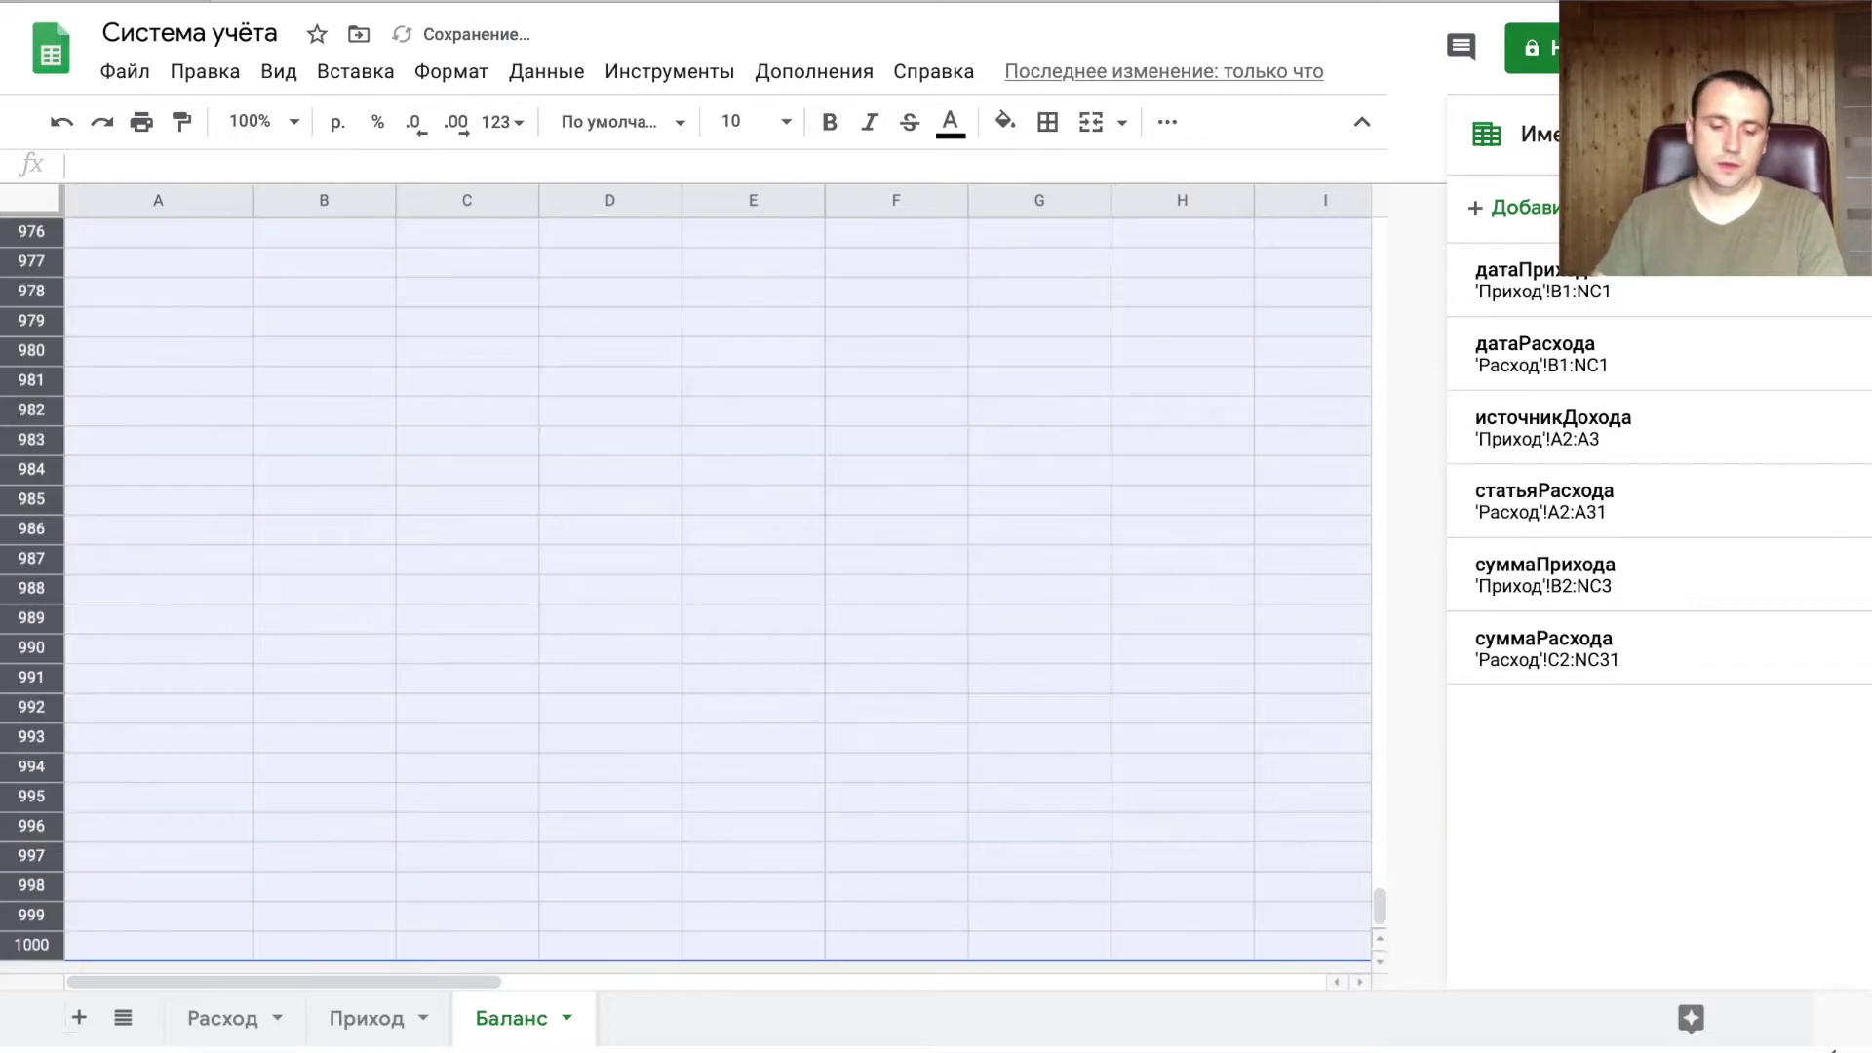
pyautogui.rightClick(405, 757)
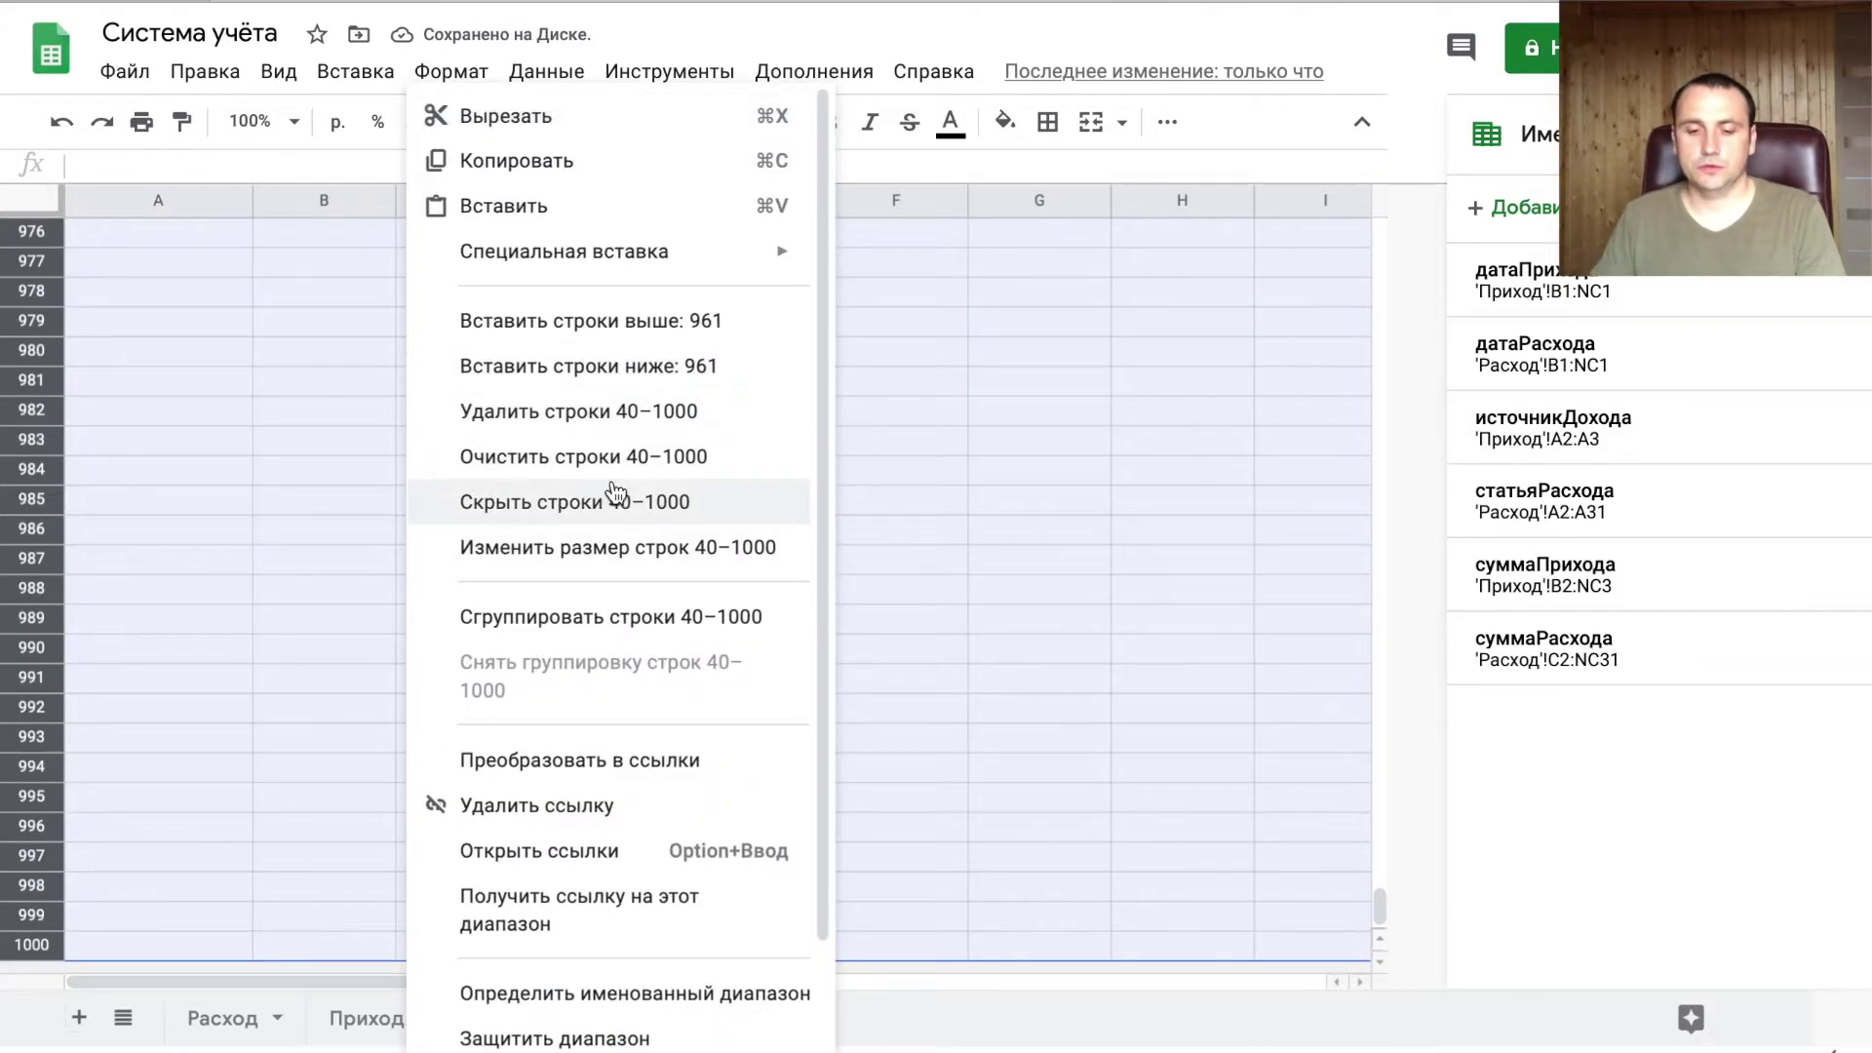
pyautogui.click(619, 410)
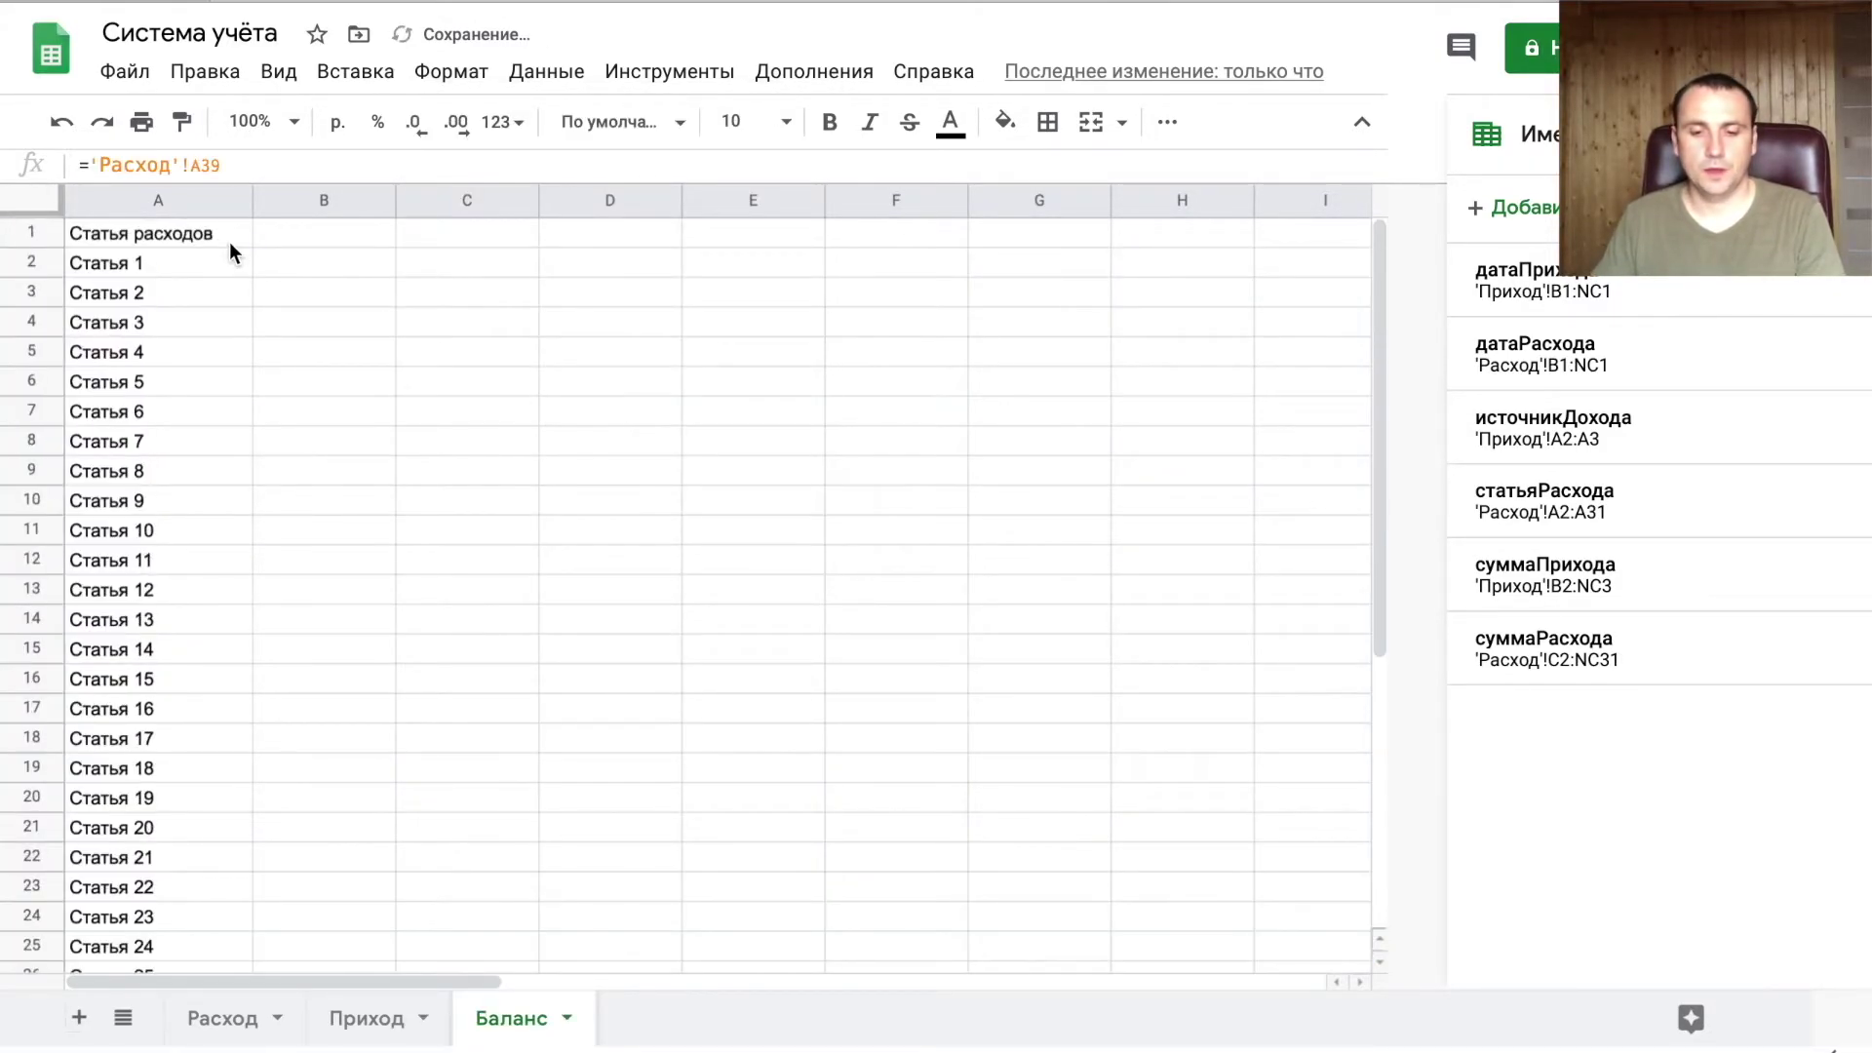
# - Type the heading 'Сумма' in cell B1
pyautogui.click(298, 237)
pyautogui.write('Су')
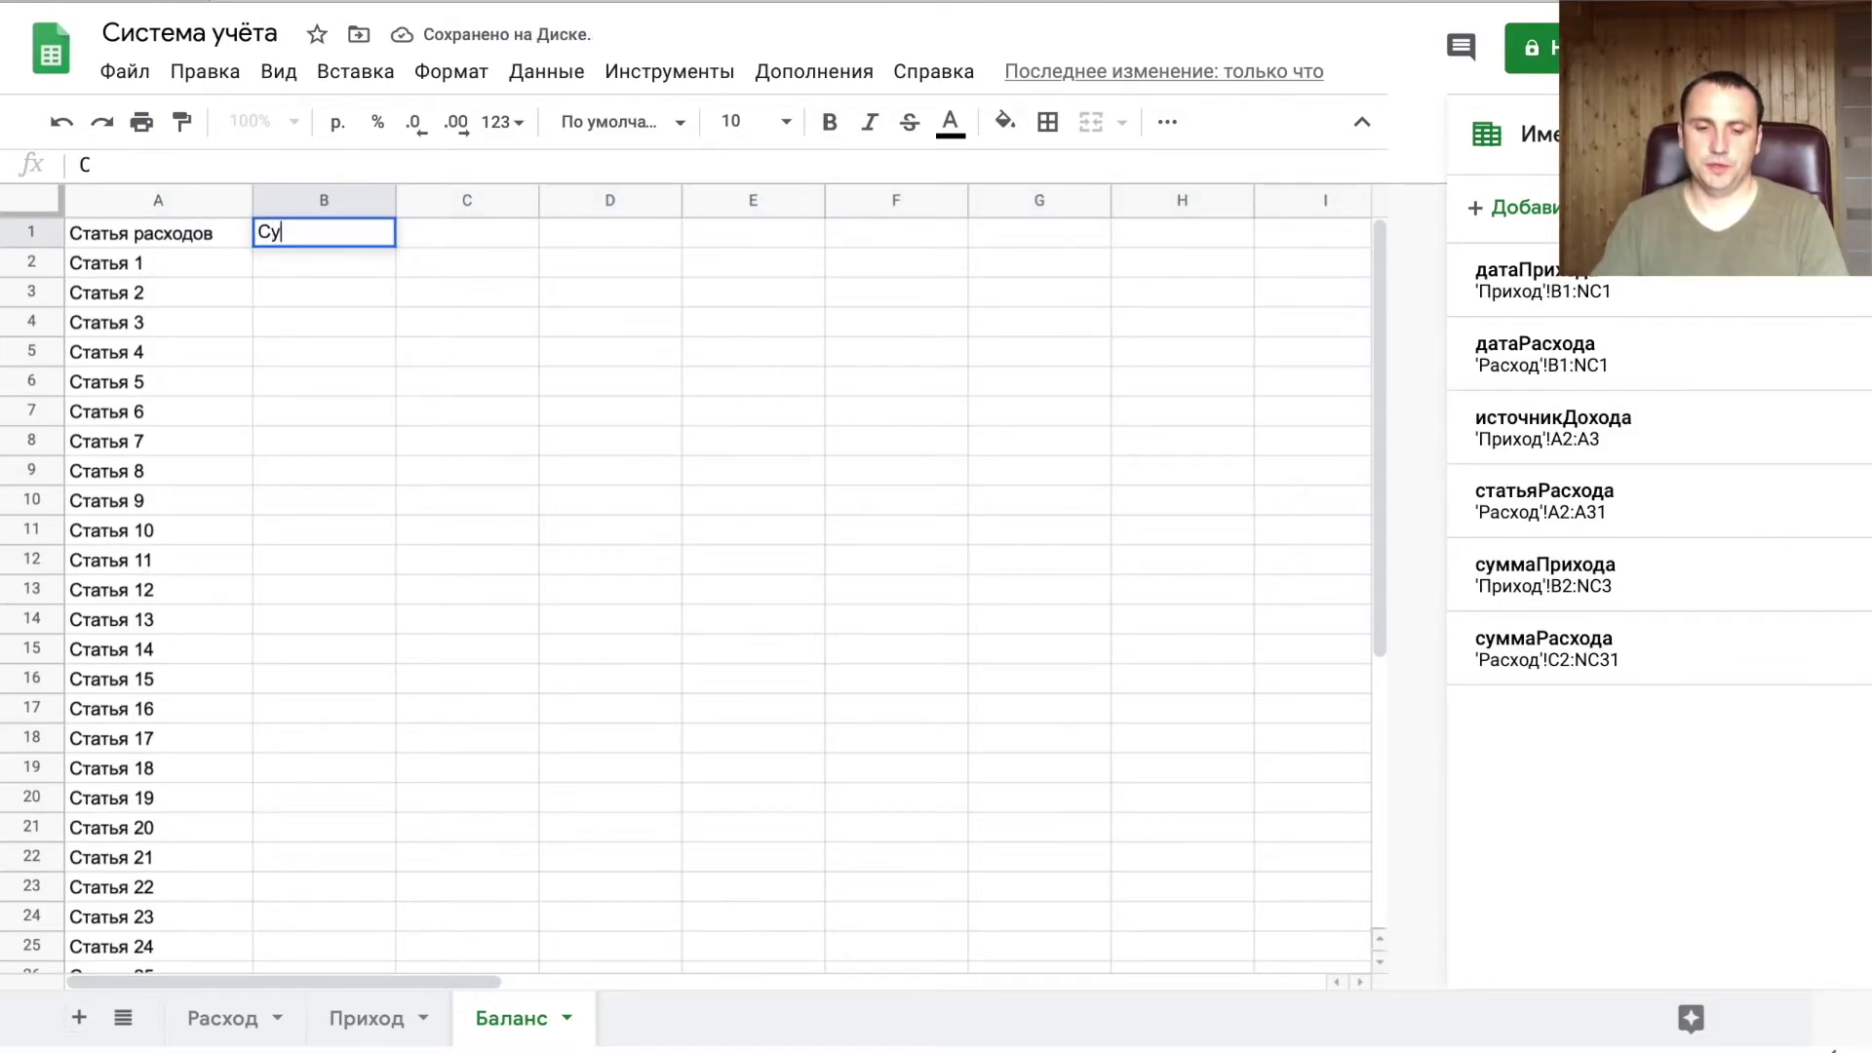
pyautogui.write('мма')
pyautogui.press('Return')
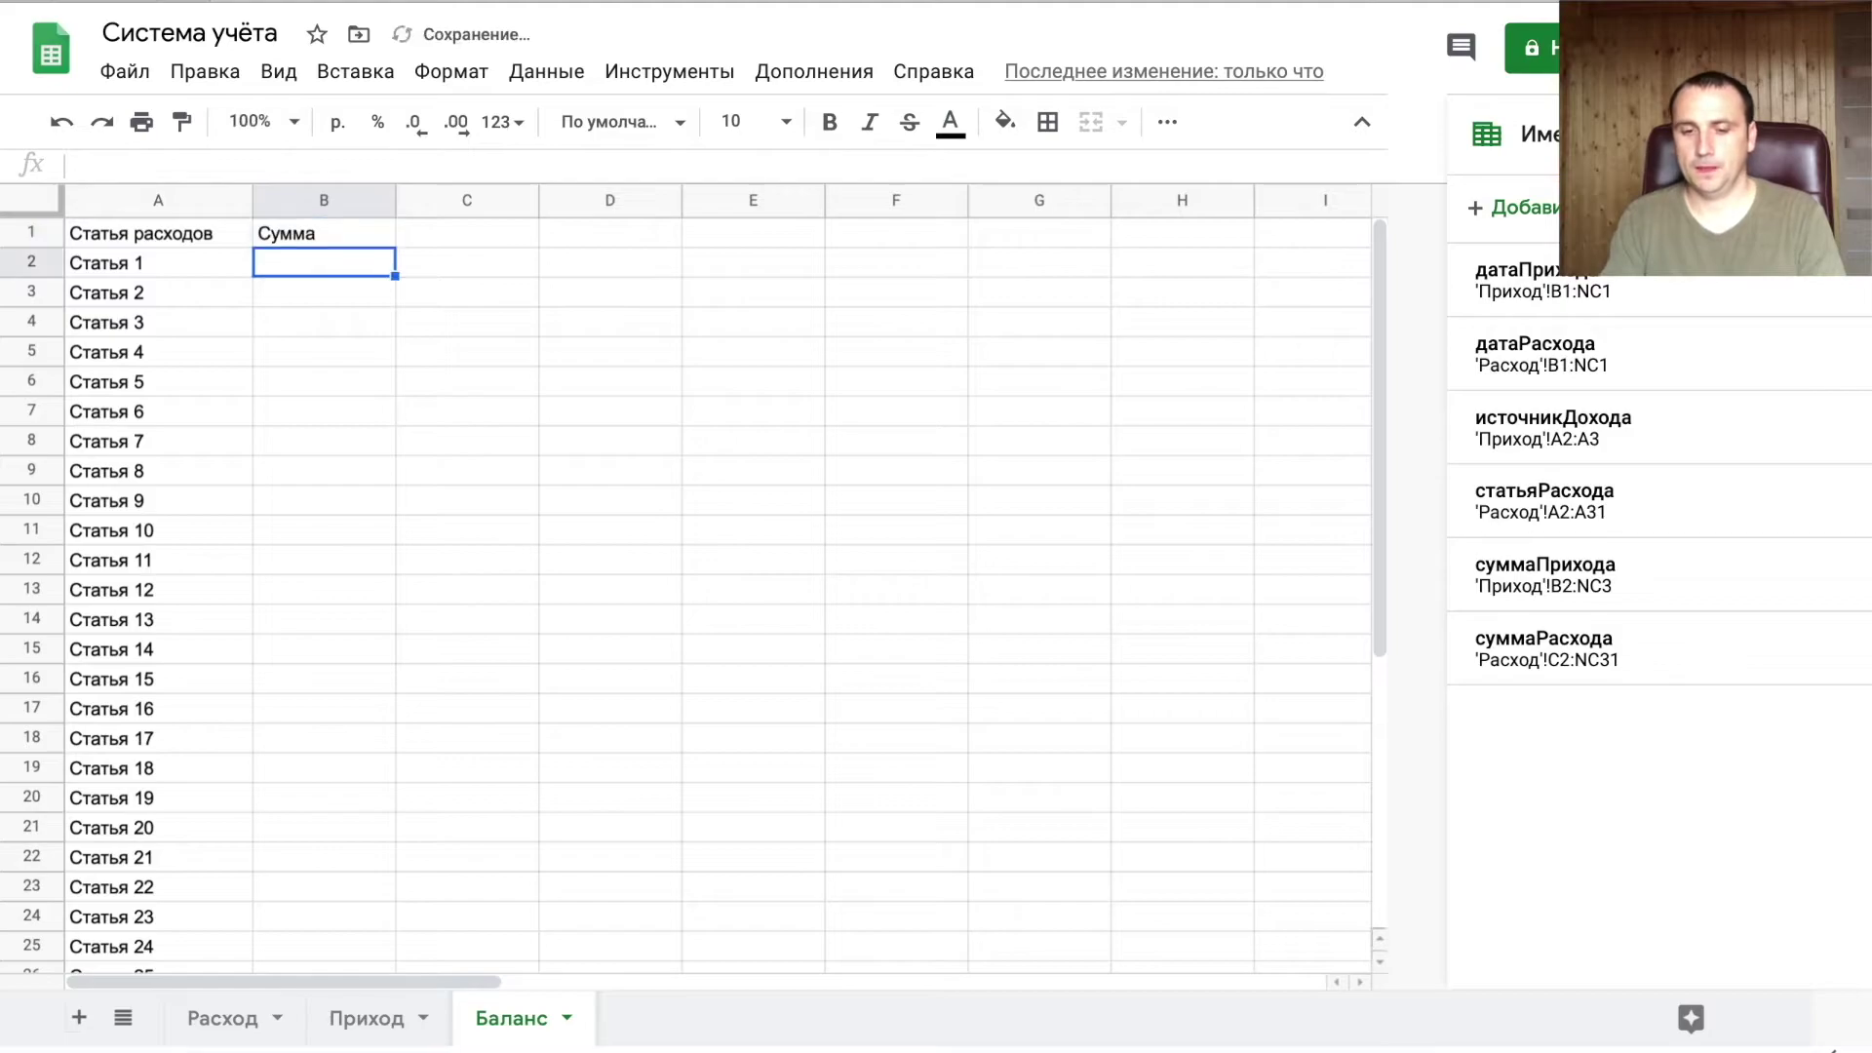
pyautogui.press('Up')
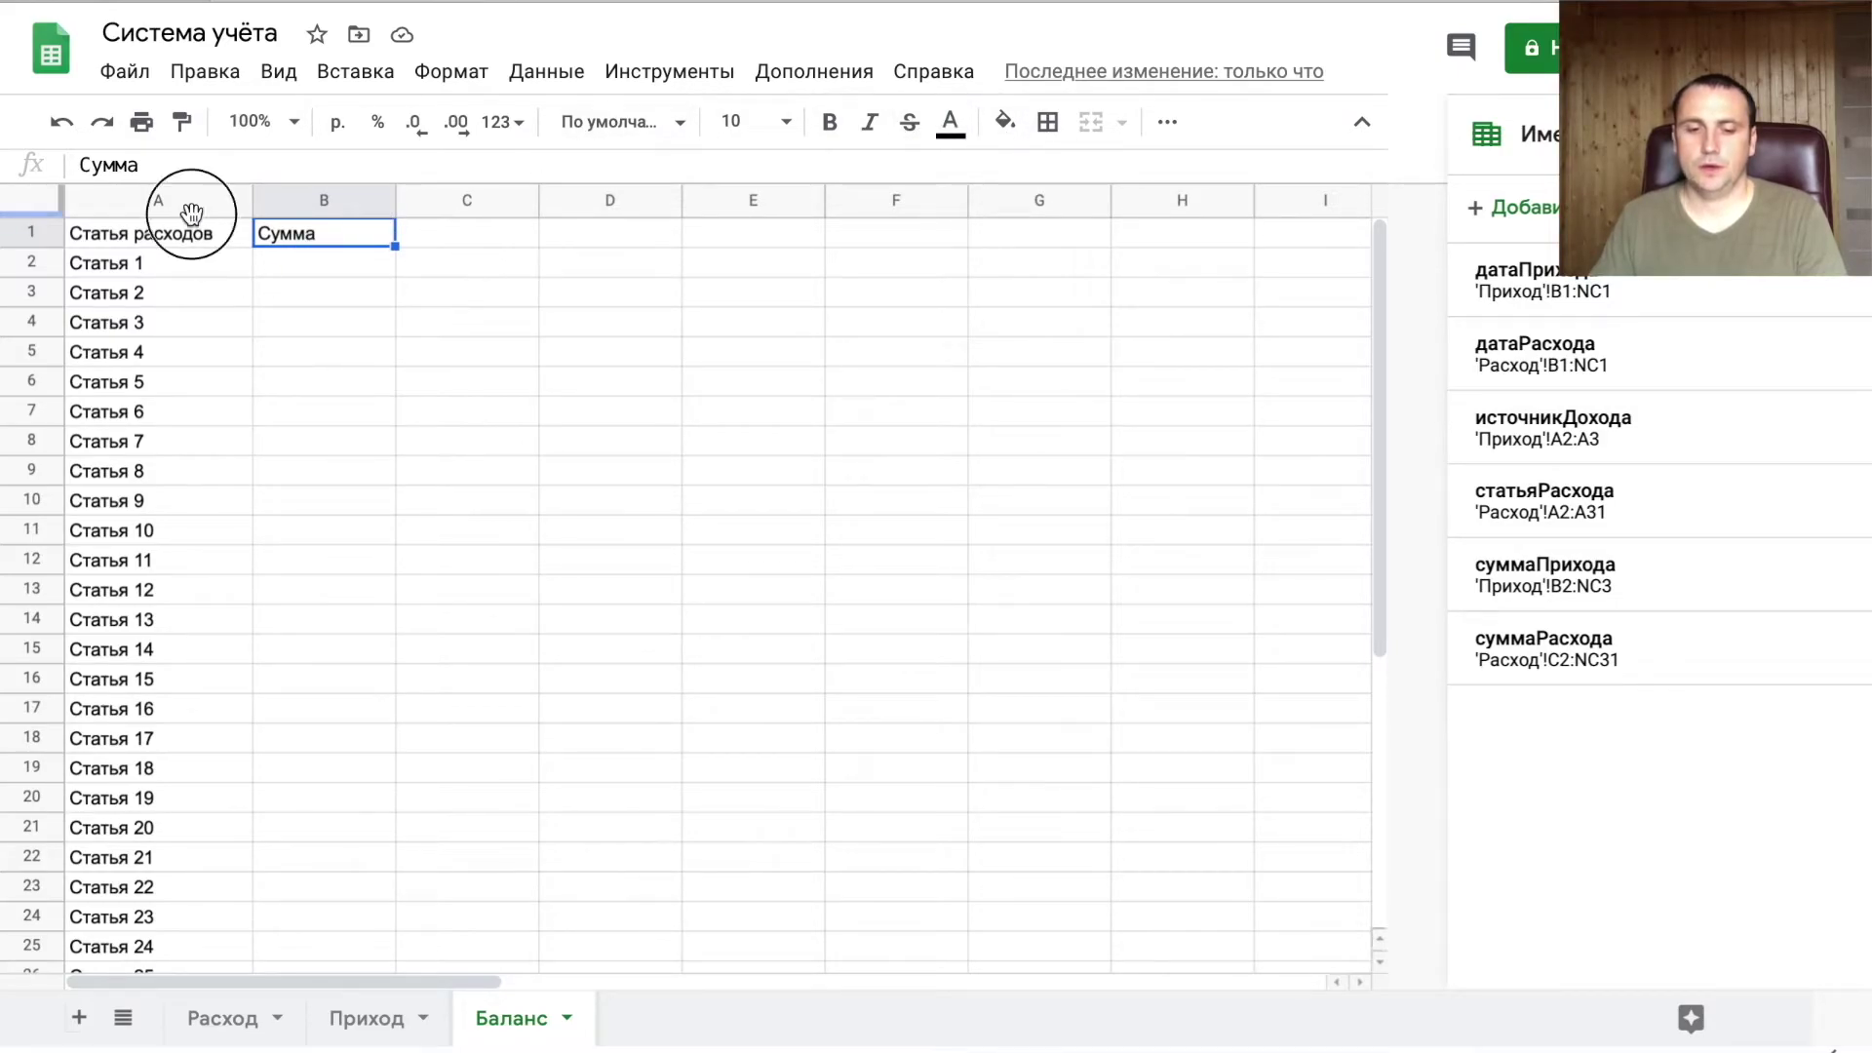
# - Apply all borders to the A1:B31 expense table
pyautogui.click(187, 232)
pyautogui.scroll(-5, 558, 624)
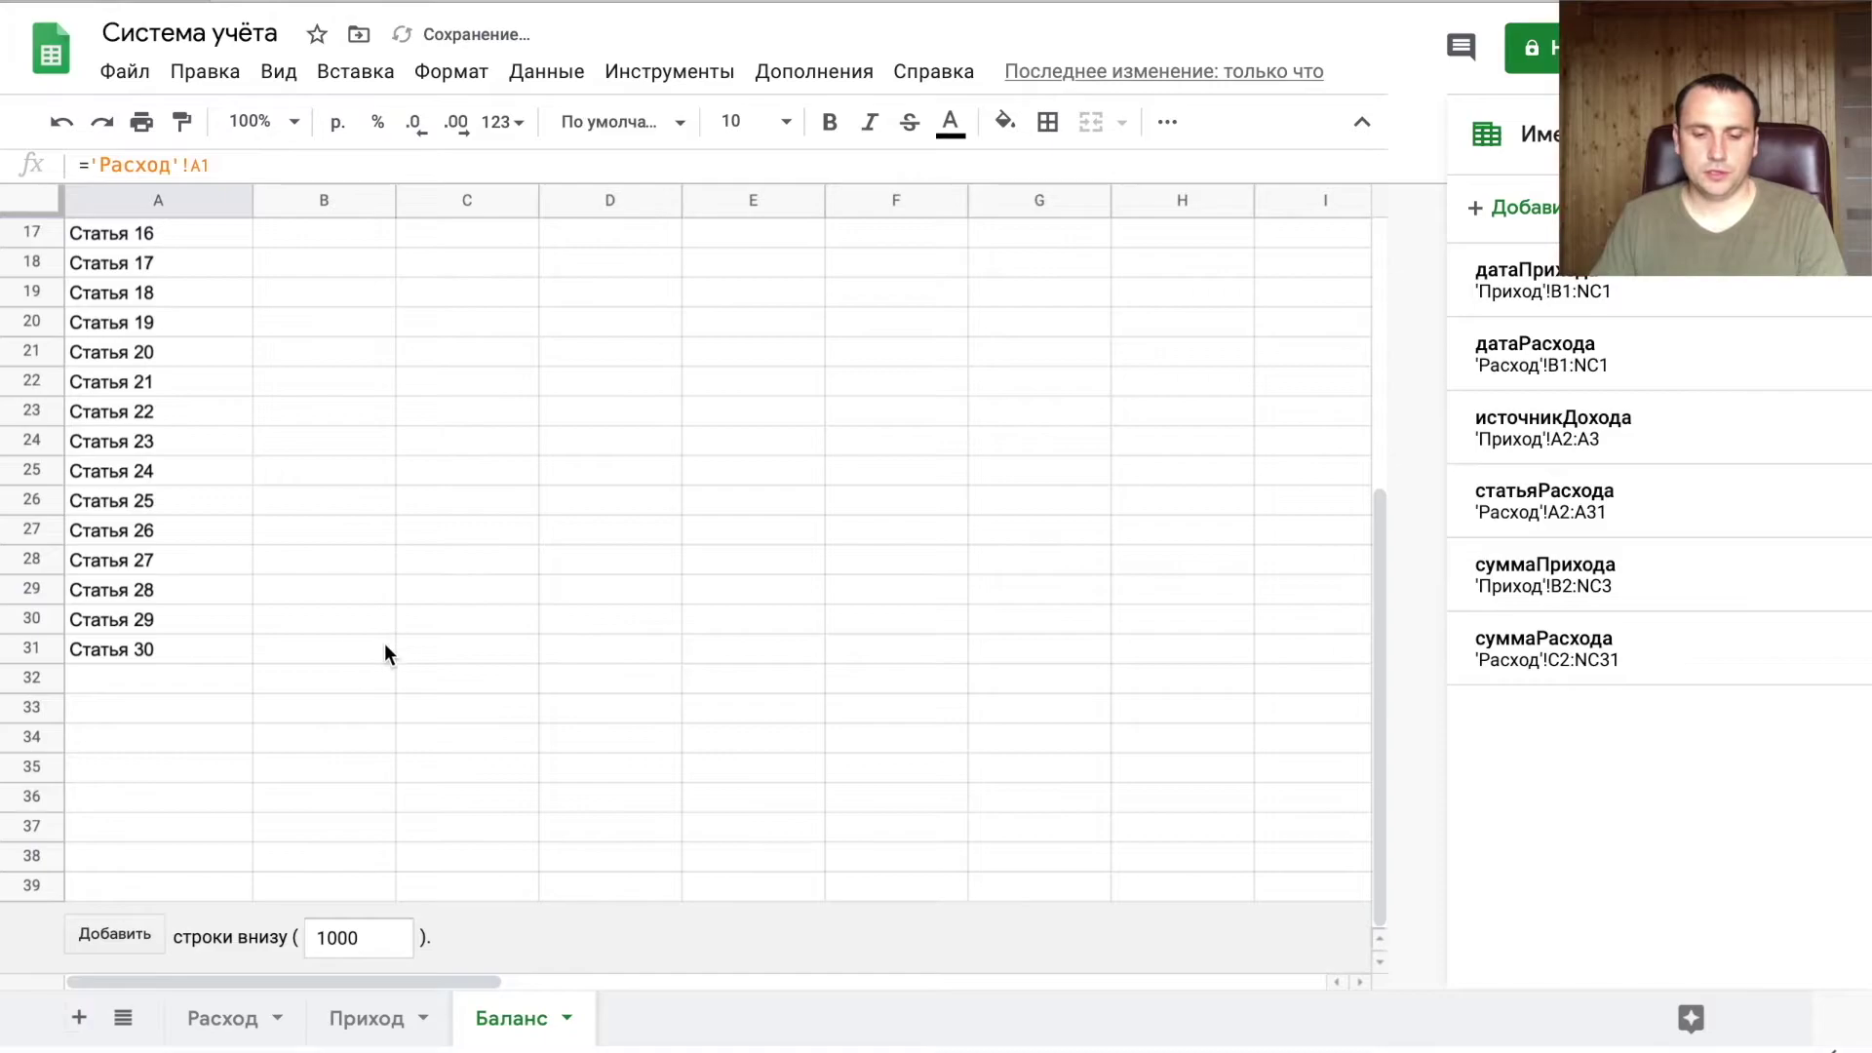
pyautogui.keyDown('shift'); pyautogui.click(384, 642); pyautogui.keyUp('shift')
pyautogui.scroll(5, 377, 501)
pyautogui.click(1048, 121)
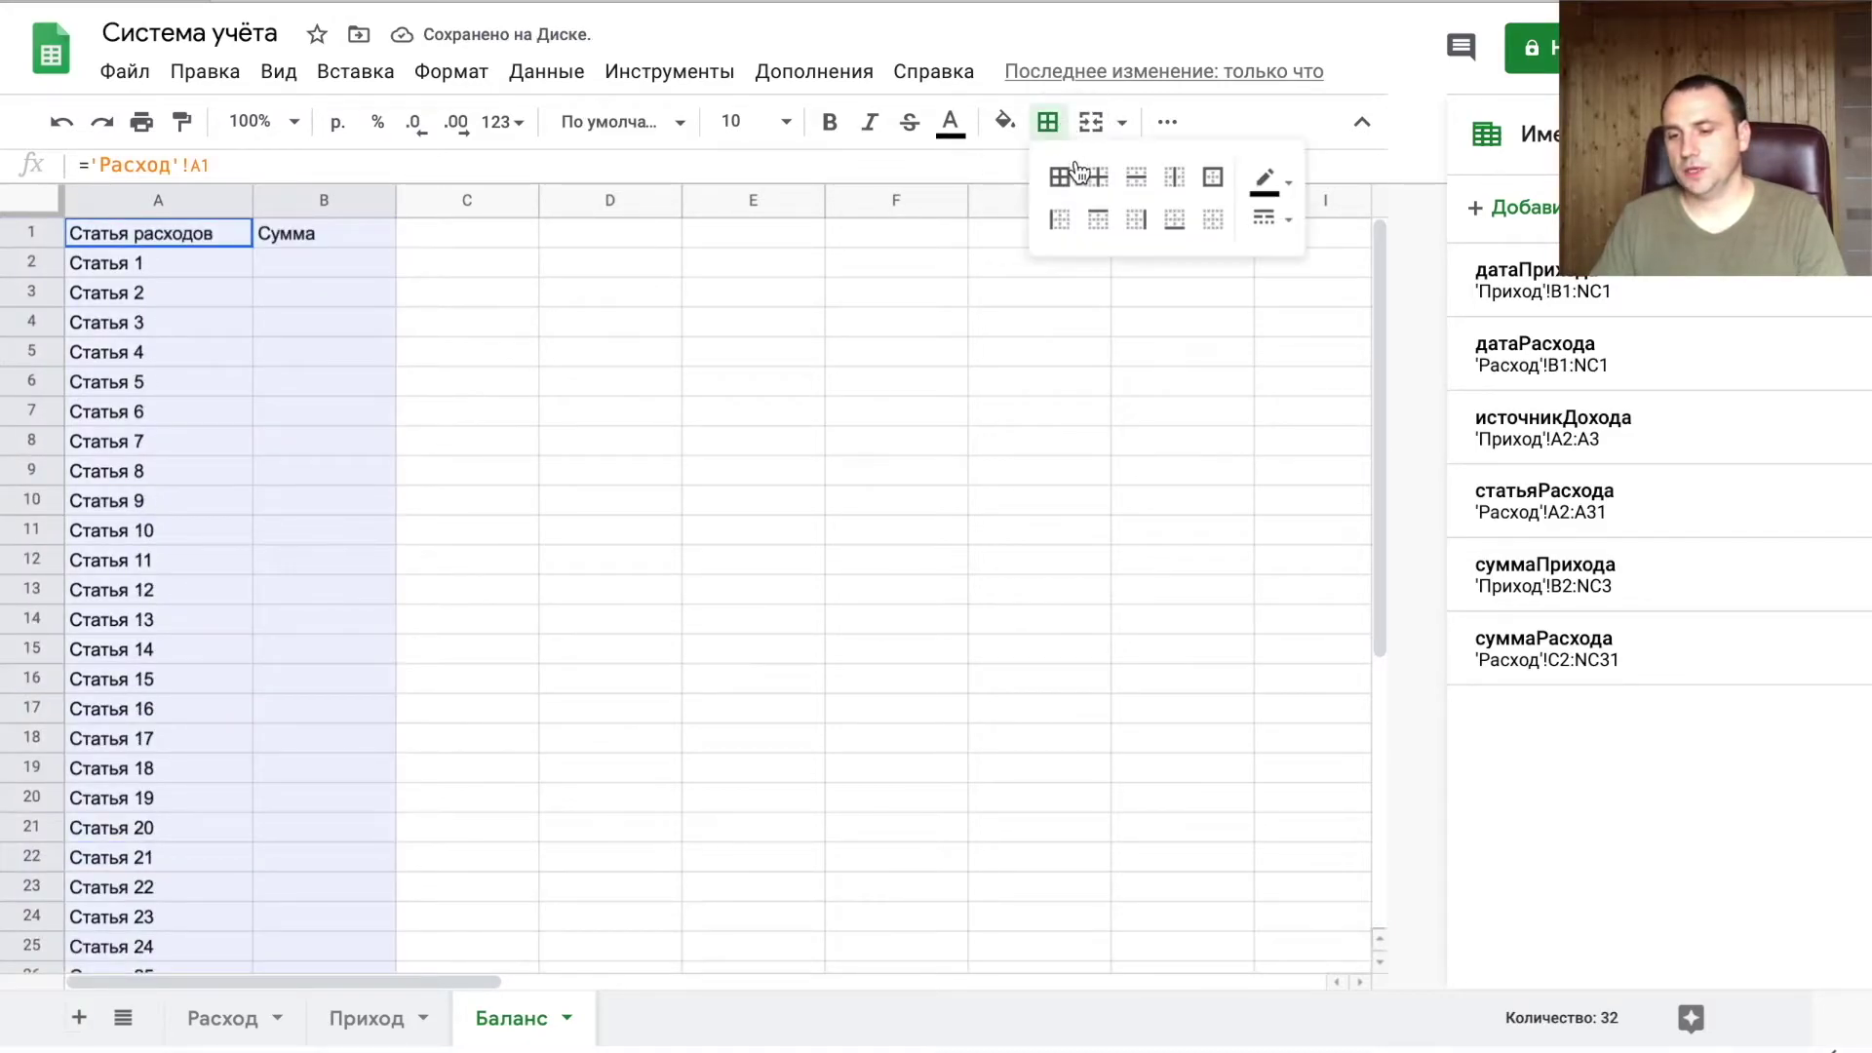
pyautogui.click(1059, 177)
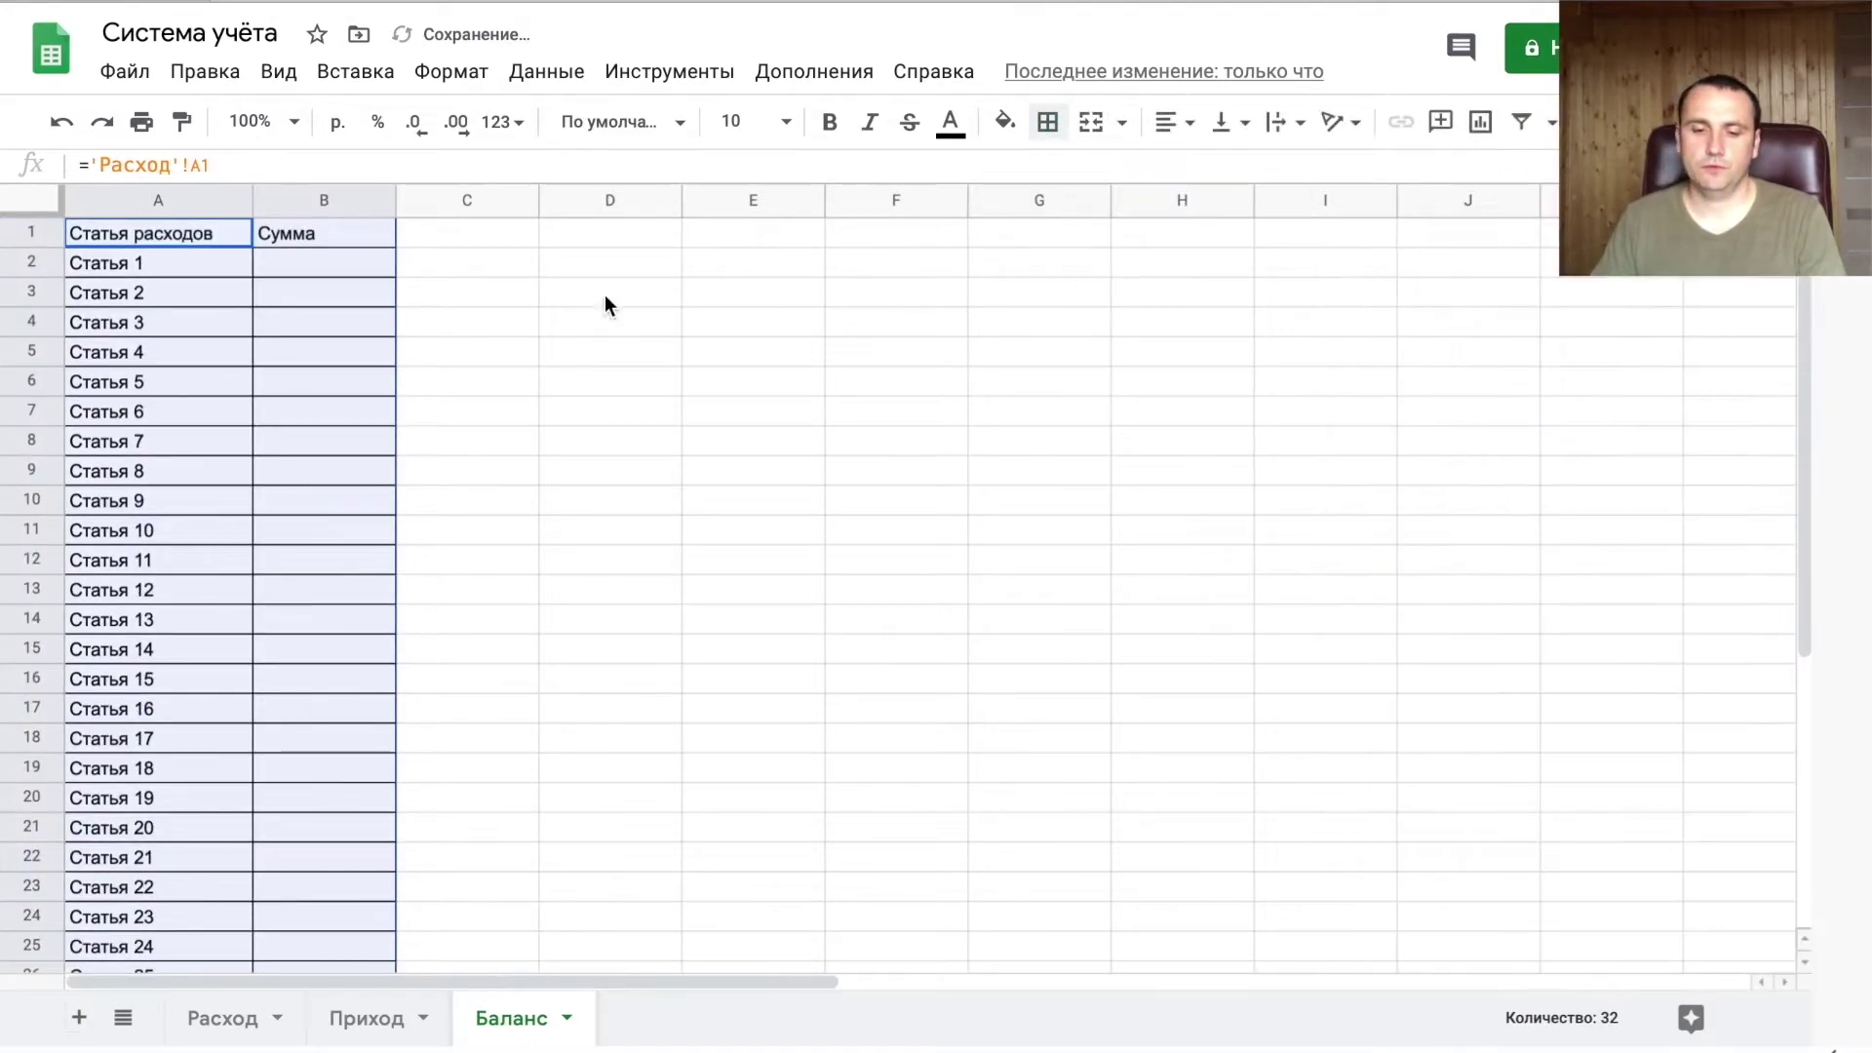
# - Centre the Сумма heading in B1
pyautogui.click(343, 239)
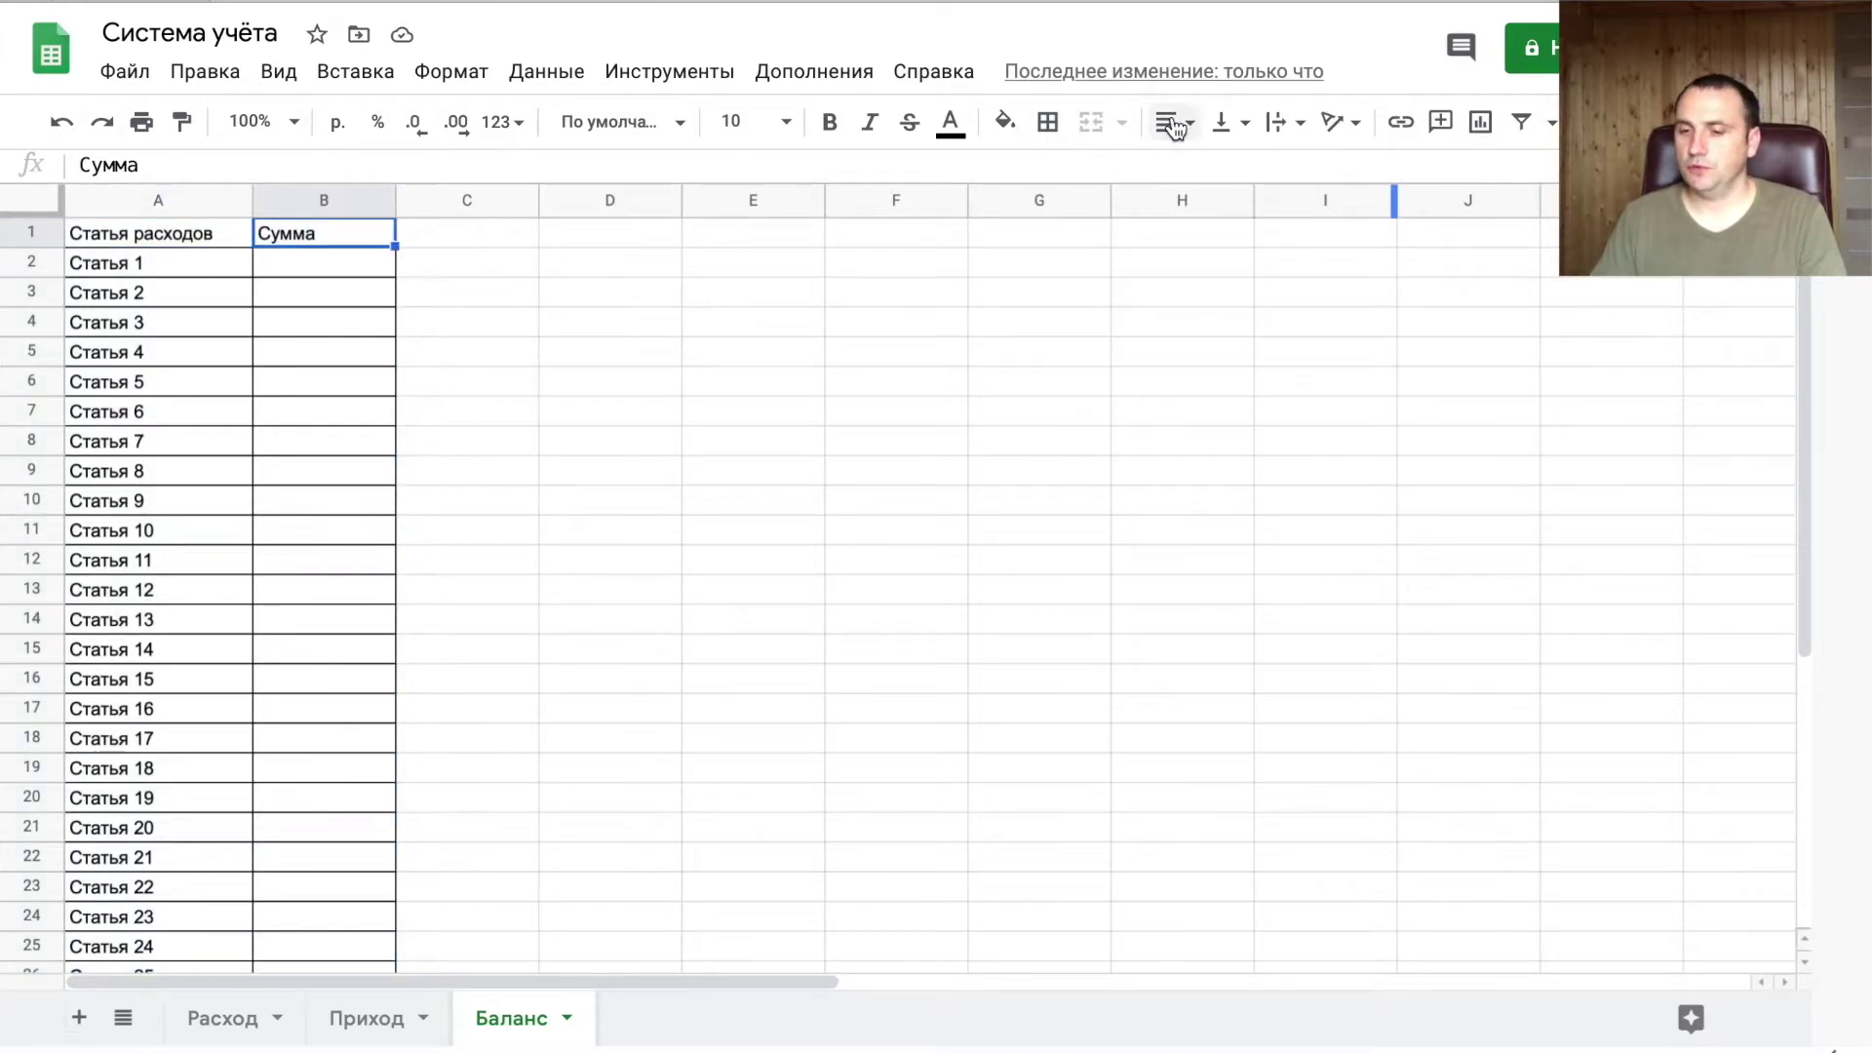
pyautogui.click(1175, 122)
pyautogui.click(1209, 167)
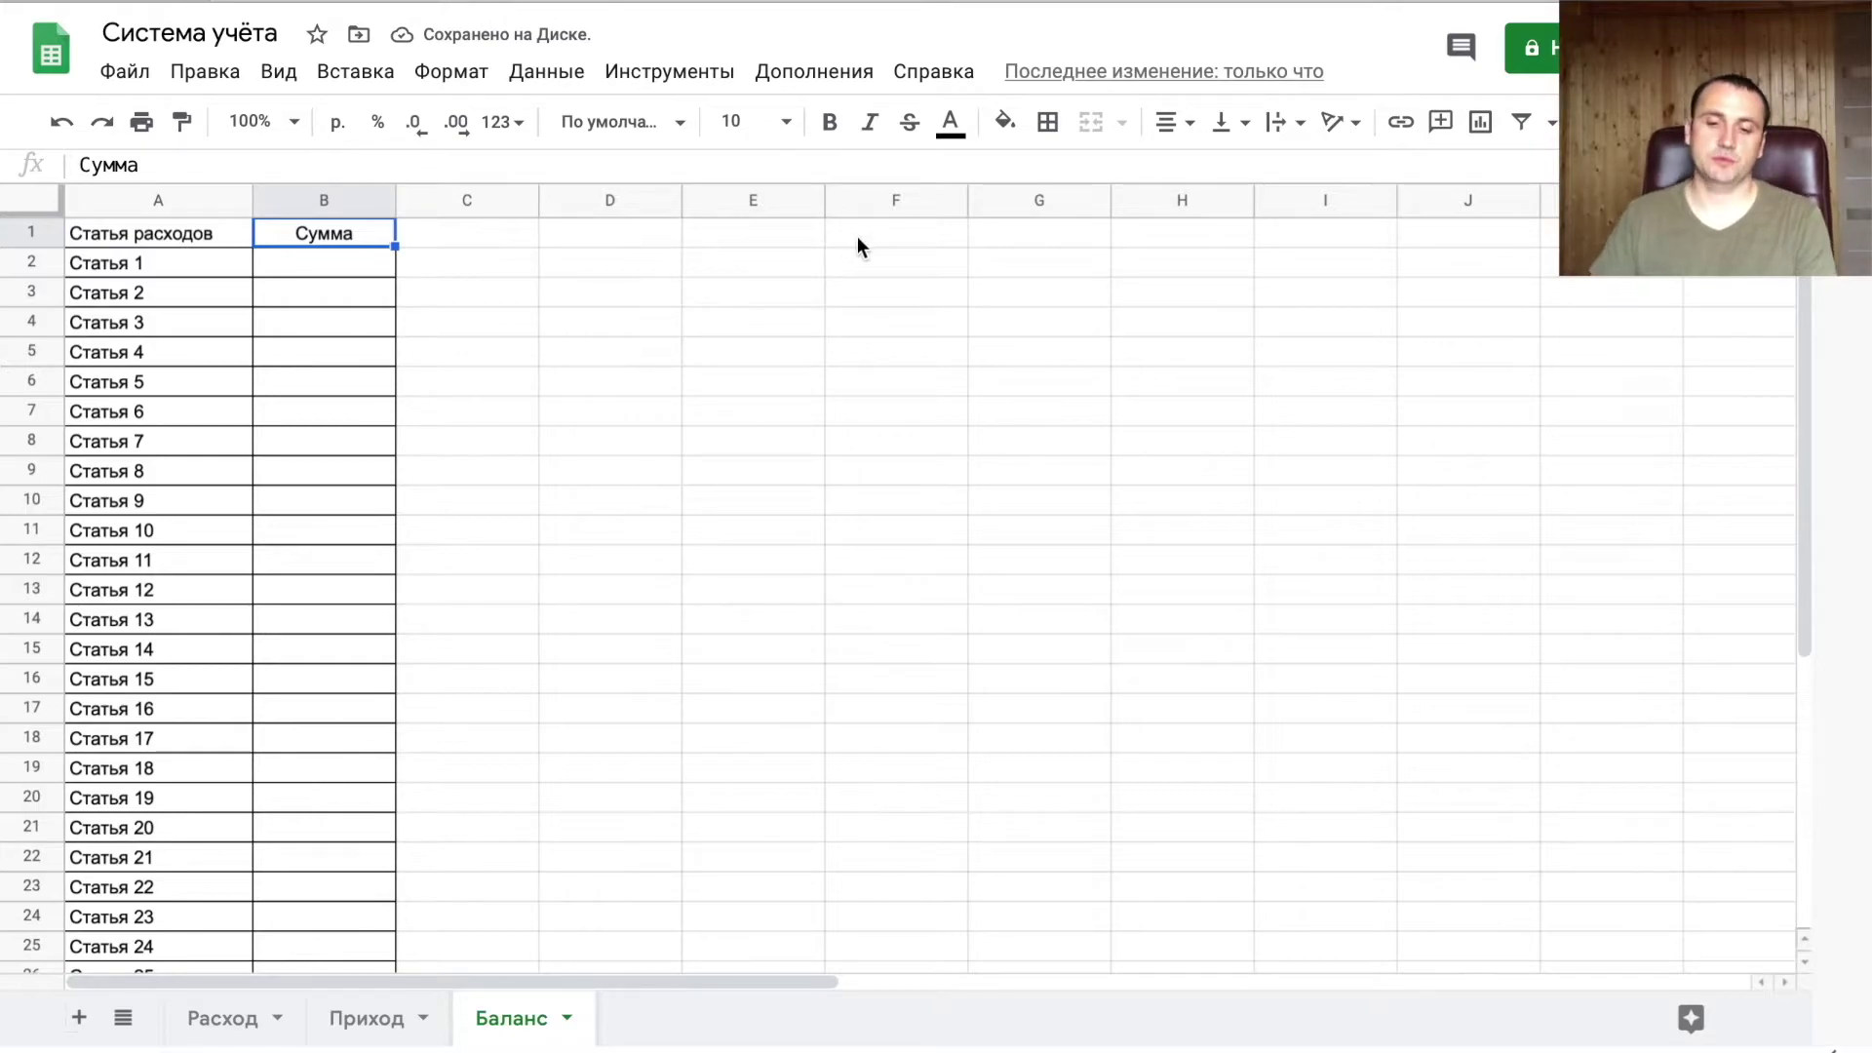
pyautogui.click(1072, 229)
# - Label G1 'С' and I1 'По' for the reporting period
pyautogui.write('С')
pyautogui.press('Tab')
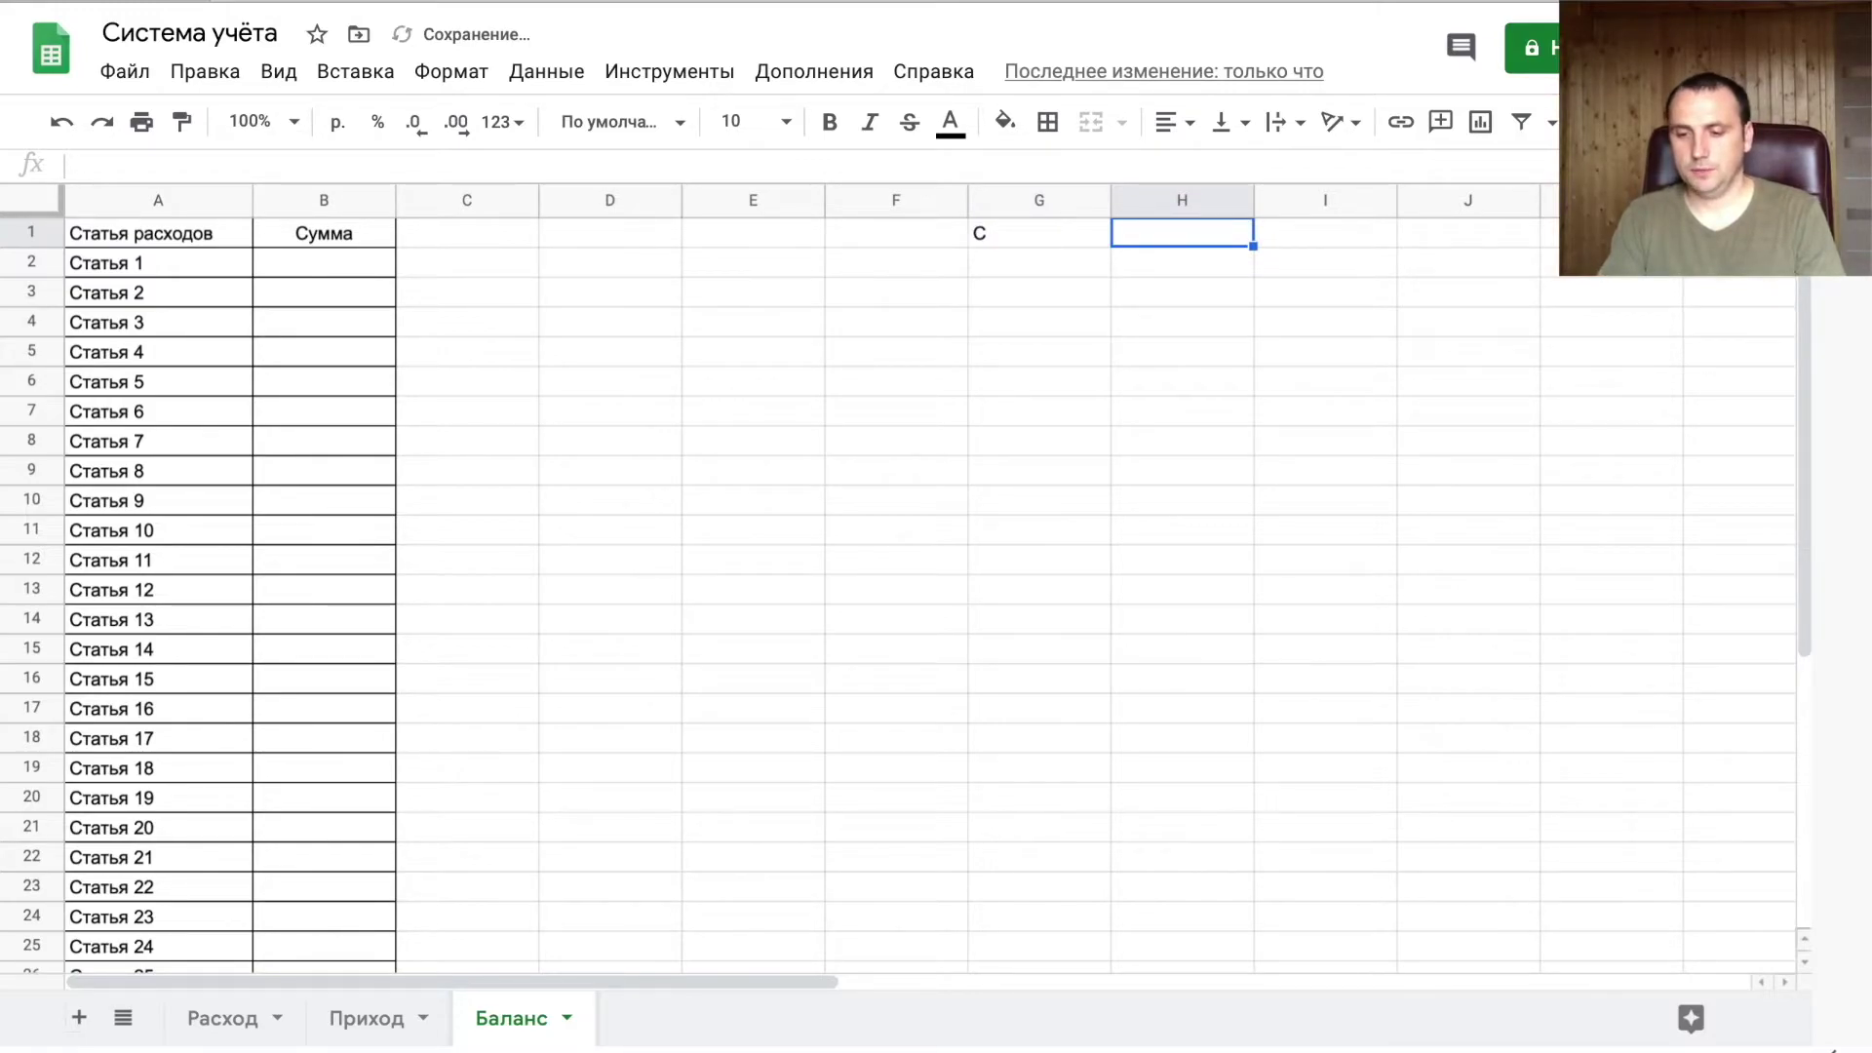
pyautogui.click(1324, 232)
pyautogui.write('П')
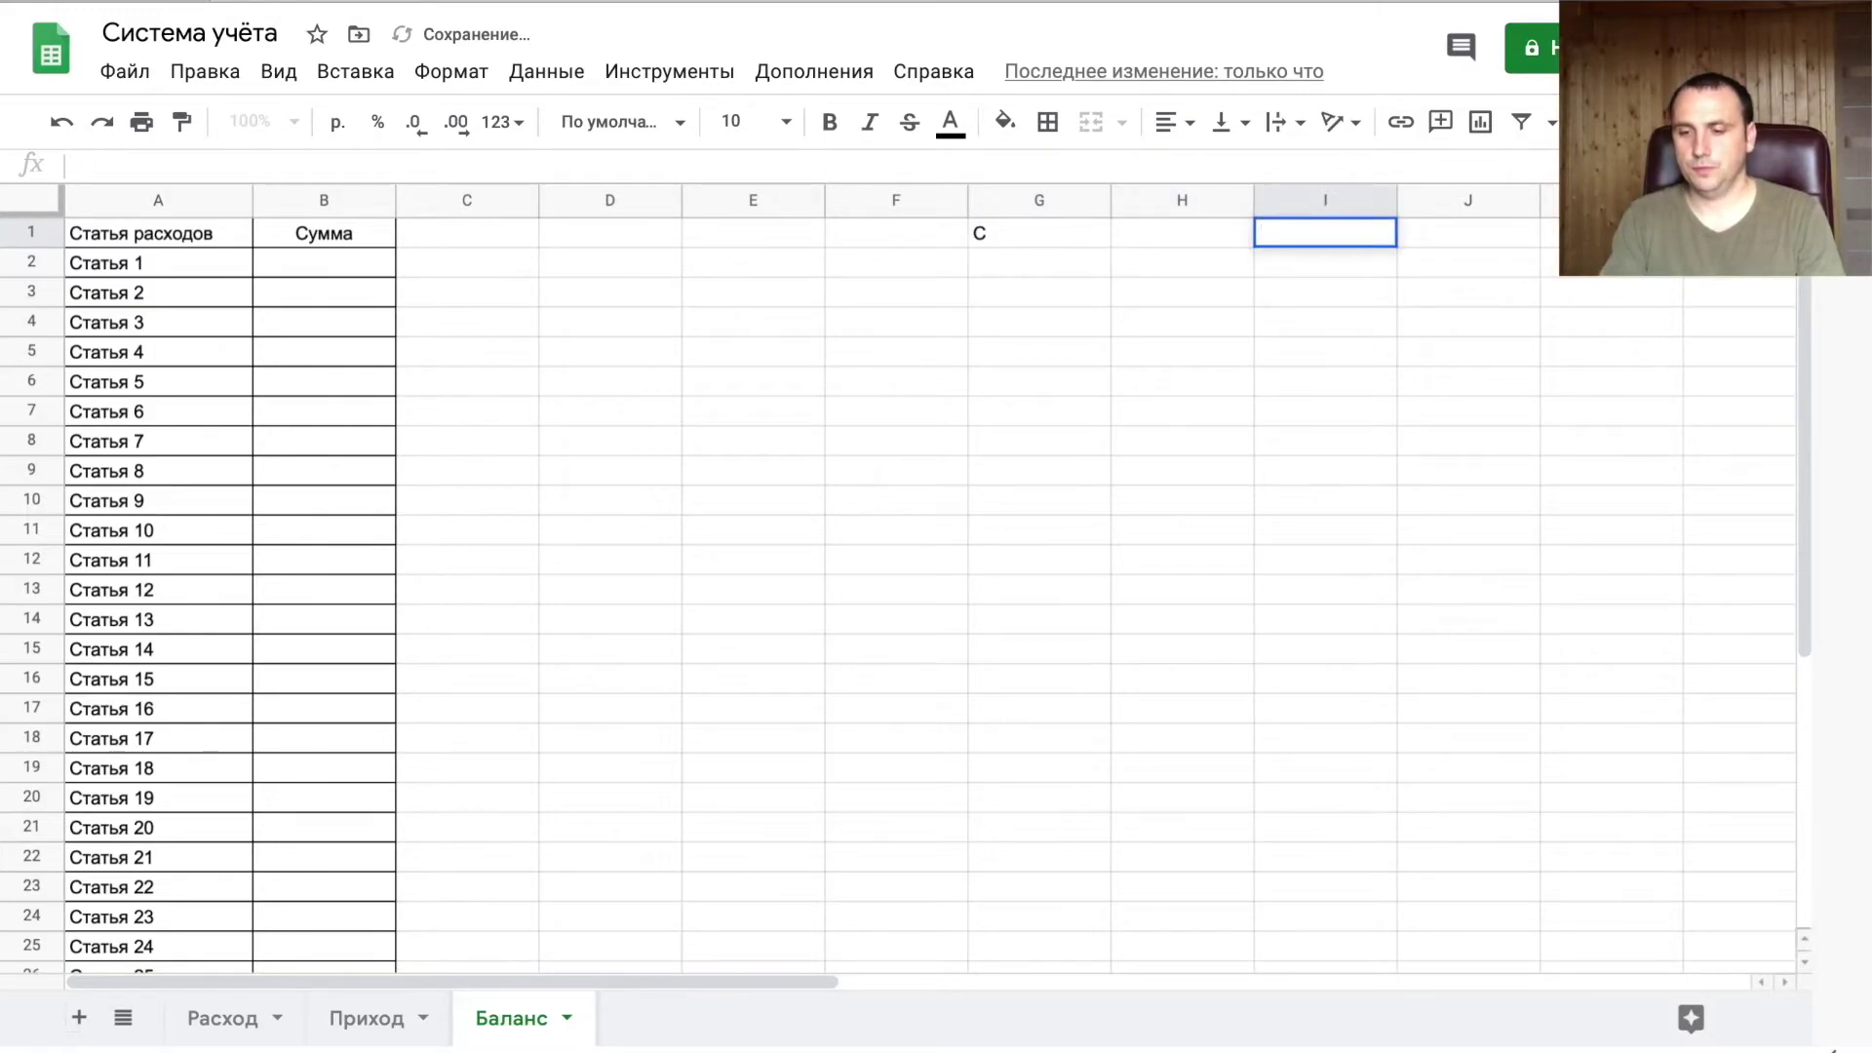
pyautogui.click(1038, 261)
pyautogui.click(1182, 232)
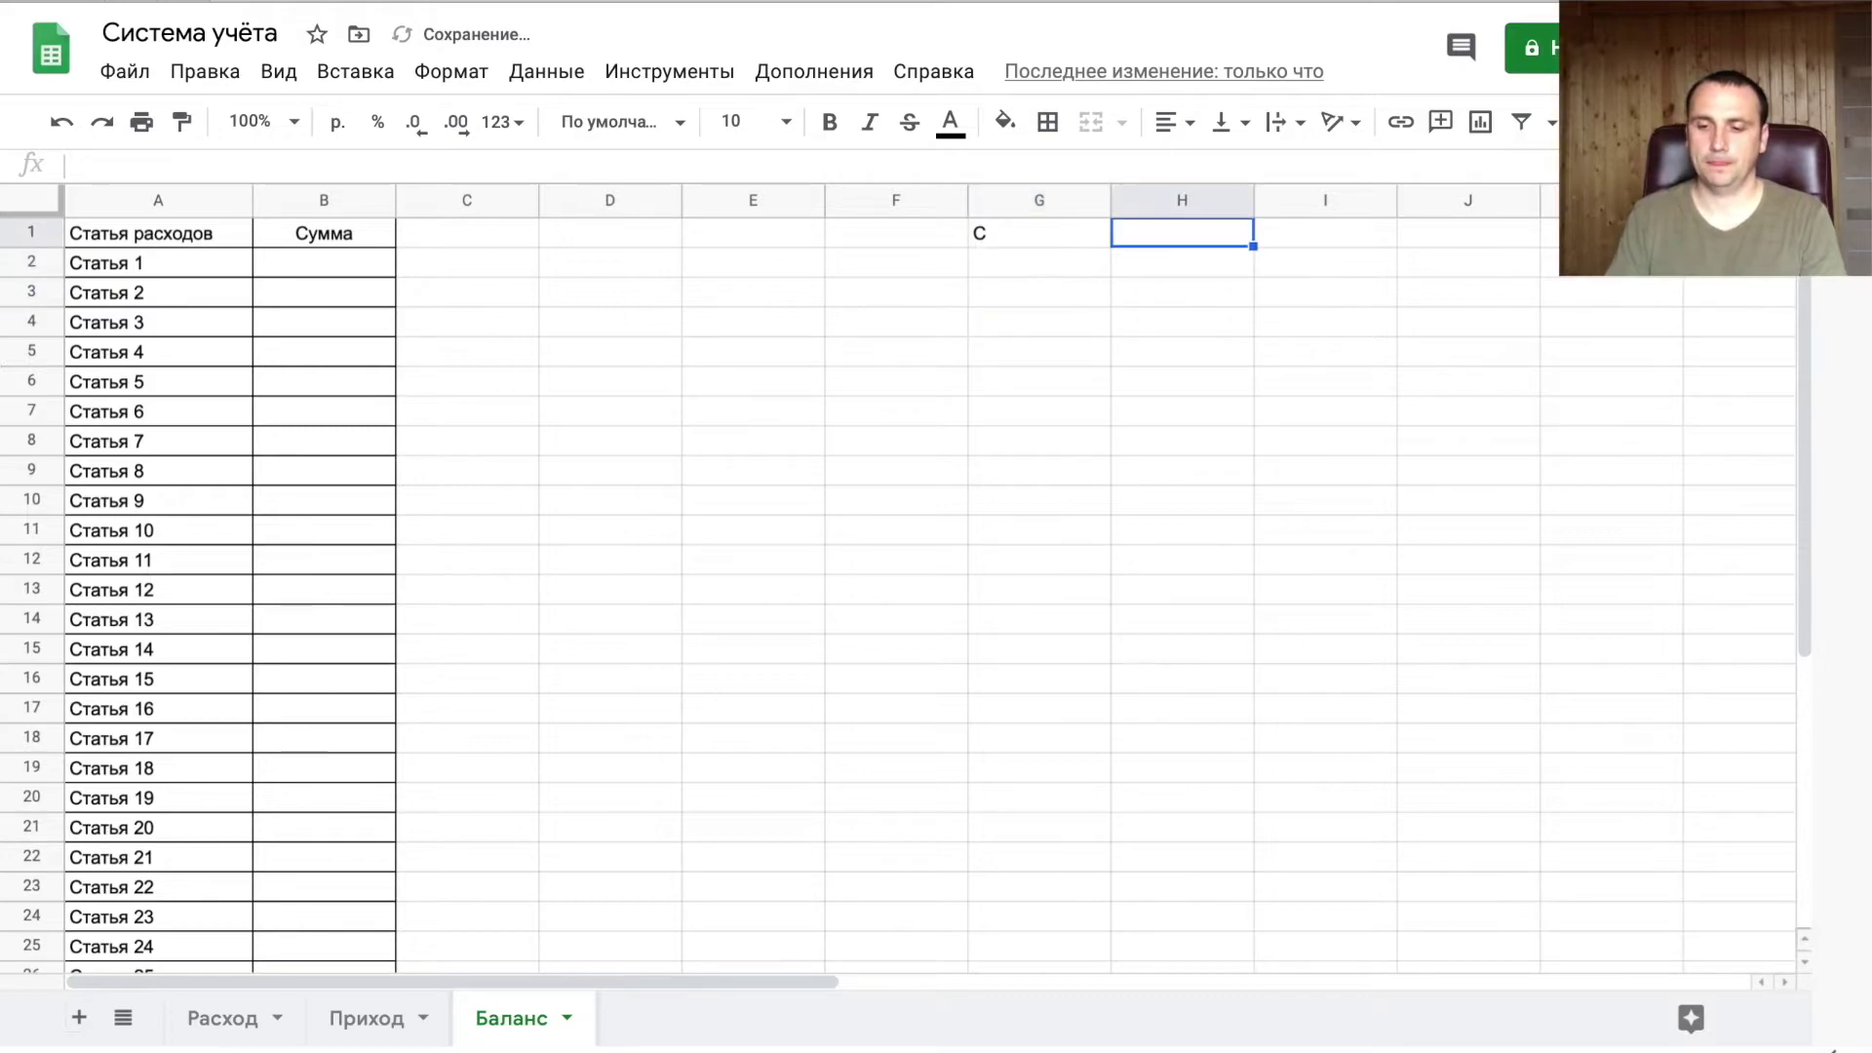
pyautogui.click(1324, 232)
pyautogui.write('По')
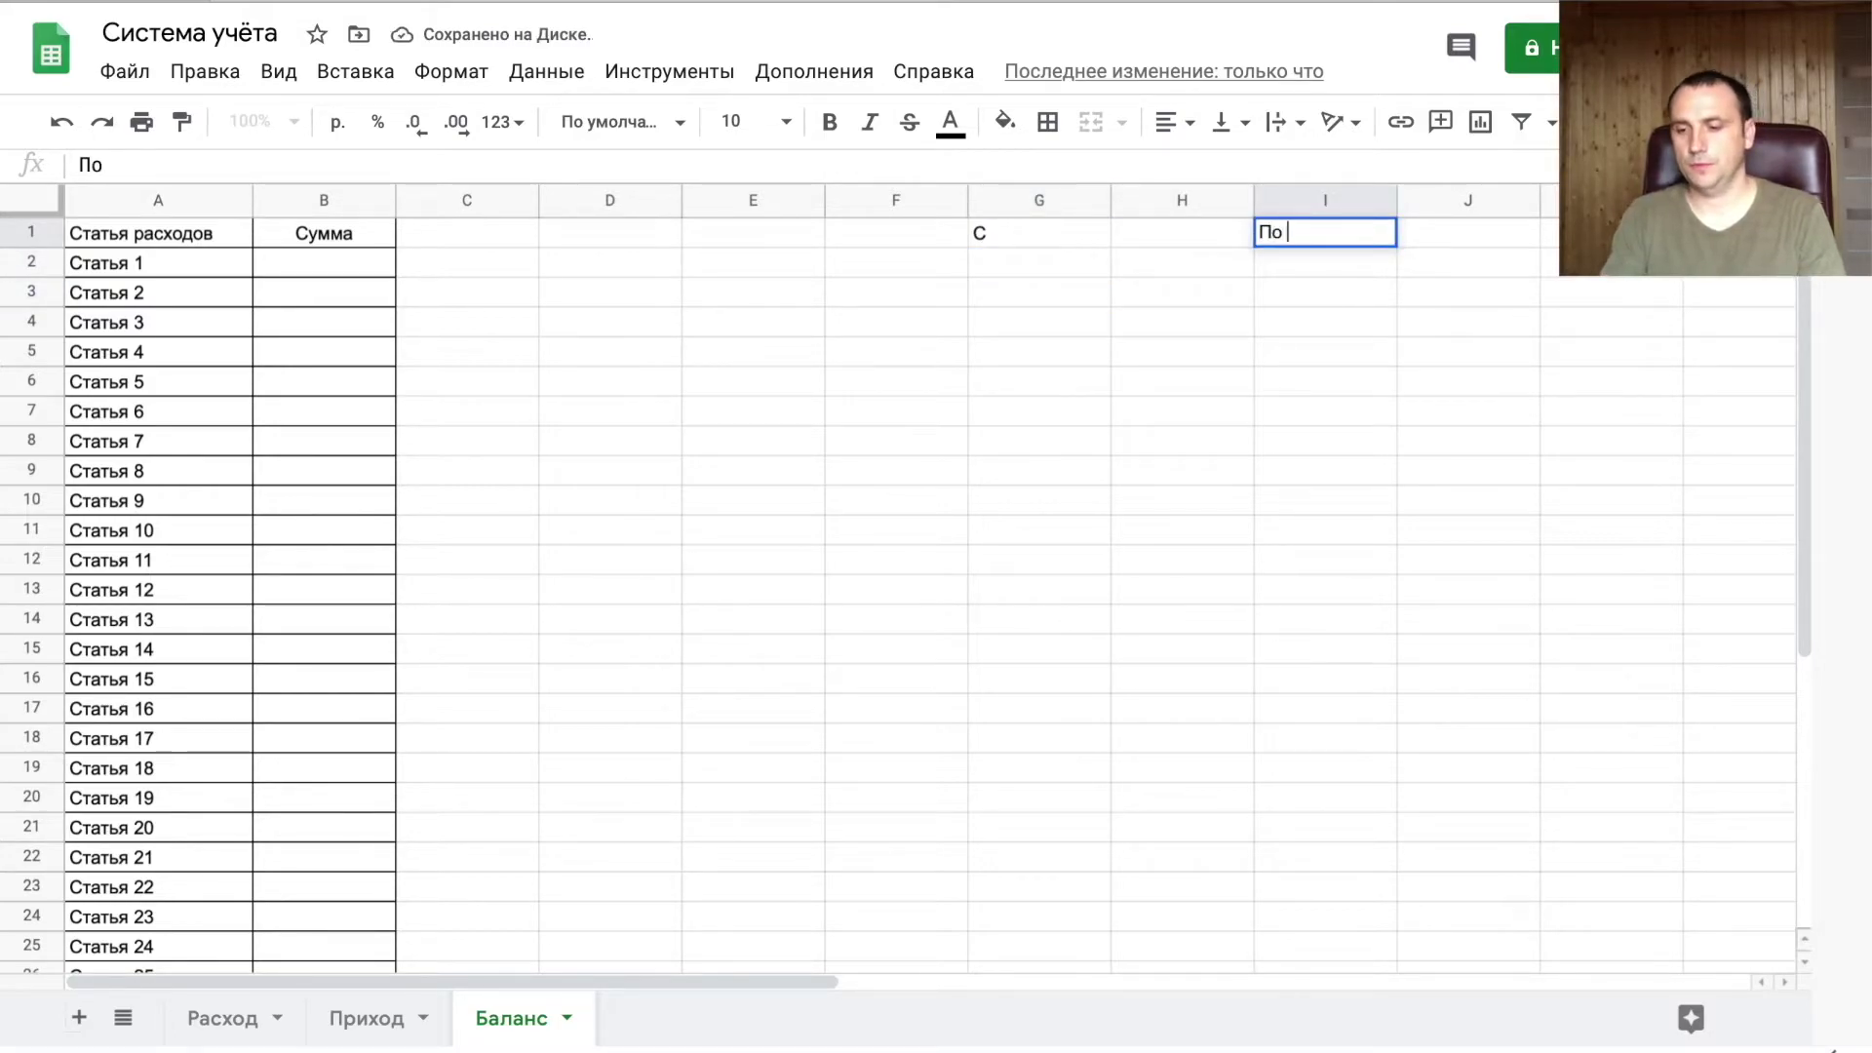
pyautogui.press('Tab')
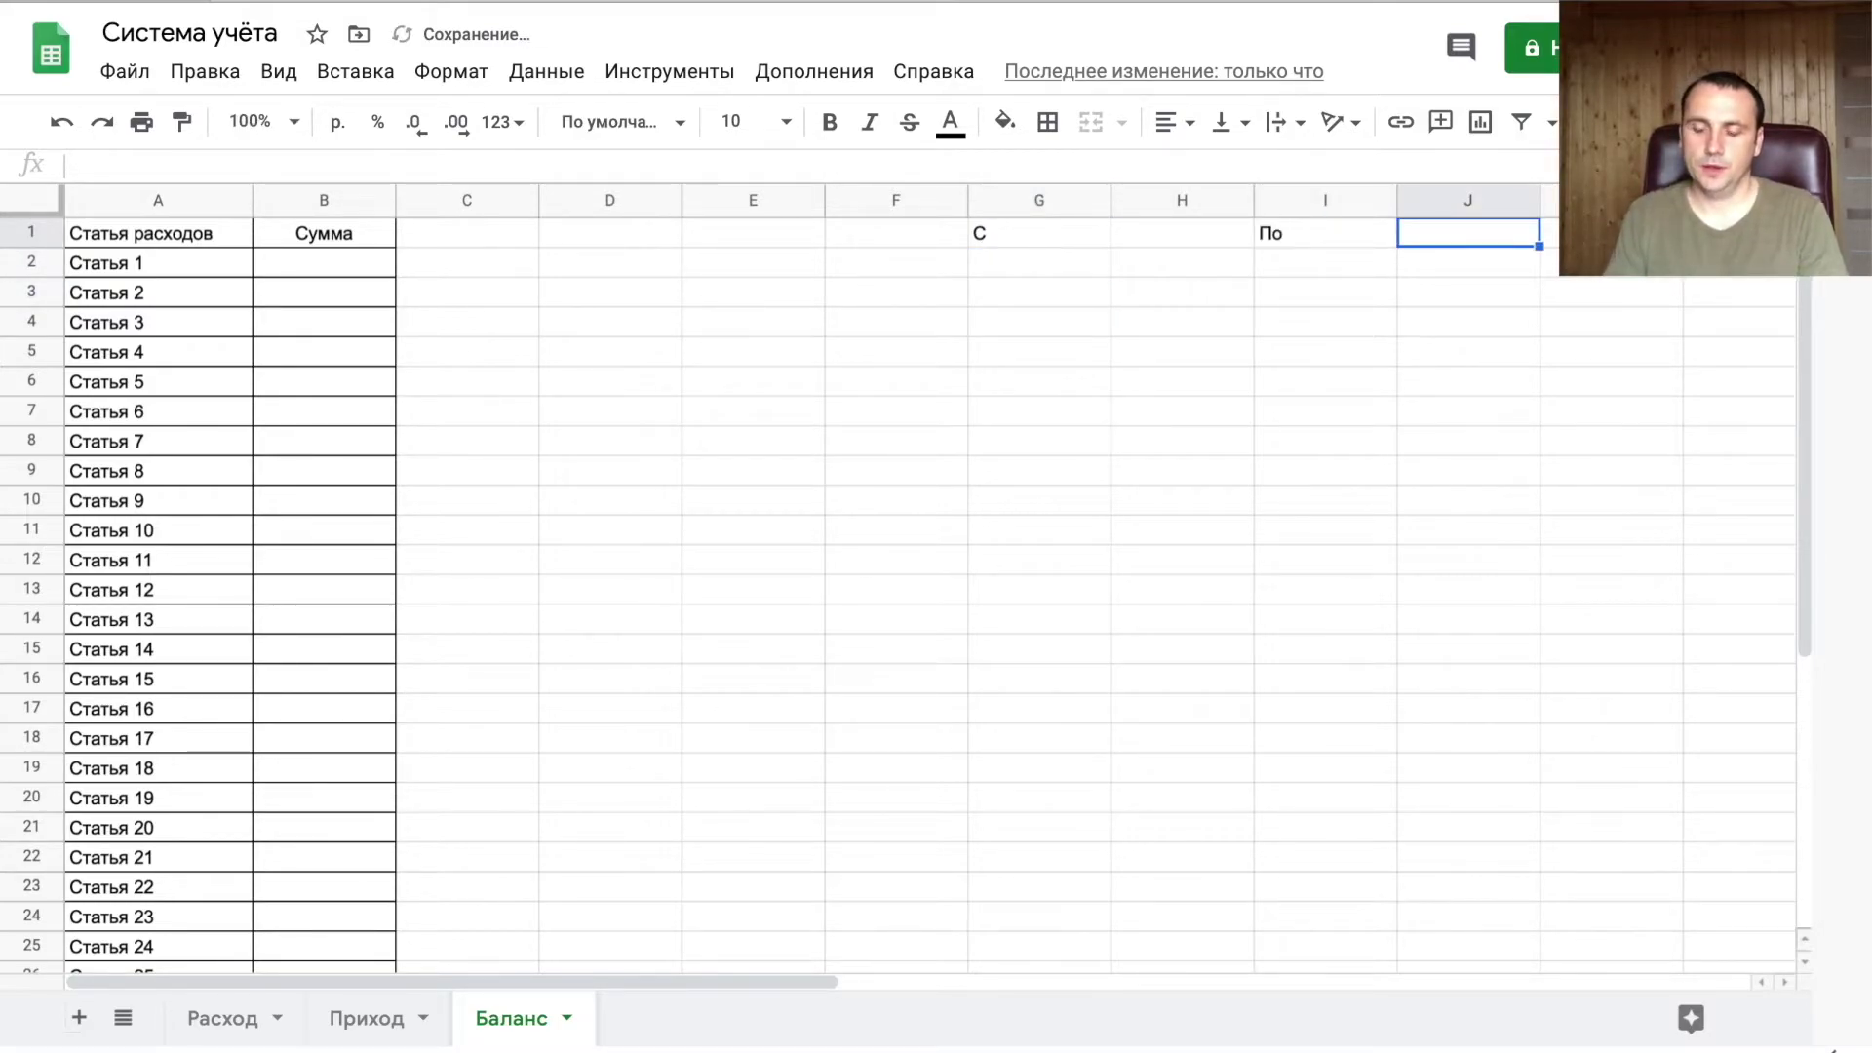
# - Put today's date (=сегодня()) in J1 and a day count of 7 in K1
pyautogui.write('=сегодня(')
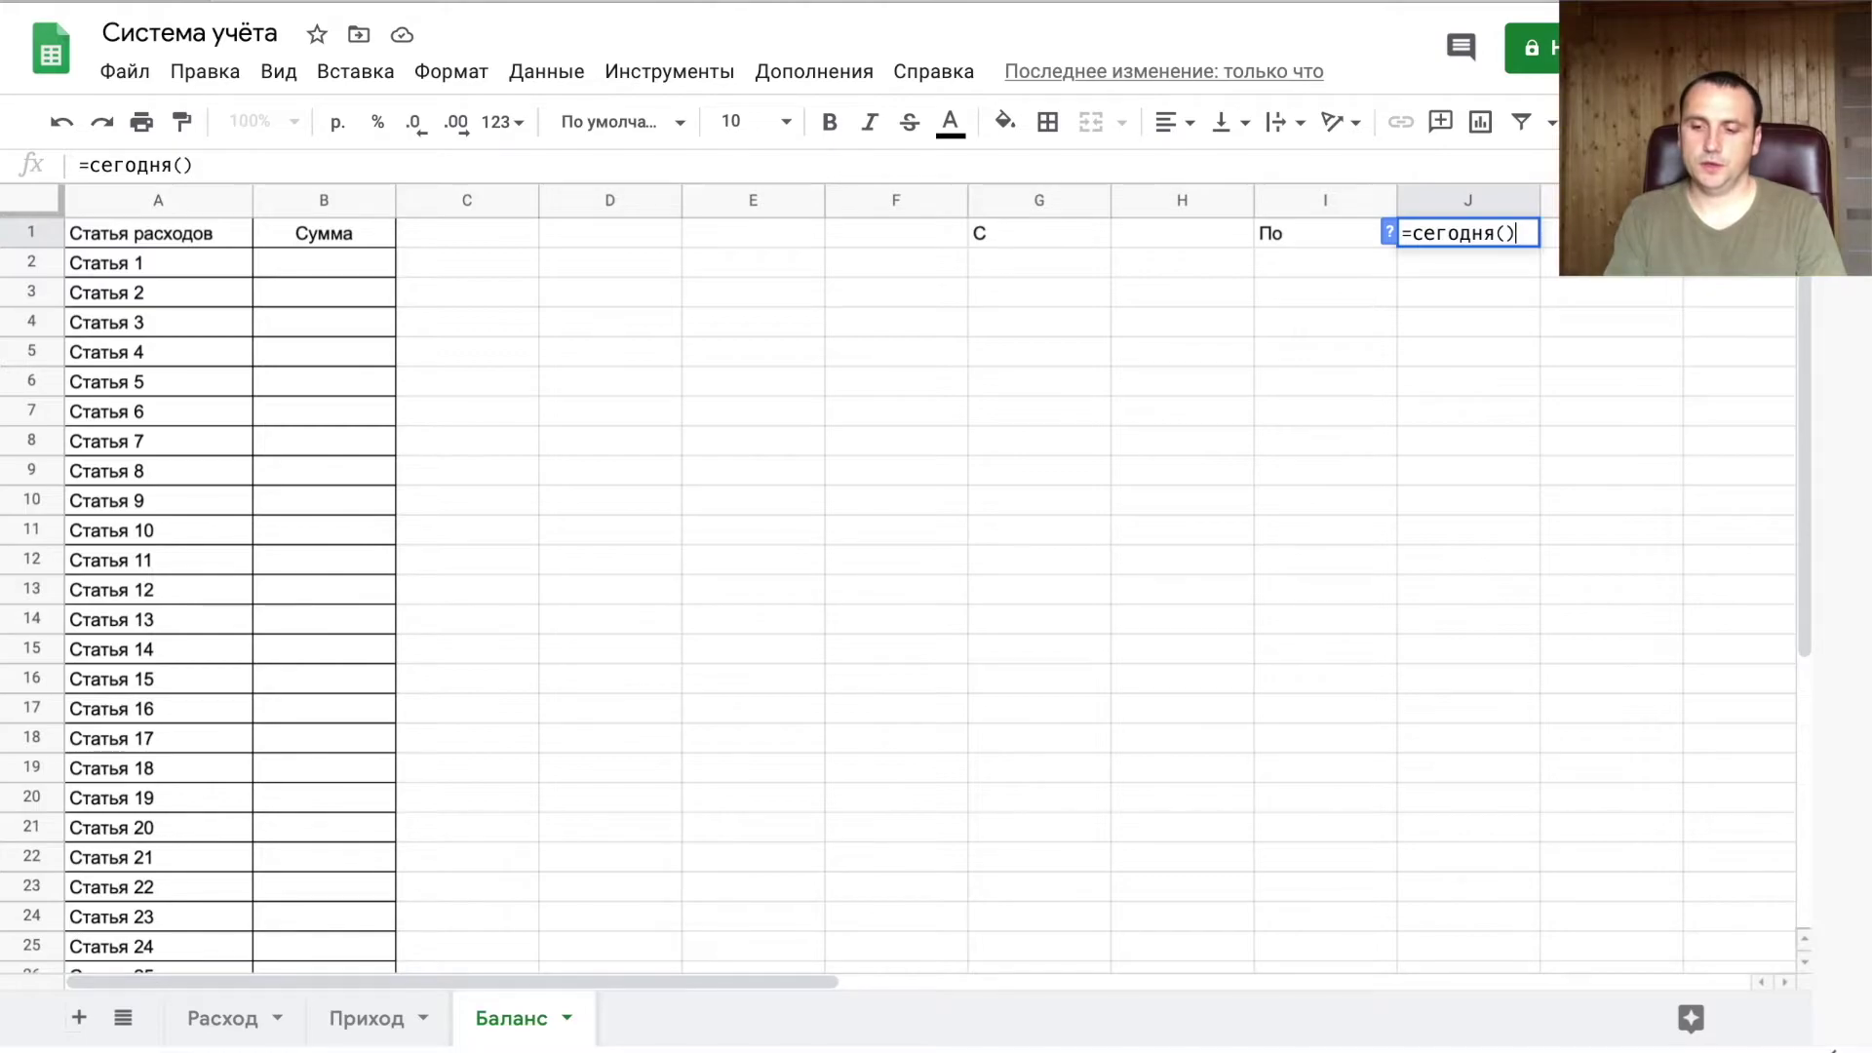
pyautogui.press('Return')
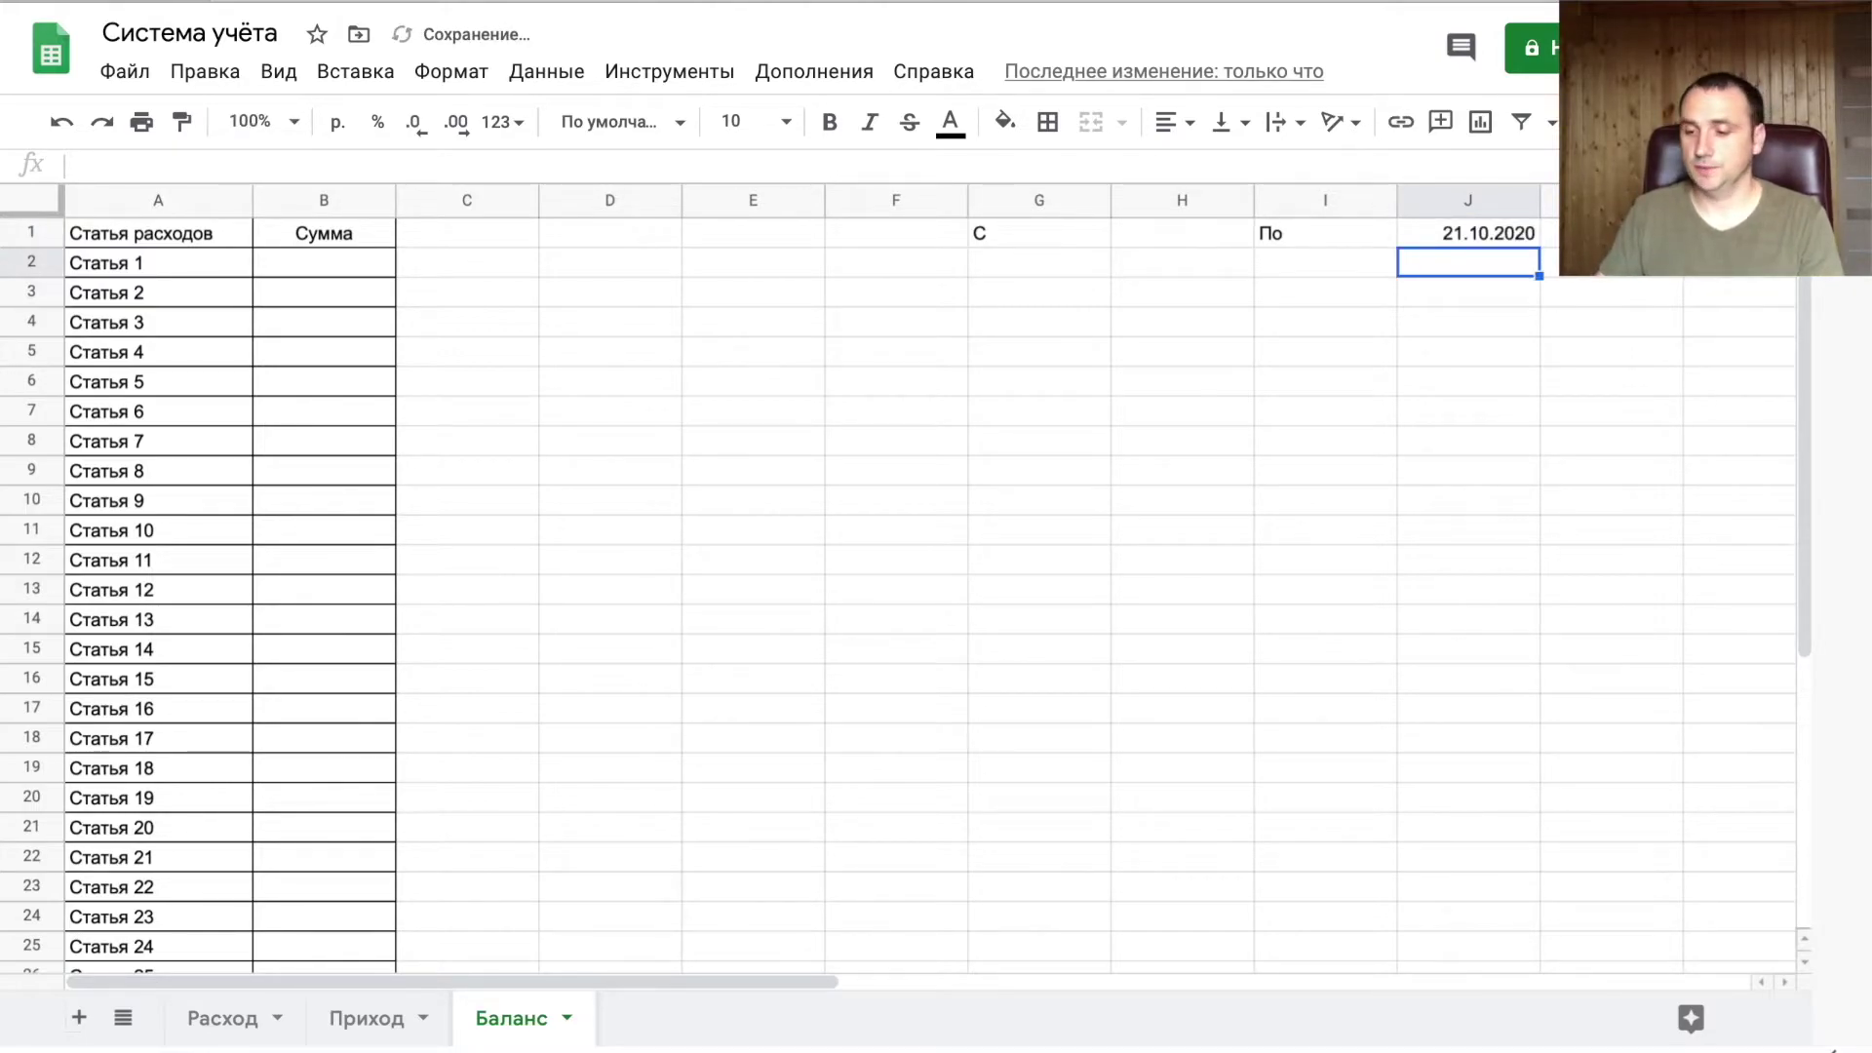
pyautogui.click(1609, 233)
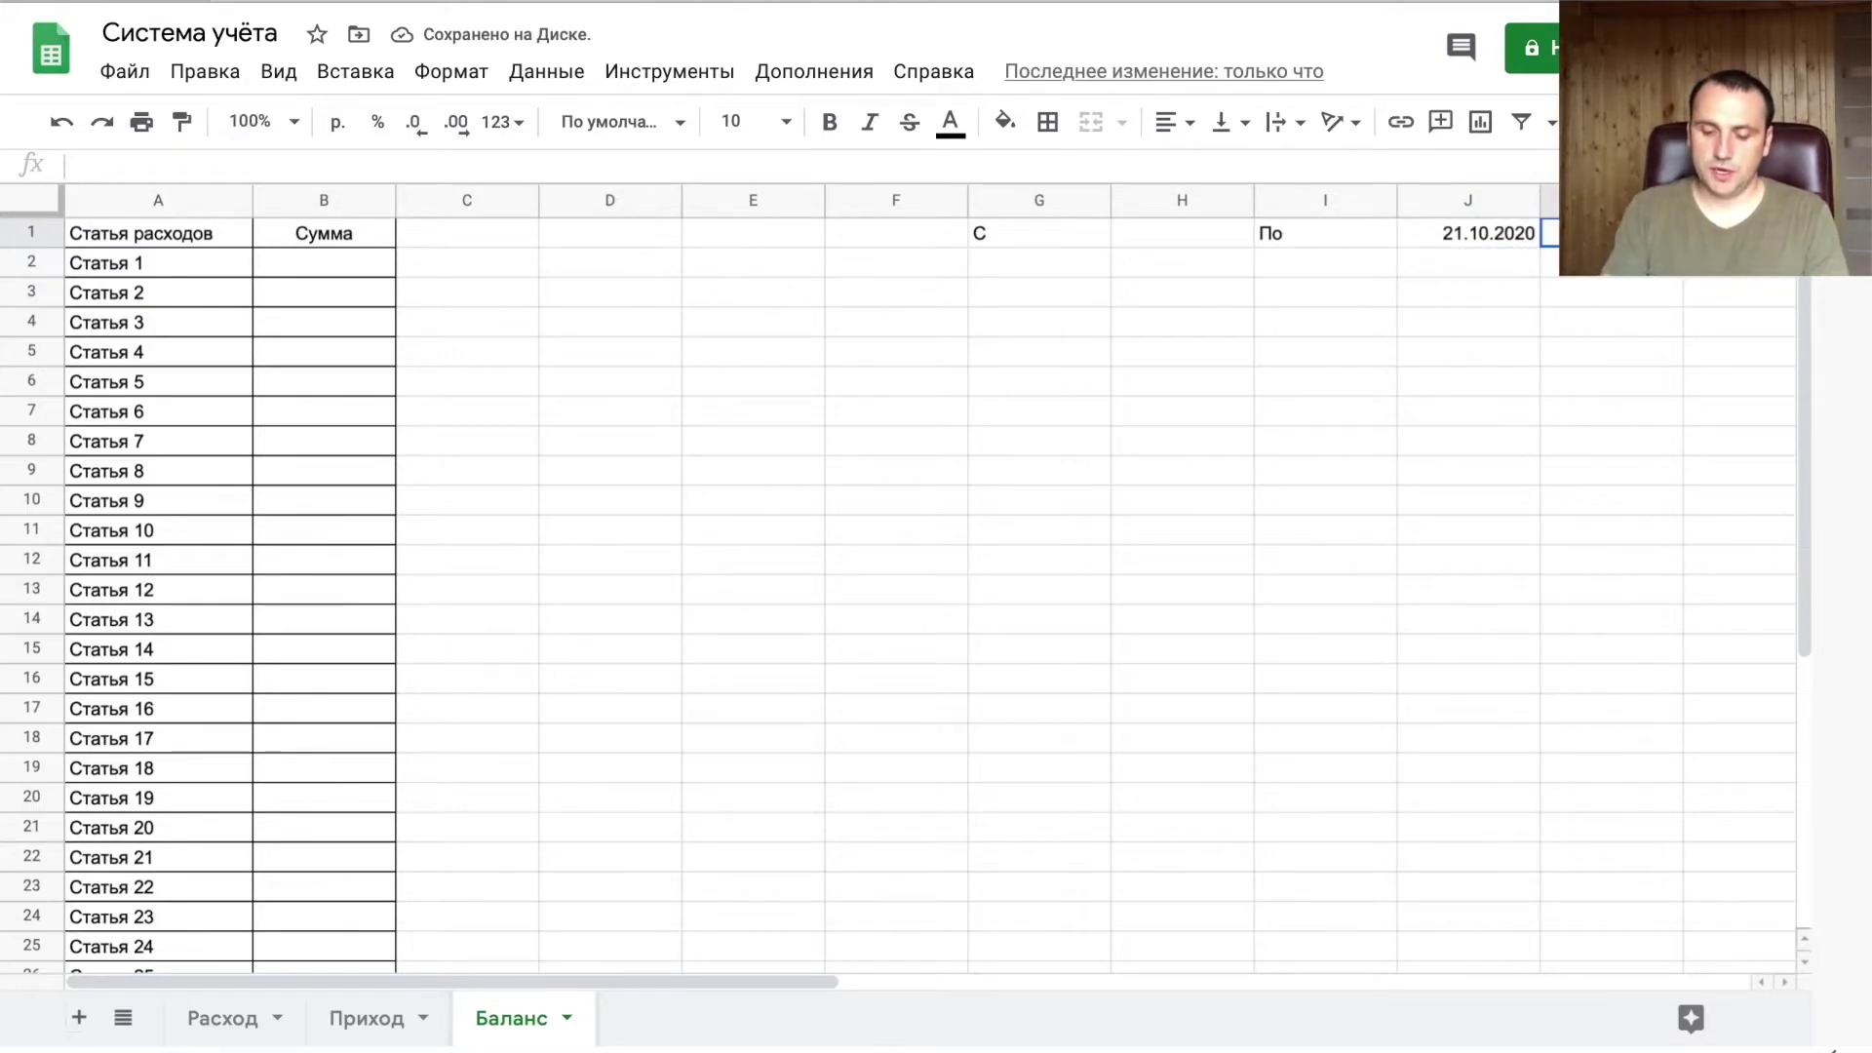
pyautogui.write('7')
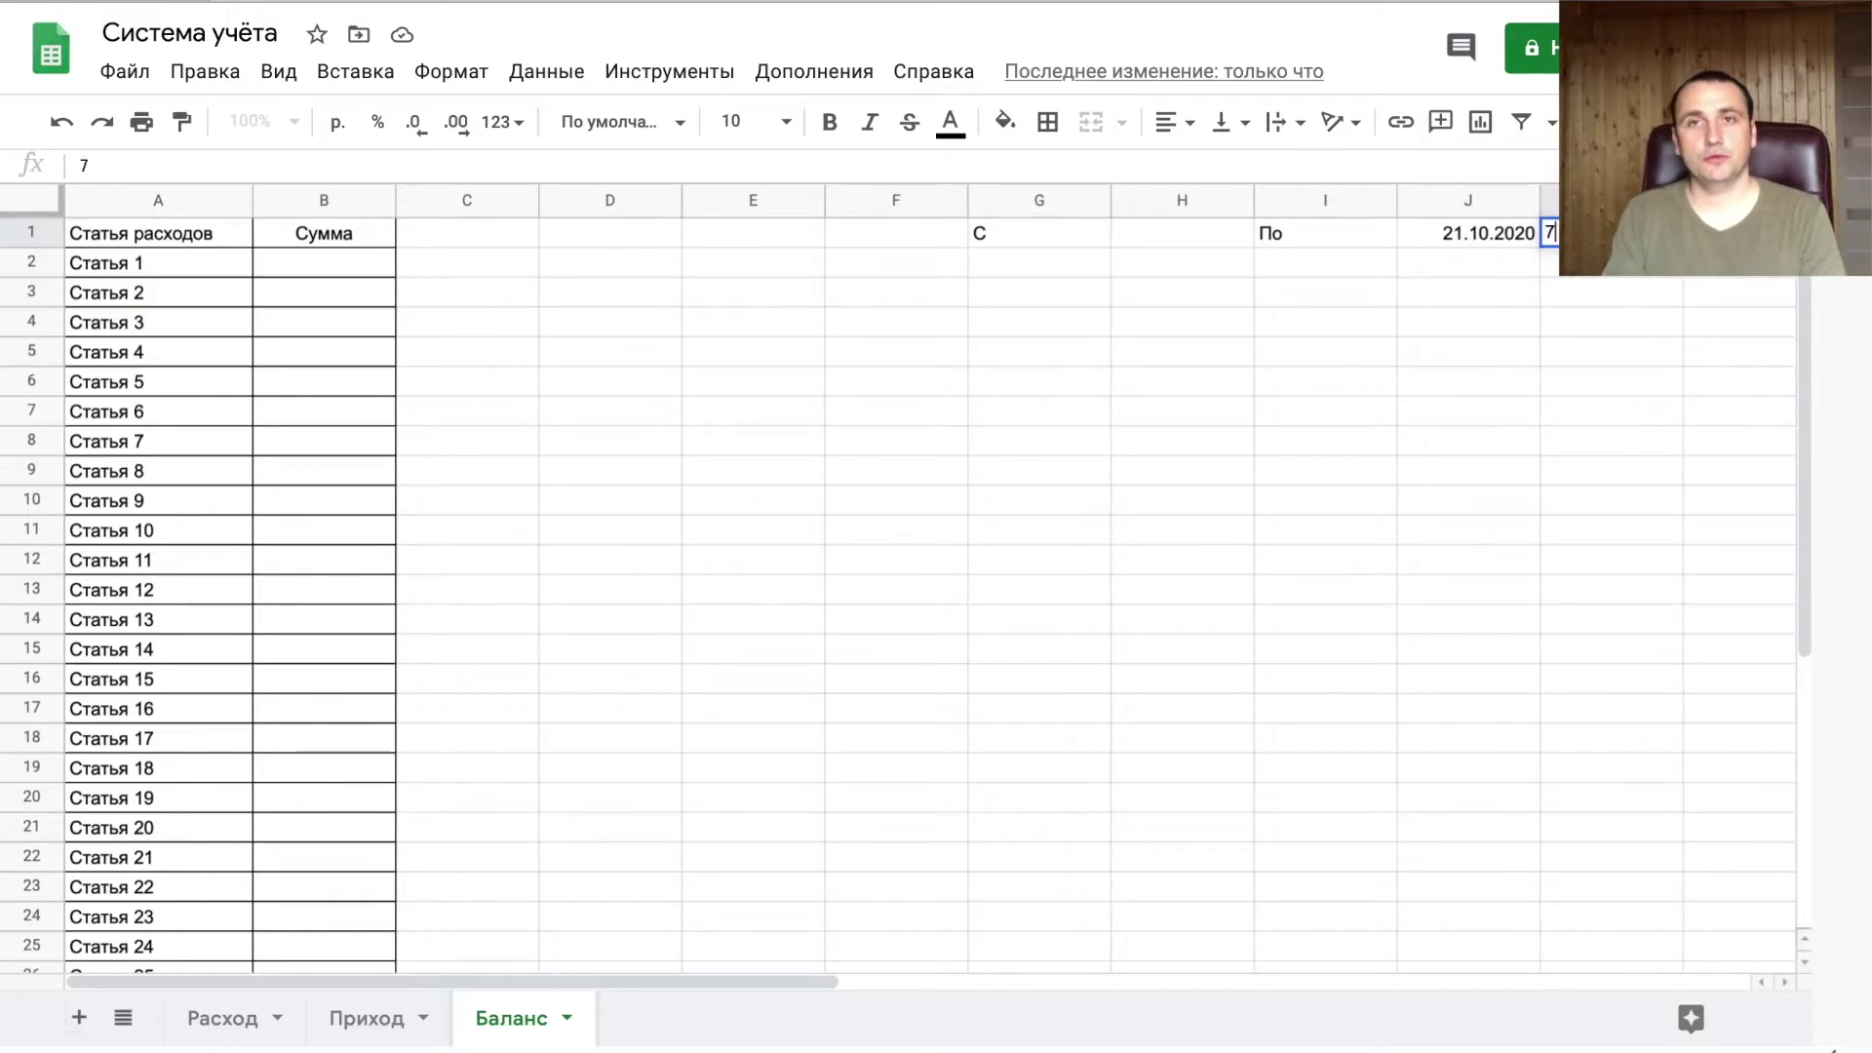
pyautogui.press('Return')
# - Enter =J1-K1 in H1 to compute the period start date
pyautogui.click(1325, 233)
pyautogui.click(1182, 233)
pyautogui.write('=')
pyautogui.press('Right')
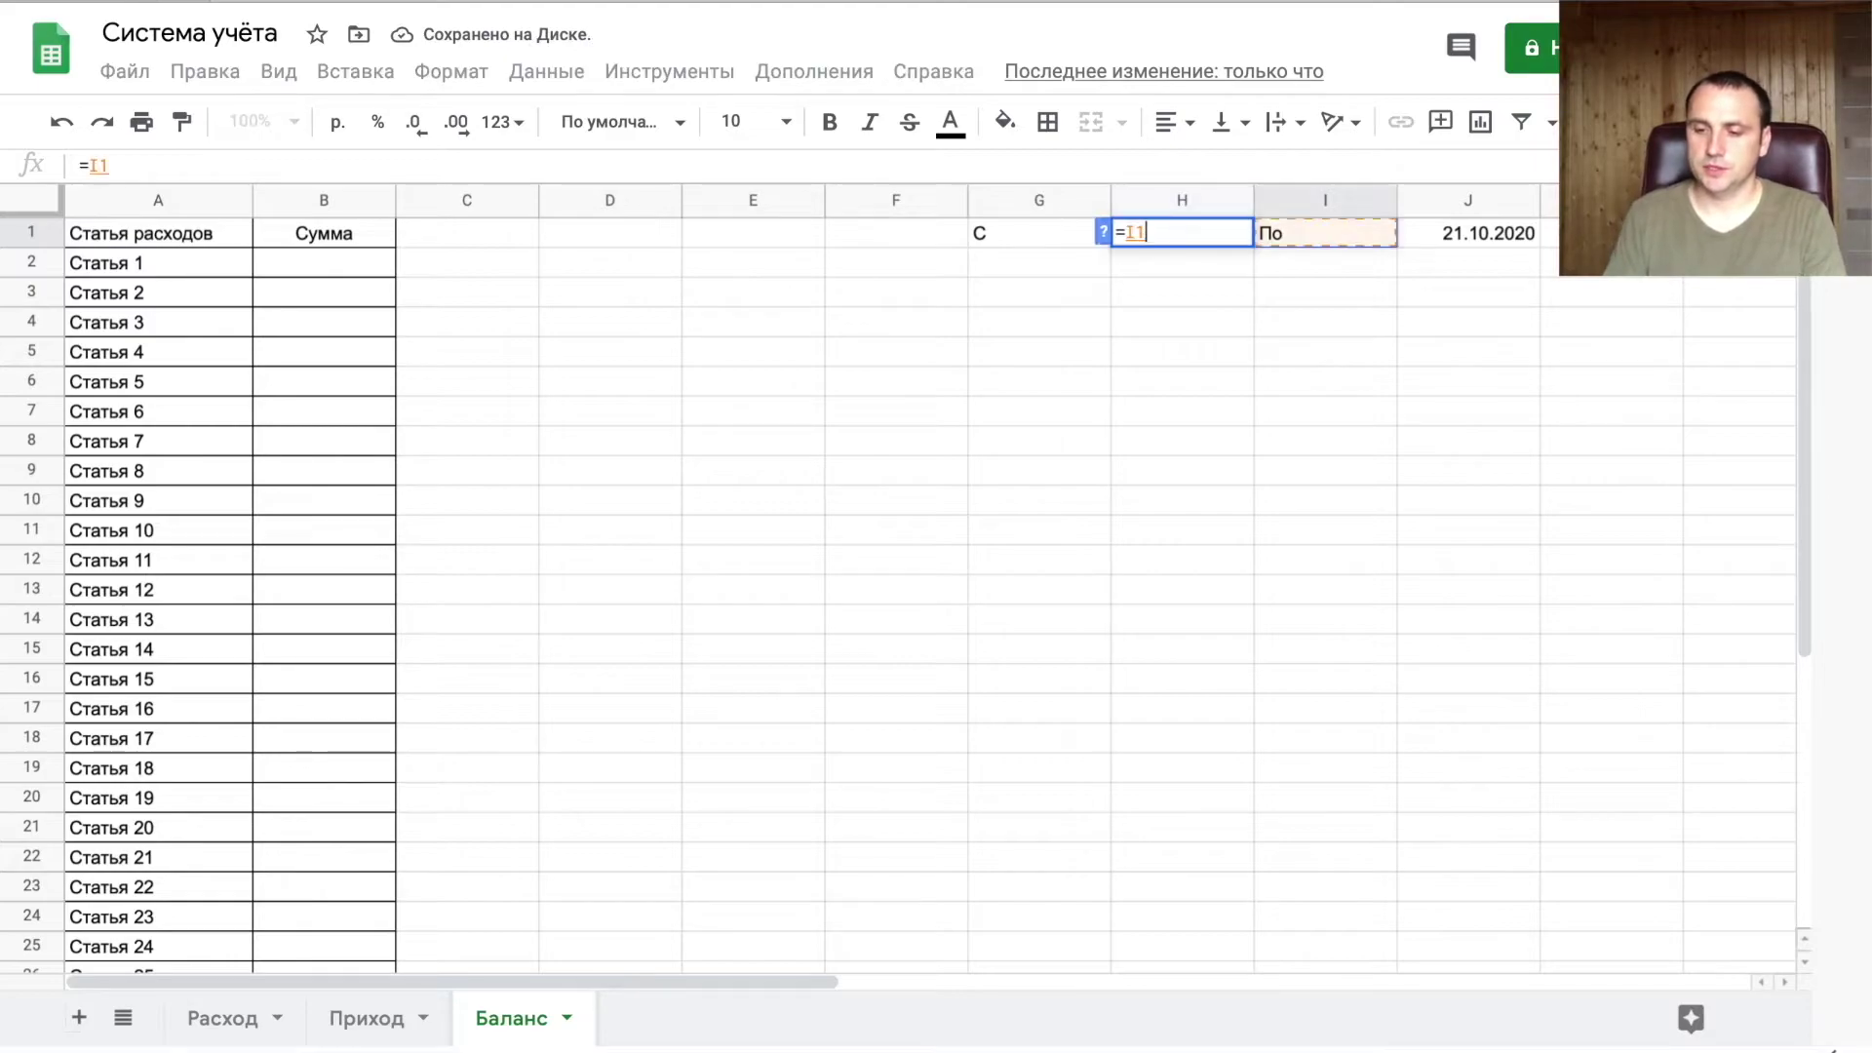
pyautogui.press('Right')
pyautogui.write('-')
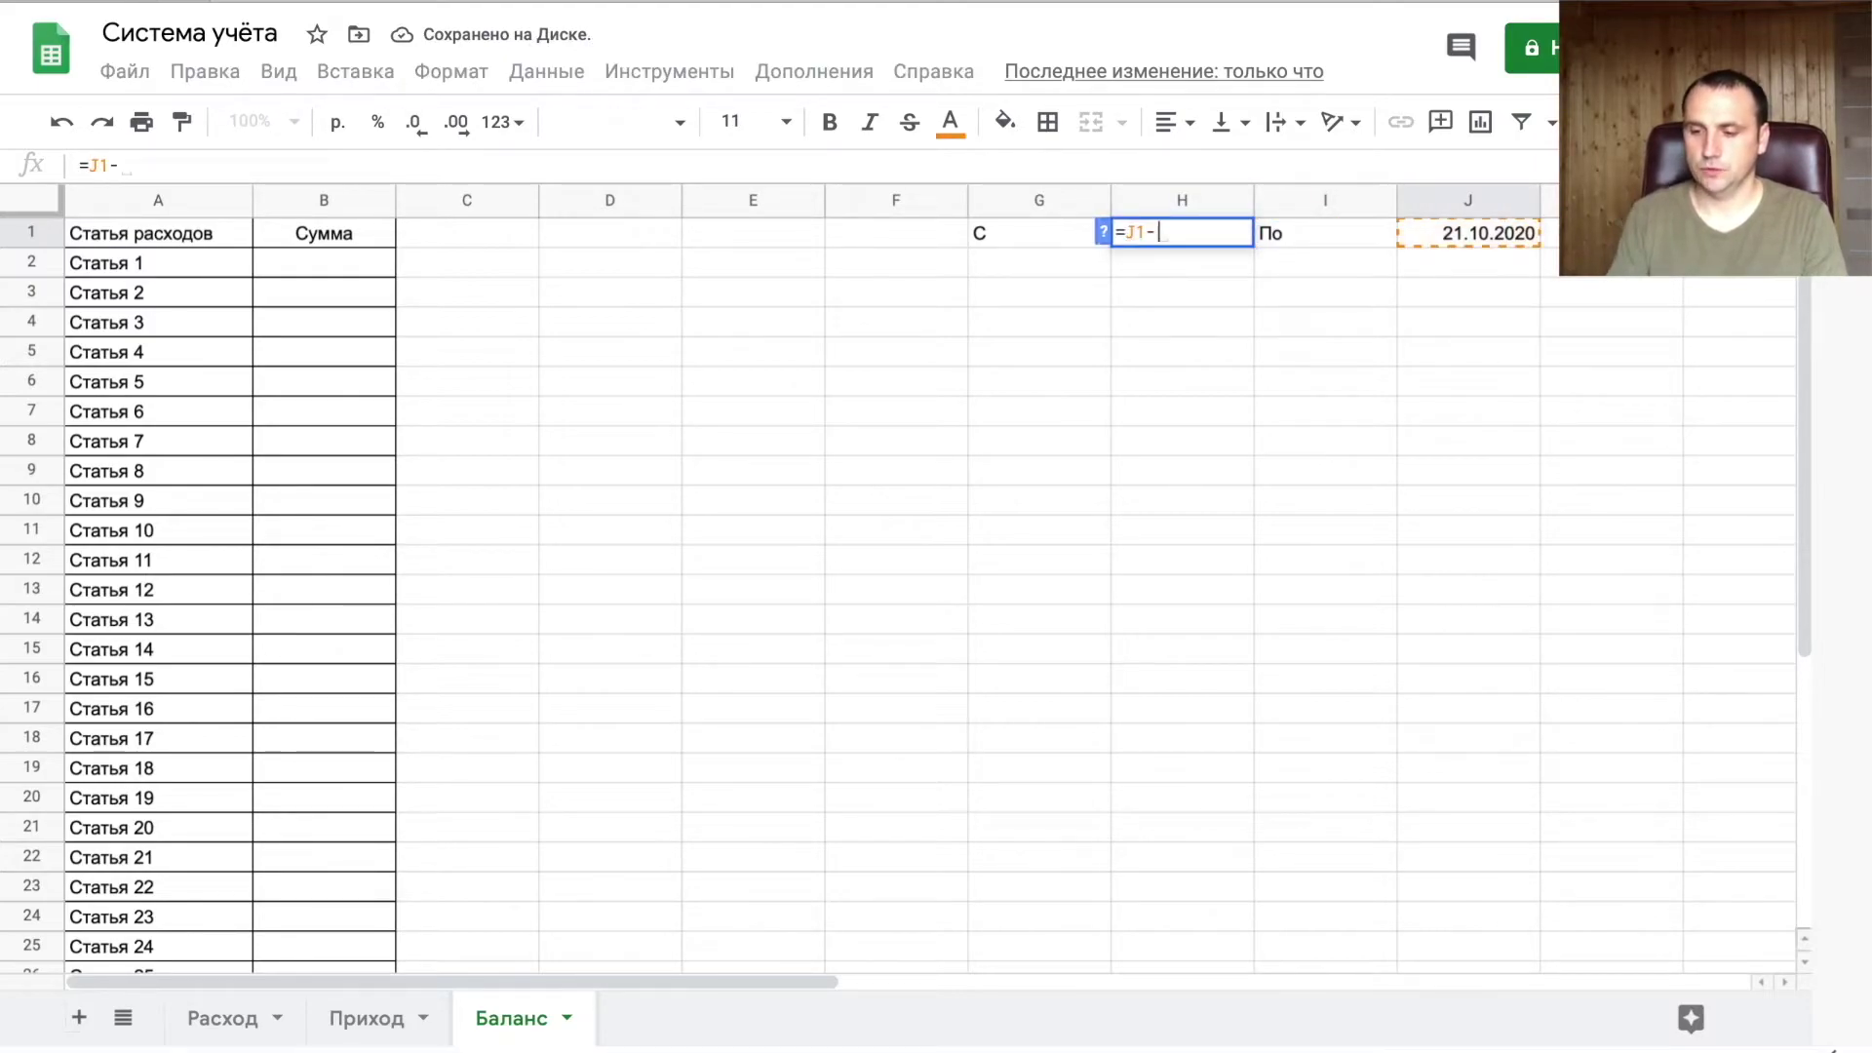
pyautogui.press('Right')
pyautogui.press('Right')
pyautogui.press('Right')
pyautogui.press('Return')
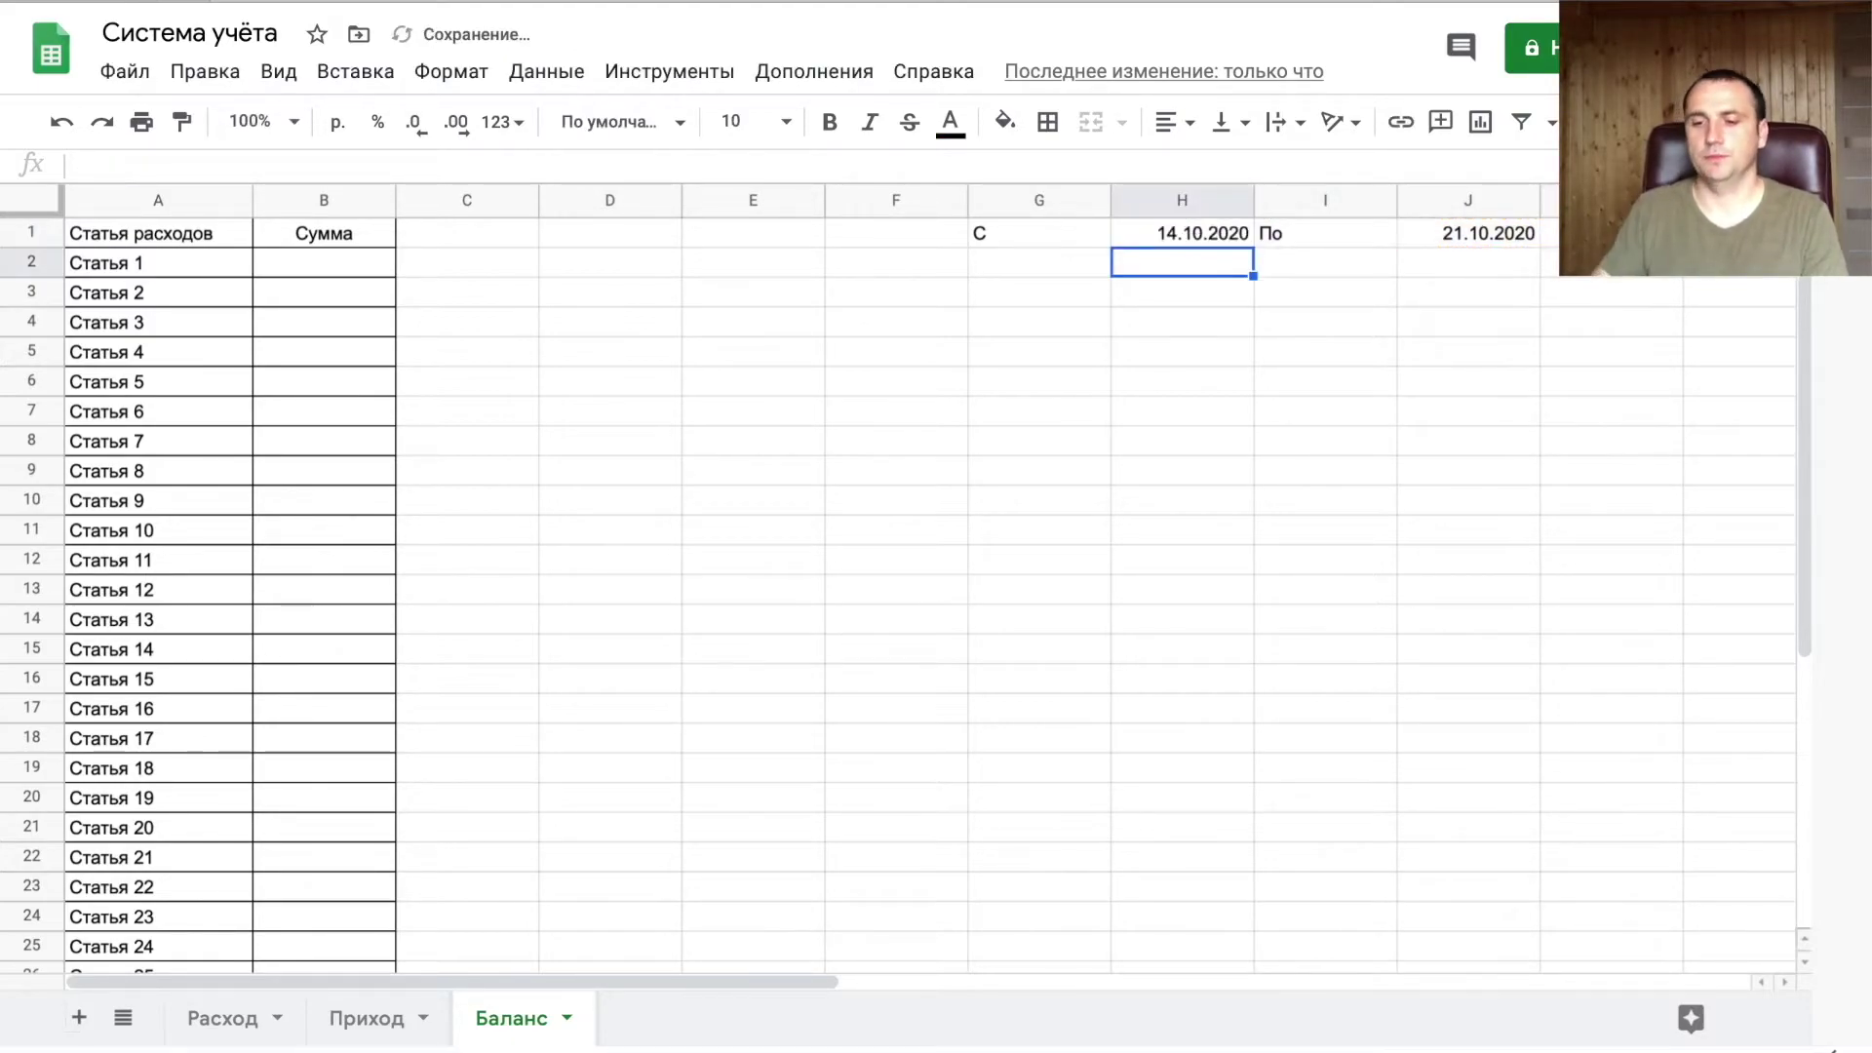
# - Change the period length in K1 to 31 days
pyautogui.click(1212, 243)
pyautogui.click(1611, 233)
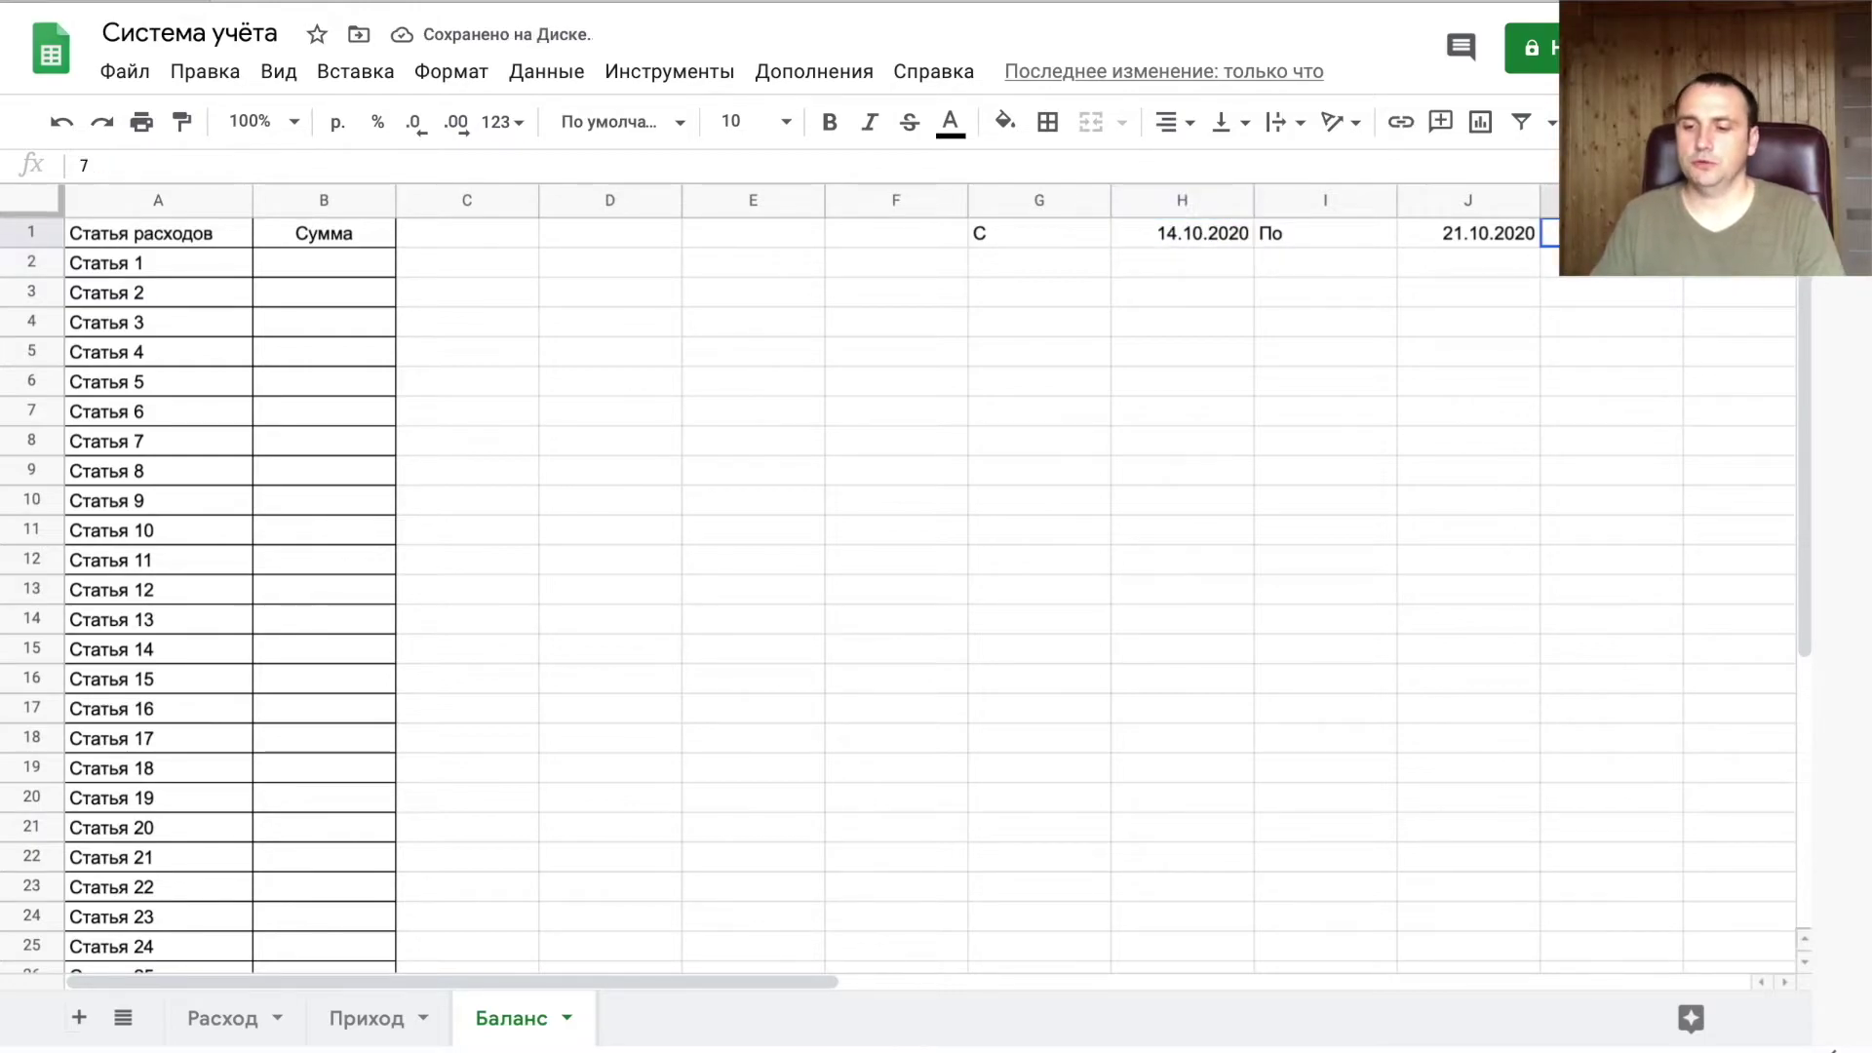
pyautogui.write('31')
pyautogui.click(1604, 322)
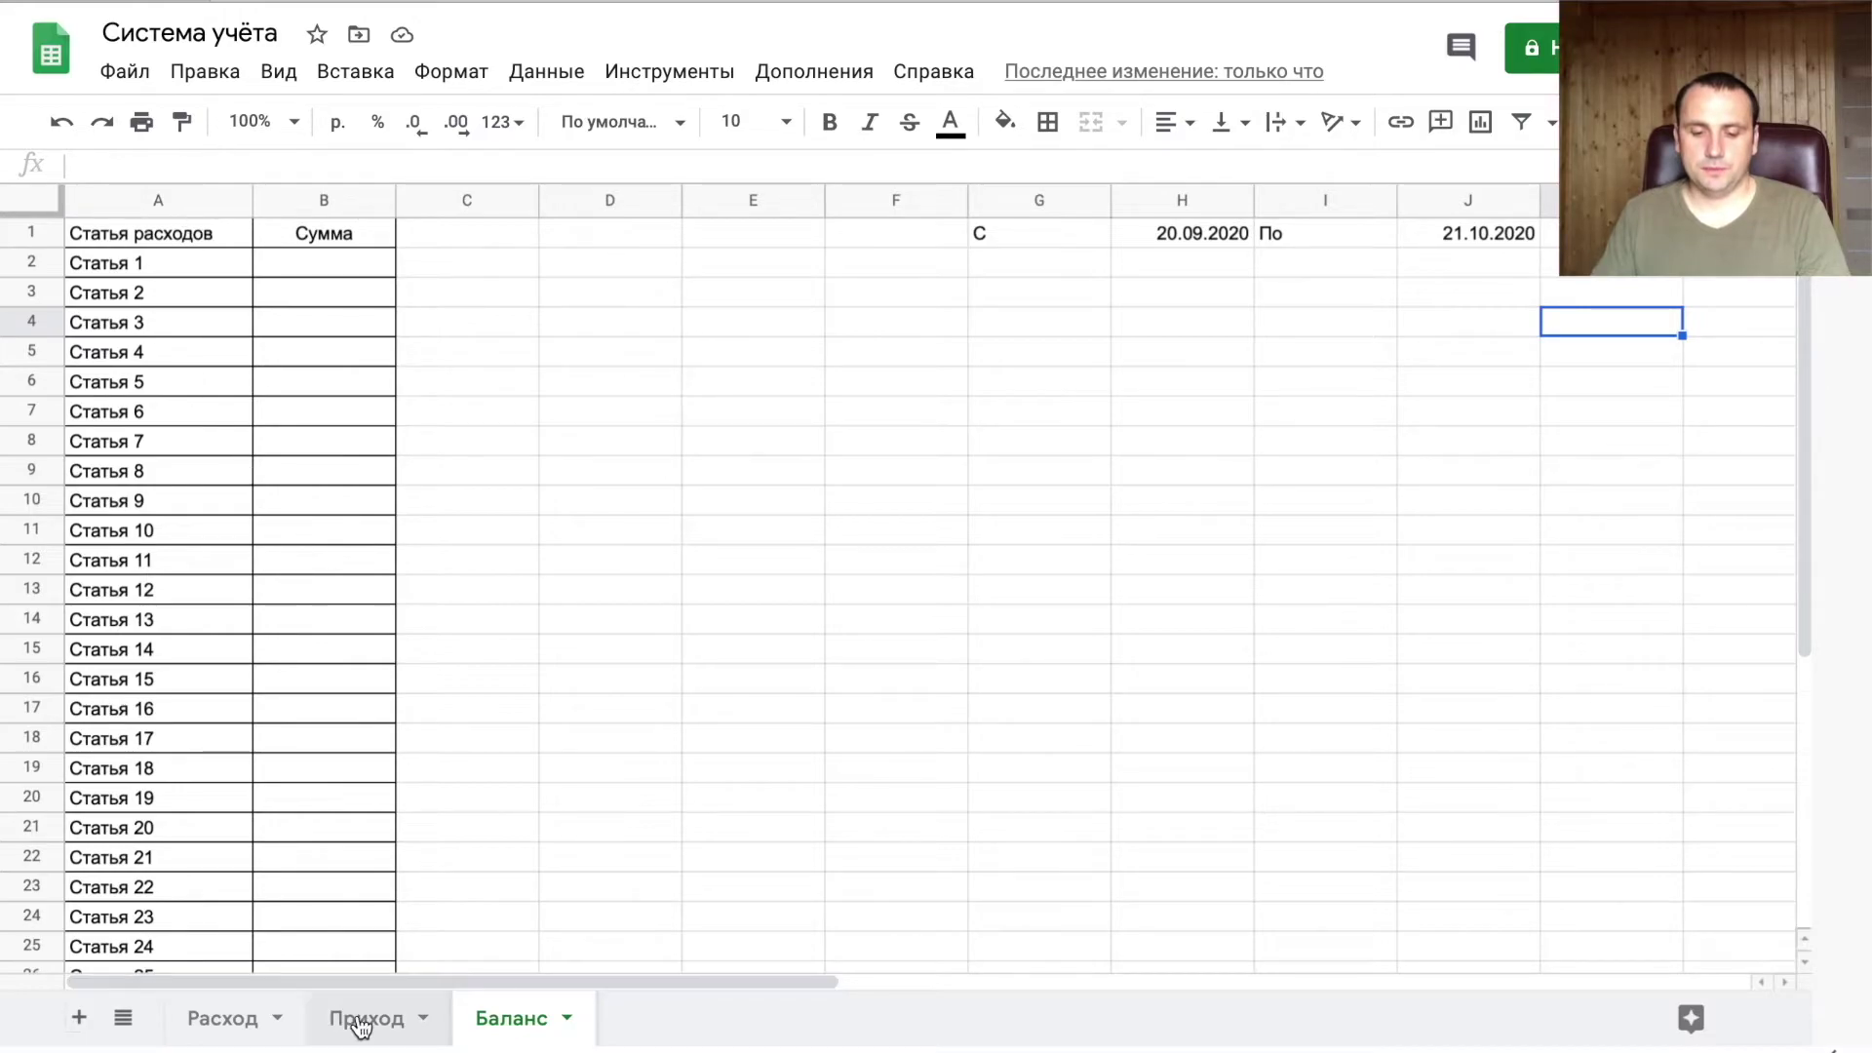
pyautogui.click(635, 234)
# - Enter headings Источник in D1 and Сумма in E1, and give D1:E3 all borders
pyautogui.write('Ичт')
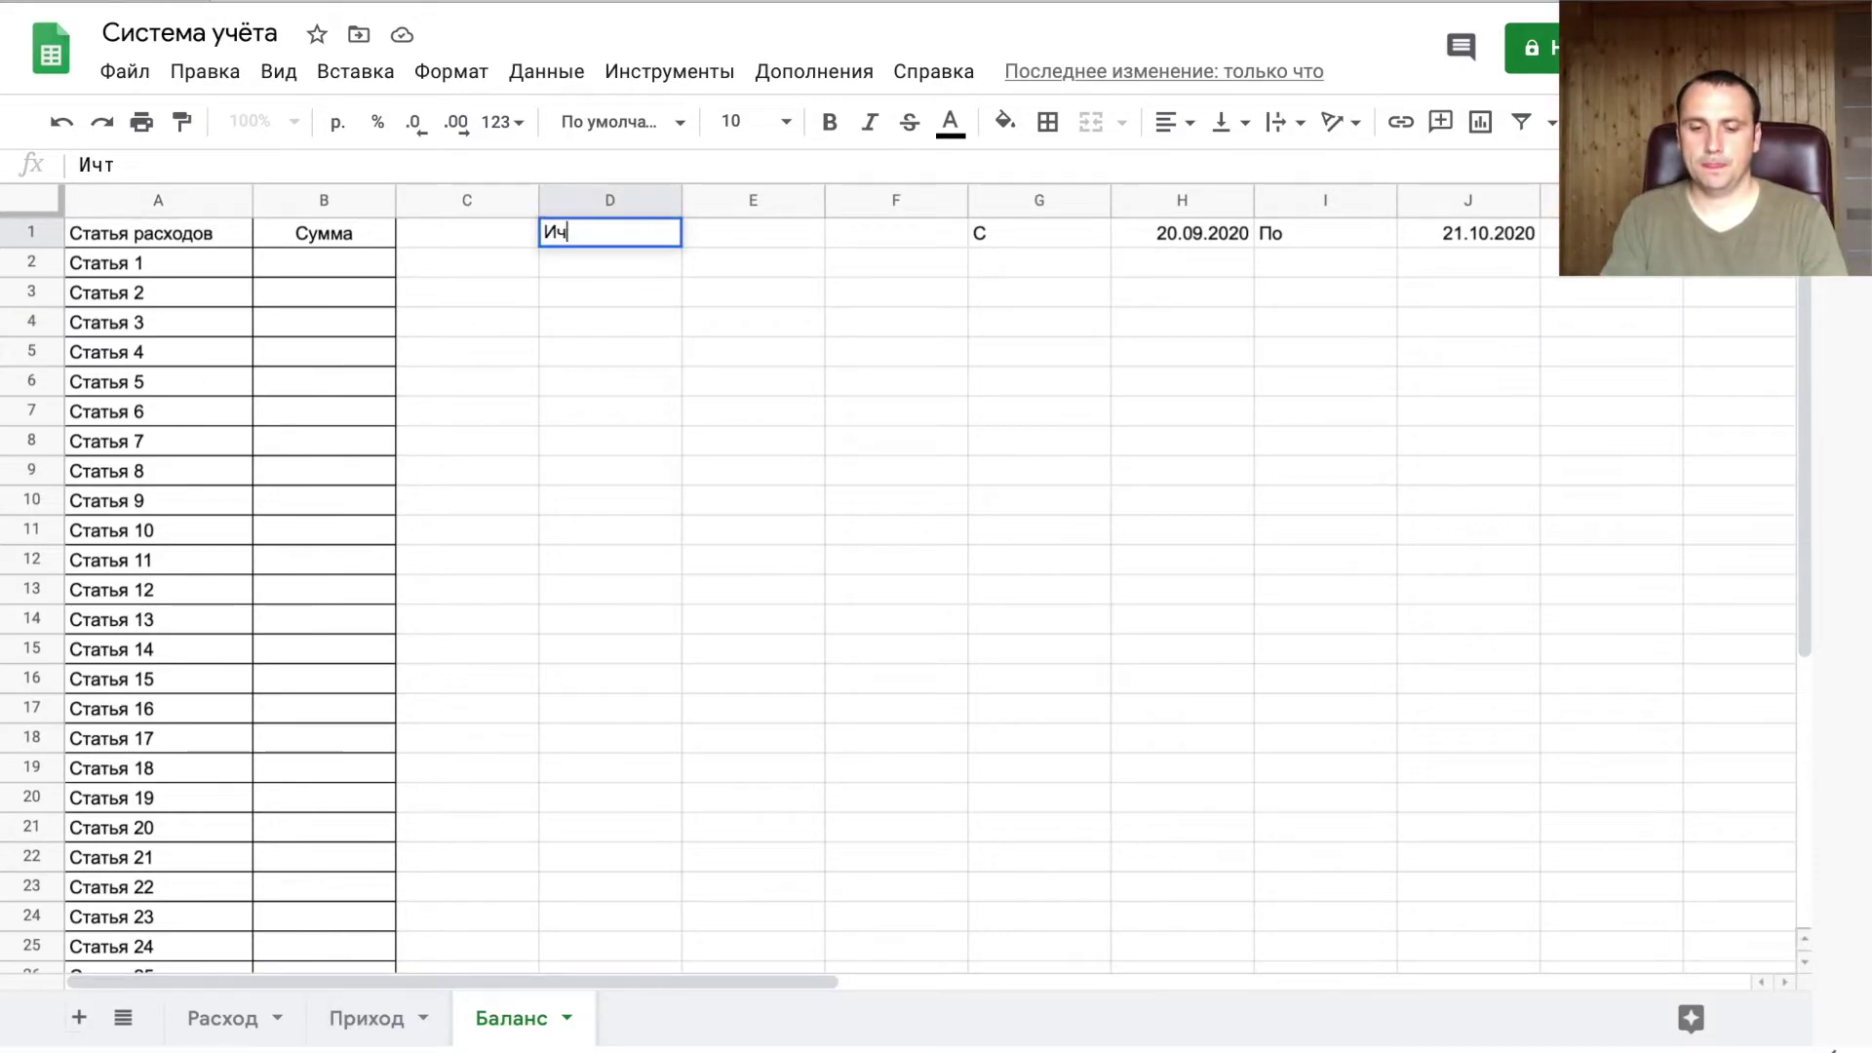
pyautogui.press('BackSpace')
pyautogui.press('BackSpace')
pyautogui.write('сточник')
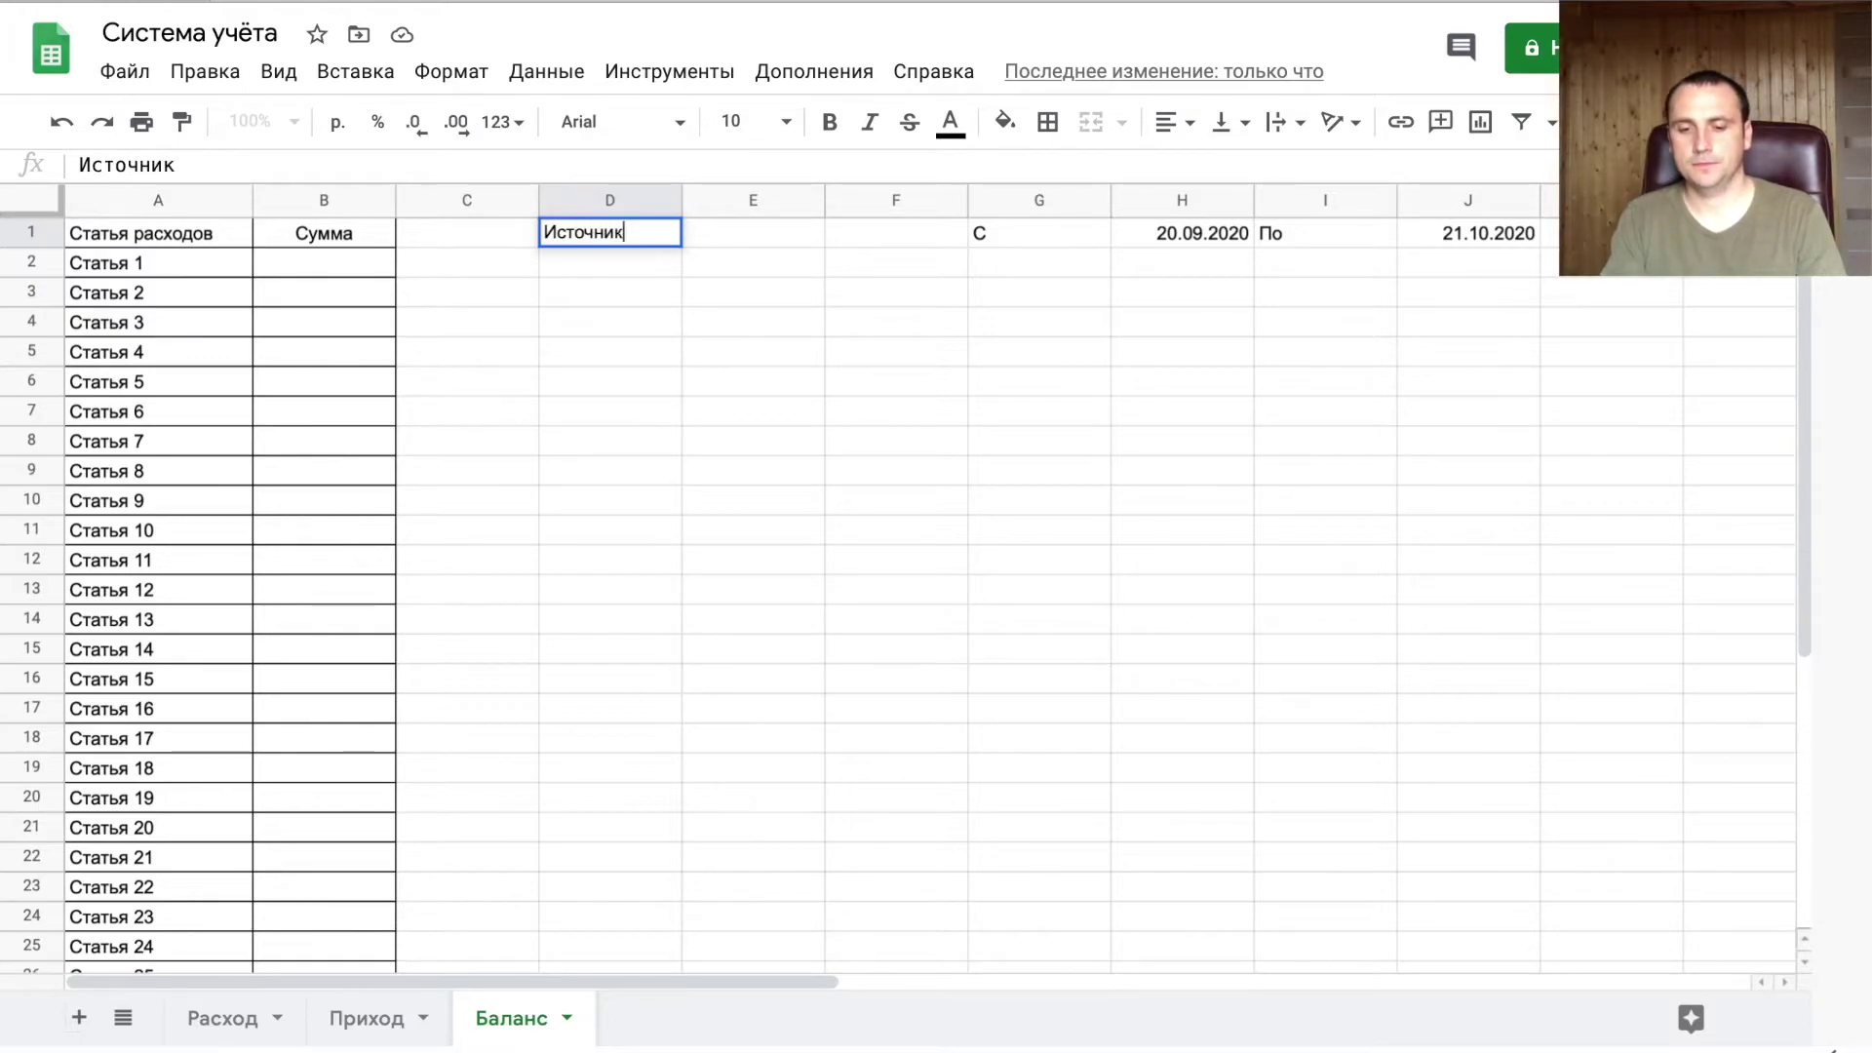
pyautogui.press('Tab')
pyautogui.write('Сумма')
pyautogui.press('Return')
pyautogui.moveTo(624, 236); pyautogui.dragTo(741, 292)
pyautogui.click(1047, 121)
pyautogui.click(1060, 177)
# - Fill D2:D3 with references to Приход A2 onward (Наличные, Безналичные)
pyautogui.click(661, 255)
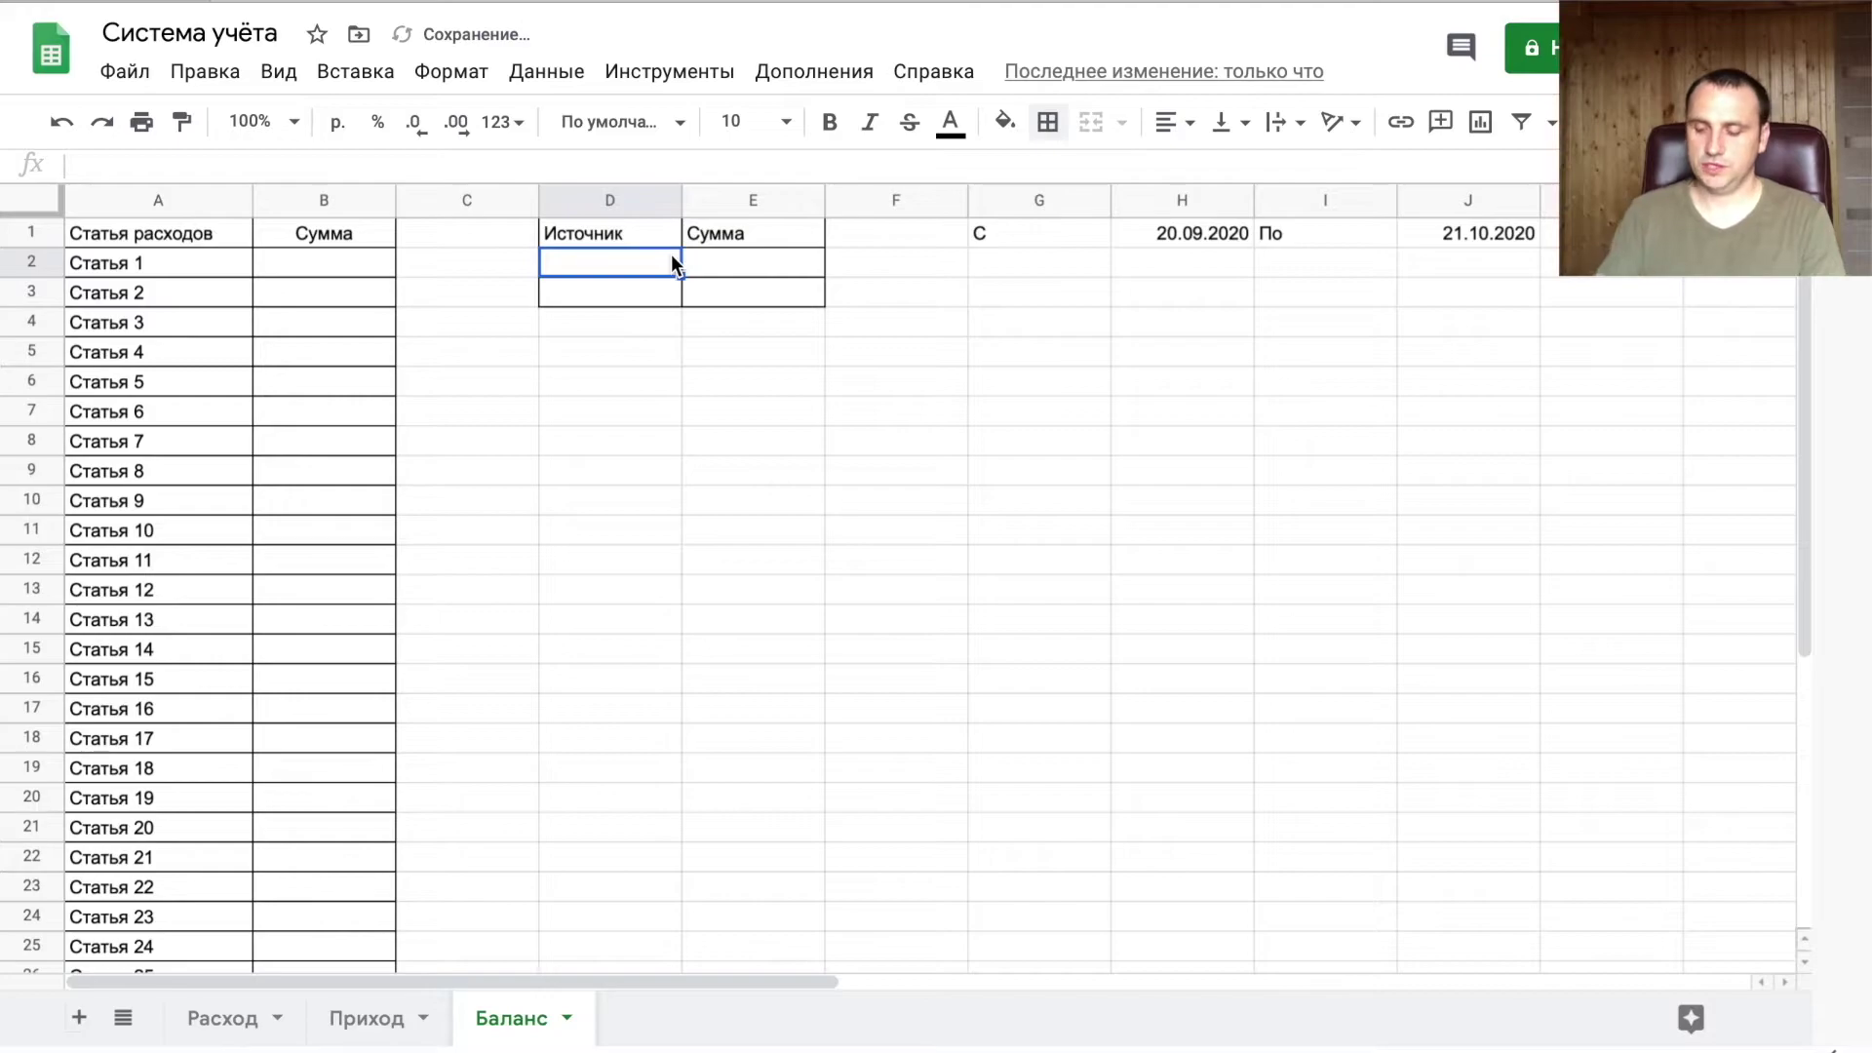
pyautogui.write('=')
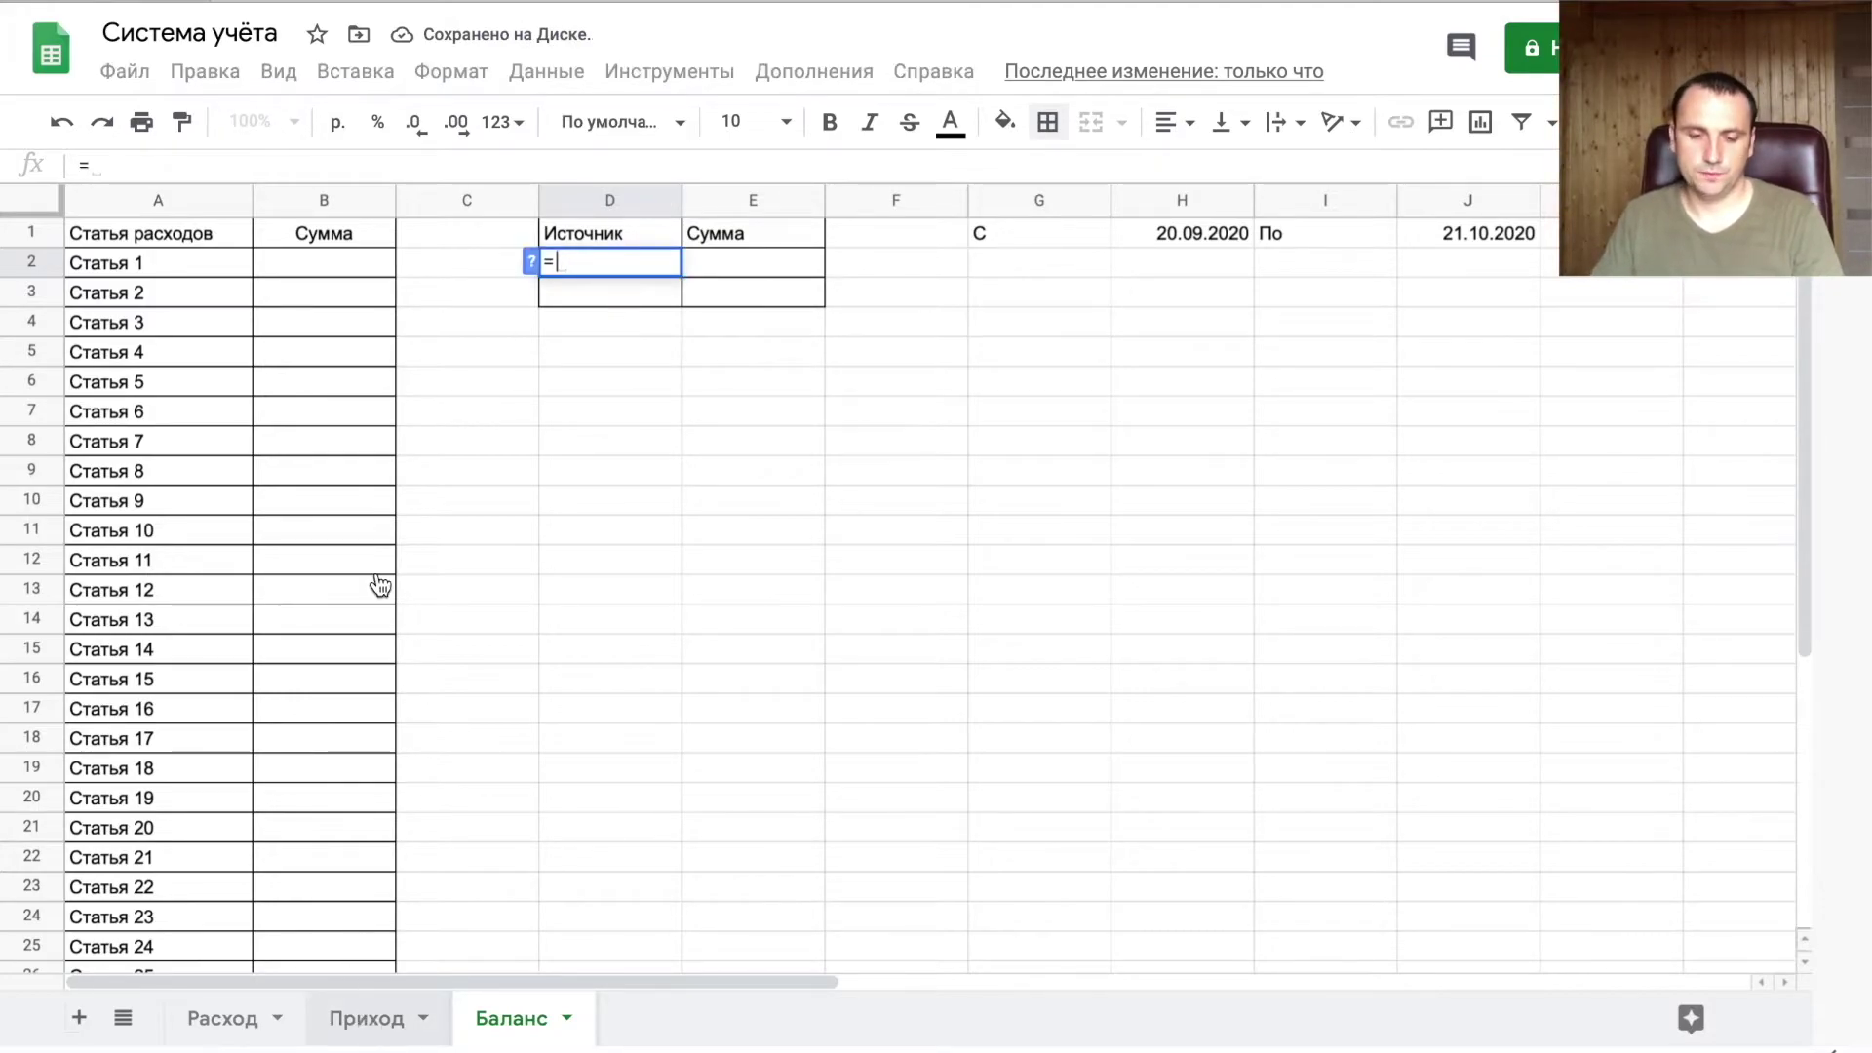
pyautogui.click(365, 1017)
pyautogui.click(271, 266)
pyautogui.press('Return')
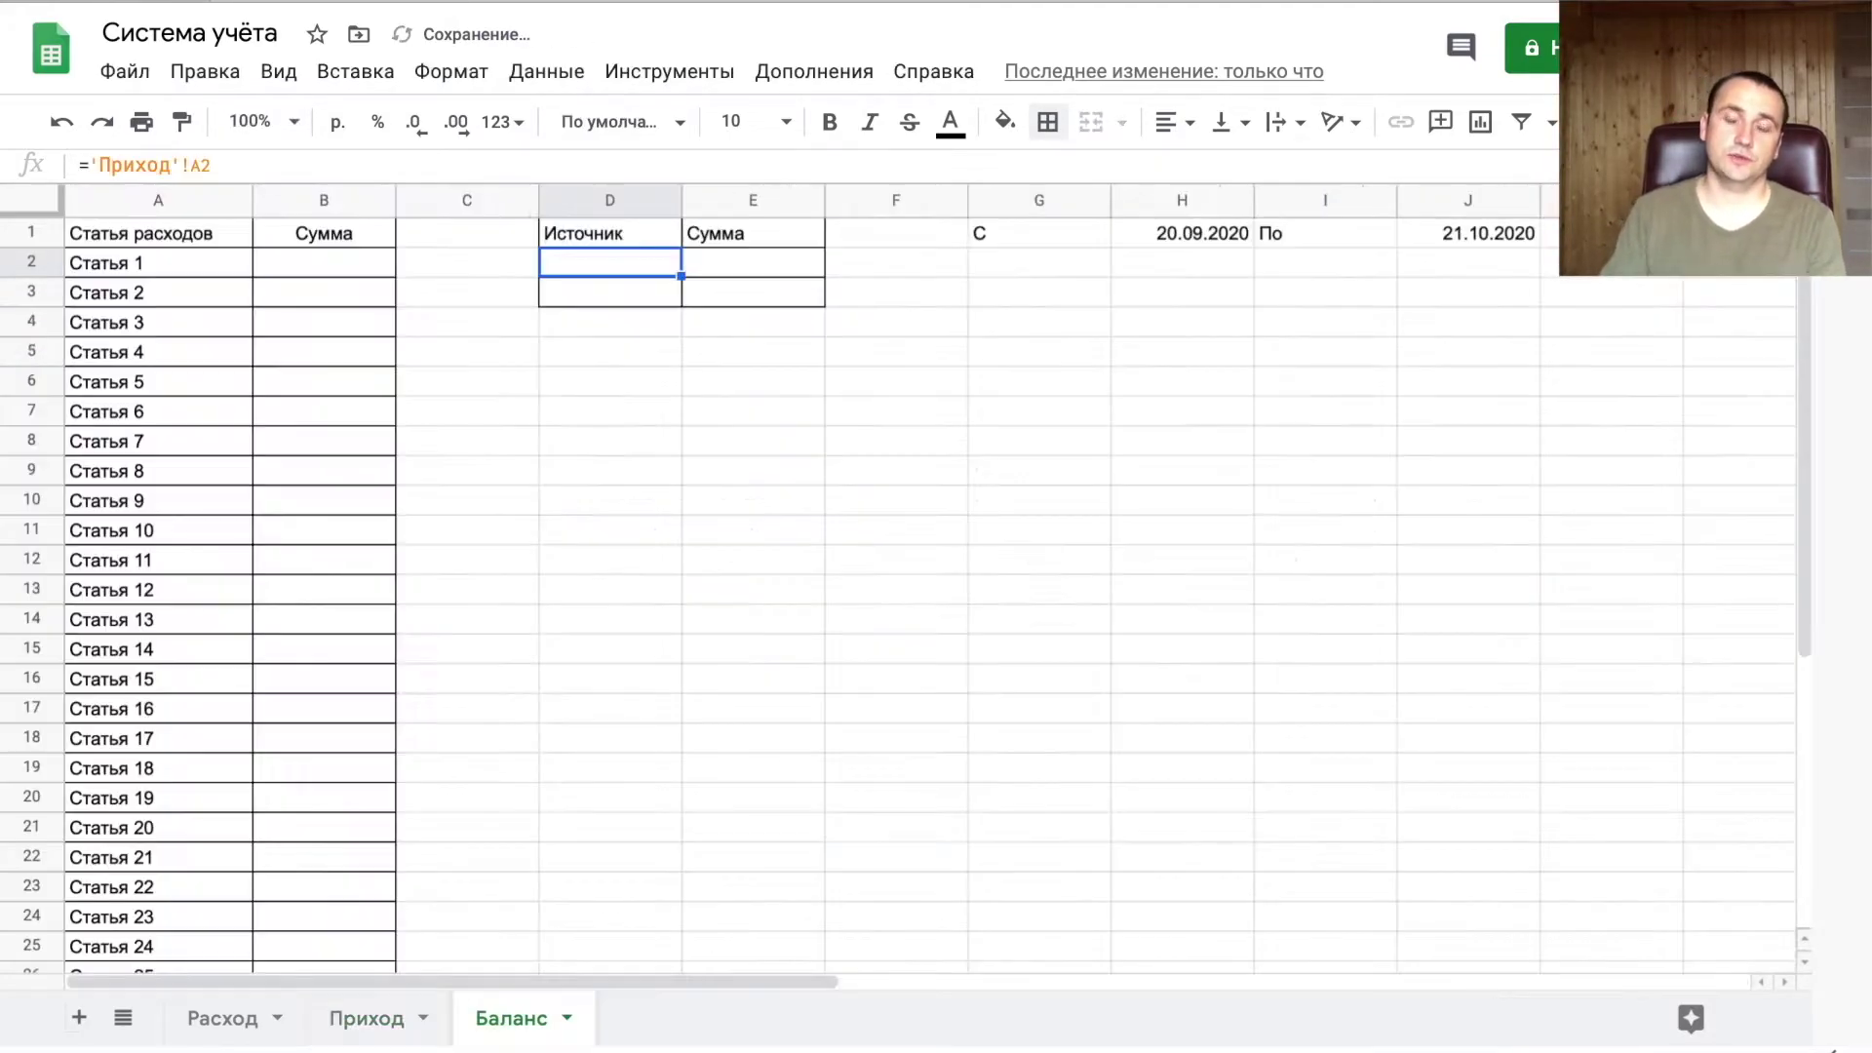
pyautogui.moveTo(679, 277); pyautogui.dragTo(671, 292)
# - Centre the Сумма heading in E1
pyautogui.click(784, 256)
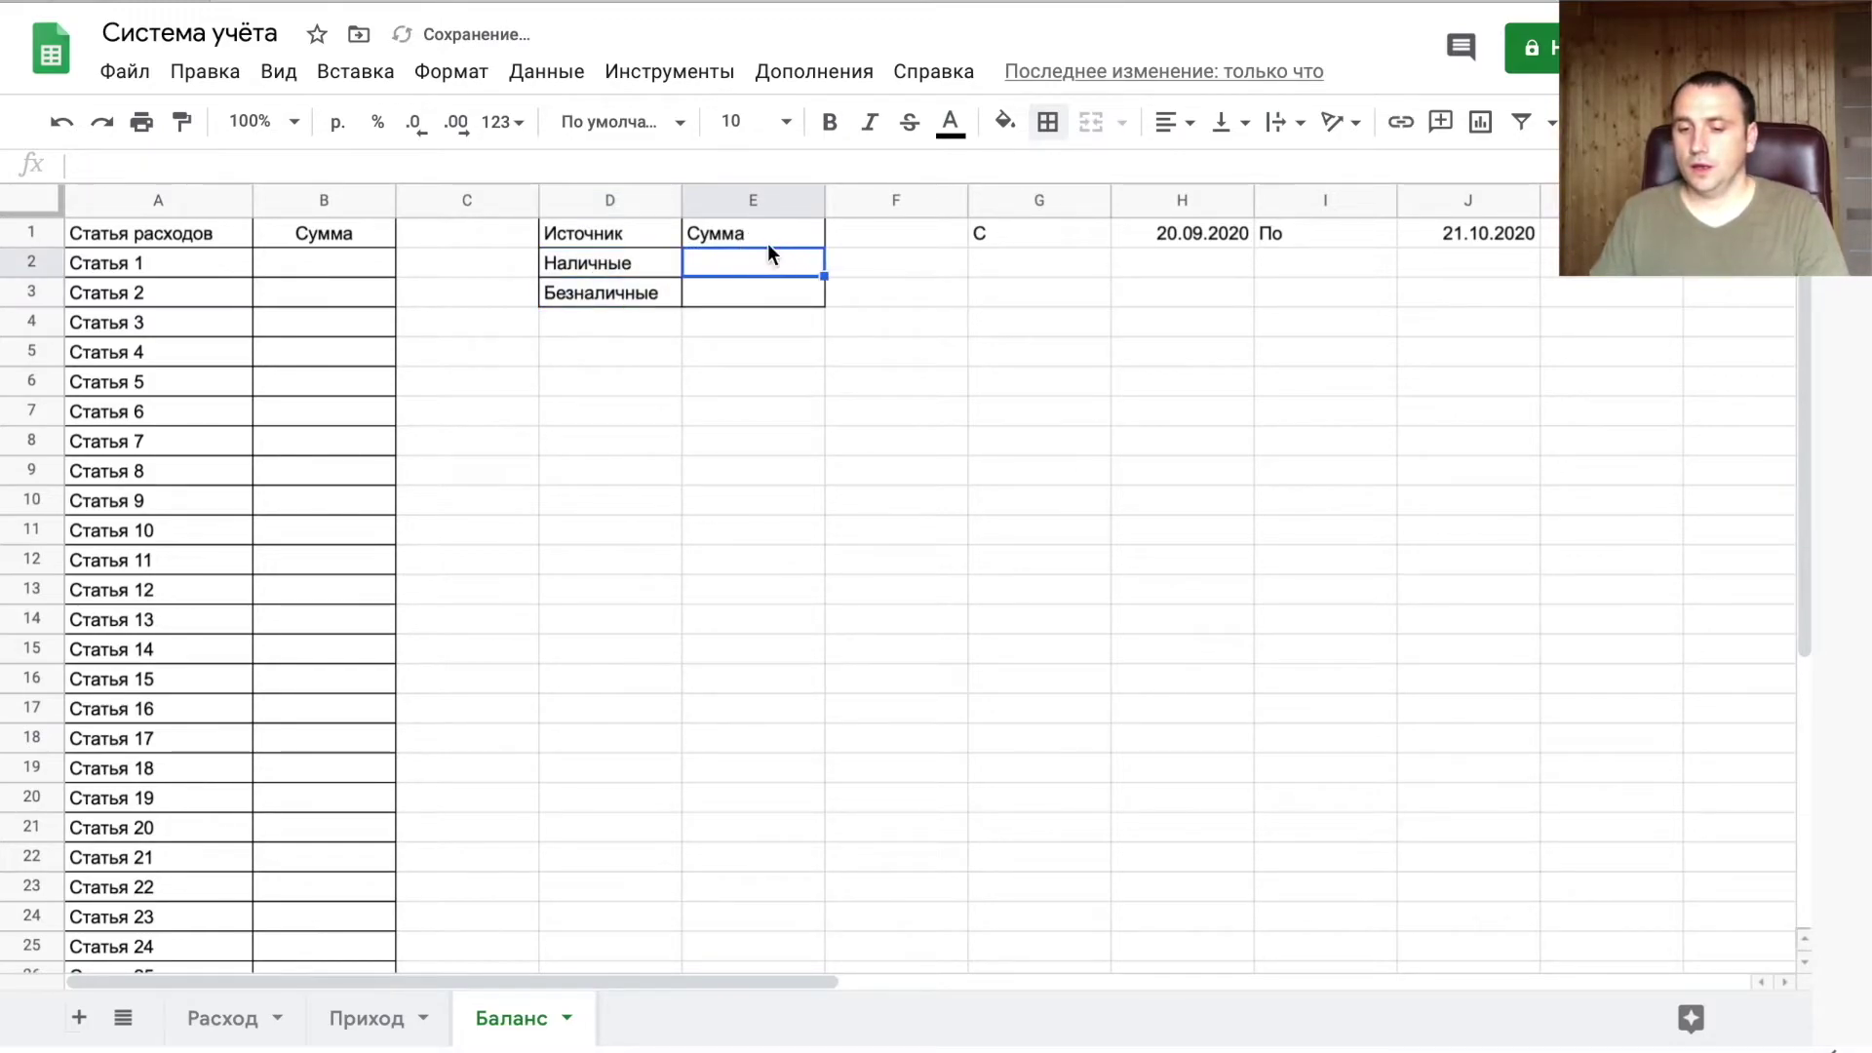
pyautogui.click(763, 240)
pyautogui.click(1174, 121)
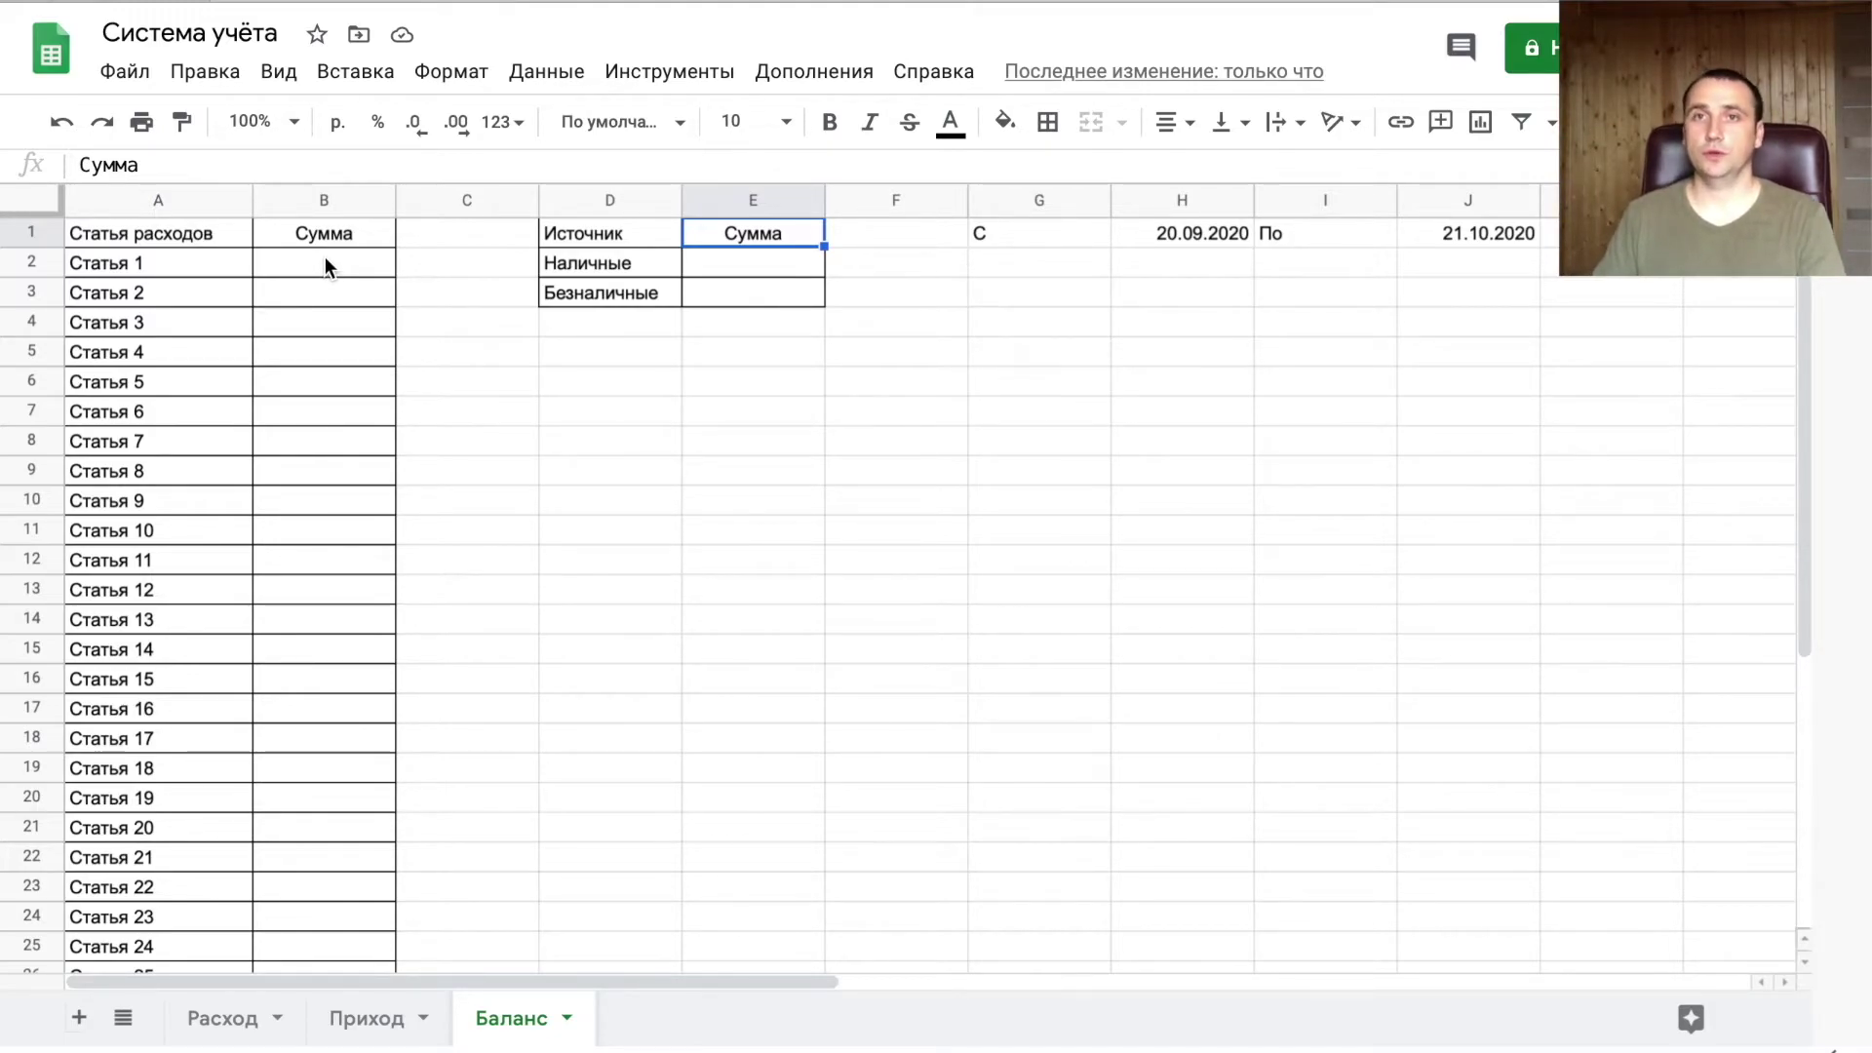
pyautogui.click(327, 261)
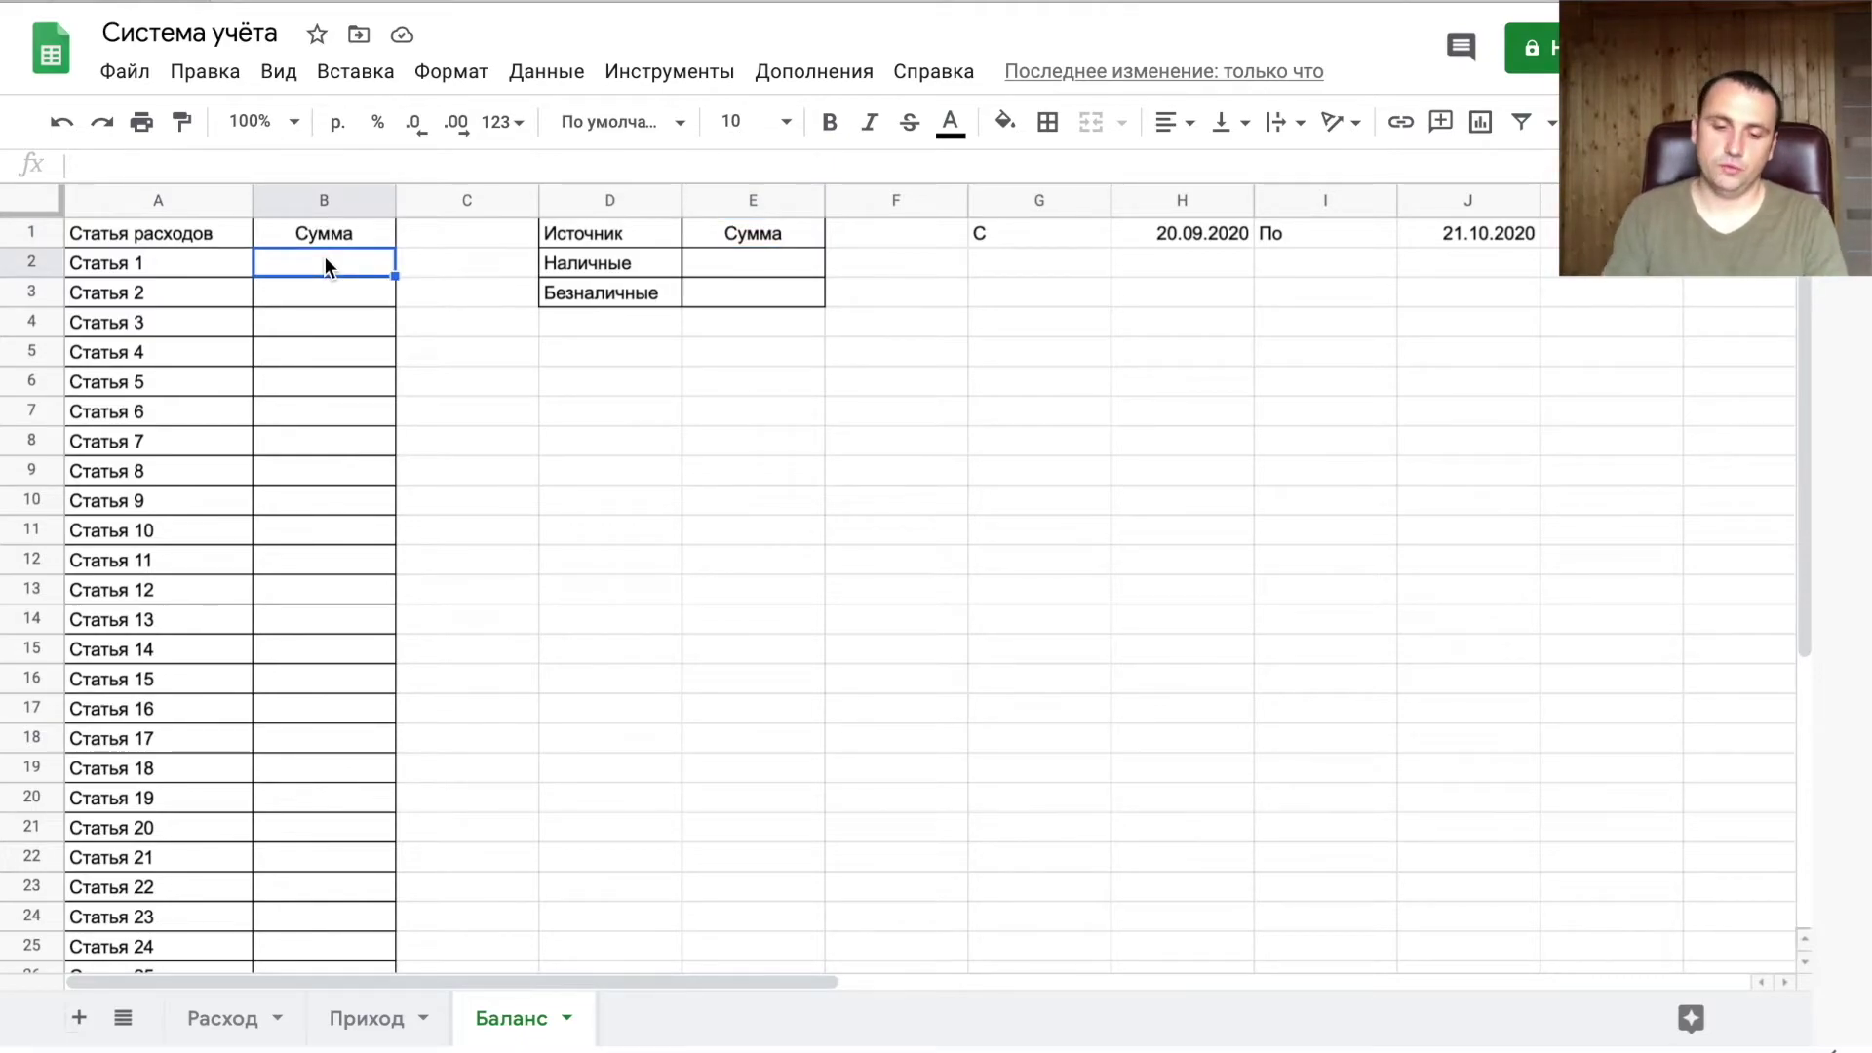
# - Start B2 with =сумм(смещ( anchored on the absolute reference 'Расход'!$A$1
pyautogui.write('=')
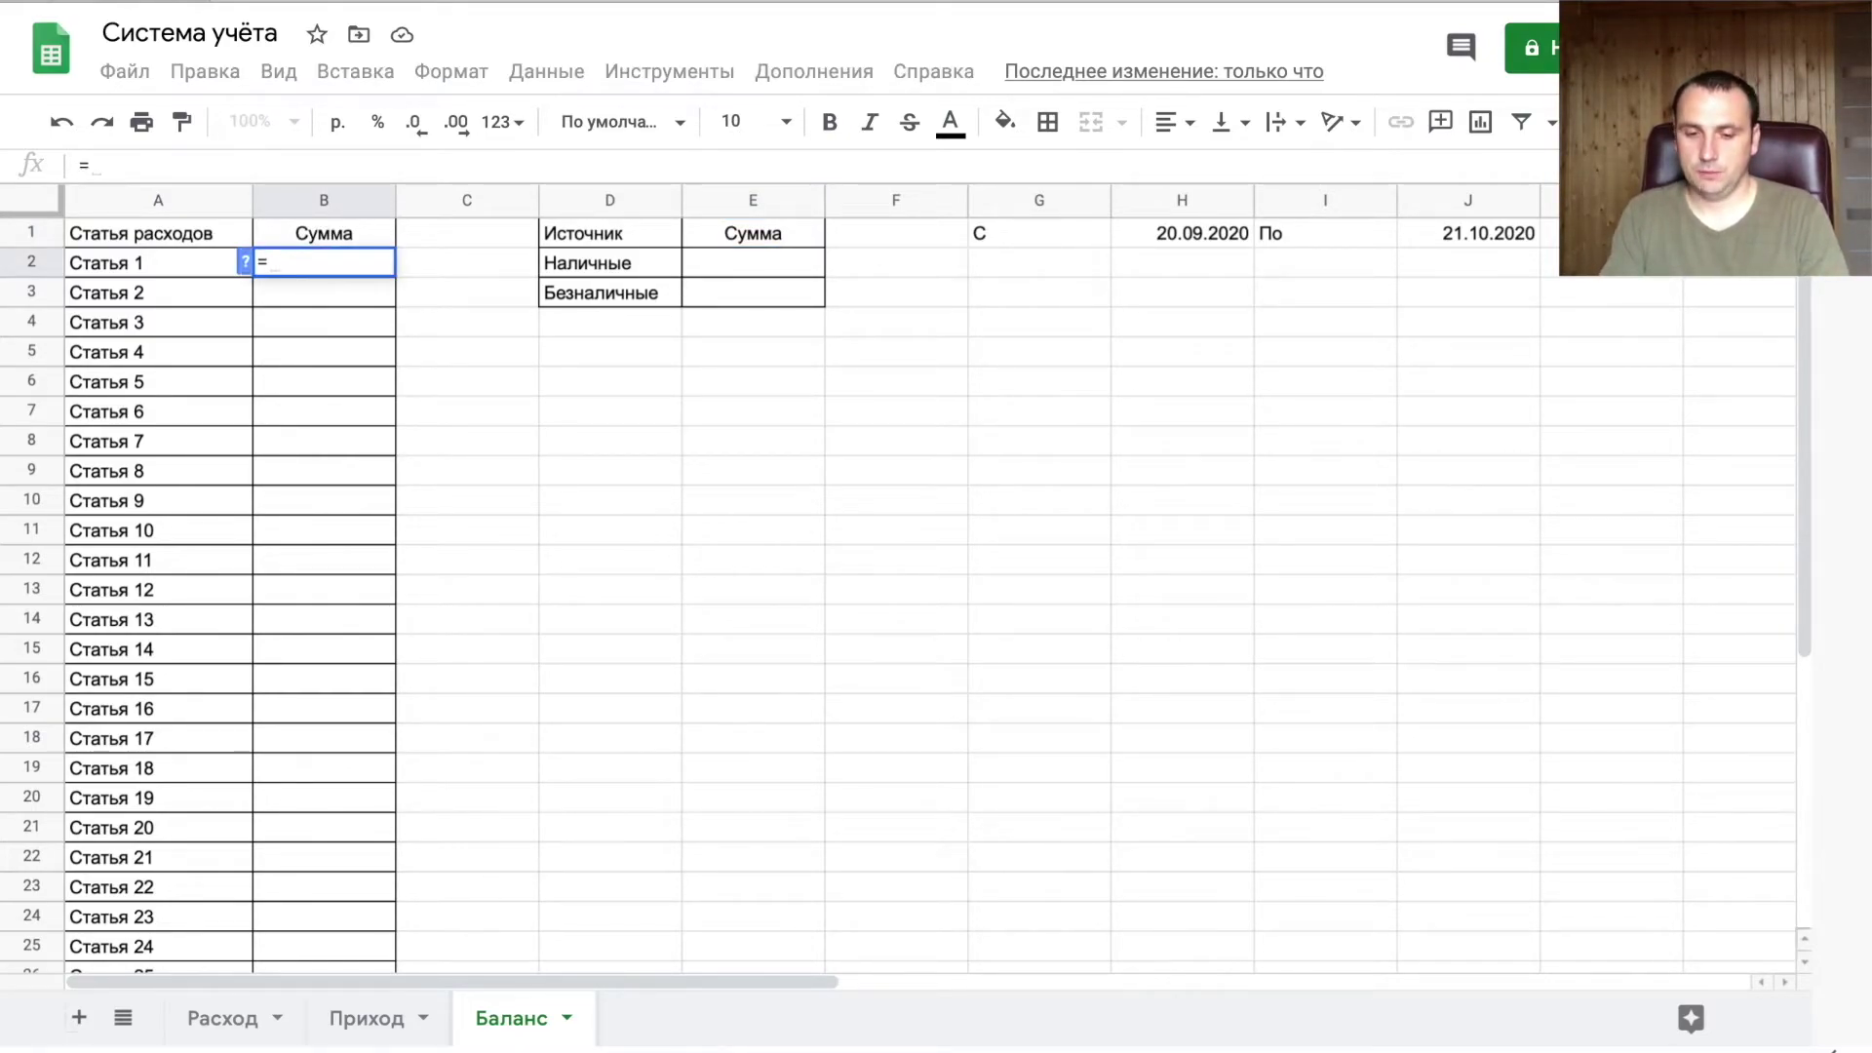
pyautogui.write('сумм(смещ')
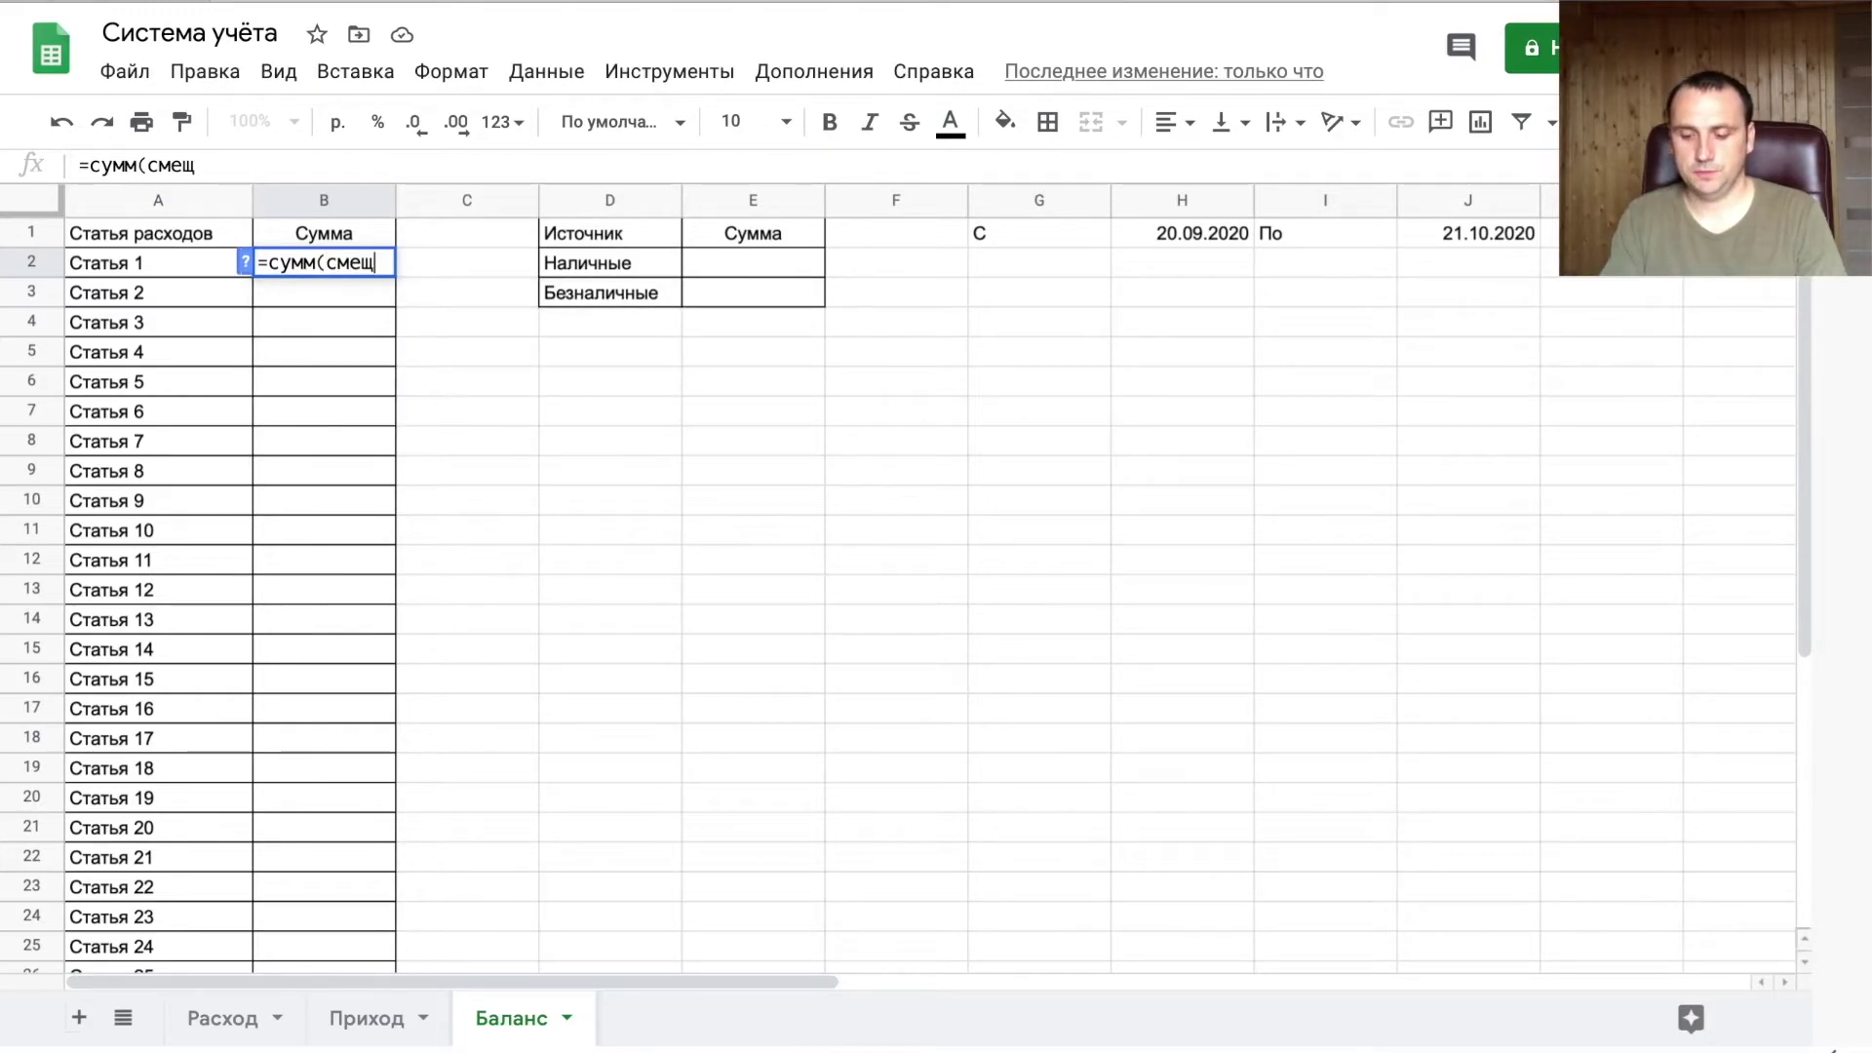
pyautogui.write('(')
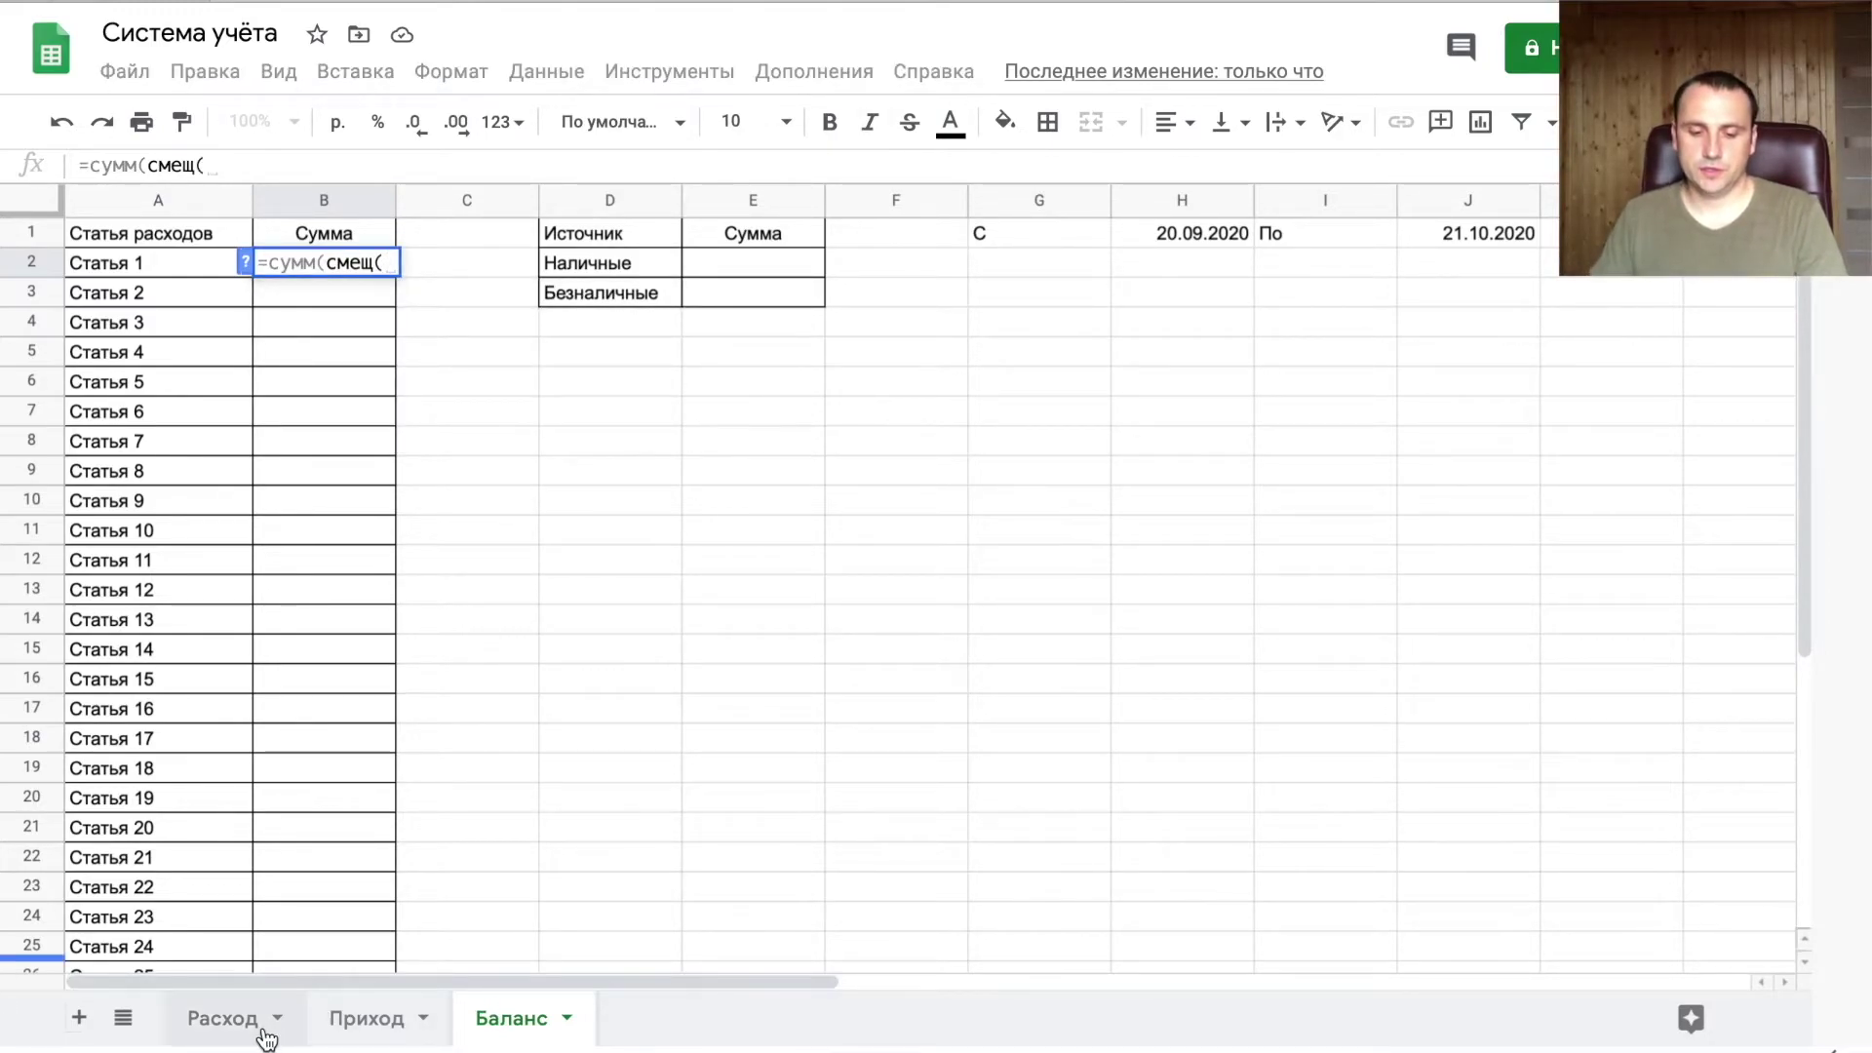
pyautogui.click(251, 1019)
pyautogui.scroll(5, 297, 394)
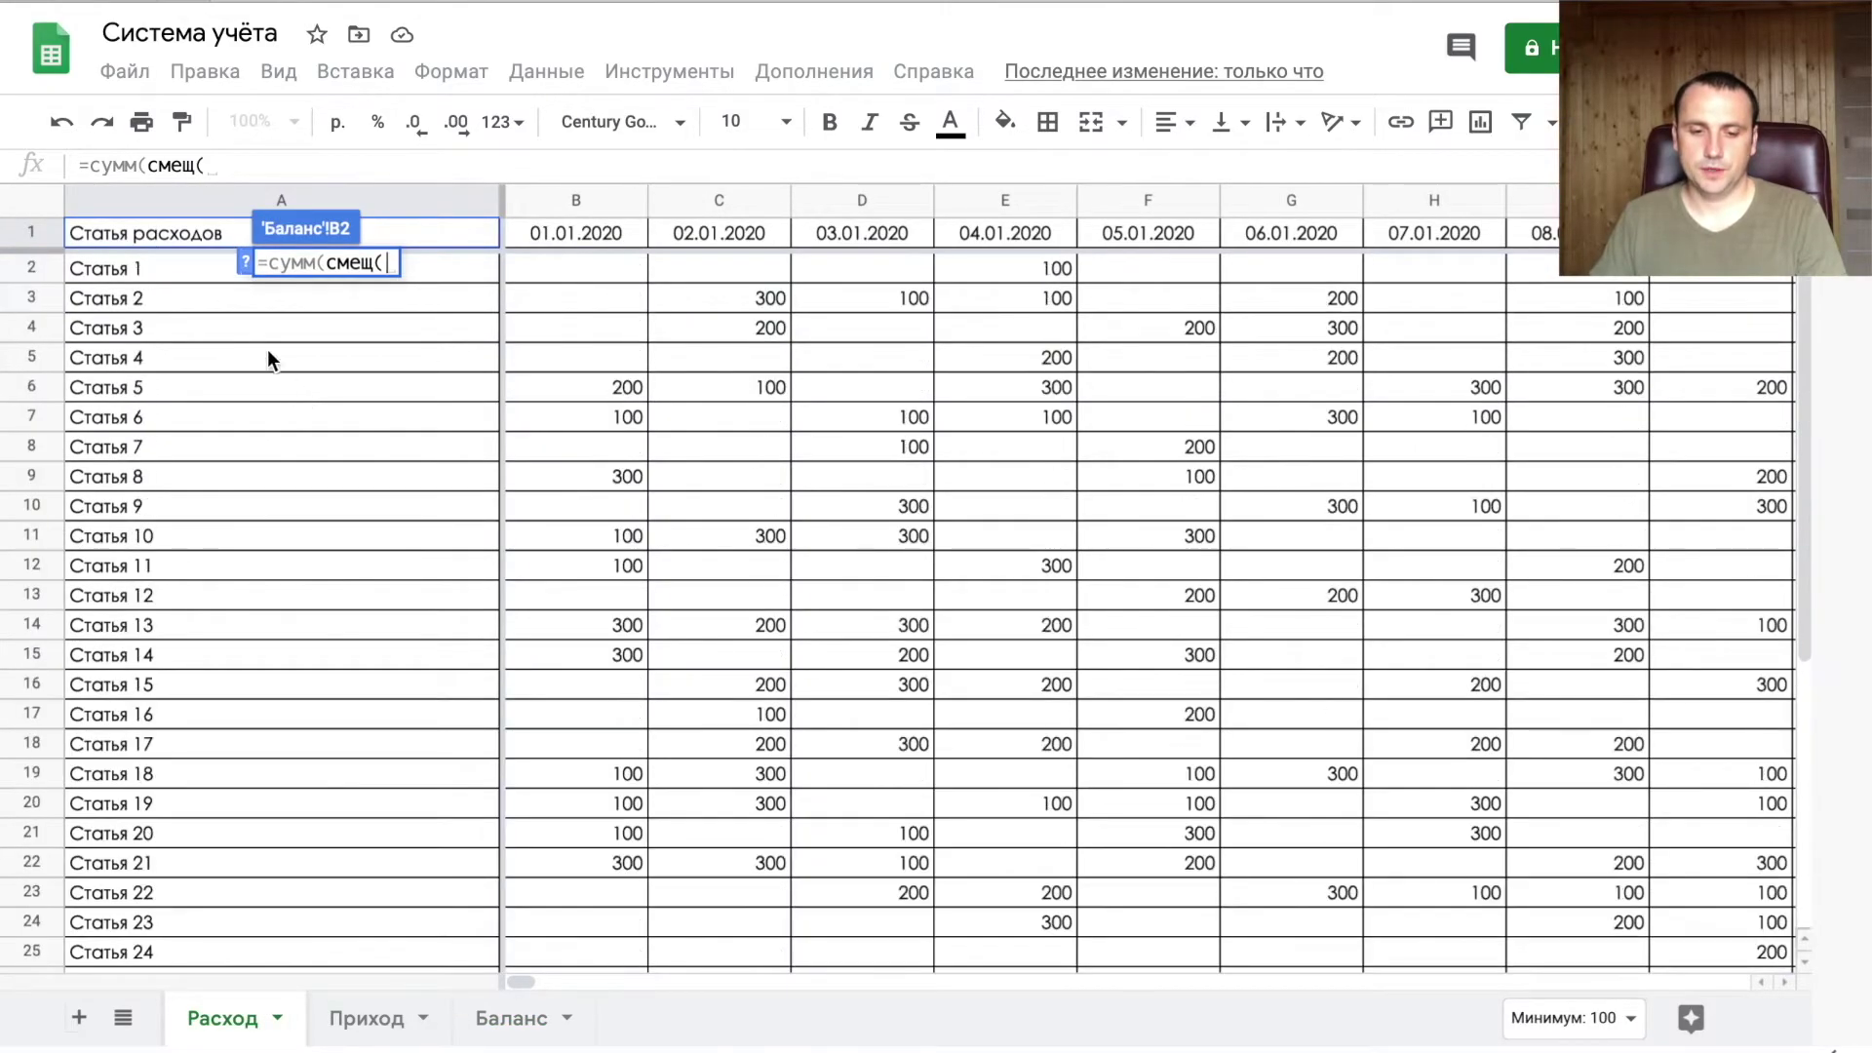
pyautogui.click(195, 240)
pyautogui.press('F4')
pyautogui.write(';')
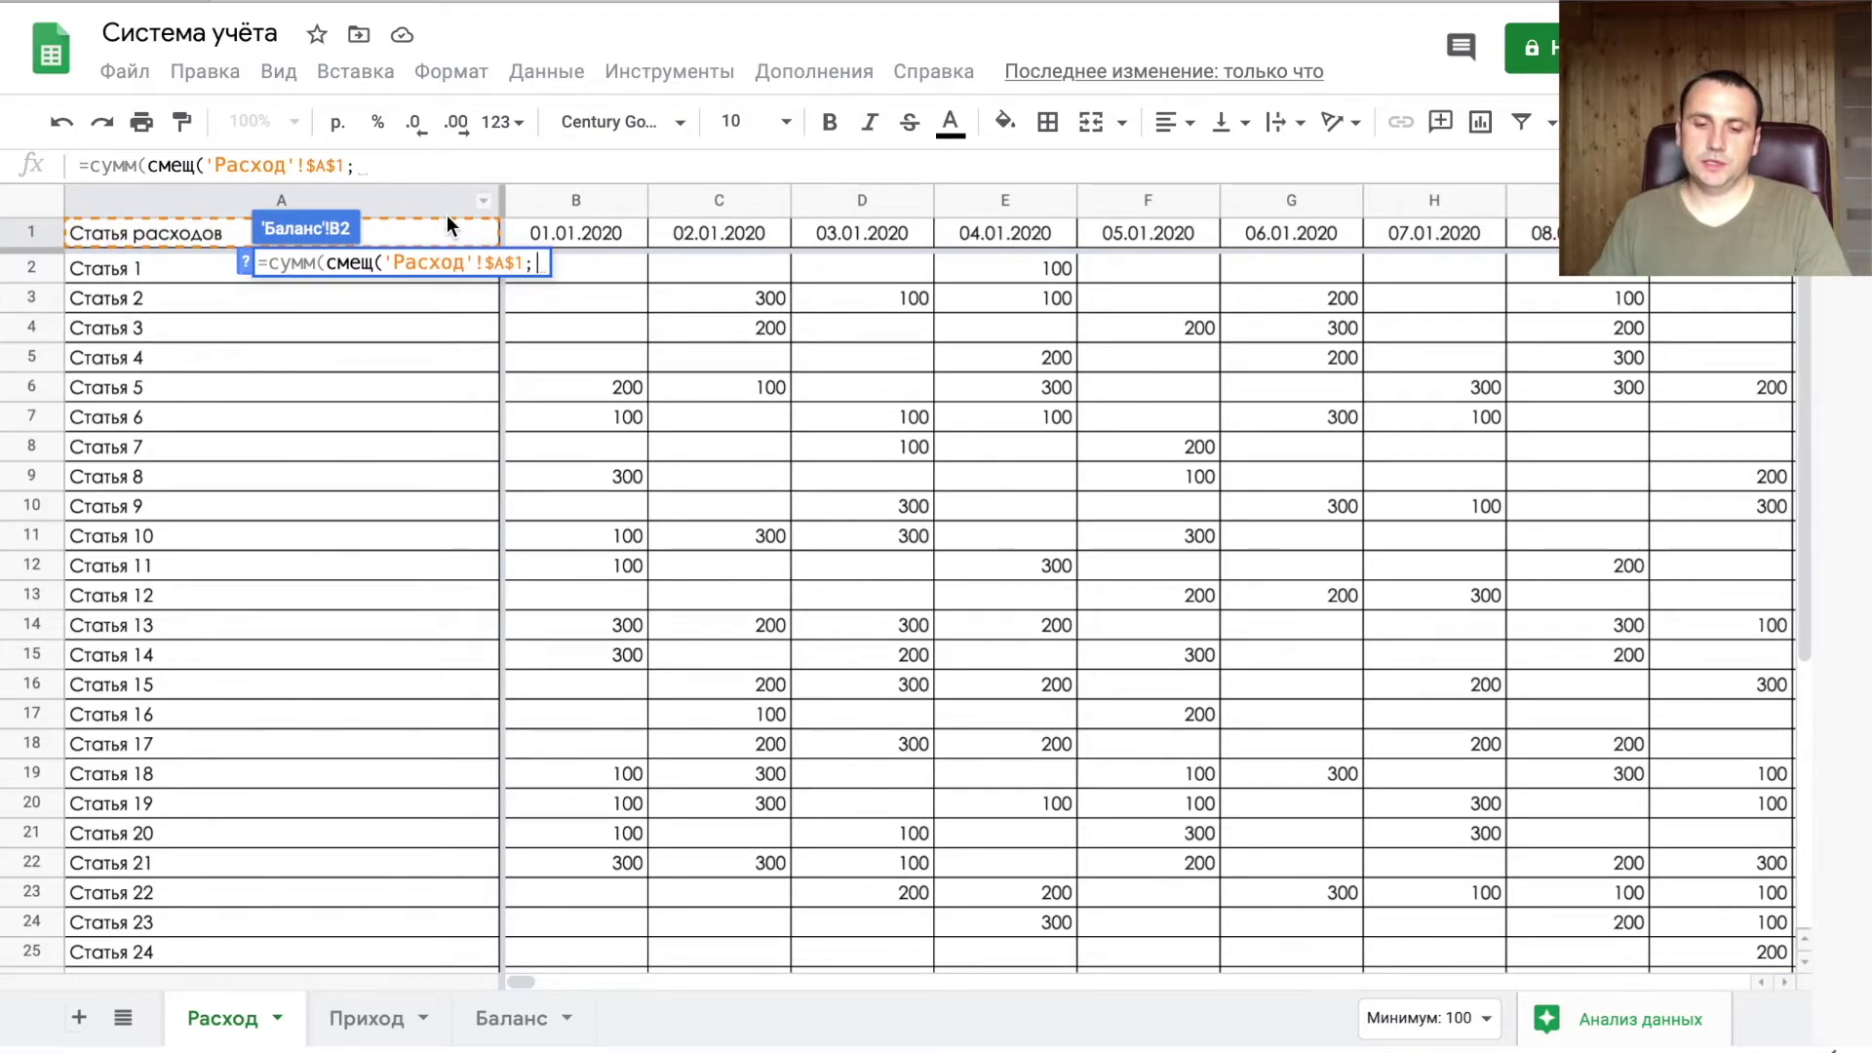
# - Add поискпоз(A2;статьяРасхода;0) as the row offset and begin a second поискпоз(
pyautogui.click(372, 1020)
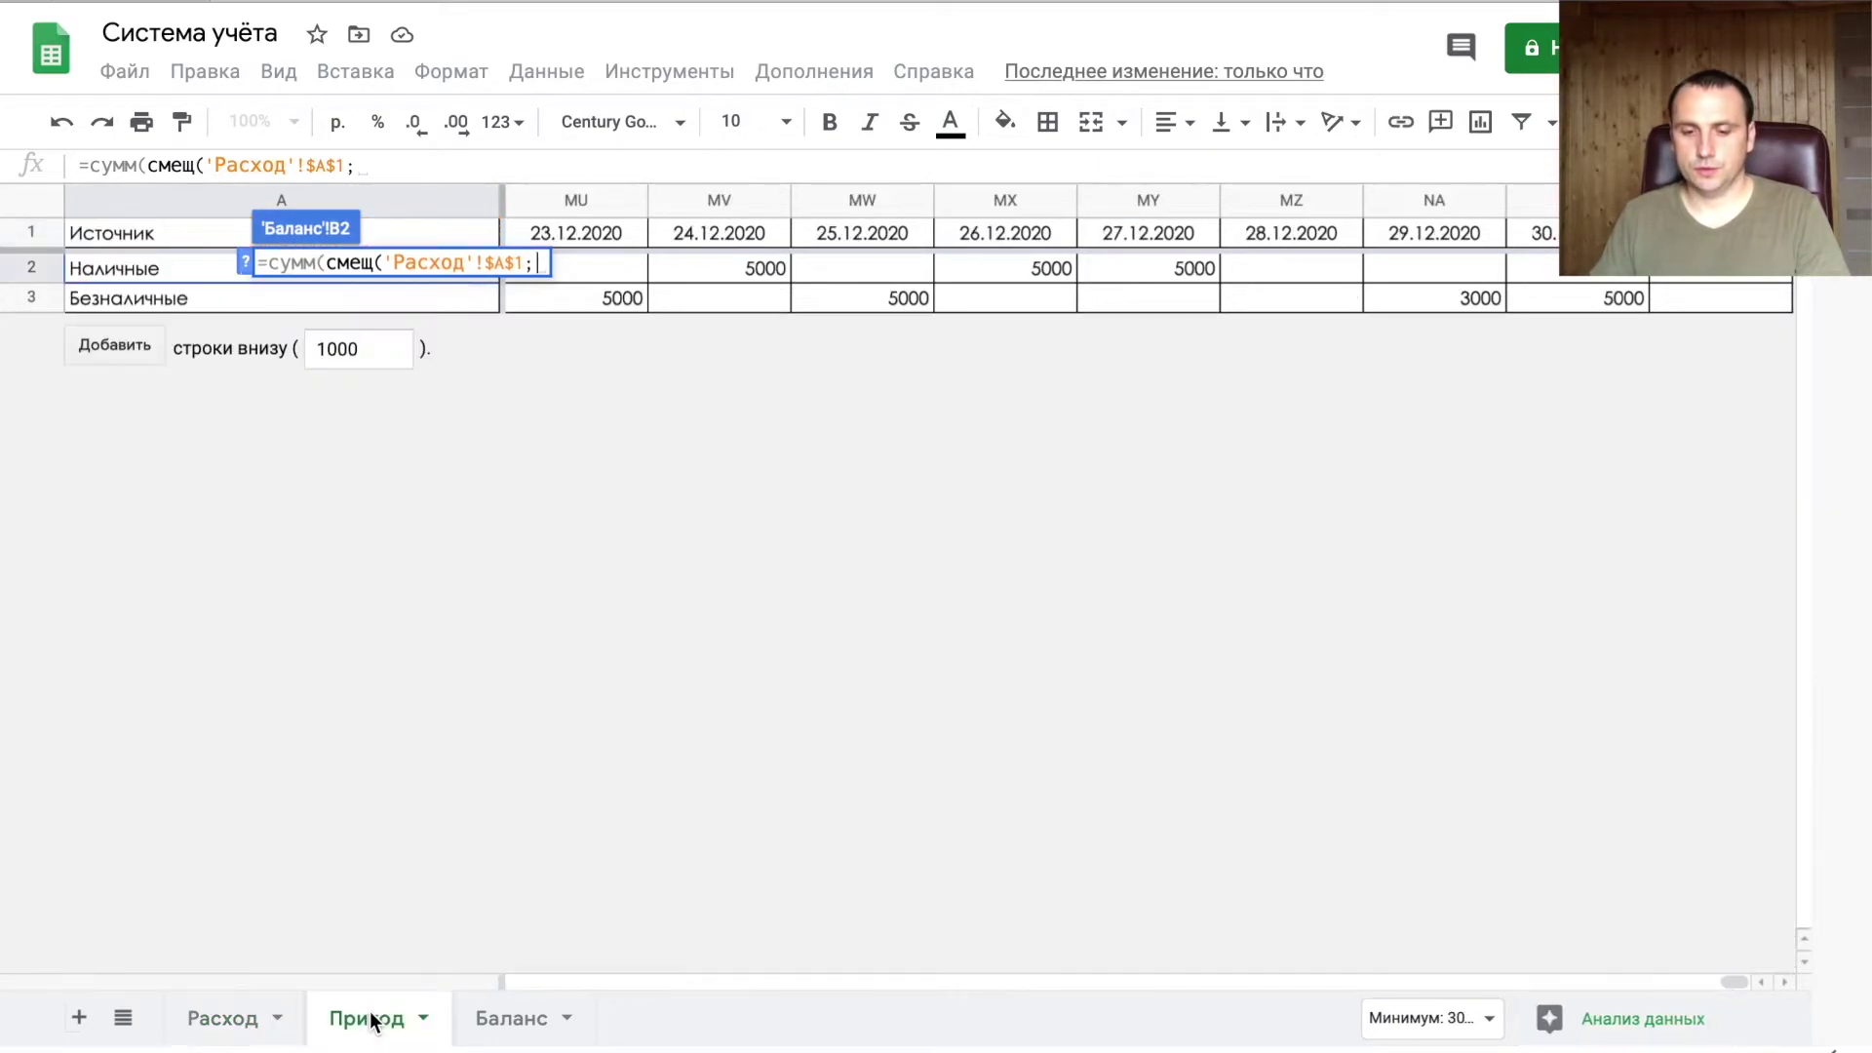
pyautogui.click(491, 1033)
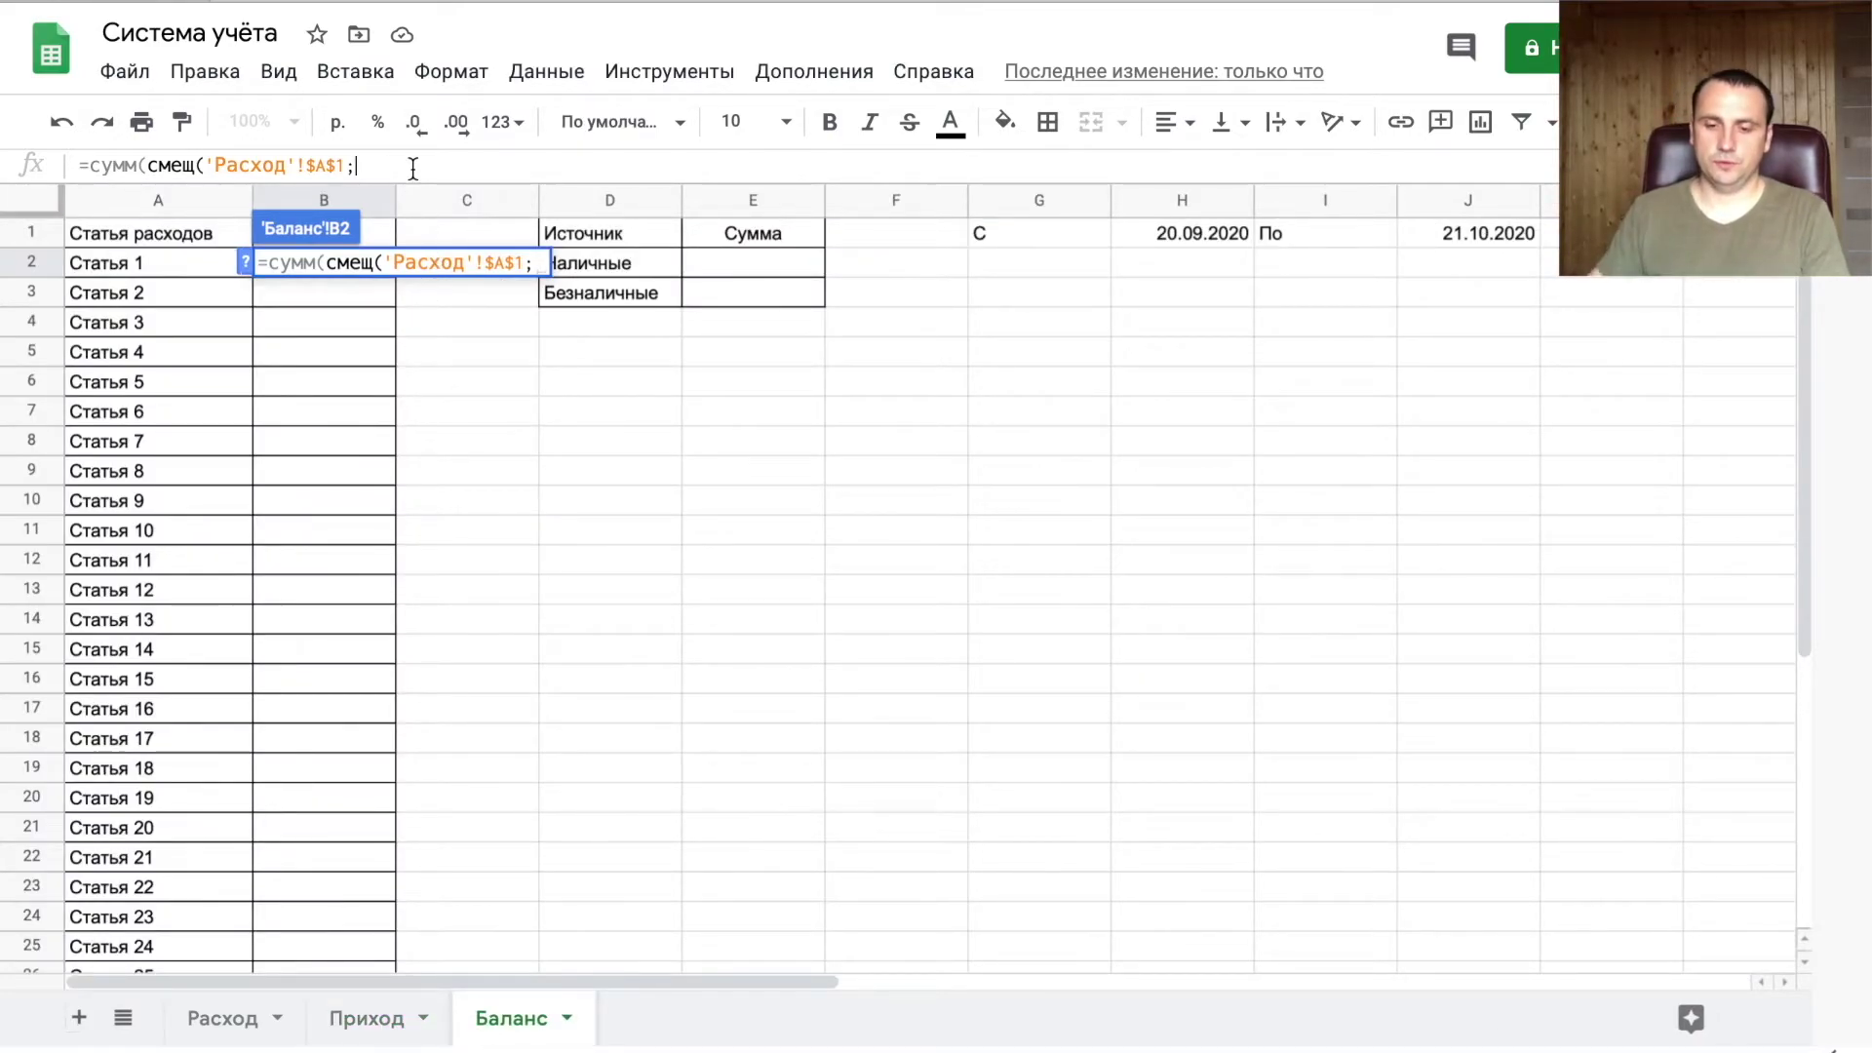
pyautogui.write('поискпоз(')
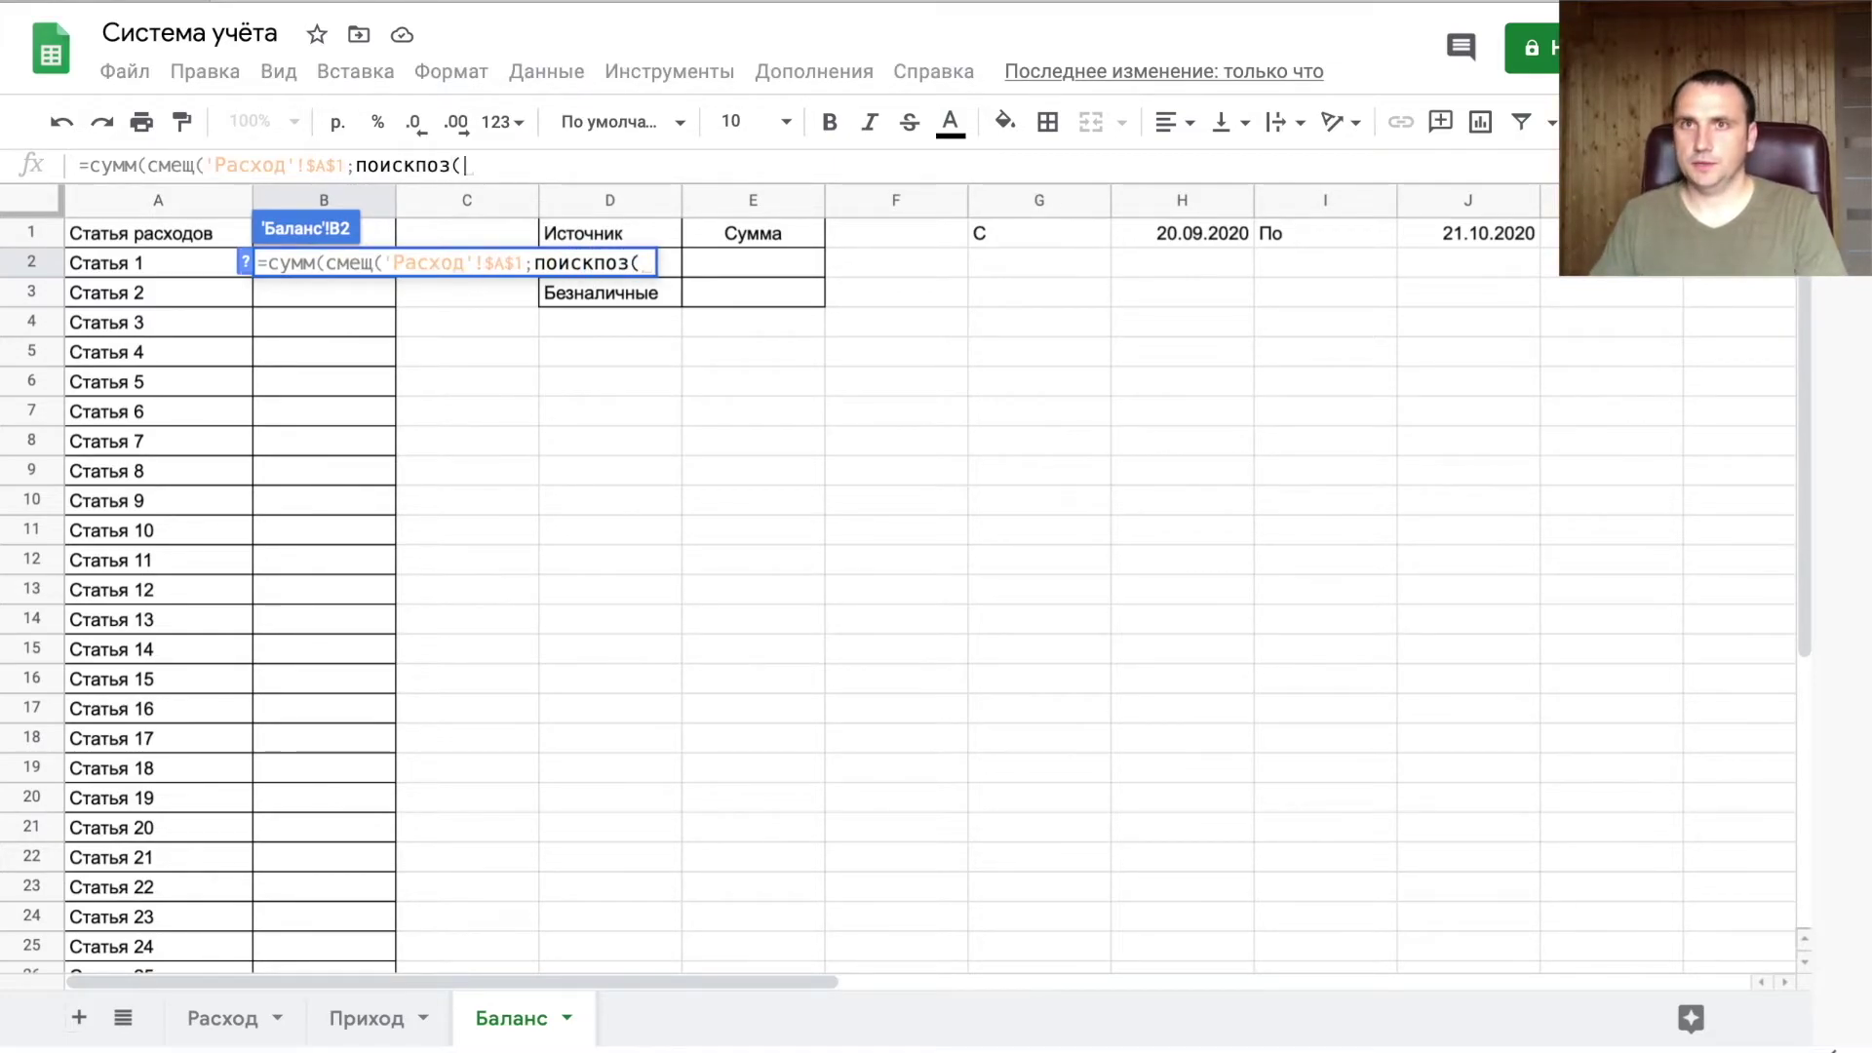
pyautogui.click(121, 267)
pyautogui.write(';')
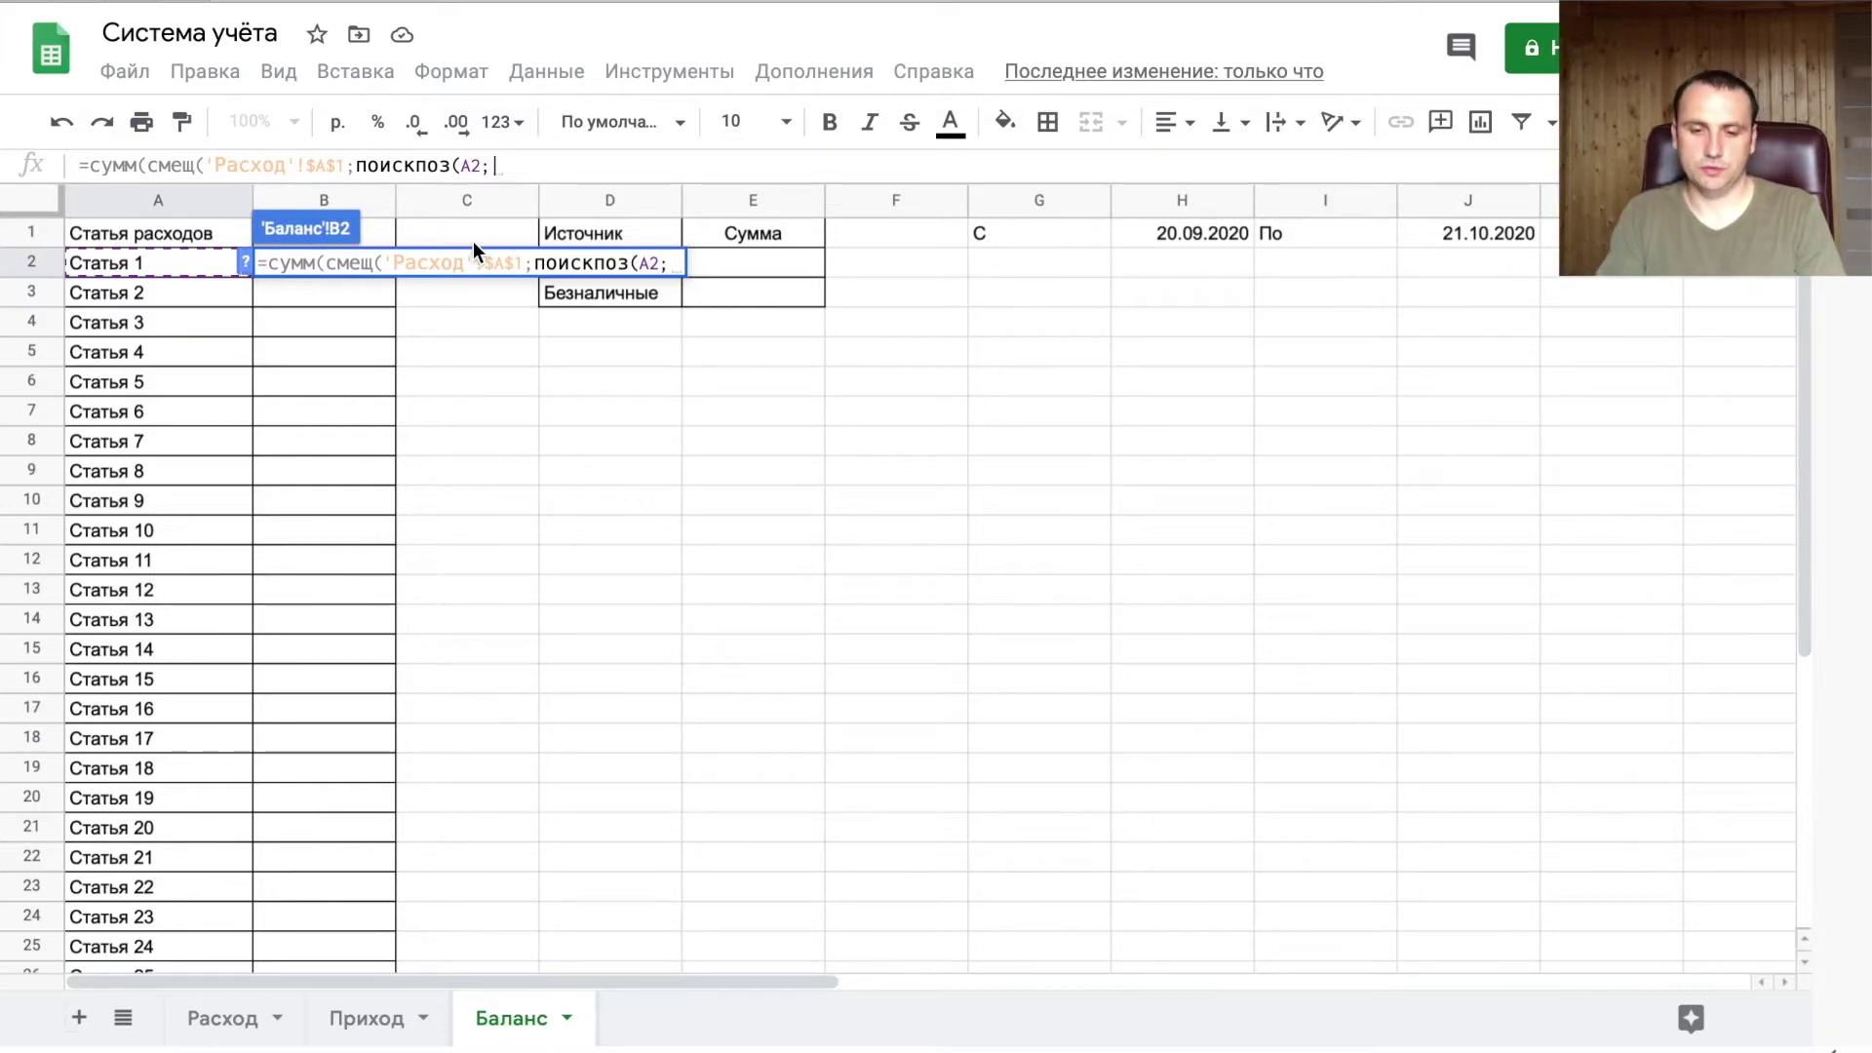
pyautogui.write('ста')
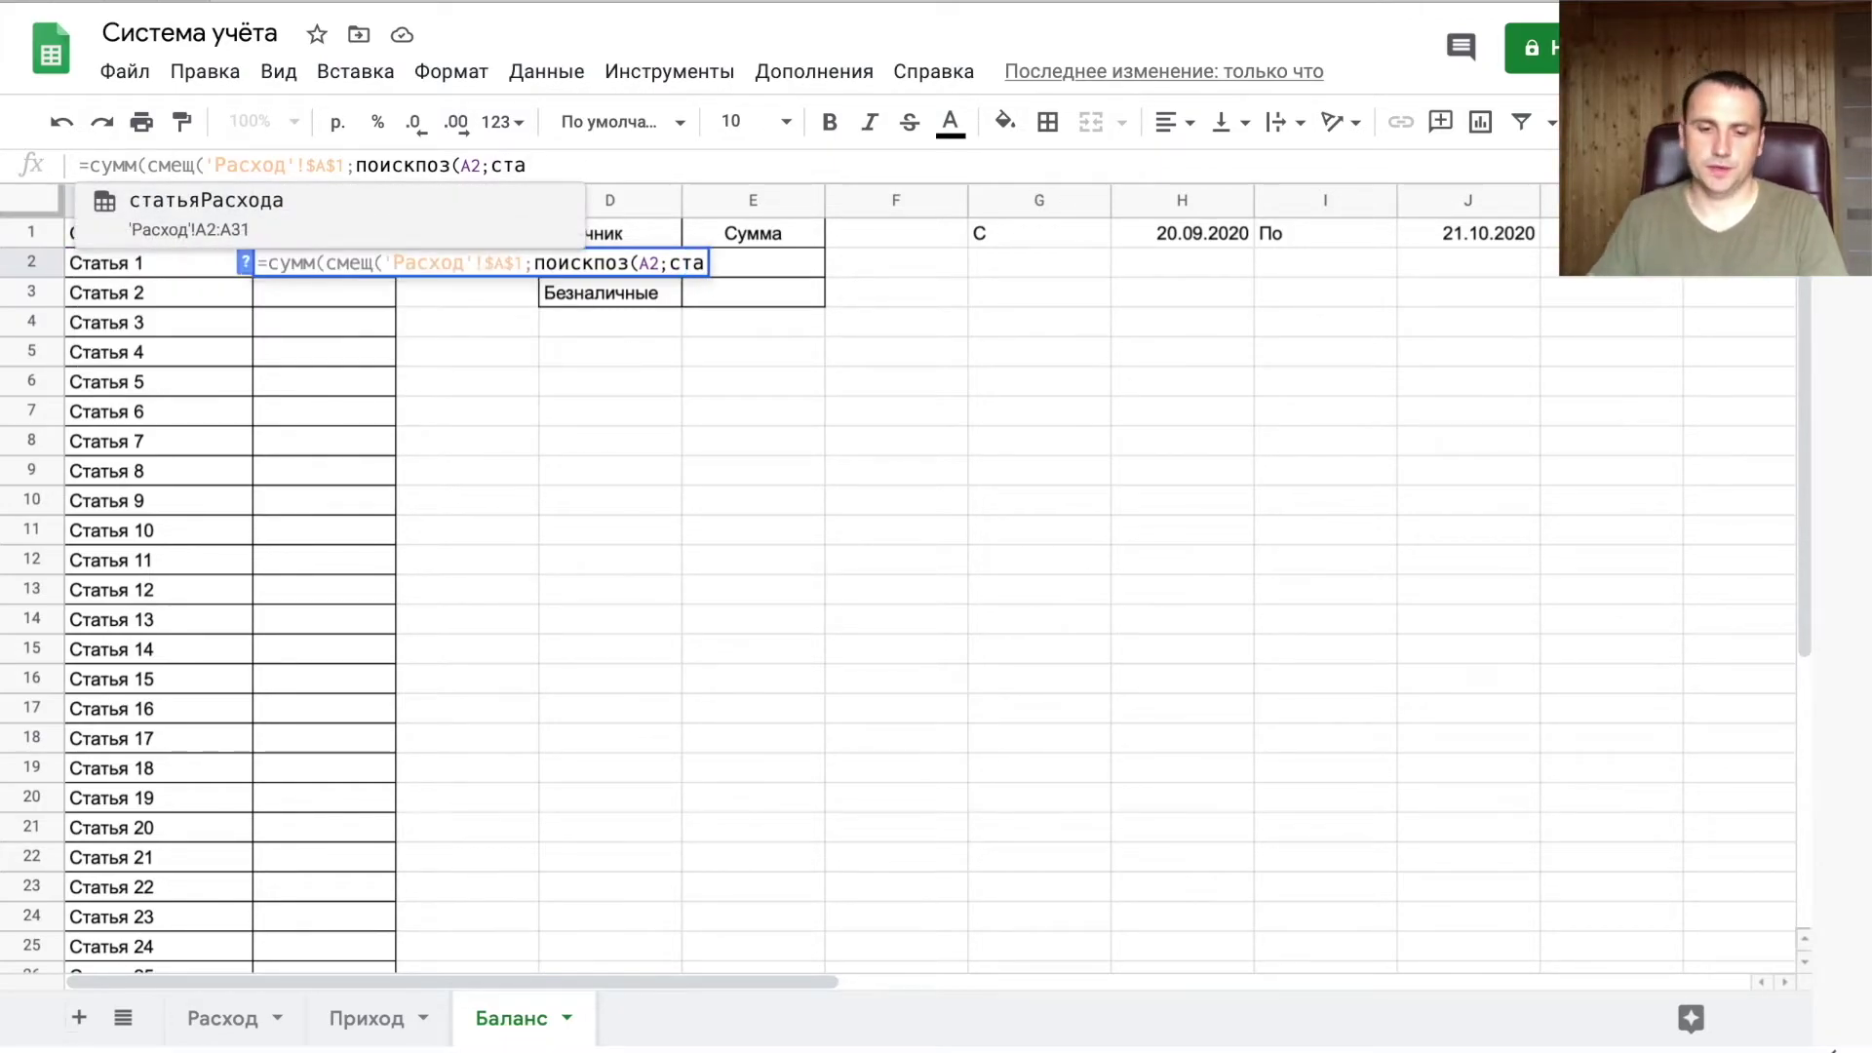
pyautogui.click(315, 228)
pyautogui.write(';')
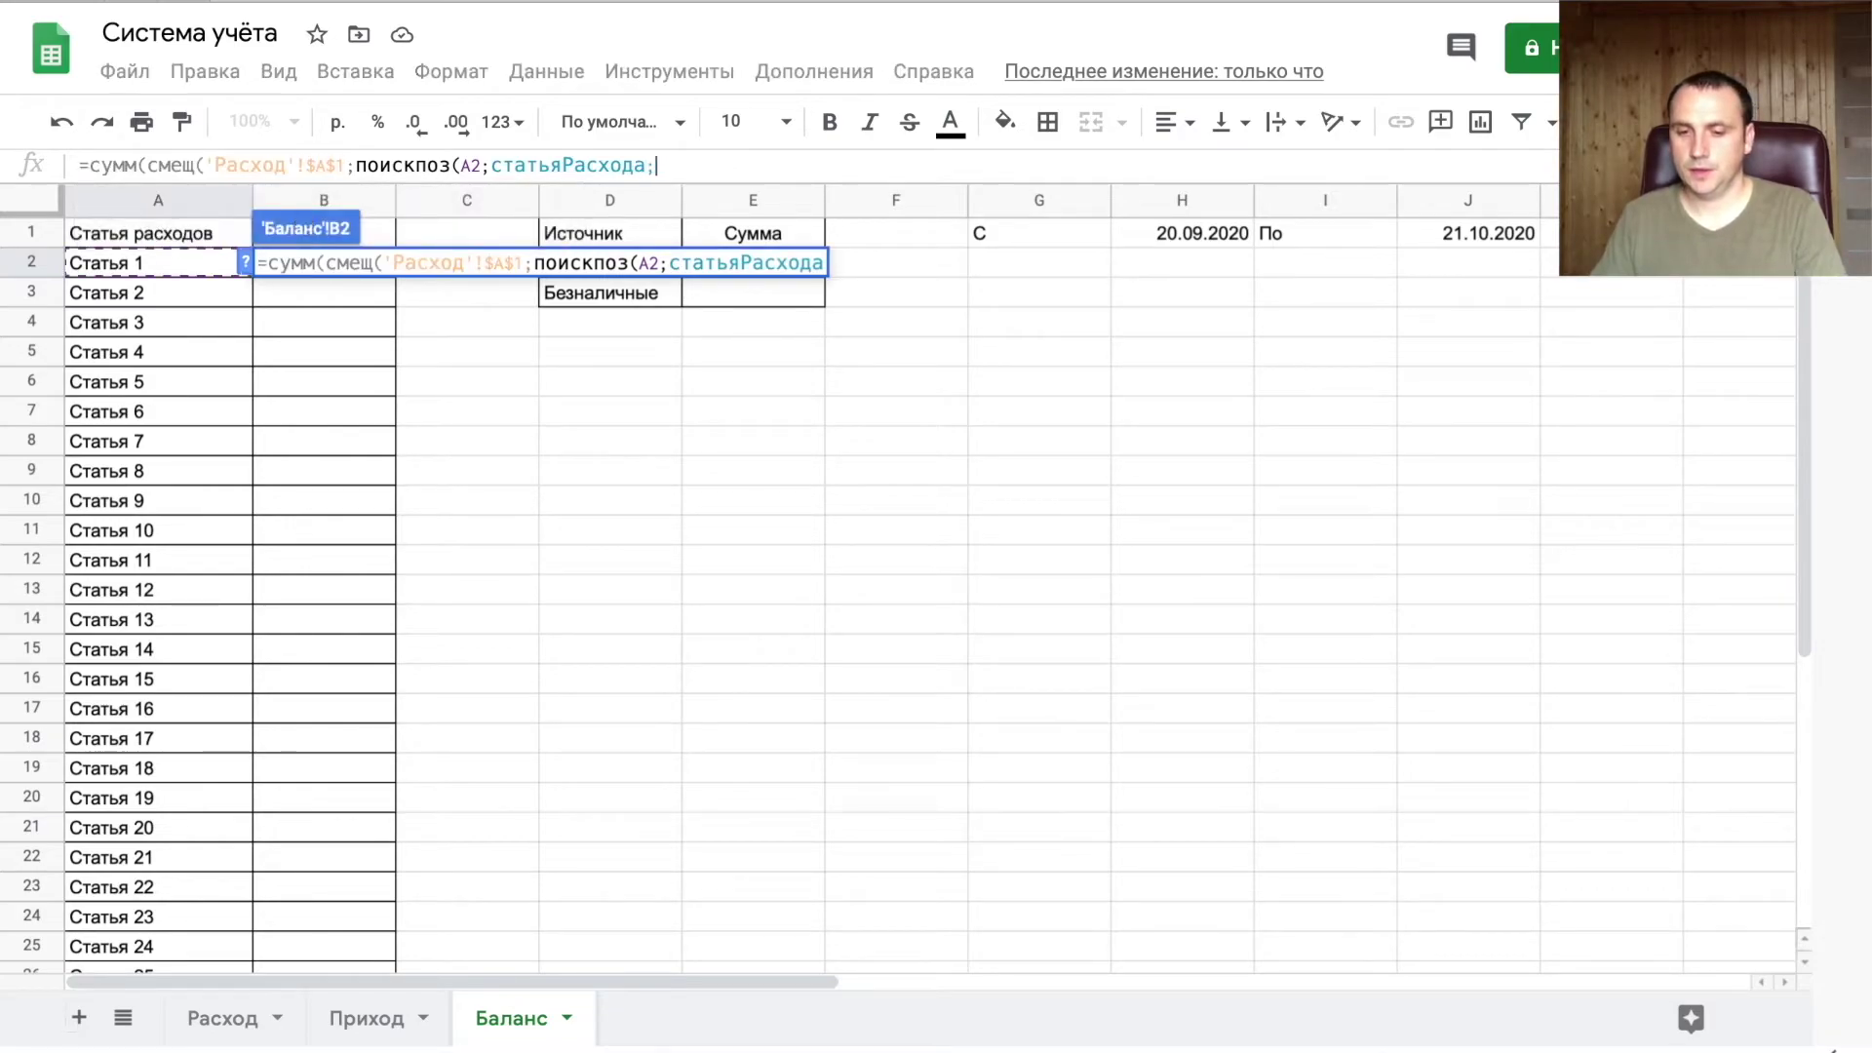
pyautogui.write('0);')
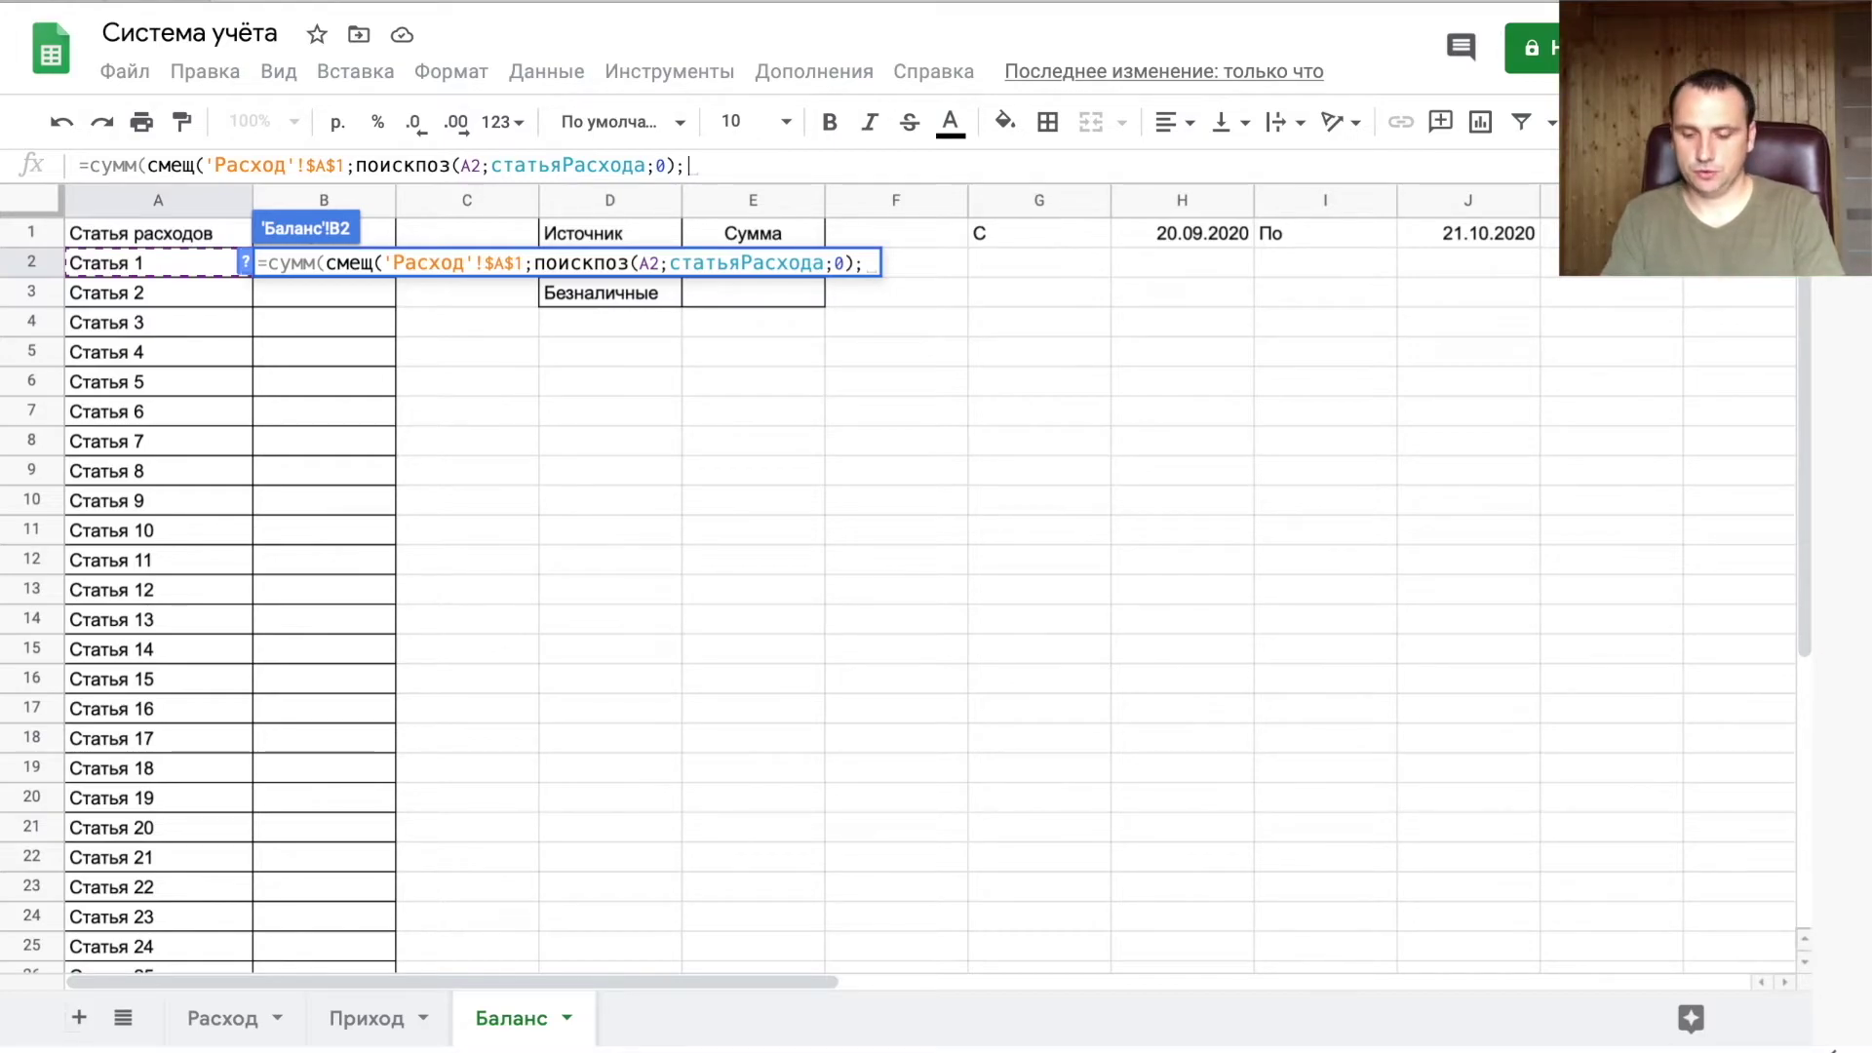
pyautogui.write('поскпоз(')
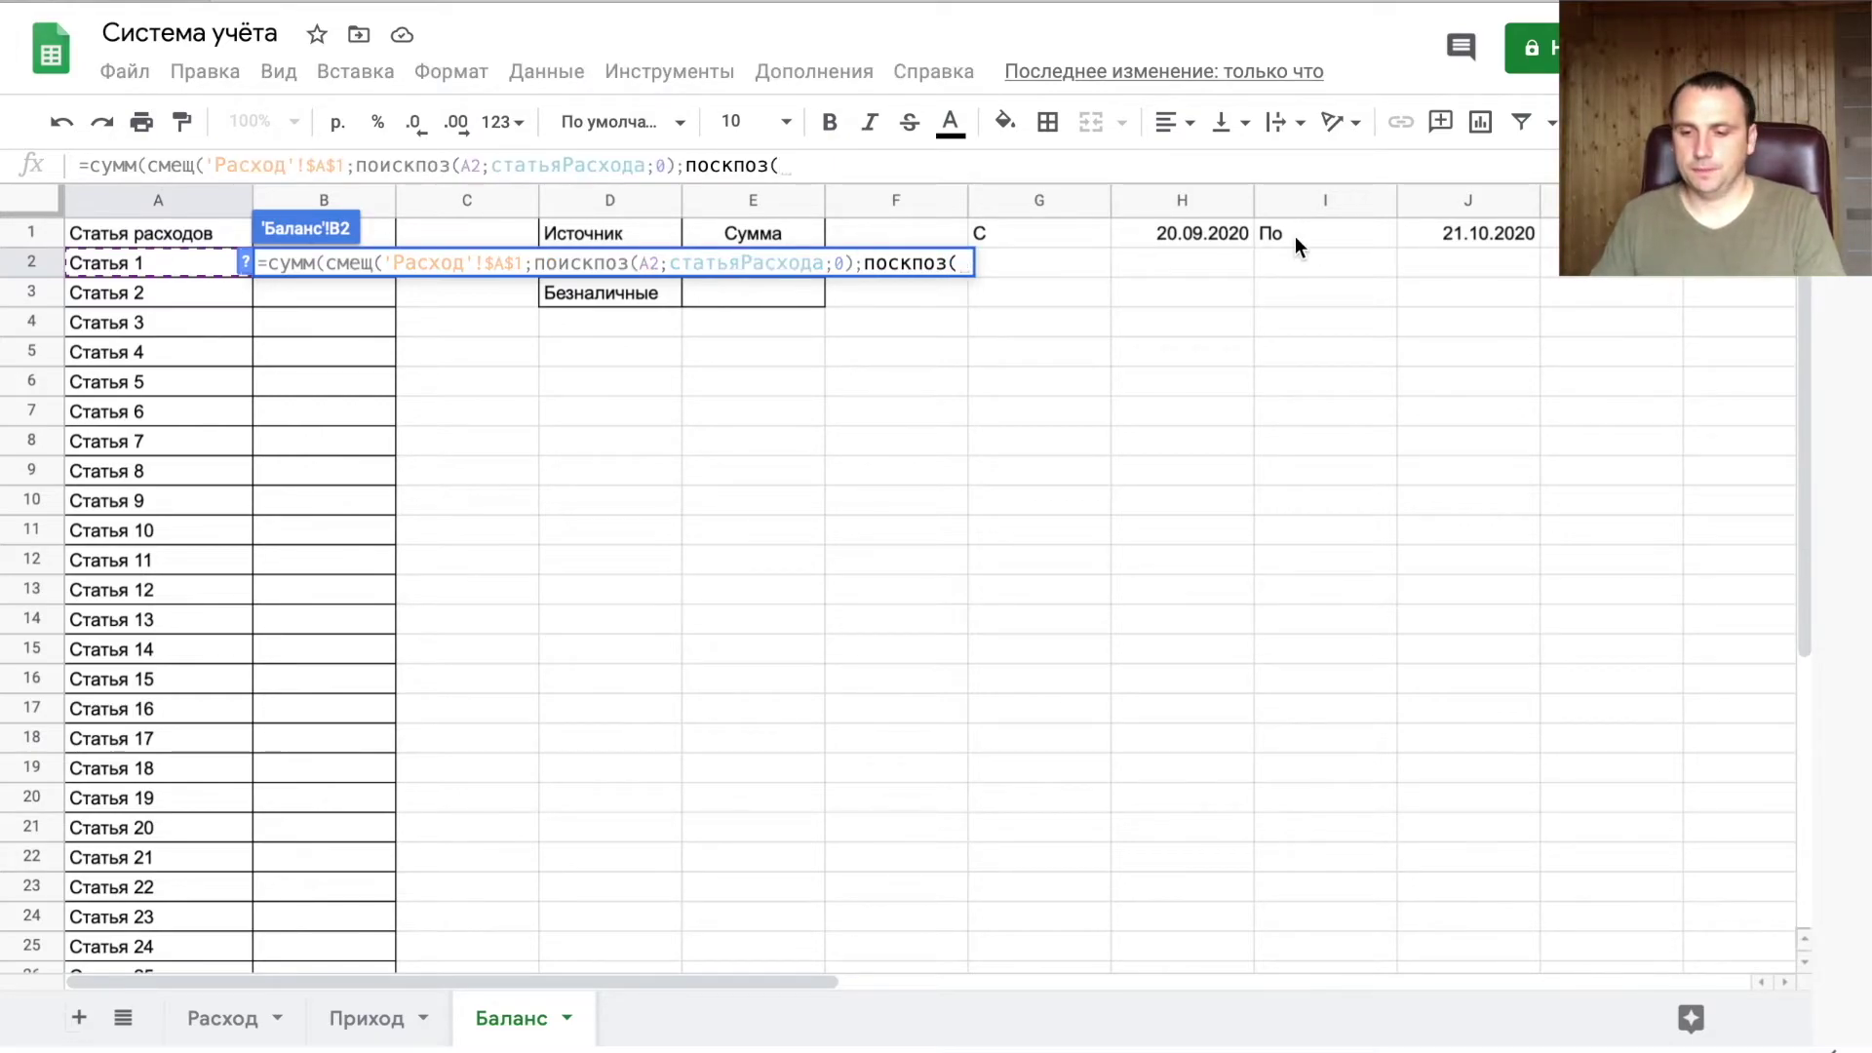
# - Make the second поискпоз match the start date $H$1 within датаРасхода
pyautogui.click(1206, 236)
pyautogui.write(';')
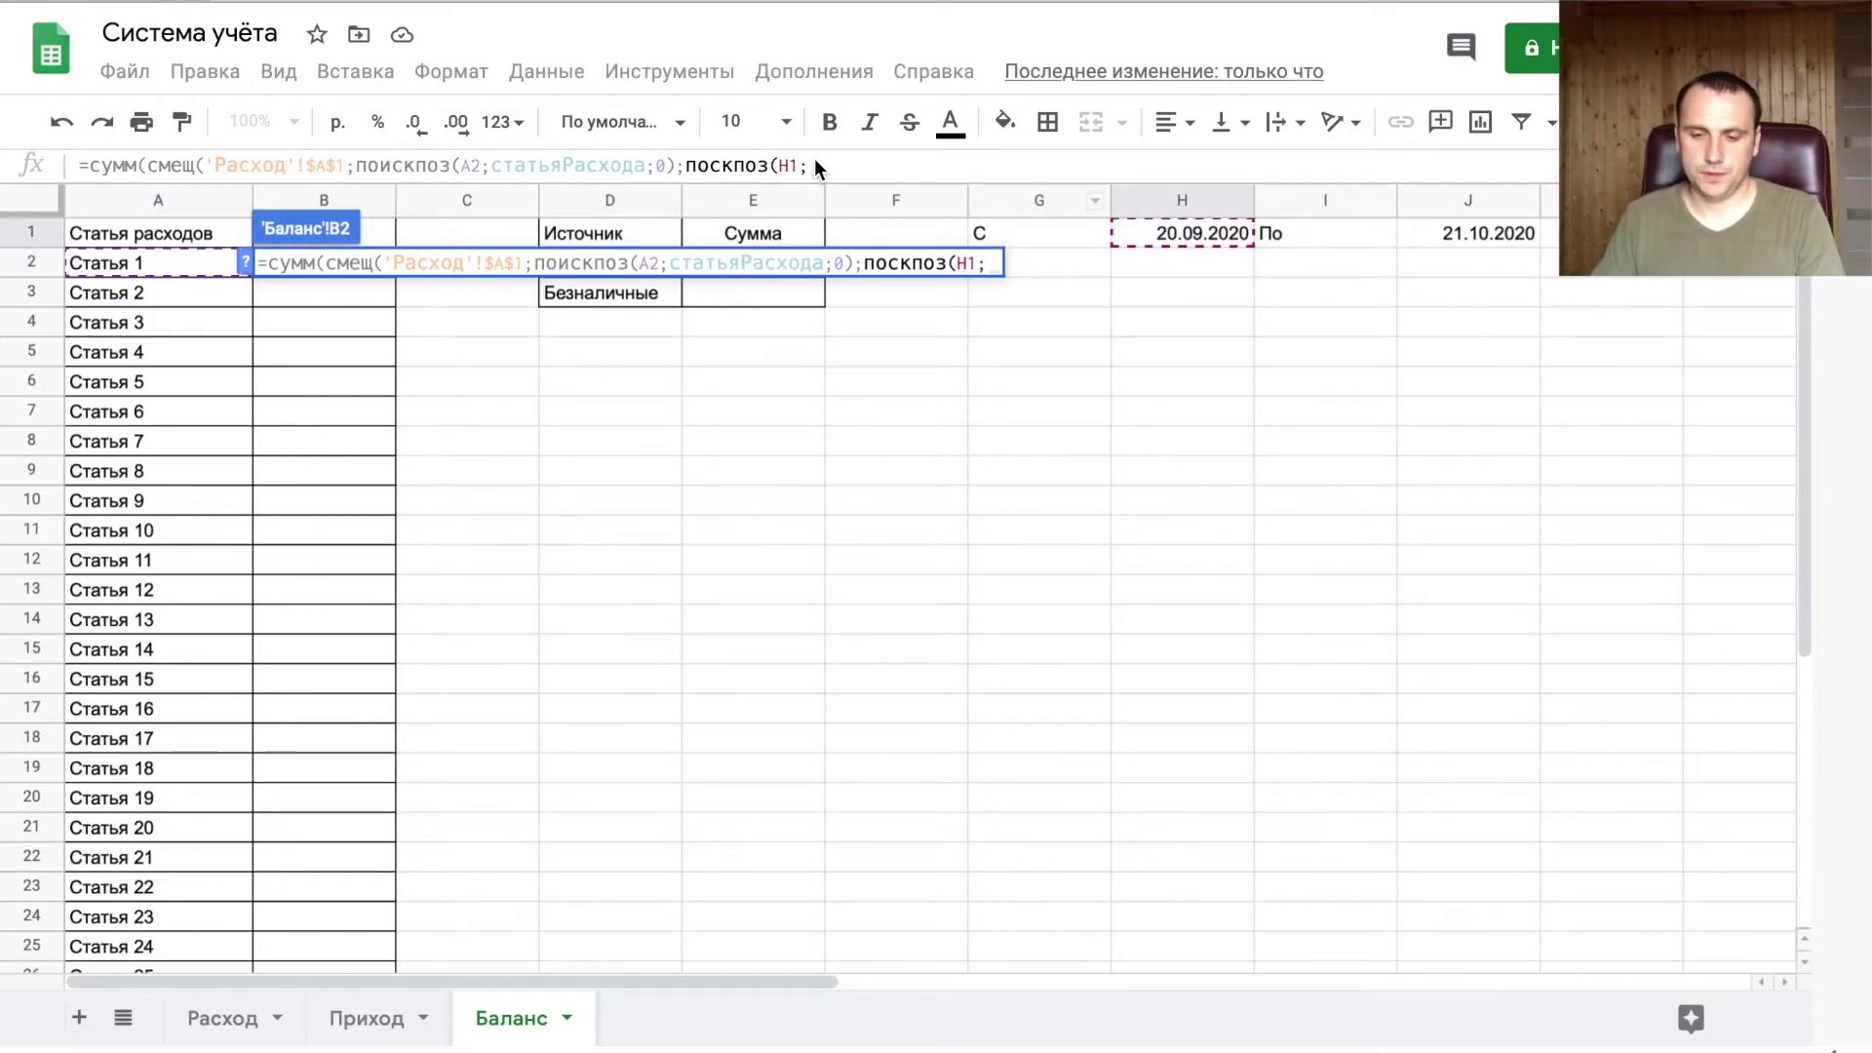
pyautogui.press('Left')
pyautogui.press('F4')
pyautogui.press('Right')
pyautogui.write('дата')
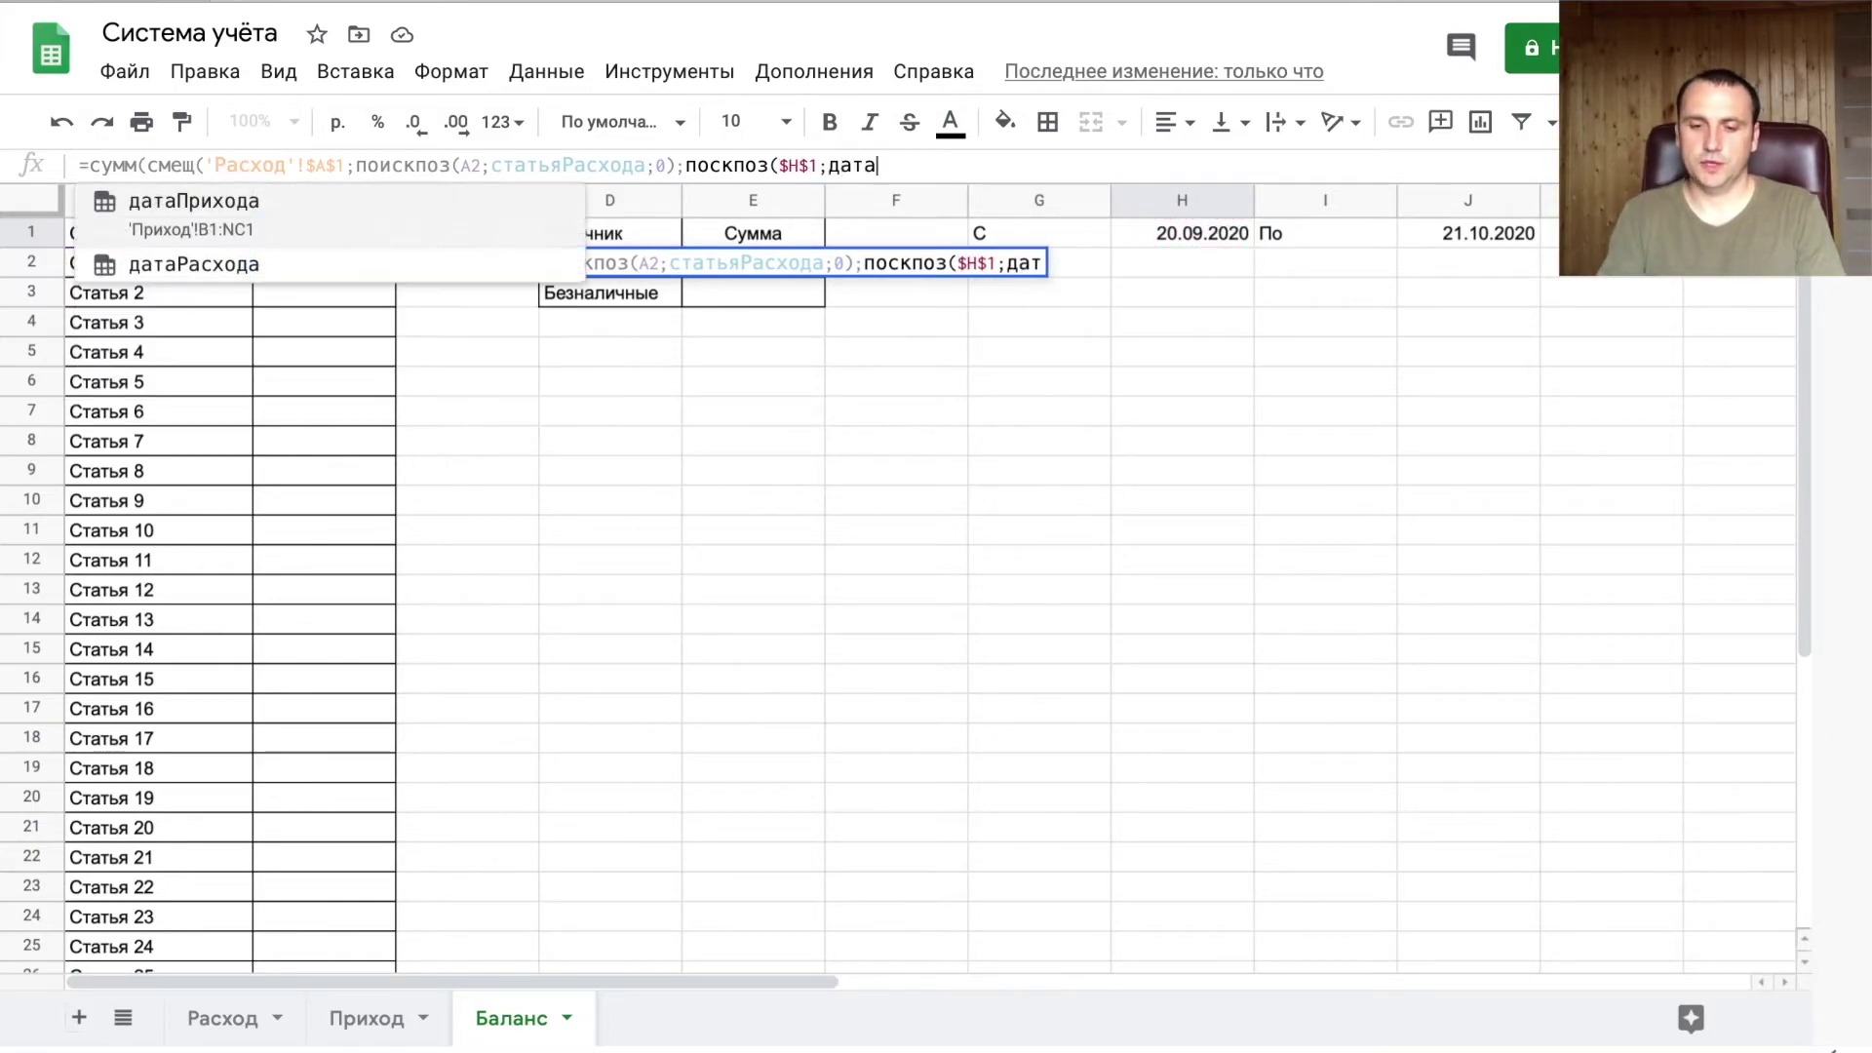
pyautogui.click(382, 262)
pyautogui.write(';0')
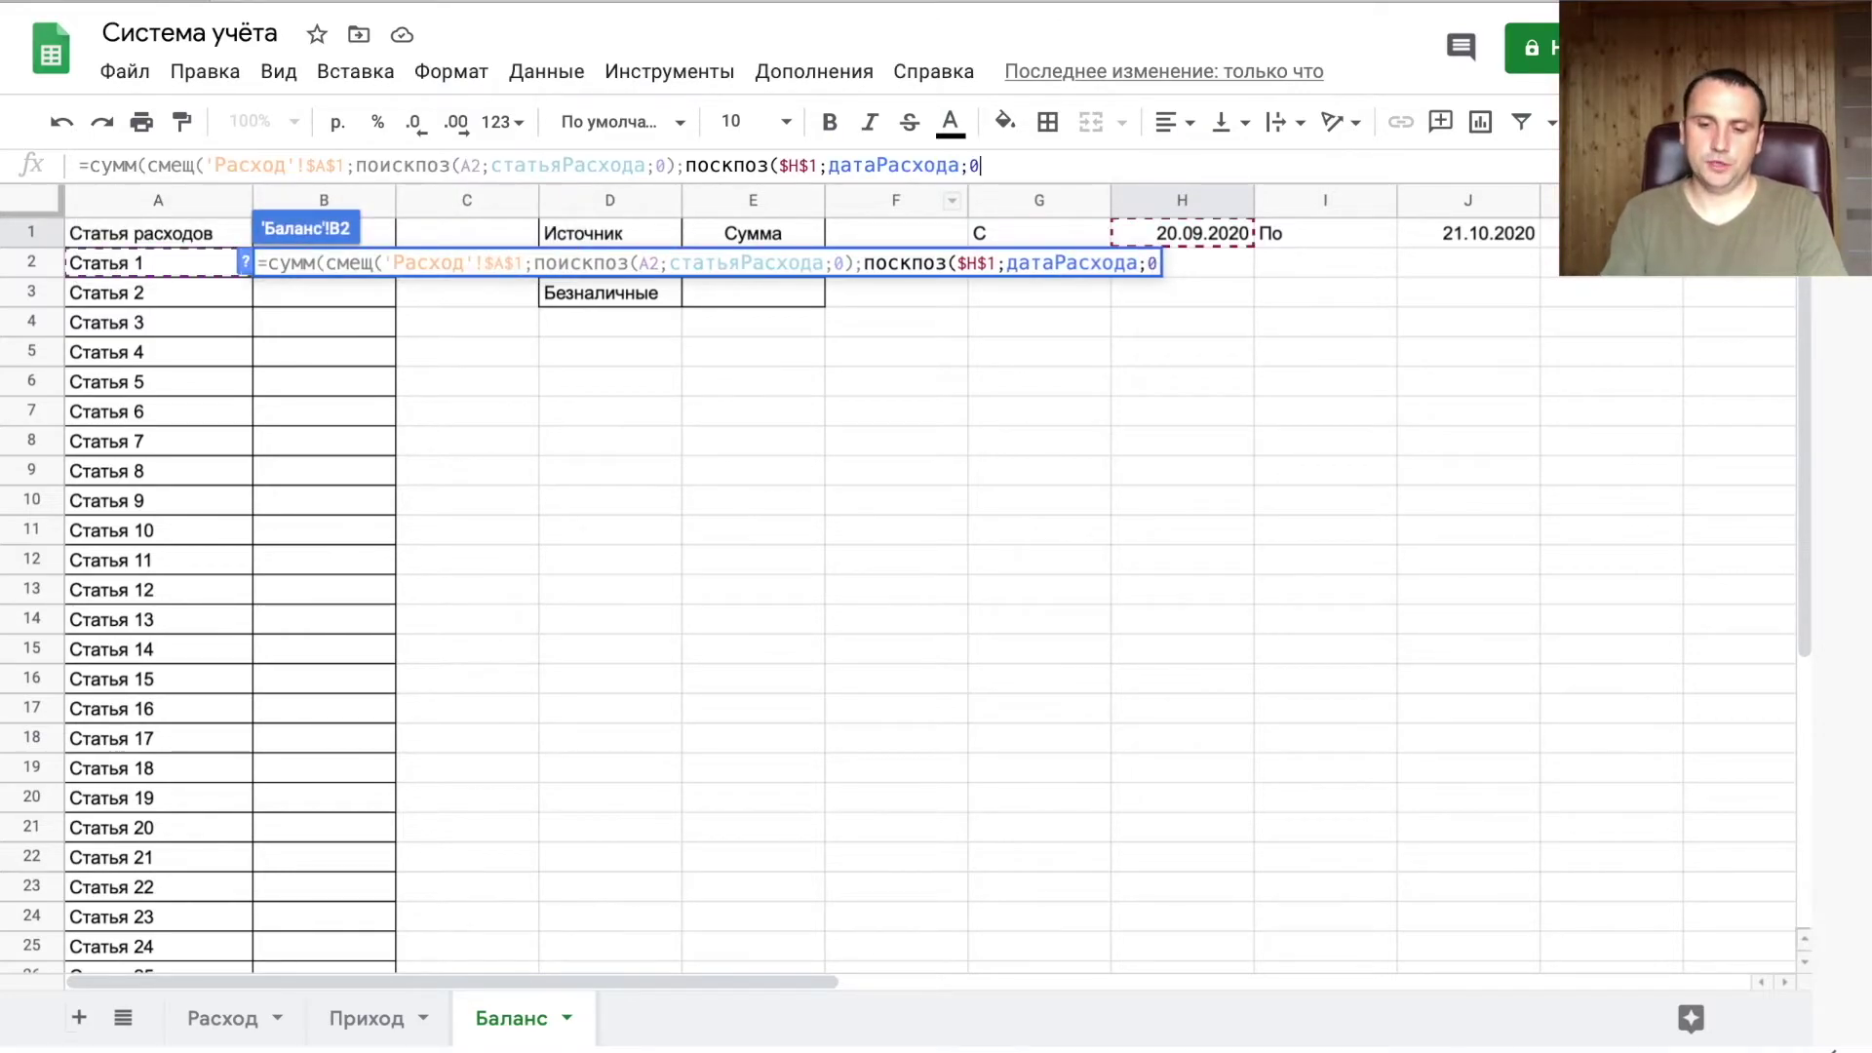
pyautogui.write(');')
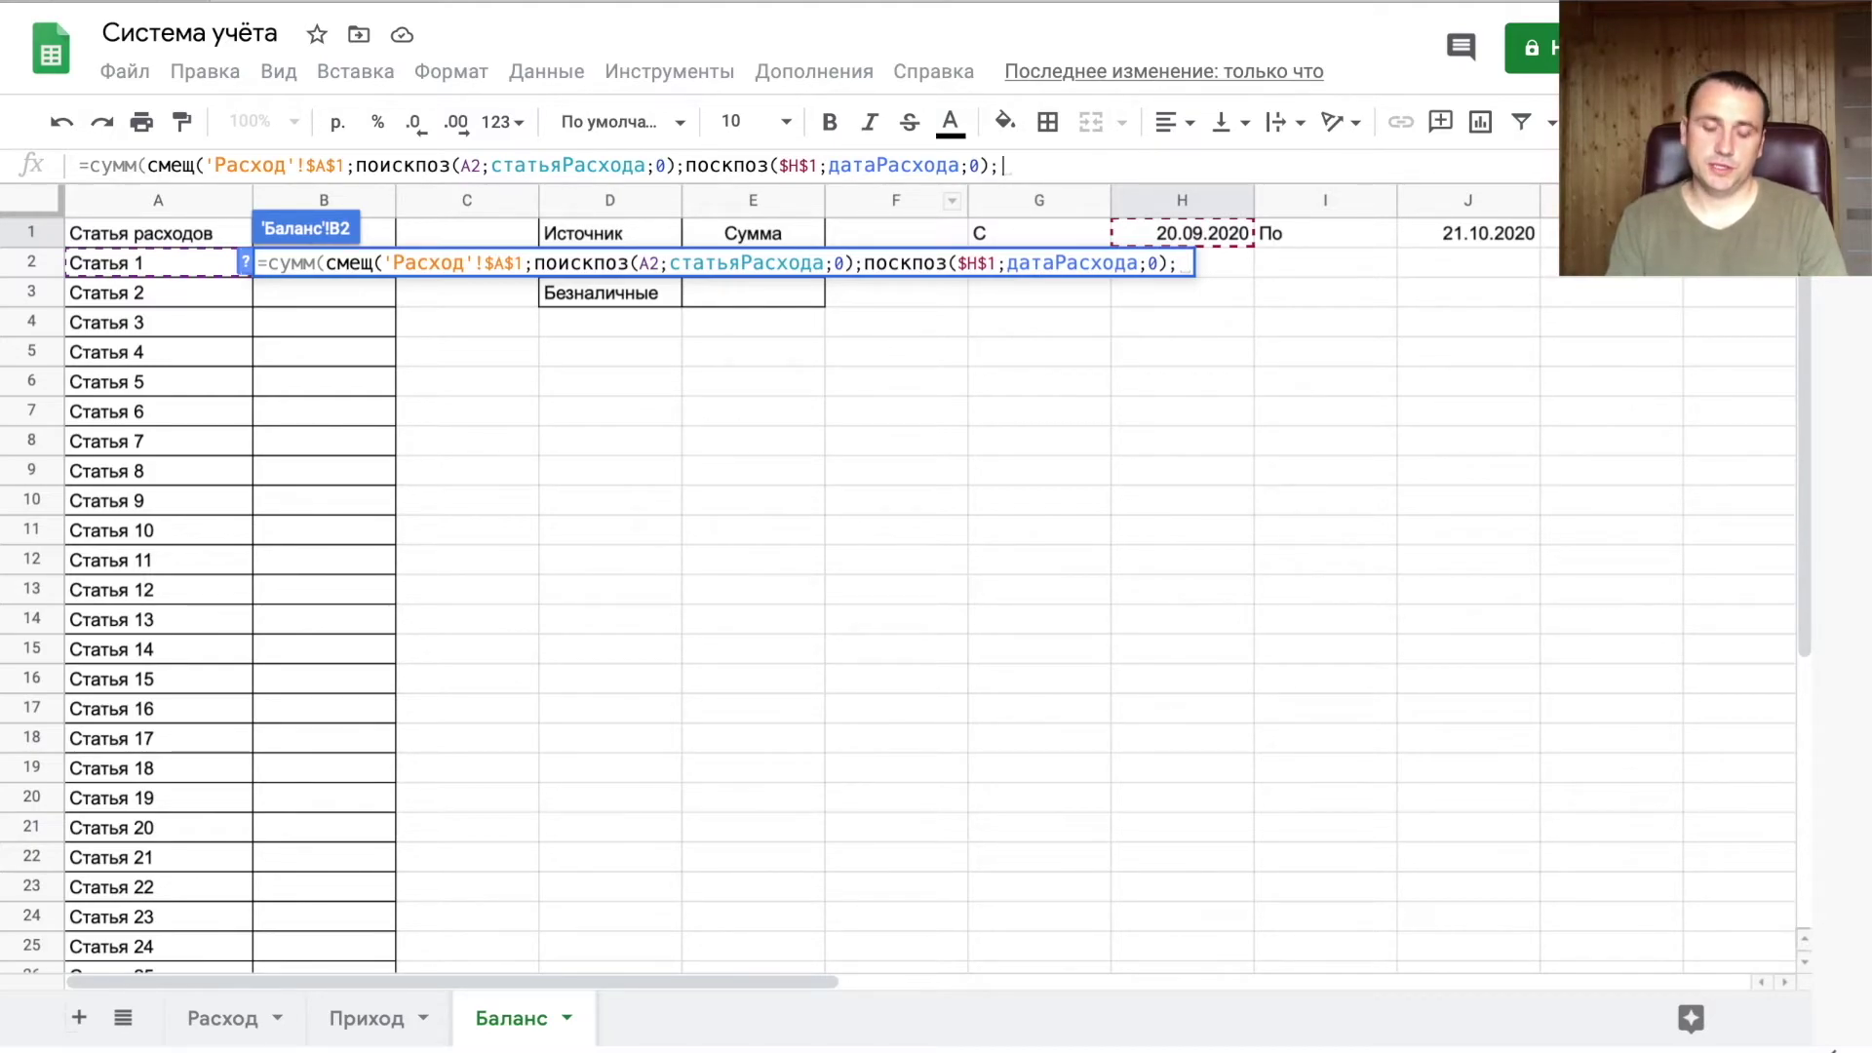
# - Add height 1 and a J1- width, then commit B2, which shows #ERROR!
pyautogui.write('1;')
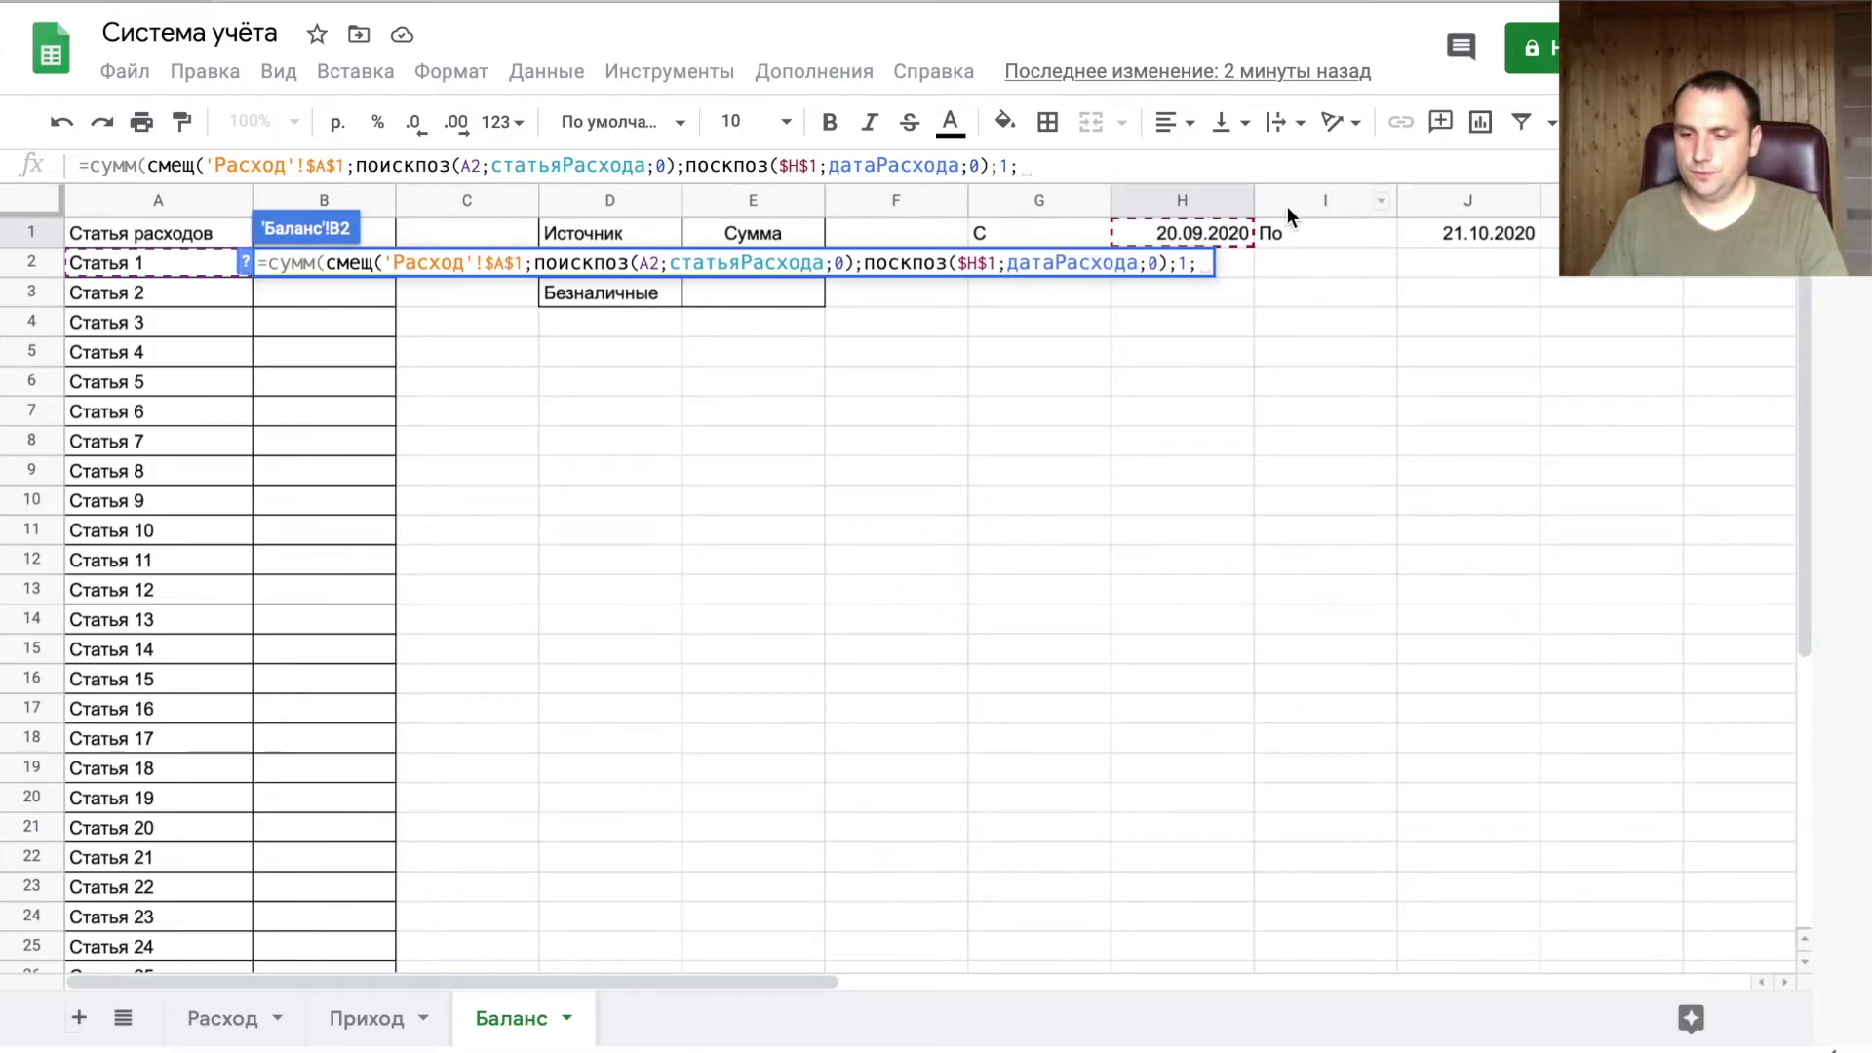
pyautogui.click(1467, 233)
pyautogui.write('-')
pyautogui.press('Return')
pyautogui.click(1550, 233)
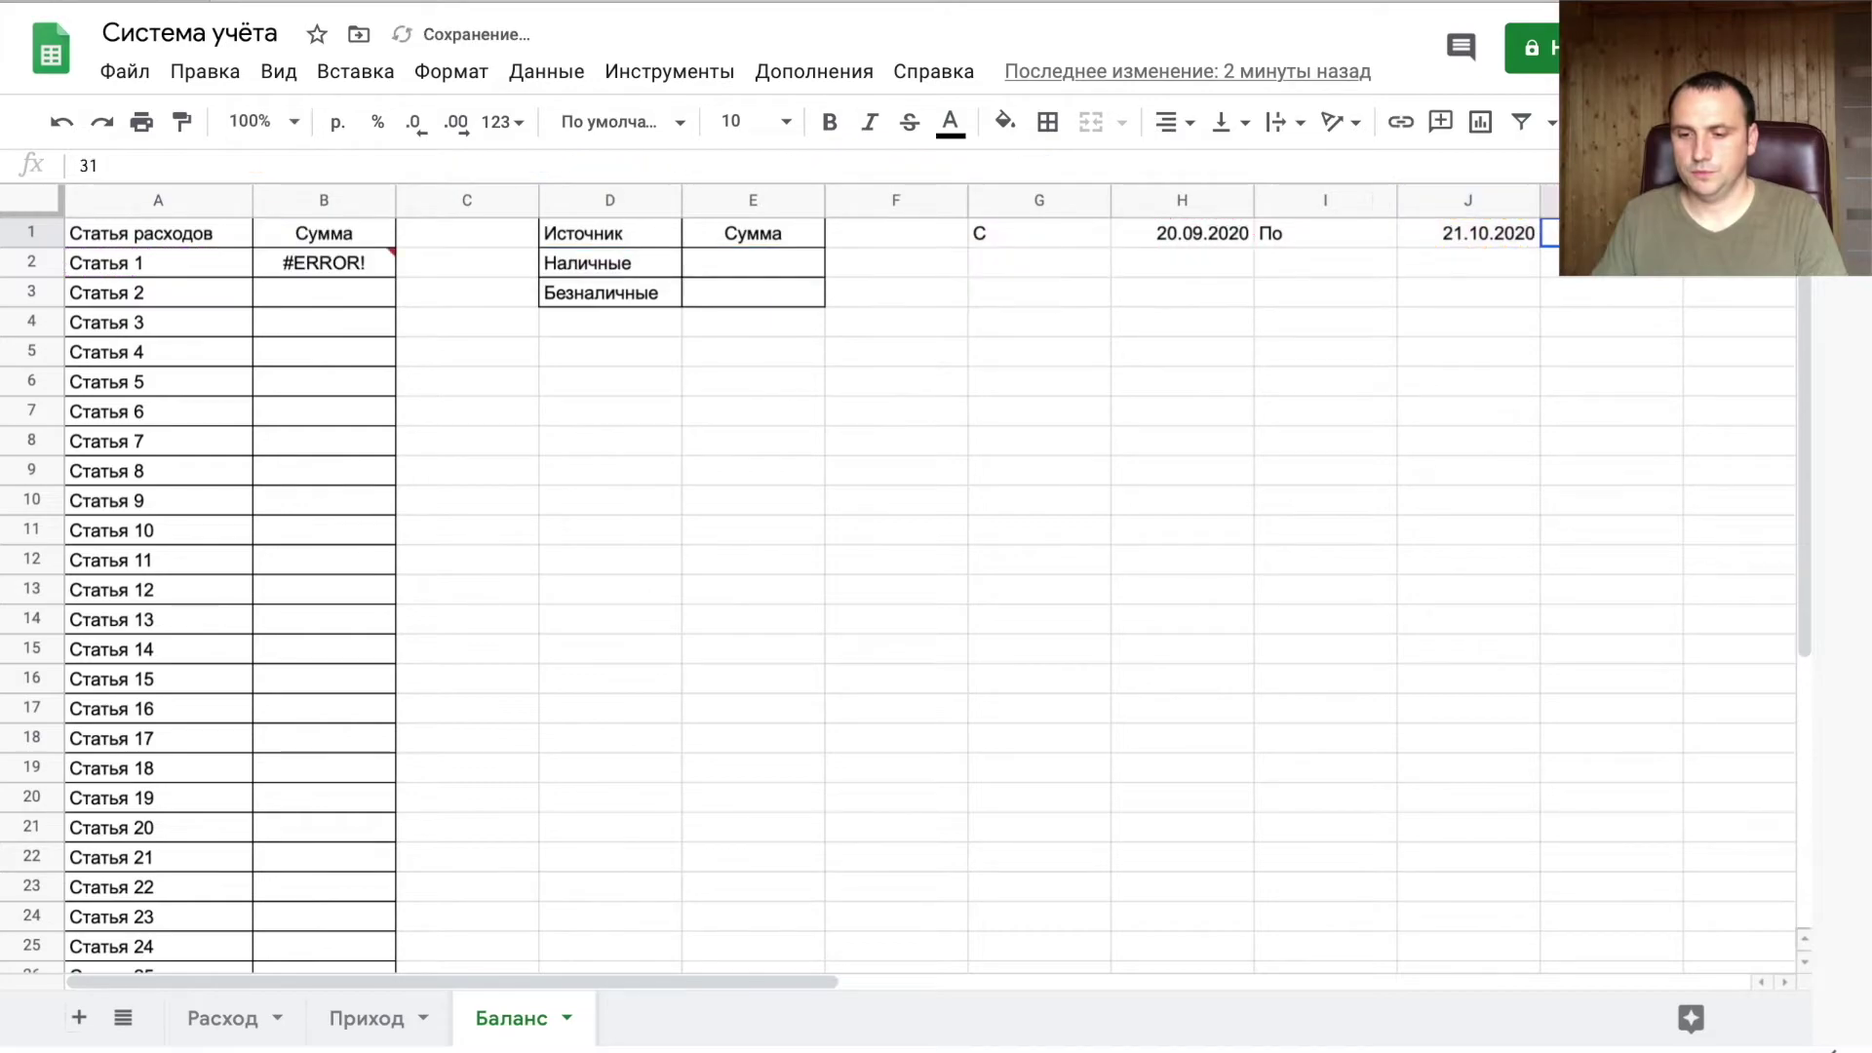
# - Replace the J1- width in B2 with absolute $K$1, giving 3700 for Статья 1
pyautogui.click(390, 262)
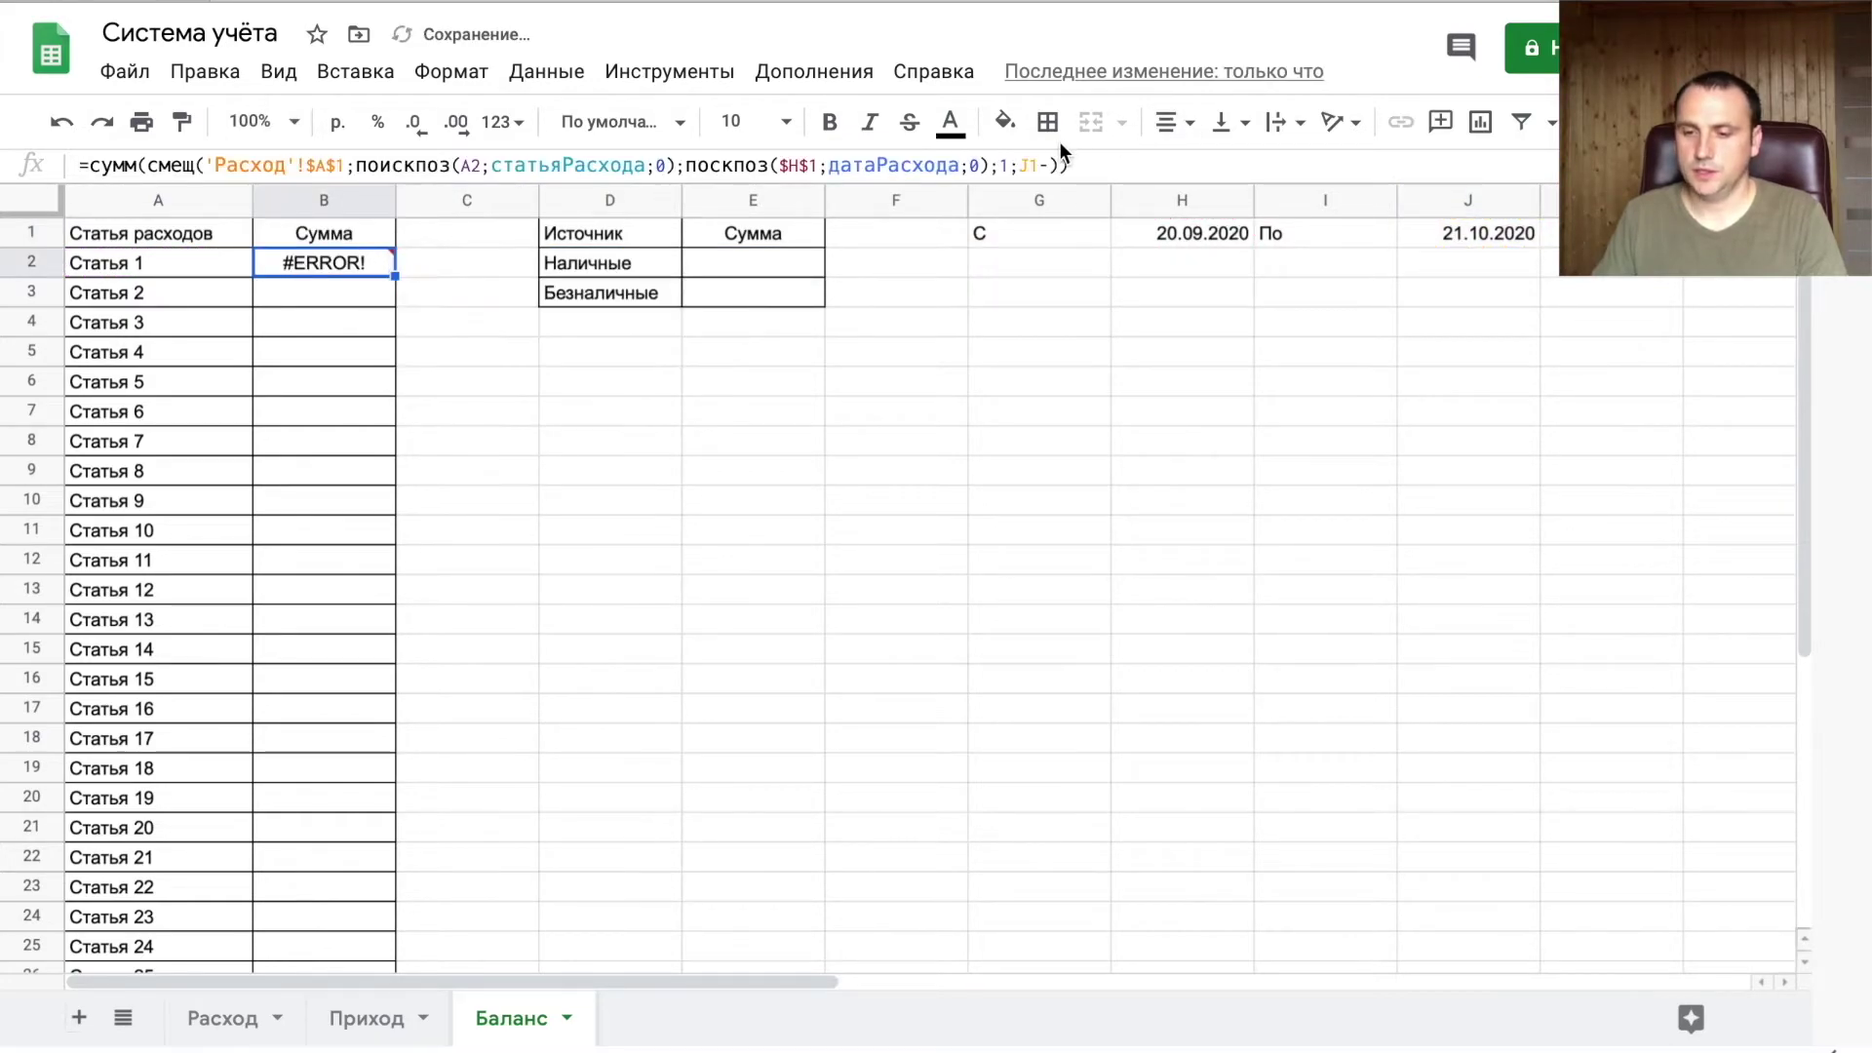
pyautogui.click(1150, 165)
pyautogui.press('BackSpace')
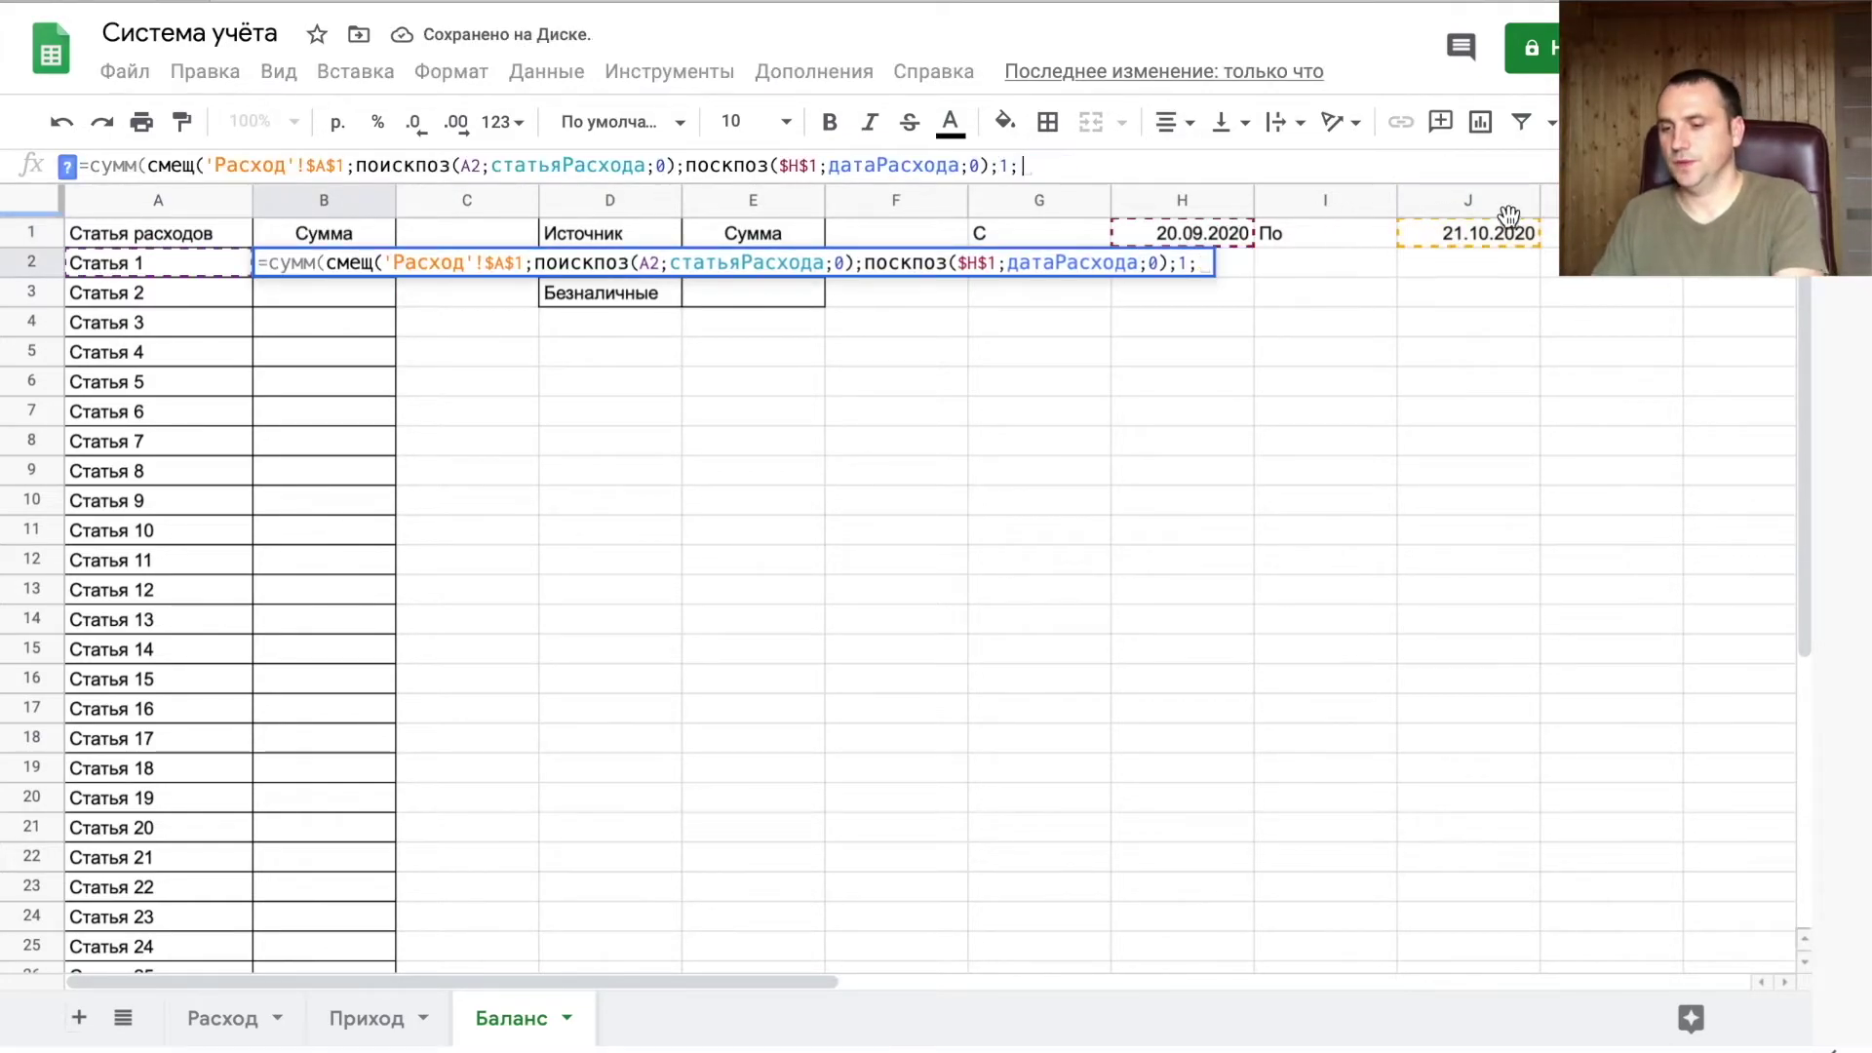
pyautogui.write('K1')
pyautogui.press('Return')
pyautogui.click(324, 262)
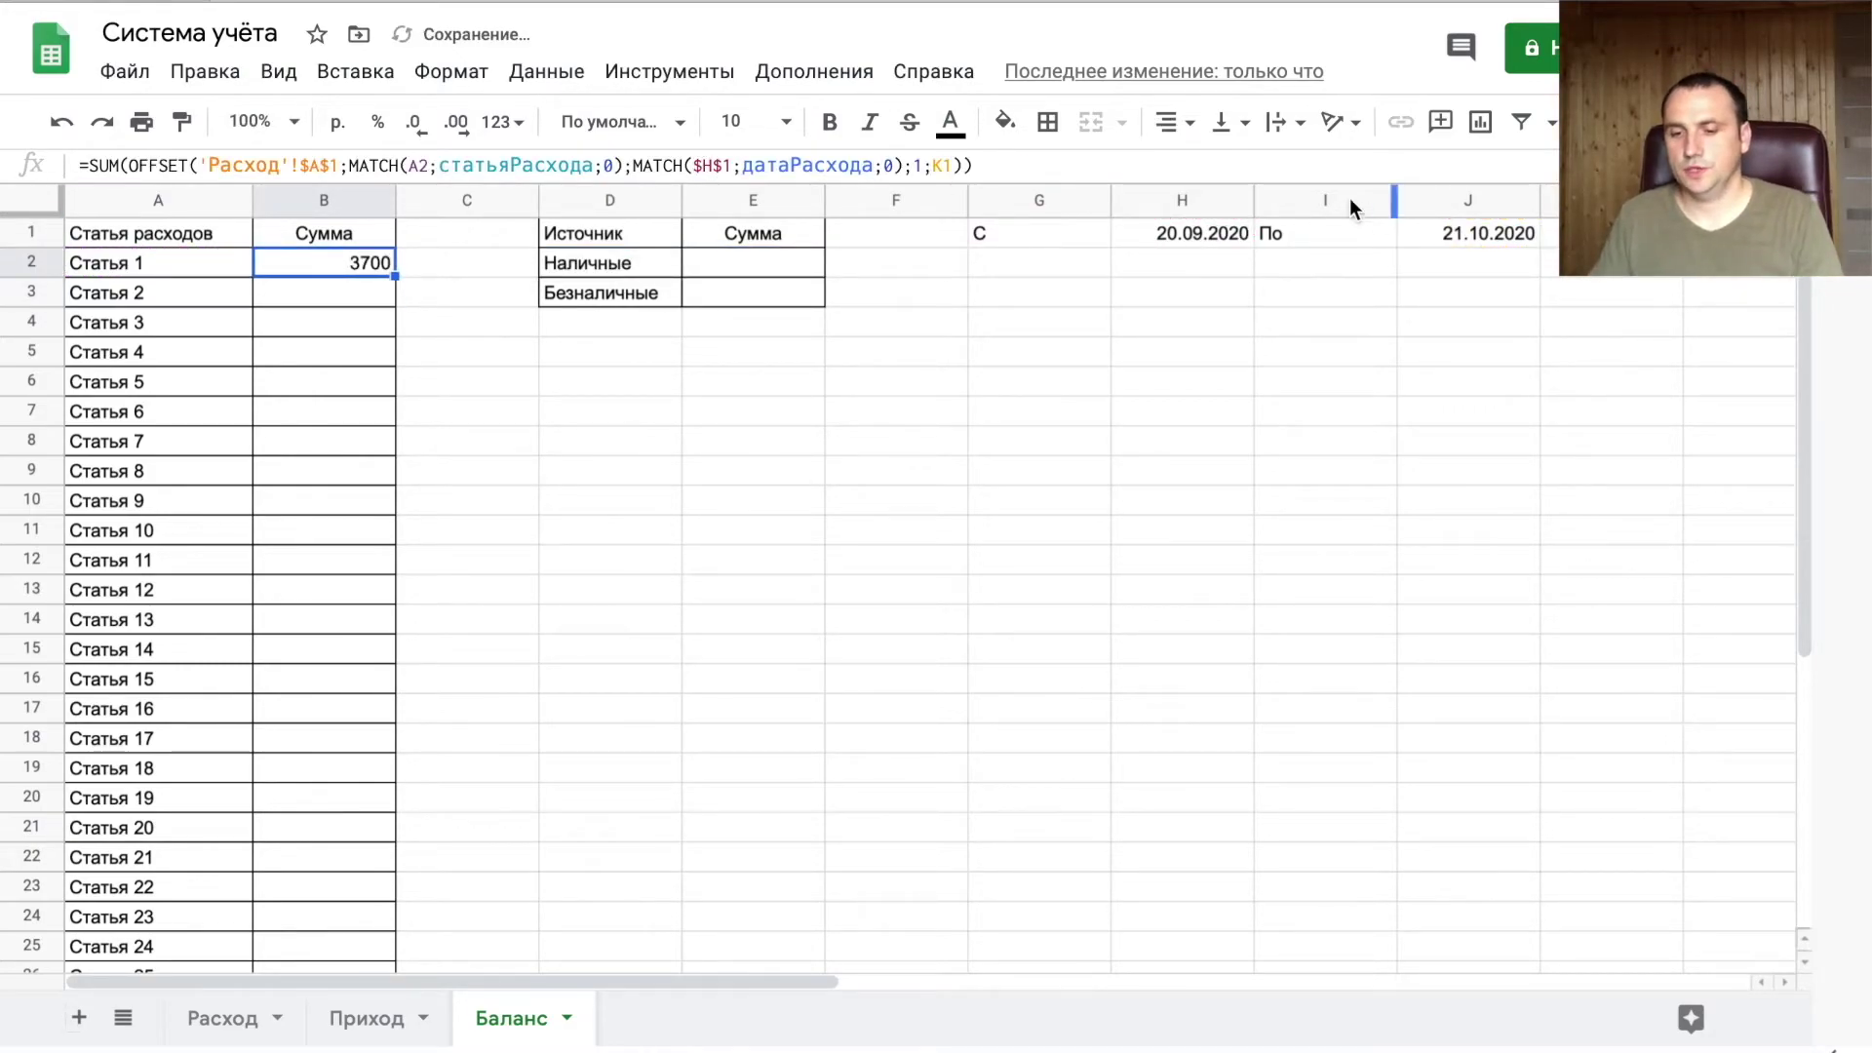
pyautogui.click(936, 166)
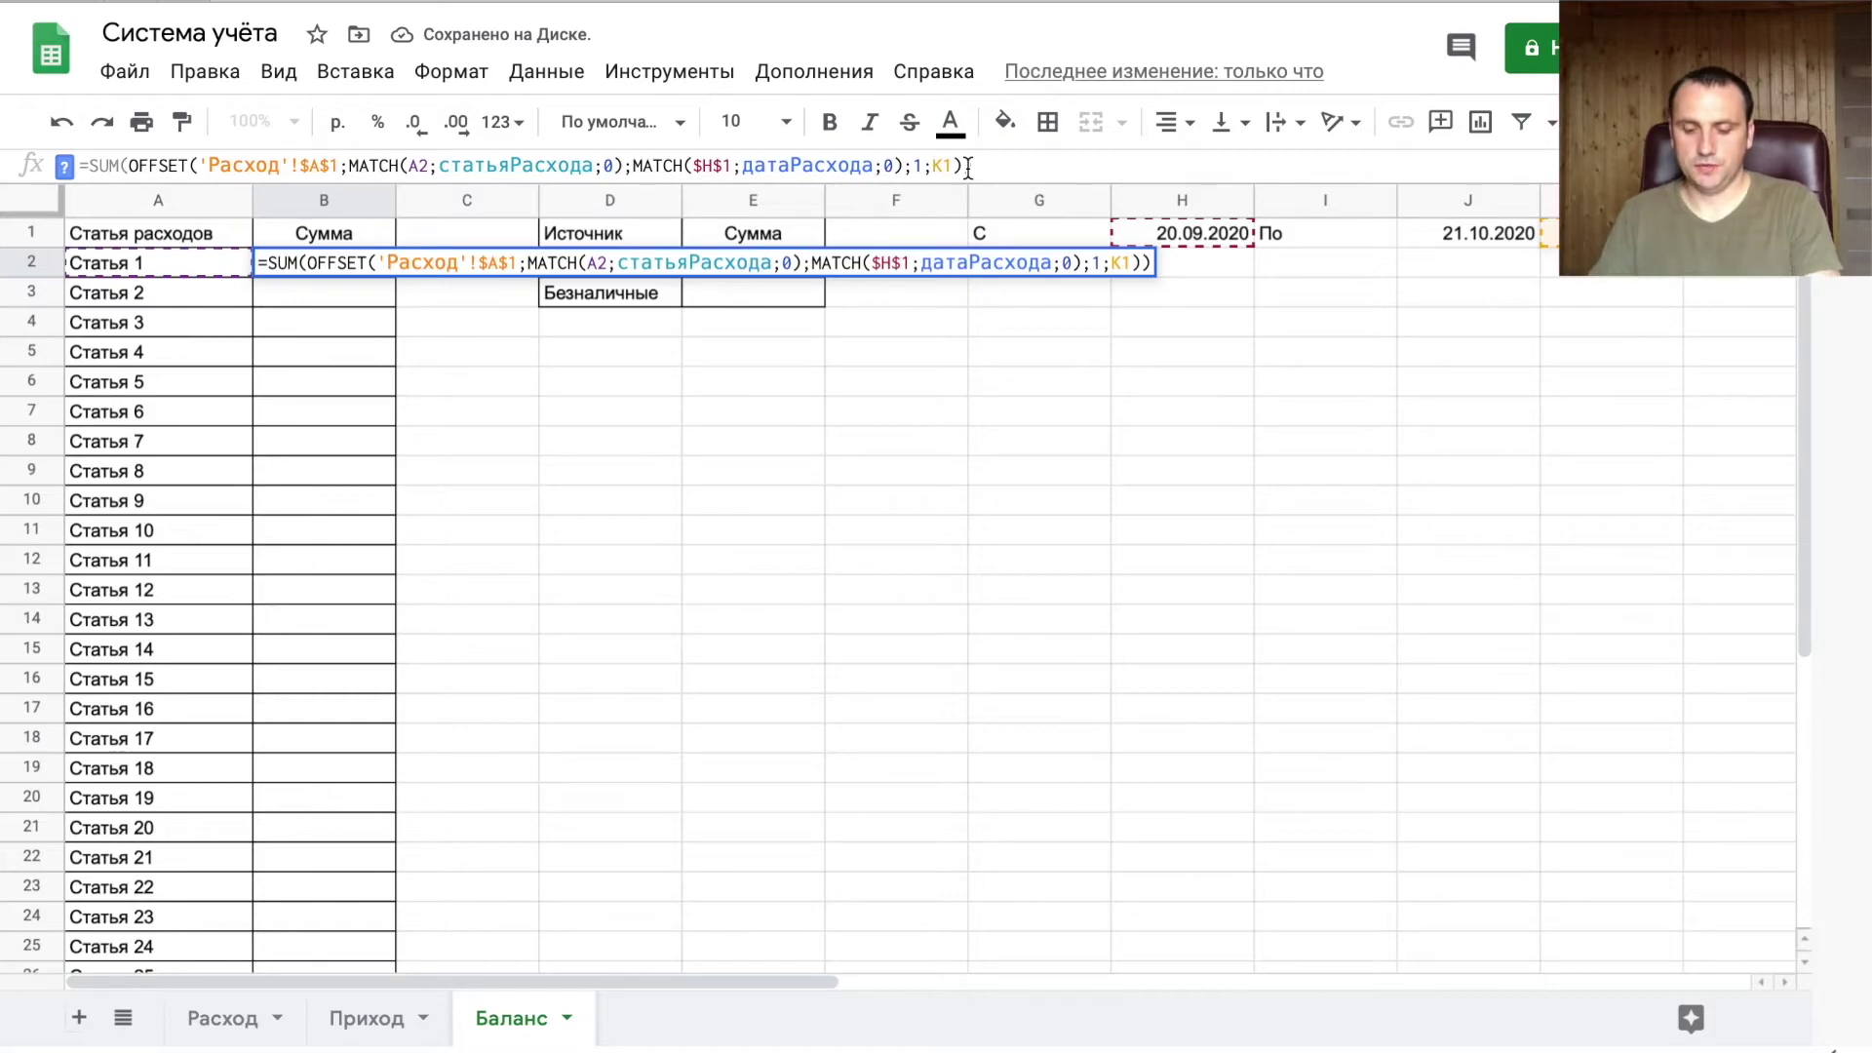
pyautogui.press('F4')
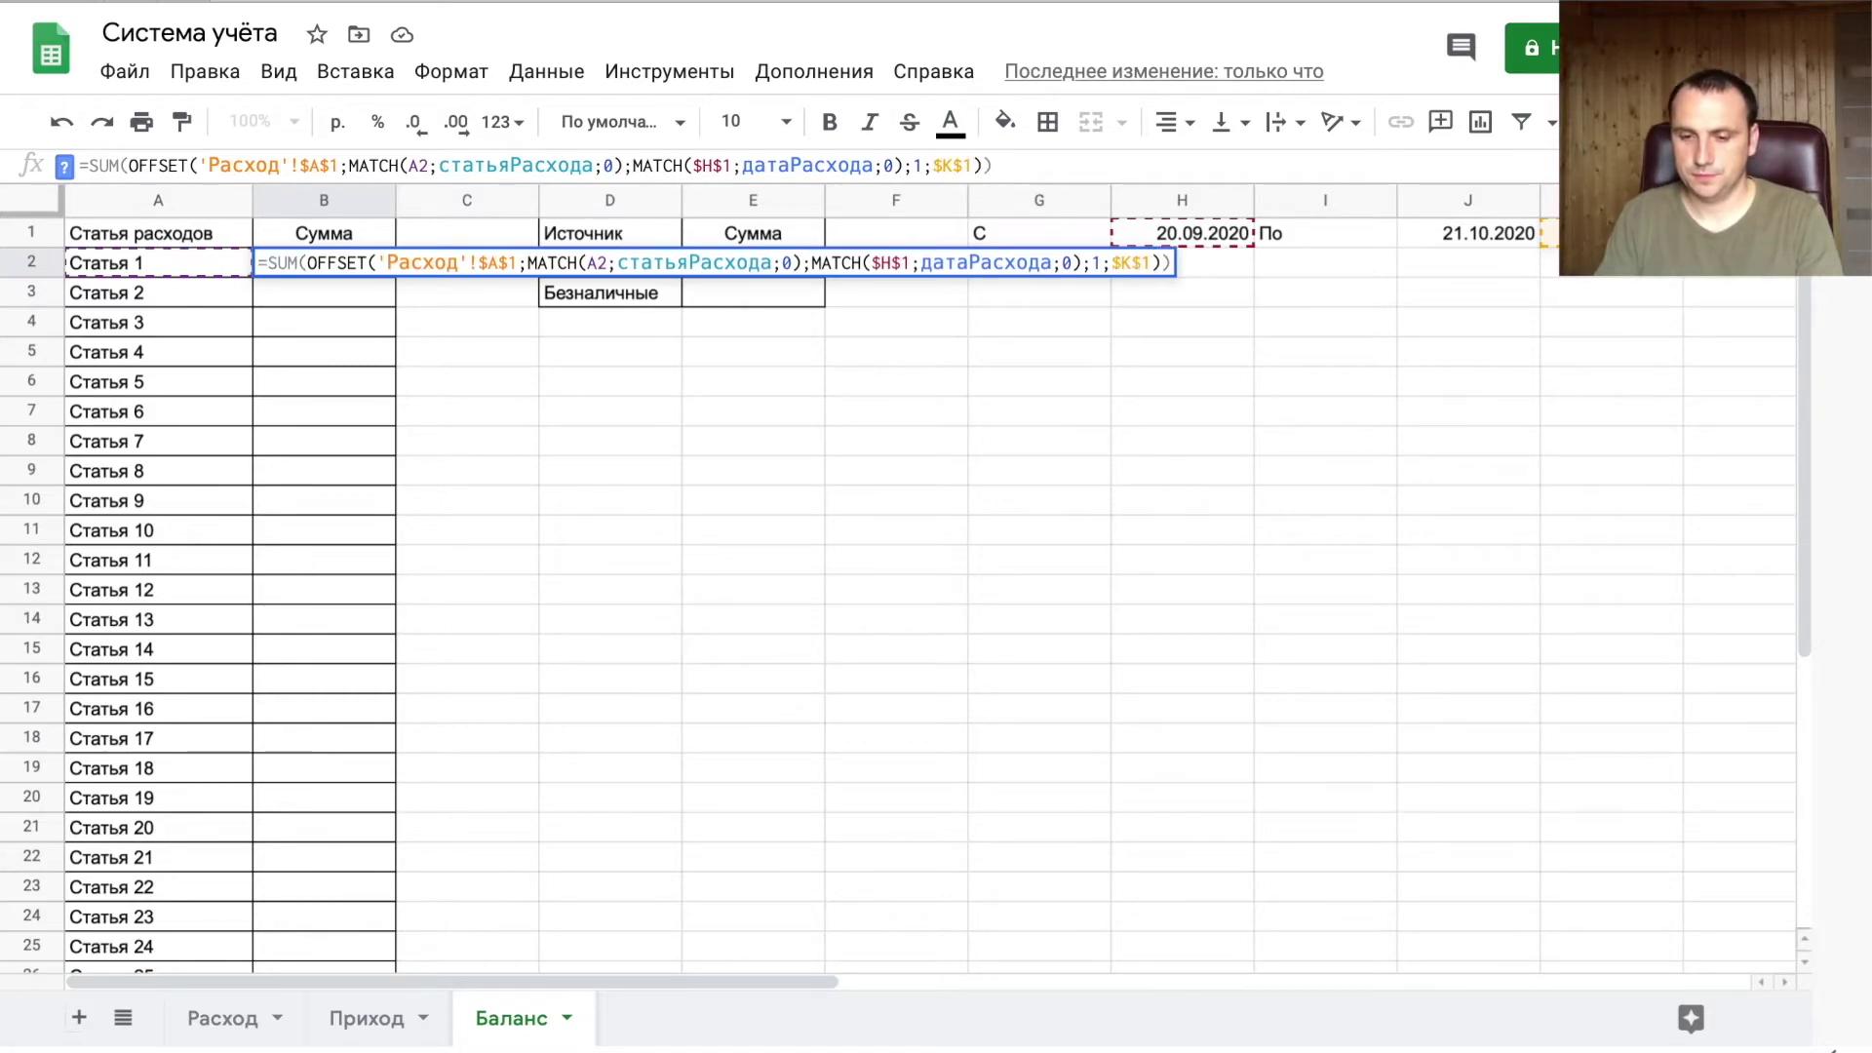
pyautogui.press('Return')
# - Fill the B2 formula down column B and add all borders to A31:A39
pyautogui.click(355, 266)
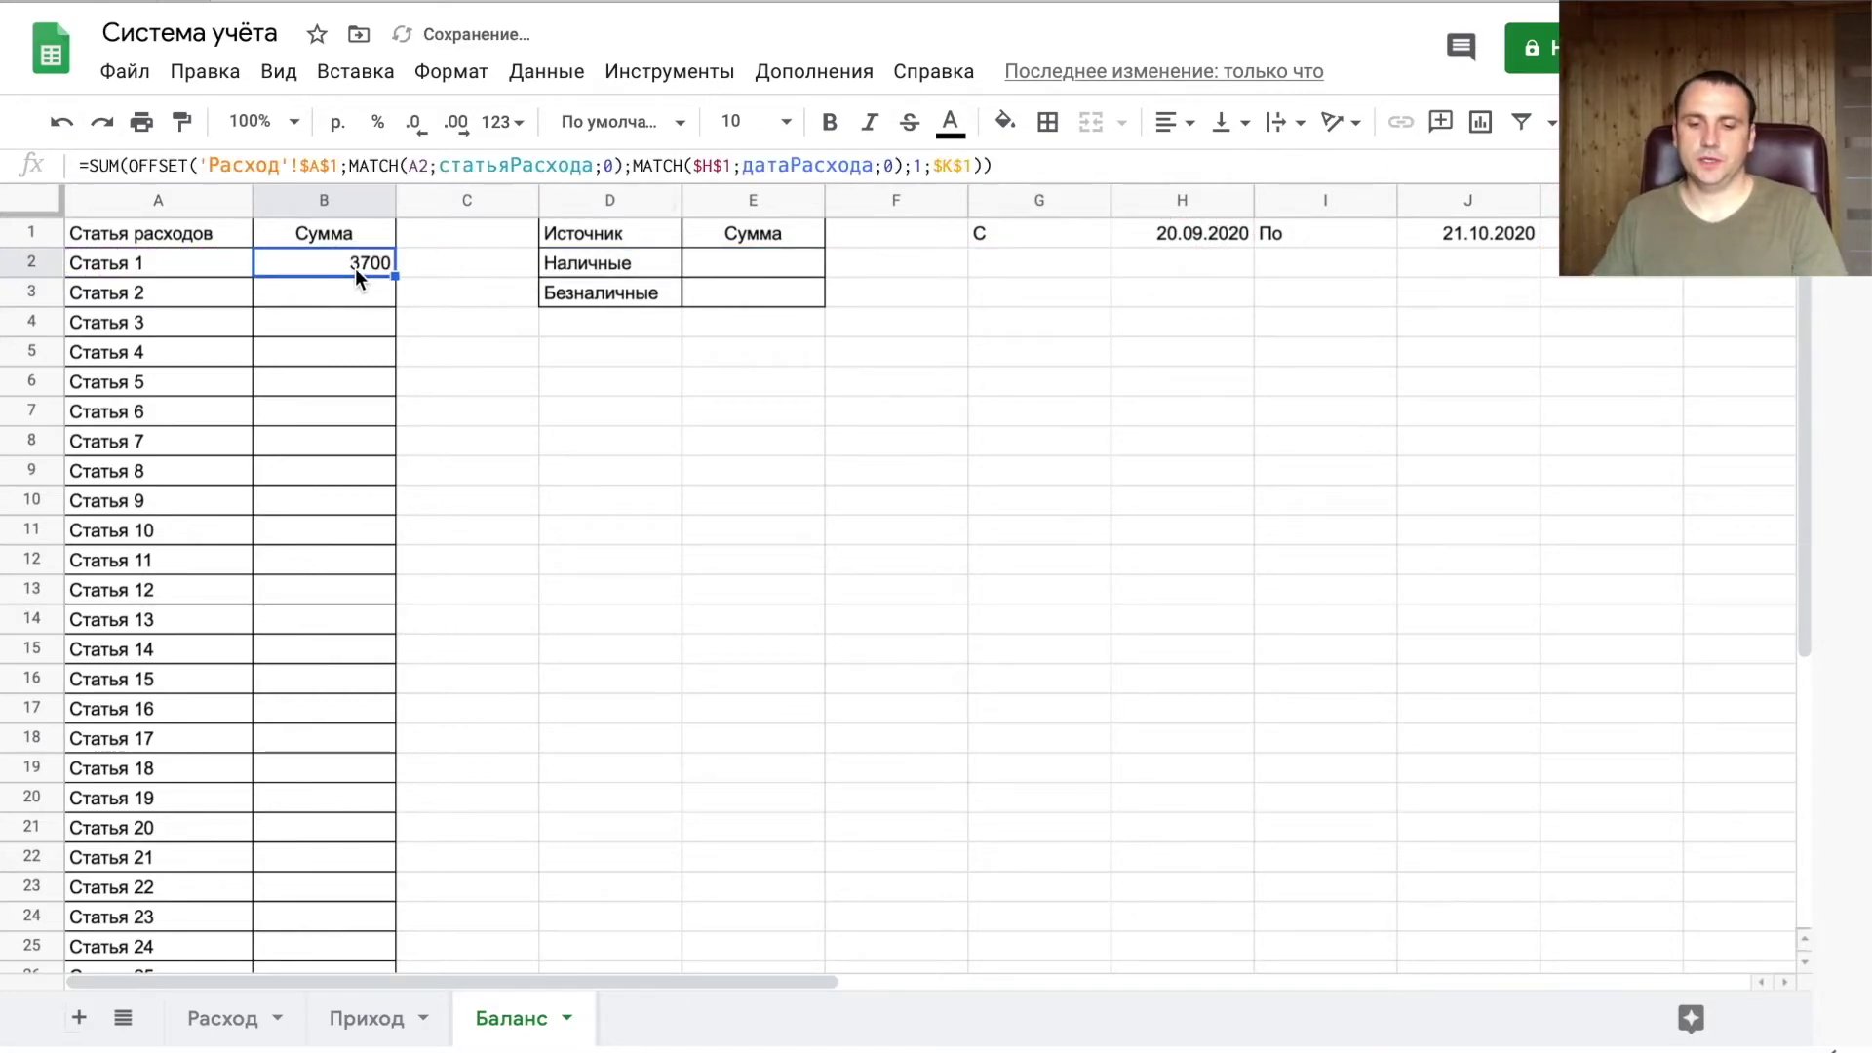
pyautogui.doubleClick(388, 278)
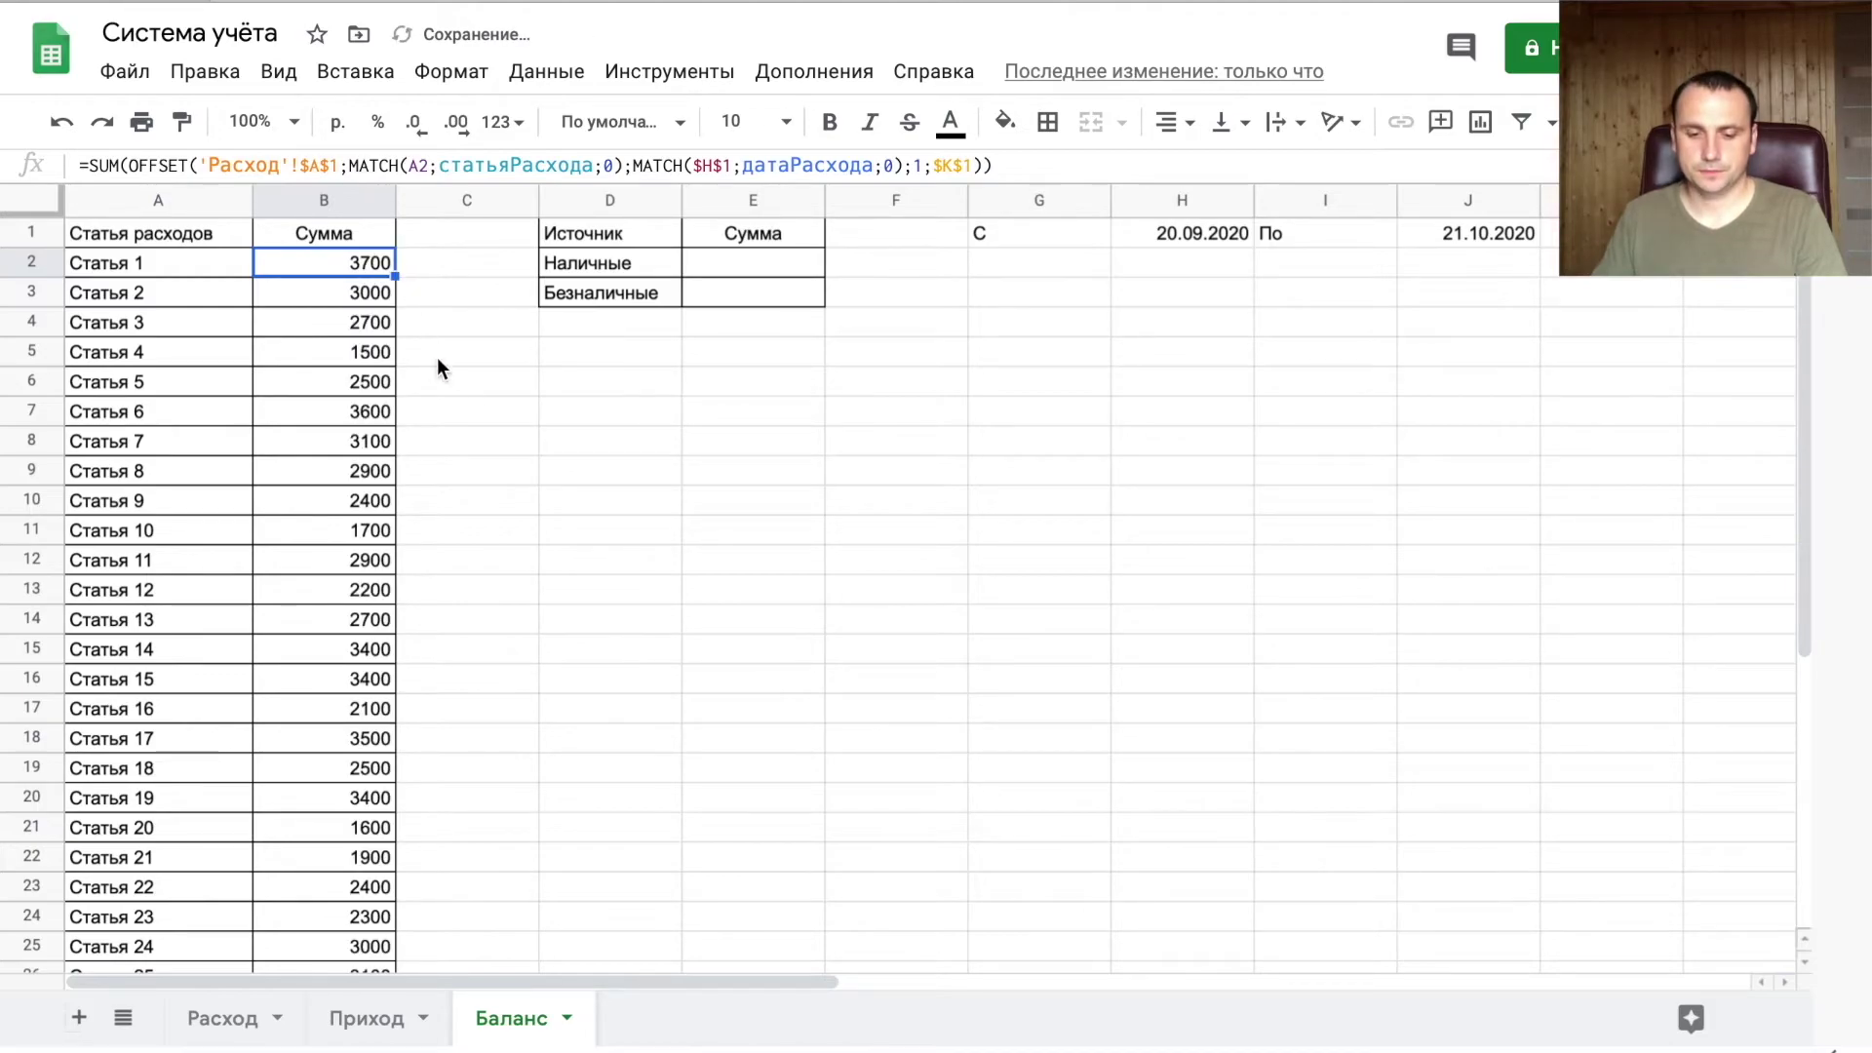
pyautogui.scroll(-5, 485, 390)
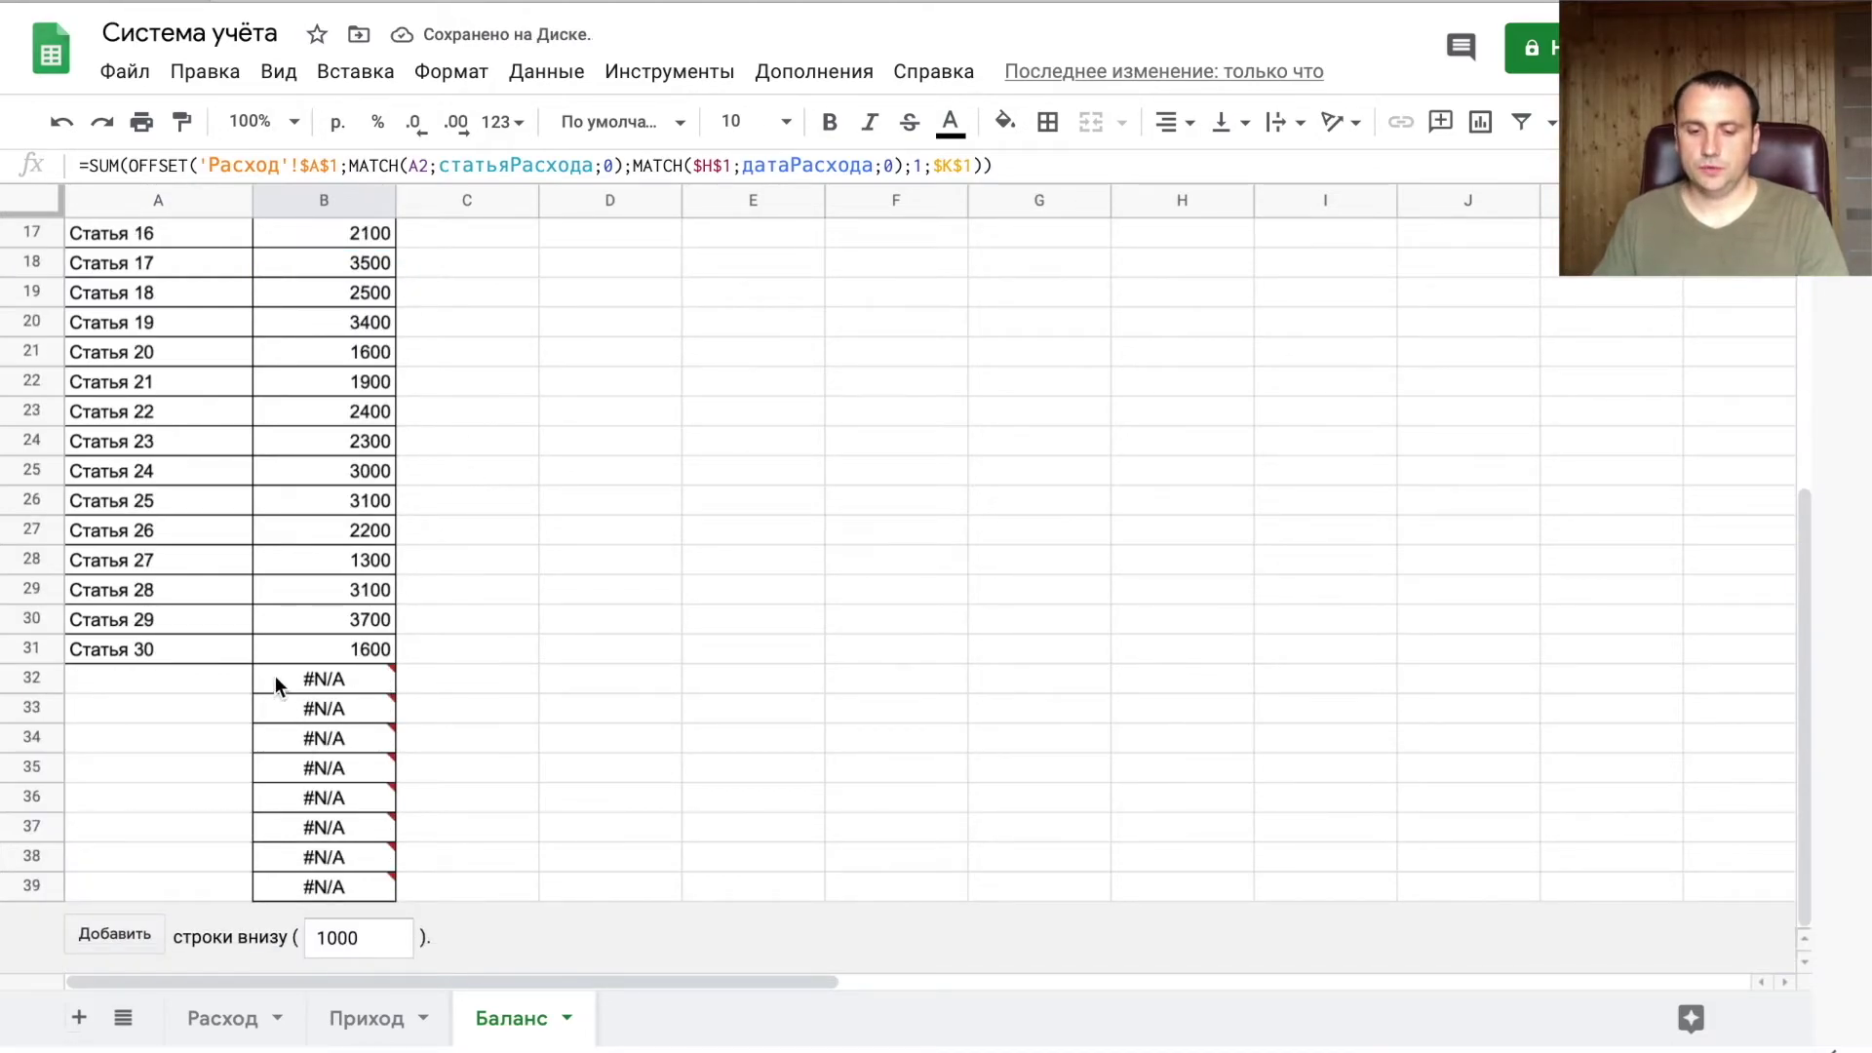
pyautogui.moveTo(173, 659); pyautogui.dragTo(213, 875)
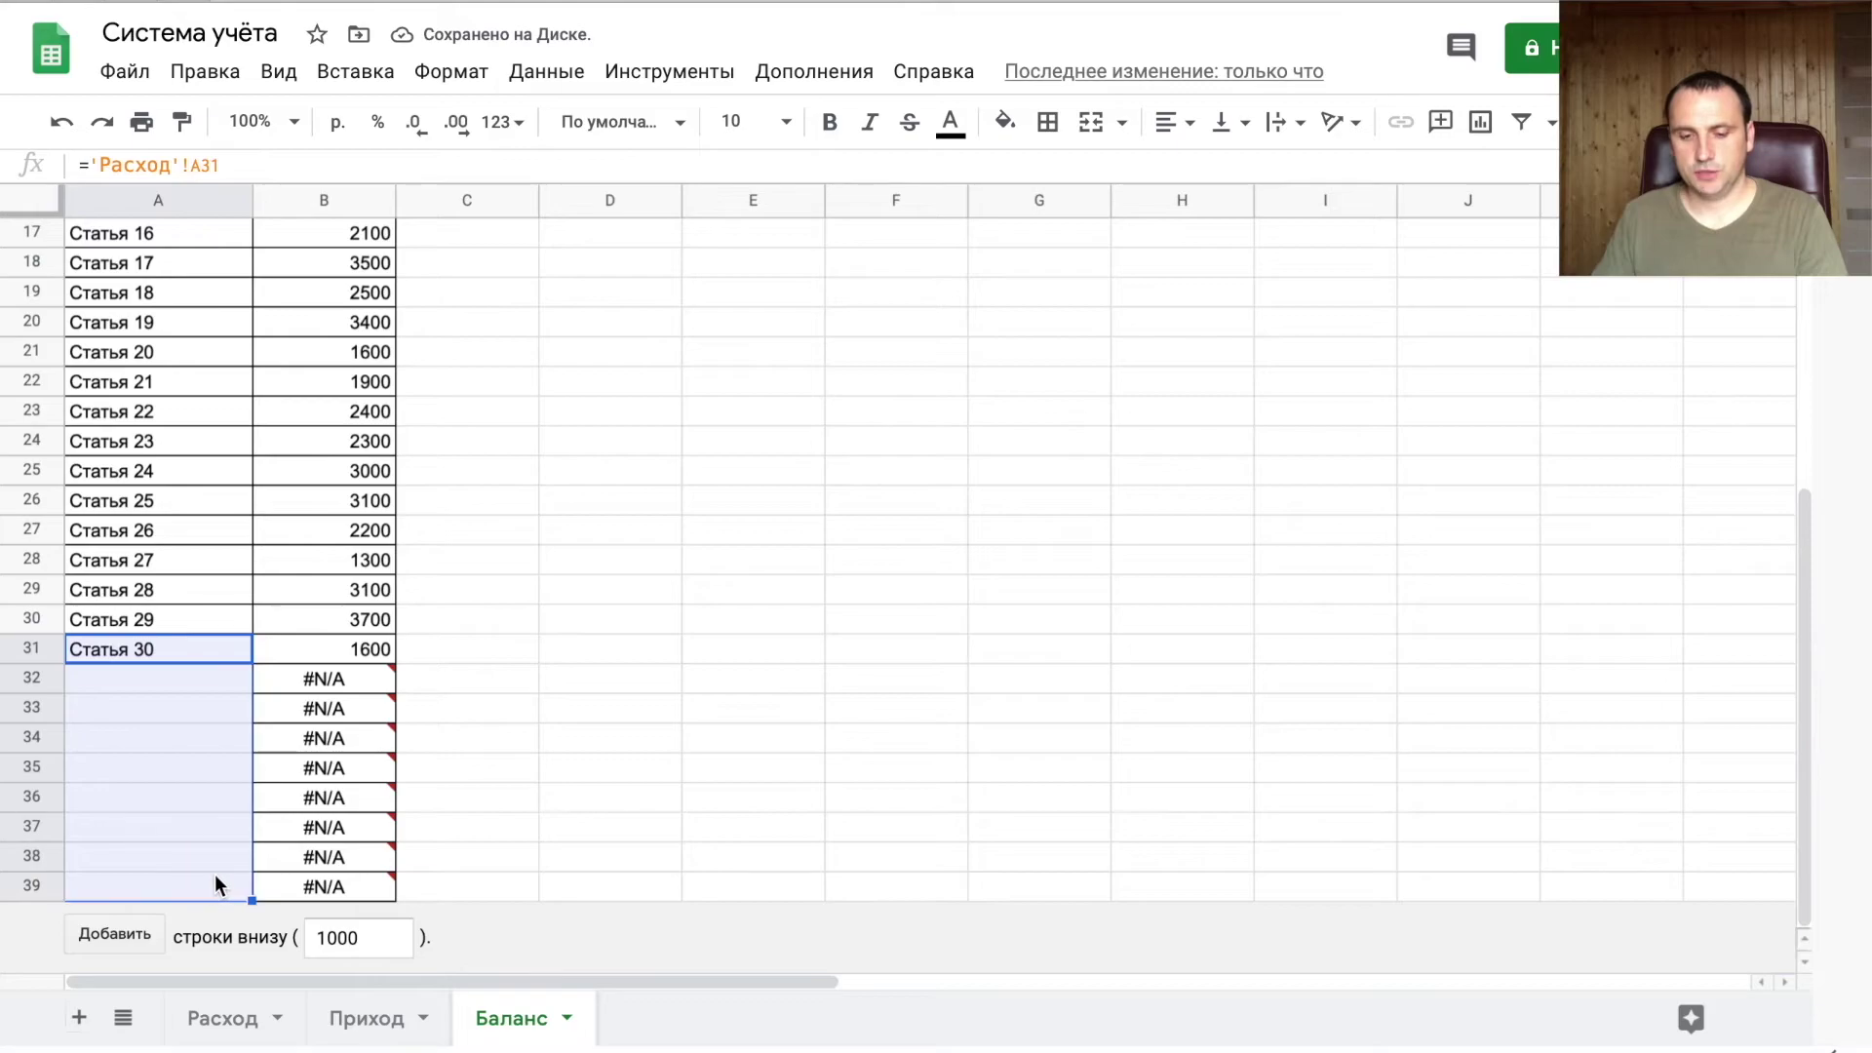
pyautogui.click(1047, 121)
pyautogui.click(1059, 176)
# - Begin wrapping the B2 formula in еслиошибка(
pyautogui.scroll(5, 336, 300)
pyautogui.click(330, 265)
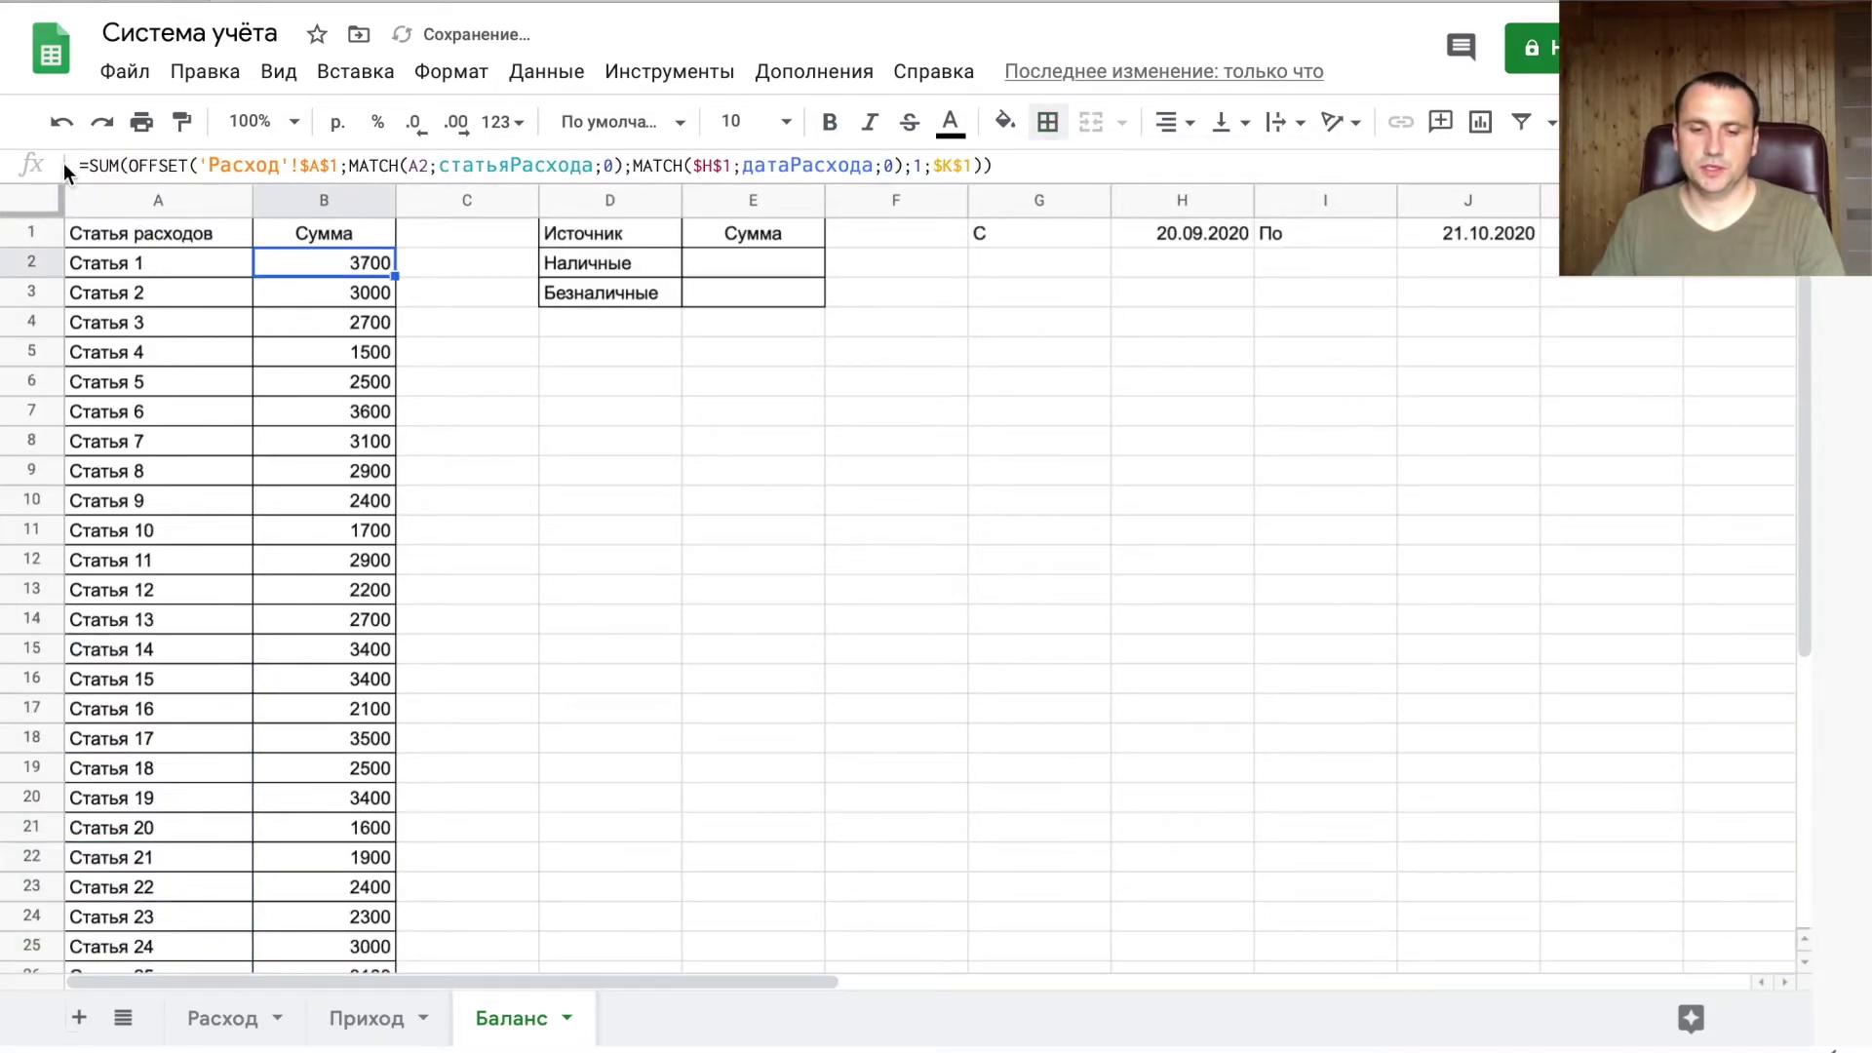
pyautogui.click(98, 164)
pyautogui.write('если')
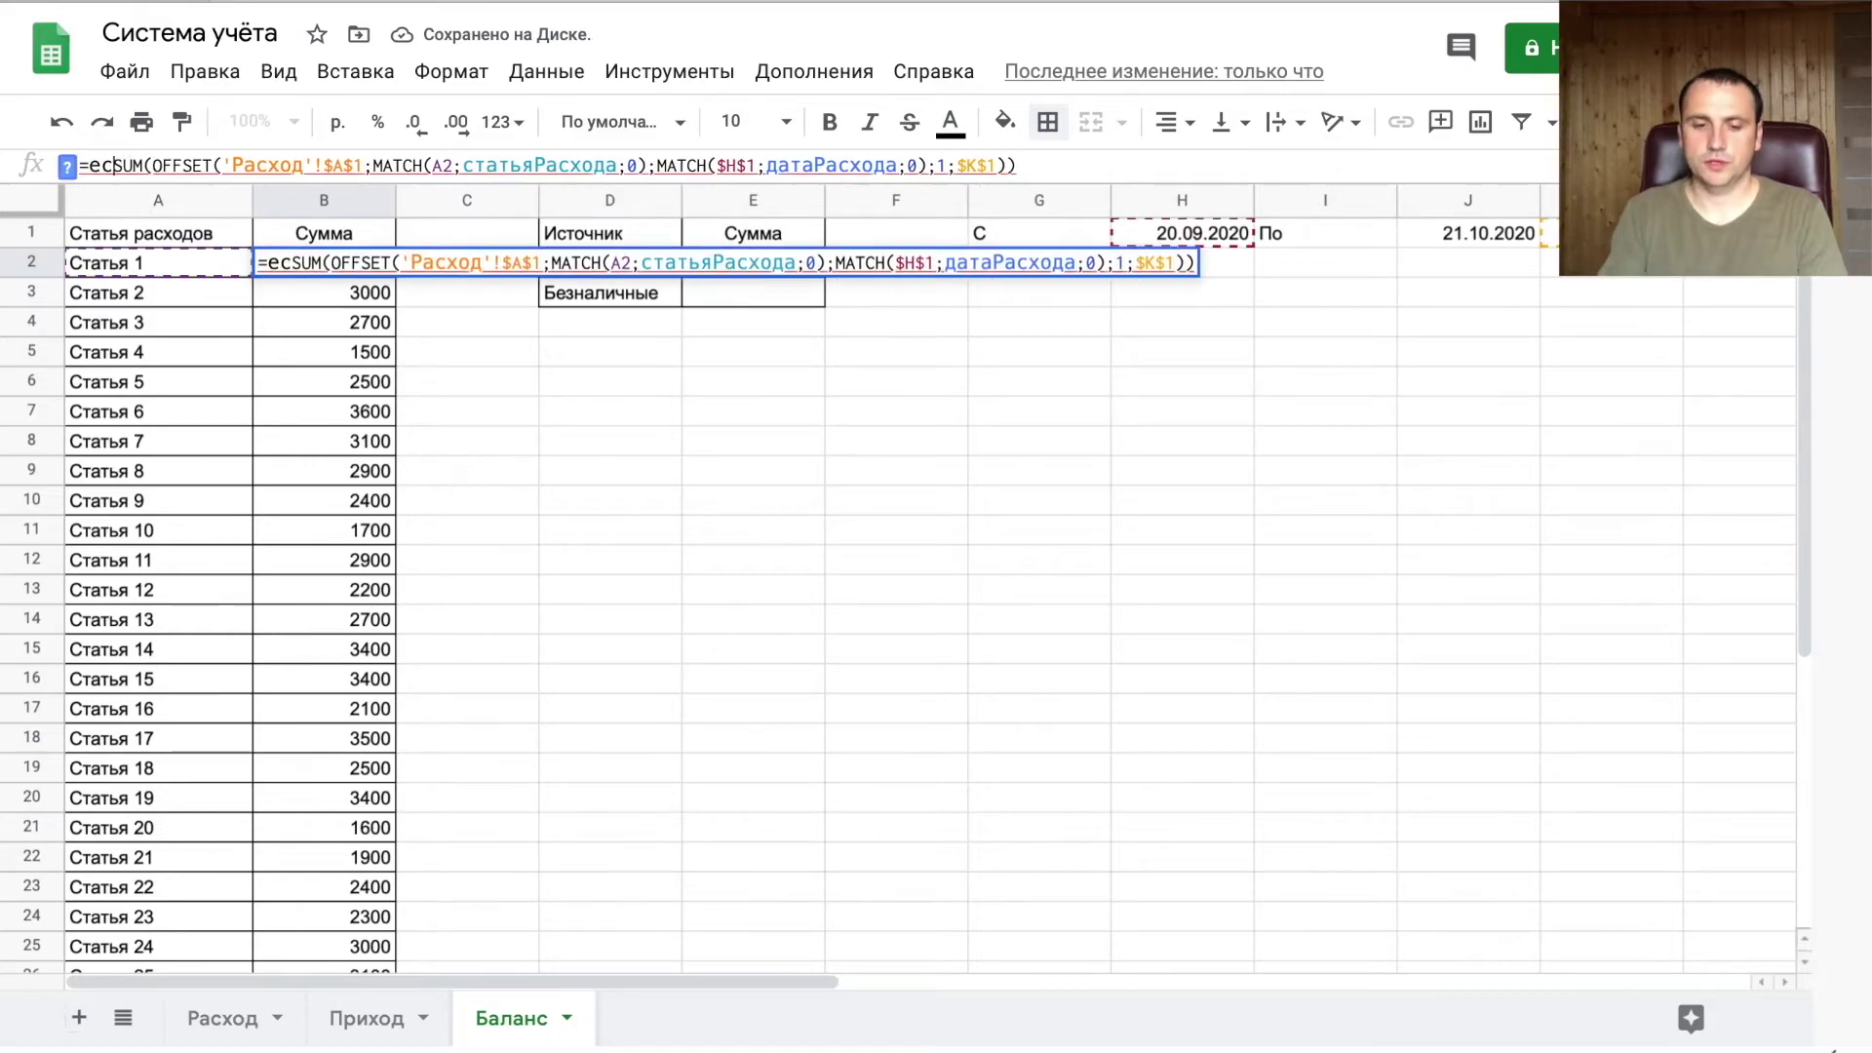
pyautogui.write('ошибка(')
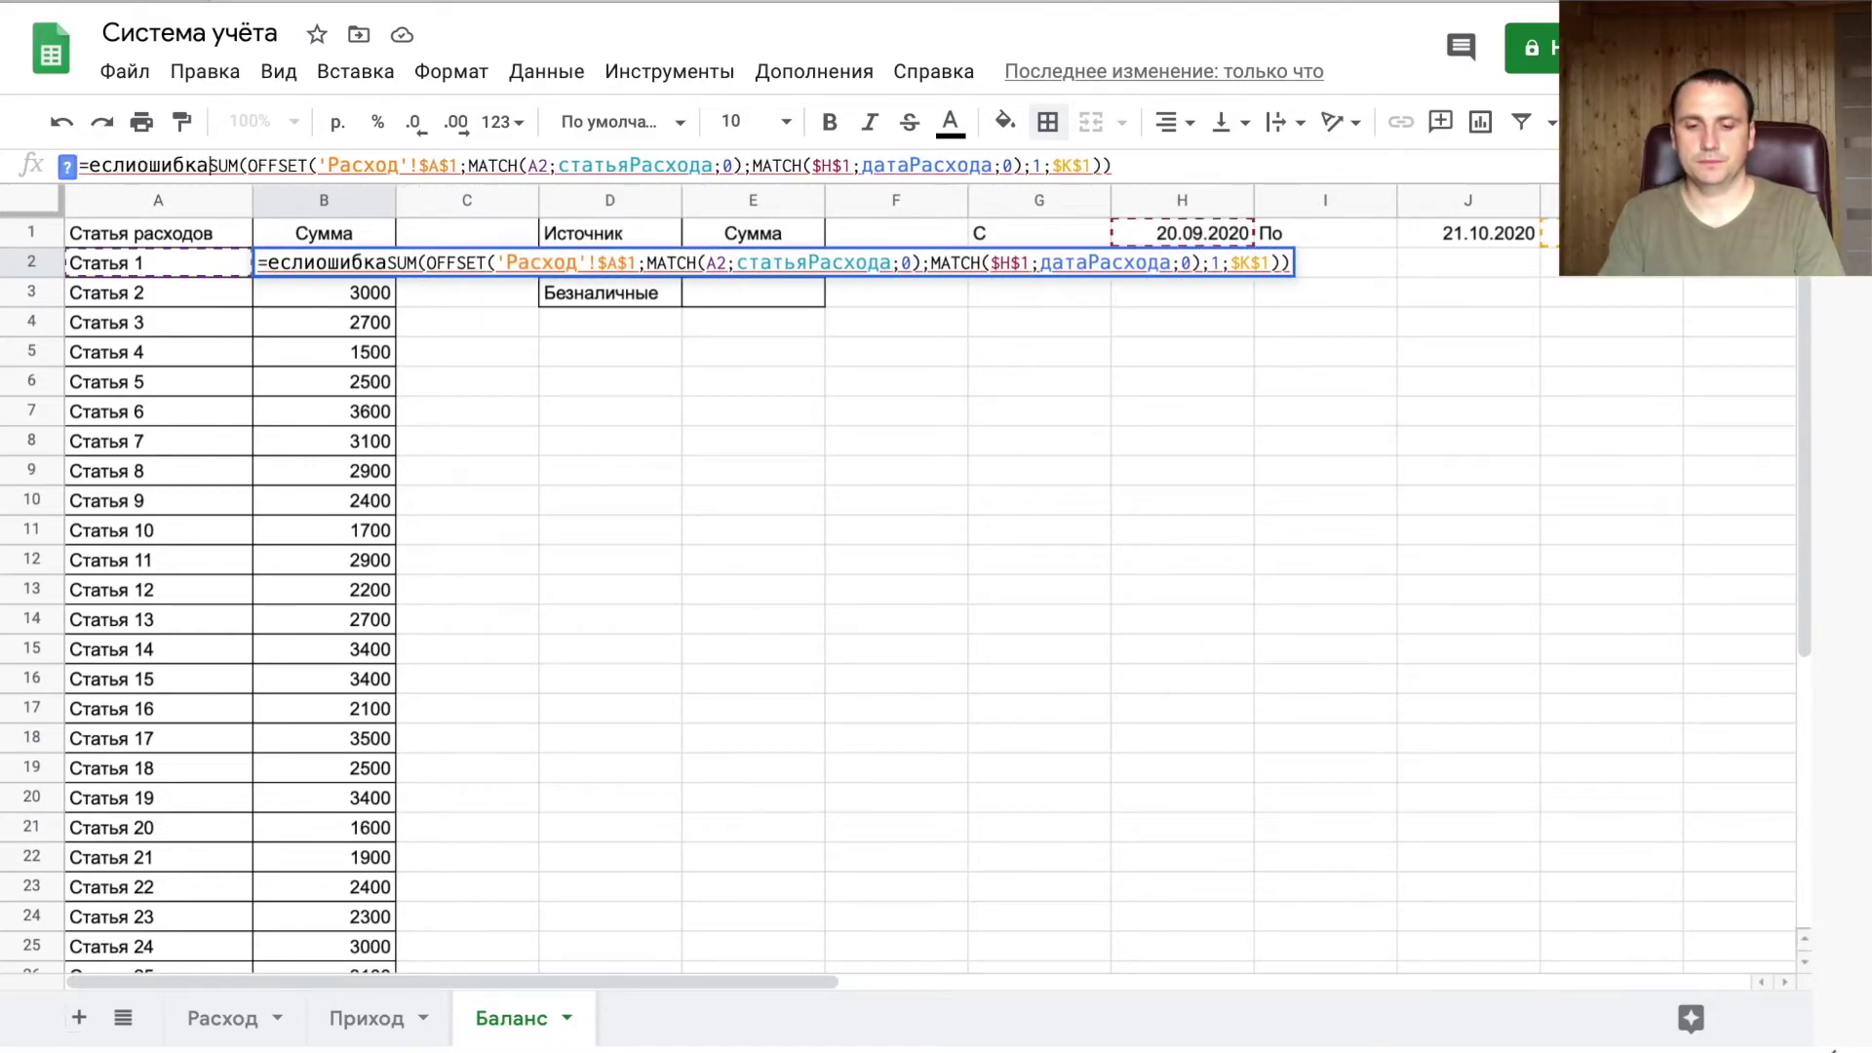
# - Close the еслиошибка wrapper in B2 with ;"" so errors show blank
pyautogui.press('End')
pyautogui.write(';')
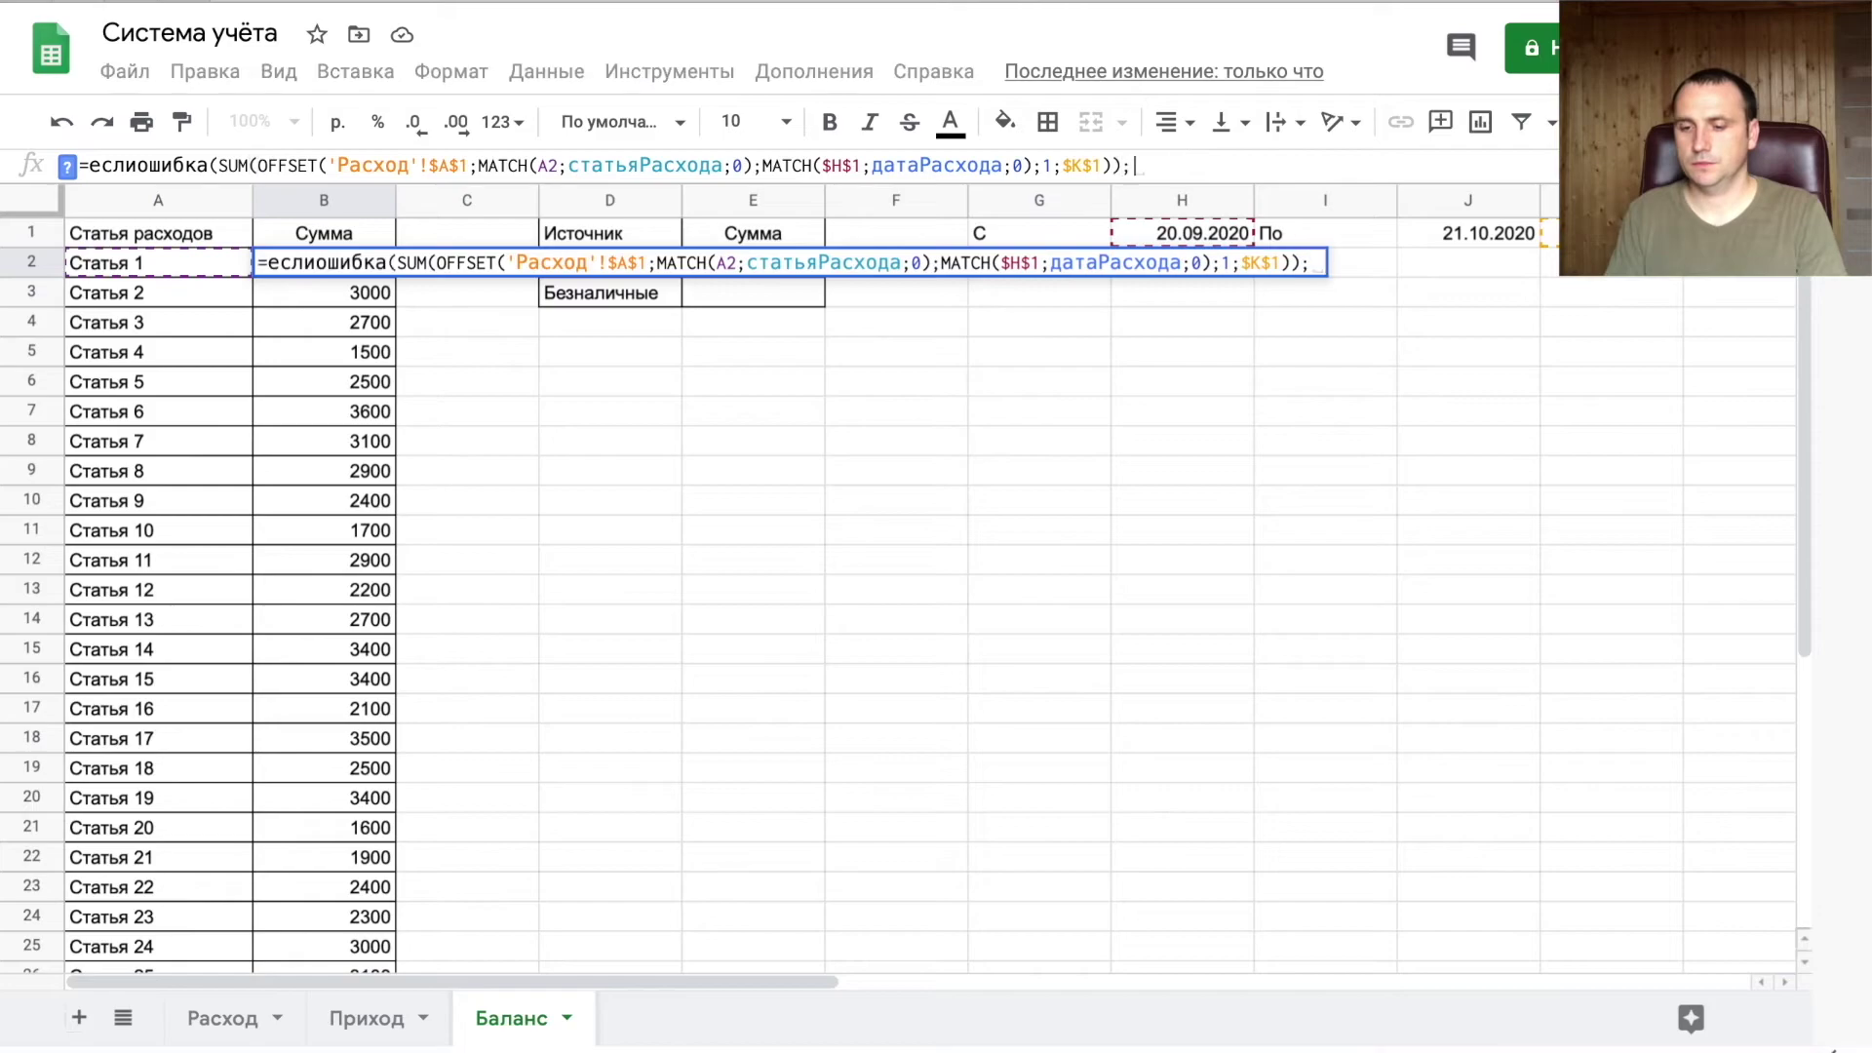
pyautogui.write('"")')
pyautogui.press('Return')
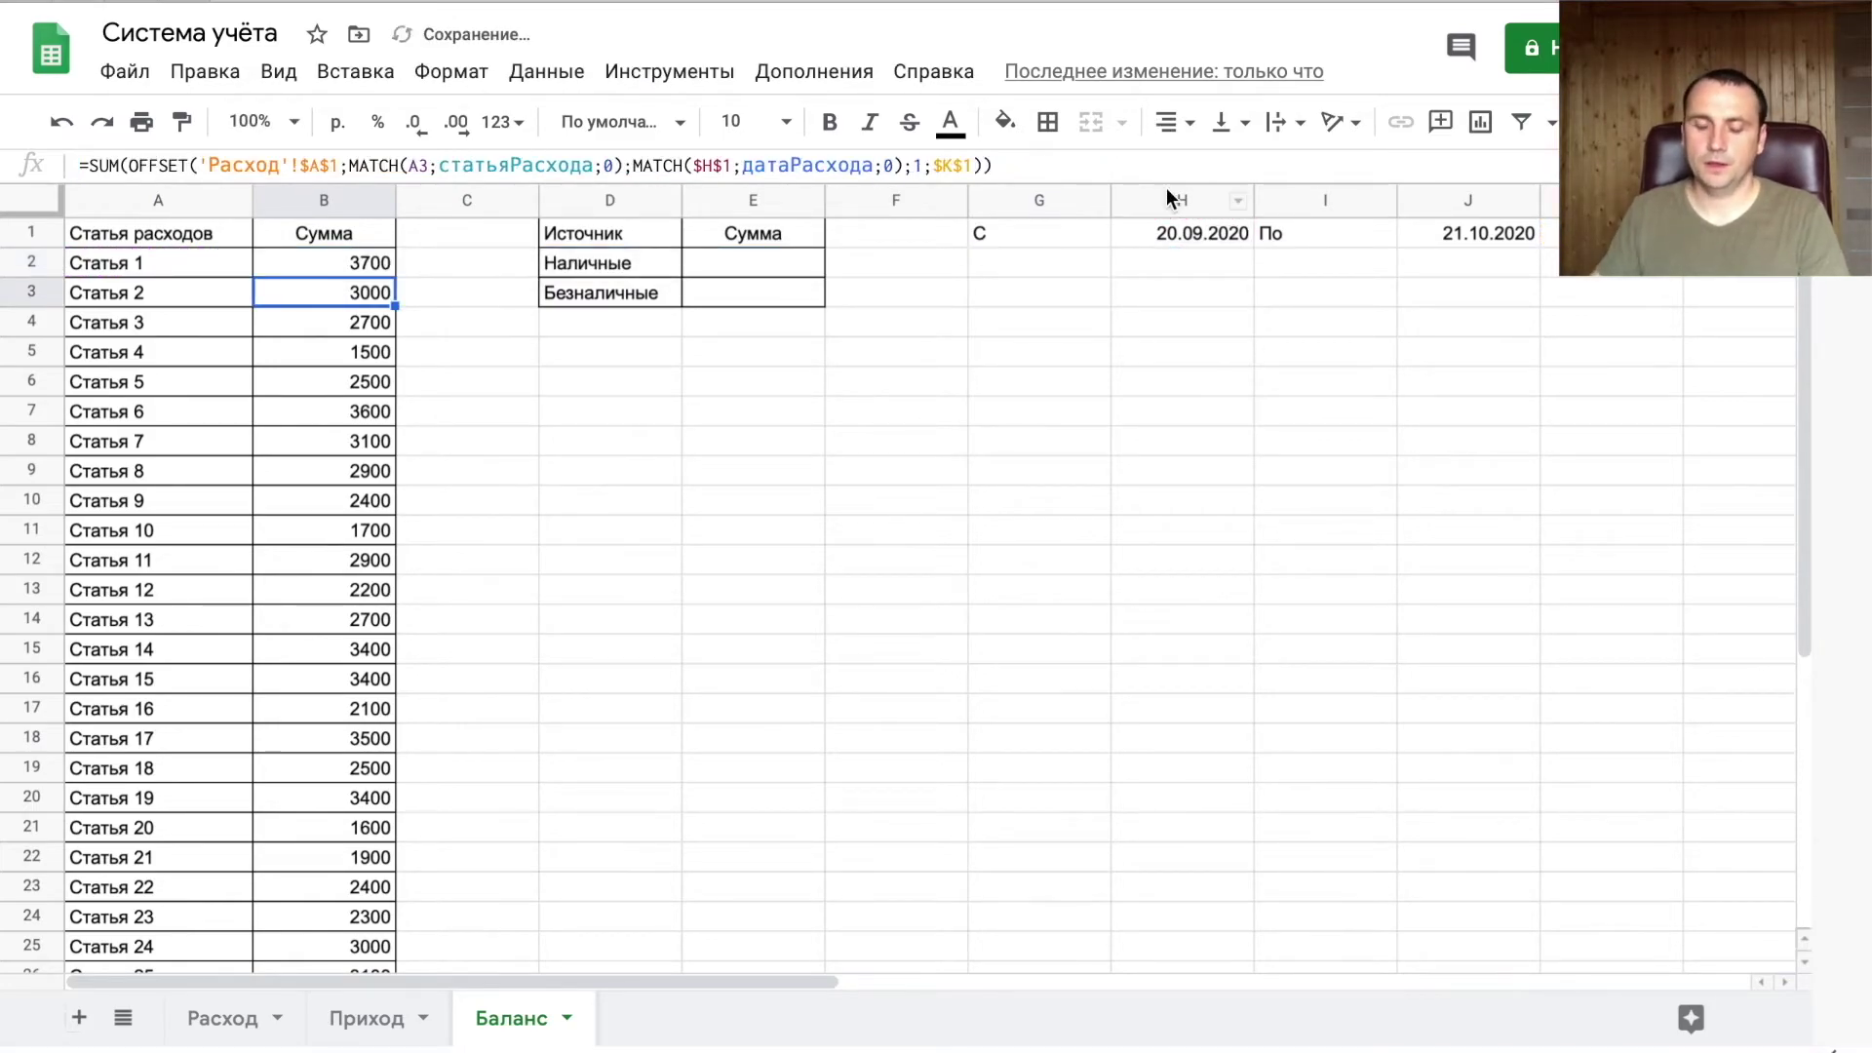
# - Paste the B2 formula down to row 39 and review the period, now starting 20.10.2020
pyautogui.click(376, 269)
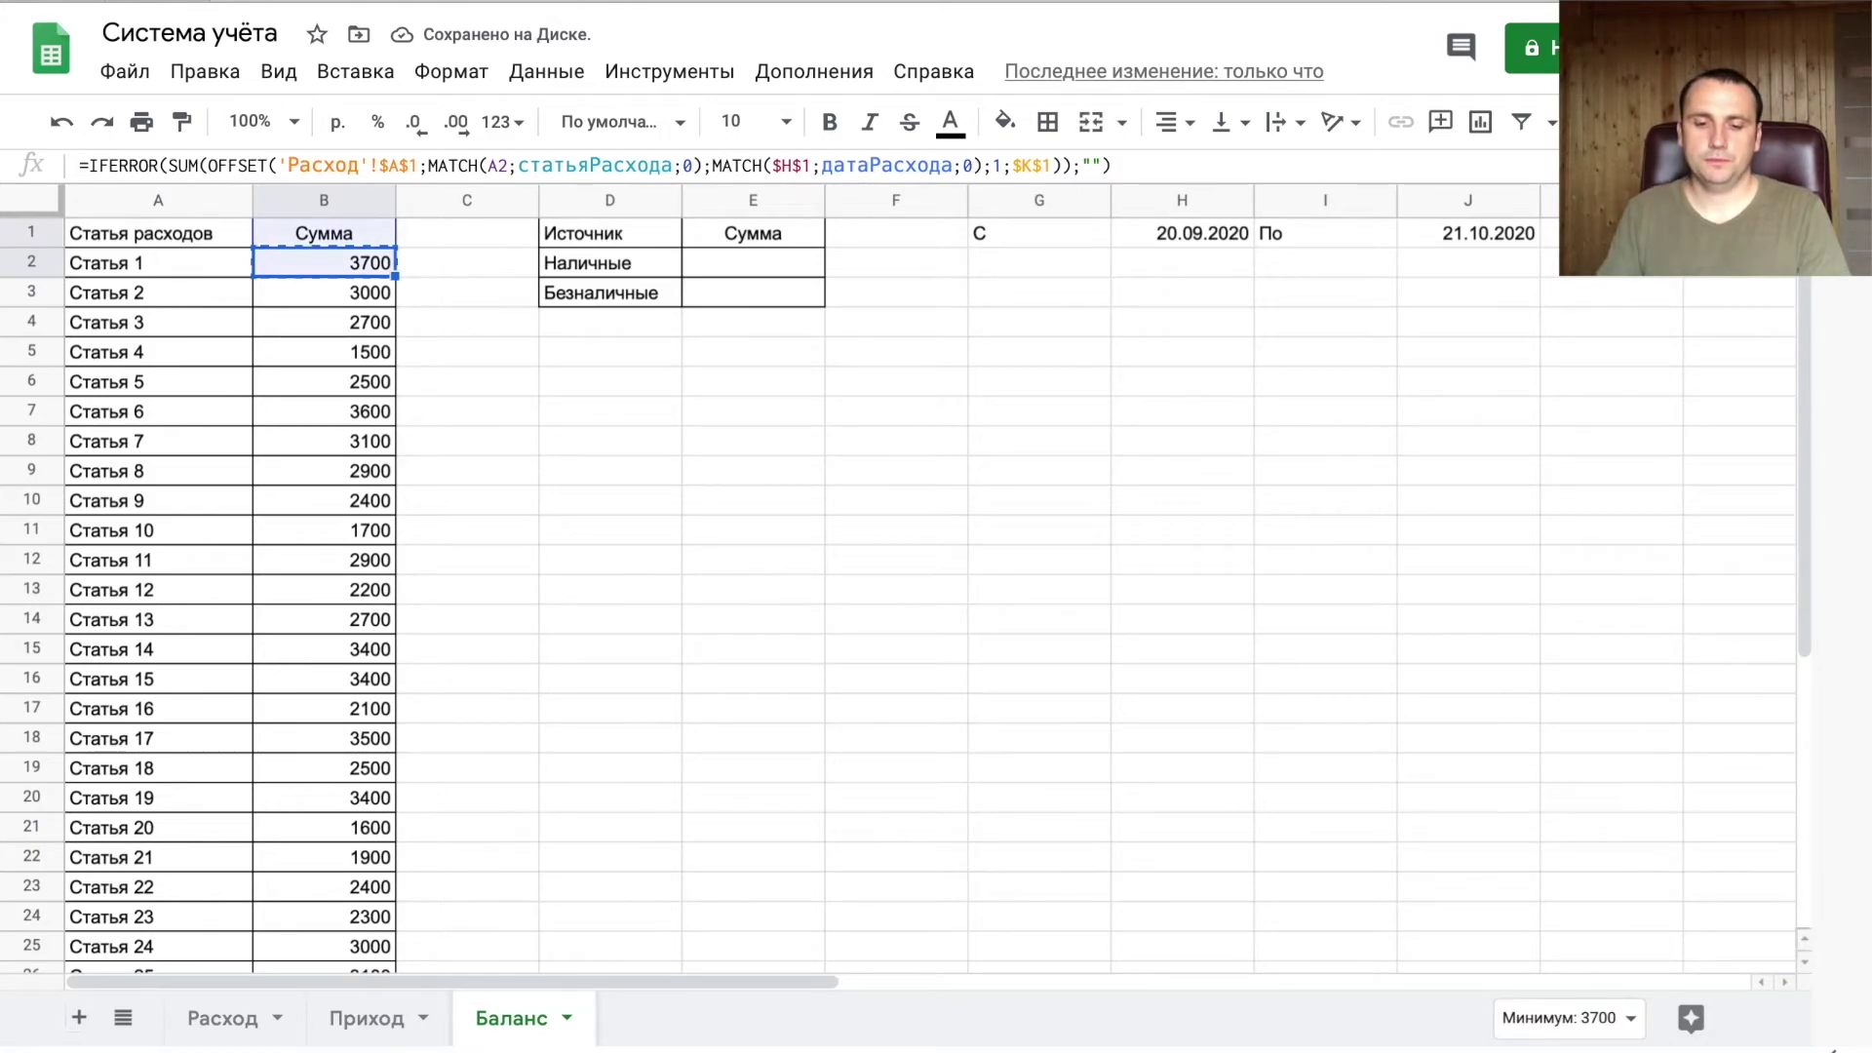
pyautogui.hotkey('ctrl', 'shift', 'Down')
pyautogui.hotkey('ctrl', 'v')
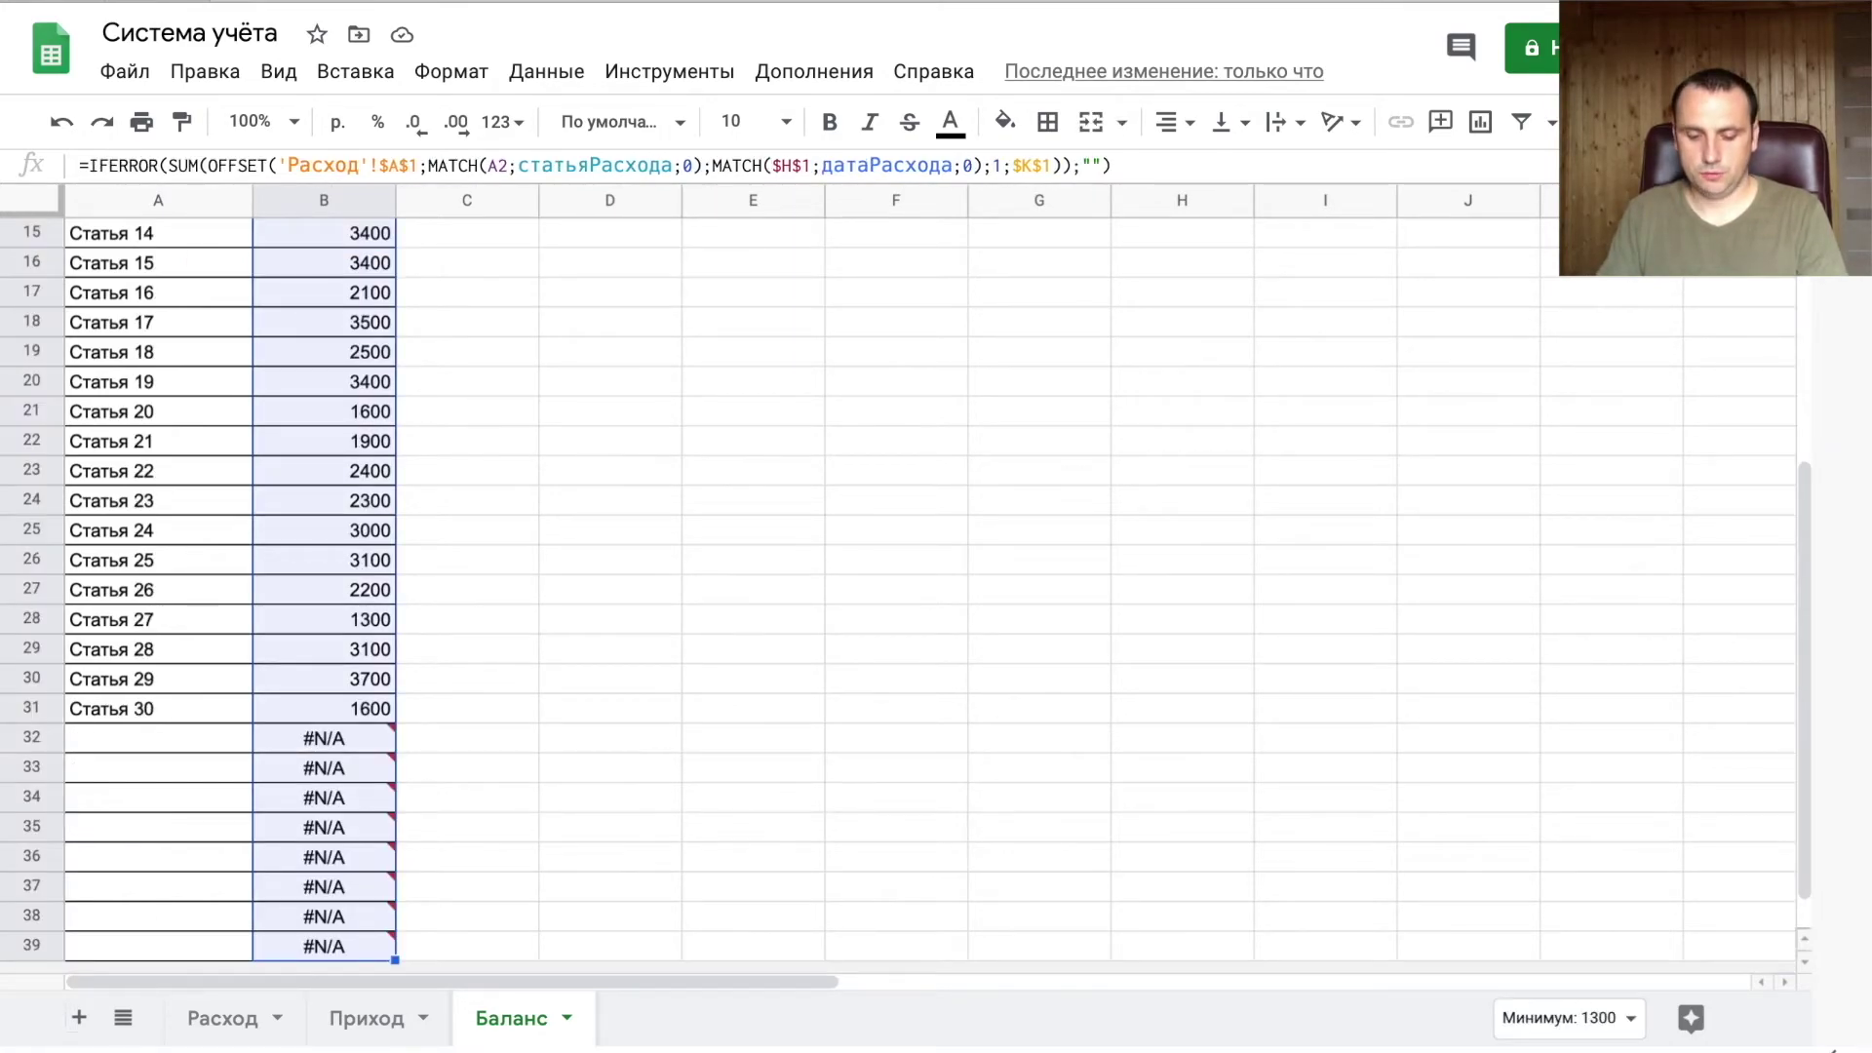
pyautogui.hotkey('ctrl', 'Up')
pyautogui.press('Down')
pyautogui.press('Down')
pyautogui.press('Down')
pyautogui.press('Down')
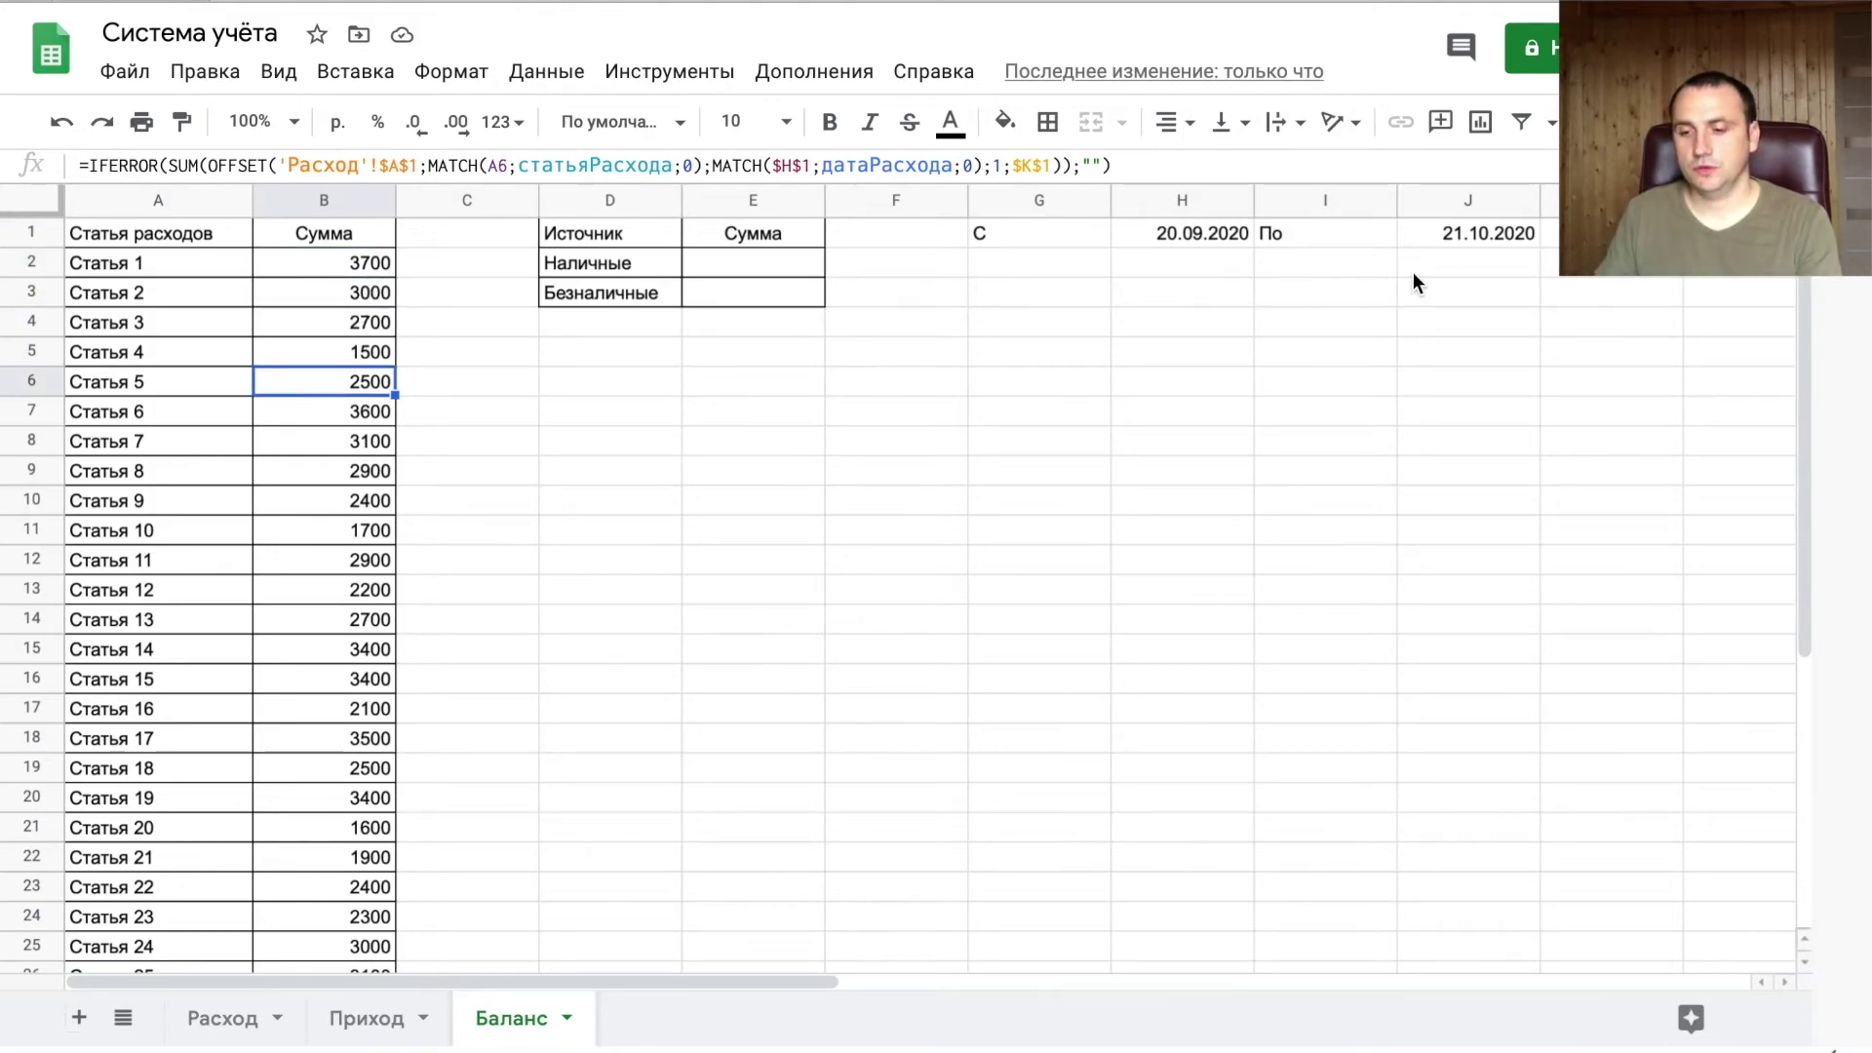
pyautogui.click(1462, 234)
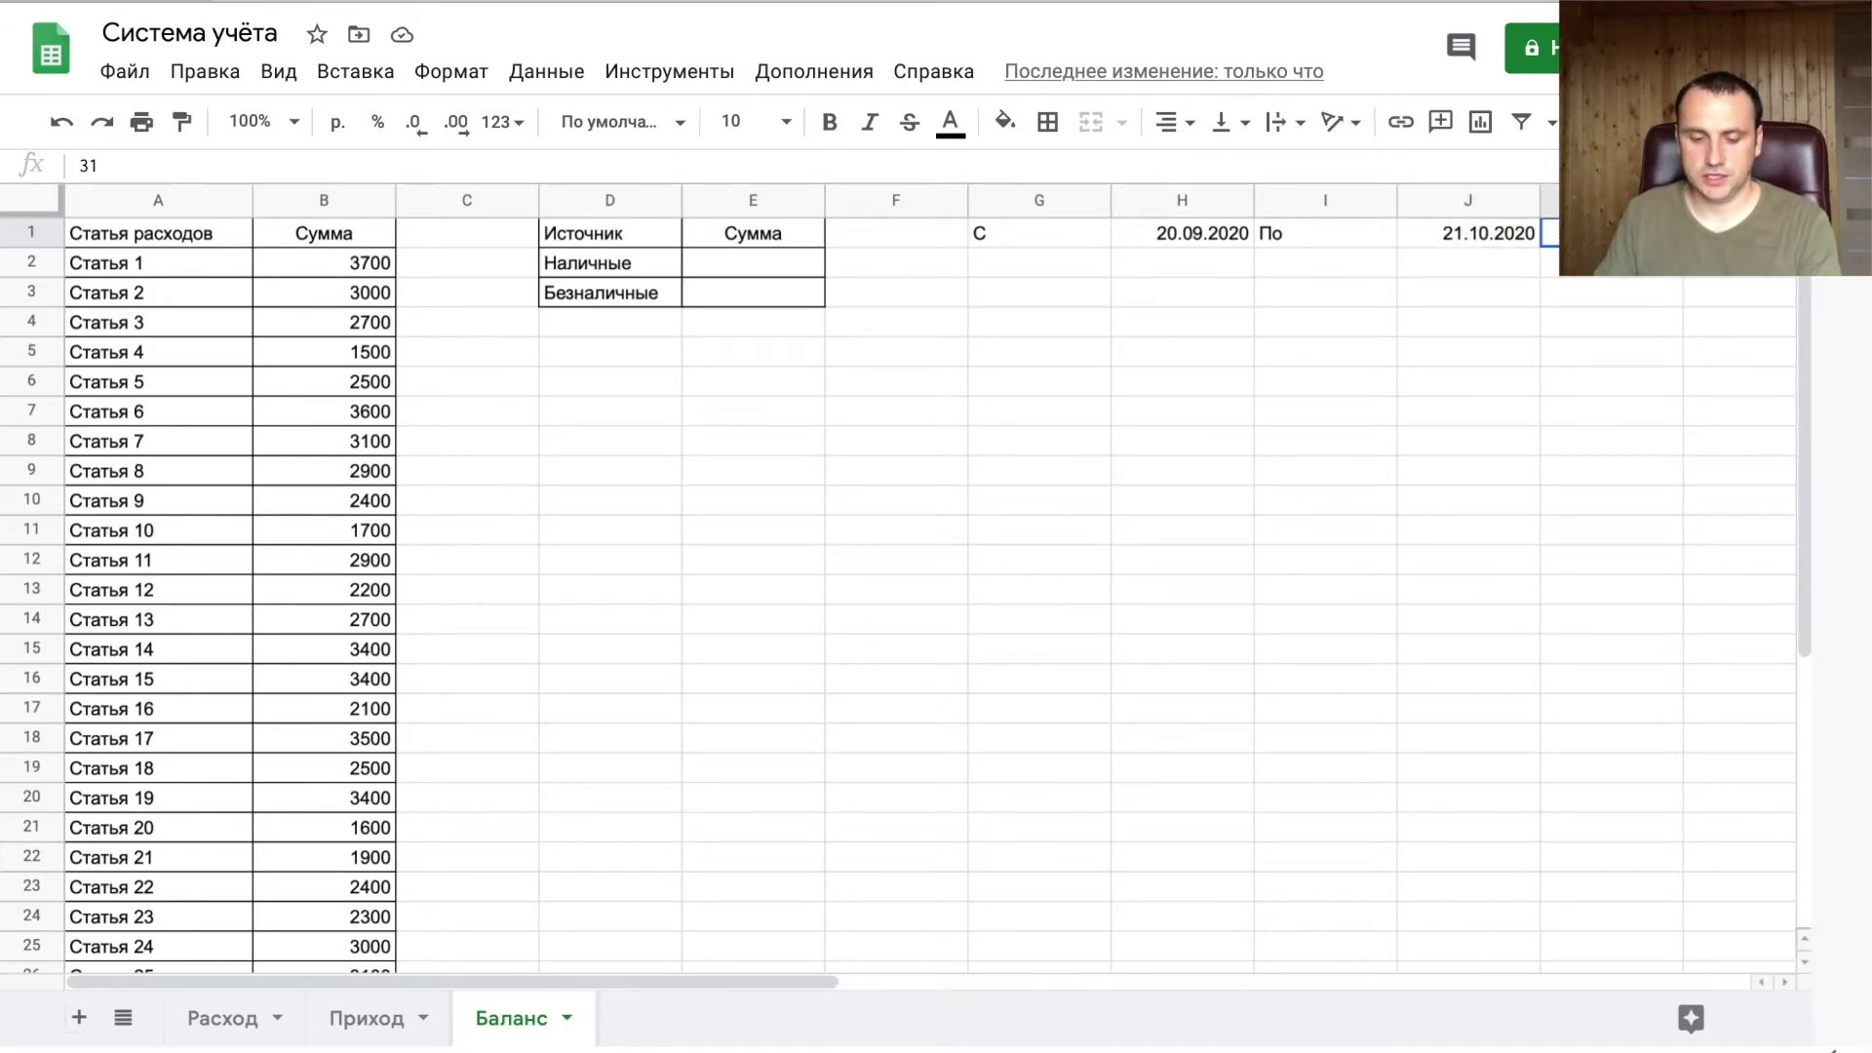
pyautogui.write('1')
pyautogui.click(1663, 316)
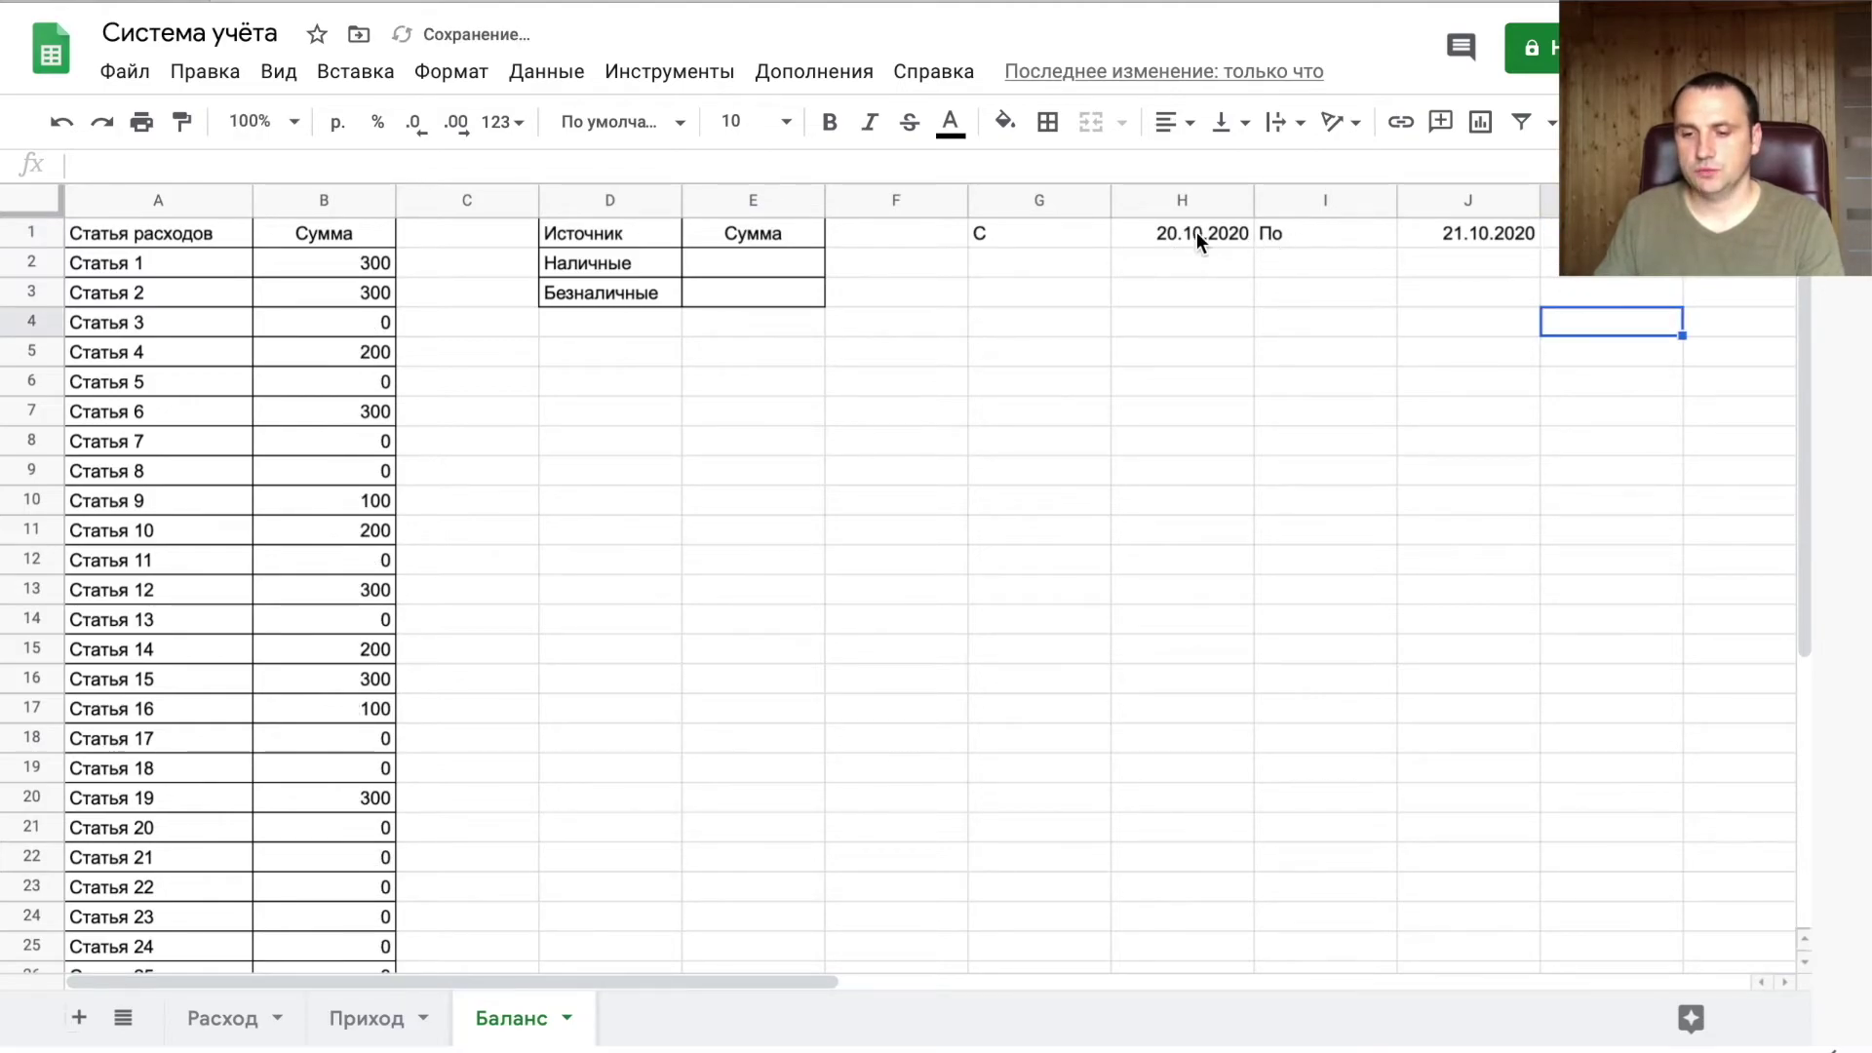
# - Paste the expense sum formula into E2 for the Наличные total
pyautogui.click(1173, 242)
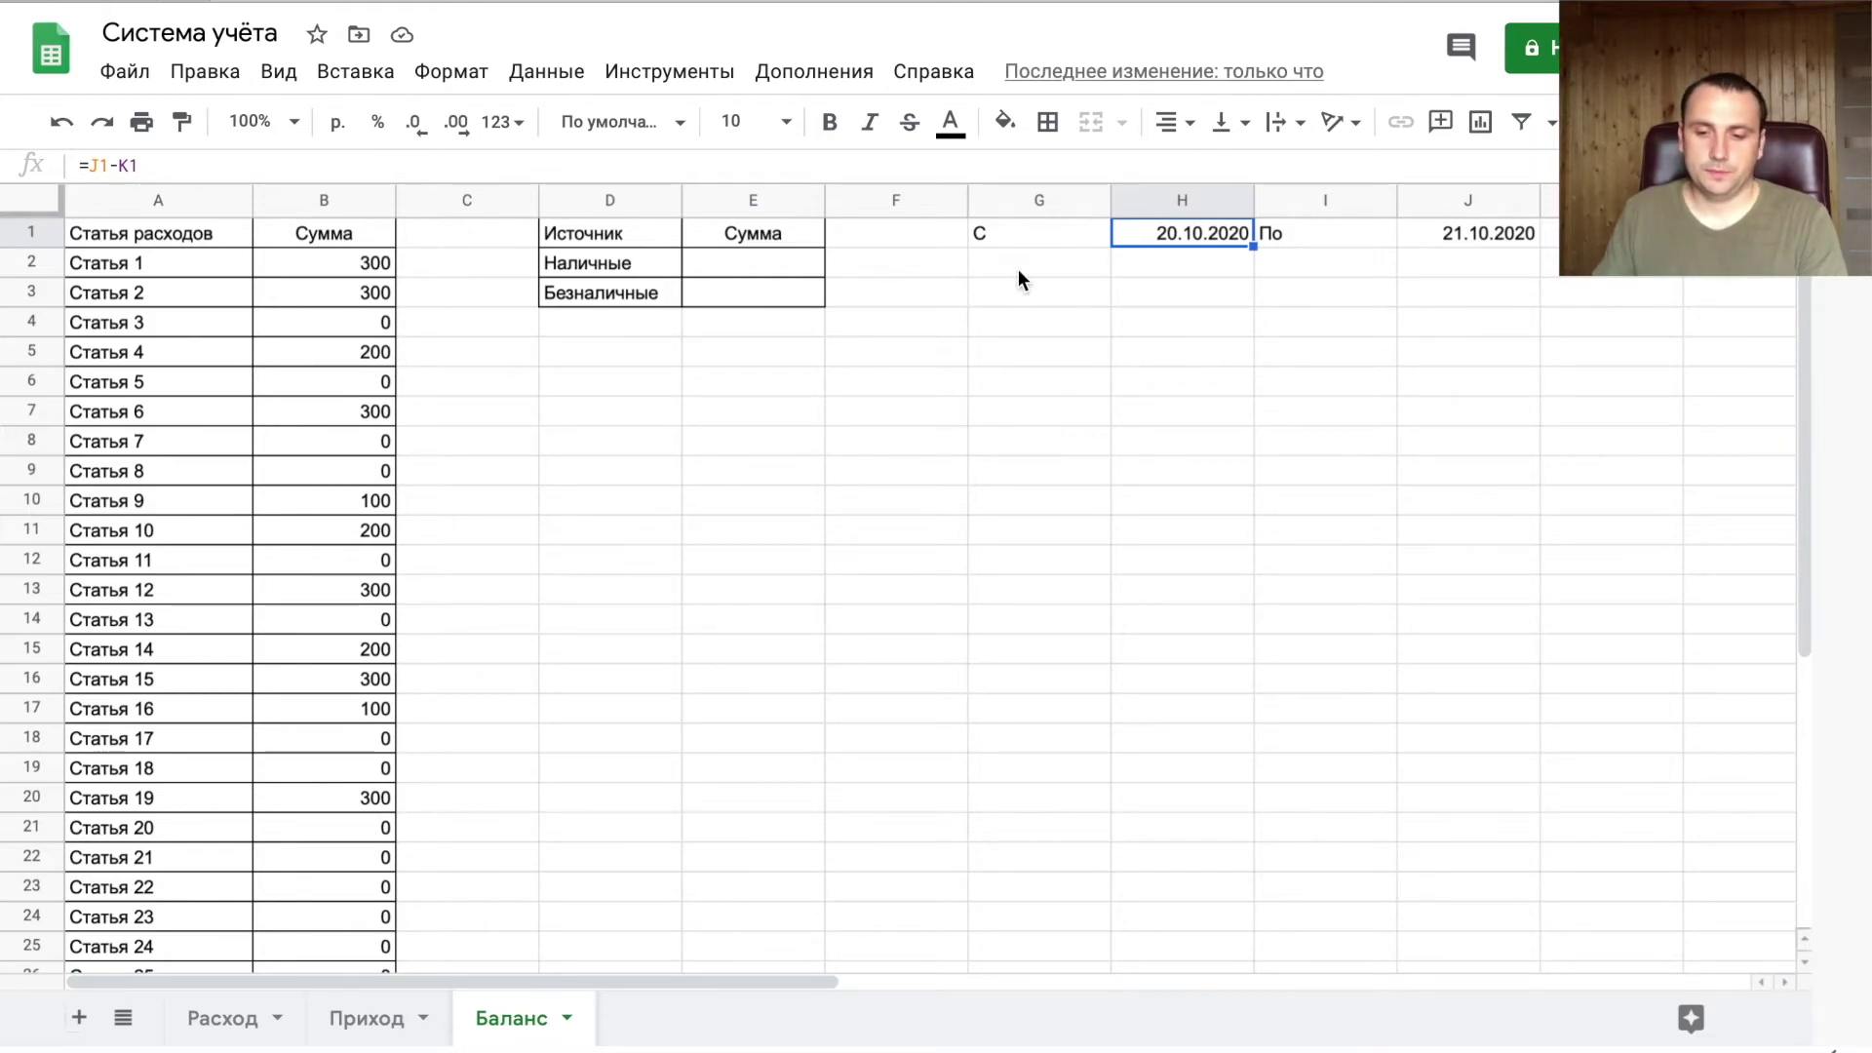
pyautogui.click(467, 262)
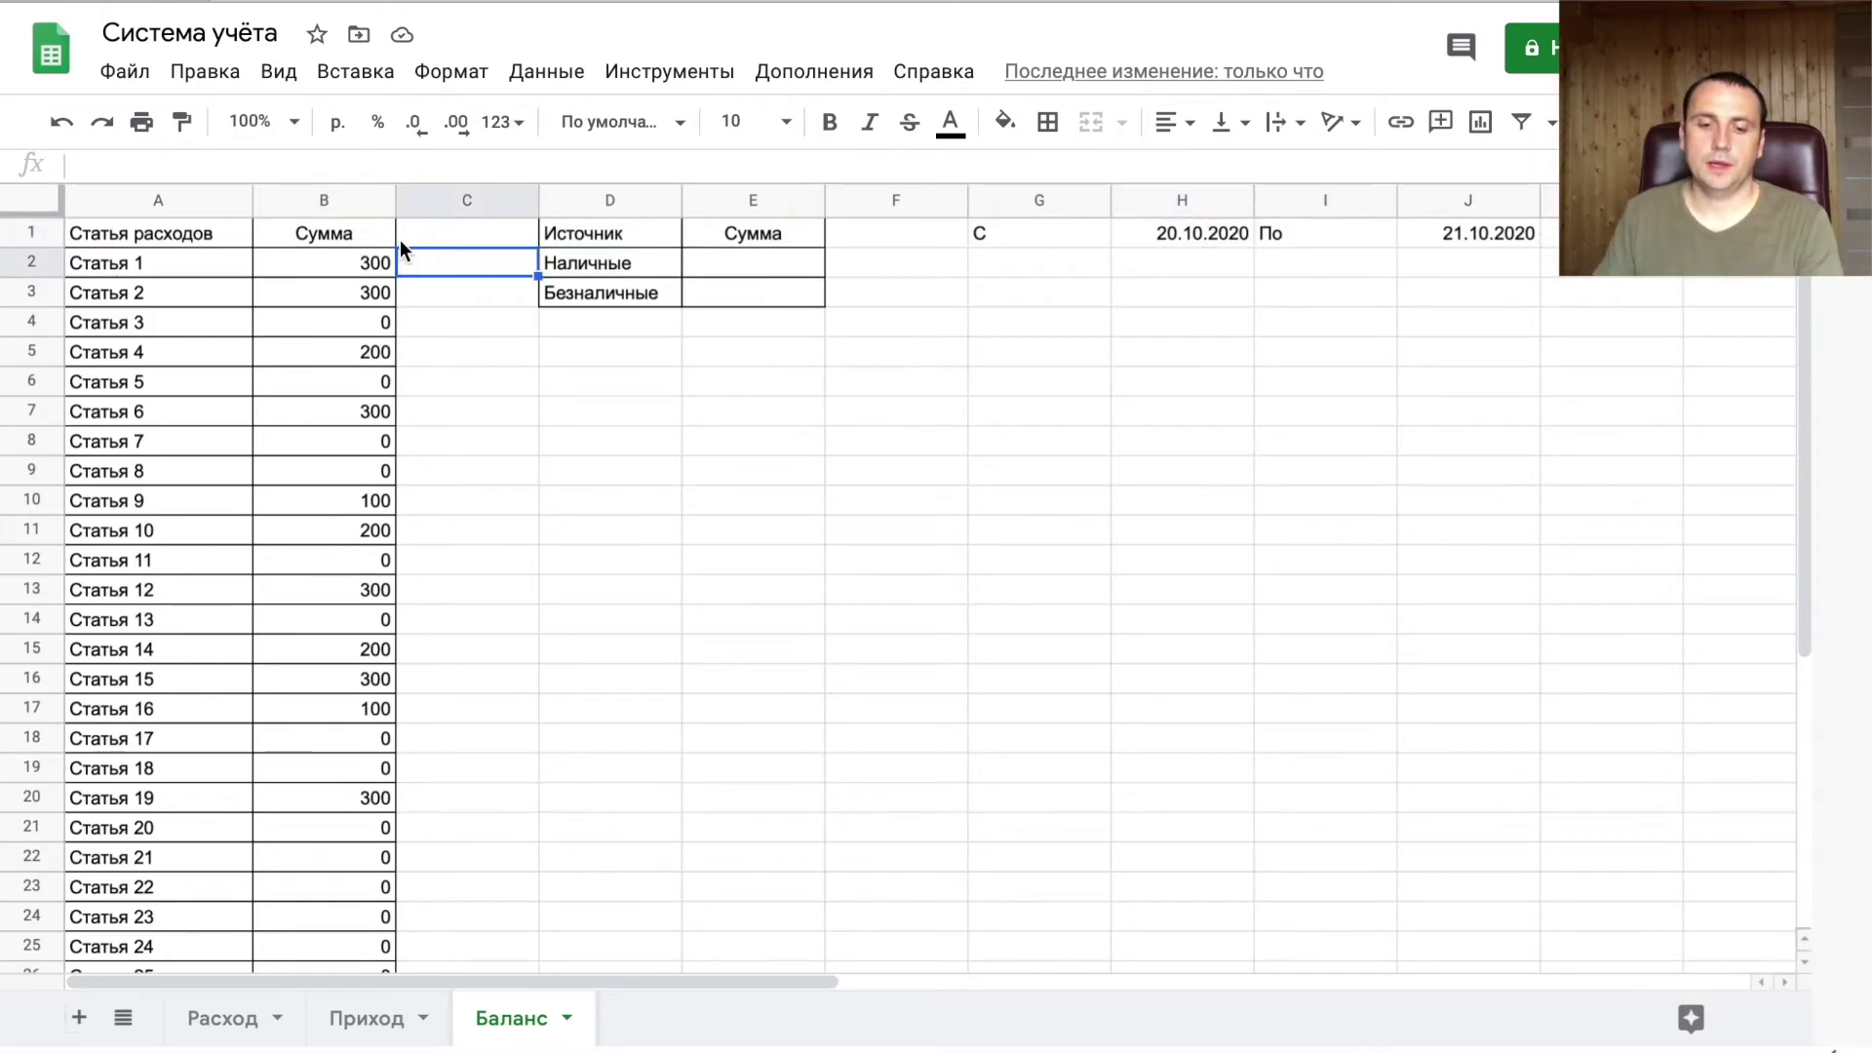
pyautogui.click(727, 273)
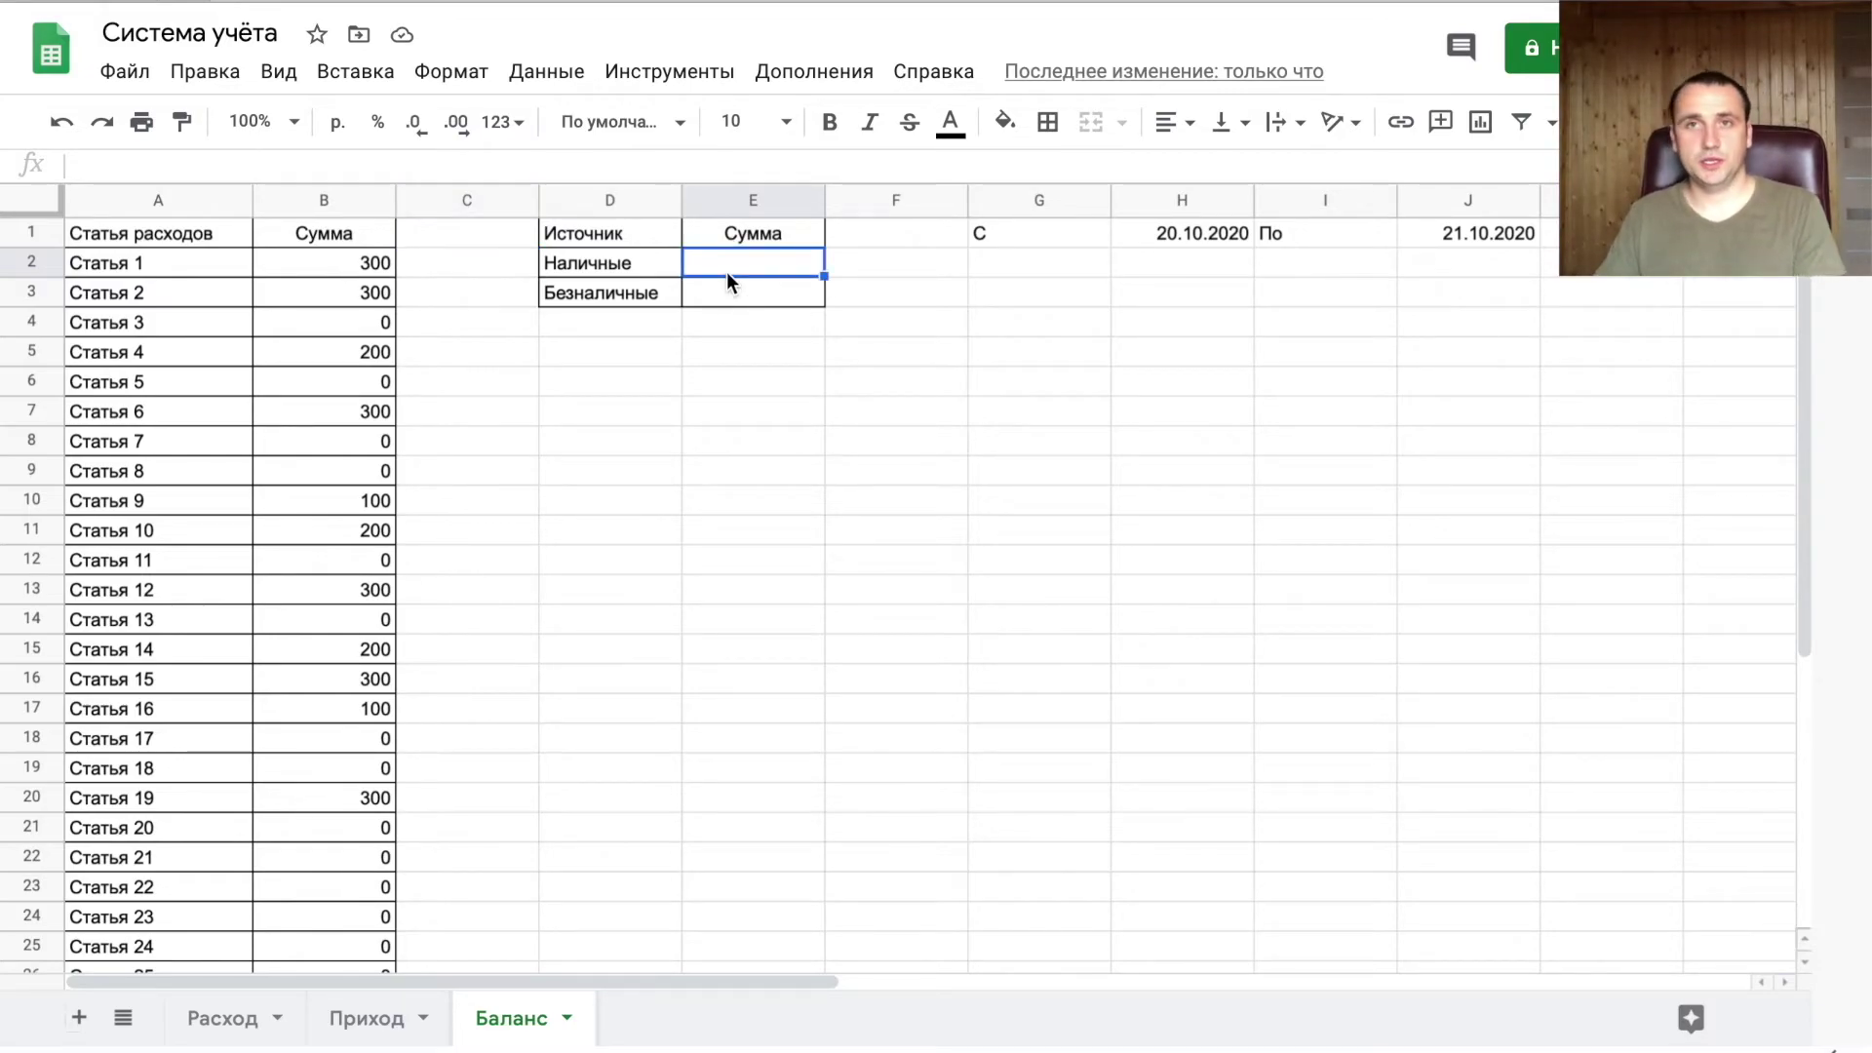
pyautogui.press('Return')
pyautogui.write('IFERROR(SUM(OFFSET(\'Расход\'!$A$1;MATCH(A2;статьяРасхода;0);MATCH($H$1;датаРасхода;0);1;$K$1));"")')
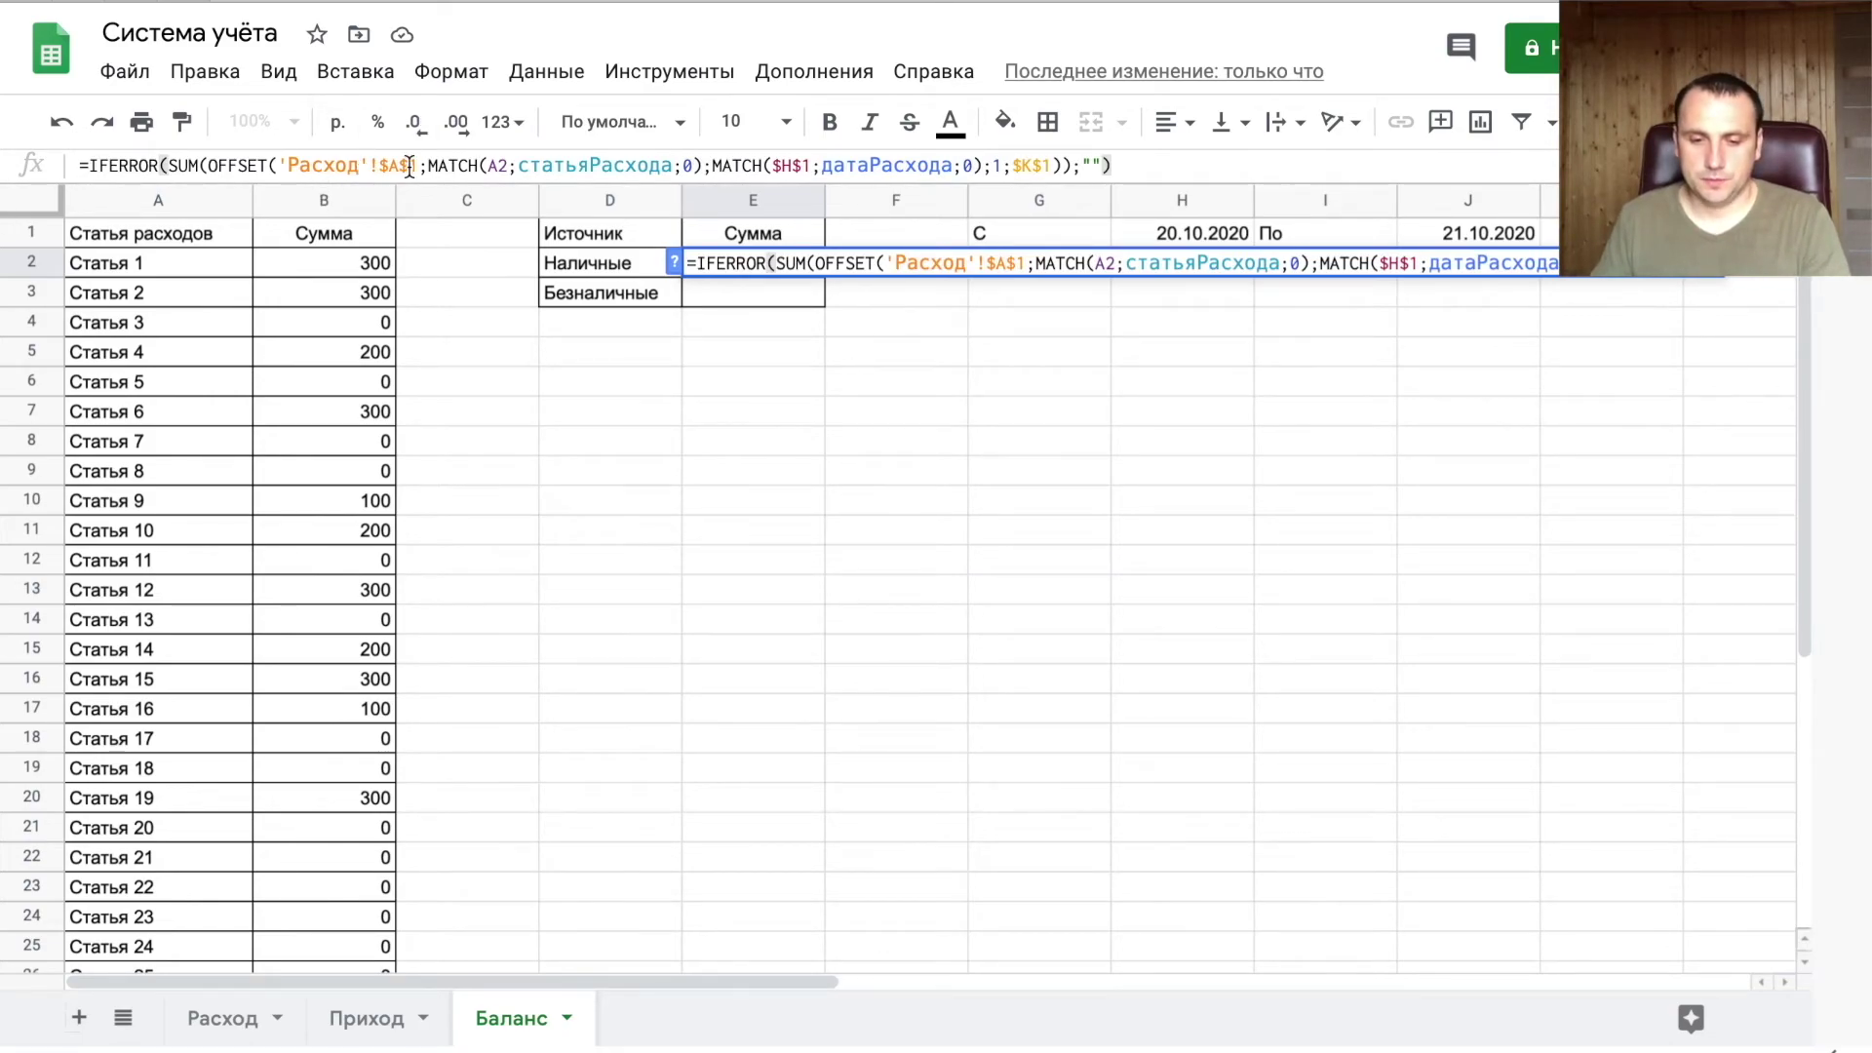
# - Point the formula at 'Приход'!A1 instead of Расход and use D2 as the lookup value
pyautogui.moveTo(418, 165); pyautogui.dragTo(286, 166)
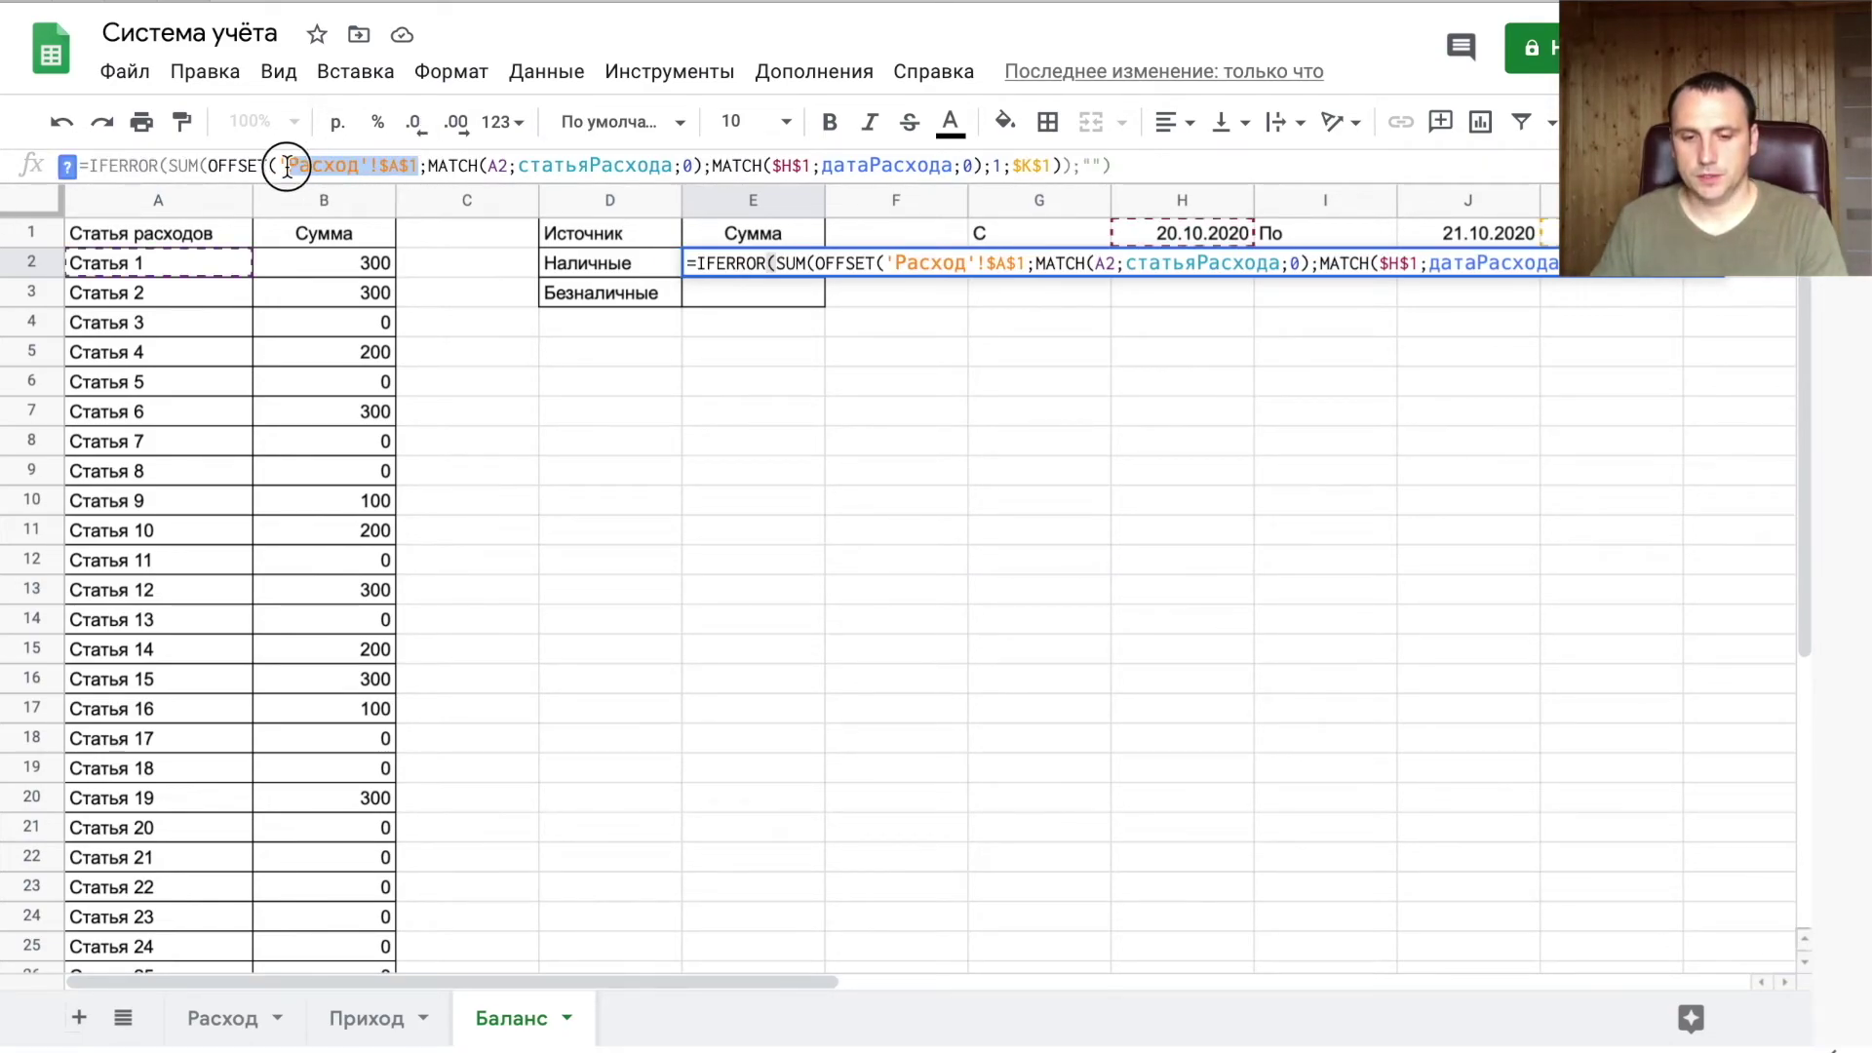
pyautogui.press('BackSpace')
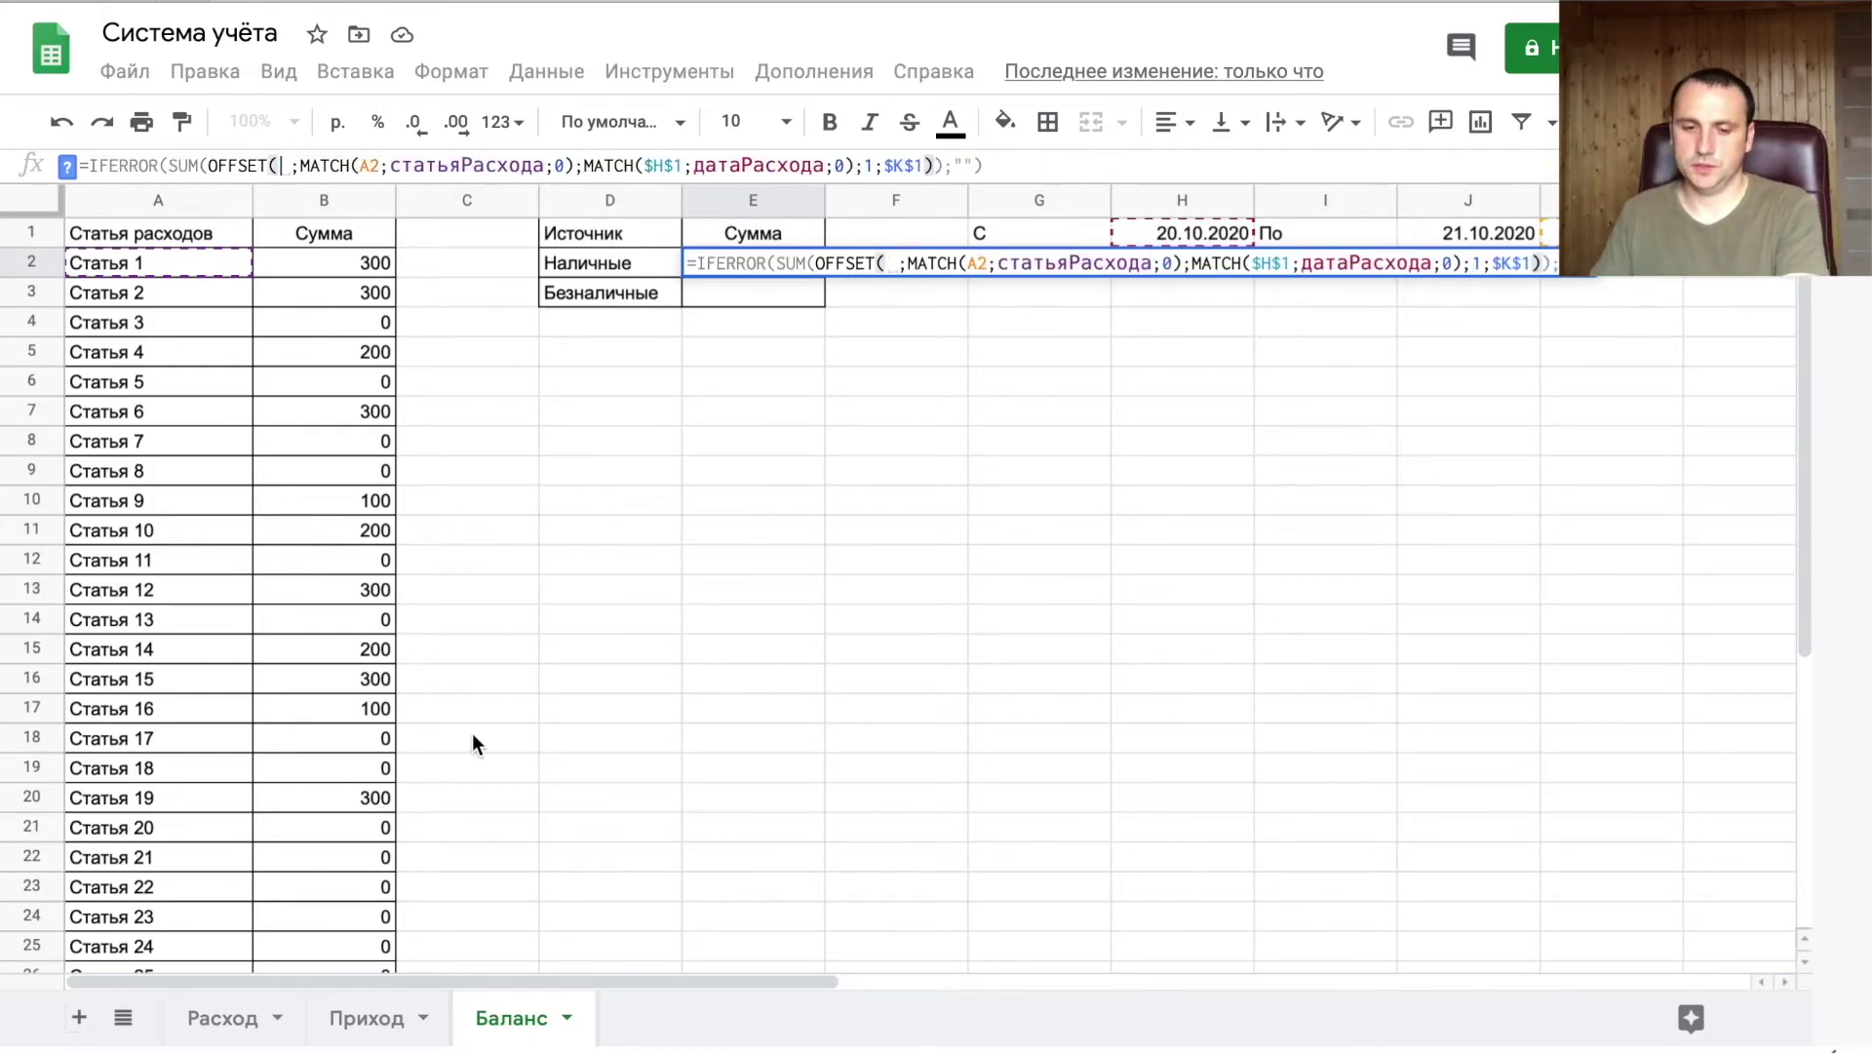
pyautogui.click(341, 1016)
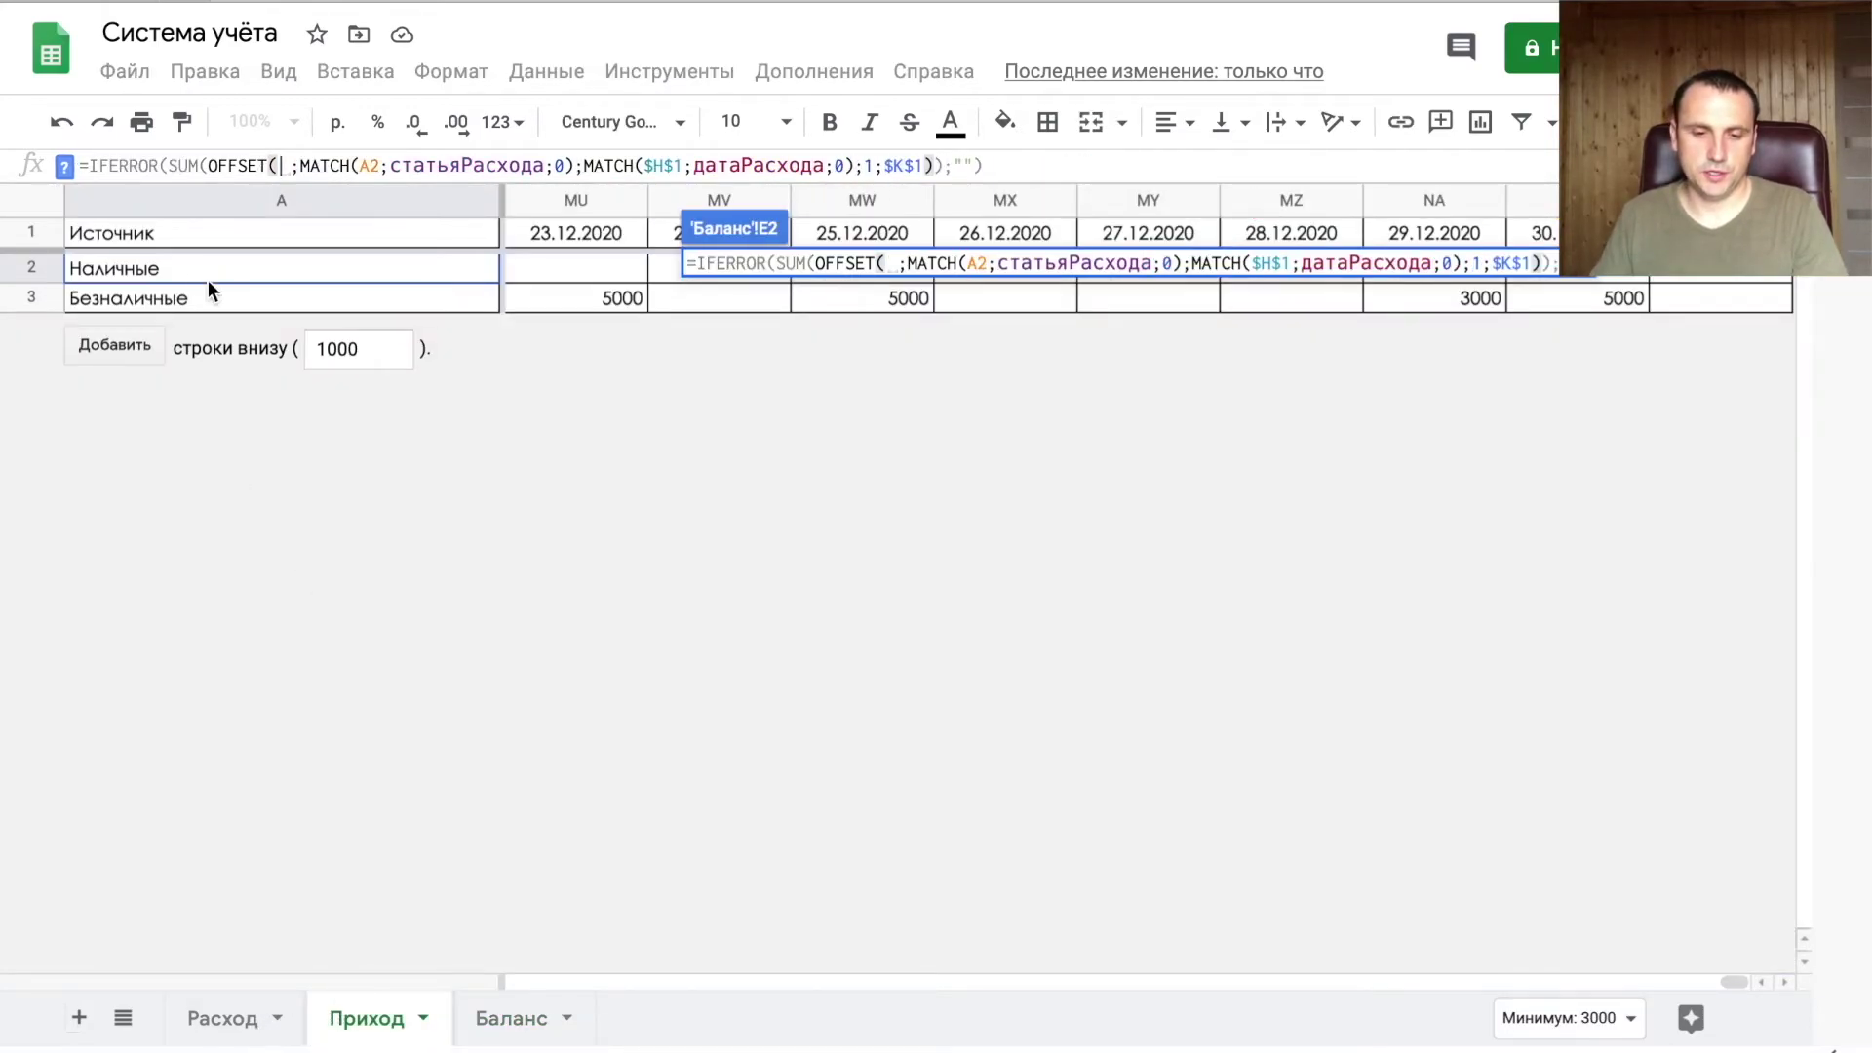
pyautogui.click(185, 239)
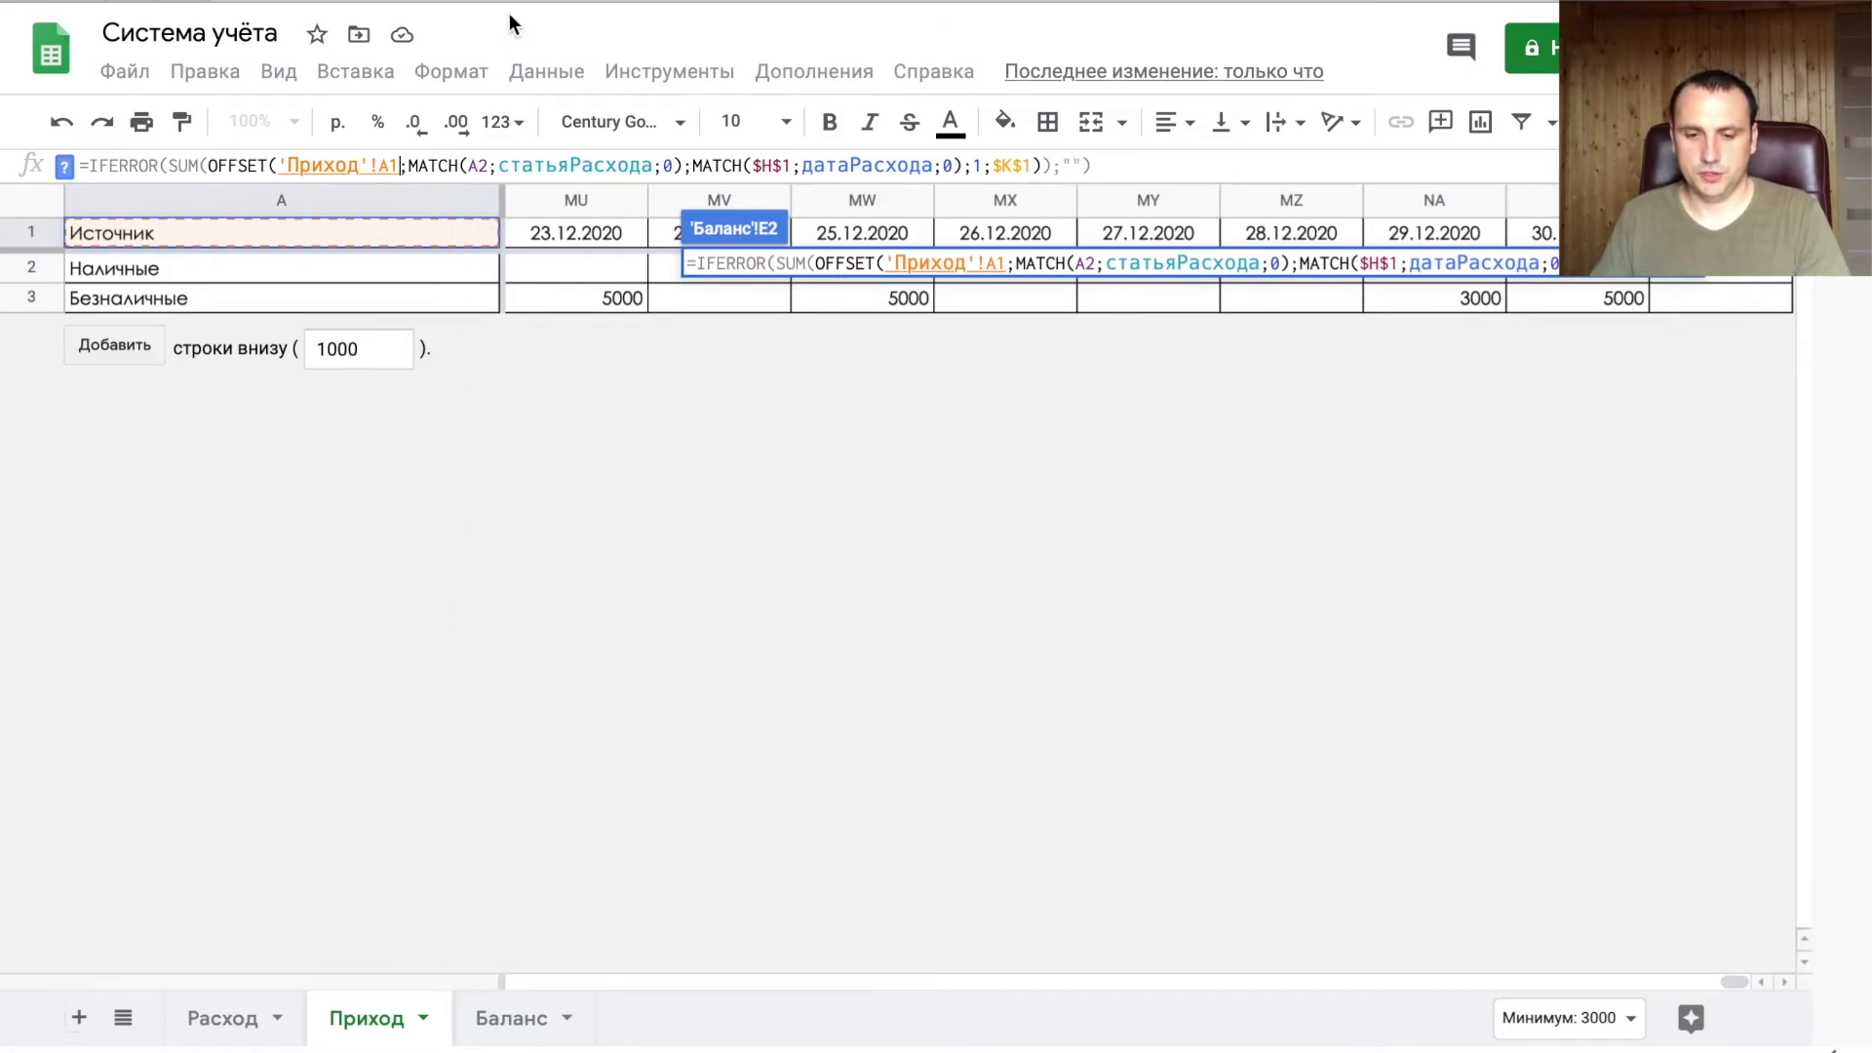
pyautogui.doubleClick(479, 165)
pyautogui.press('BackSpace')
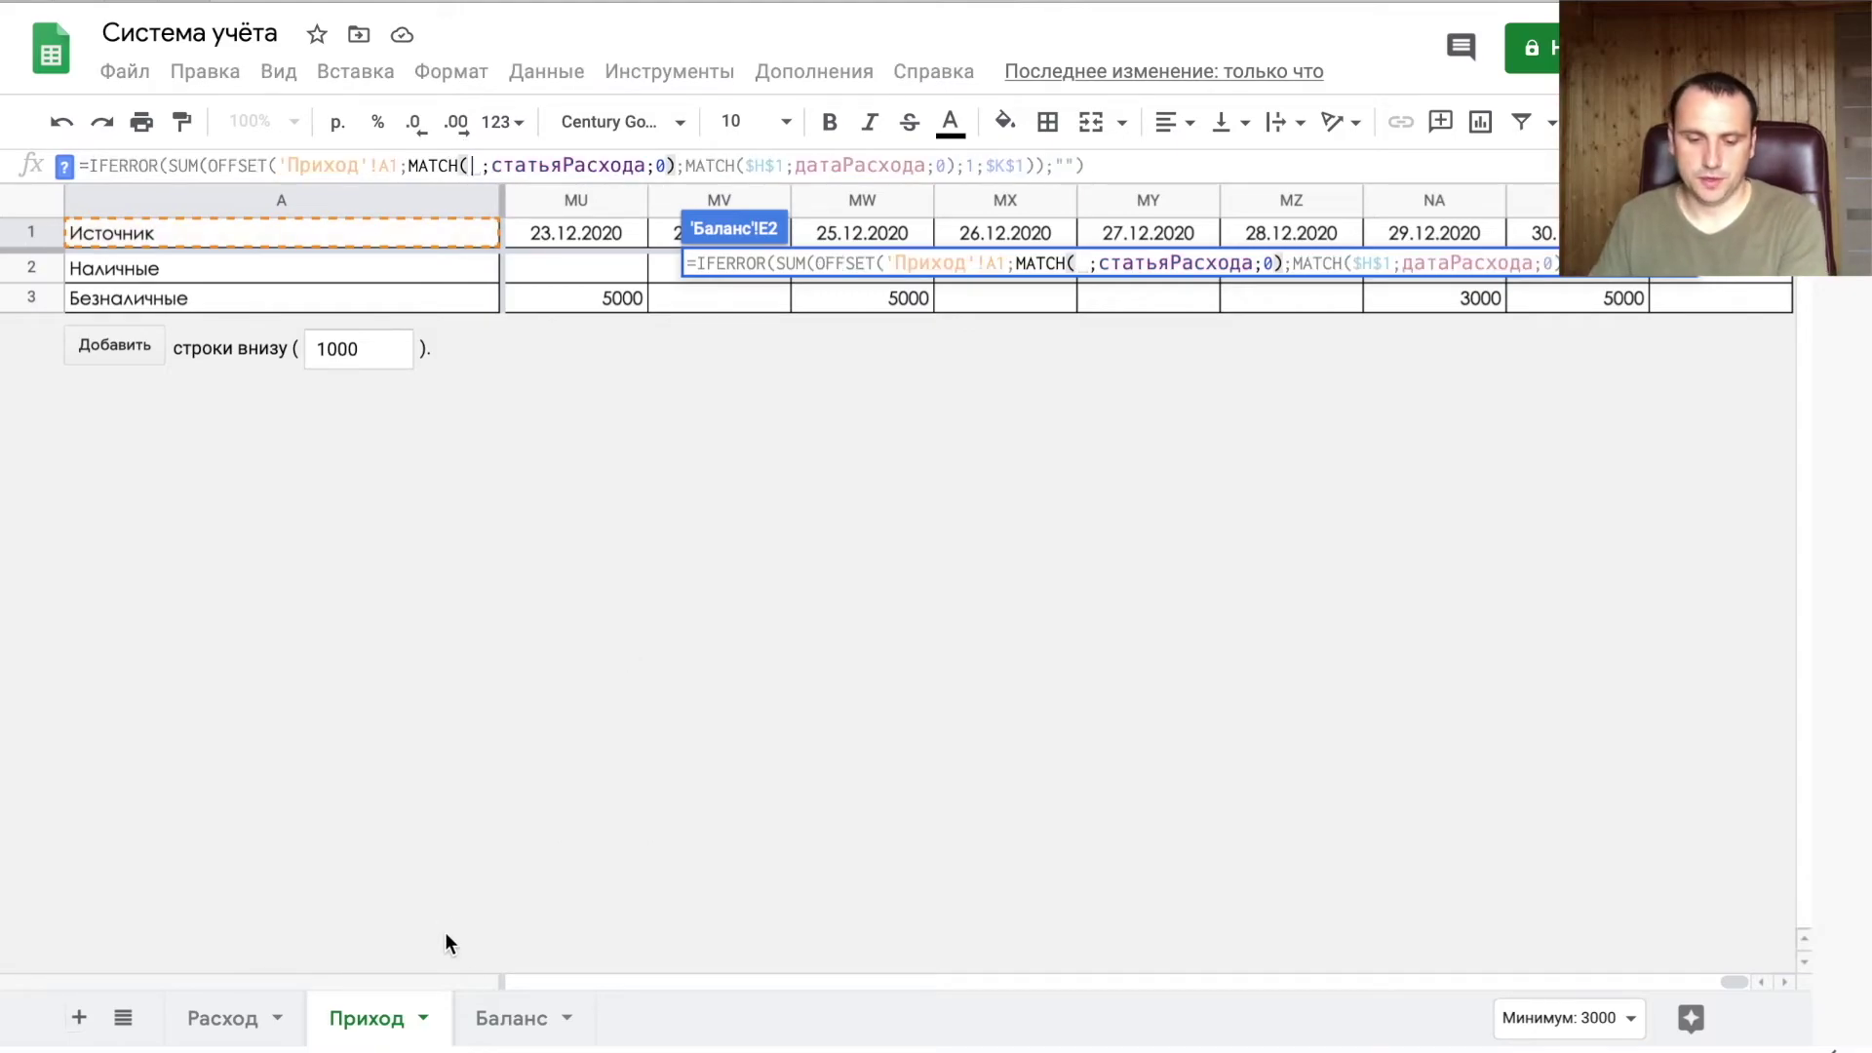
pyautogui.click(511, 1018)
pyautogui.click(577, 262)
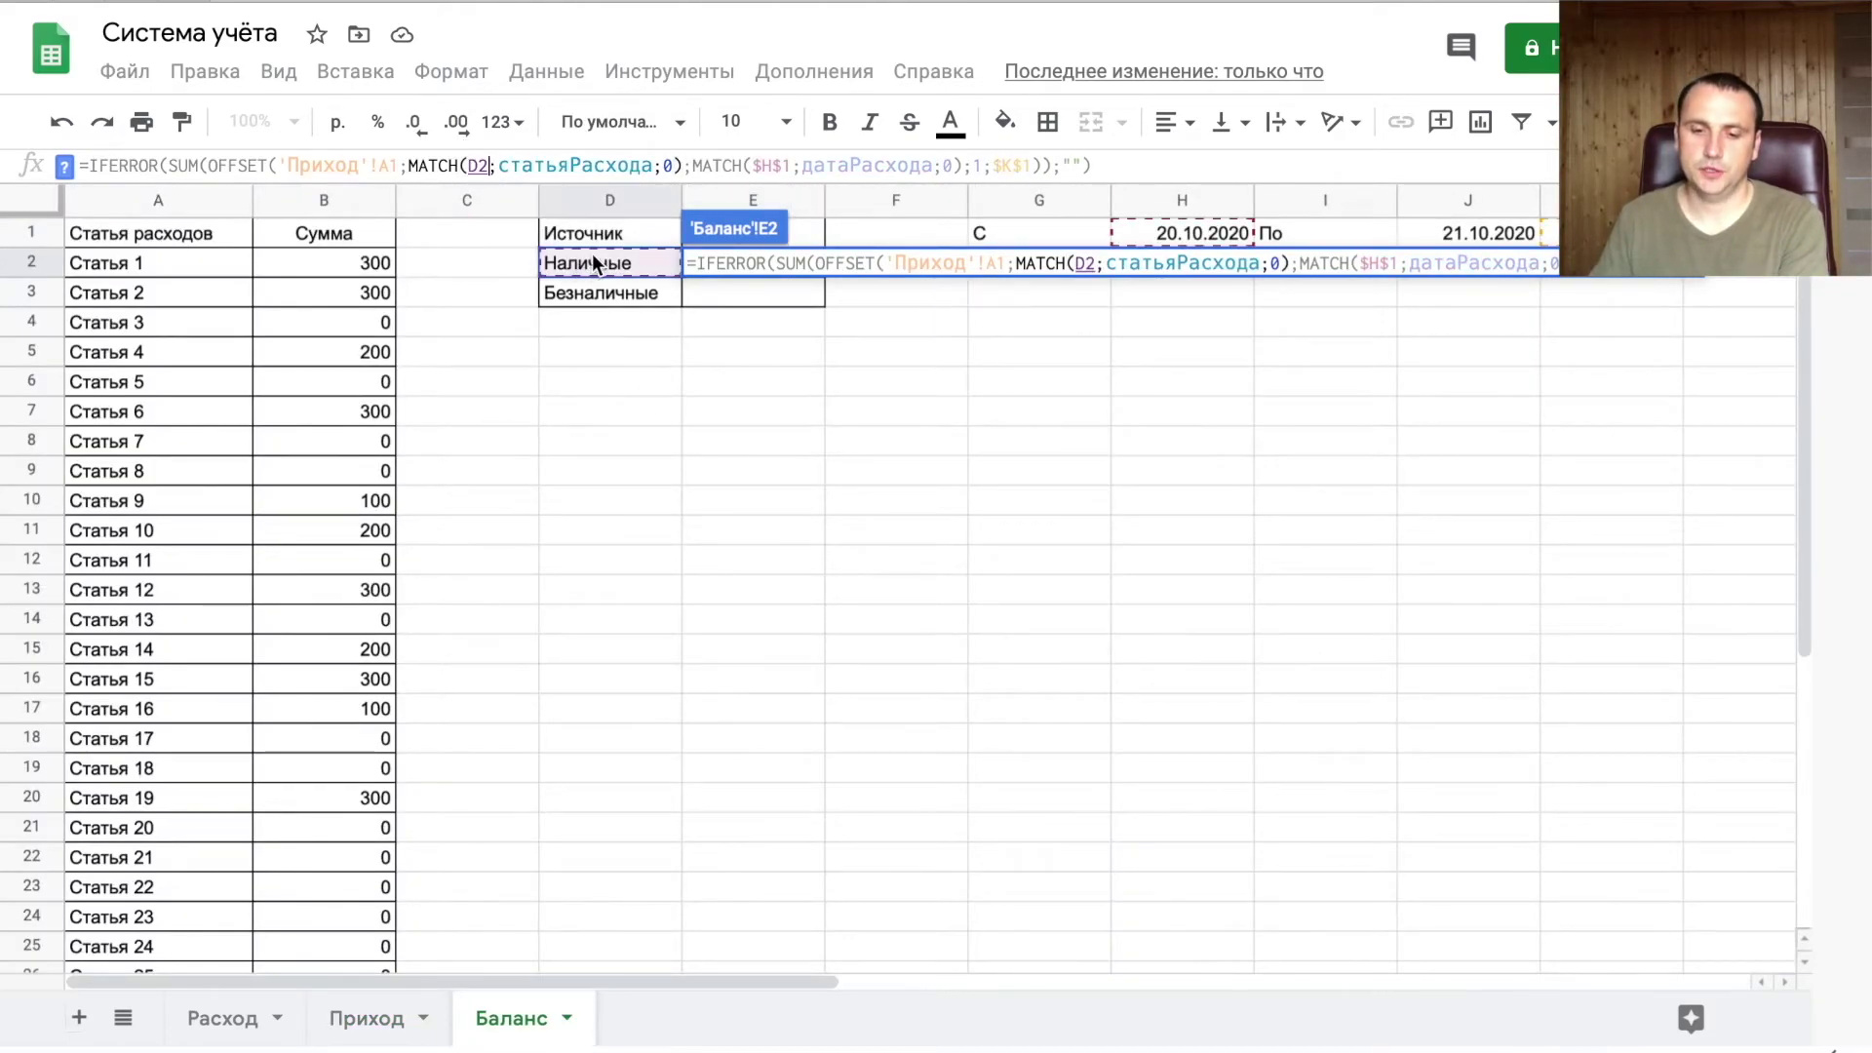
# - Swap the ranges to источникДохода and датаПрихода, giving 24000, and copy E2 to E3
pyautogui.doubleClick(525, 164)
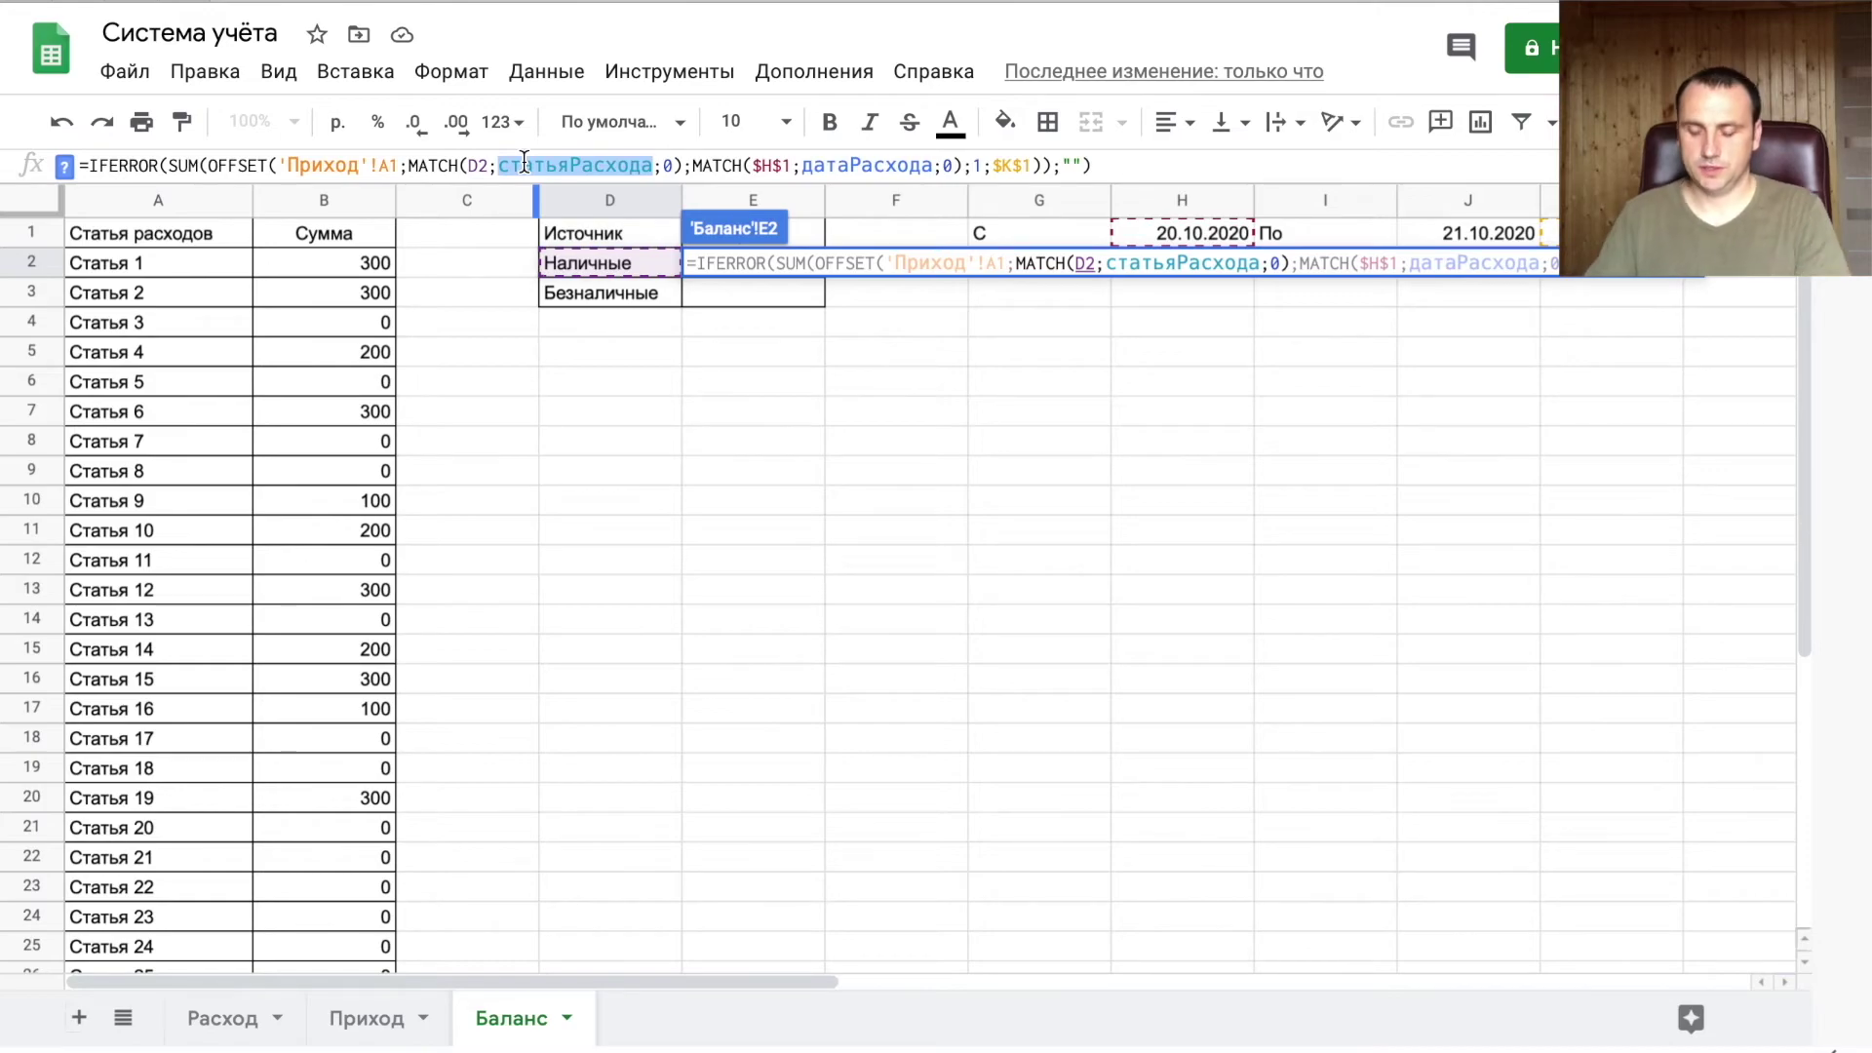
pyautogui.press('BackSpace')
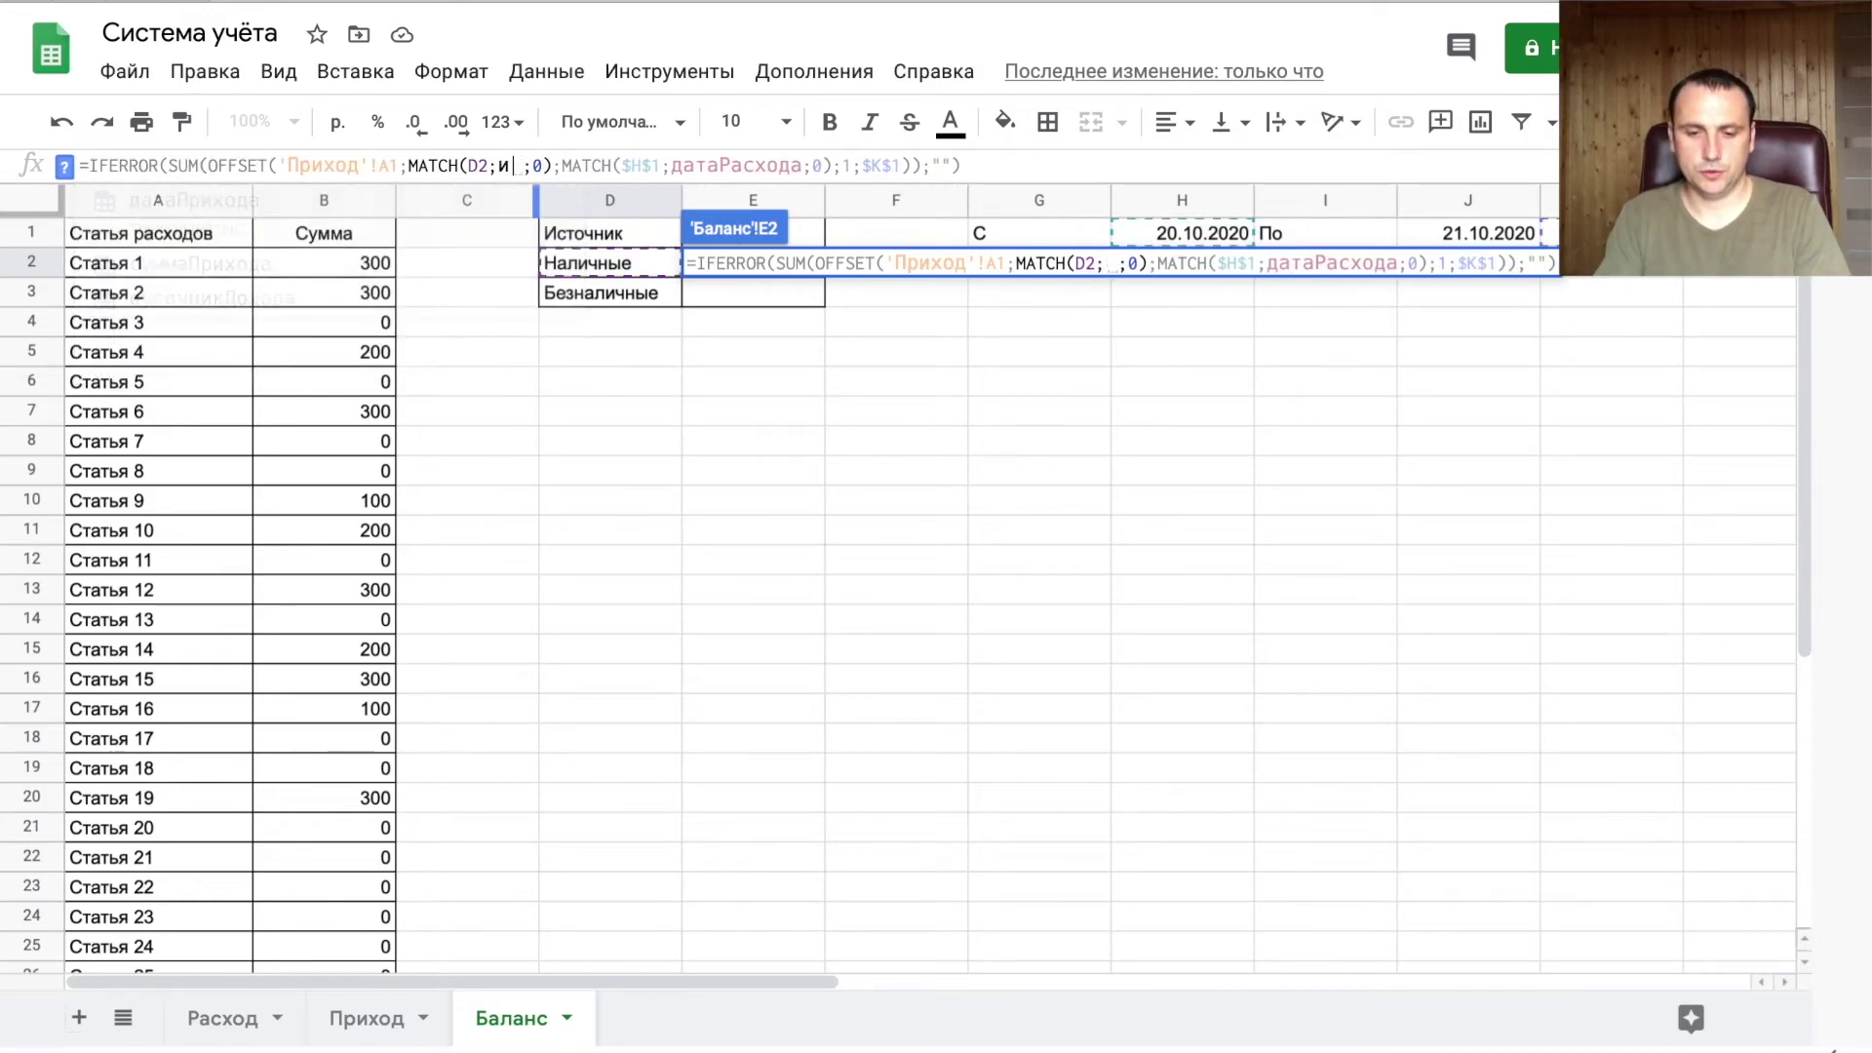
pyautogui.write('и')
pyautogui.click(276, 301)
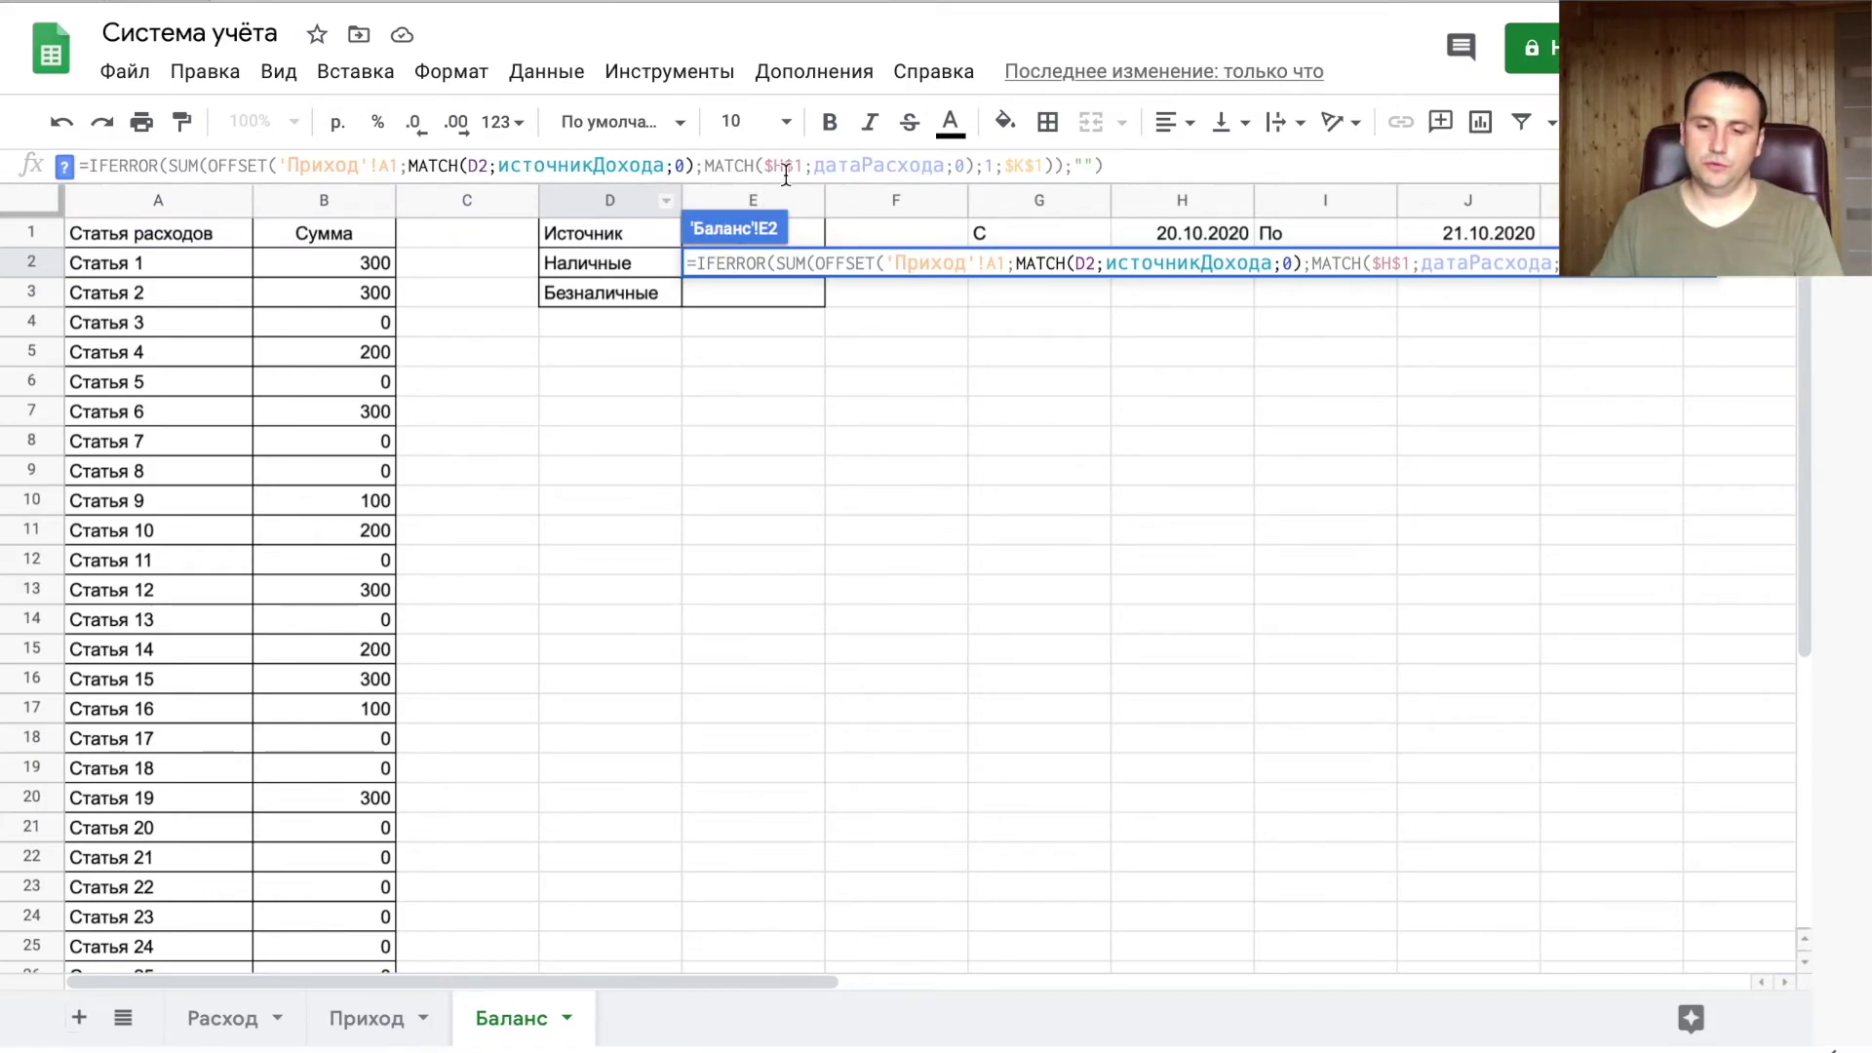
pyautogui.doubleClick(837, 168)
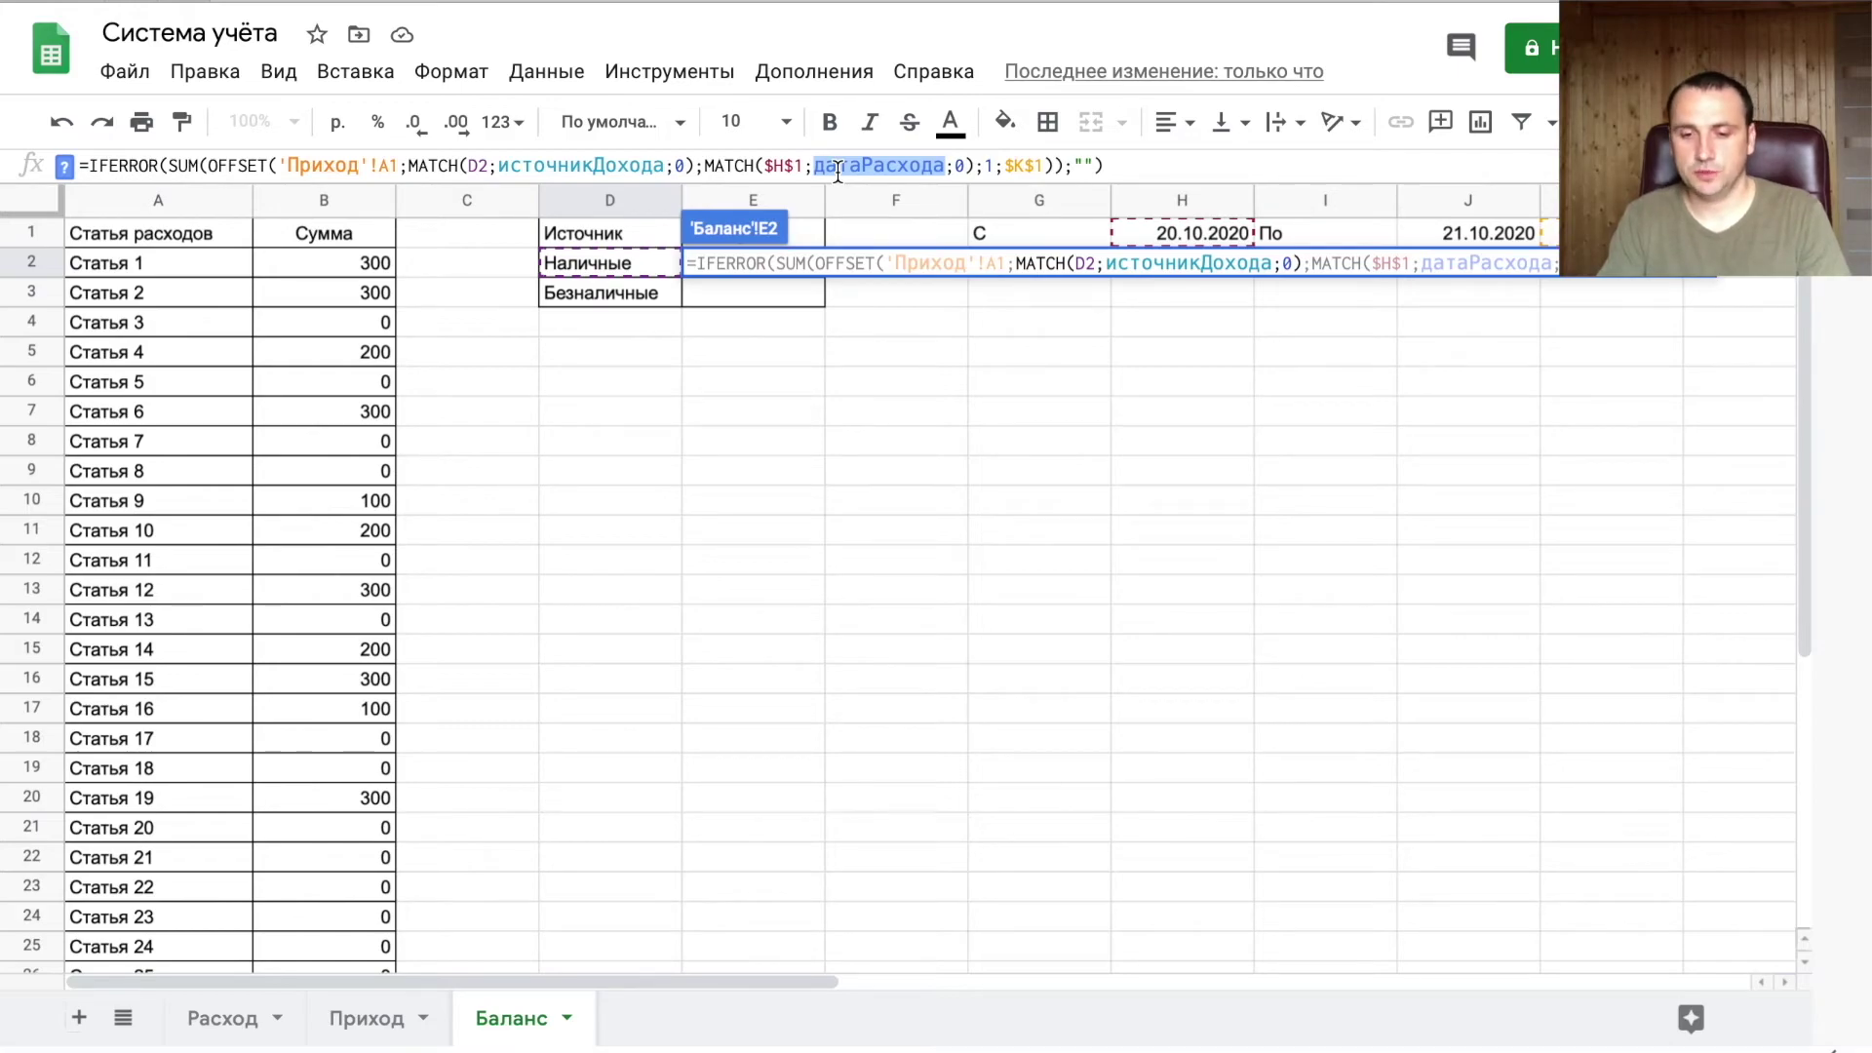
pyautogui.write('дата')
pyautogui.press('Tab')
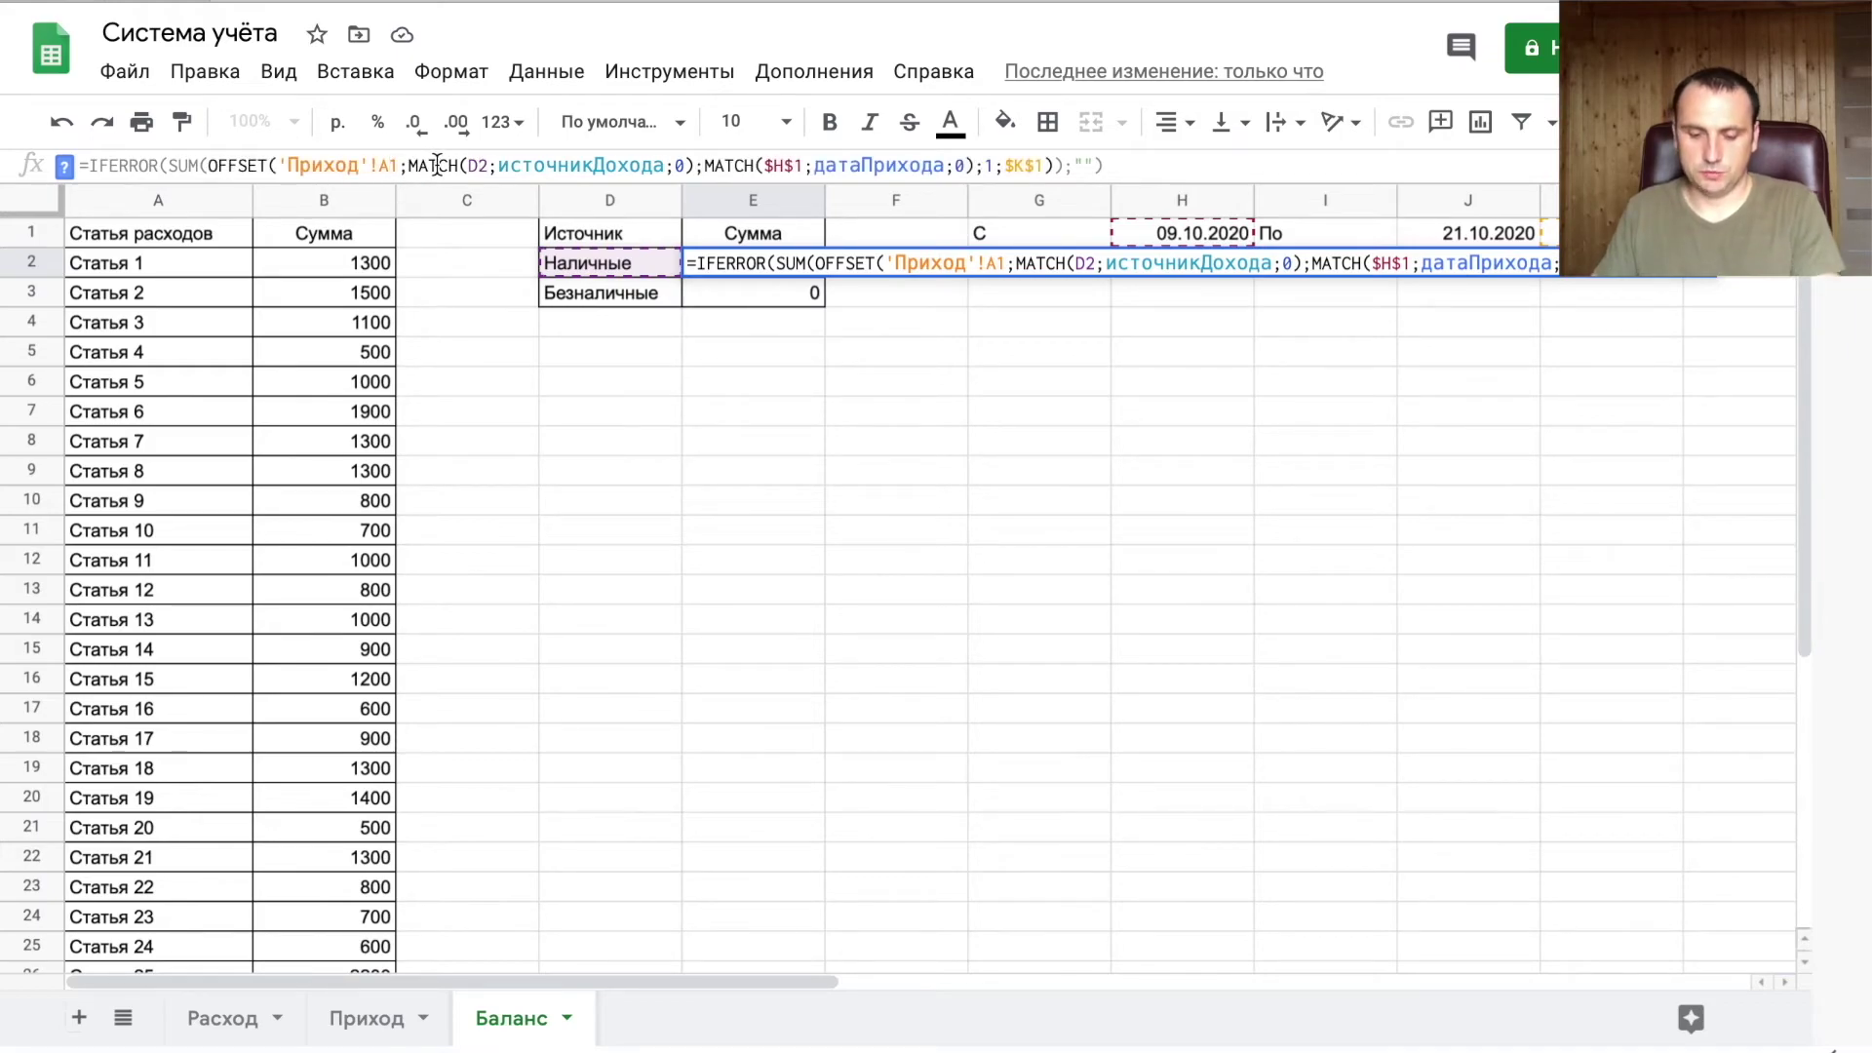
pyautogui.press('Return')
pyautogui.press('Up')
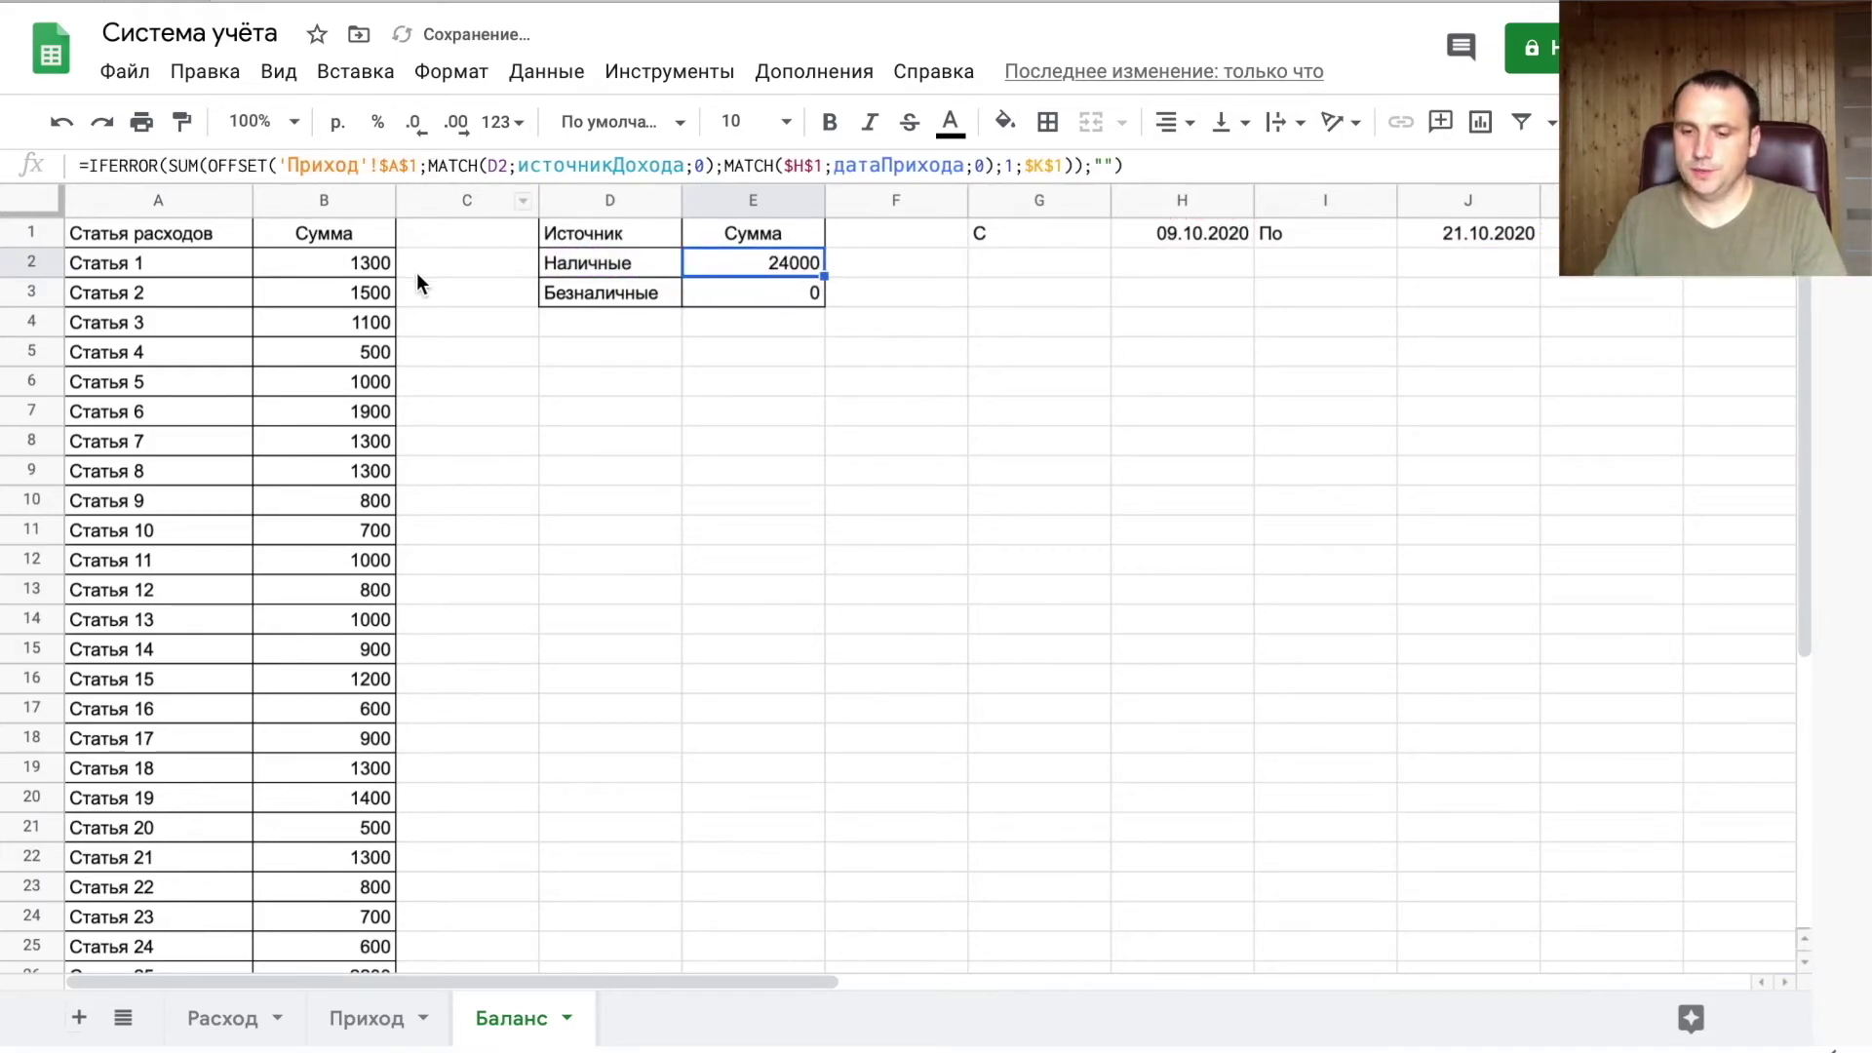
pyautogui.moveTo(824, 275); pyautogui.dragTo(819, 292)
# - Set K1 to 14 days, moving the start to 07.10.2020 and income to 27000 and 29000
pyautogui.click(778, 296)
pyautogui.press('Up')
pyautogui.click(1611, 233)
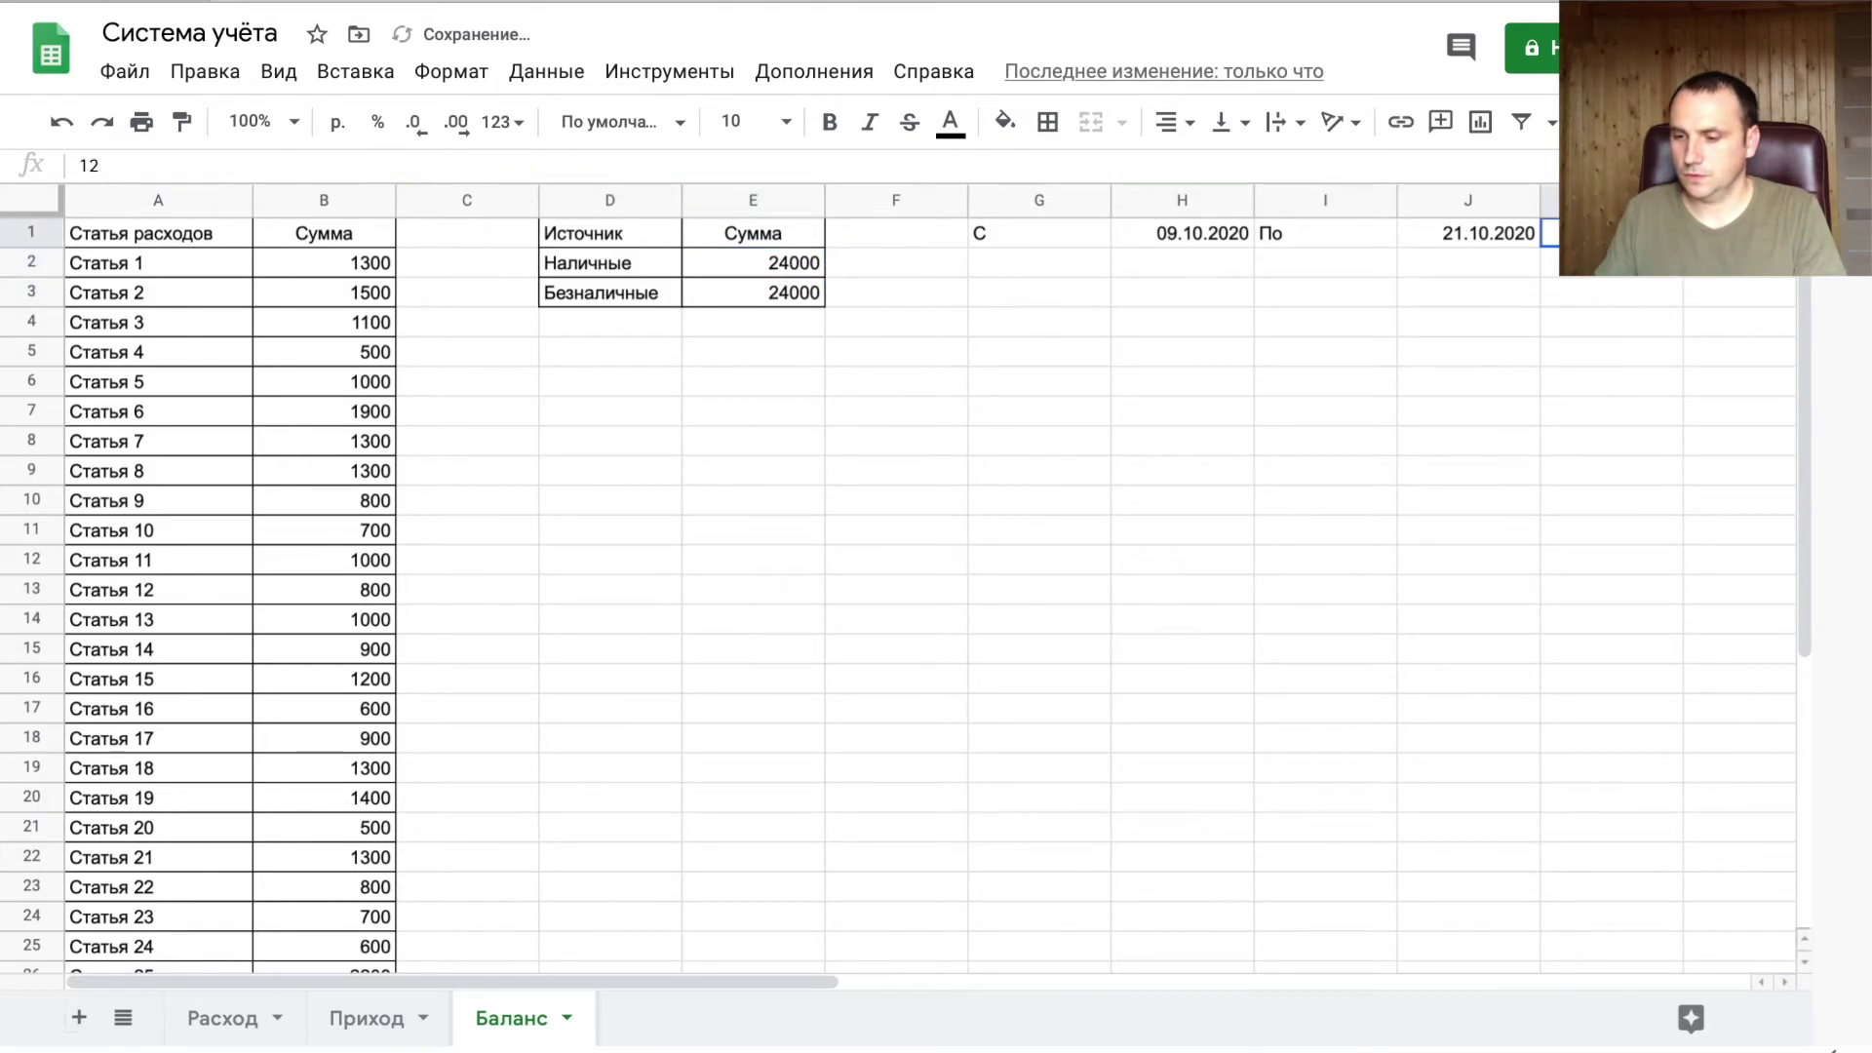
pyautogui.write('14')
pyautogui.press('Return')
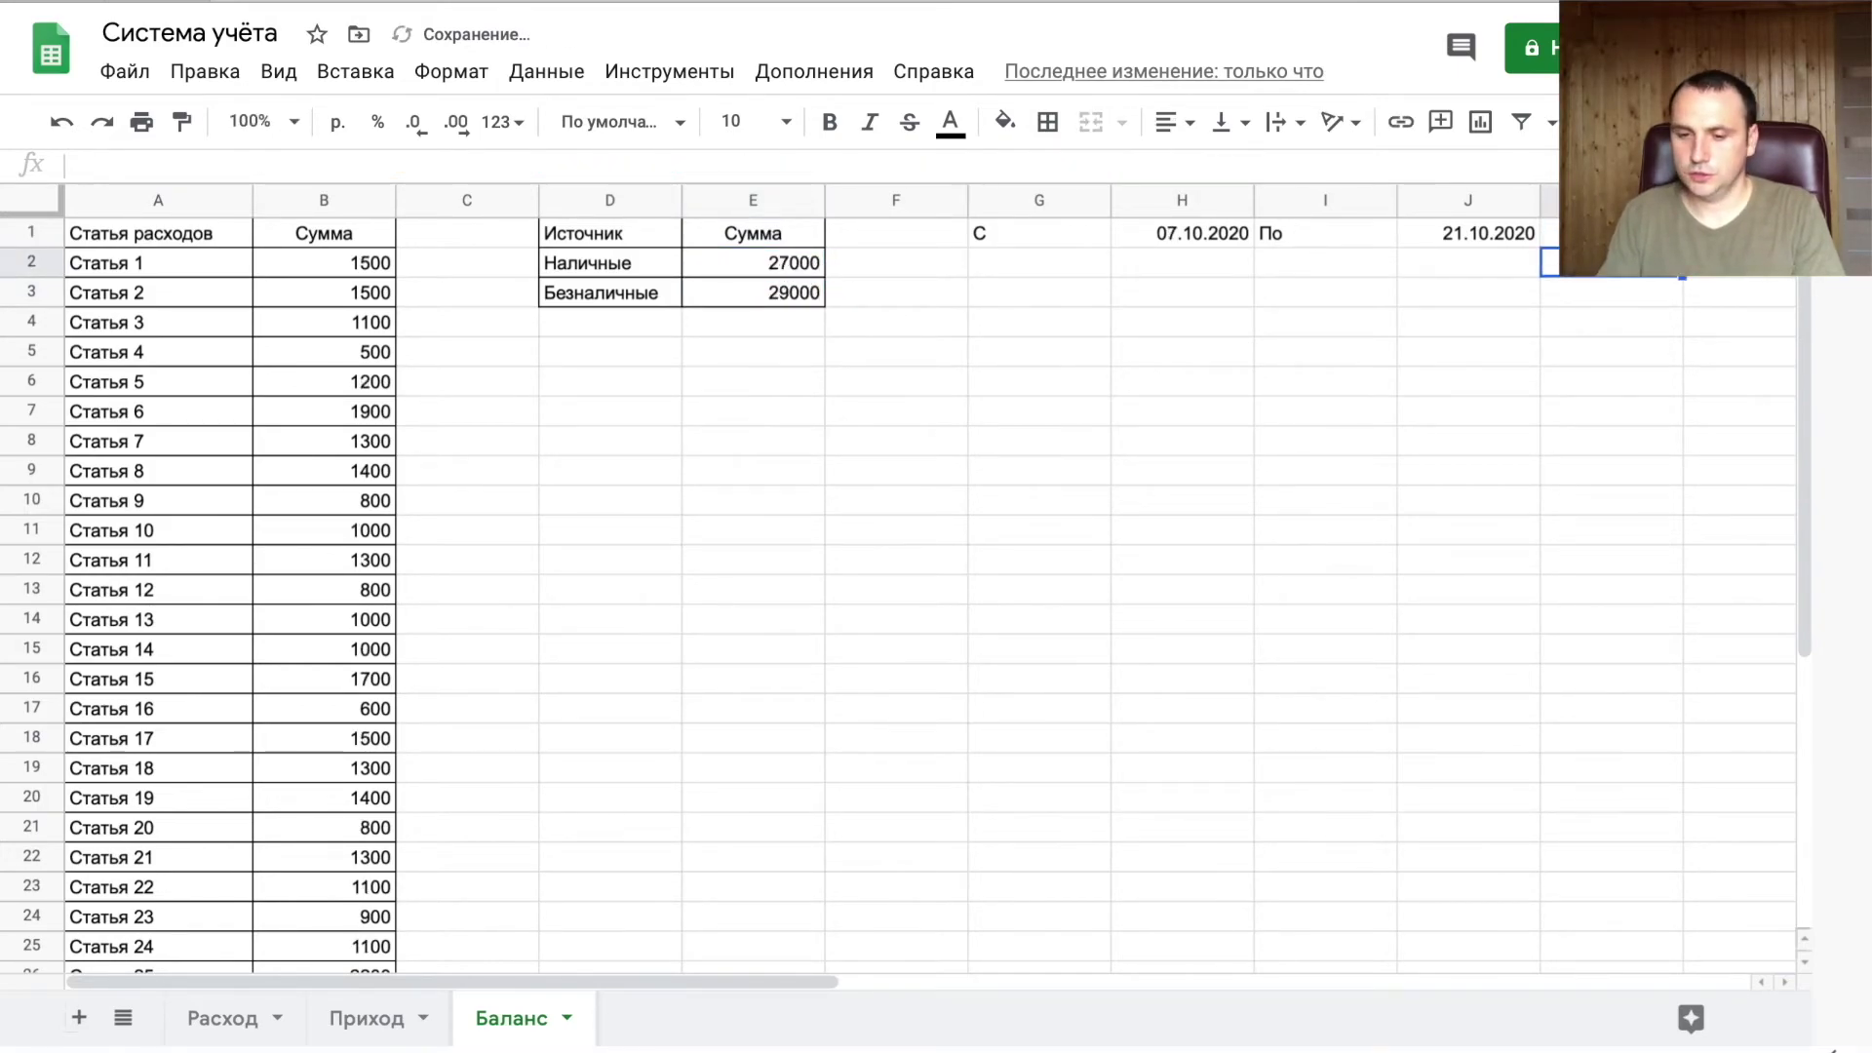
pyautogui.press('Up')
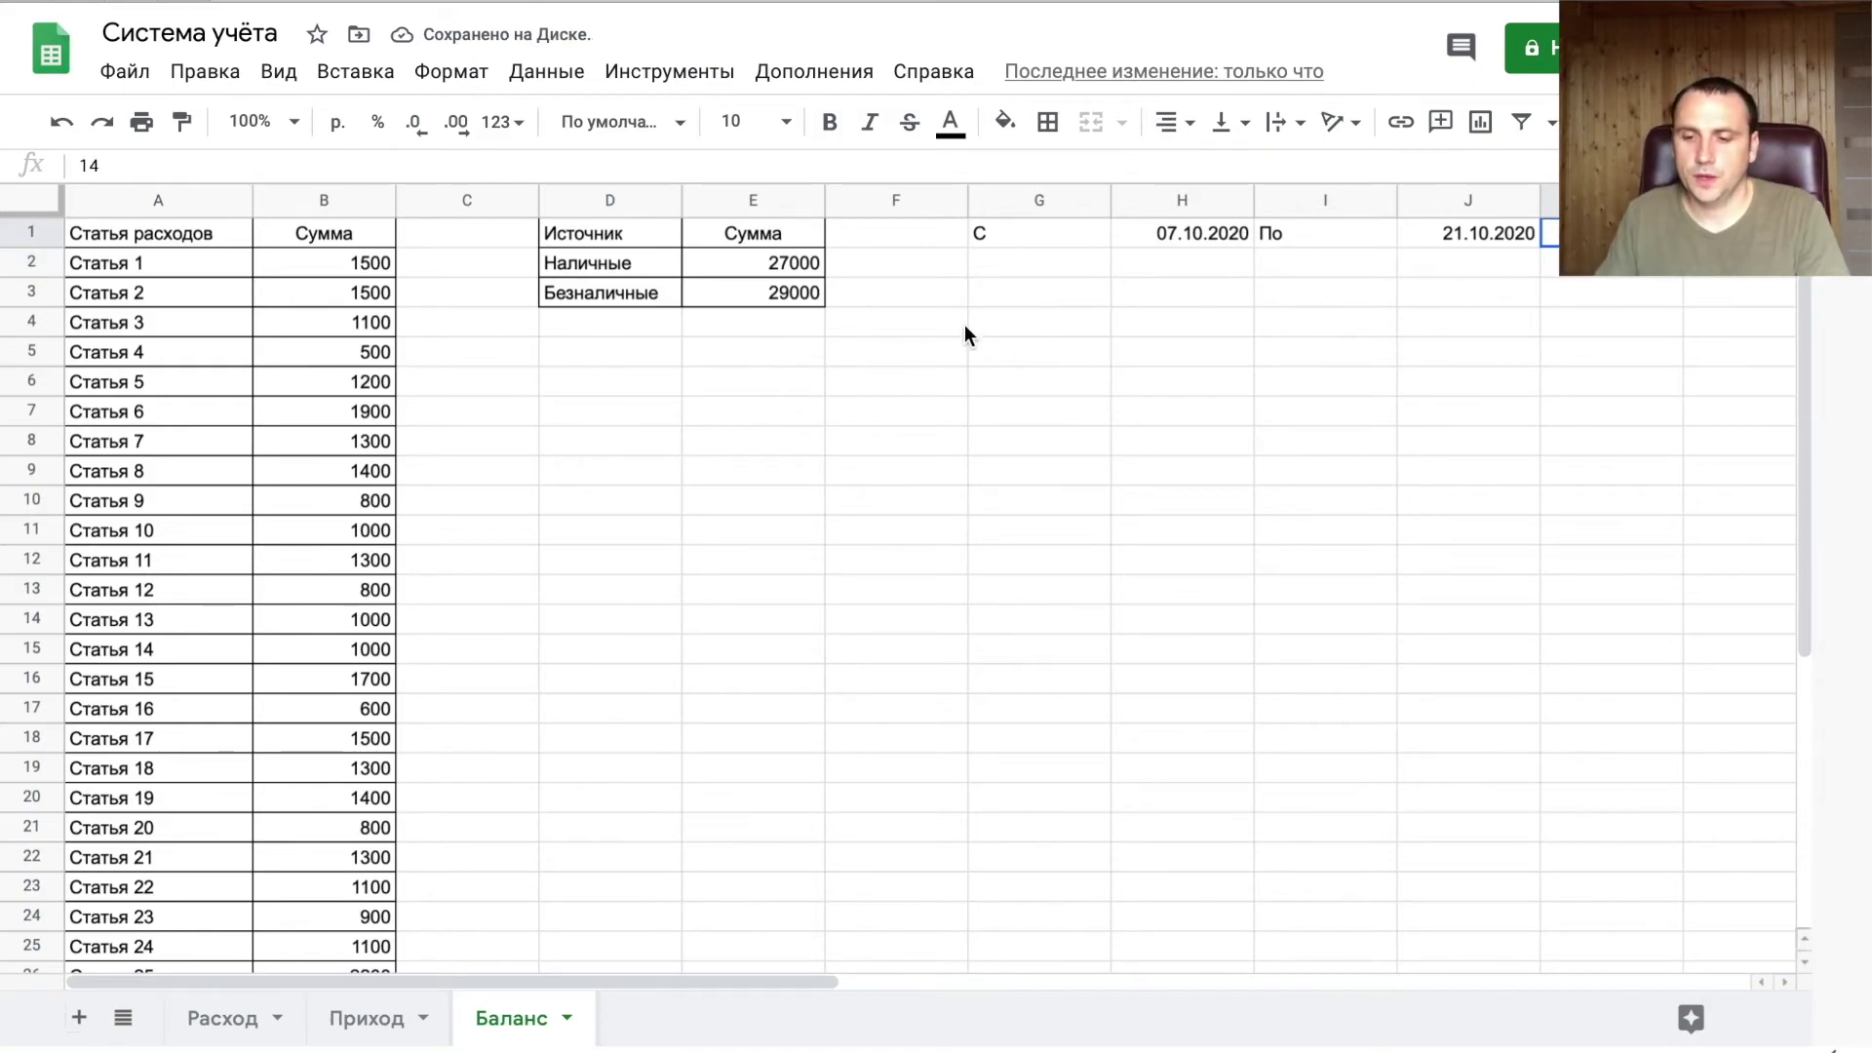
pyautogui.moveTo(1016, 238); pyautogui.dragTo(1609, 234)
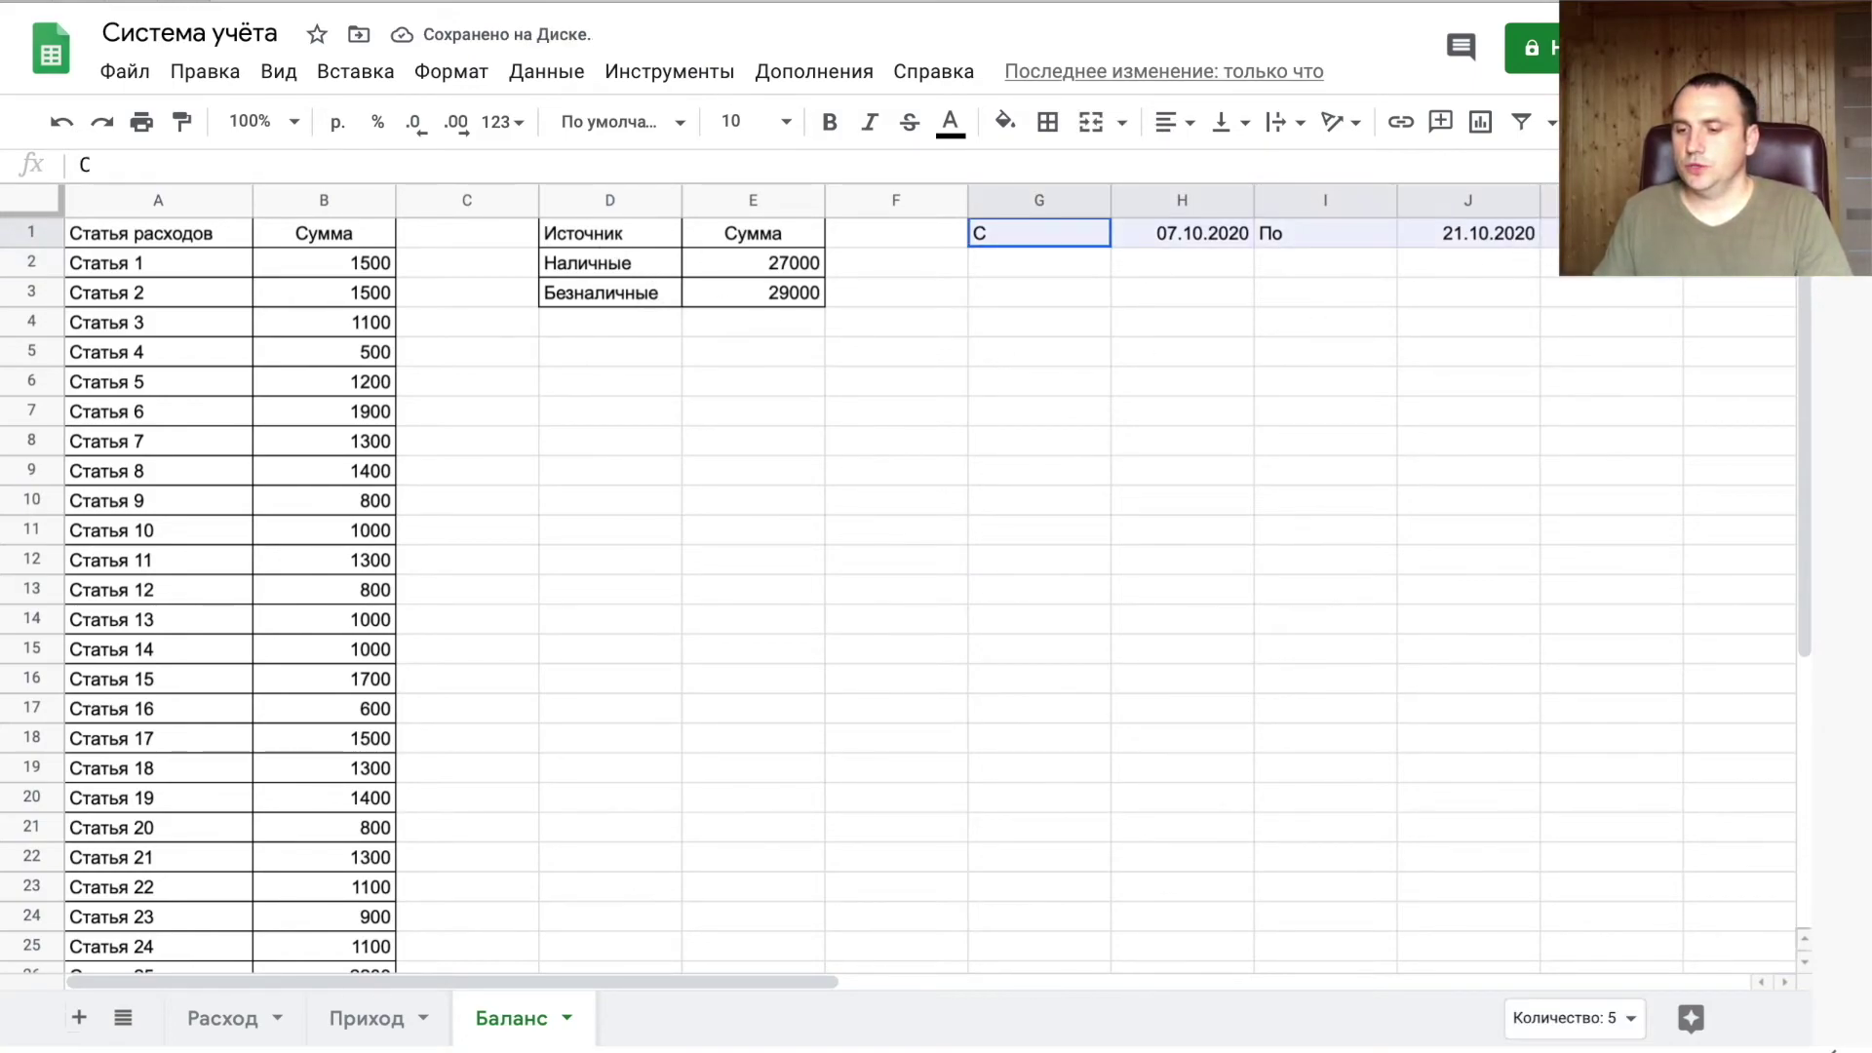
# - Apply all borders to the selected period cells
pyautogui.click(1047, 122)
pyautogui.click(1058, 177)
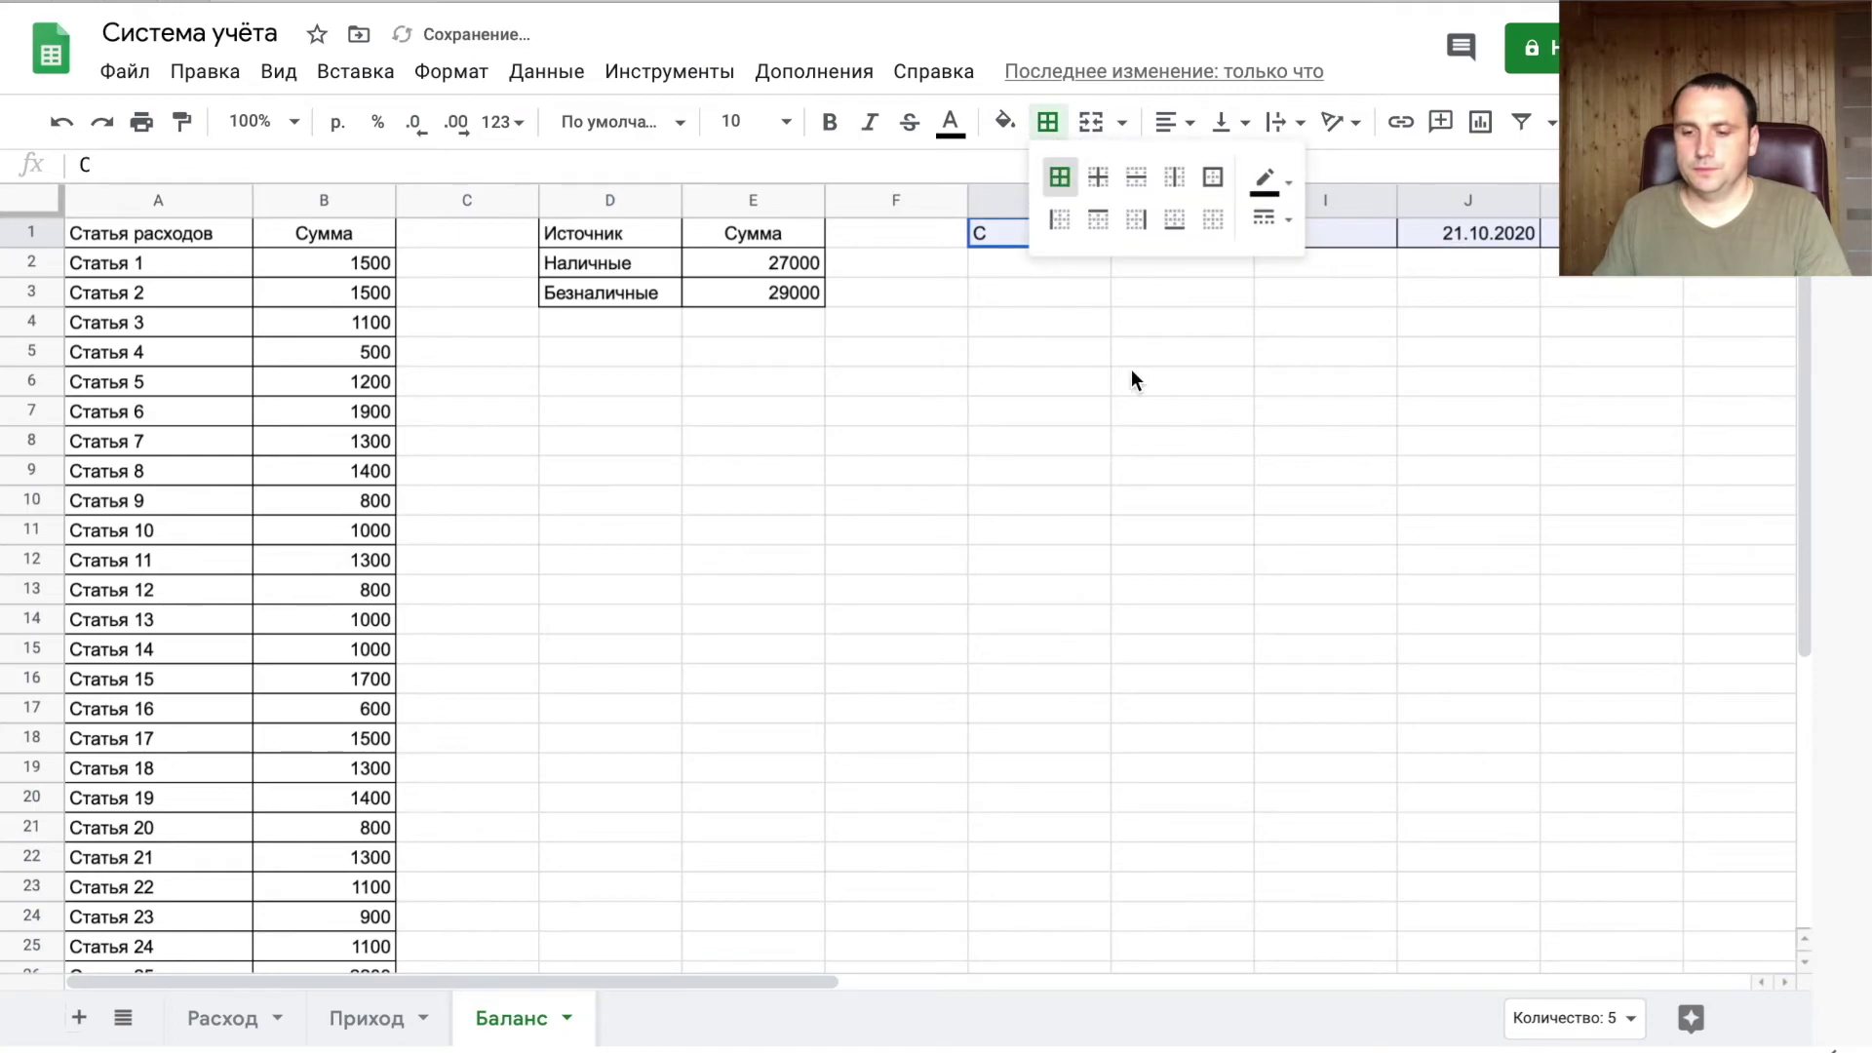
pyautogui.click(1047, 483)
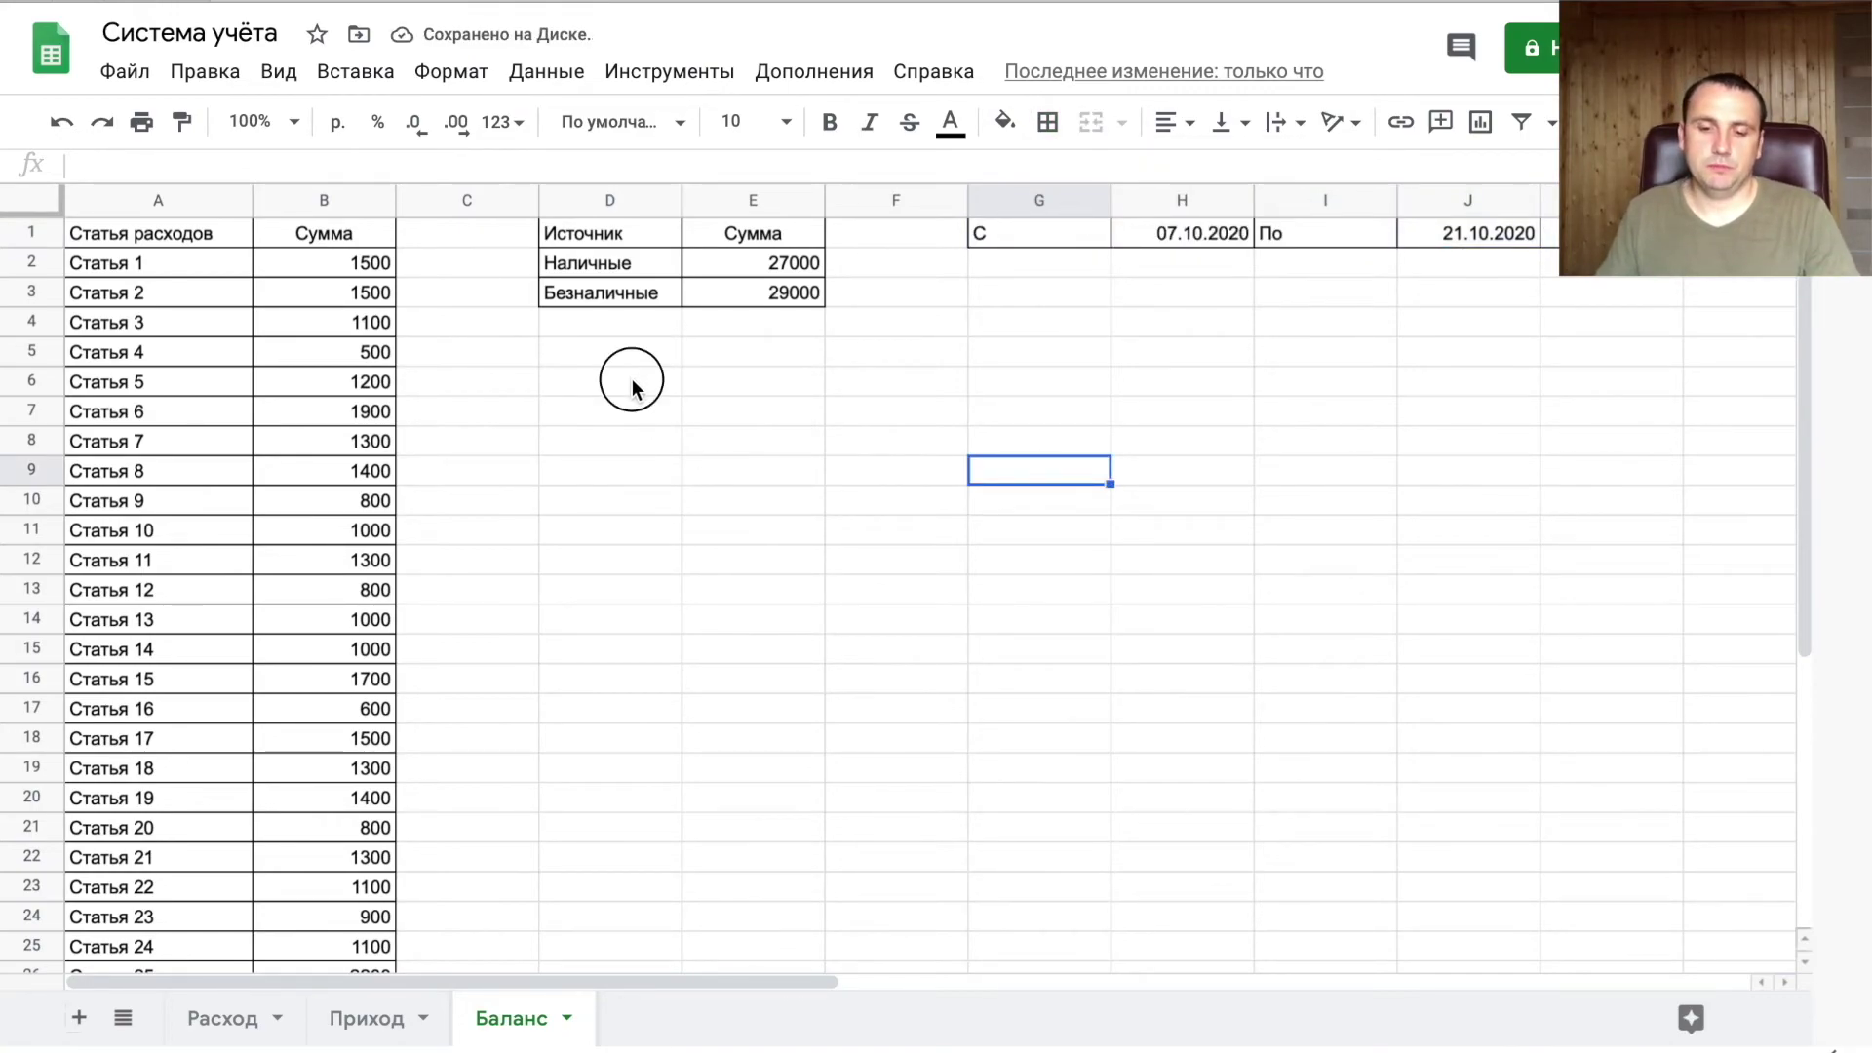
# - Border D6:E8 and merge each of its three rows horizontally into label cells
pyautogui.moveTo(632, 387); pyautogui.dragTo(753, 444)
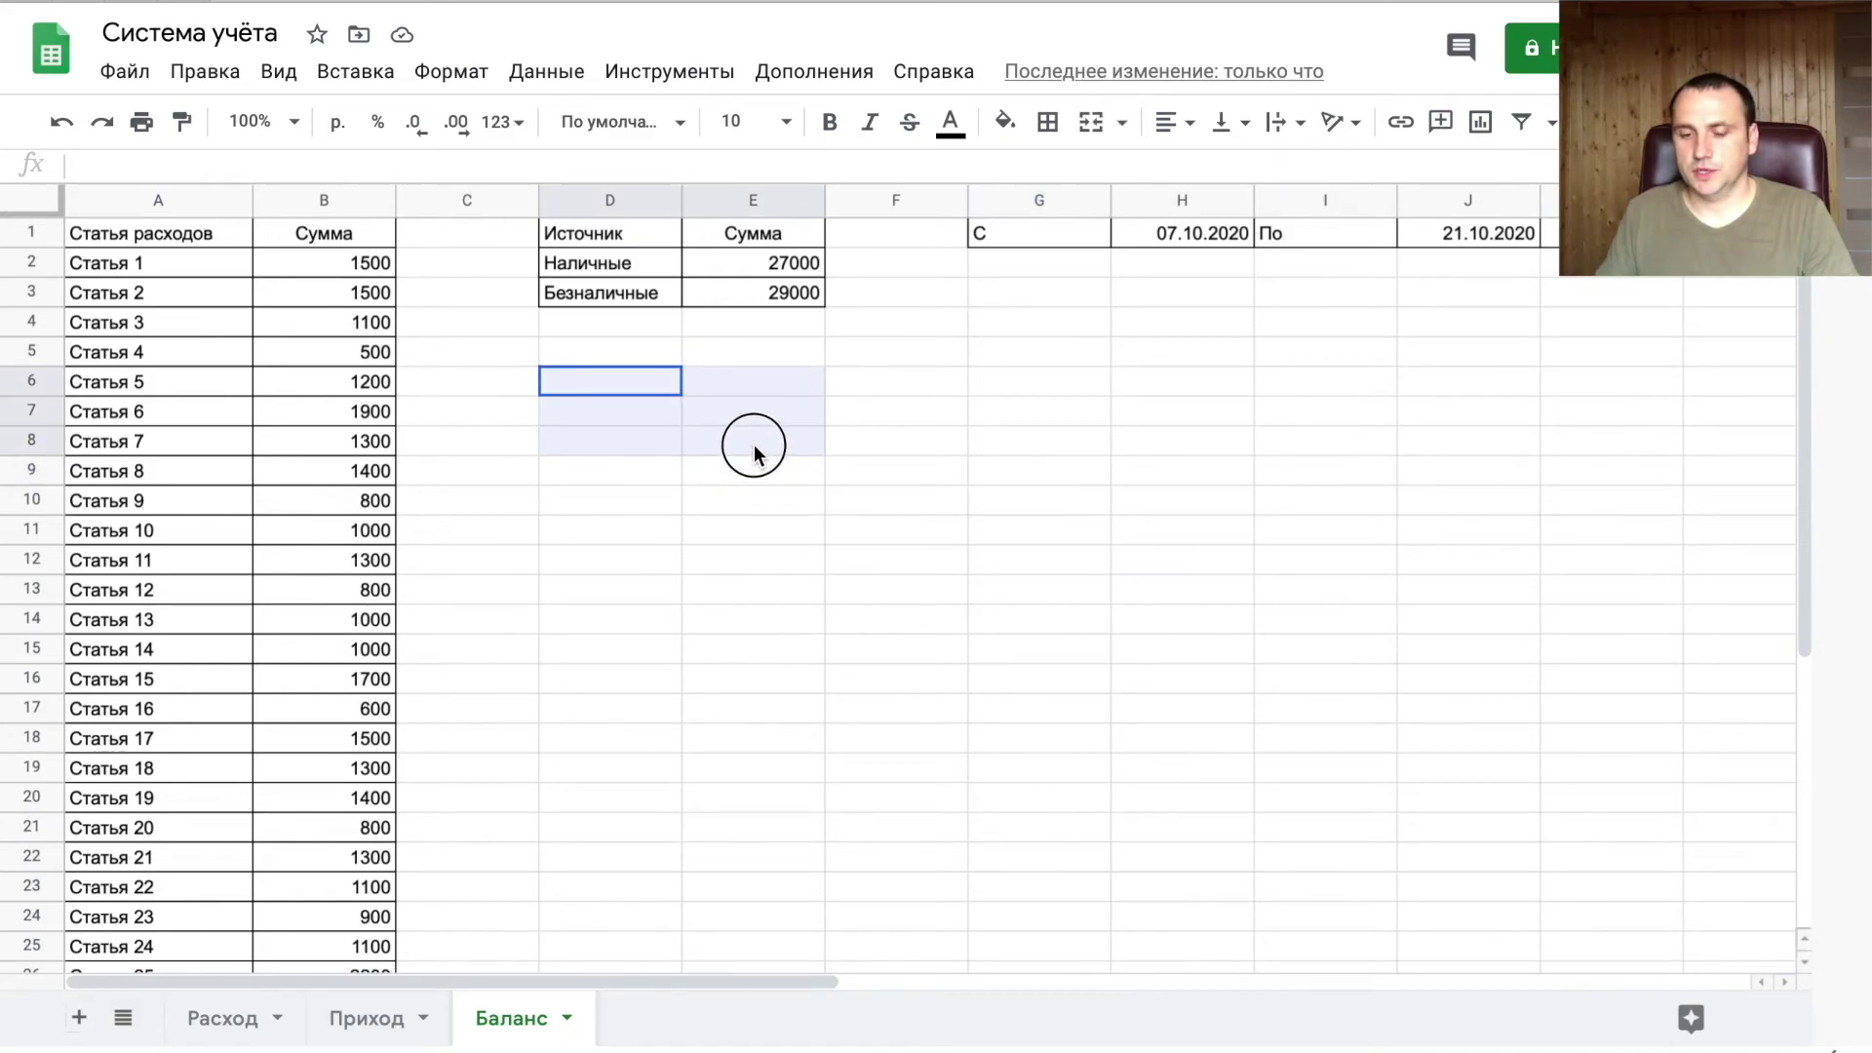
pyautogui.click(1047, 122)
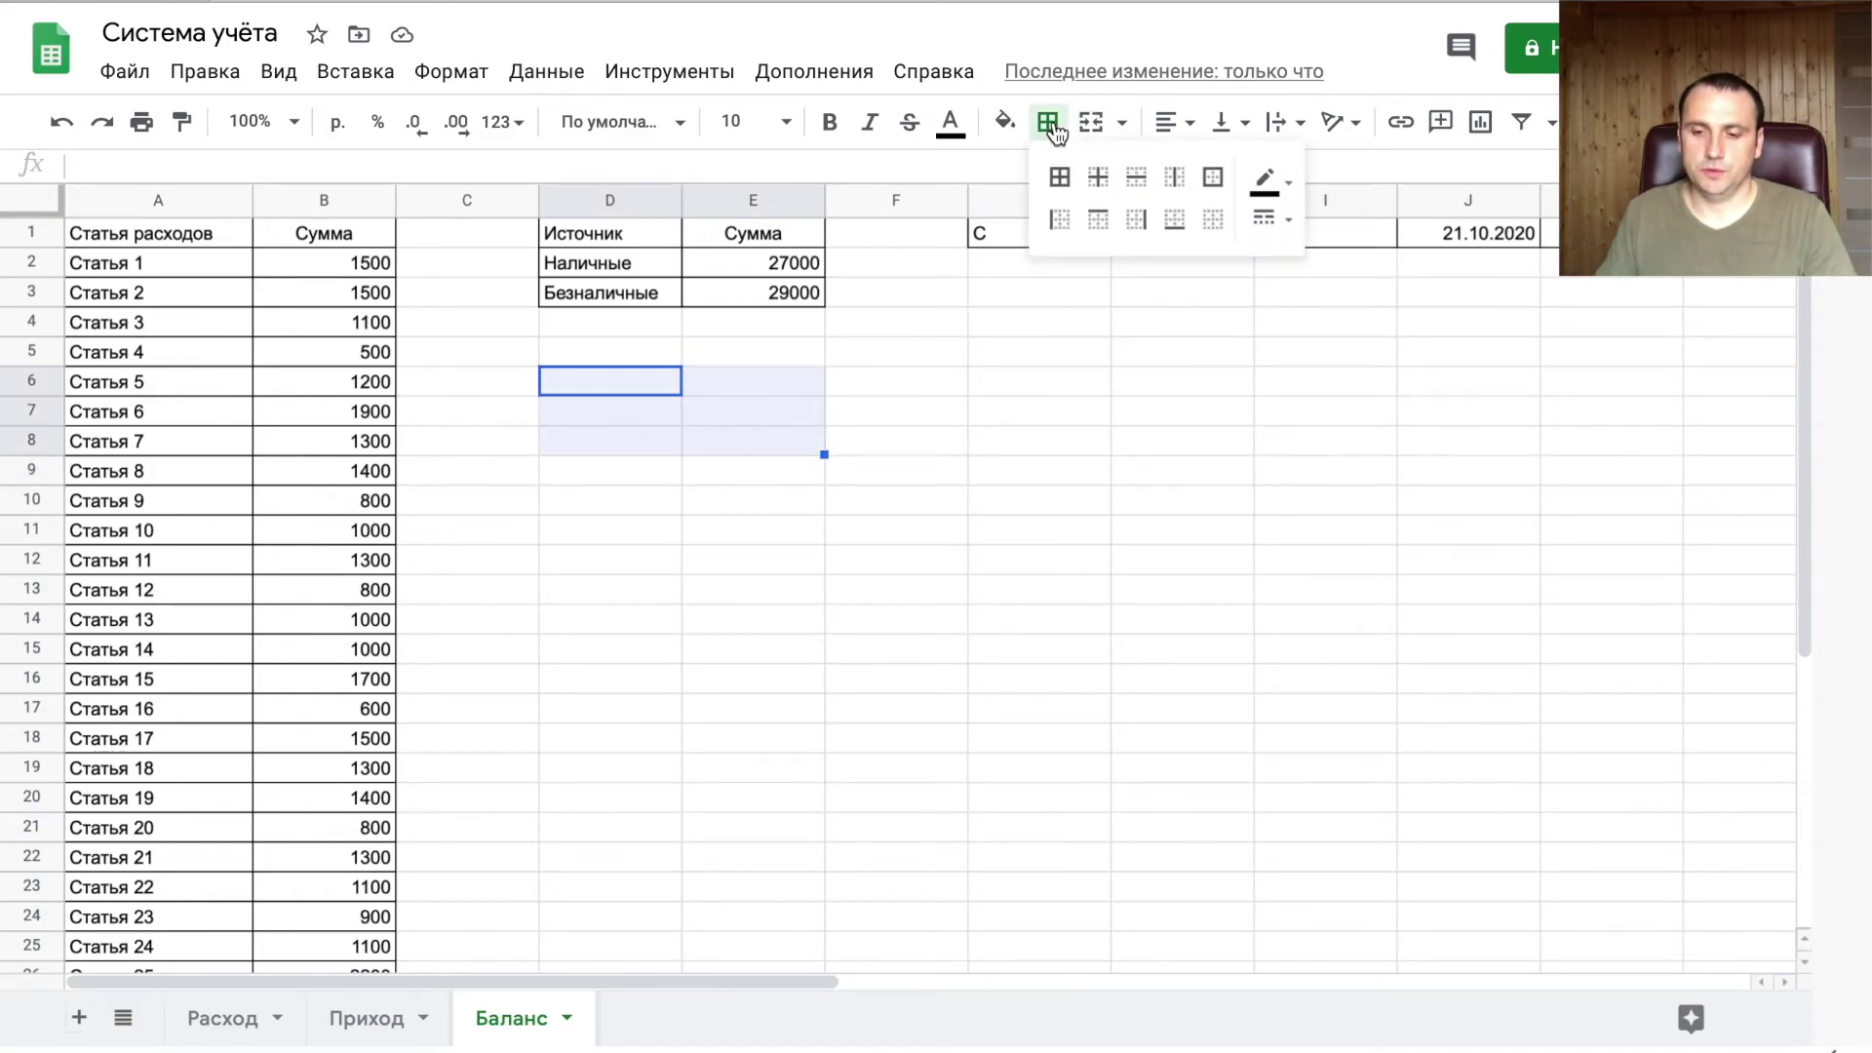
pyautogui.click(1059, 179)
pyautogui.click(610, 385)
pyautogui.moveTo(623, 384)
pyautogui.mouseDown()
pyautogui.moveTo(723, 391)
pyautogui.moveTo(755, 443)
pyautogui.mouseUp()
pyautogui.click(1121, 122)
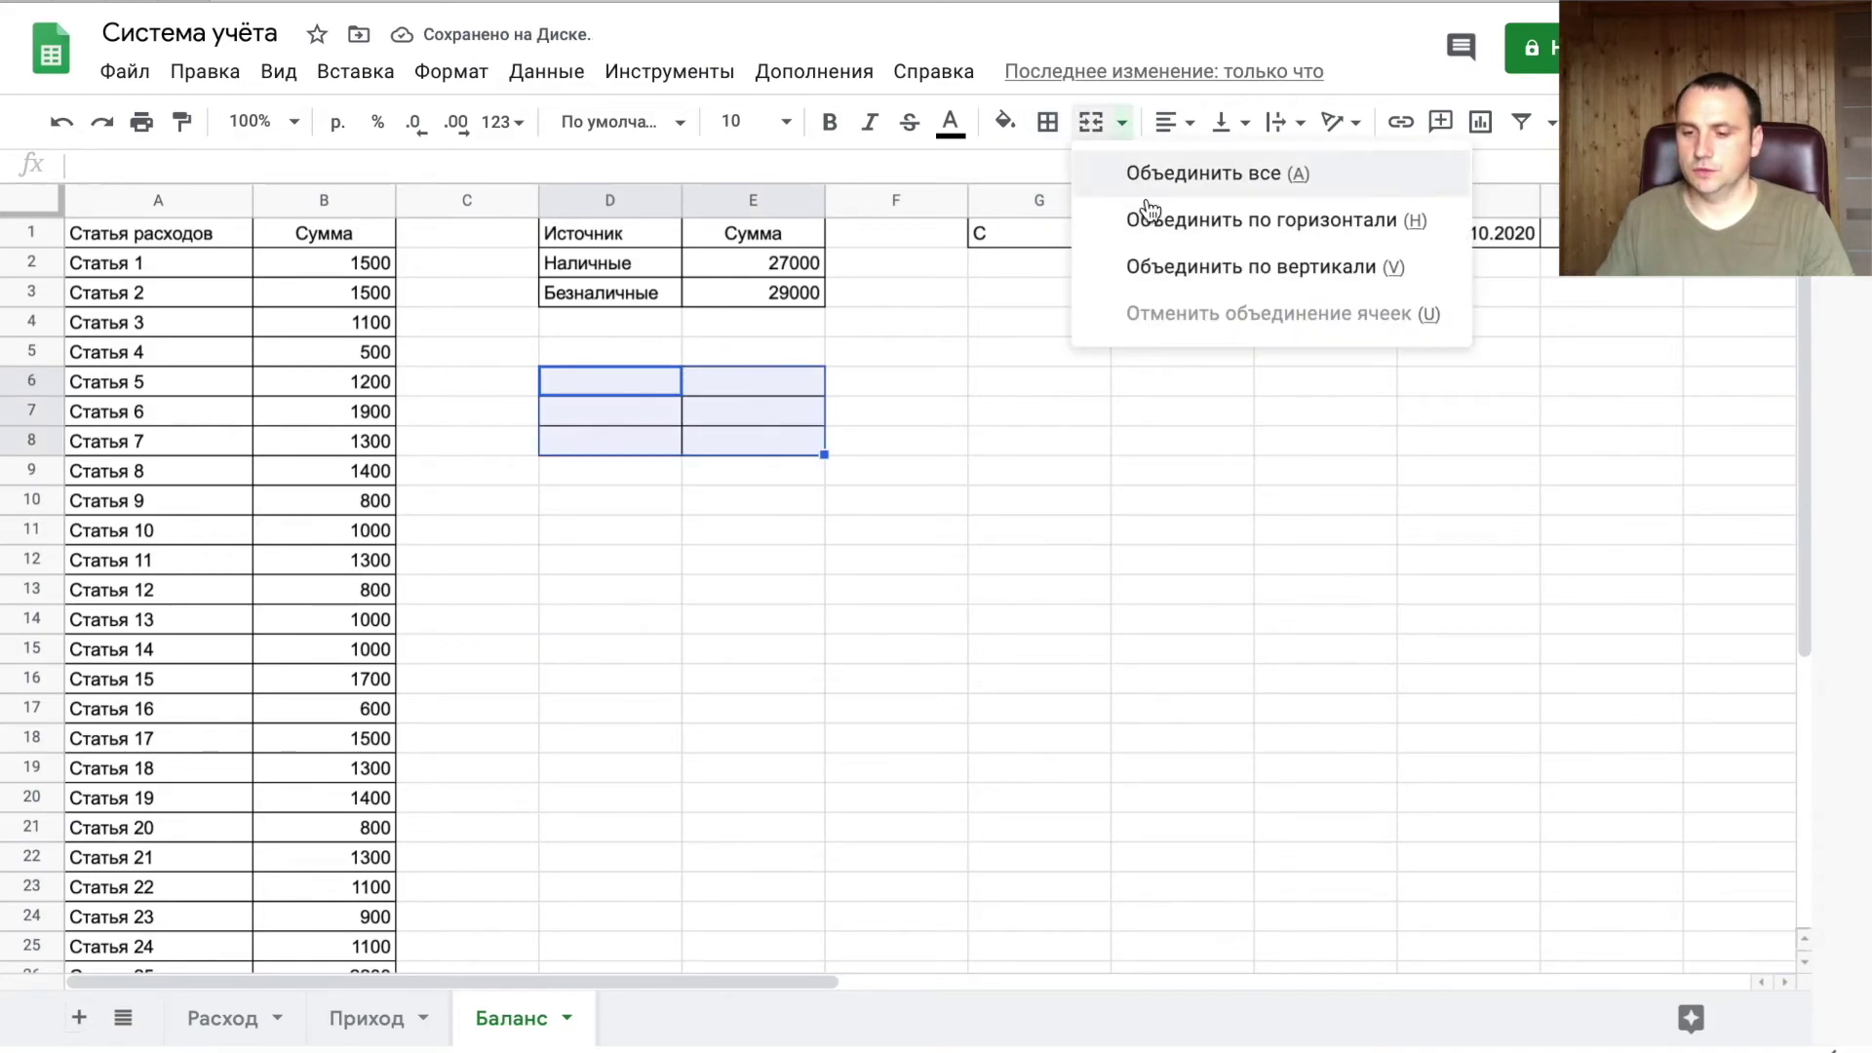
pyautogui.click(1208, 234)
# - Give the value cells F6:F8 all borders
pyautogui.click(880, 382)
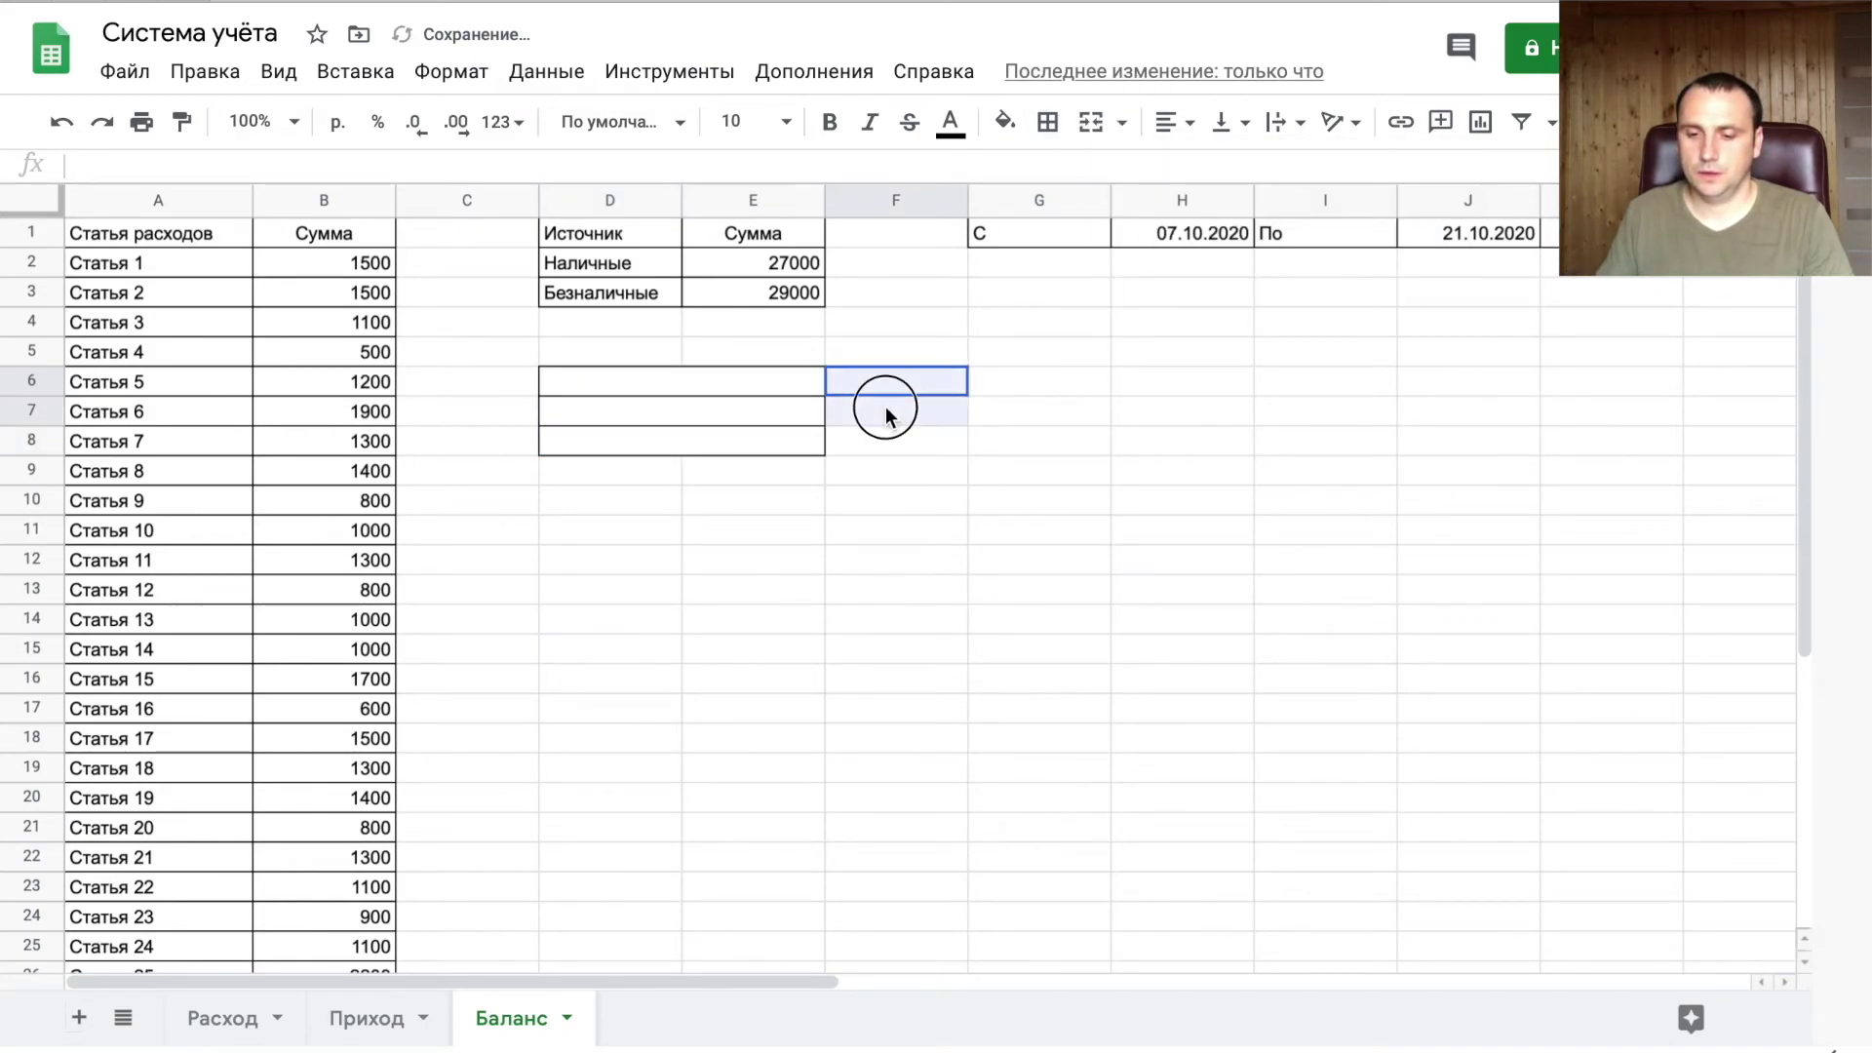
pyautogui.moveTo(887, 413); pyautogui.dragTo(892, 443)
pyautogui.click(1048, 122)
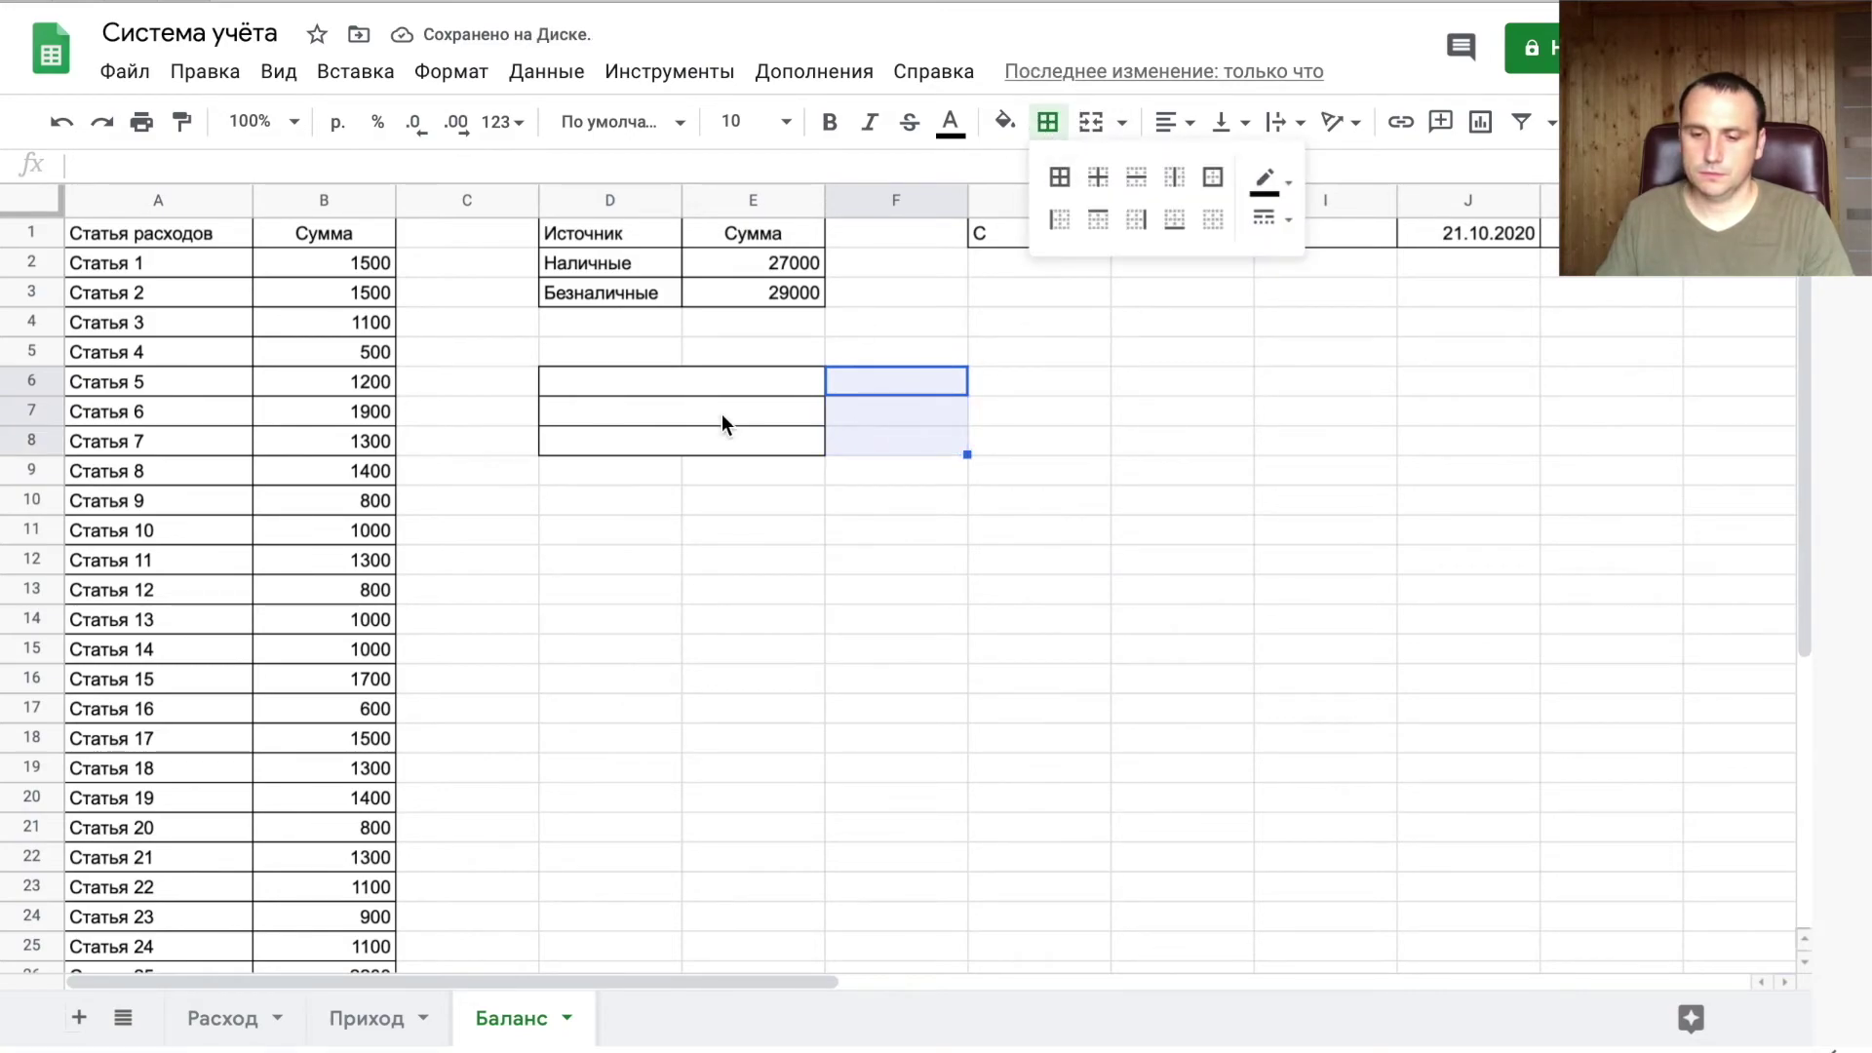
pyautogui.click(1059, 176)
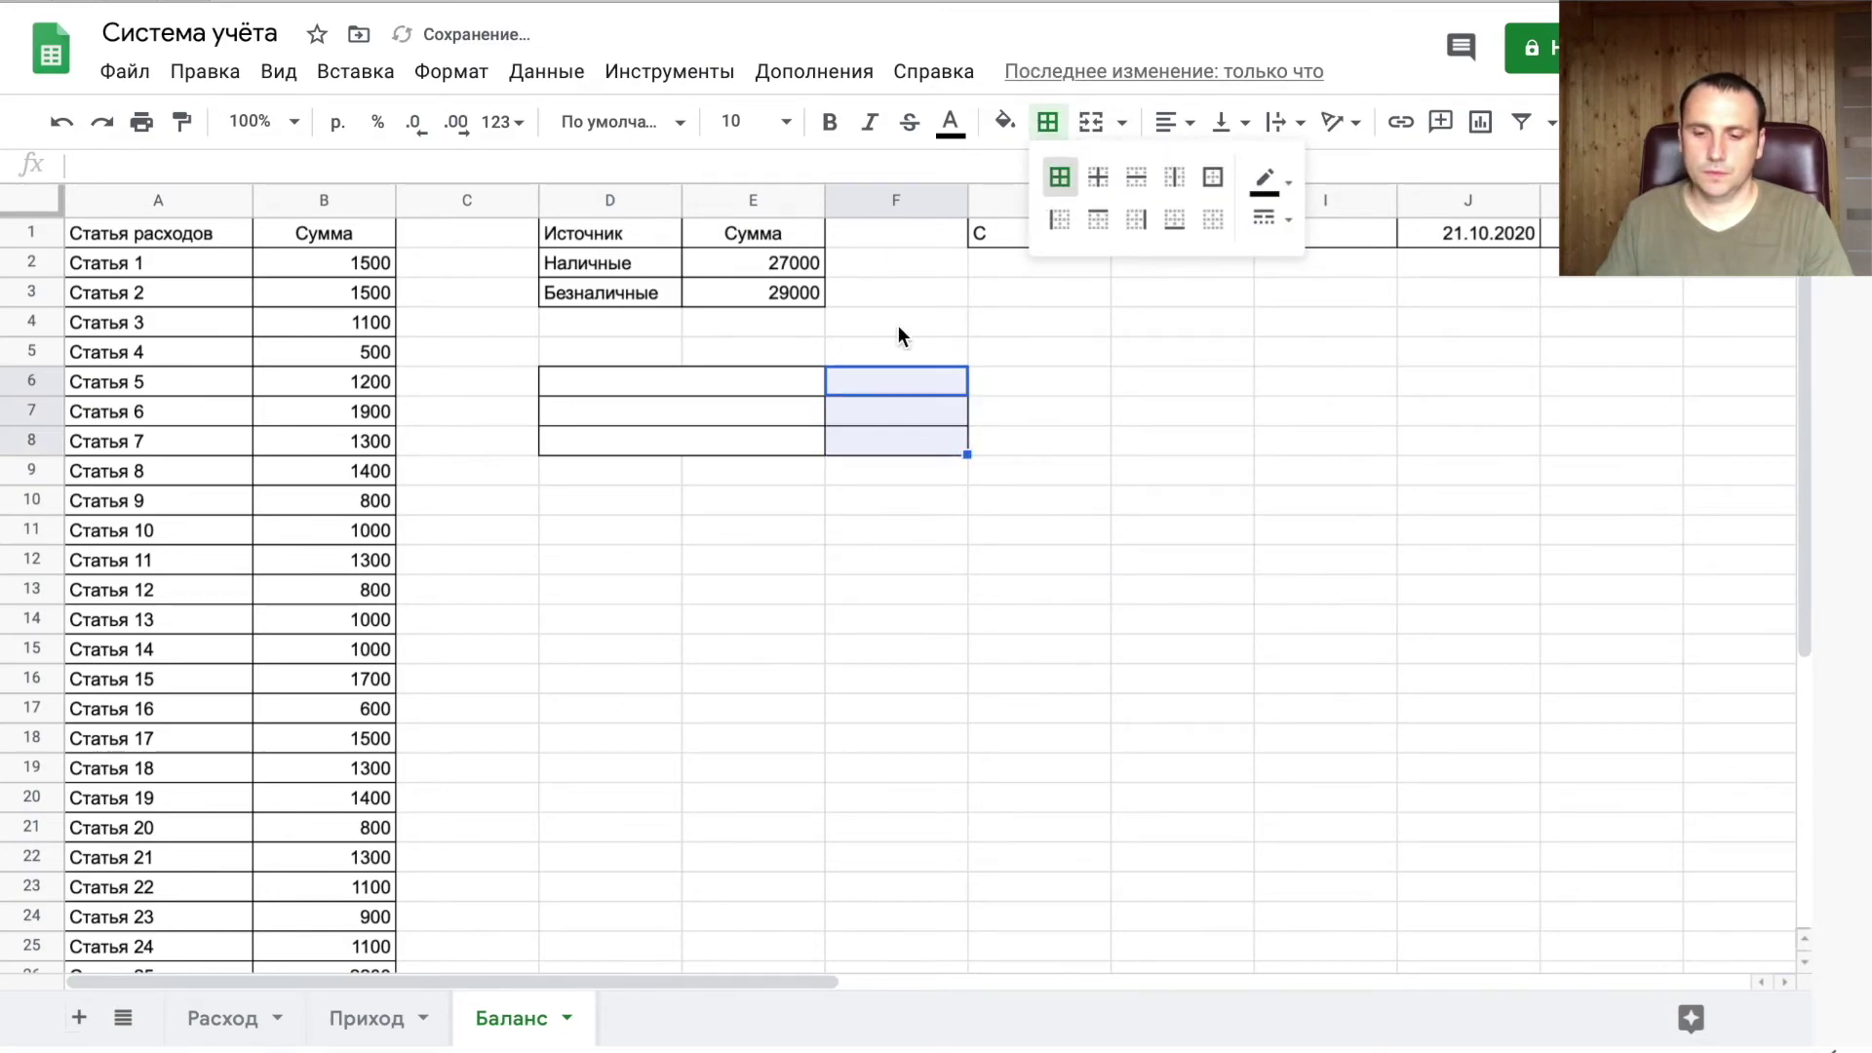
# - Label the first merged cell D6 'Валовая прибыль'
pyautogui.click(752, 386)
pyautogui.write('Валовая прибыль')
pyautogui.press('Return')
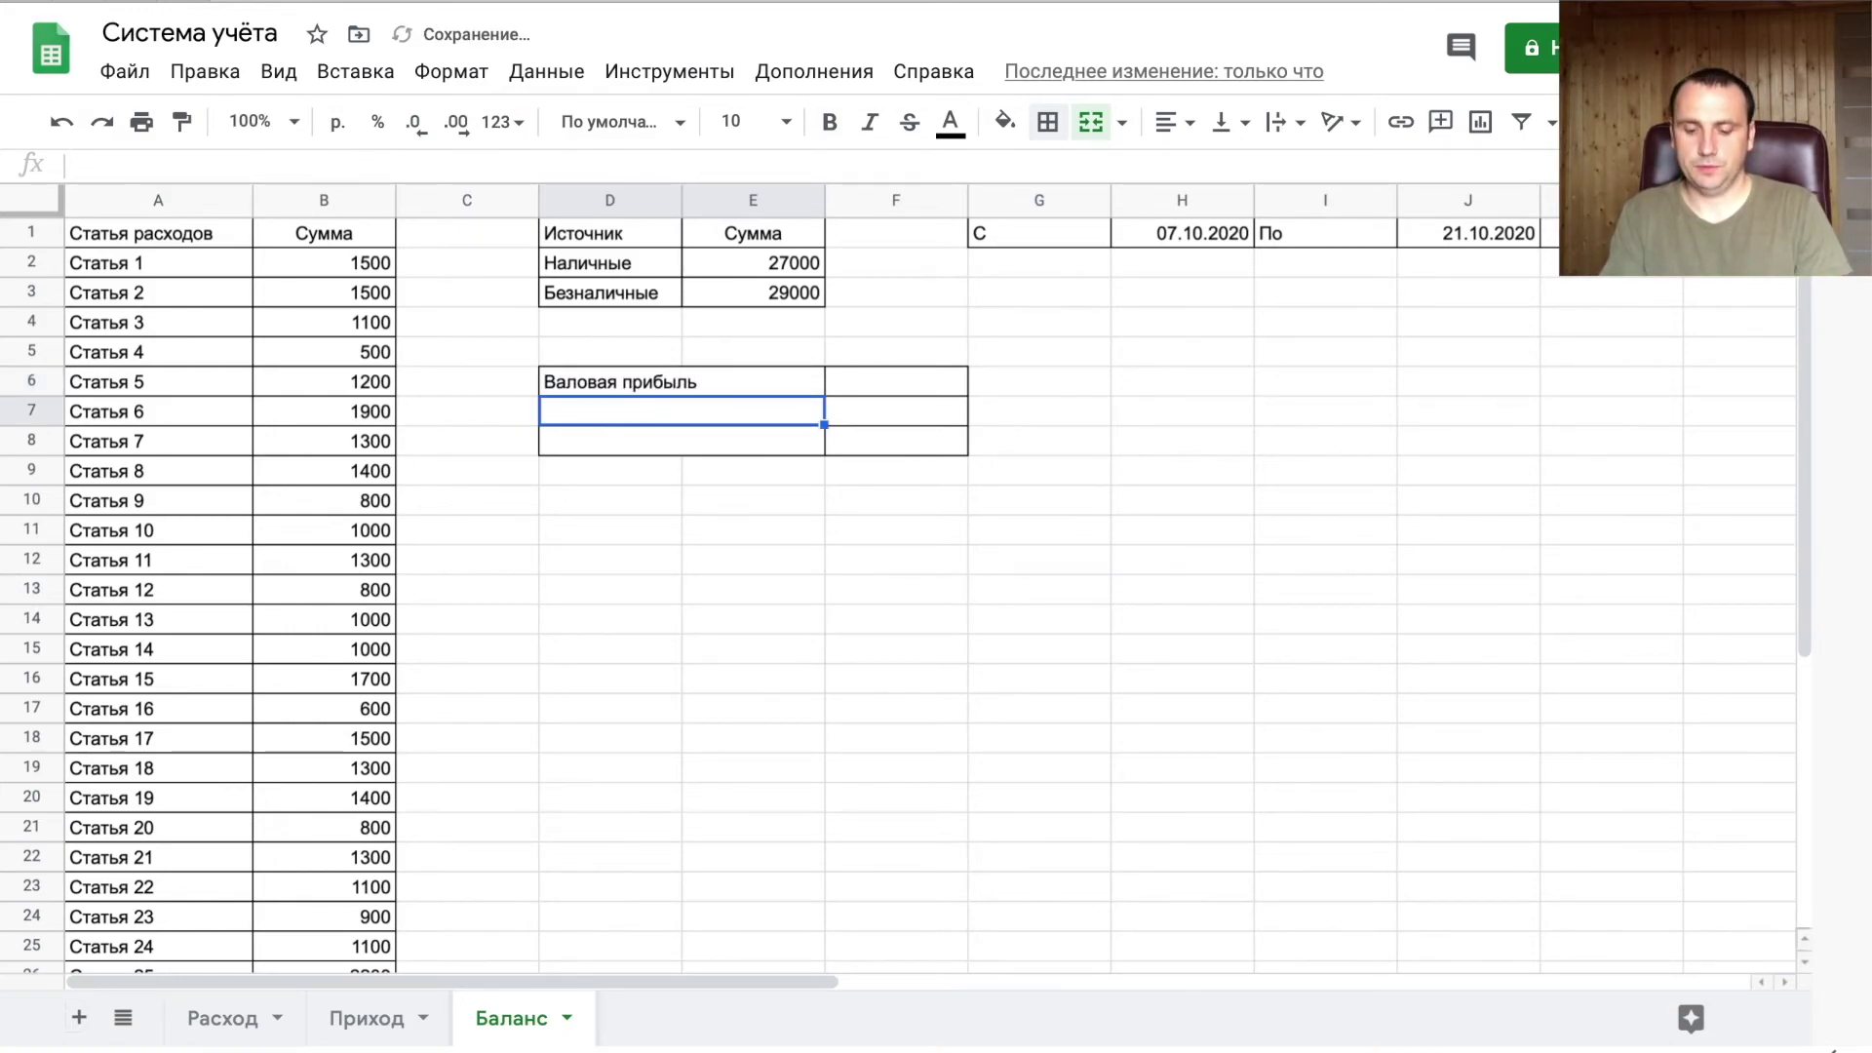
# - Add the labels 'Маржа' and 'Чистая прибыль' in D7 and D8
pyautogui.write('Маржа')
pyautogui.press('Return')
pyautogui.write('Чистая п')
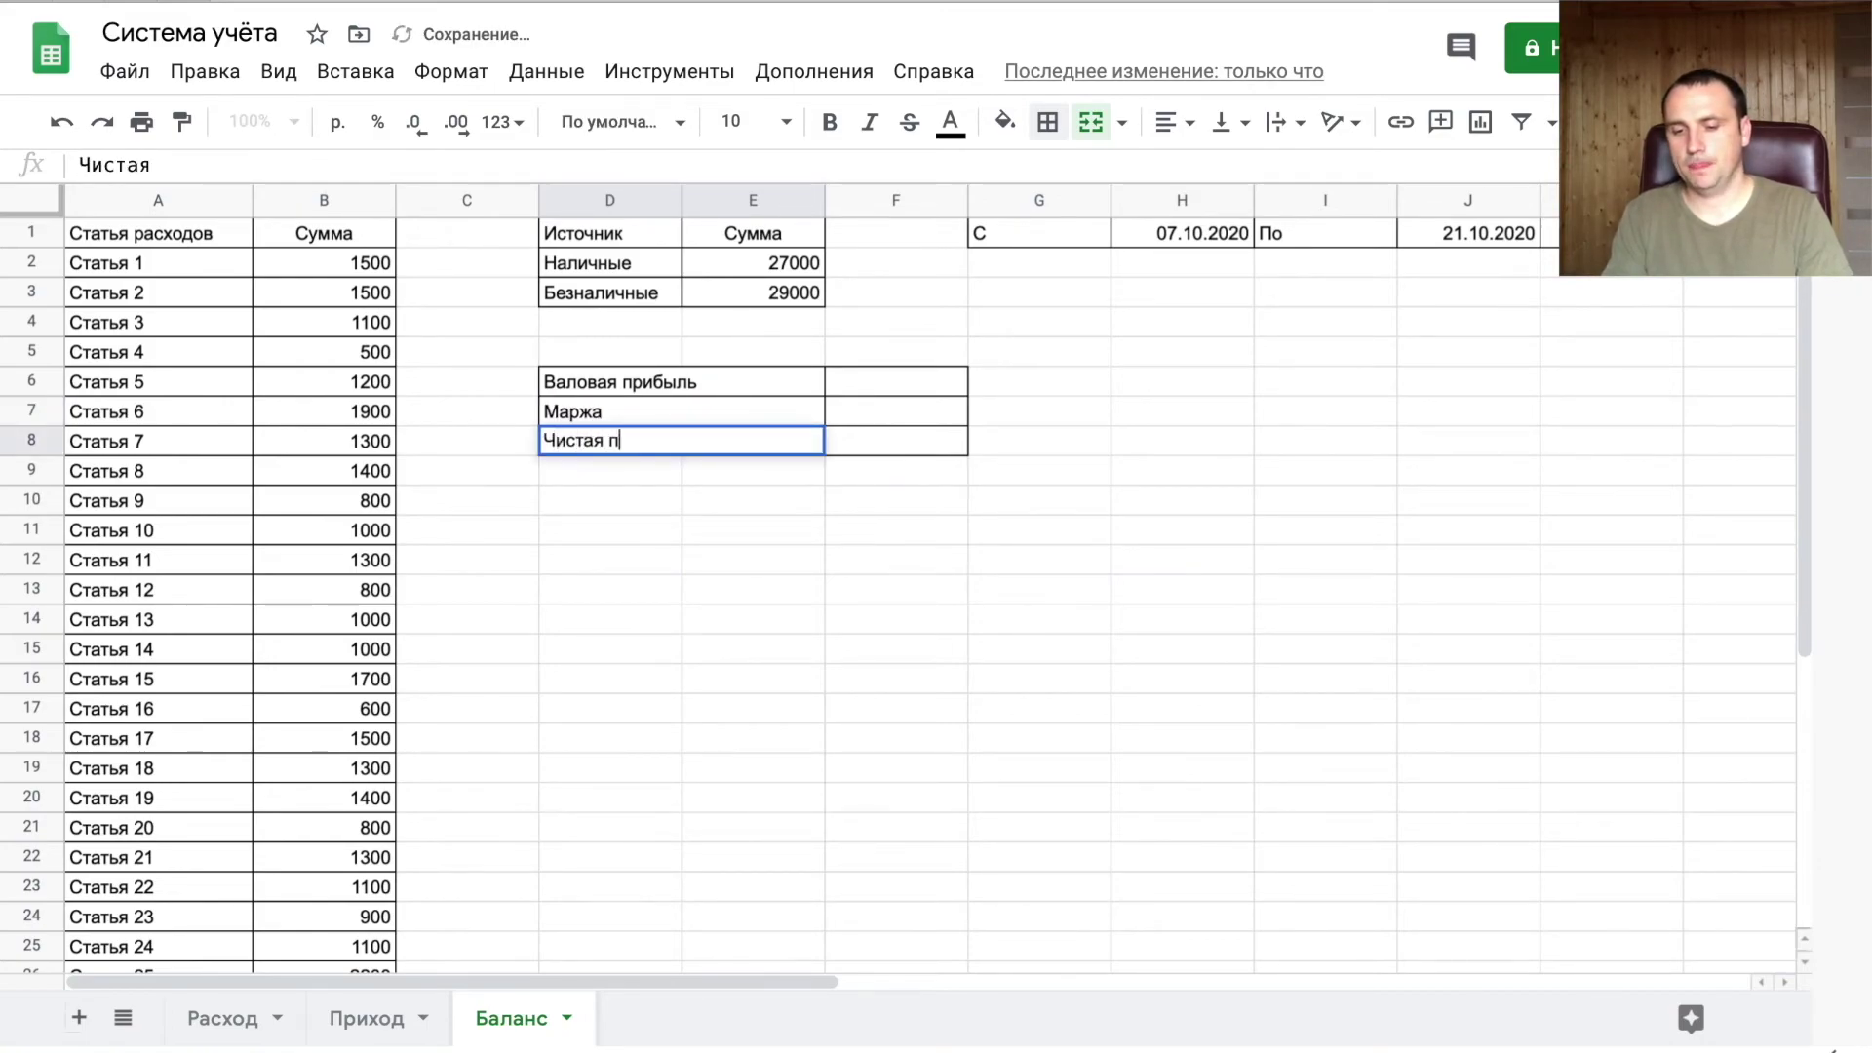
pyautogui.write('рибыль')
pyautogui.press('Return')
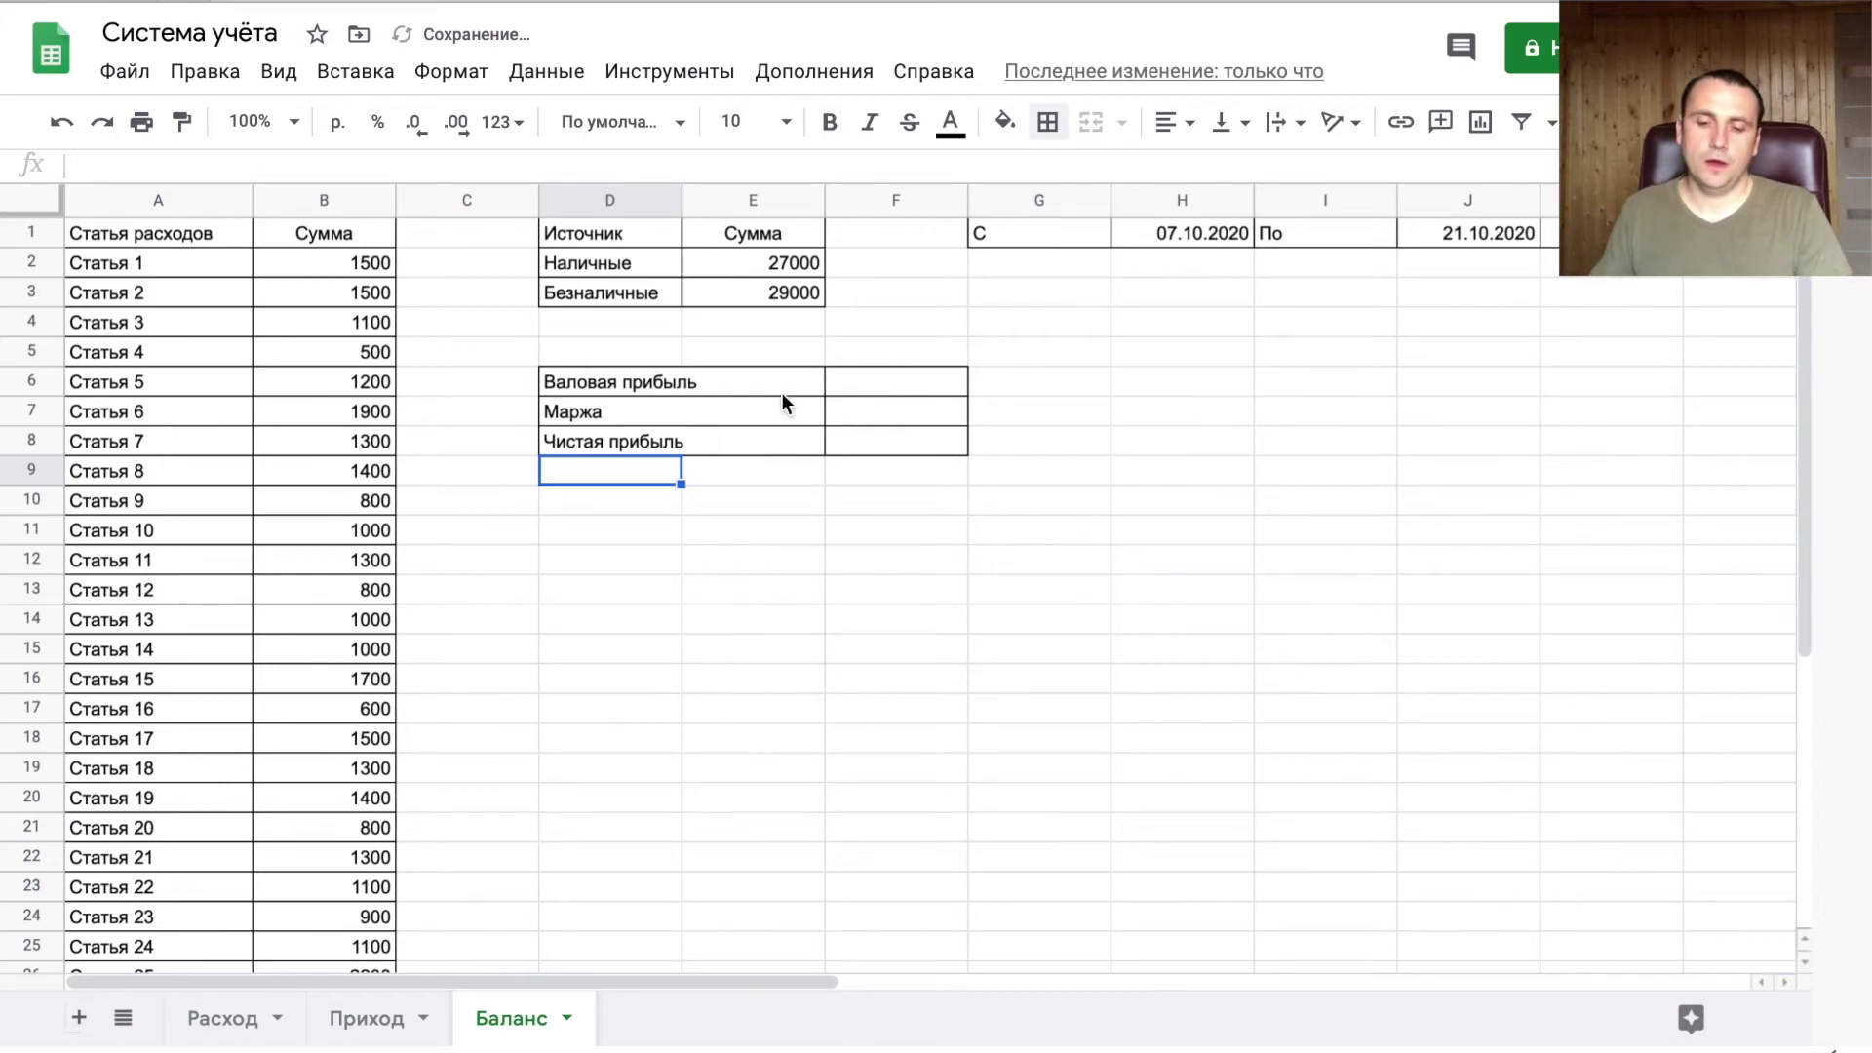
# - Enter the gross profit formula =SUM(E2:E3) in F6
pyautogui.click(886, 378)
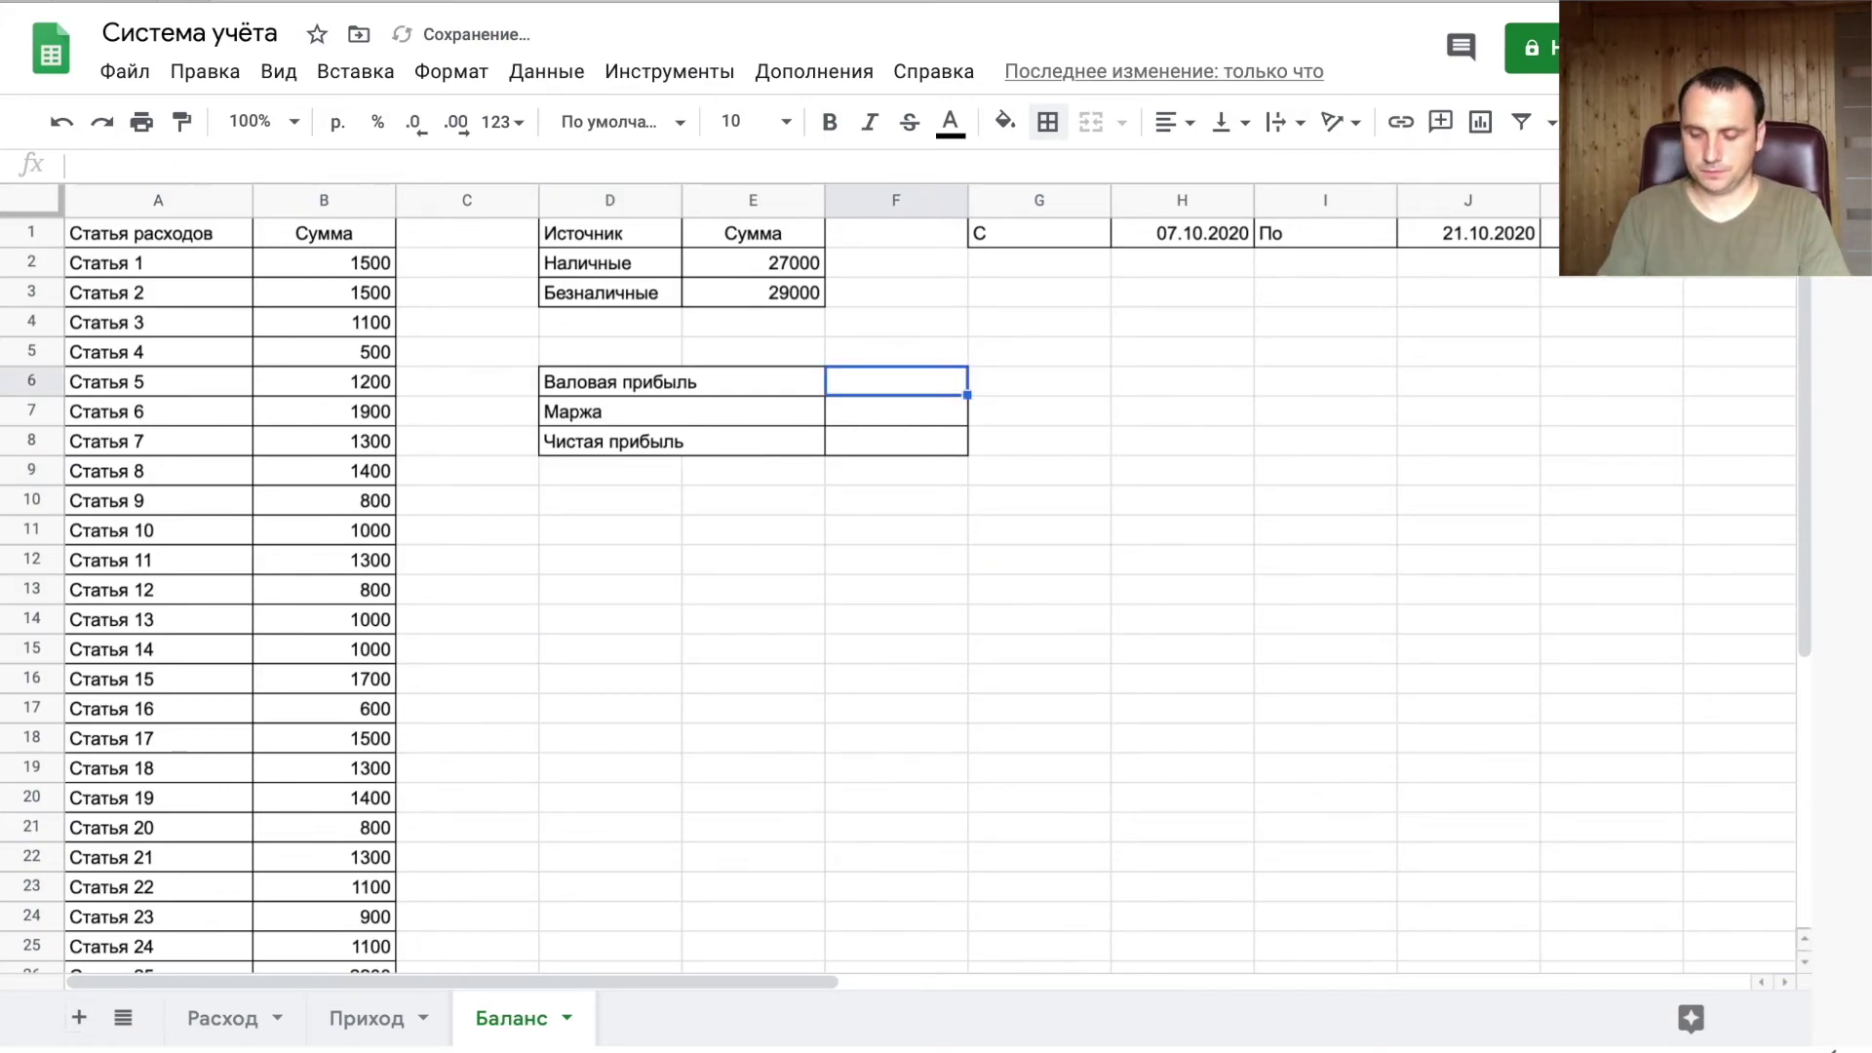
pyautogui.write('=сумм(')
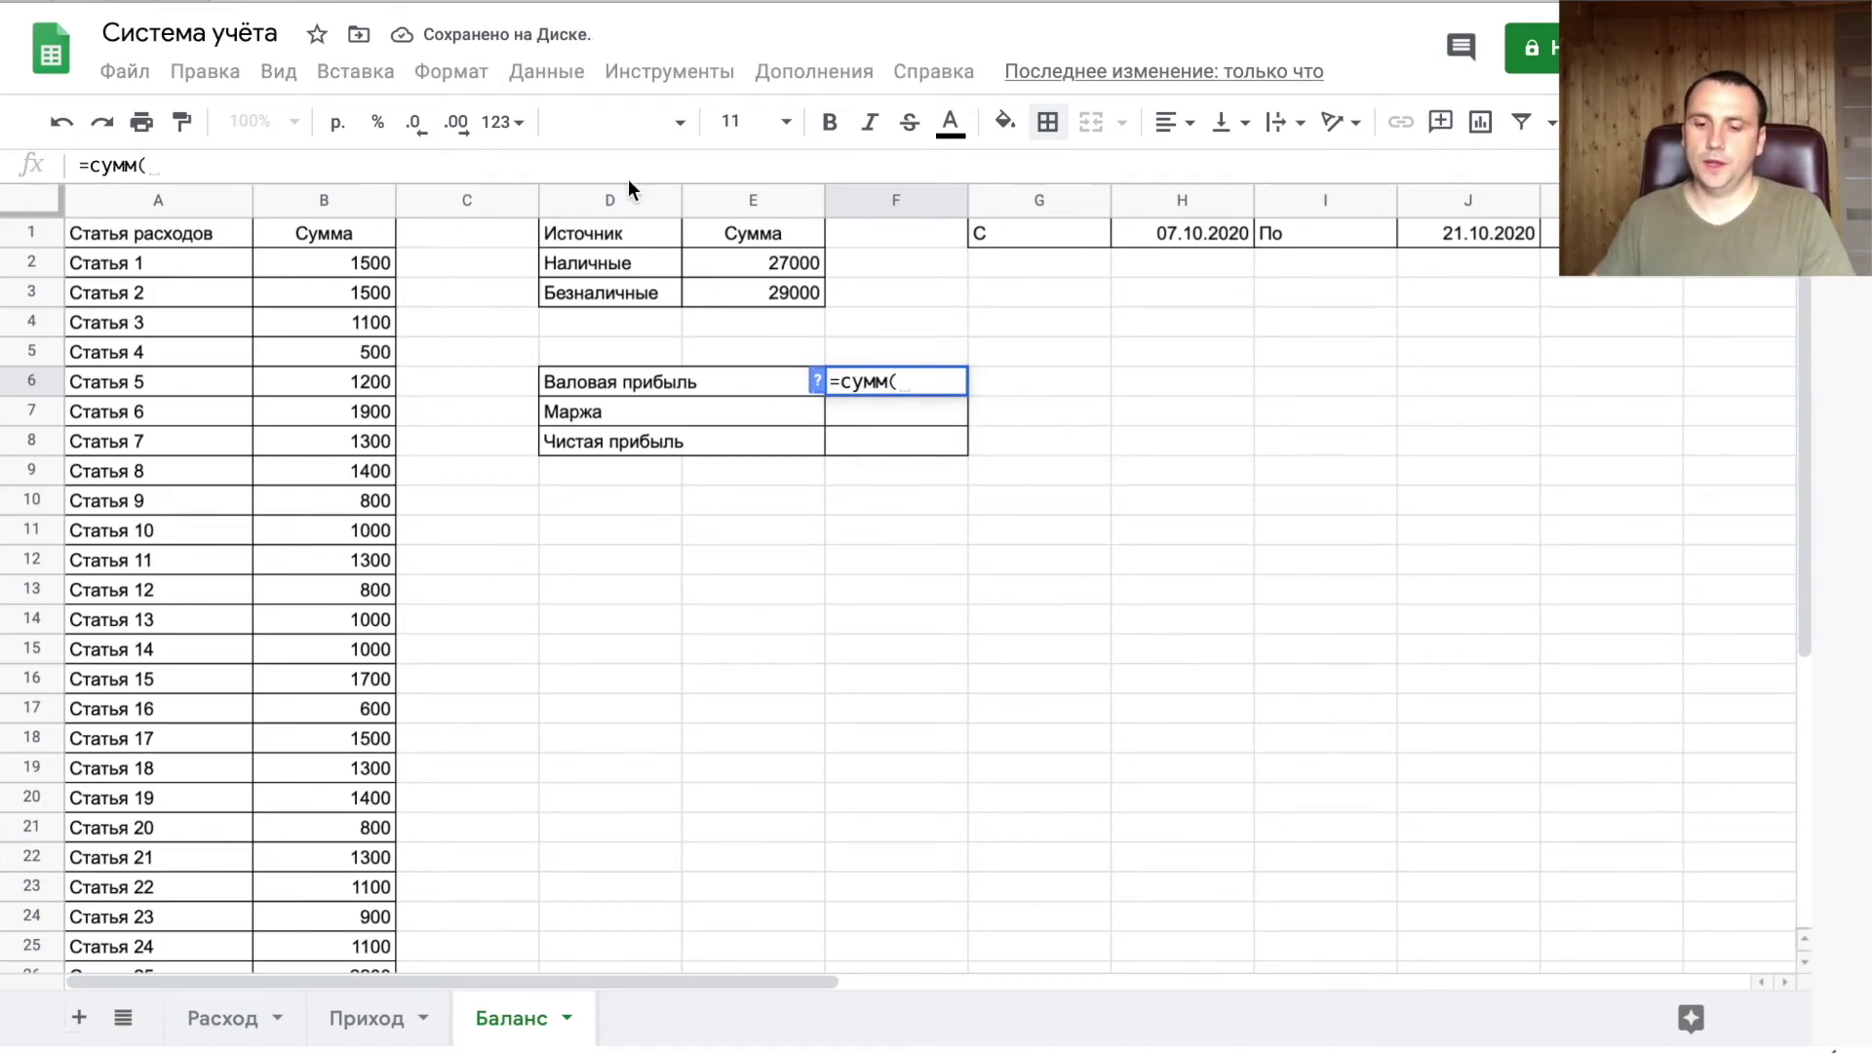
pyautogui.moveTo(785, 259); pyautogui.dragTo(794, 292)
pyautogui.press('Tab')
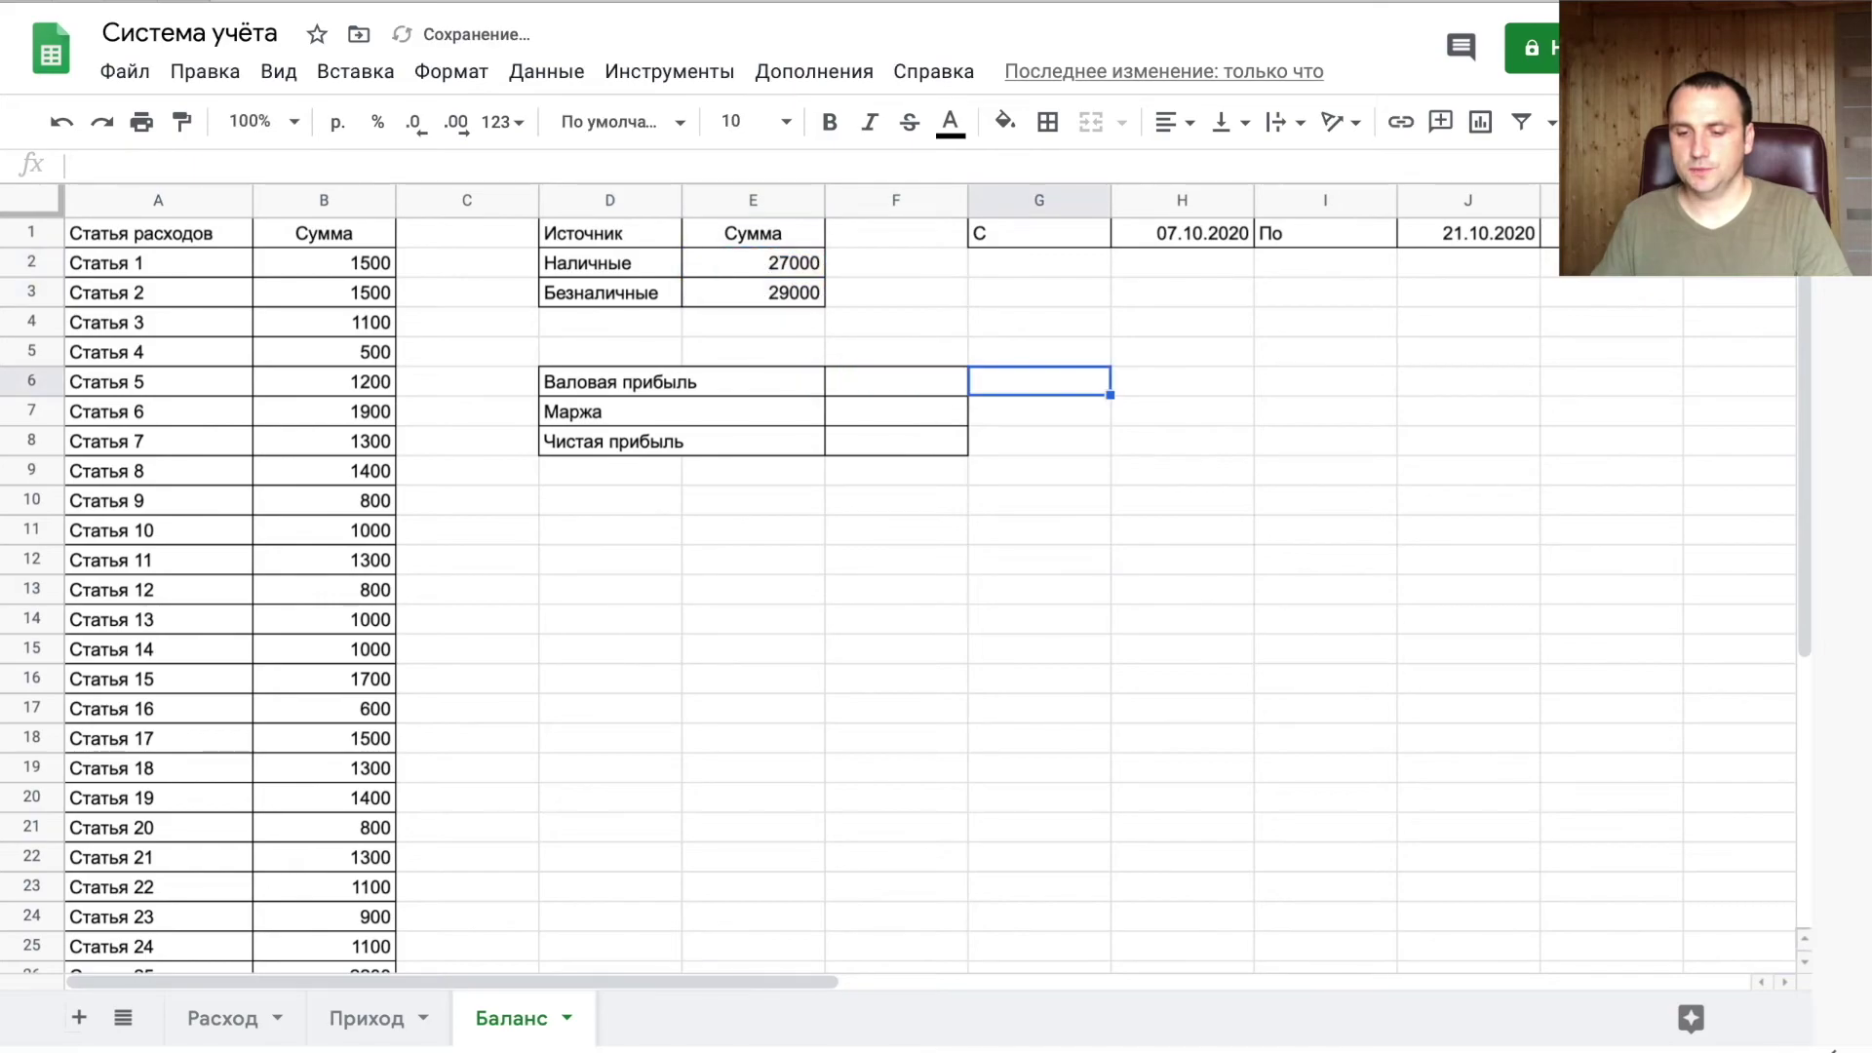
# - Enter the margin formula =F6-SUM(B2:B39) in F7
pyautogui.click(926, 415)
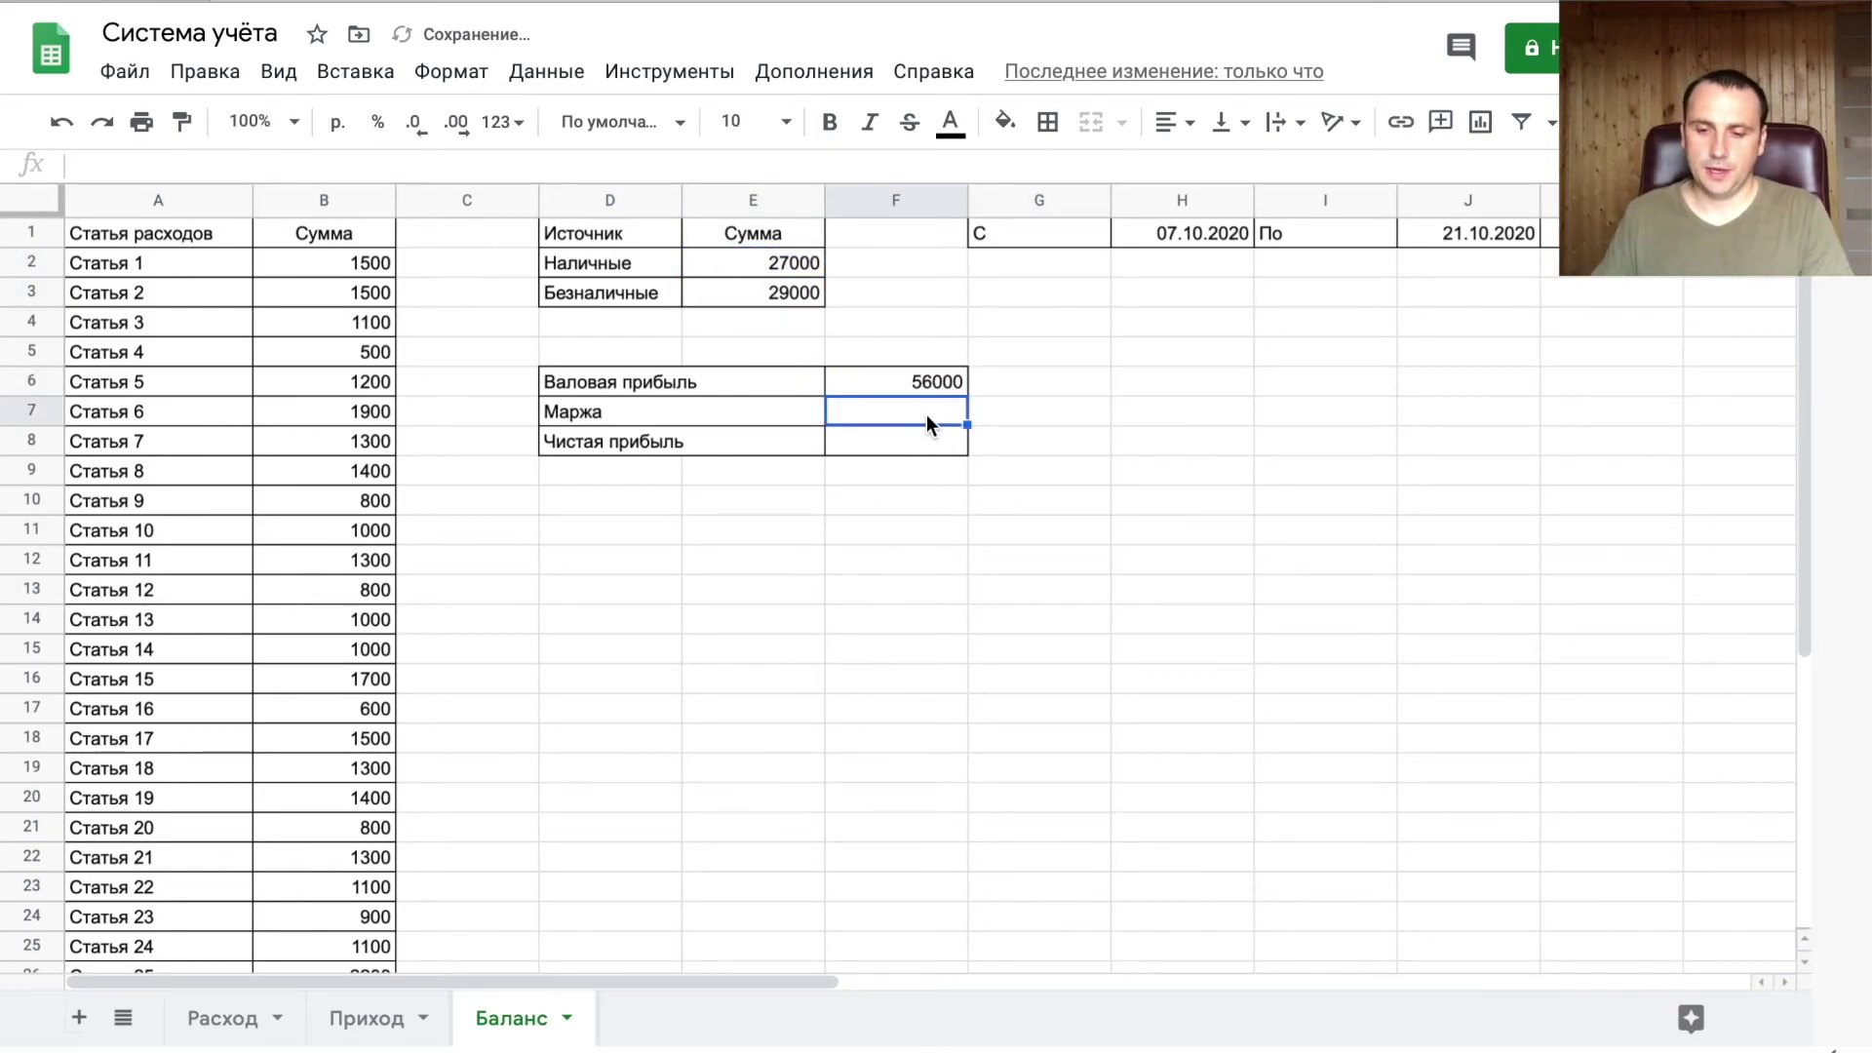
pyautogui.write('=')
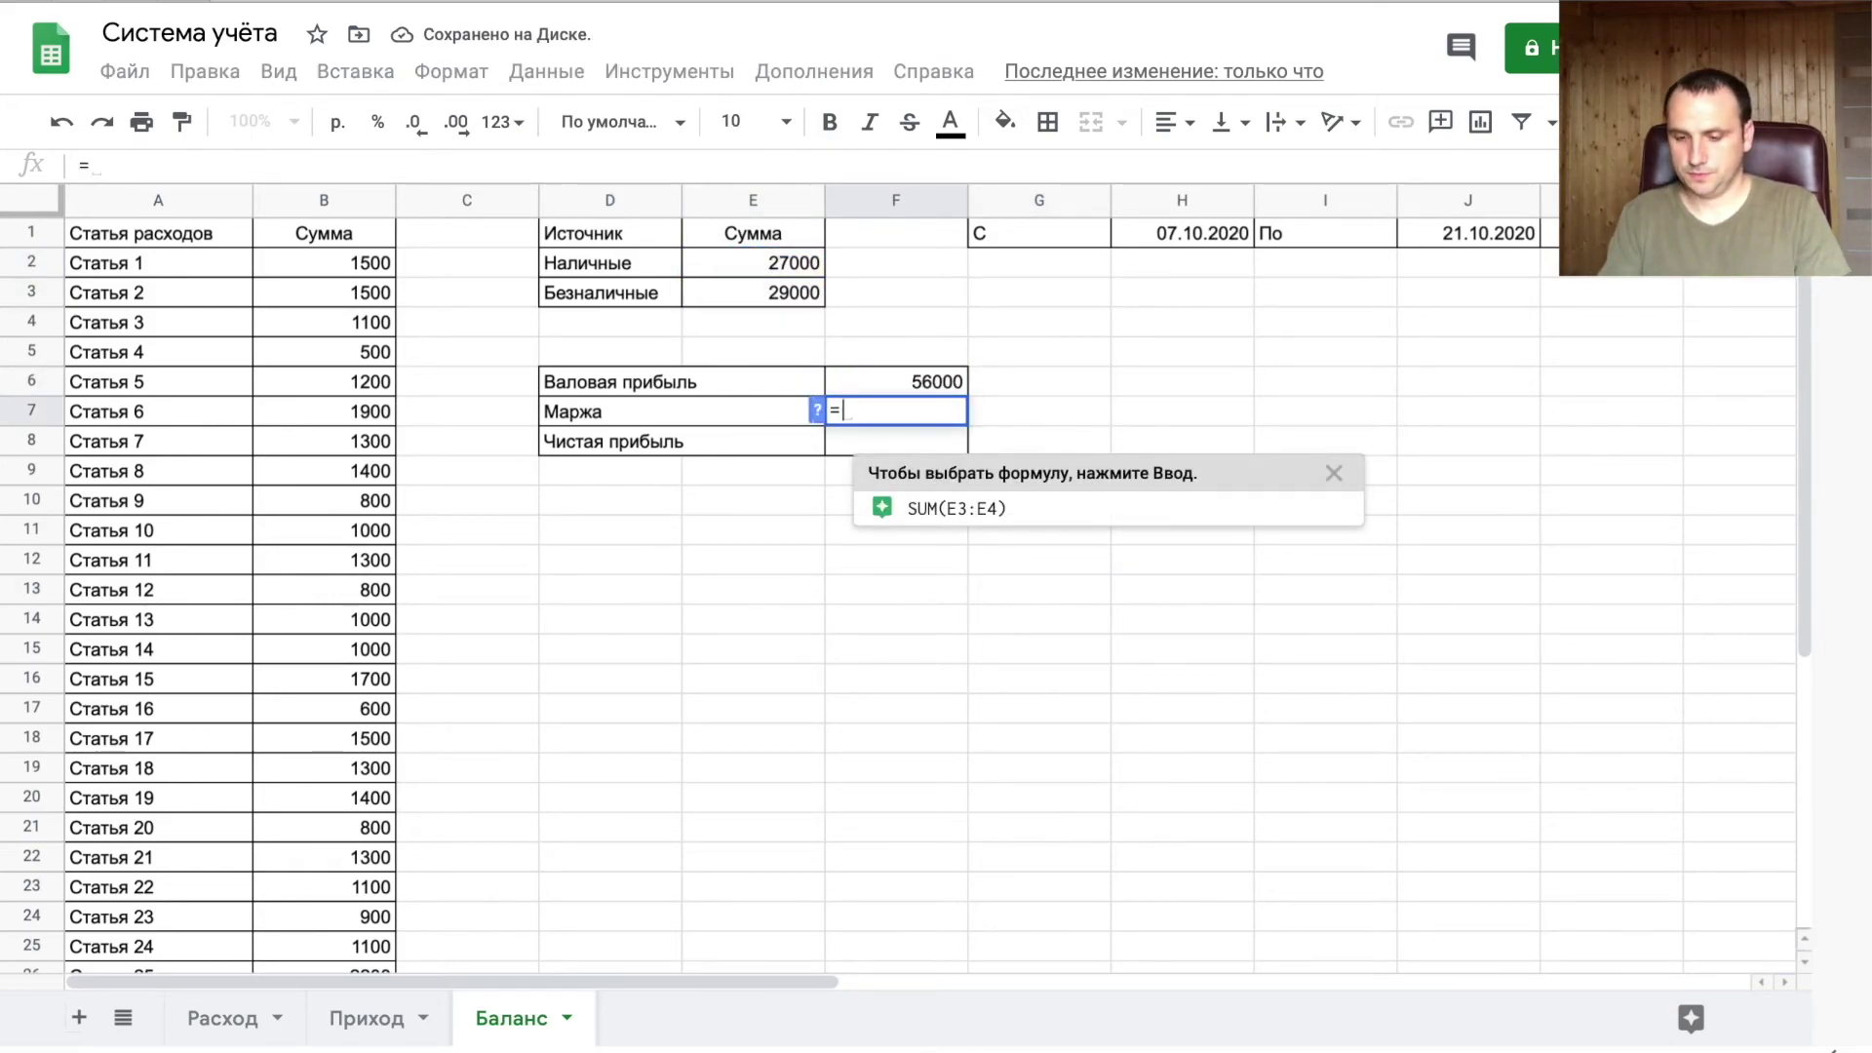
pyautogui.write('F6-')
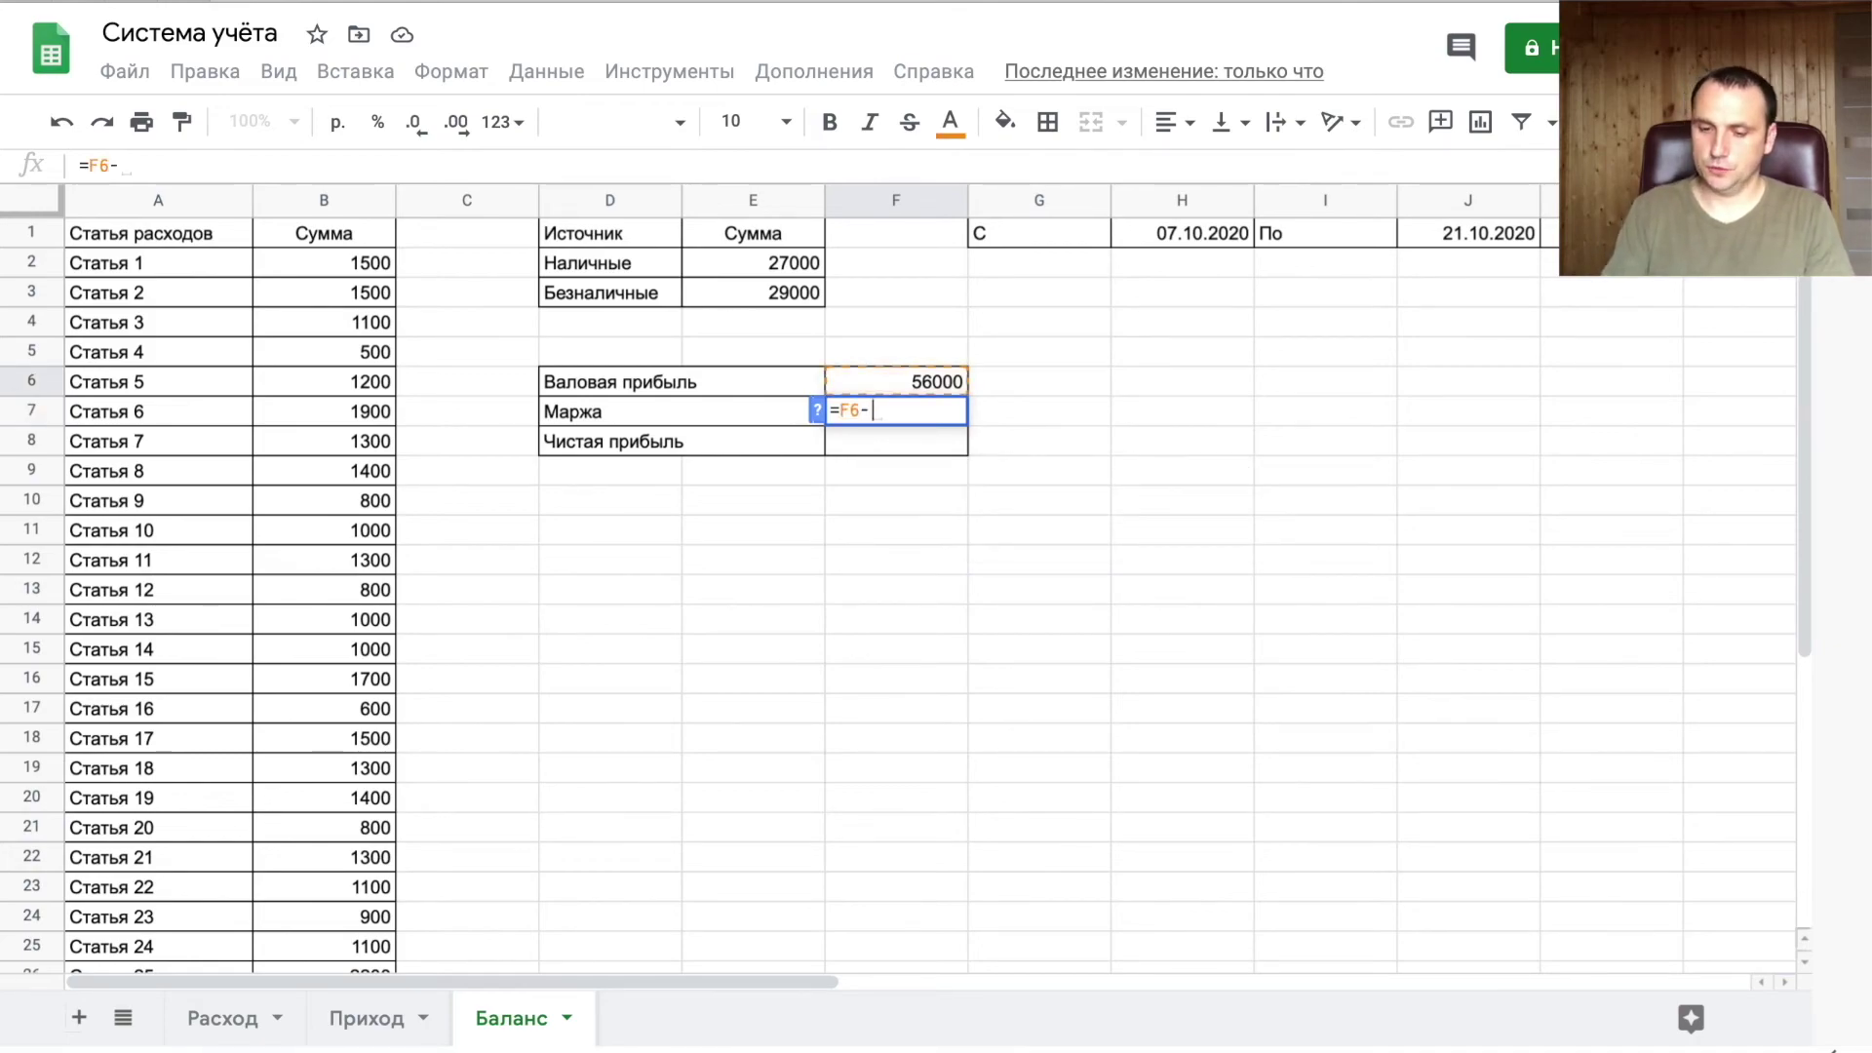
pyautogui.press('Return')
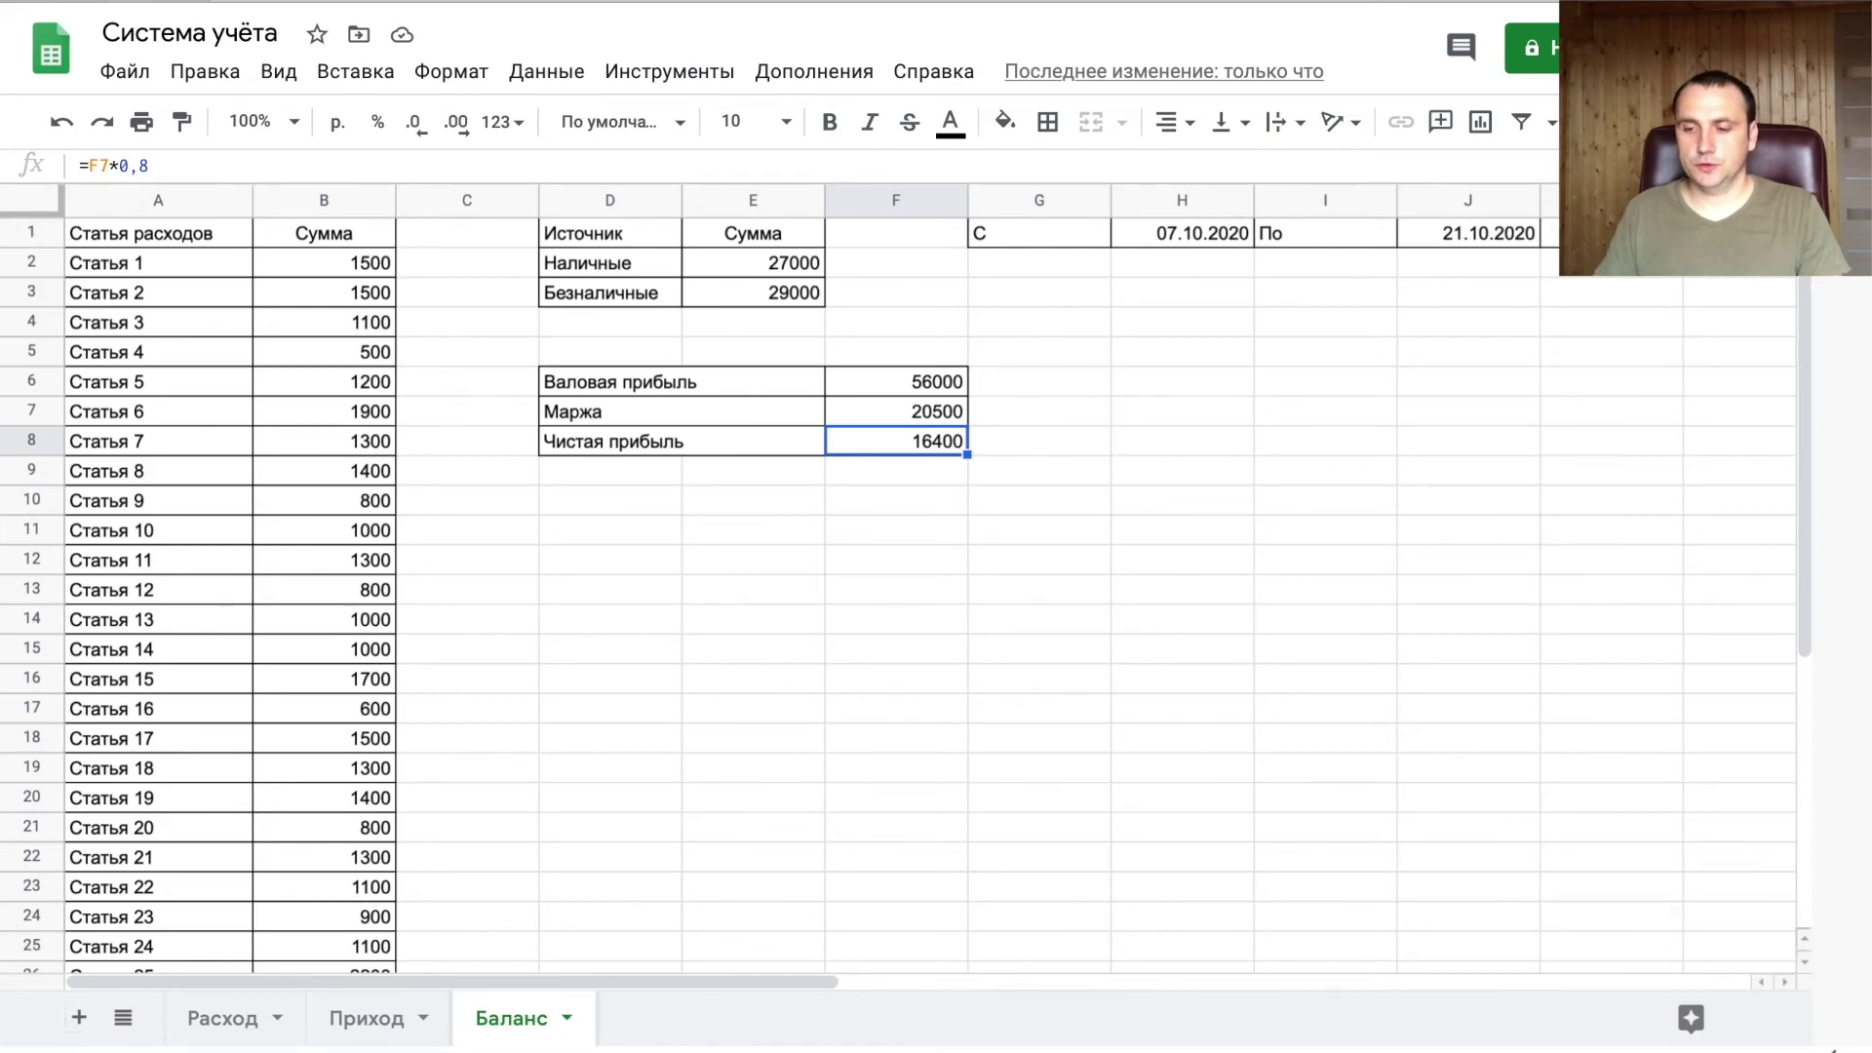
pyautogui.click(1550, 233)
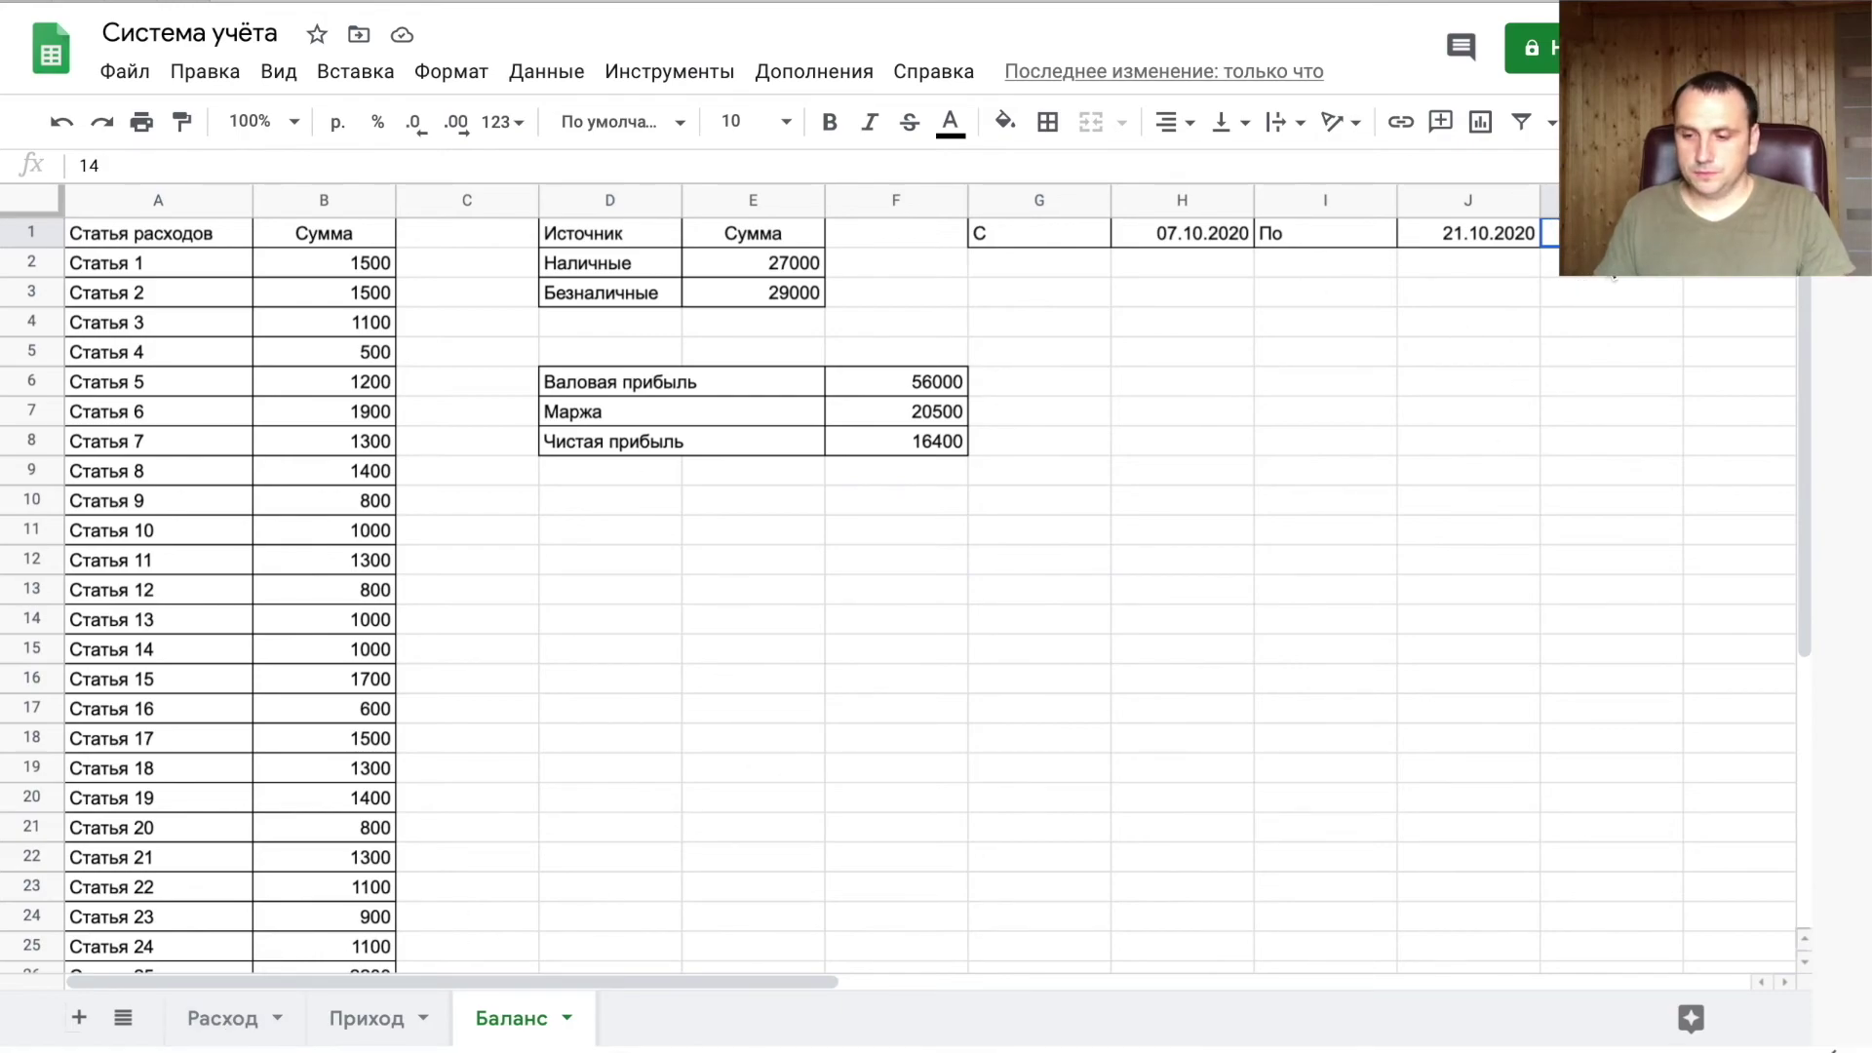
# - Set the period length in K1 to 200 and review the recalculated formulas in F6–F8
pyautogui.write('200')
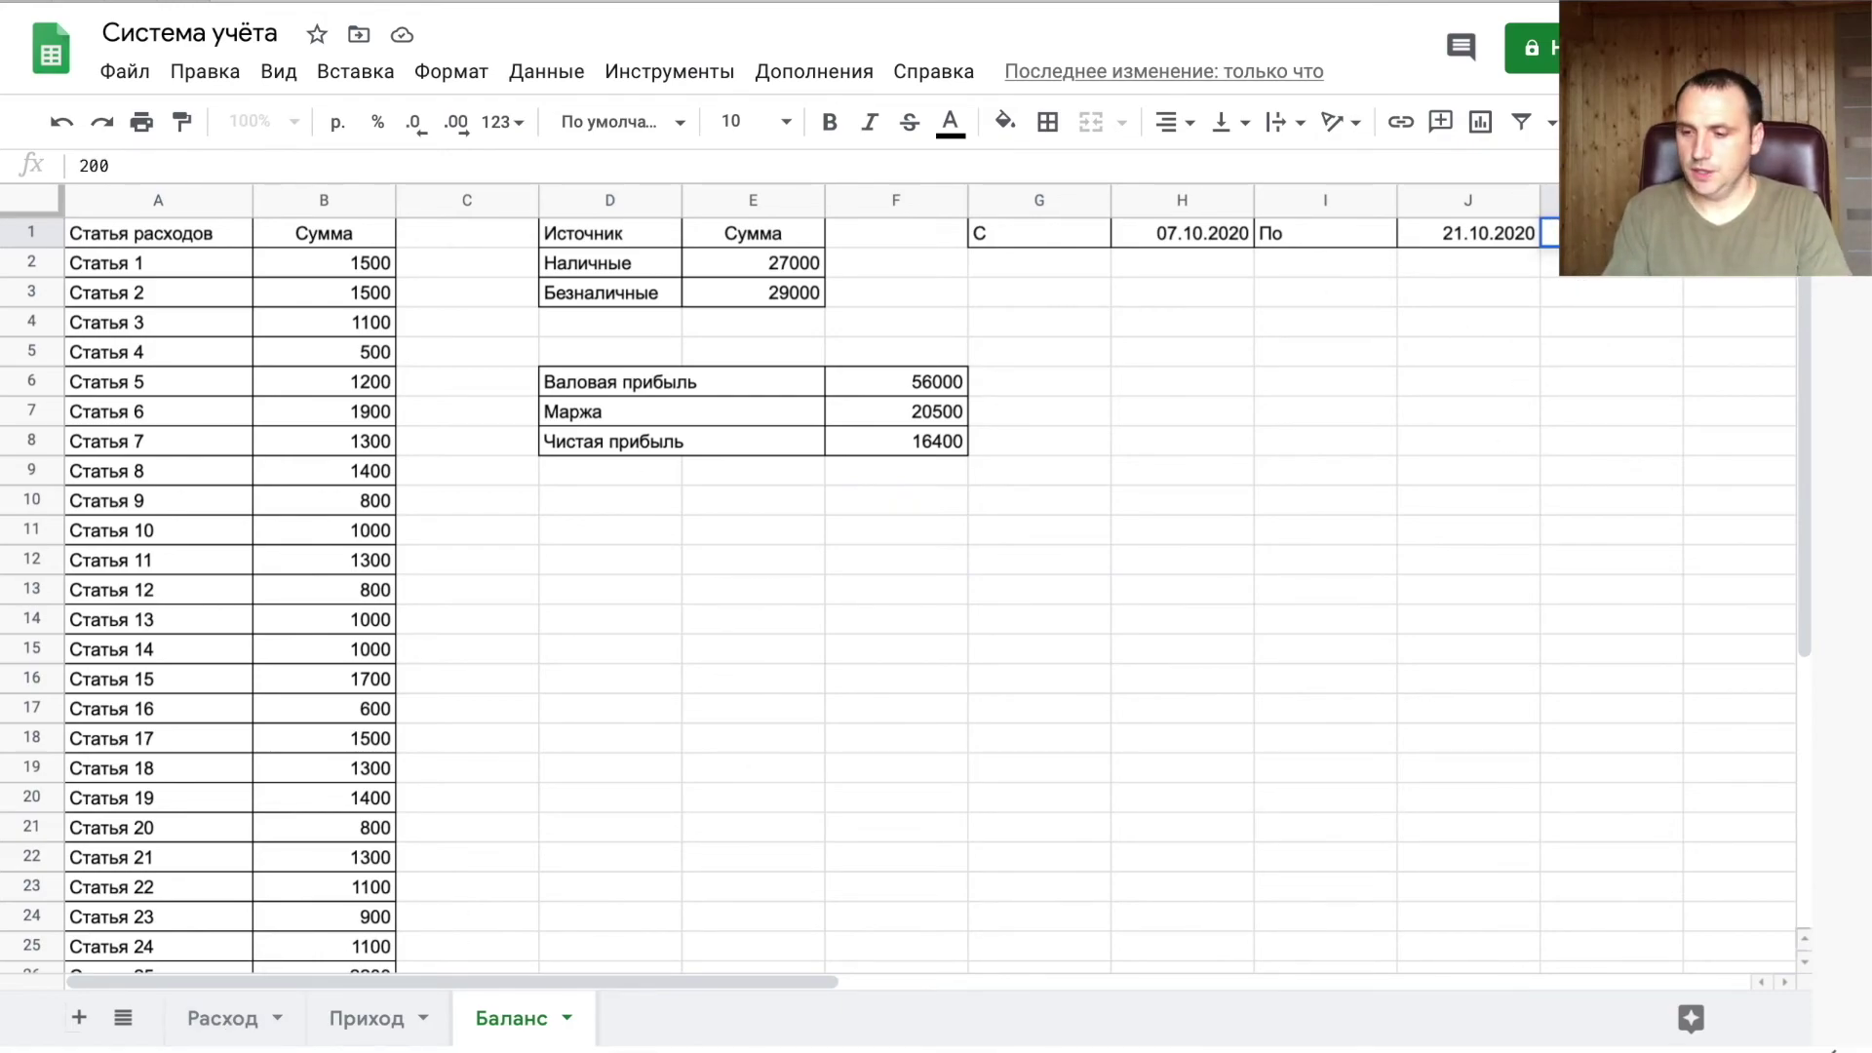
pyautogui.press('Return')
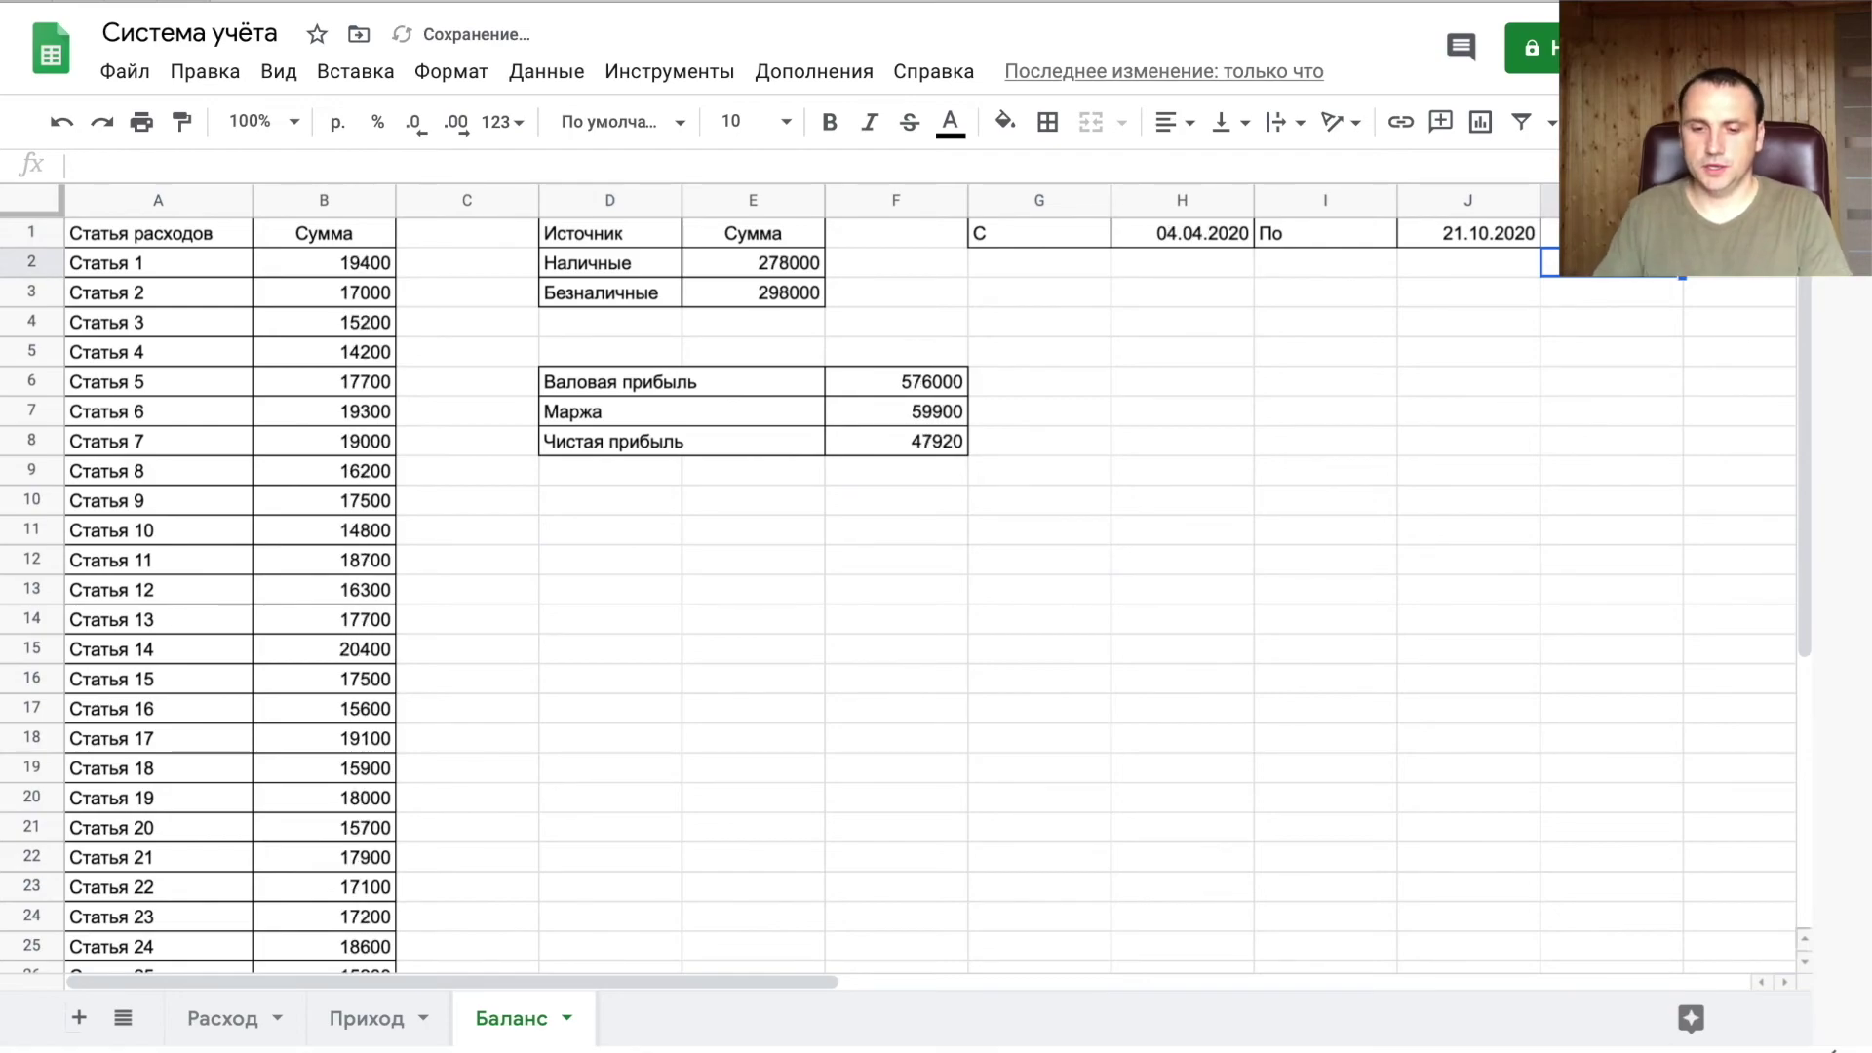
pyautogui.click(872, 416)
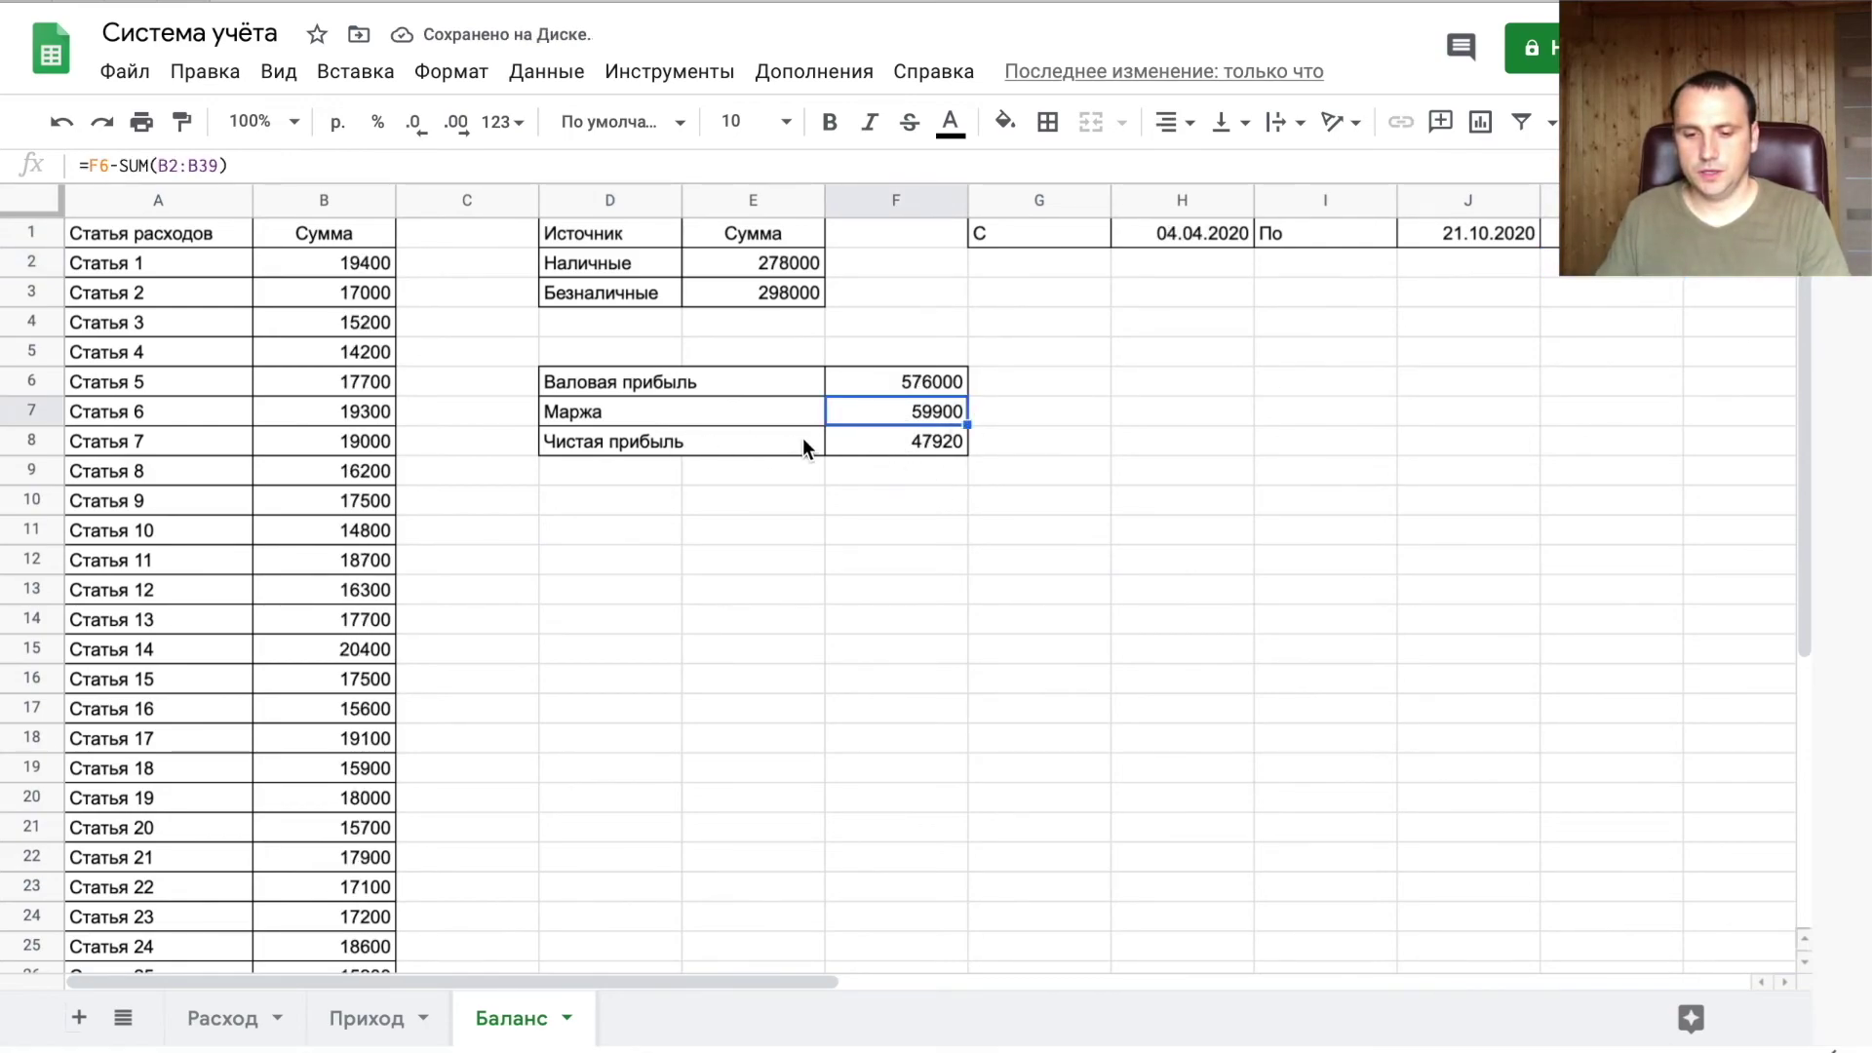
pyautogui.click(897, 445)
pyautogui.click(904, 381)
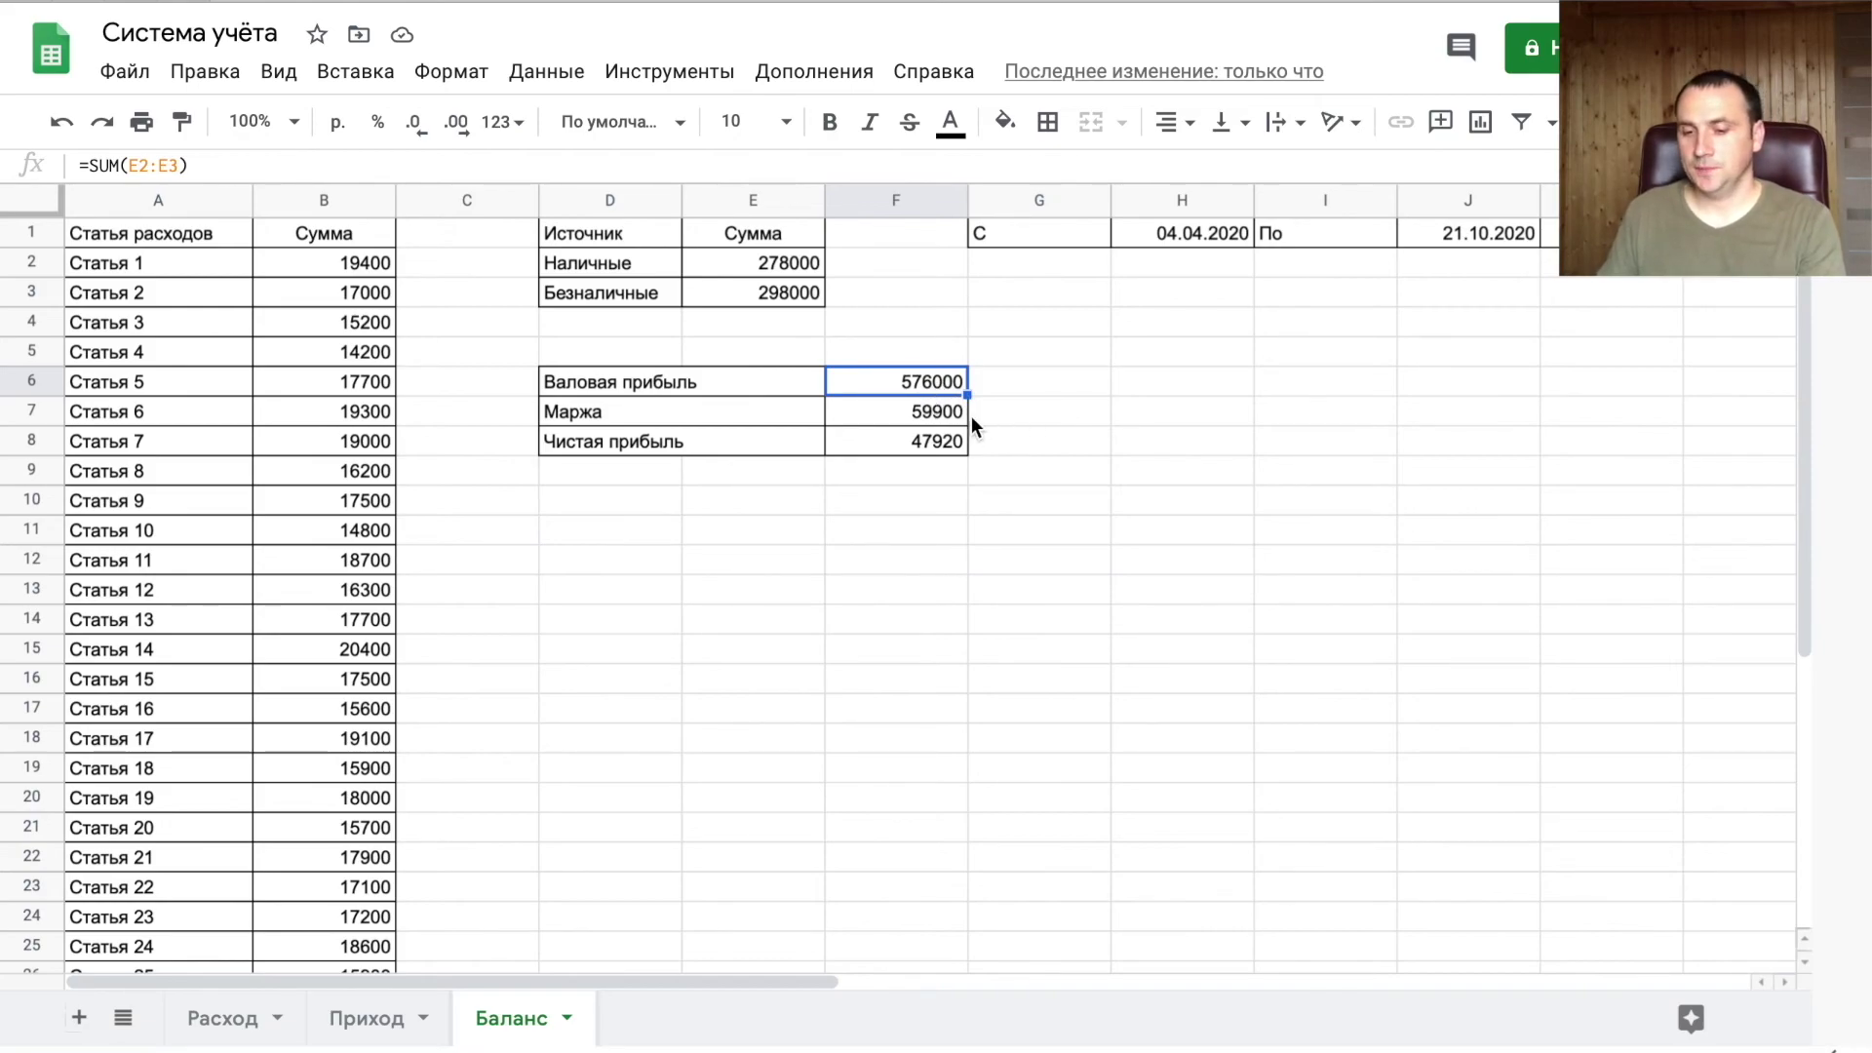
pyautogui.click(923, 419)
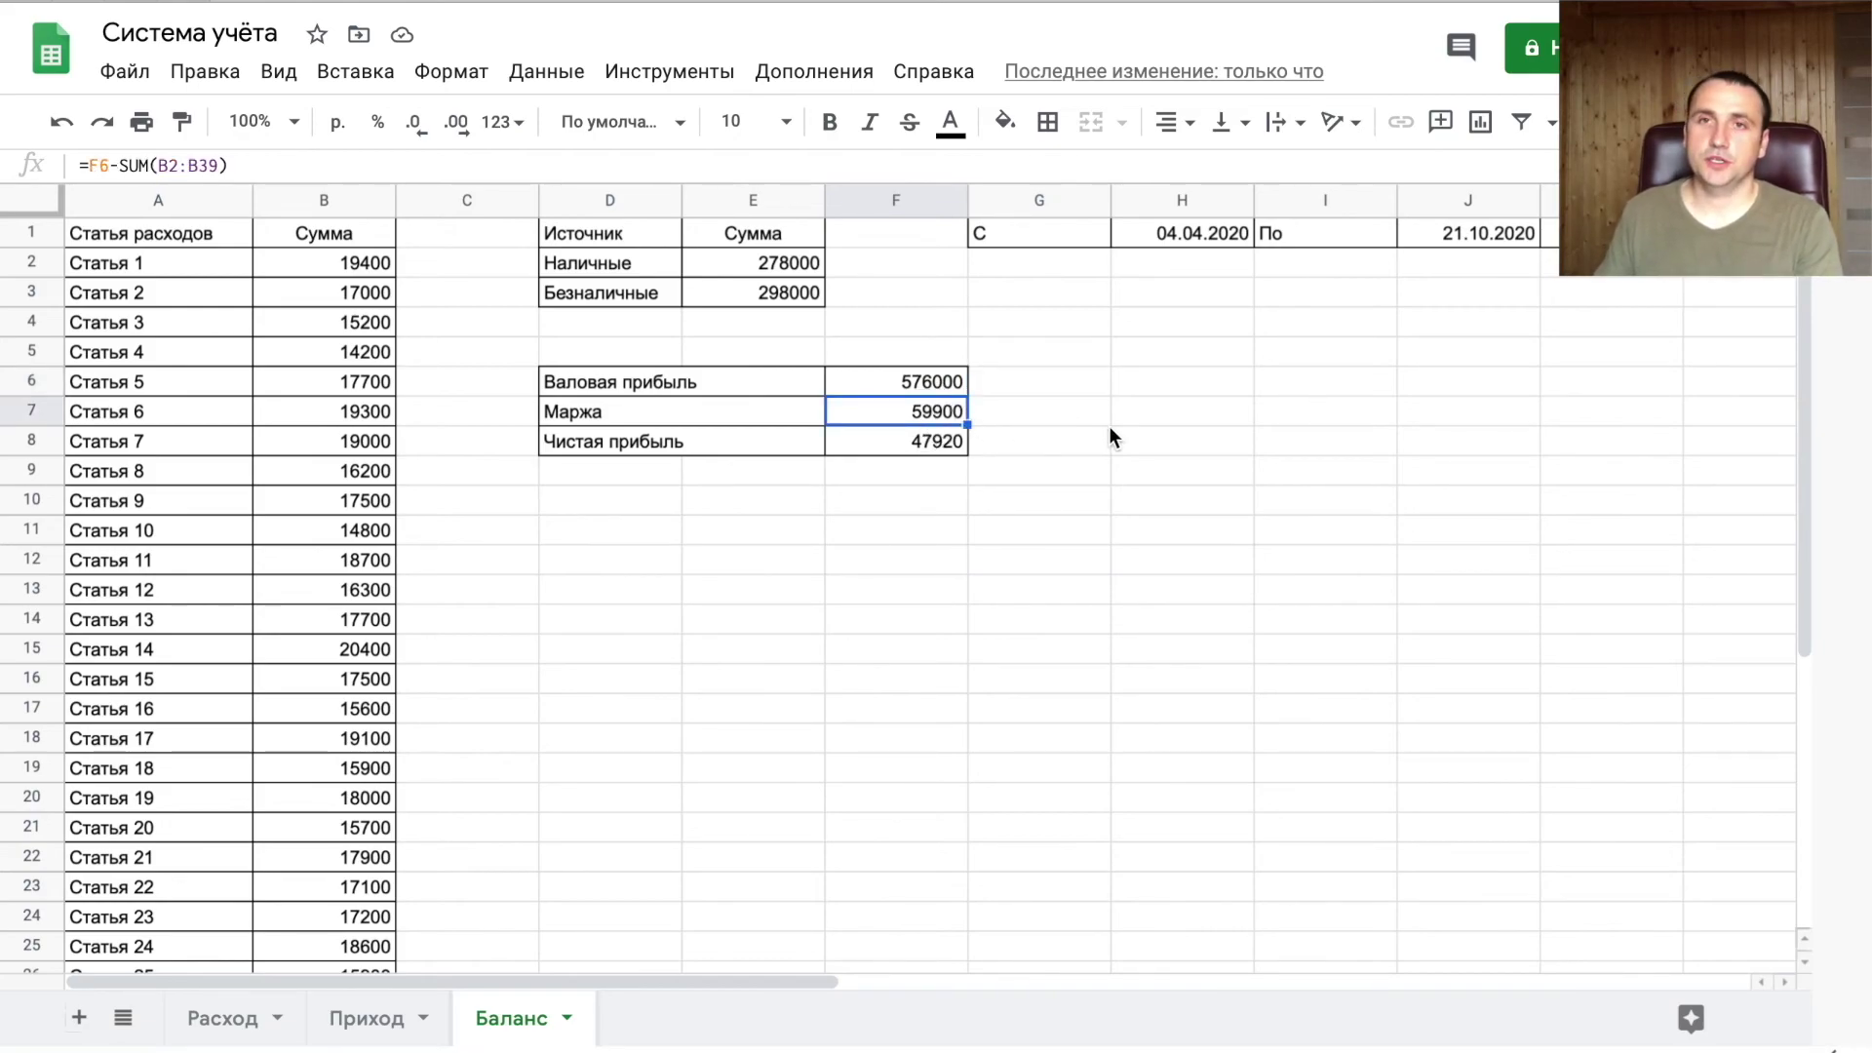
pyautogui.click(1022, 412)
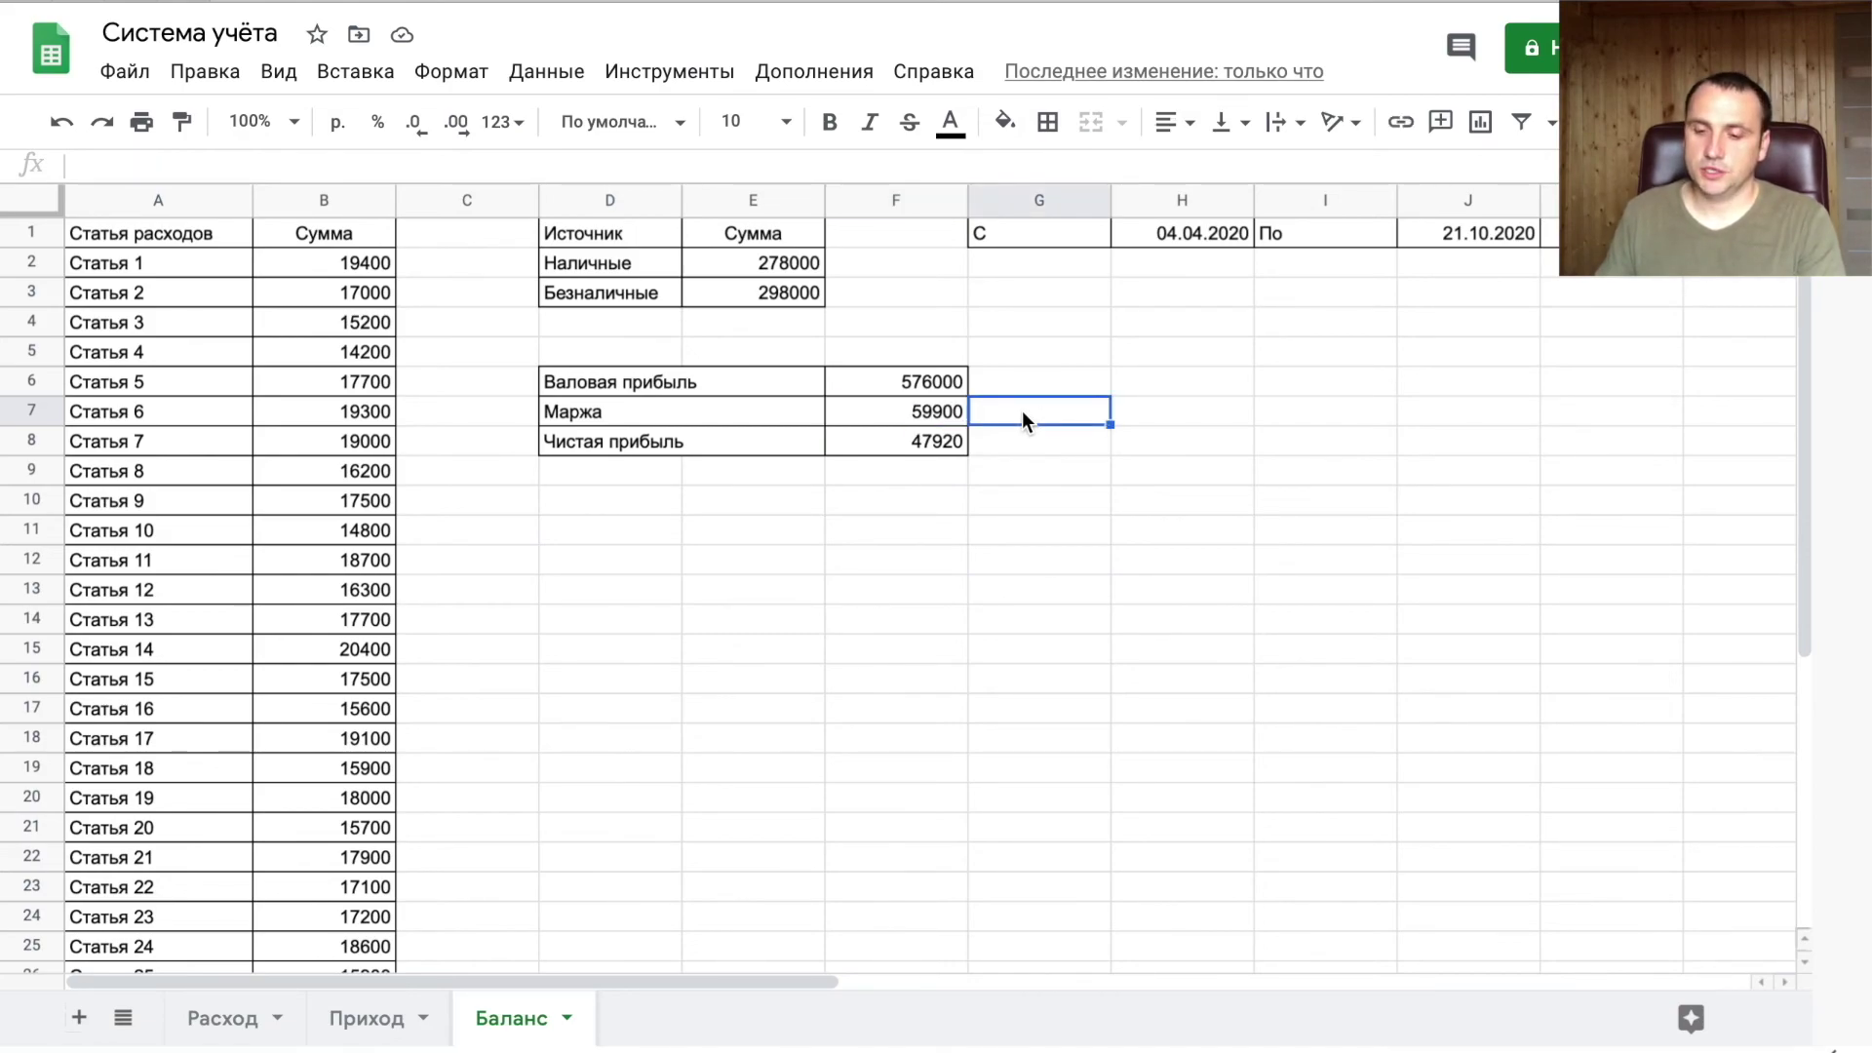
pyautogui.write('=F7/')
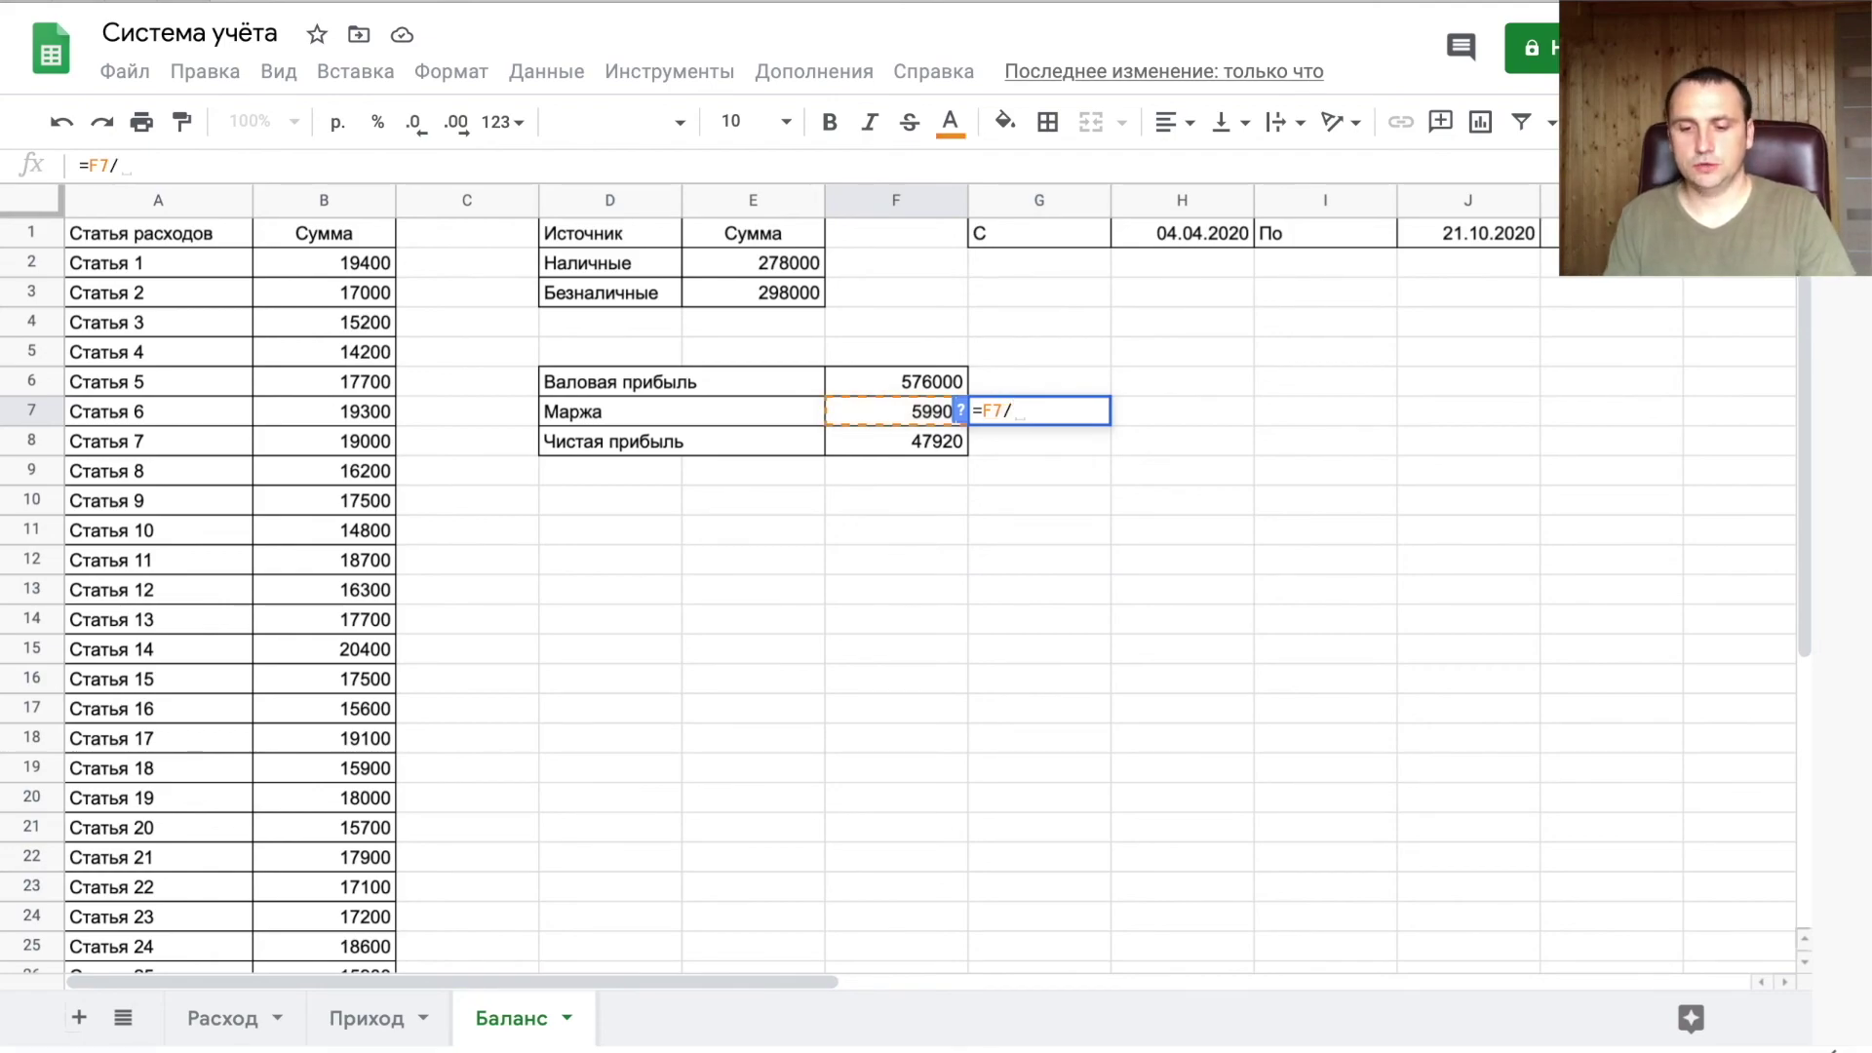
pyautogui.write('F6')
pyautogui.press('Return')
pyautogui.press('Up')
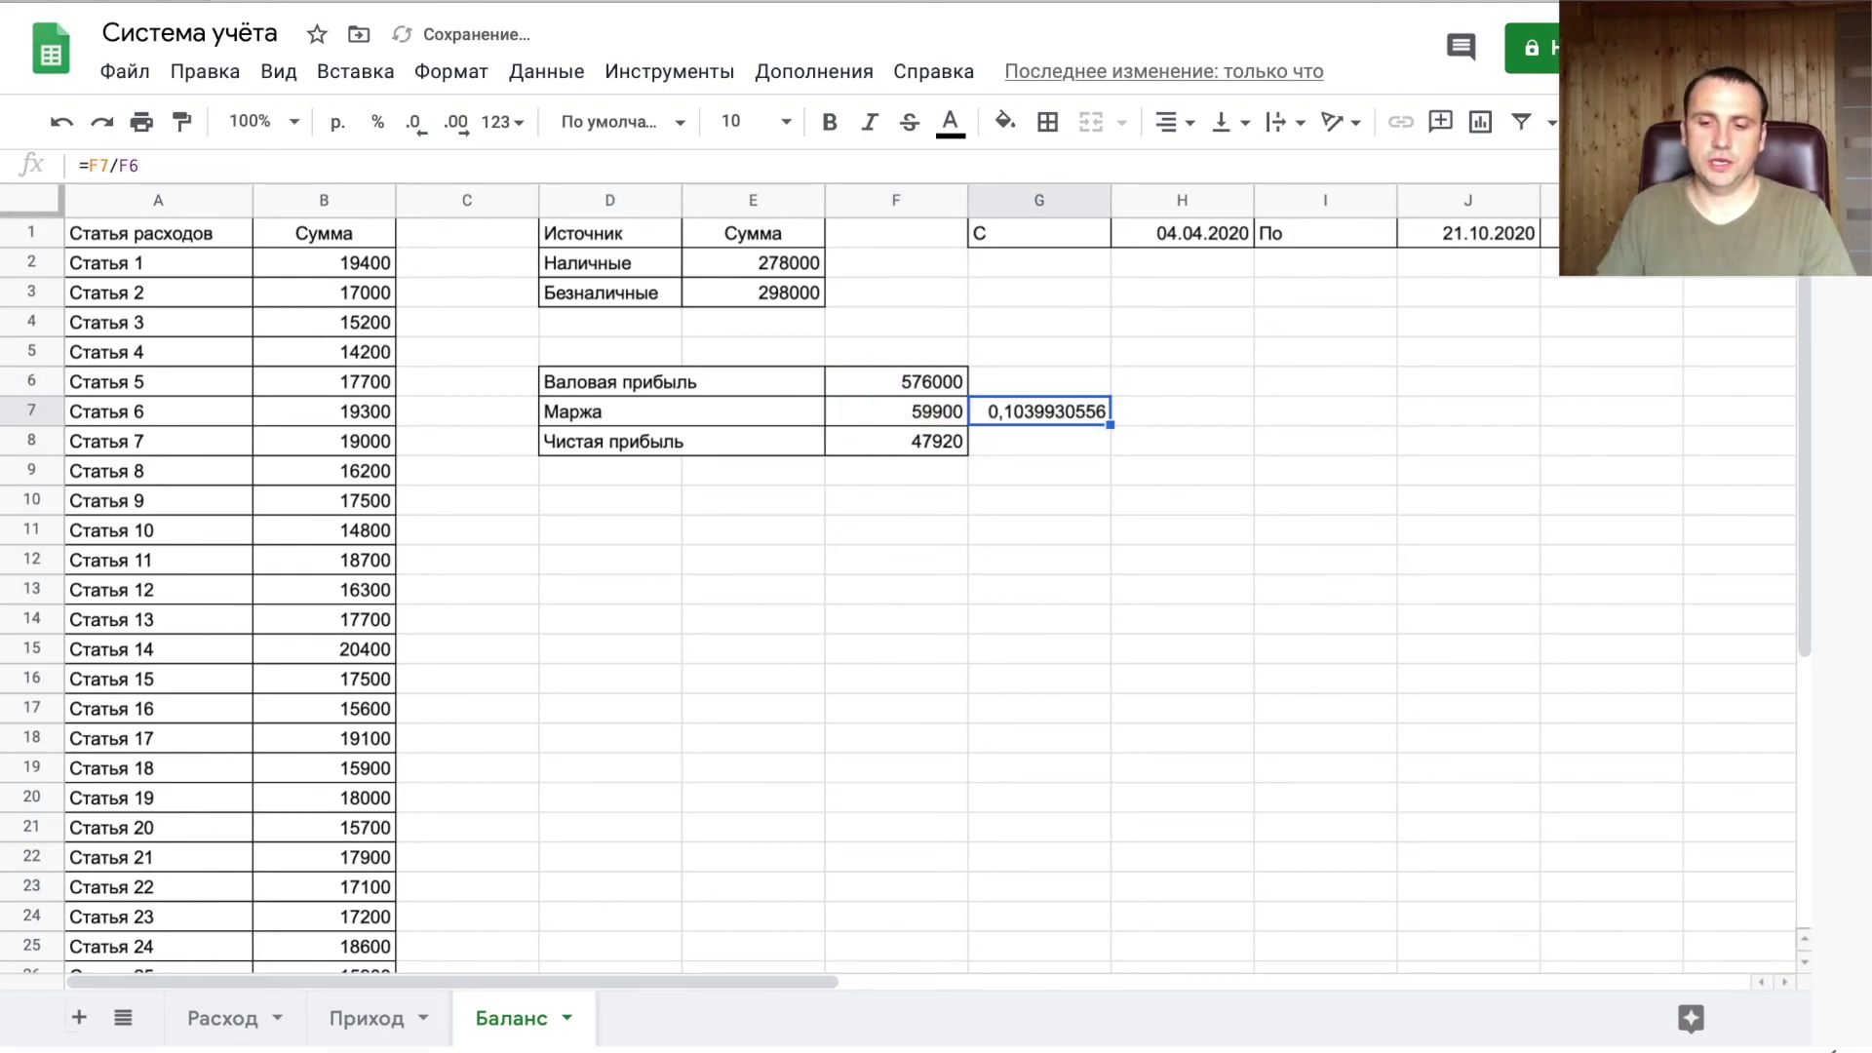
pyautogui.click(678, 122)
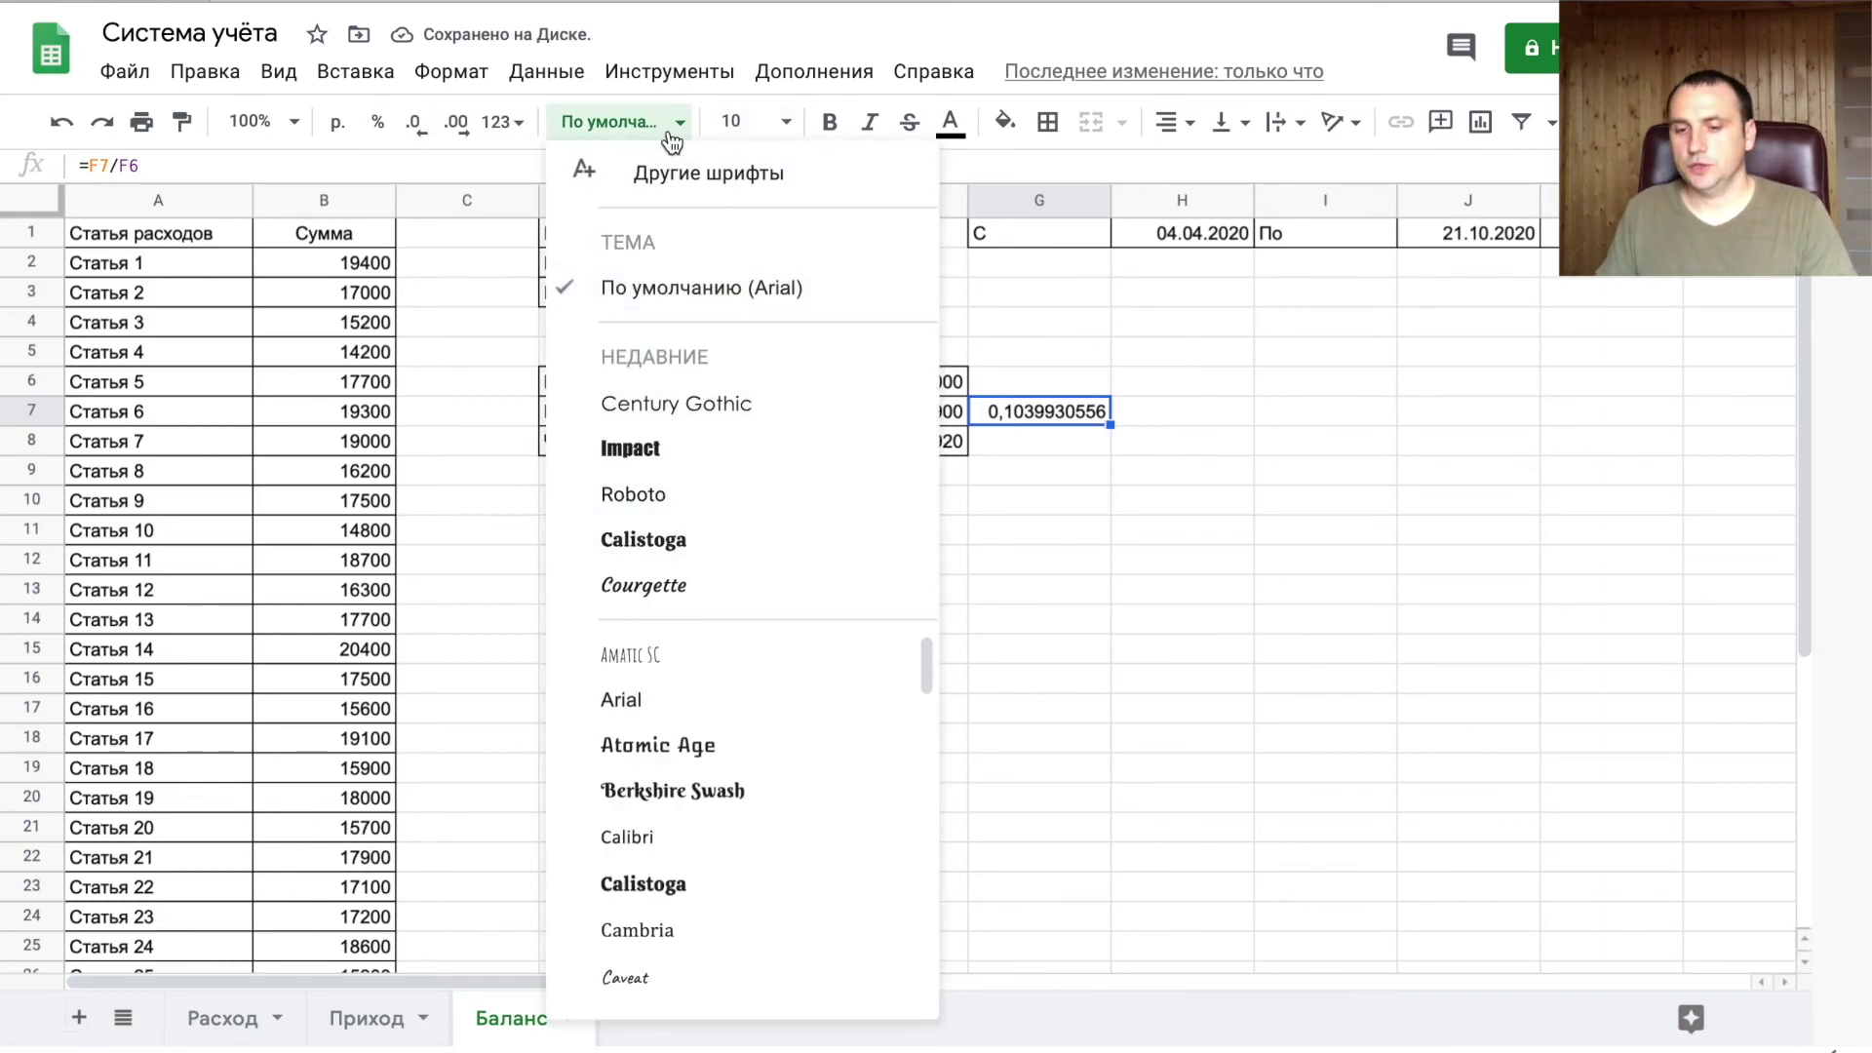
pyautogui.click(1405, 312)
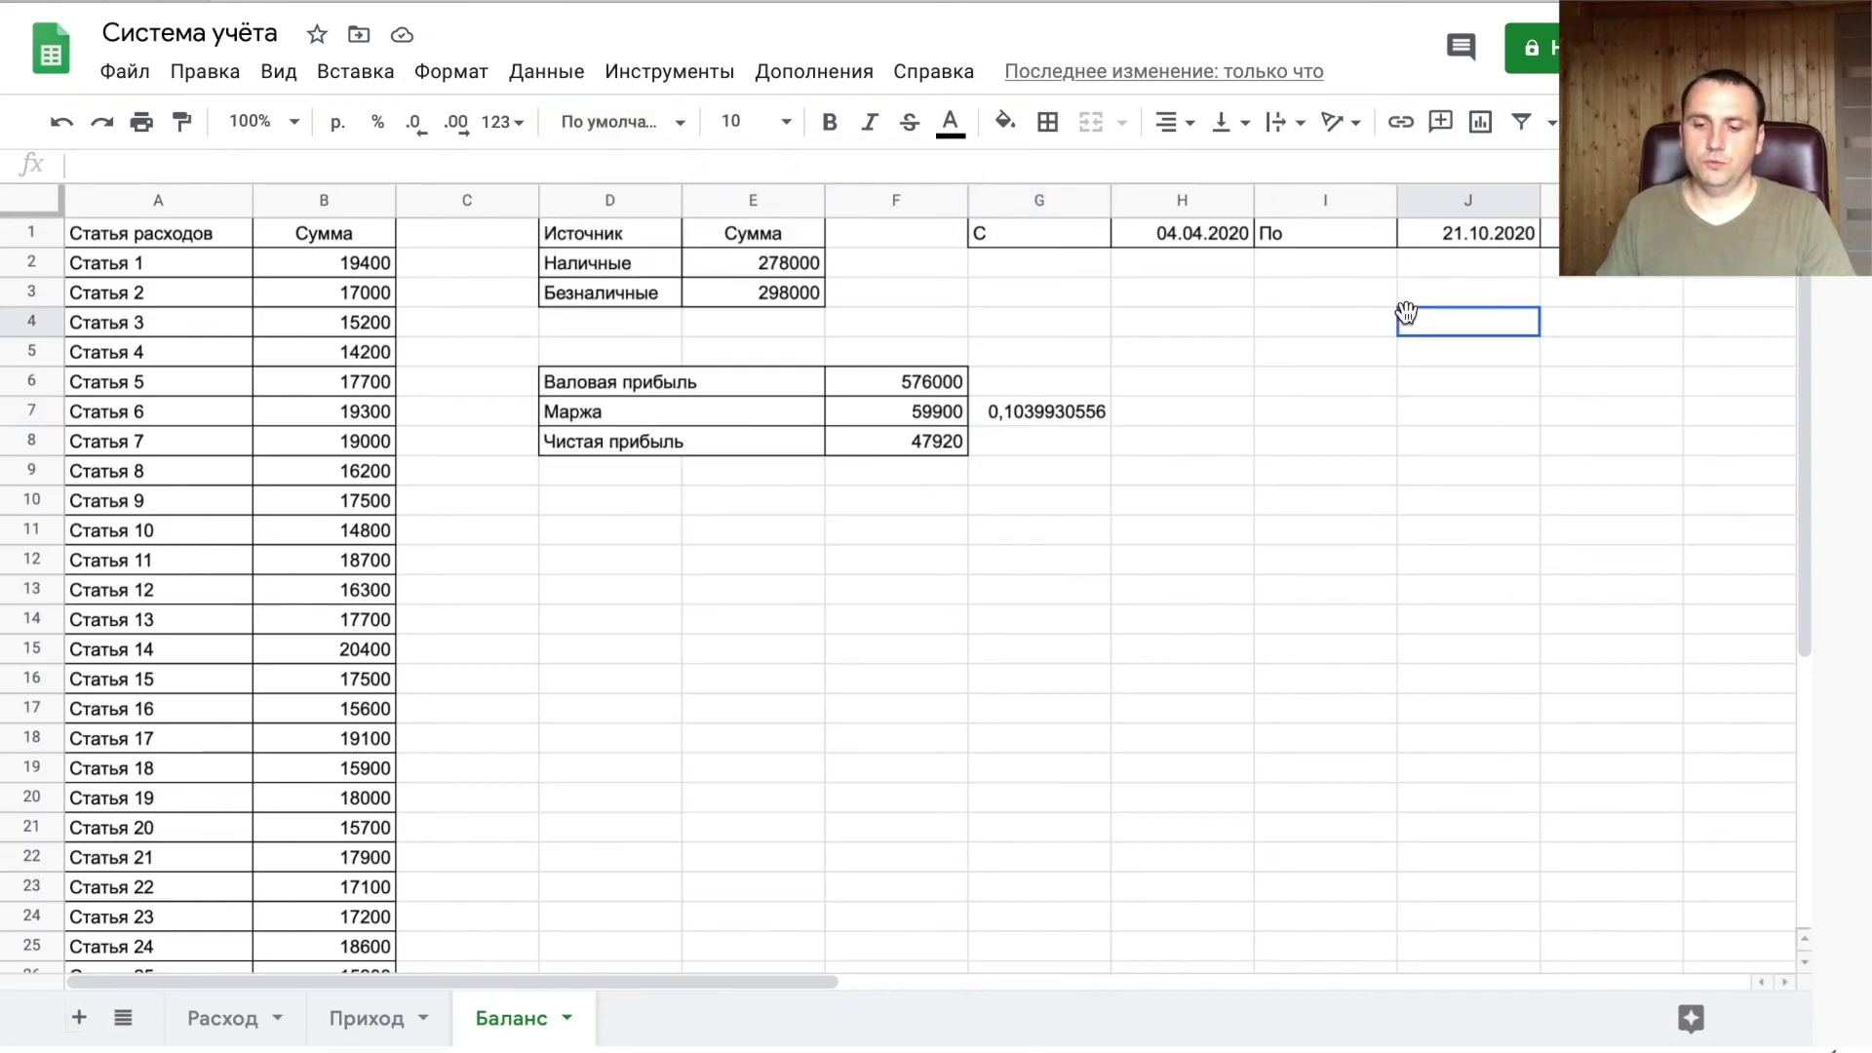